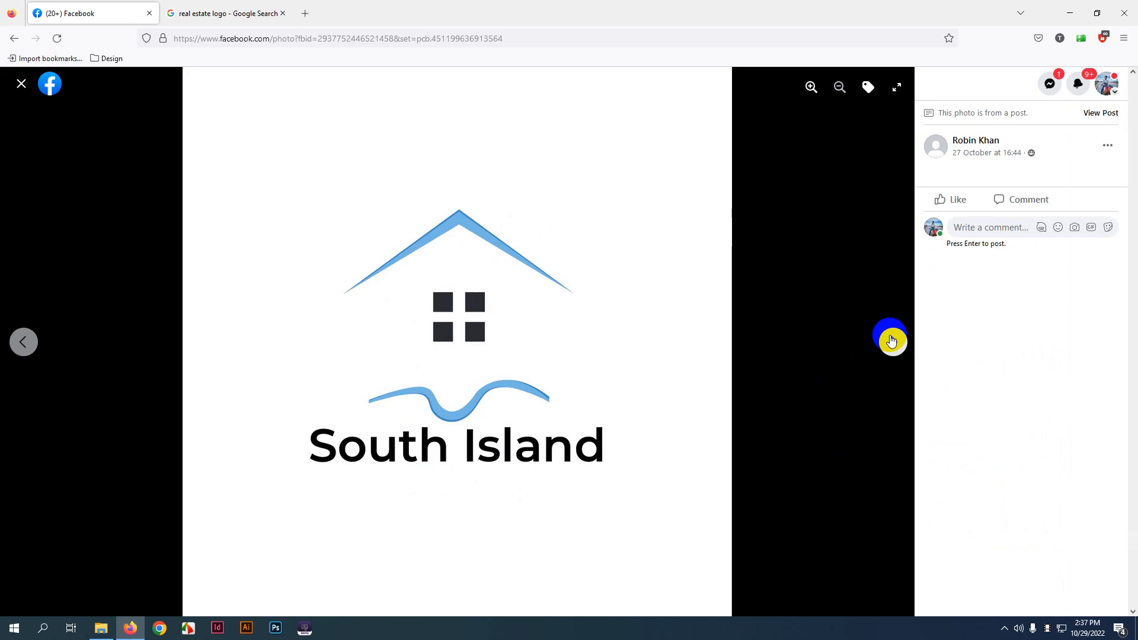
# - Close the enlarged South Island logo photo and look through the students' design posts in the TIMES GB 1789 group feed
pyautogui.click(19, 84)
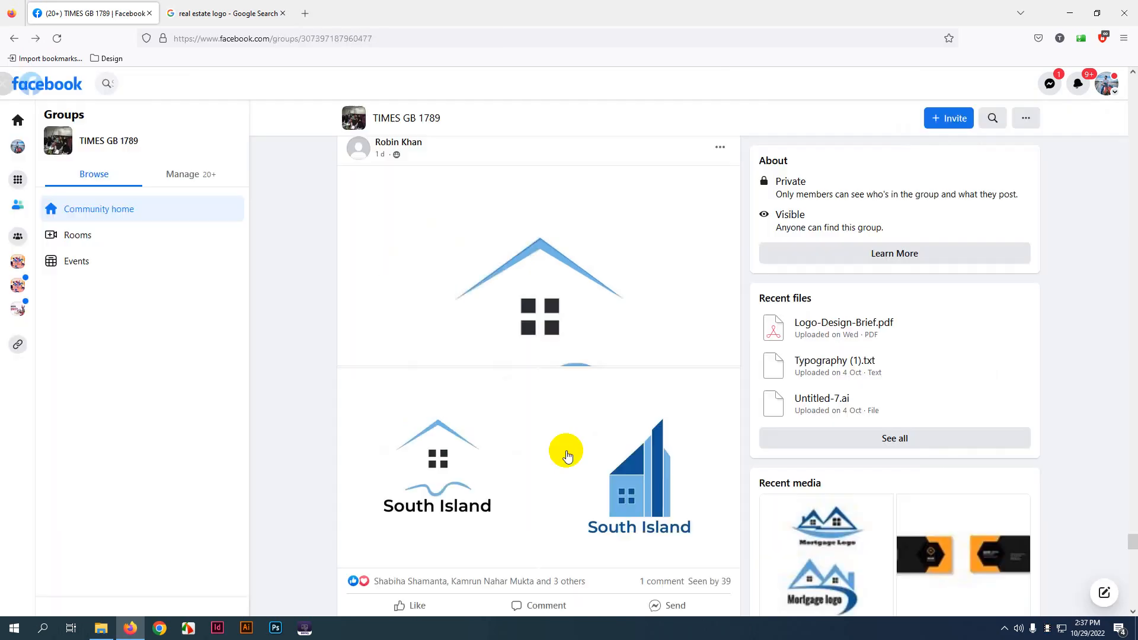
pyautogui.scroll(-8, 552, 399)
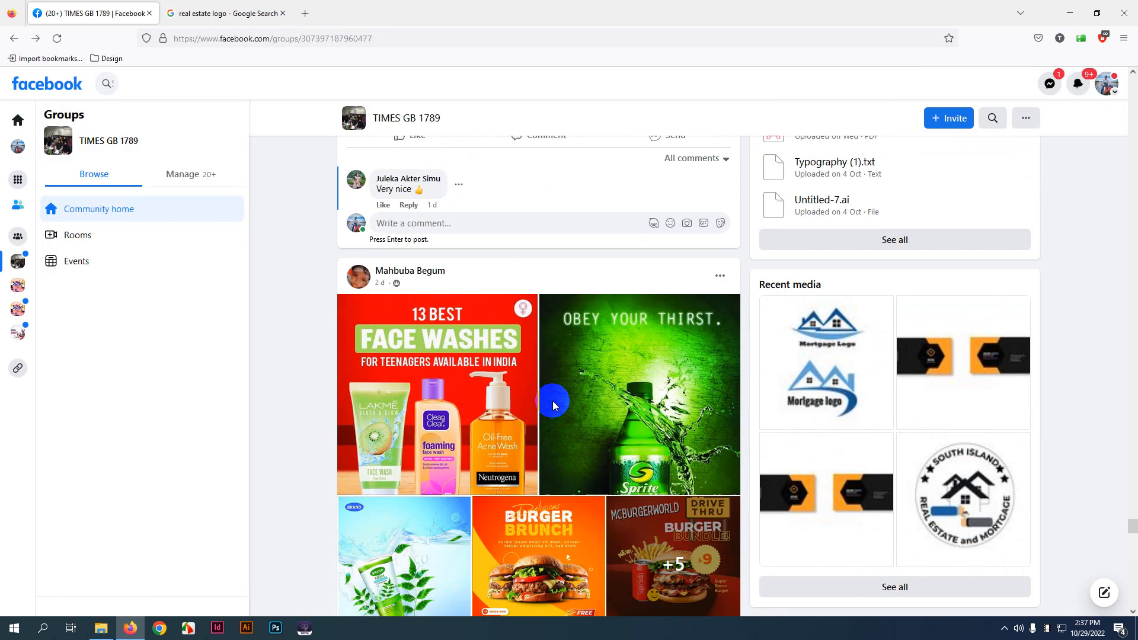
pyautogui.scroll(-12, 552, 404)
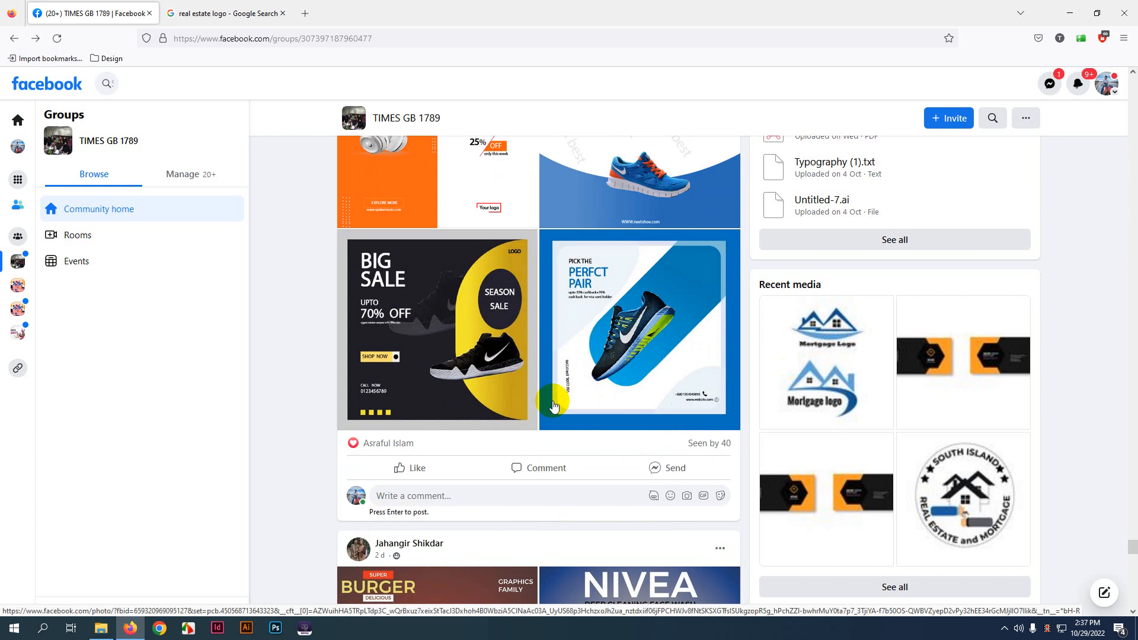
pyautogui.scroll(4, 552, 405)
pyautogui.scroll(-10, 552, 405)
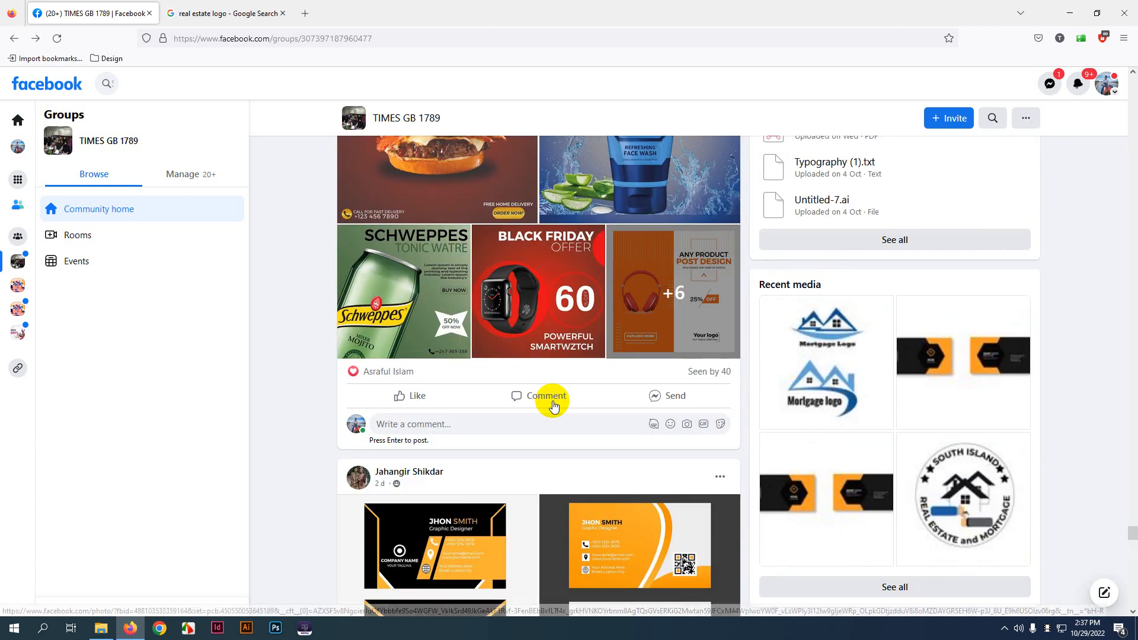
pyautogui.scroll(-4, 552, 403)
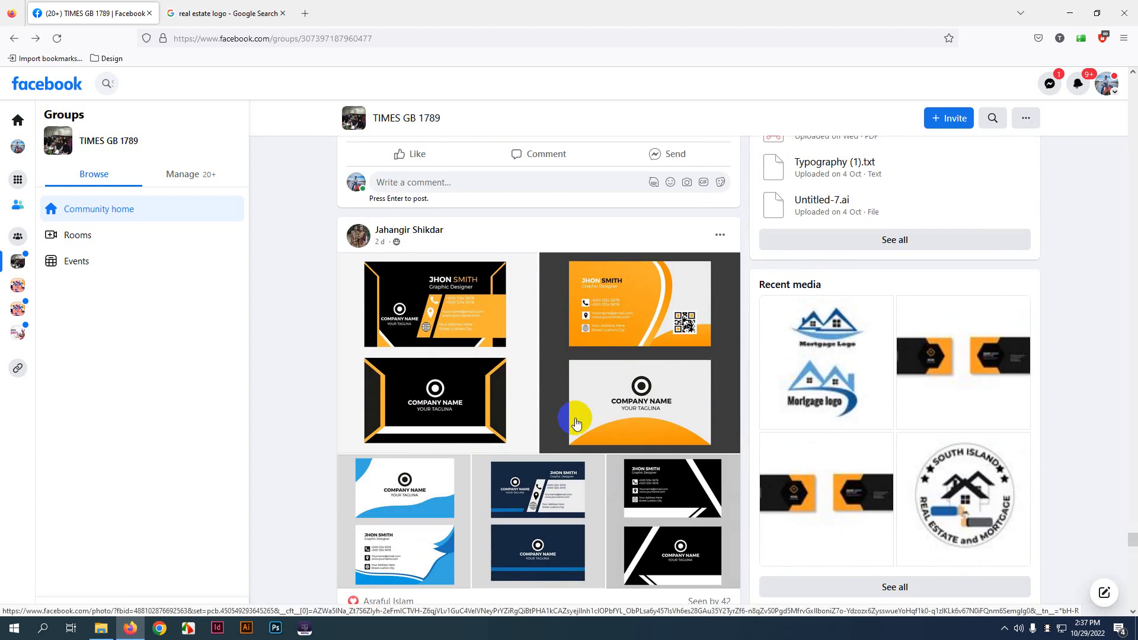
pyautogui.scroll(-5, 575, 423)
pyautogui.scroll(8, 564, 439)
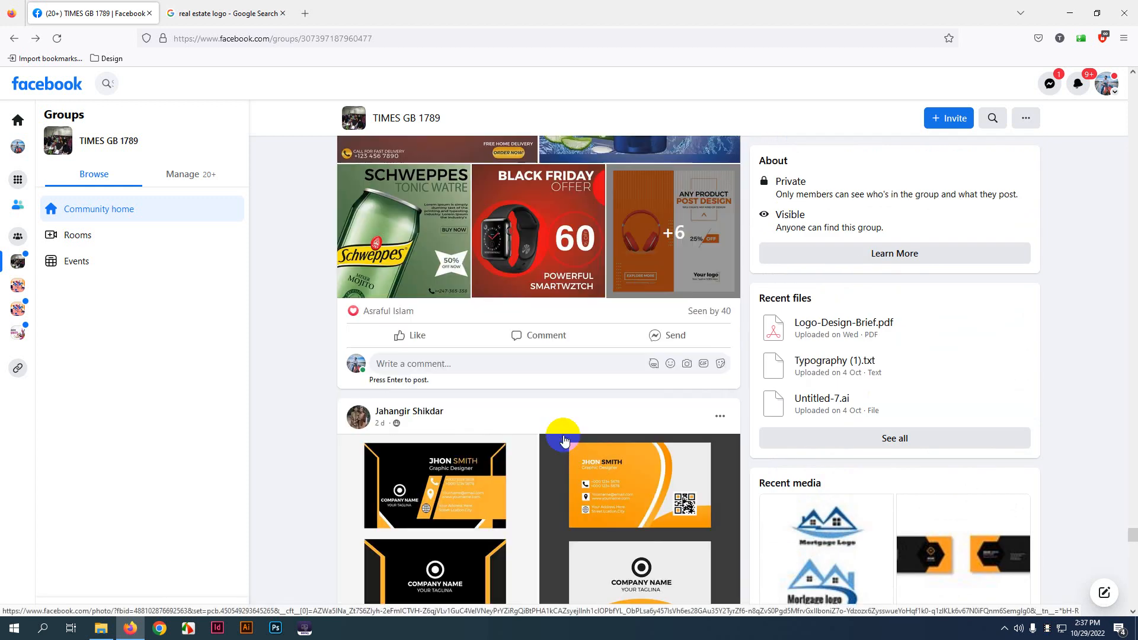
pyautogui.scroll(20, 563, 440)
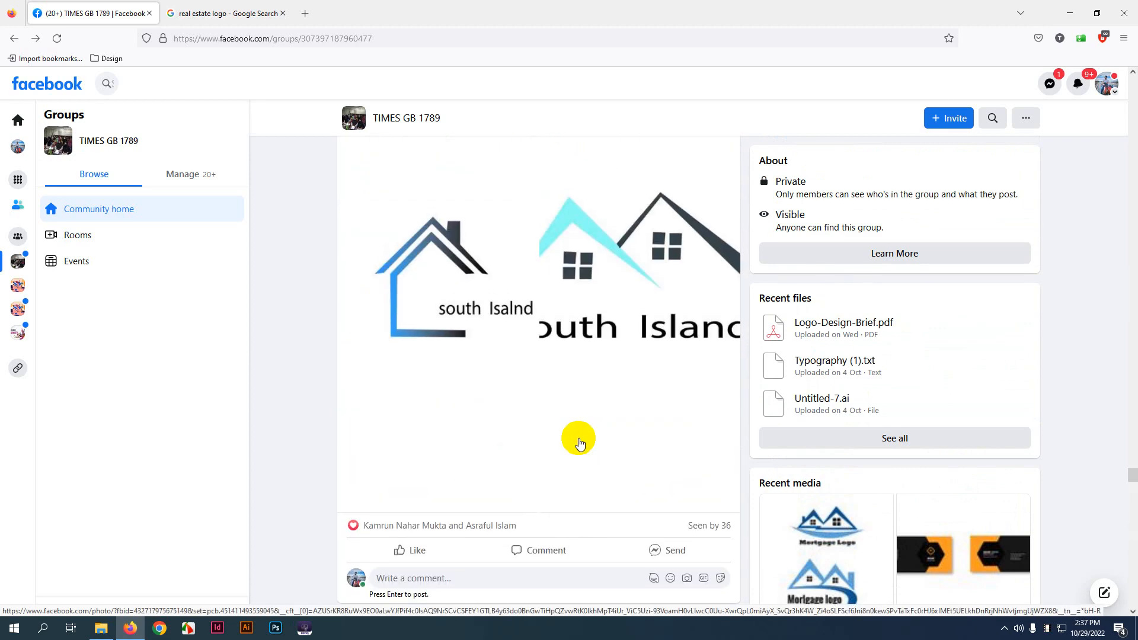
pyautogui.scroll(20, 580, 443)
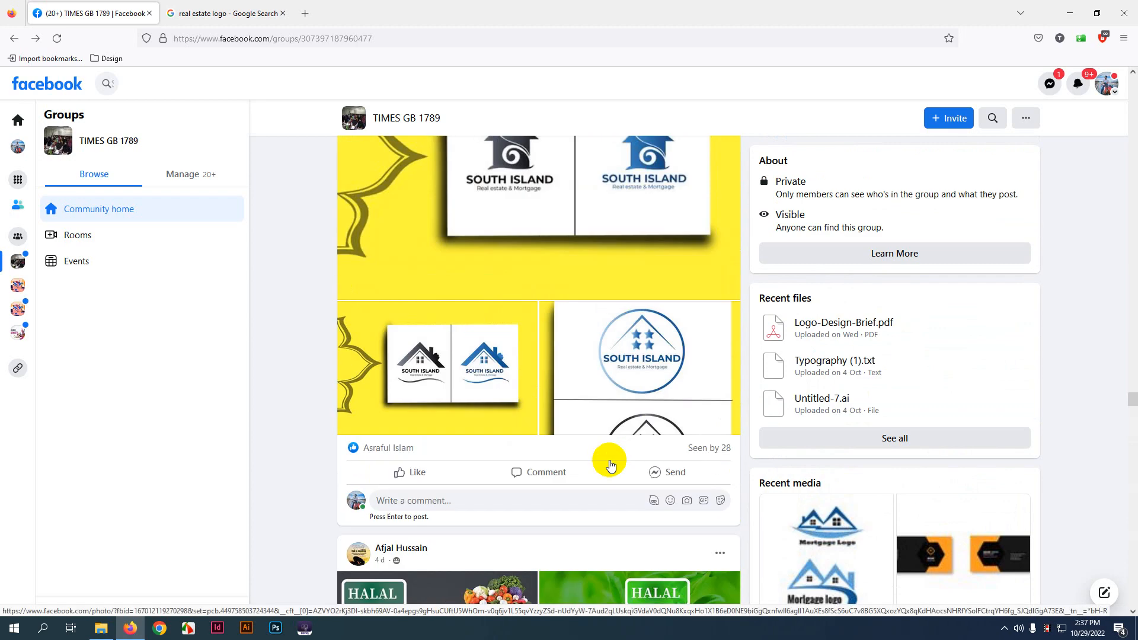
# - Return to the start of the TIMES GB 1789 group page and review its most recent mortgage logo post
pyautogui.moveTo(1131, 392); pyautogui.dragTo(1132, 67)
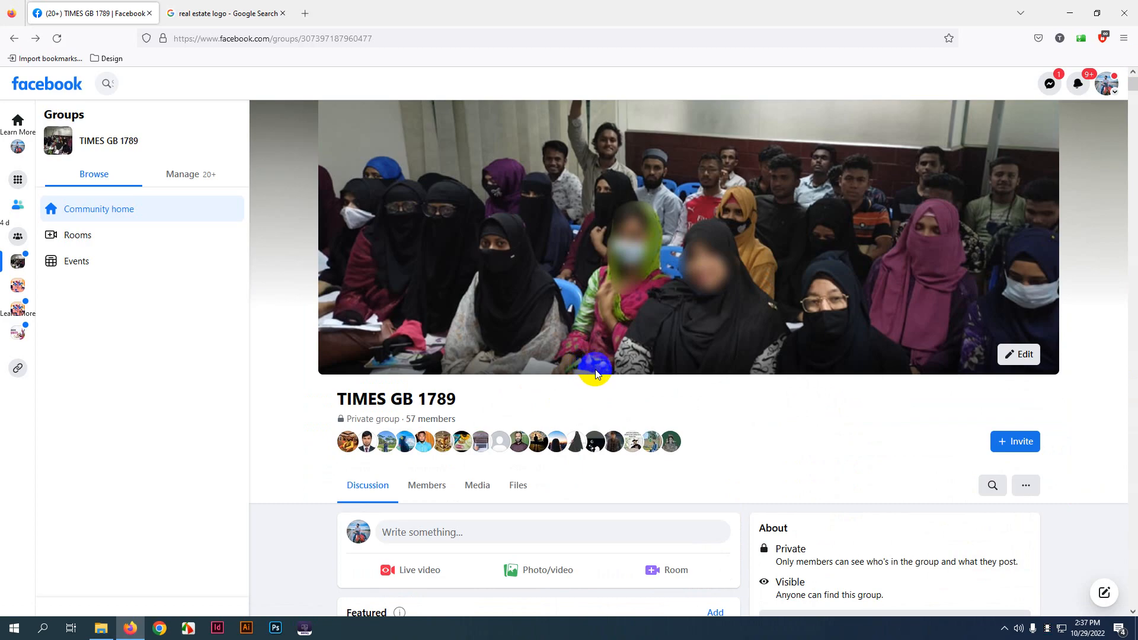
pyautogui.scroll(-8, 600, 372)
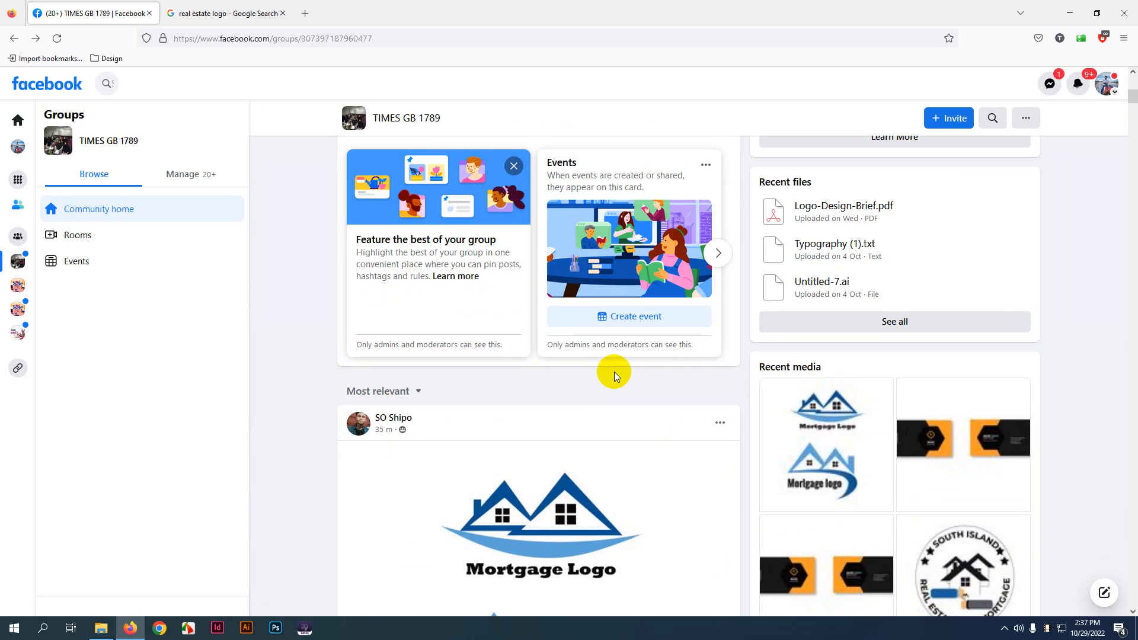
pyautogui.scroll(-10, 620, 403)
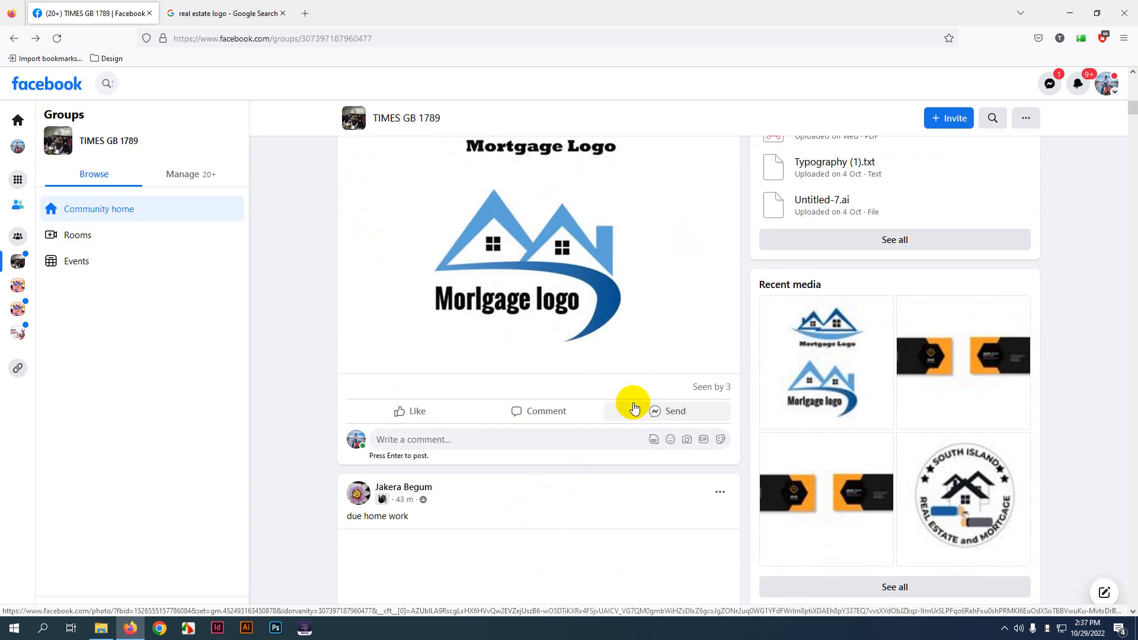
pyautogui.scroll(15, 634, 400)
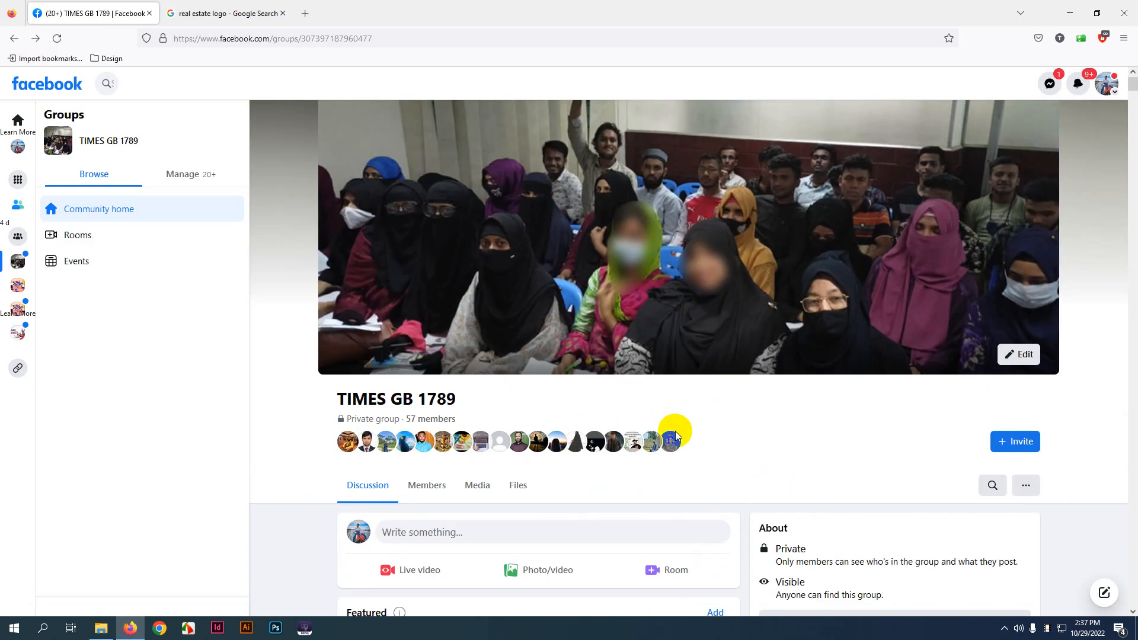
# - Switch to File Explorer, leave the server's Presentations folder and open the GB 1775 folder on Local Disk (D:)
pyautogui.click(269, 5)
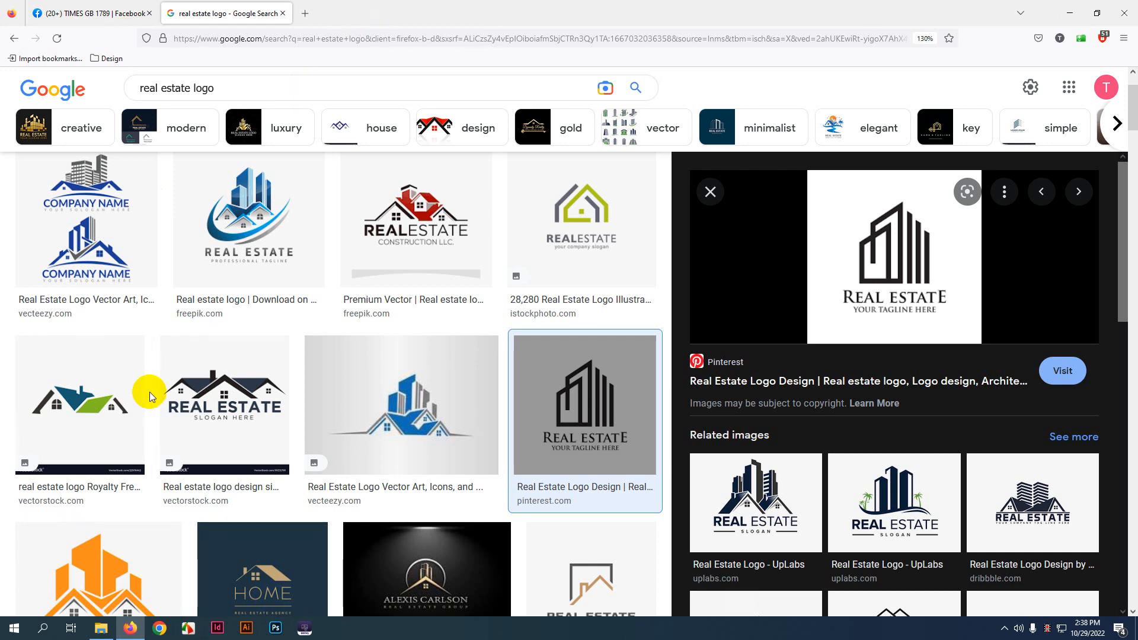
pyautogui.click(102, 629)
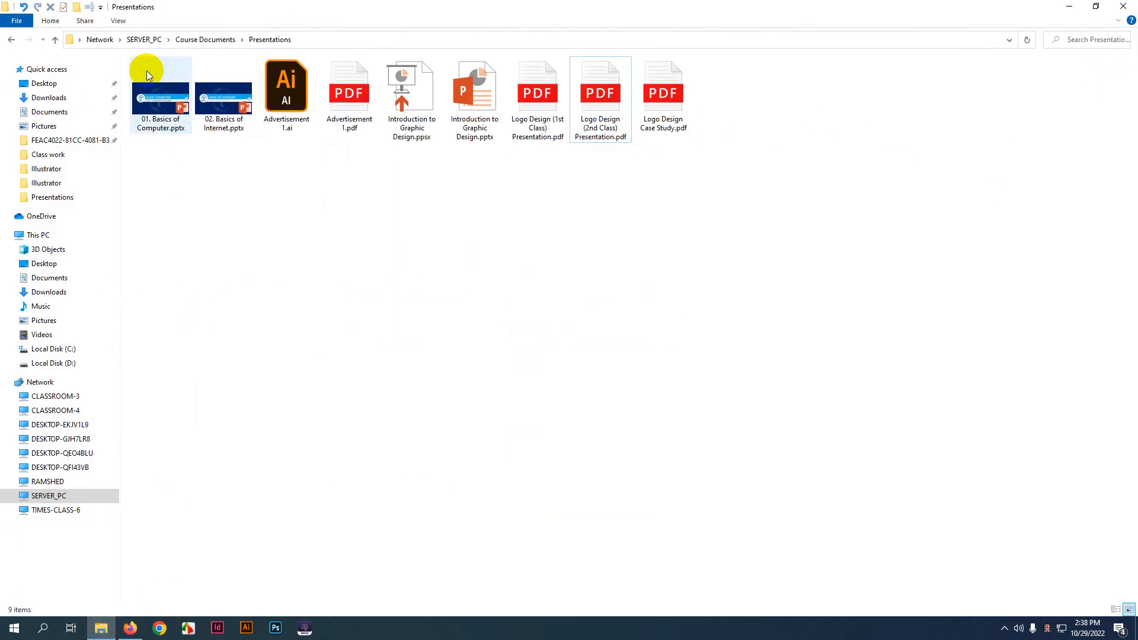
pyautogui.click(55, 40)
pyautogui.click(55, 39)
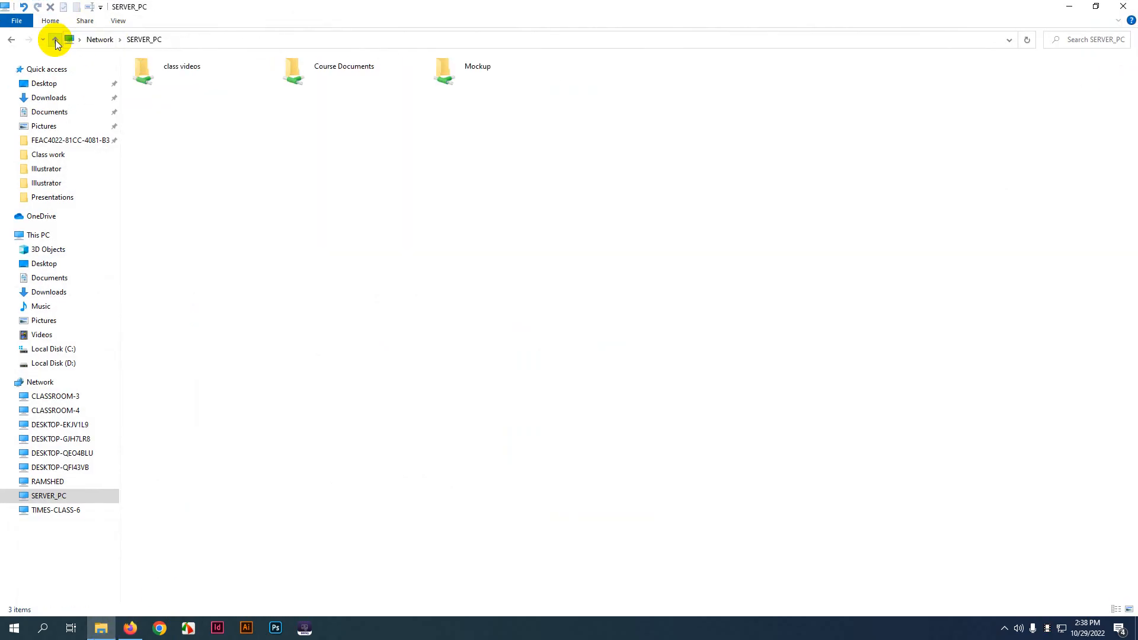
pyautogui.click(55, 39)
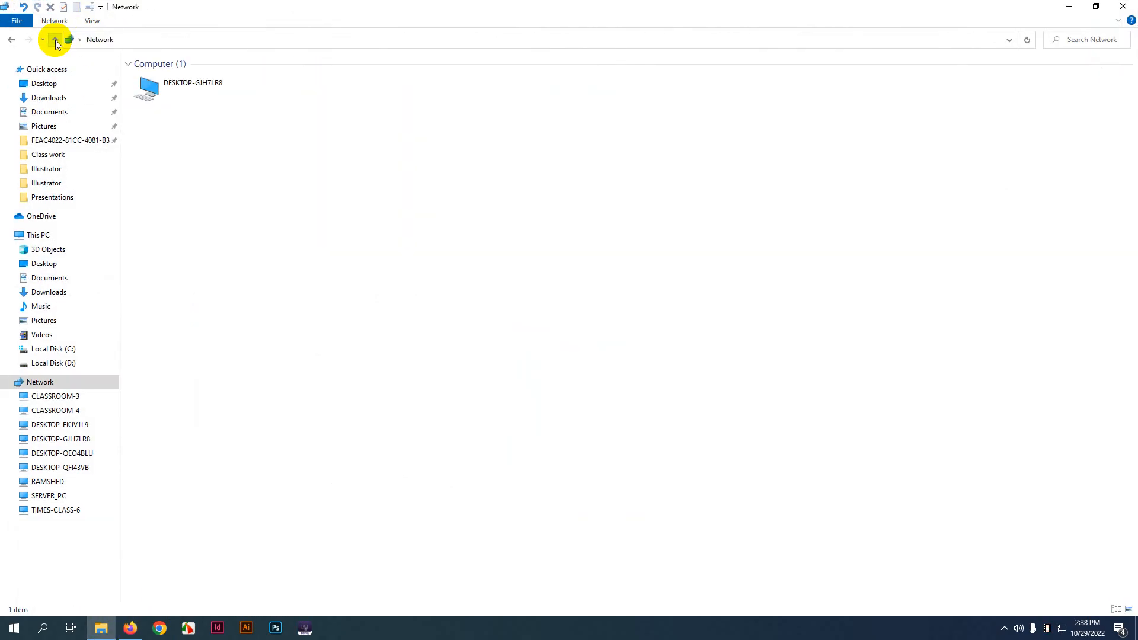
pyautogui.click(65, 363)
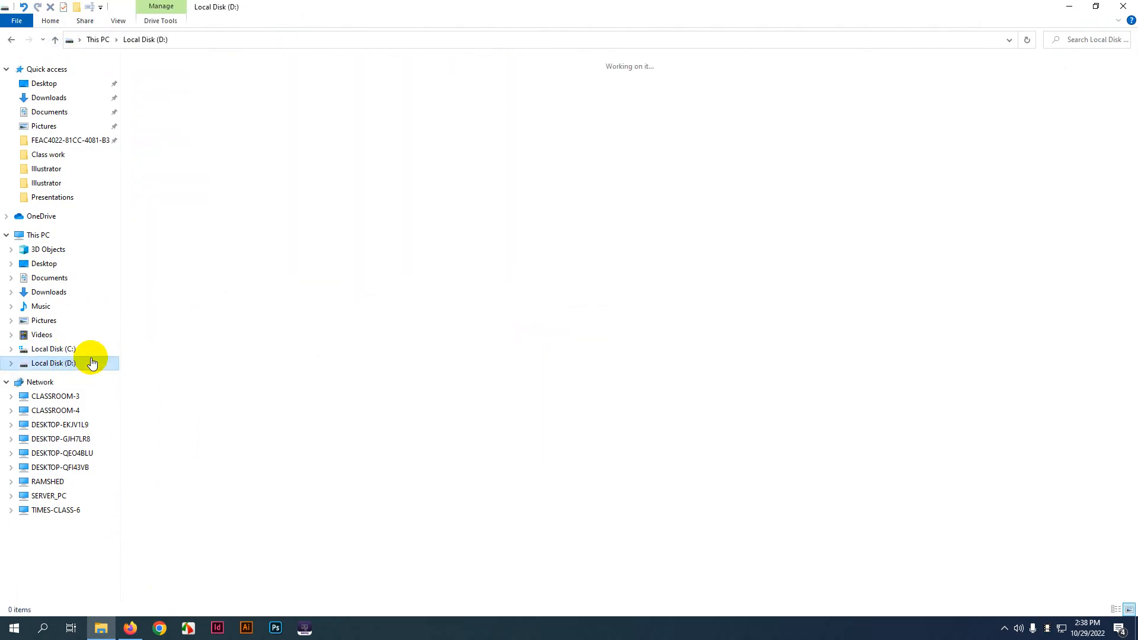
pyautogui.doubleClick(310, 83)
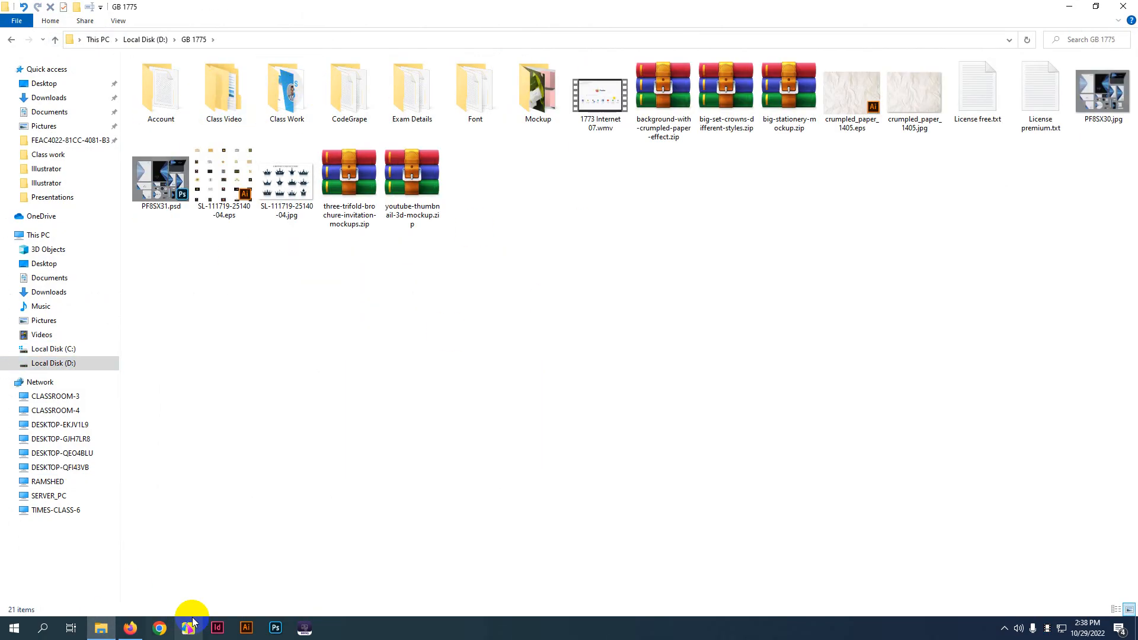
# - Switch back to Firefox and close the enlarged preview beside the "real estate logo" image results
pyautogui.click(130, 628)
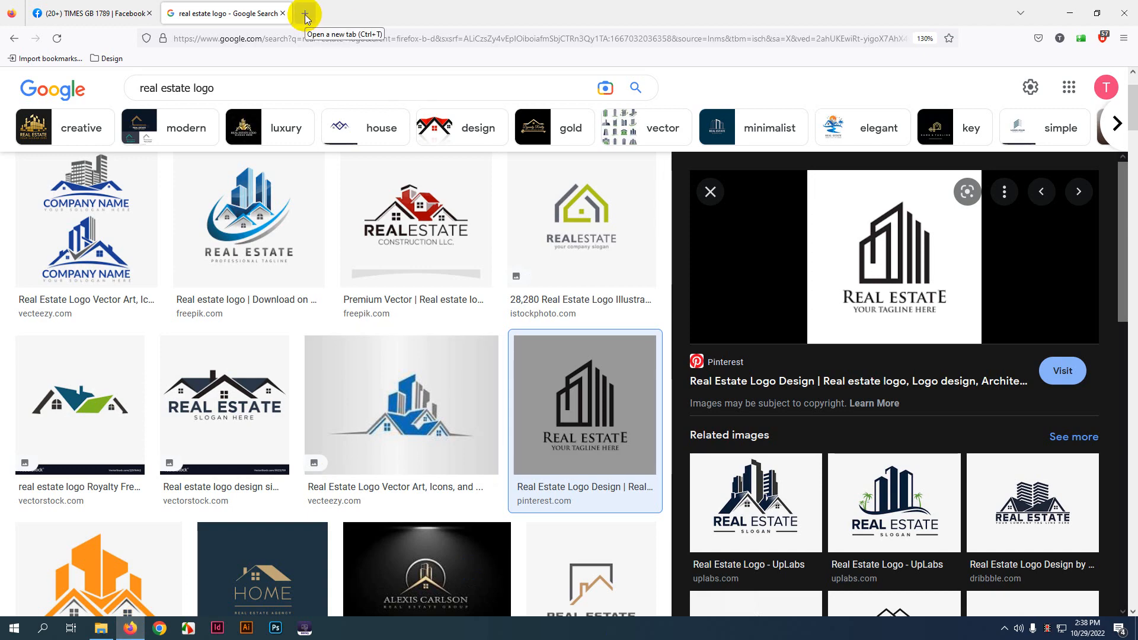
pyautogui.scroll(2, 254, 147)
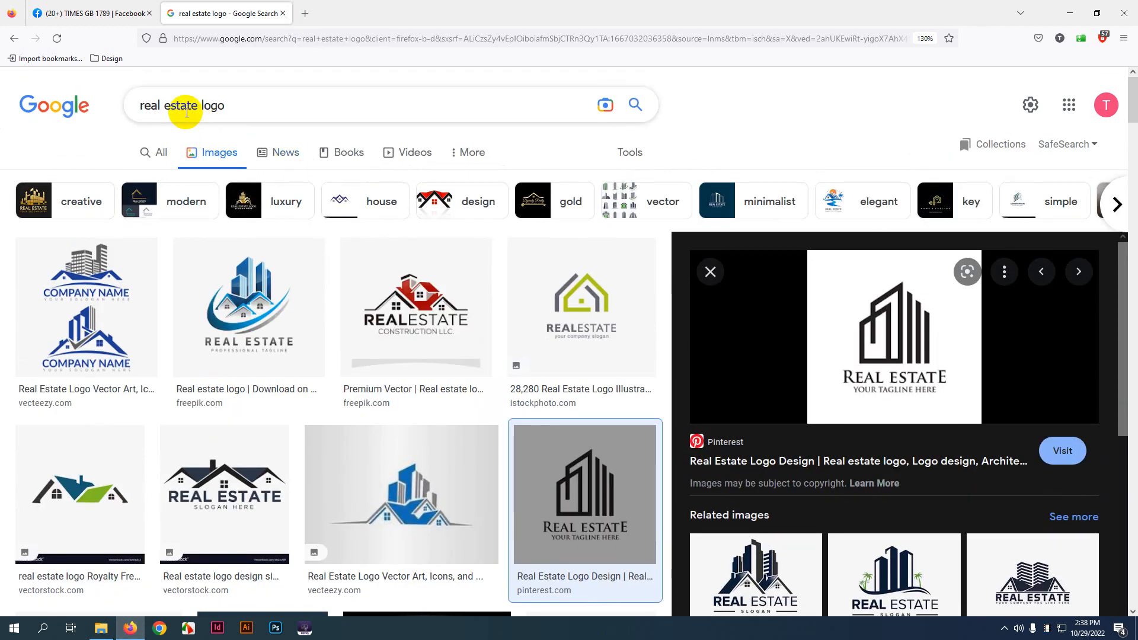
pyautogui.click(712, 270)
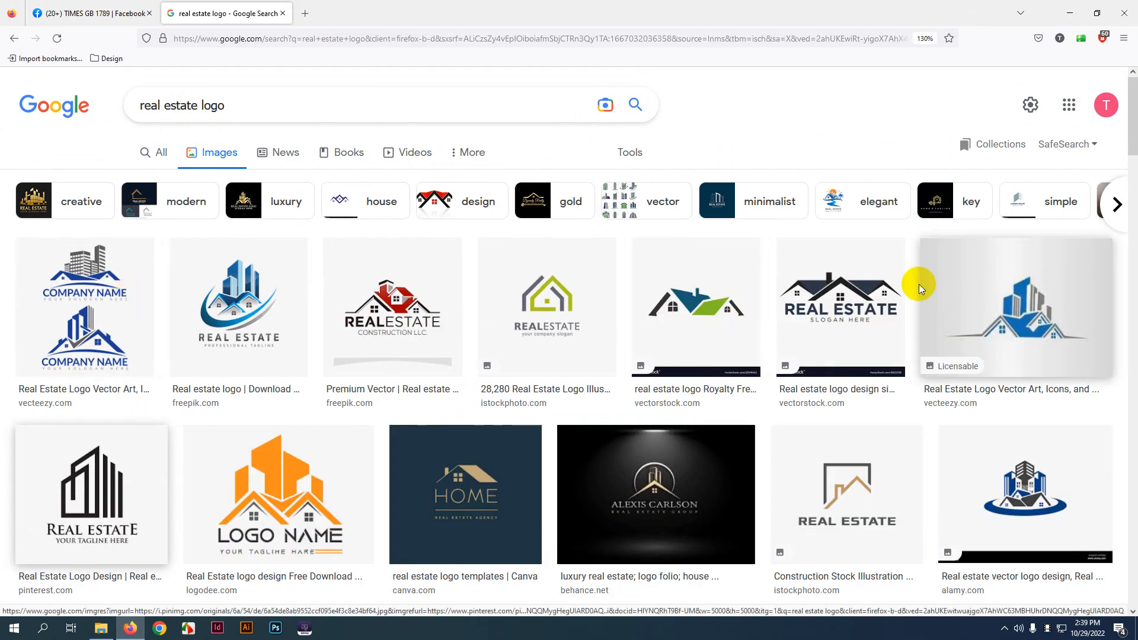
# - Examine the "real estate logo" image results for house, building and lettermark design ideas
pyautogui.scroll(-2, 1031, 349)
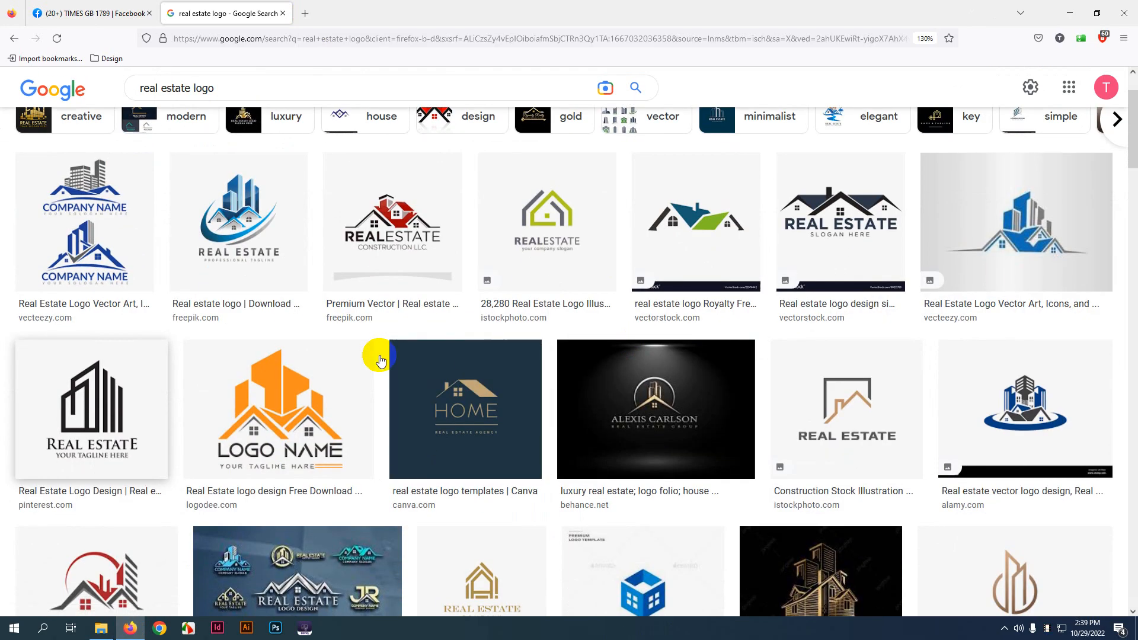
pyautogui.scroll(-2, 342, 350)
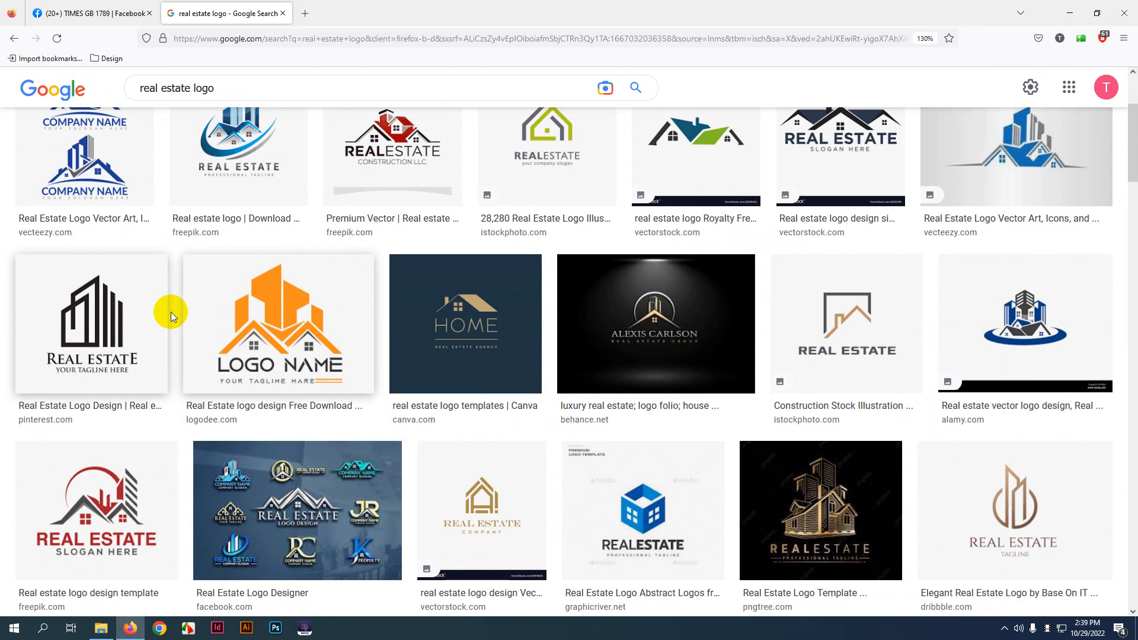
pyautogui.scroll(-3, 262, 500)
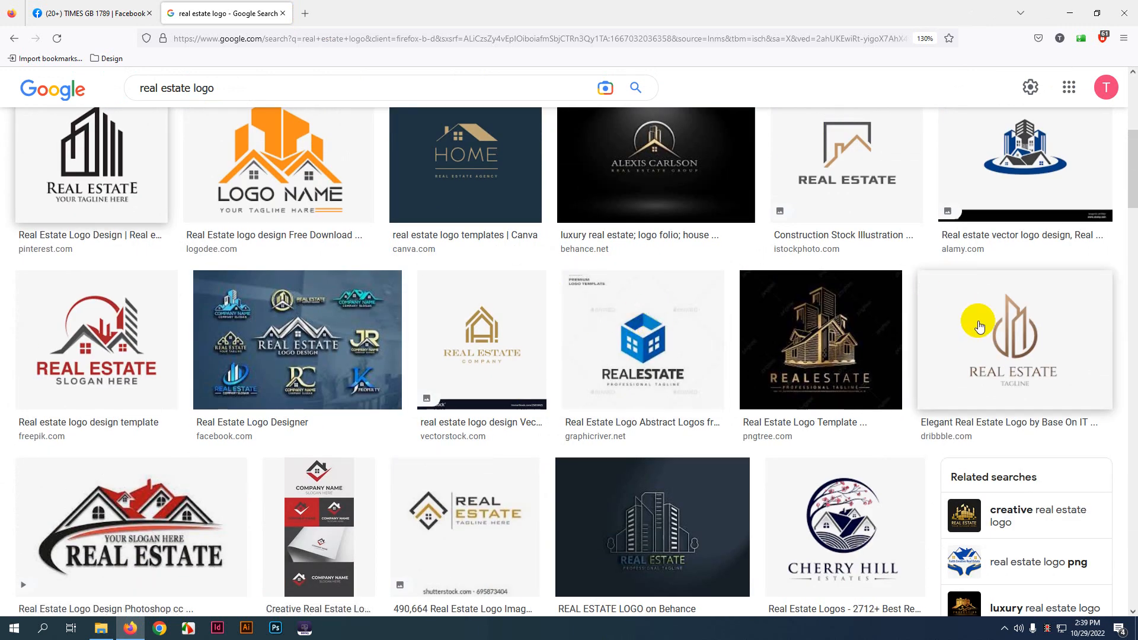
pyautogui.scroll(-3, 629, 320)
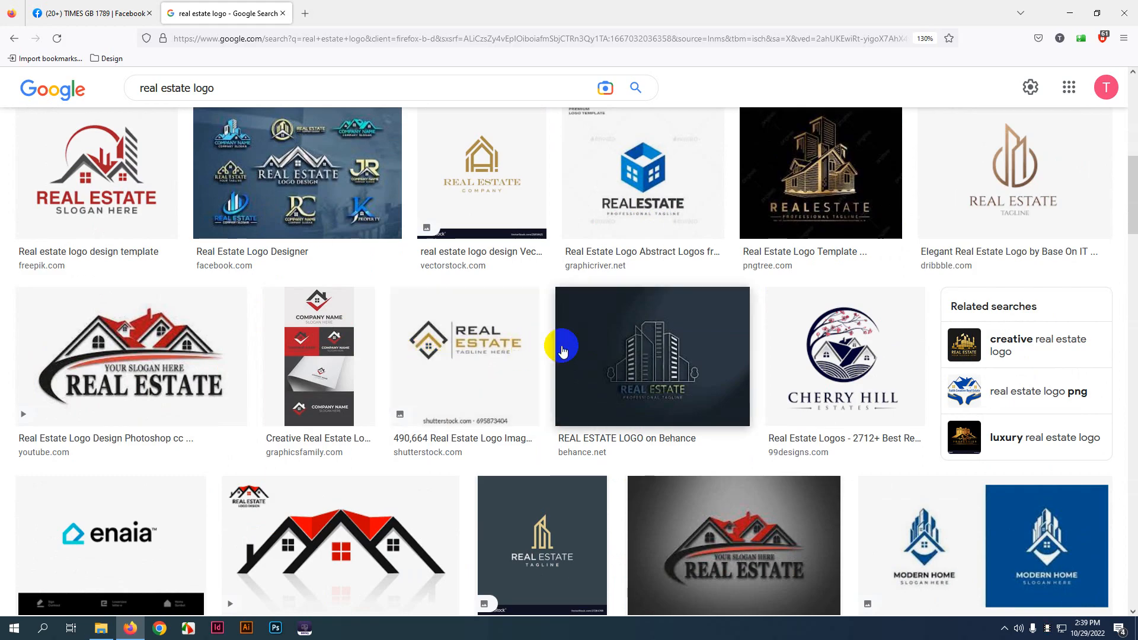
pyautogui.scroll(-3, 978, 418)
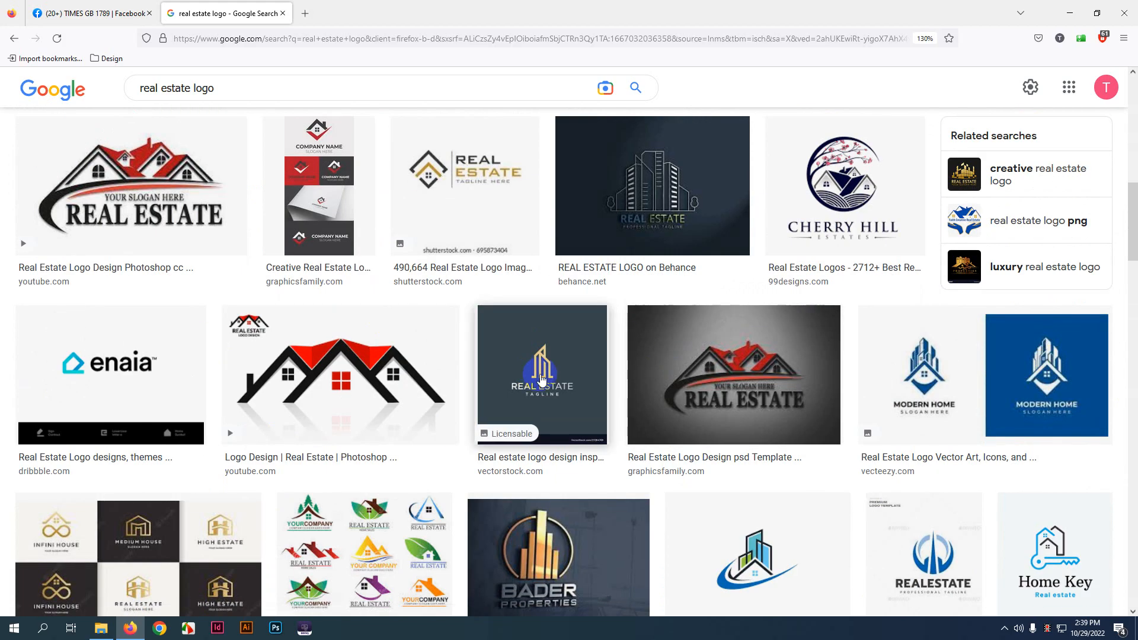
pyautogui.scroll(-3, 540, 379)
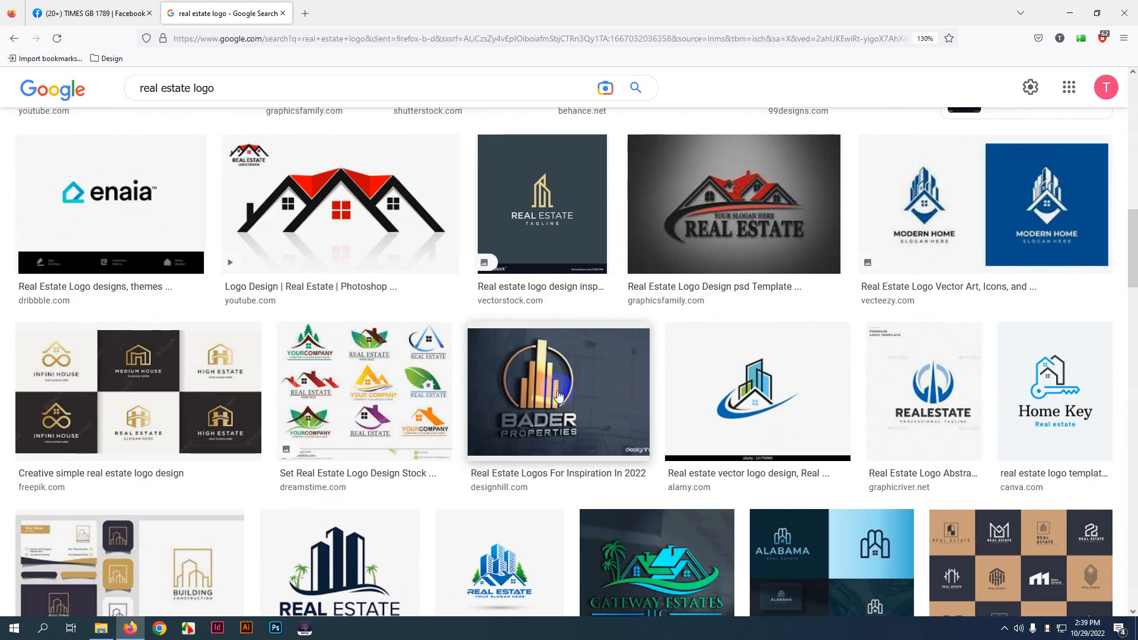
pyautogui.scroll(-2, 202, 385)
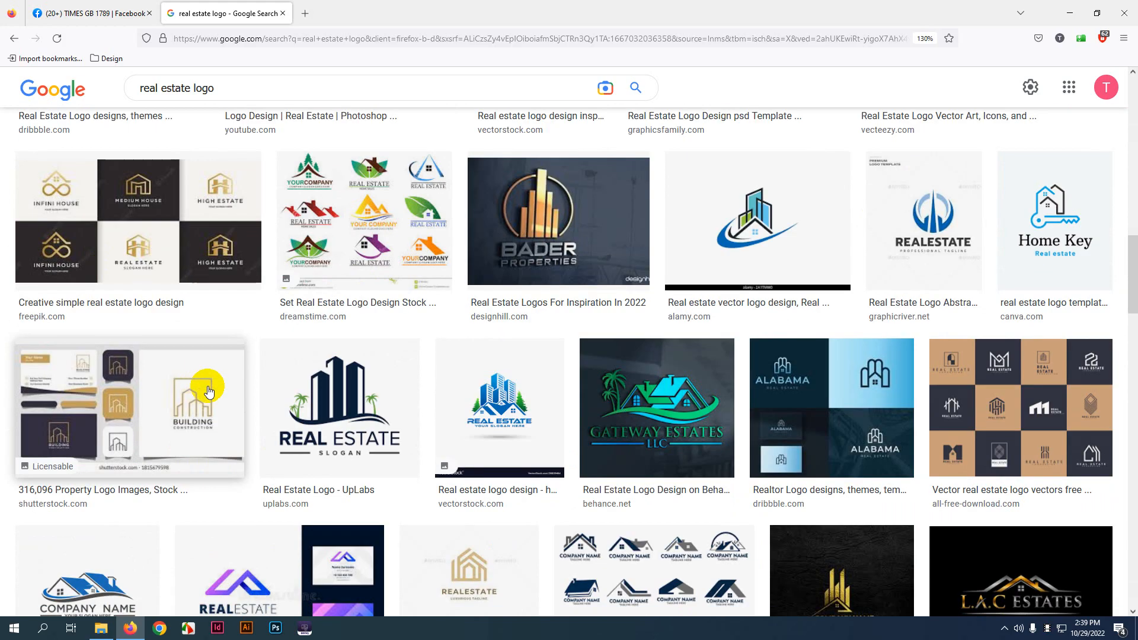
pyautogui.scroll(-2, 446, 450)
pyautogui.scroll(-2, 445, 461)
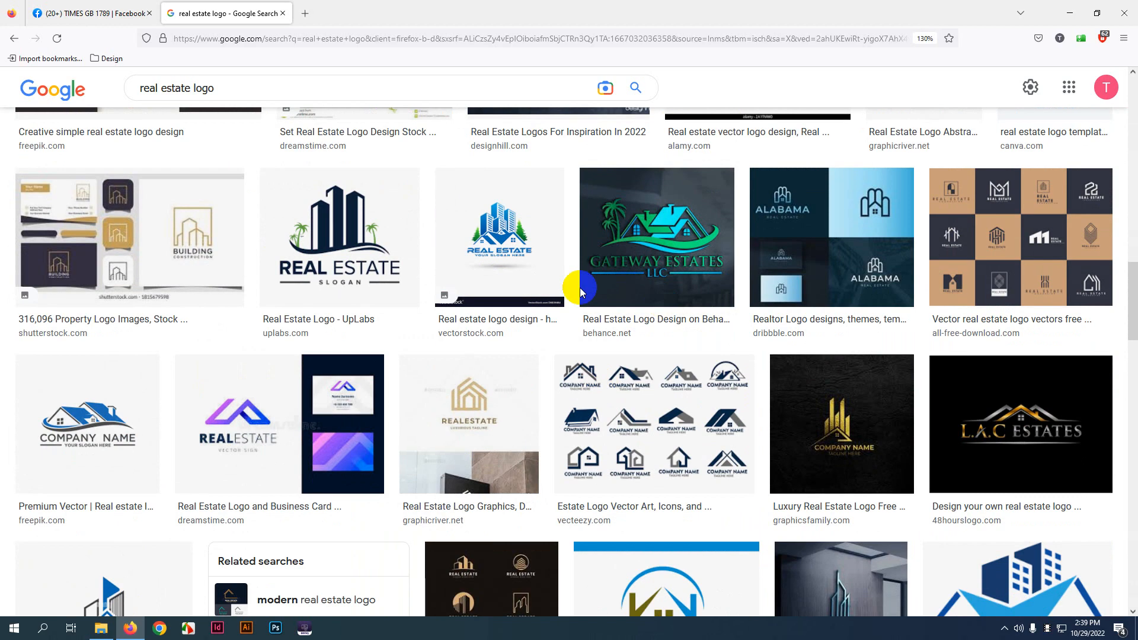
pyautogui.scroll(-3, 636, 375)
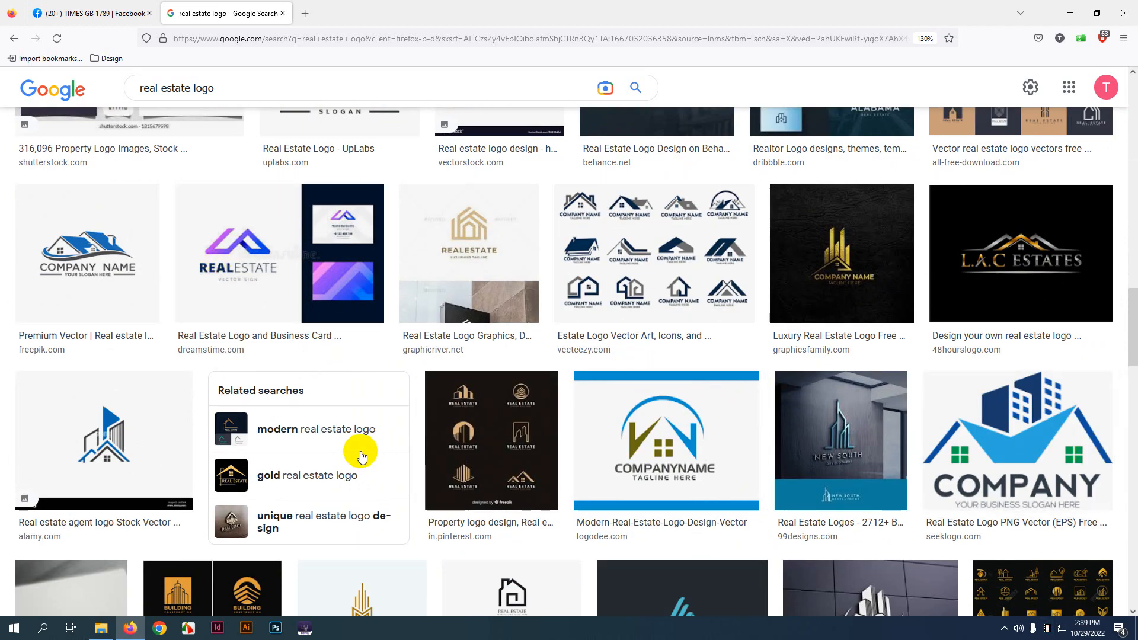
pyautogui.scroll(-3, 379, 445)
pyautogui.scroll(-2, 439, 440)
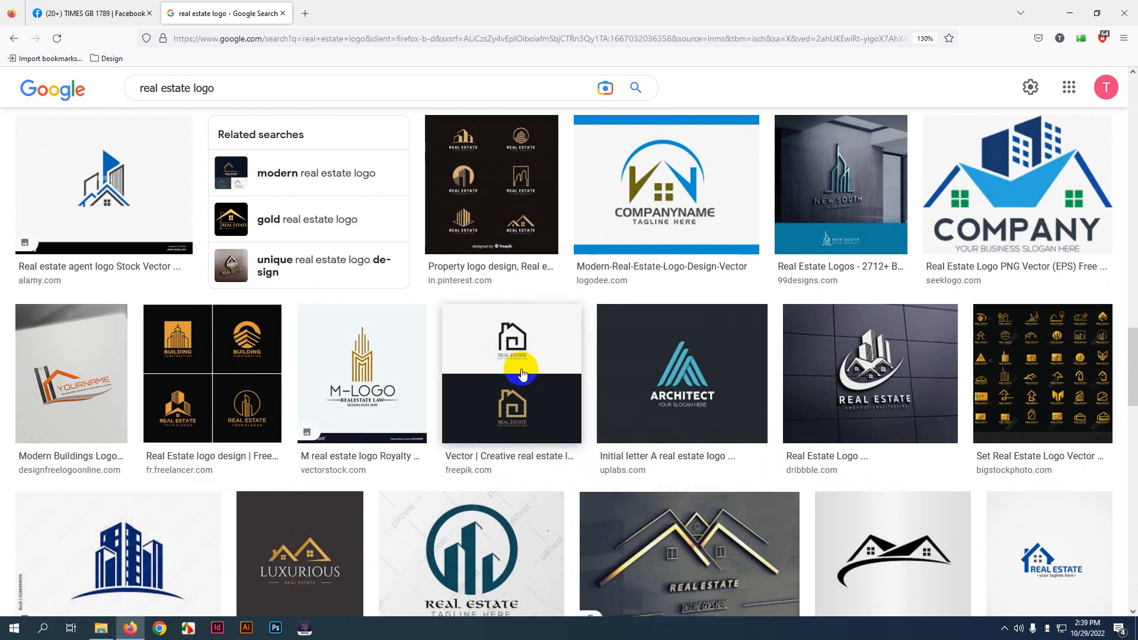
pyautogui.scroll(-7, 516, 365)
pyautogui.scroll(-3, 289, 396)
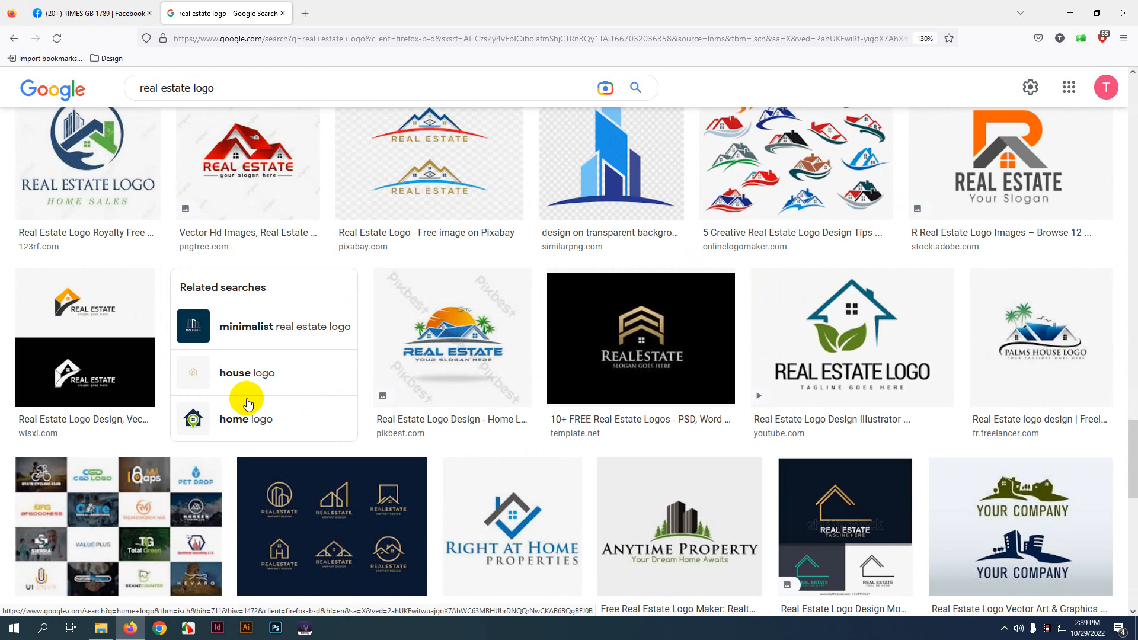
pyautogui.scroll(-3, 248, 405)
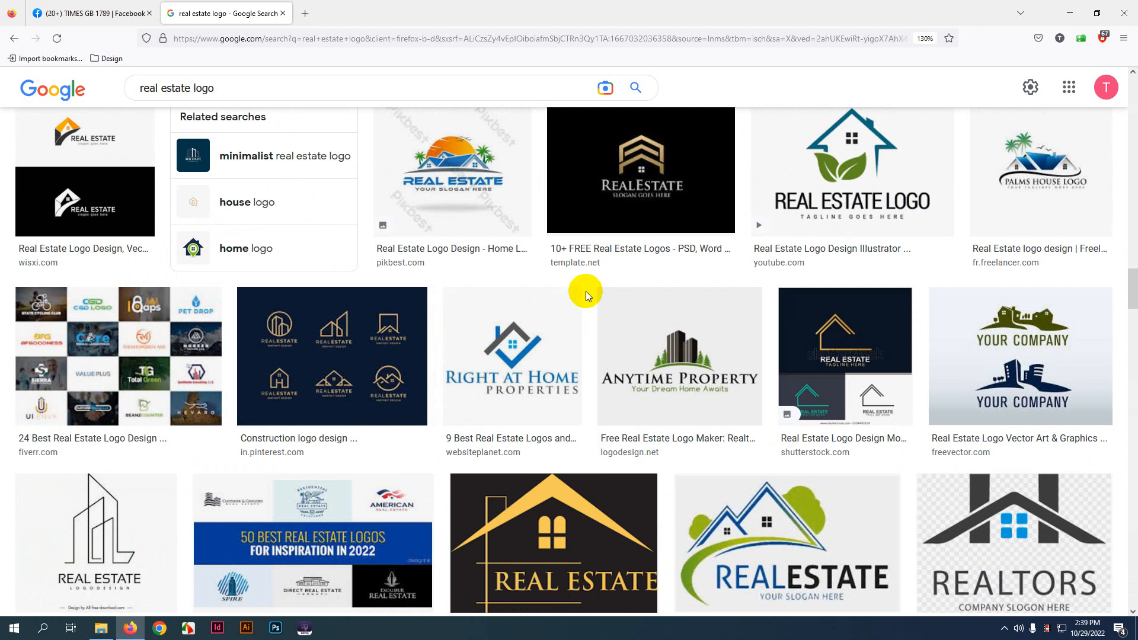
pyautogui.scroll(10, 586, 290)
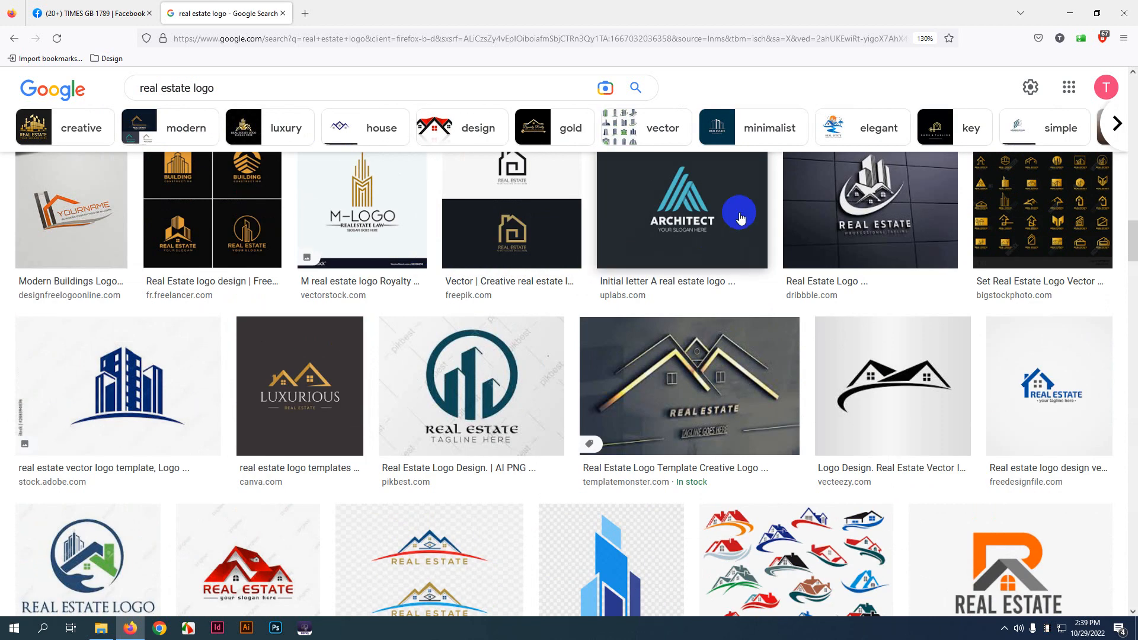
pyautogui.scroll(5, 741, 218)
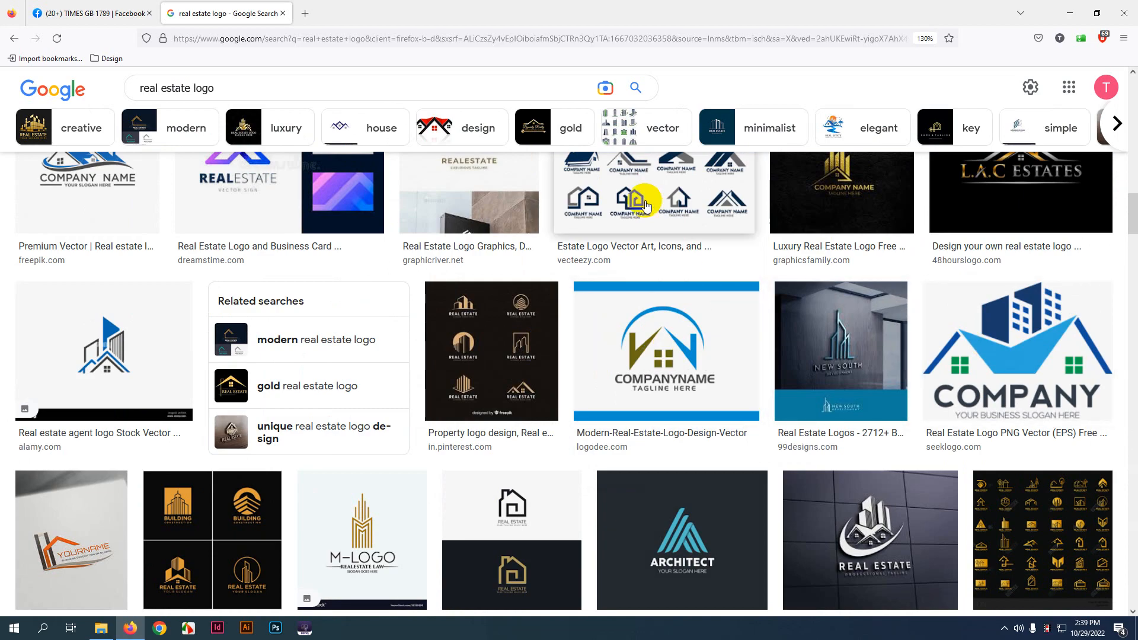
# - Review the "real estate logo" image results again while returning to the start of the results page
pyautogui.scroll(3, 634, 249)
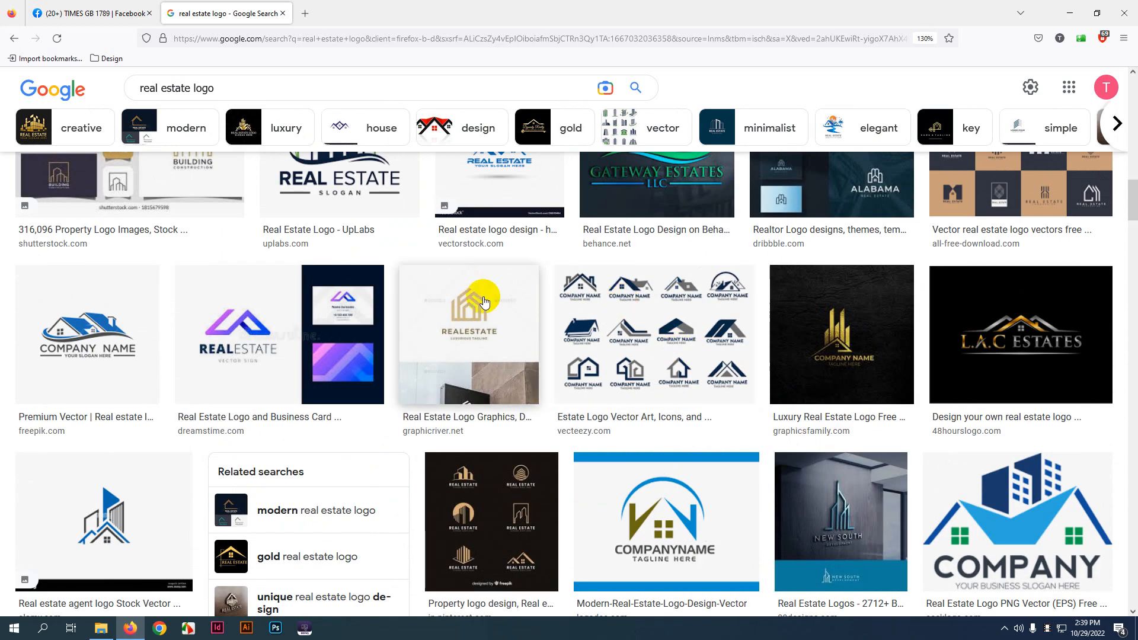
pyautogui.scroll(2, 483, 296)
pyautogui.scroll(2, 641, 311)
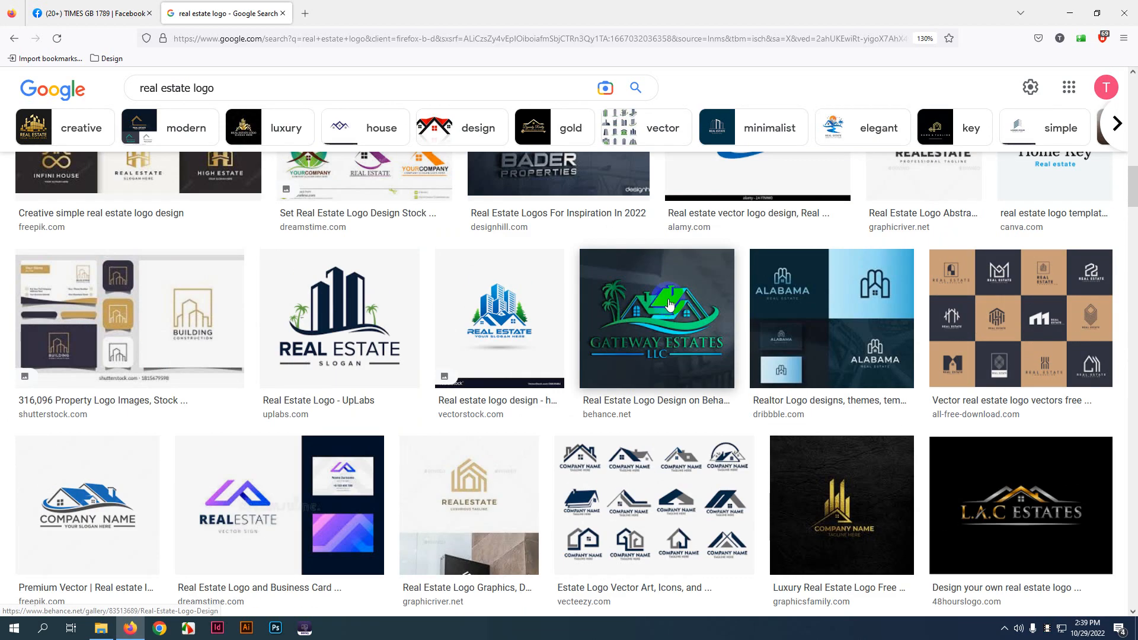
pyautogui.scroll(5, 637, 358)
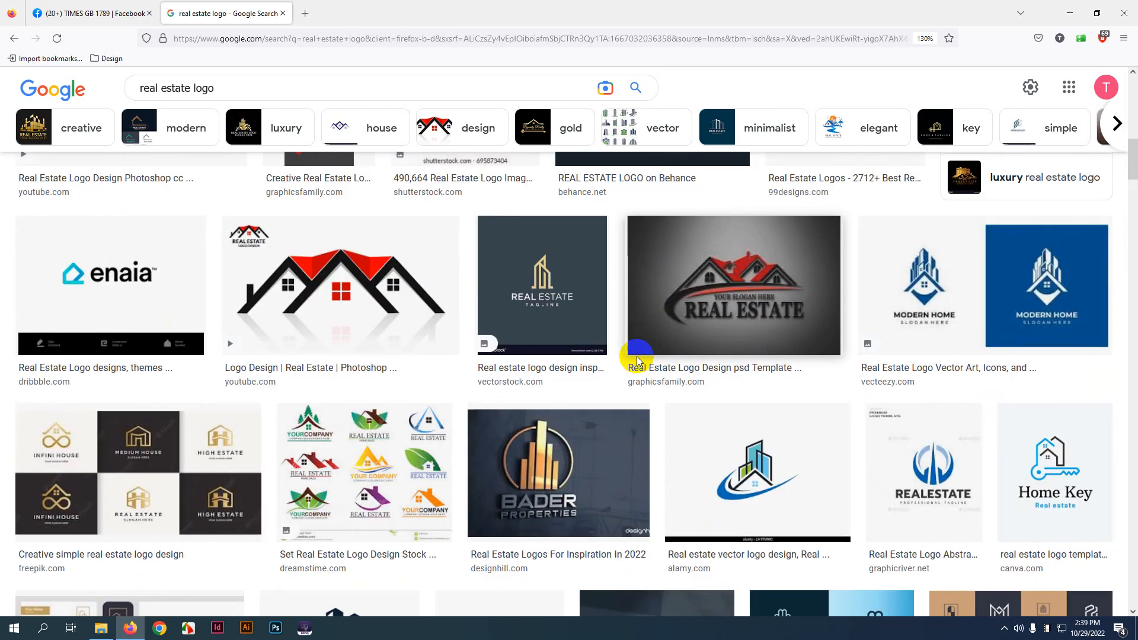
pyautogui.scroll(10, 638, 359)
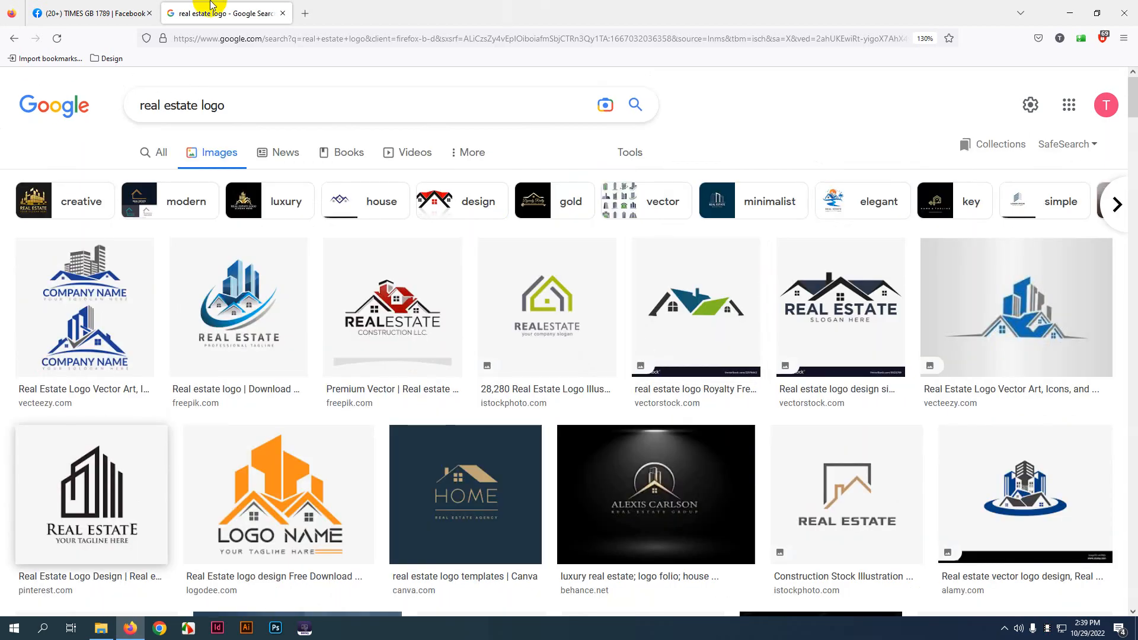
# - Search the web in a new tab for "best real estate companies"
pyautogui.click(306, 15)
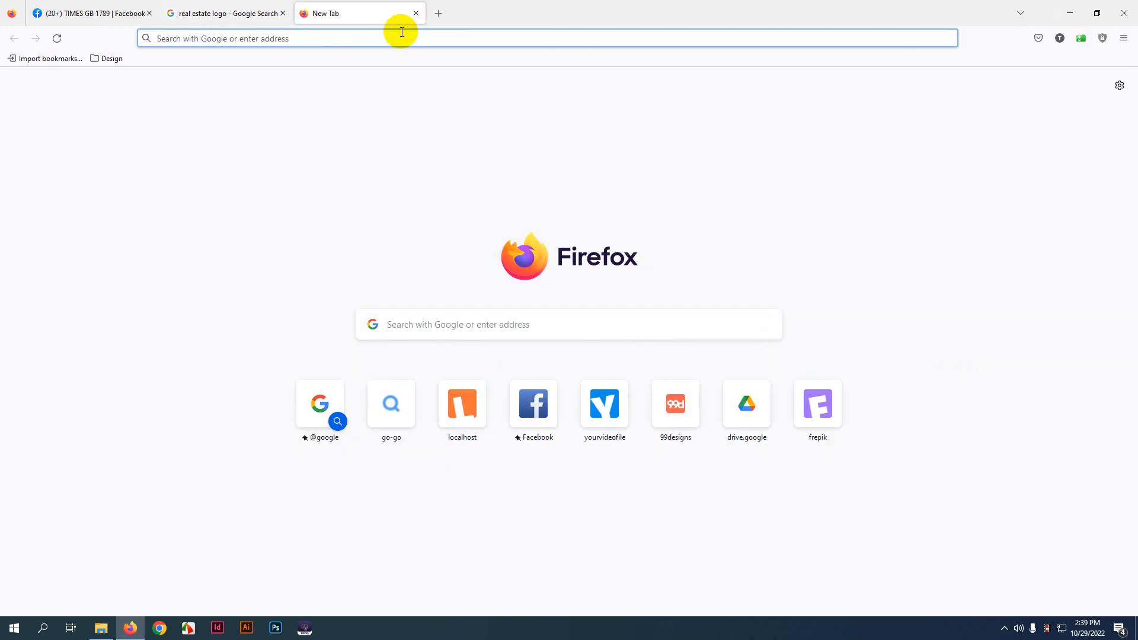
pyautogui.click(421, 38)
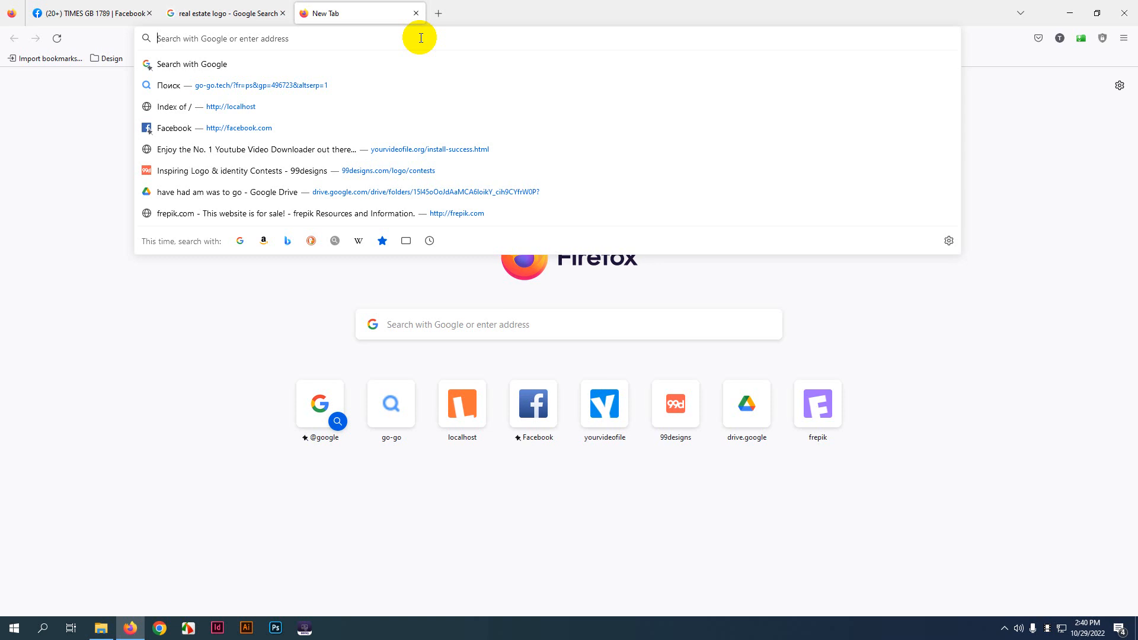
pyautogui.write('best reak')
pyautogui.press('BackSpace')
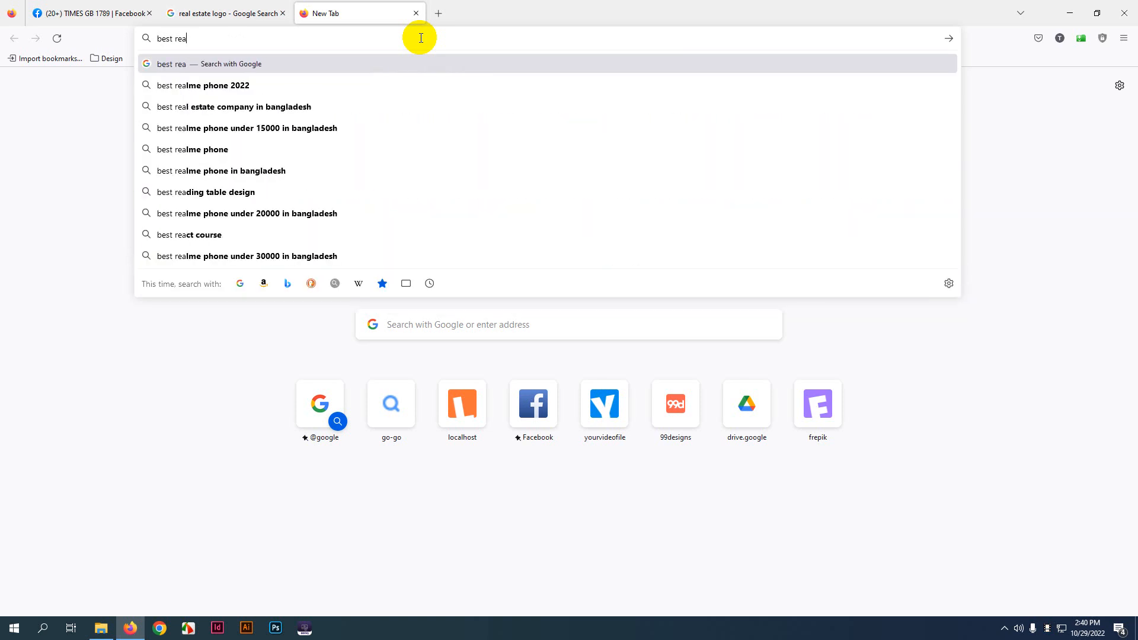
pyautogui.write('l esre')
pyautogui.press('BackSpace')
pyautogui.press('BackSpace')
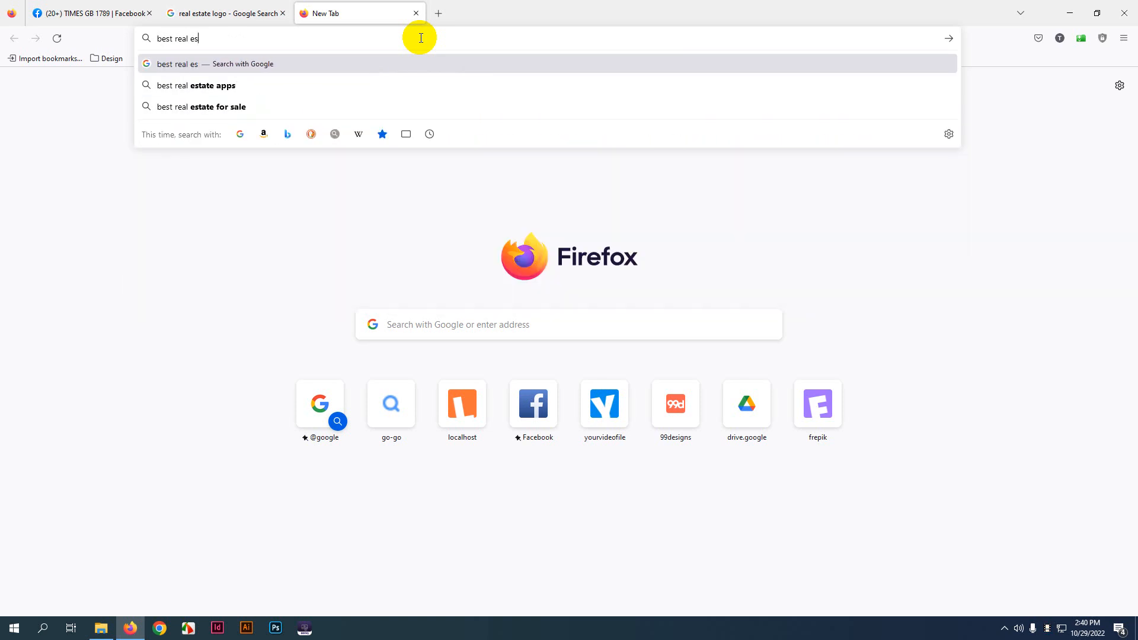
pyautogui.write('tate c')
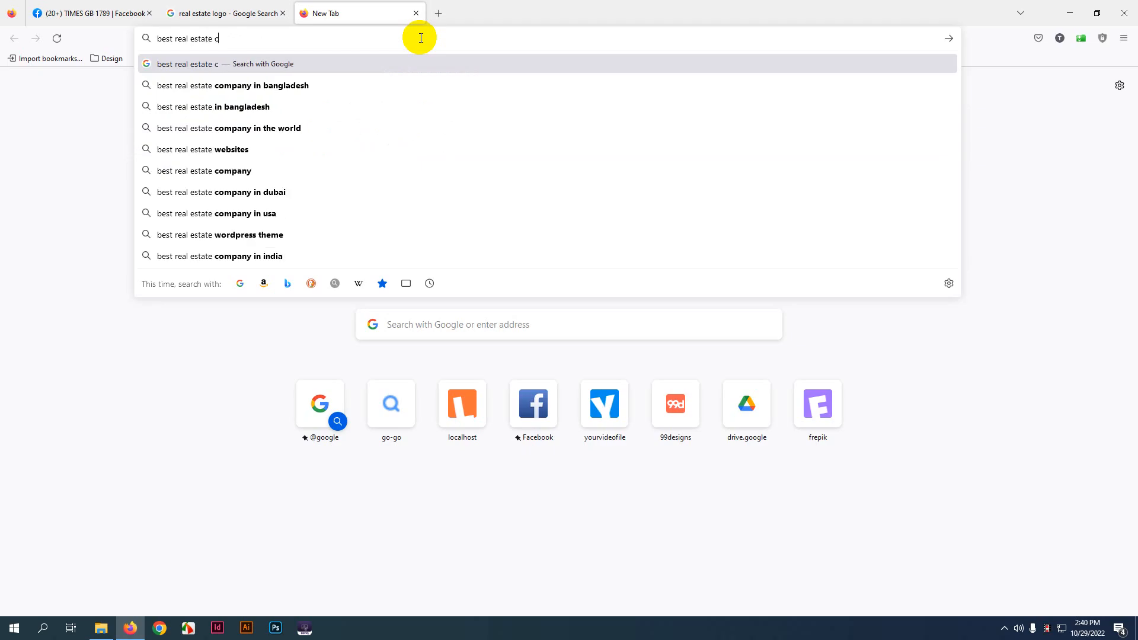
pyautogui.write('ompnay')
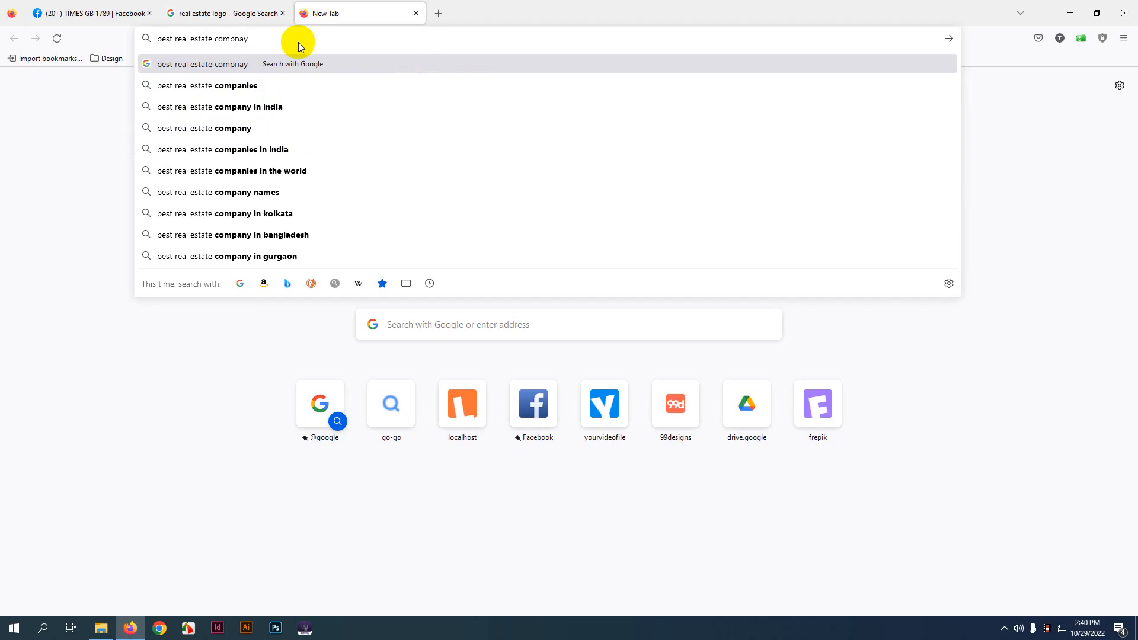
pyautogui.click(234, 87)
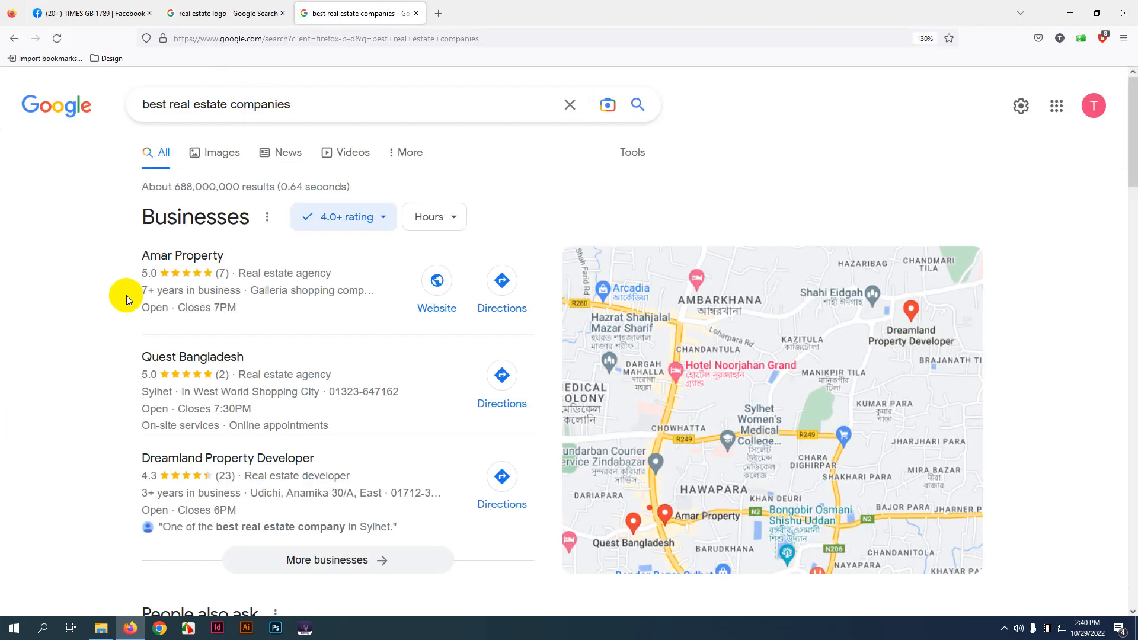
# - Find the MyBangla24 article on the 10 best real estate companies in Bangladesh and view it in its own new tab
pyautogui.scroll(-1, 296, 360)
pyautogui.scroll(-2, 297, 360)
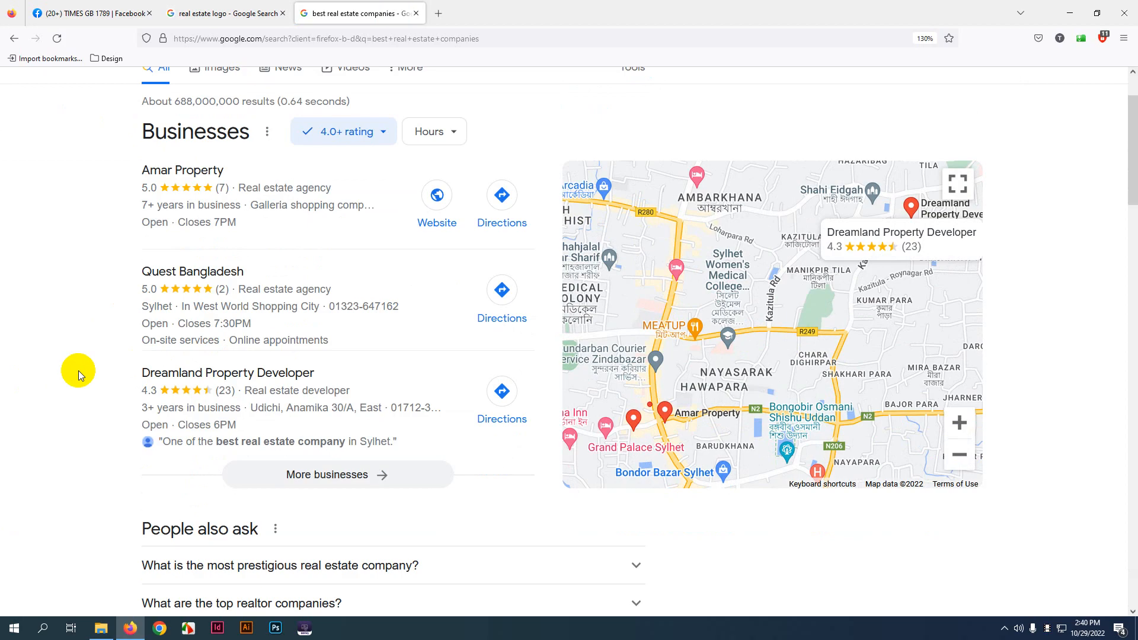
pyautogui.scroll(2, 78, 371)
pyautogui.scroll(-5, 84, 418)
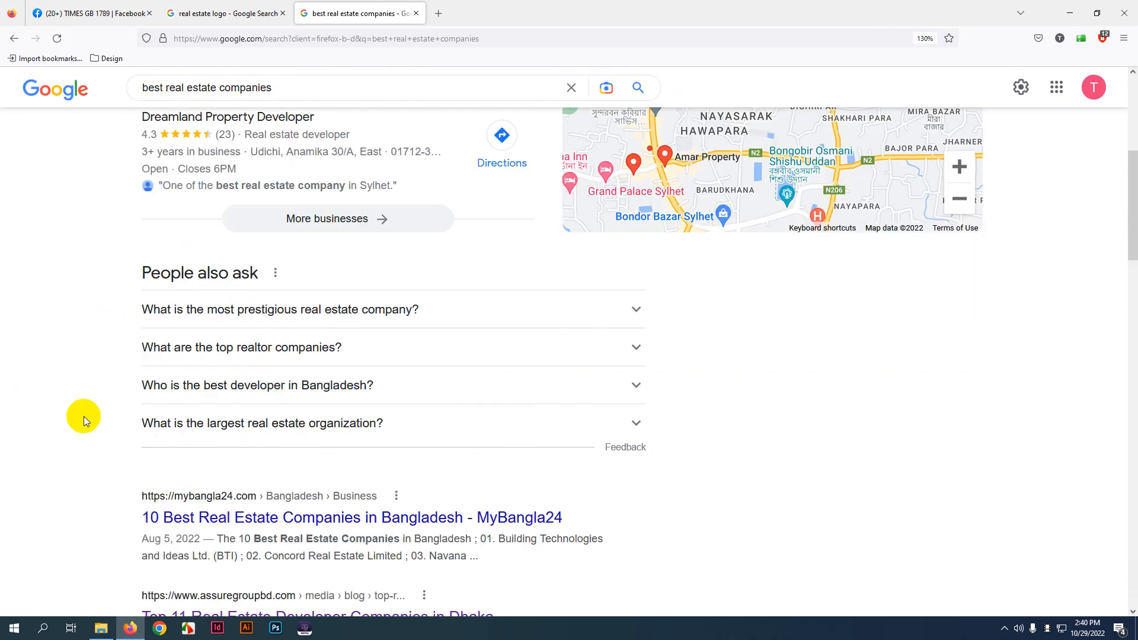
pyautogui.scroll(-3, 84, 416)
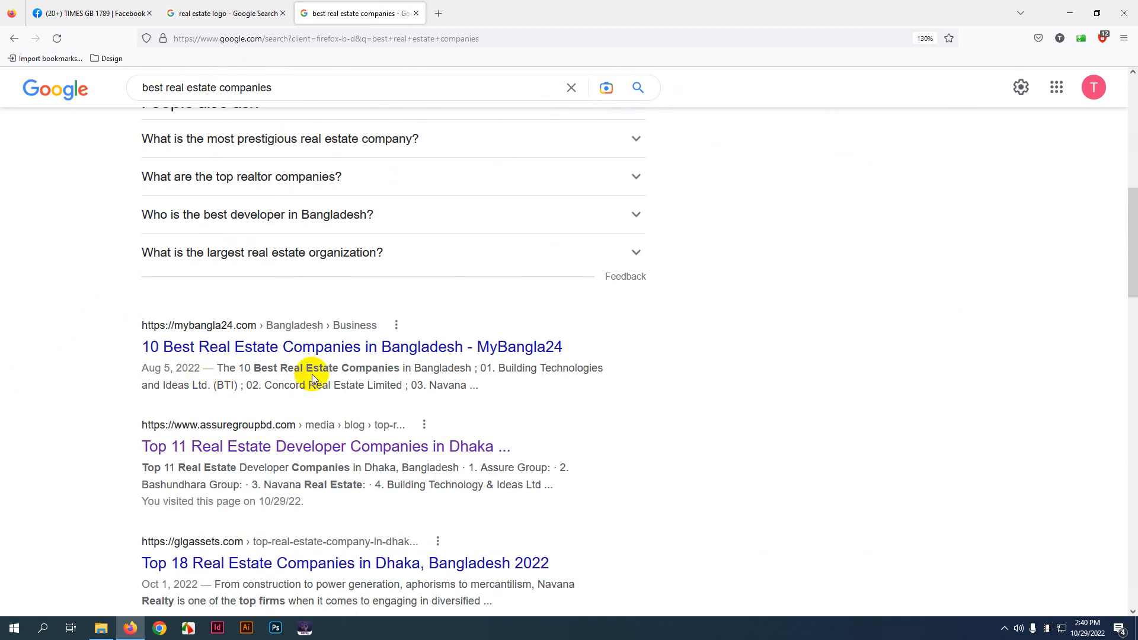
pyautogui.rightClick(289, 349)
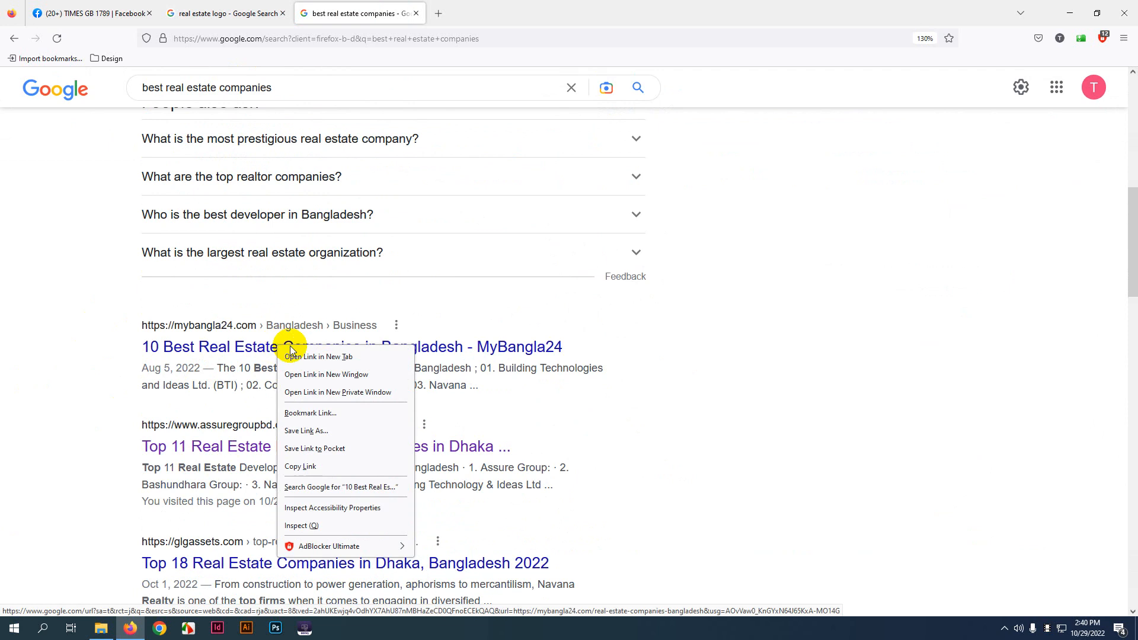
pyautogui.click(314, 356)
pyautogui.click(508, 5)
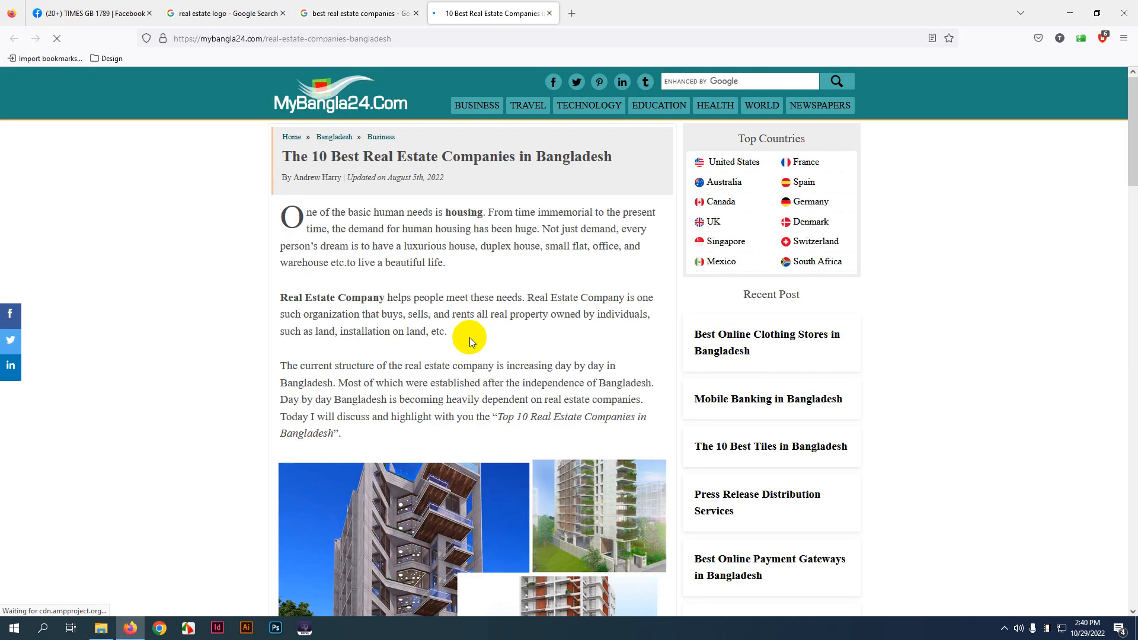
# - From the article's company list, open the Concord Real Estate Limited website in a new background tab
pyautogui.scroll(-7, 461, 388)
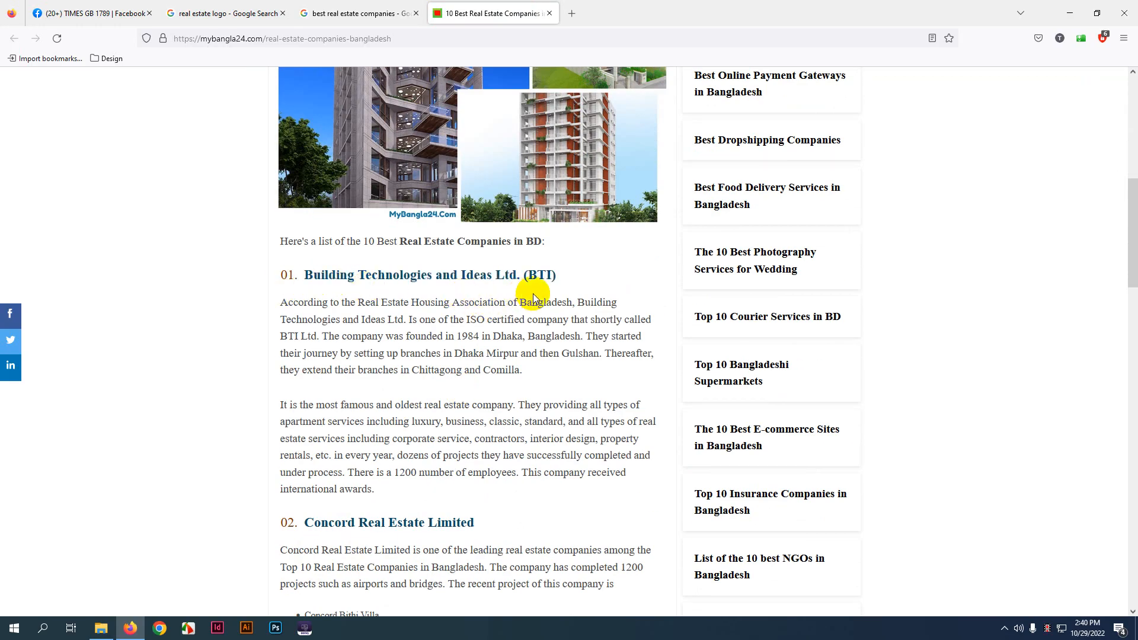
pyautogui.scroll(-1, 284, 457)
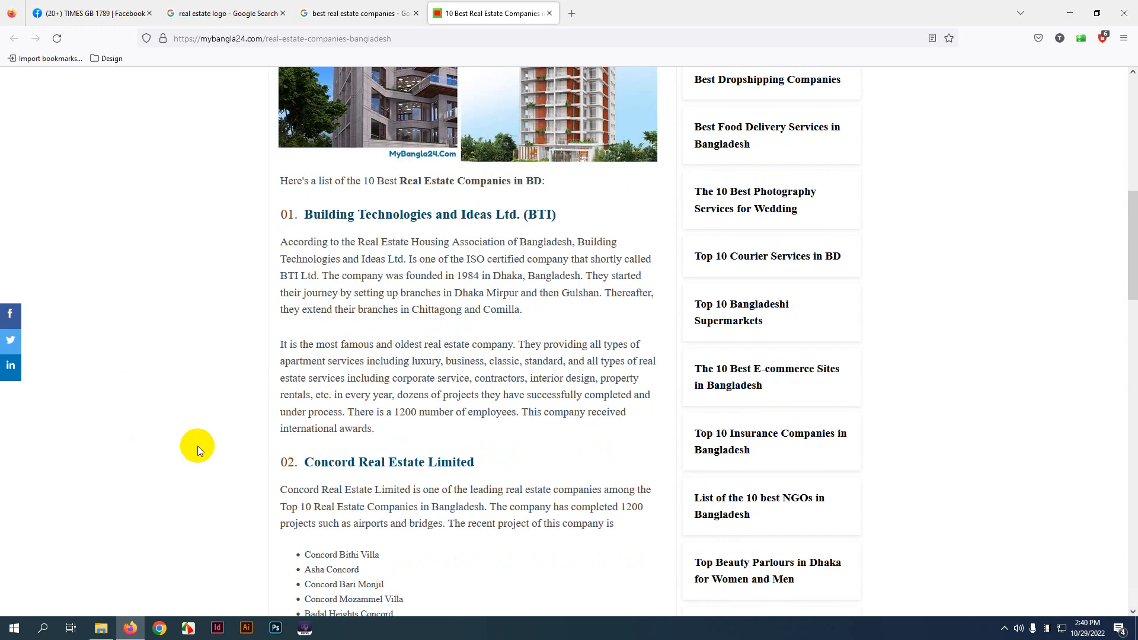
pyautogui.scroll(-2, 213, 405)
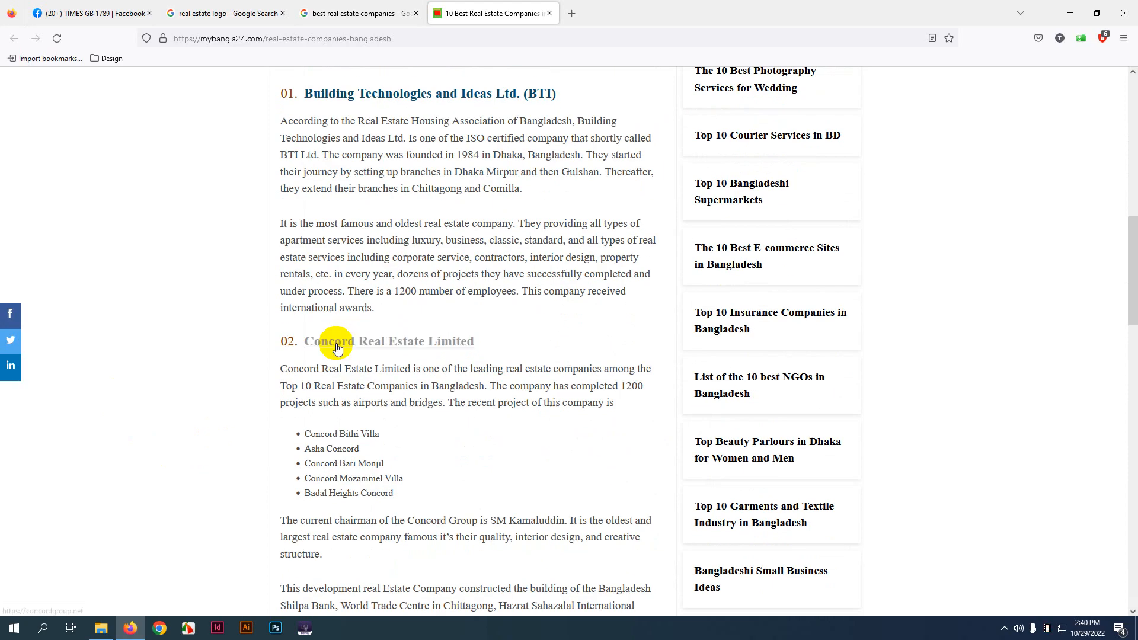
pyautogui.rightClick(363, 344)
pyautogui.click(442, 355)
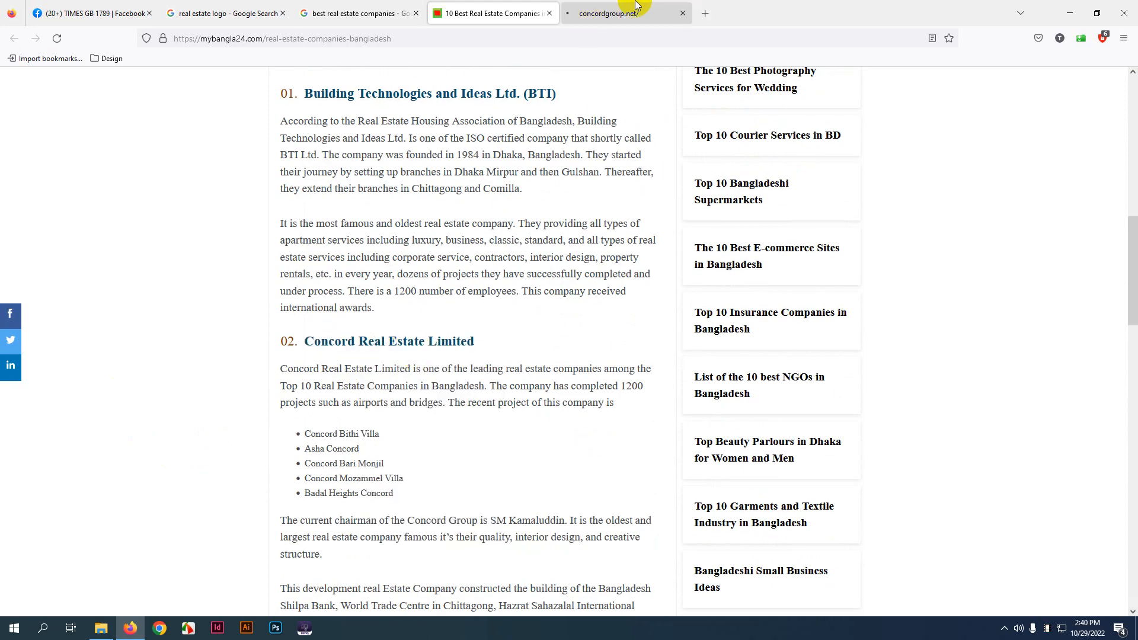
# - Open the Navana Real Estate (NREL) website from the article in another background tab
pyautogui.scroll(-6, 312, 318)
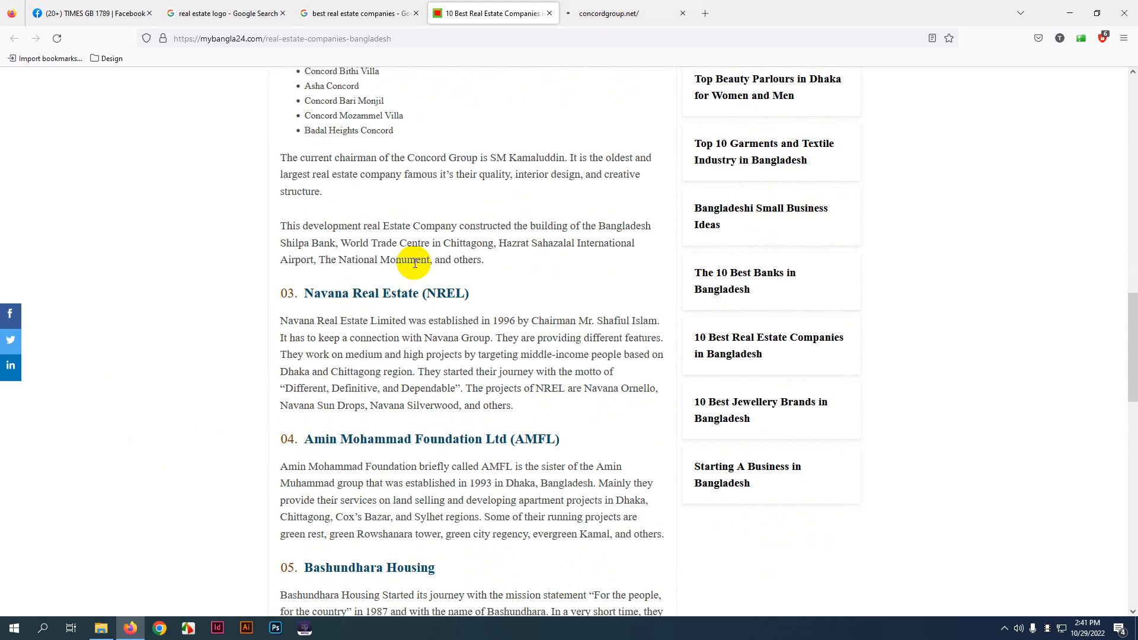
pyautogui.rightClick(427, 318)
pyautogui.click(459, 300)
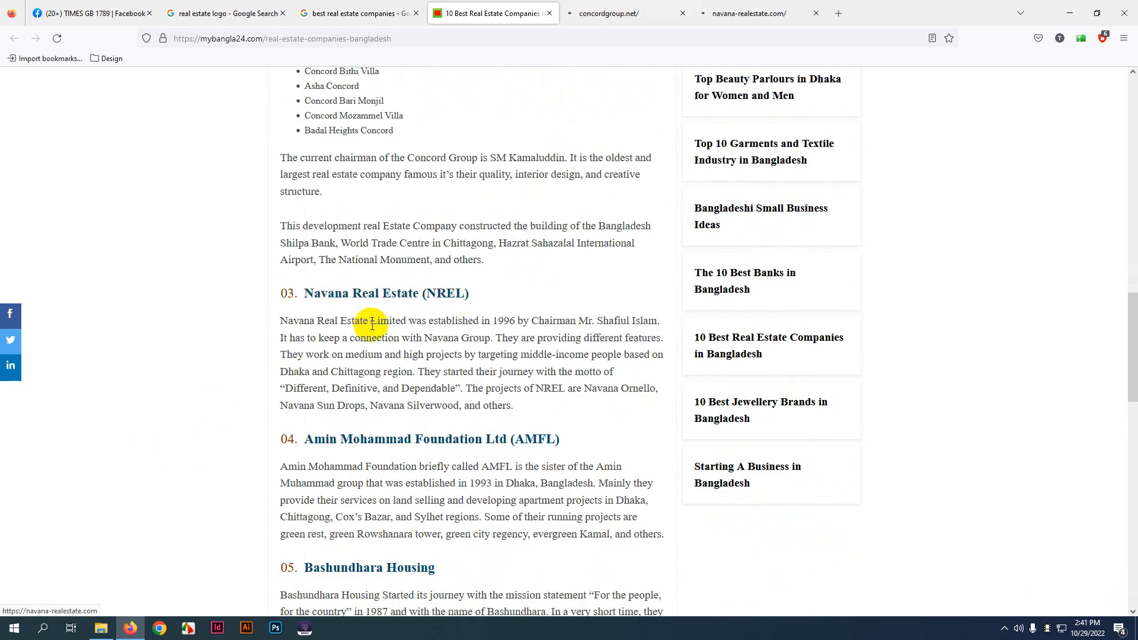
# - Skim the next companies in the article and view the logos on the opened Concord Group and Navana Real Estate websites
pyautogui.scroll(-2, 372, 325)
pyautogui.scroll(-2, 325, 342)
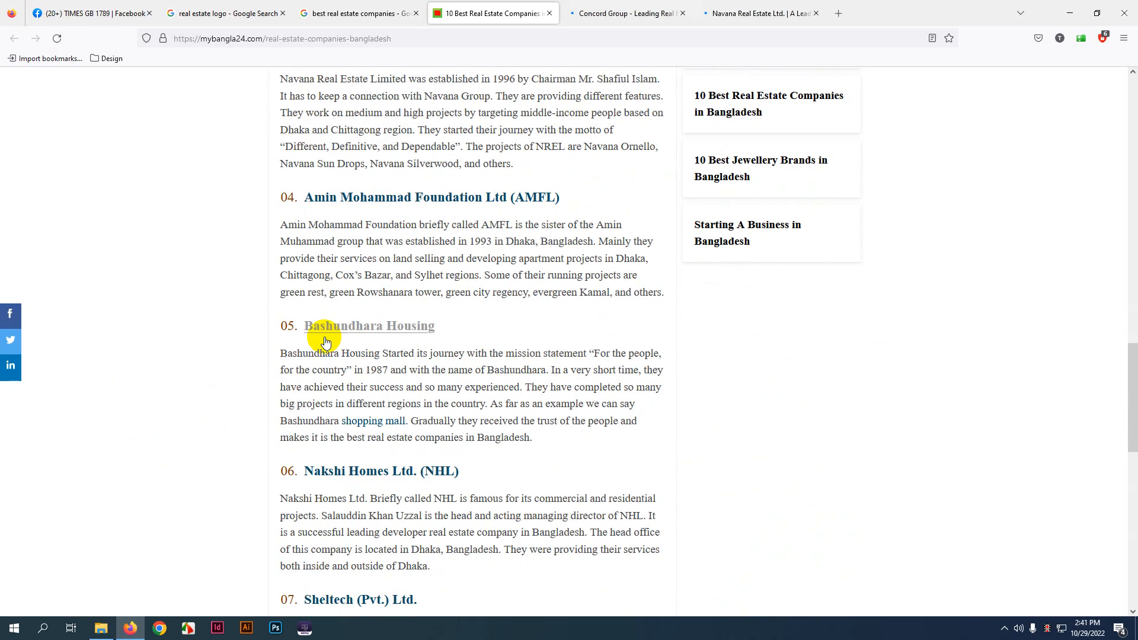
pyautogui.click(600, 7)
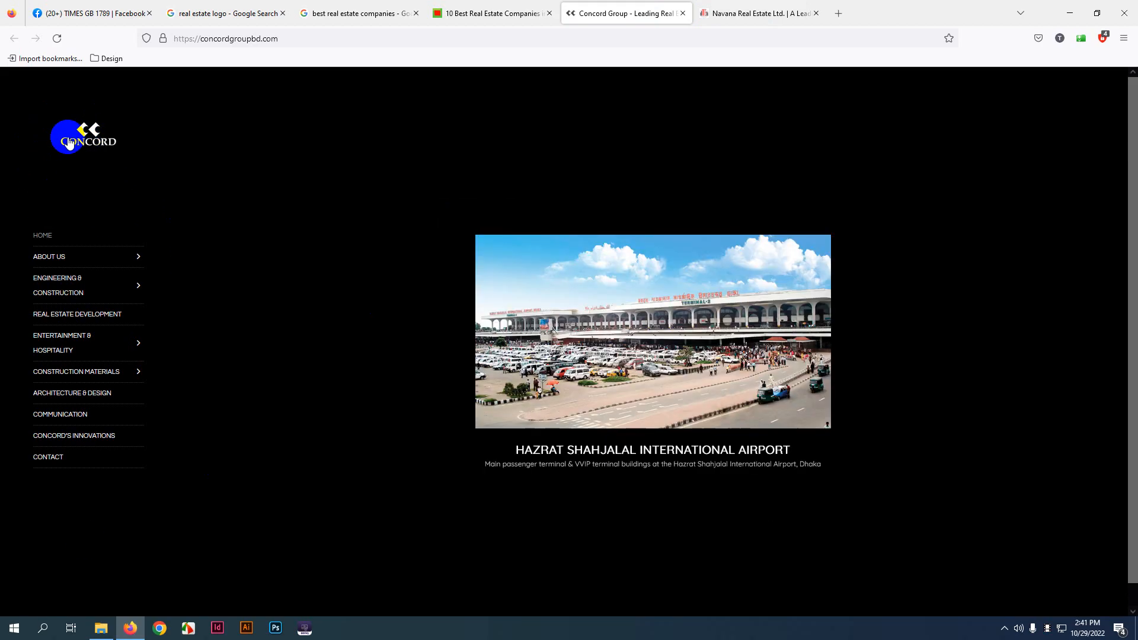
pyautogui.click(762, 12)
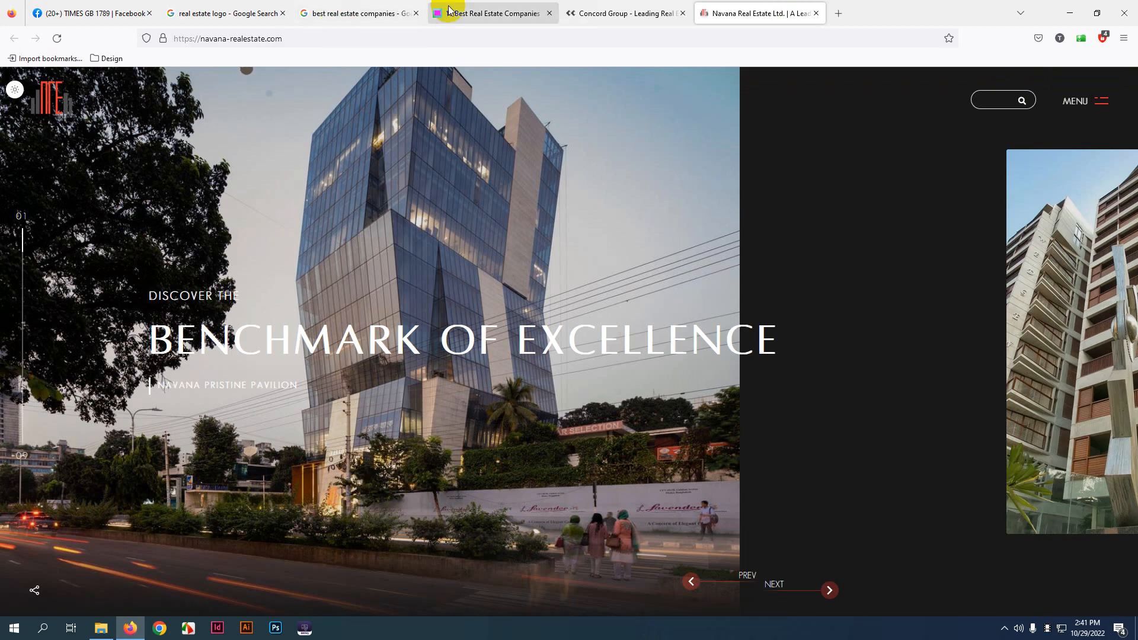
# - Copy "navana-realestate" from the site's address and search the web in a new tab for "navana-realestate logo"
pyautogui.click(309, 40)
pyautogui.moveTo(221, 39); pyautogui.dragTo(266, 38)
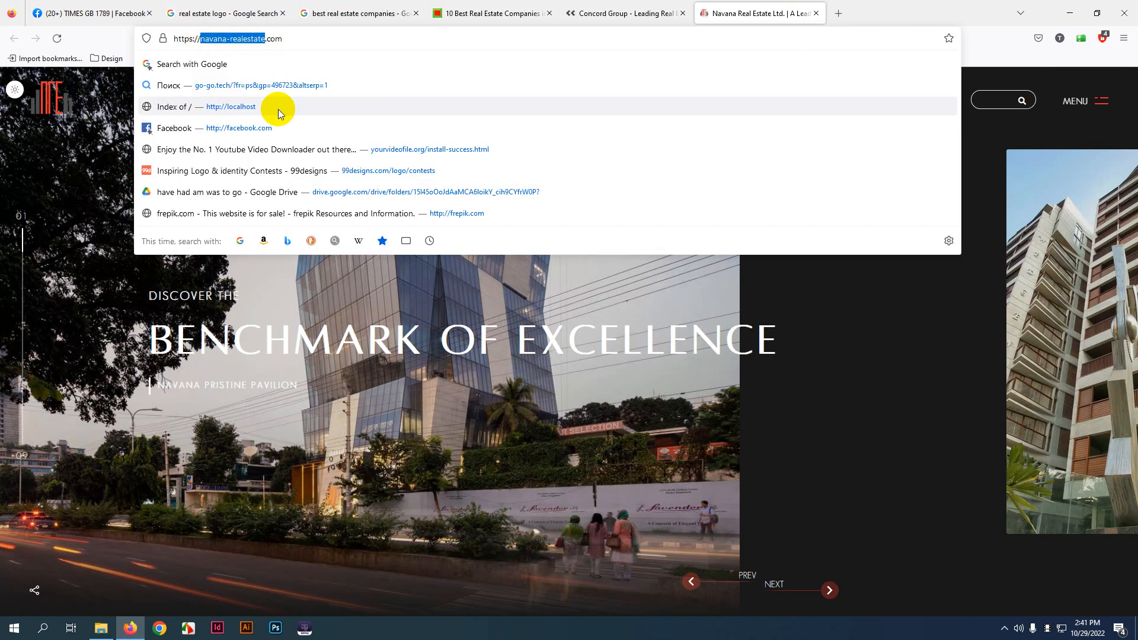
pyautogui.hotkey('ctrl', 'c')
pyautogui.click(838, 13)
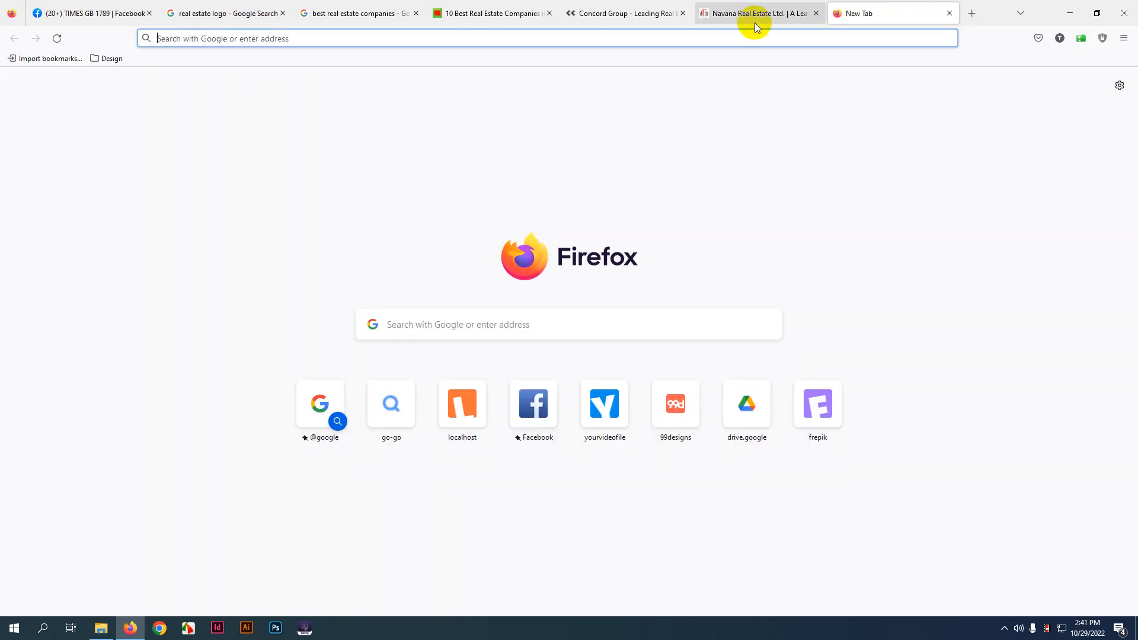
pyautogui.hotkey('ctrl', 'v')
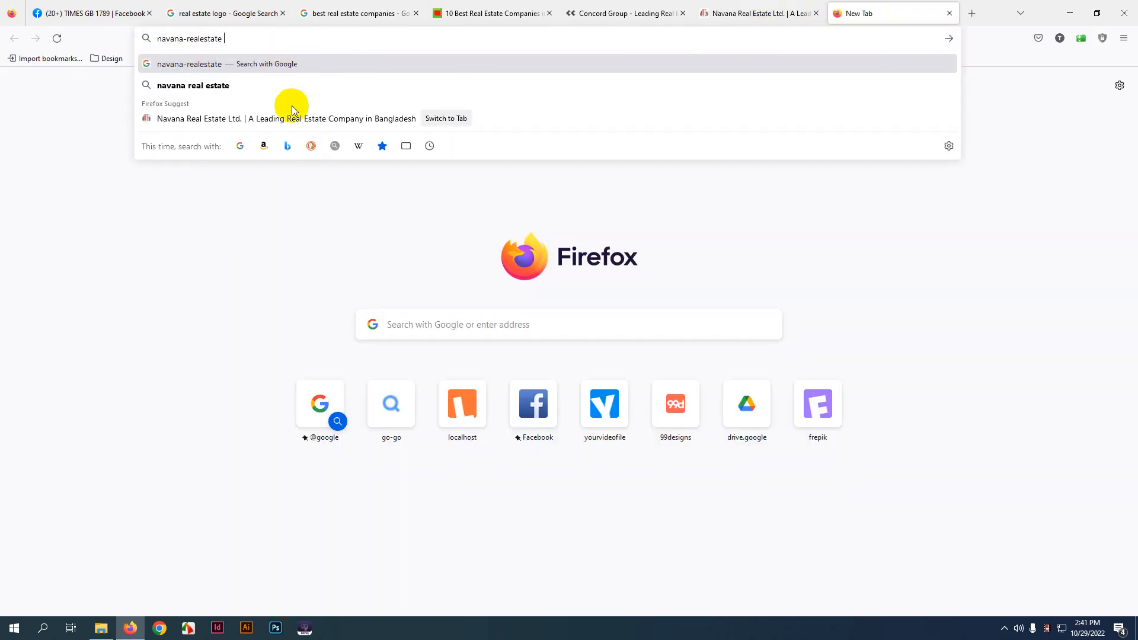
pyautogui.write('logo')
pyautogui.press('Return')
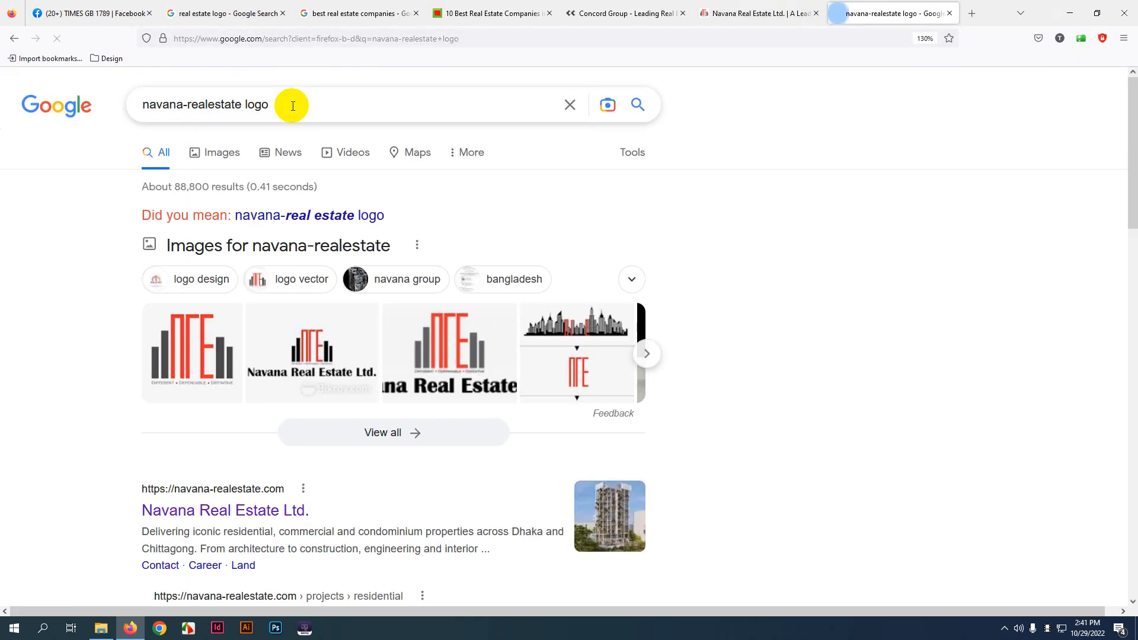
# - Show image results for the suggested spelling "navana-real estate logo" and enlarge the Navana logo from Facebook
pyautogui.click(338, 215)
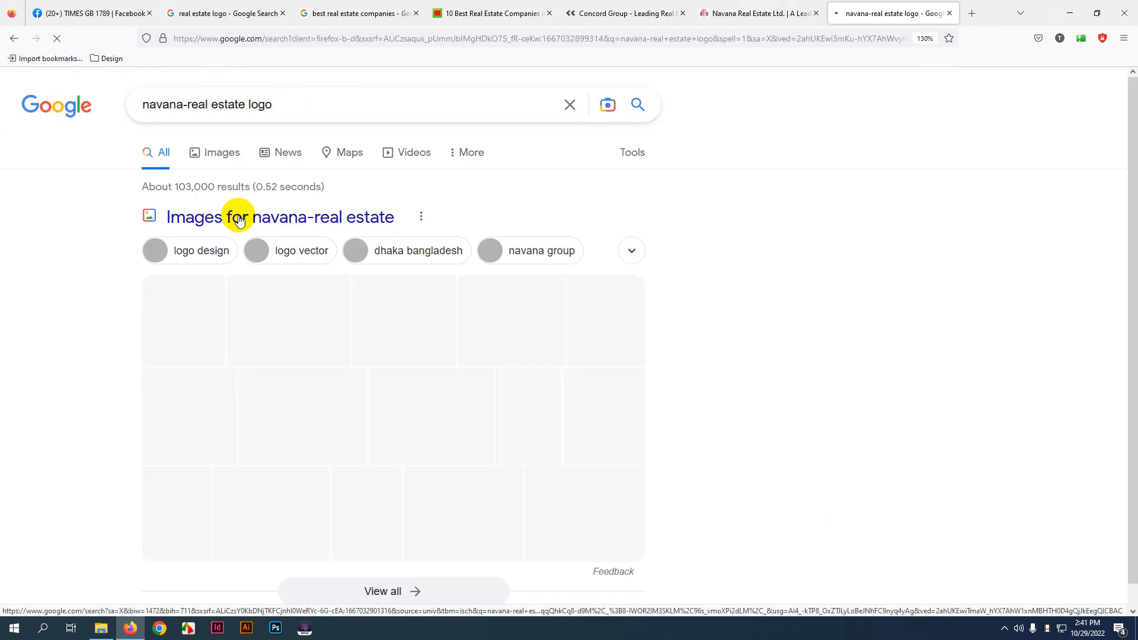
pyautogui.click(228, 161)
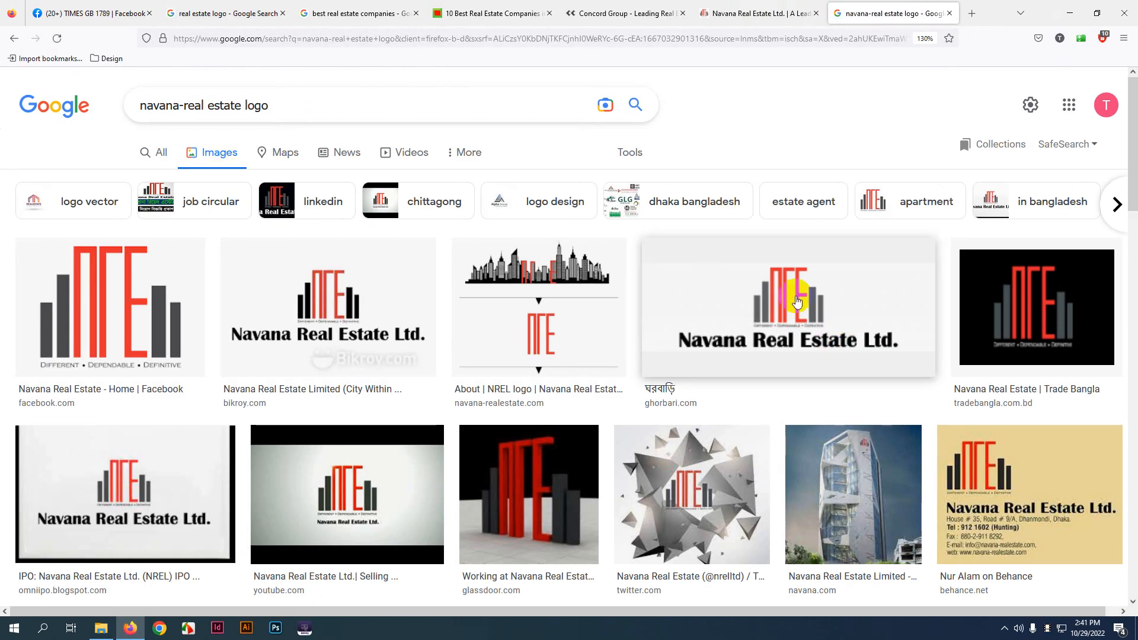
pyautogui.click(797, 302)
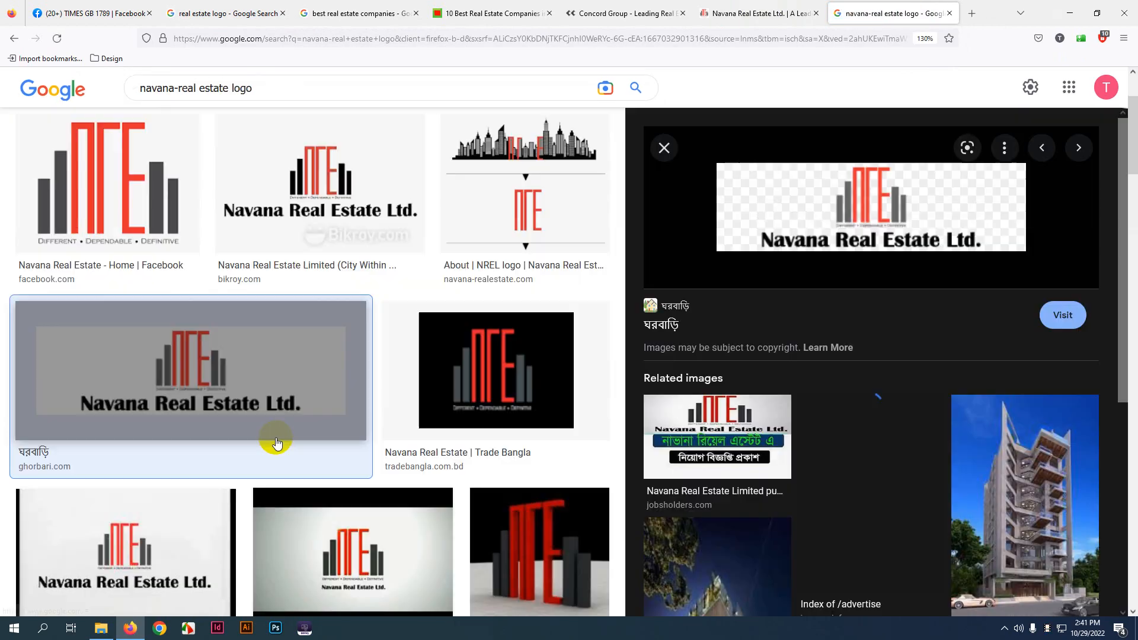
pyautogui.click(160, 172)
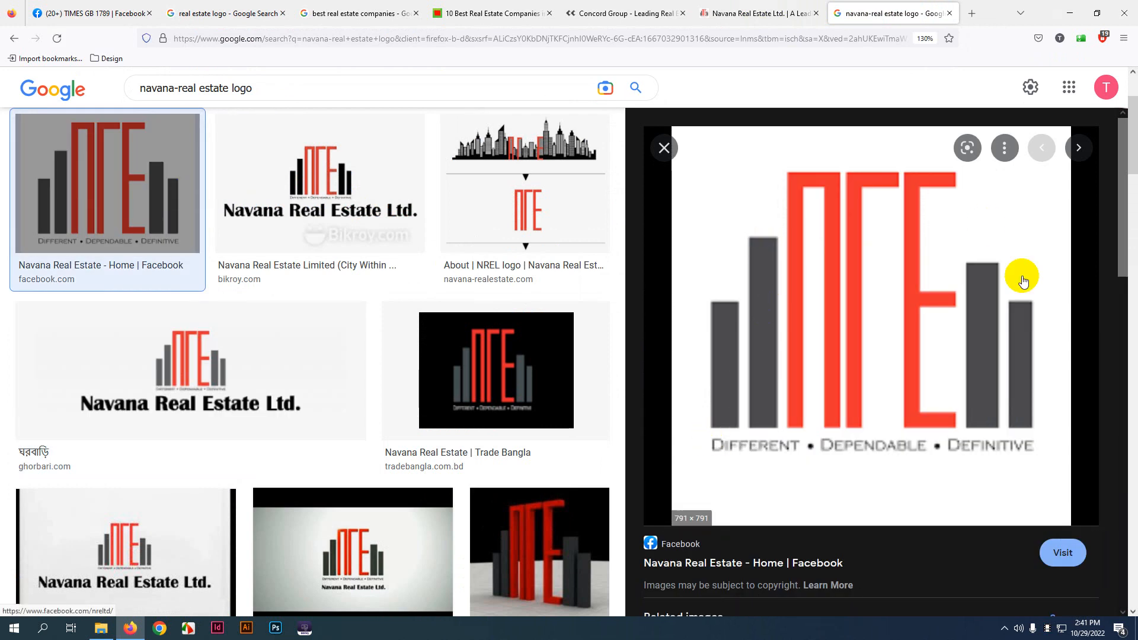
# - Examine the enlarged Navana logo's lettering and building-like bars, and return to the Concord Group website to view its logo
pyautogui.click(804, 195)
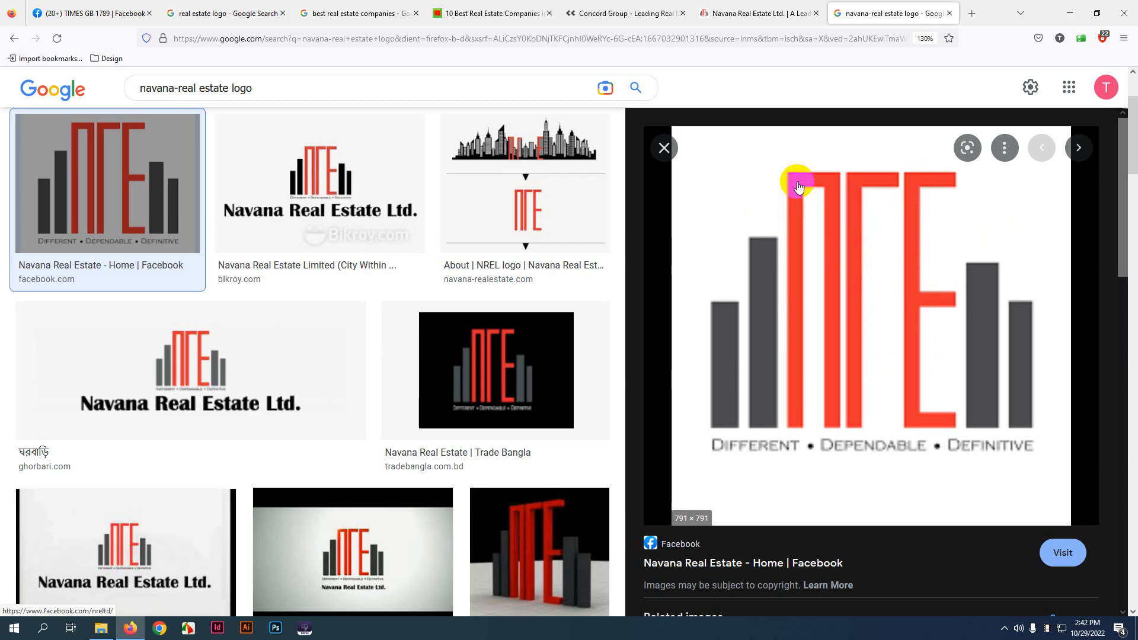
pyautogui.scroll(-3, 462, 286)
pyautogui.click(611, 13)
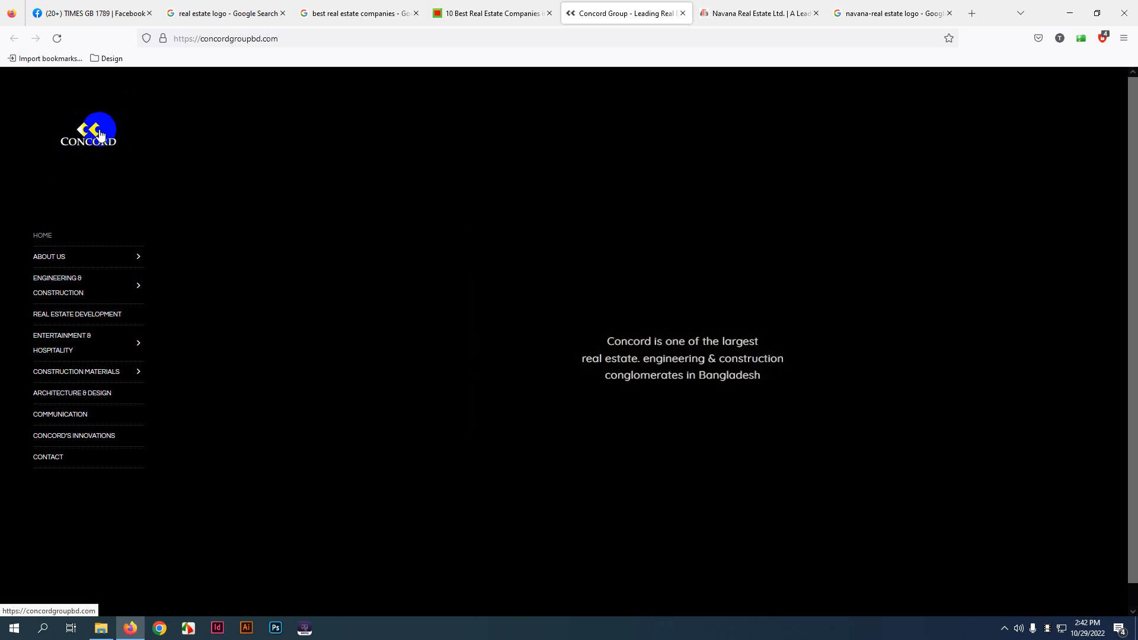
# - Return to the "best real estate companies" results and search for the suggested query "best real estate companies in dubai"
pyautogui.click(453, 8)
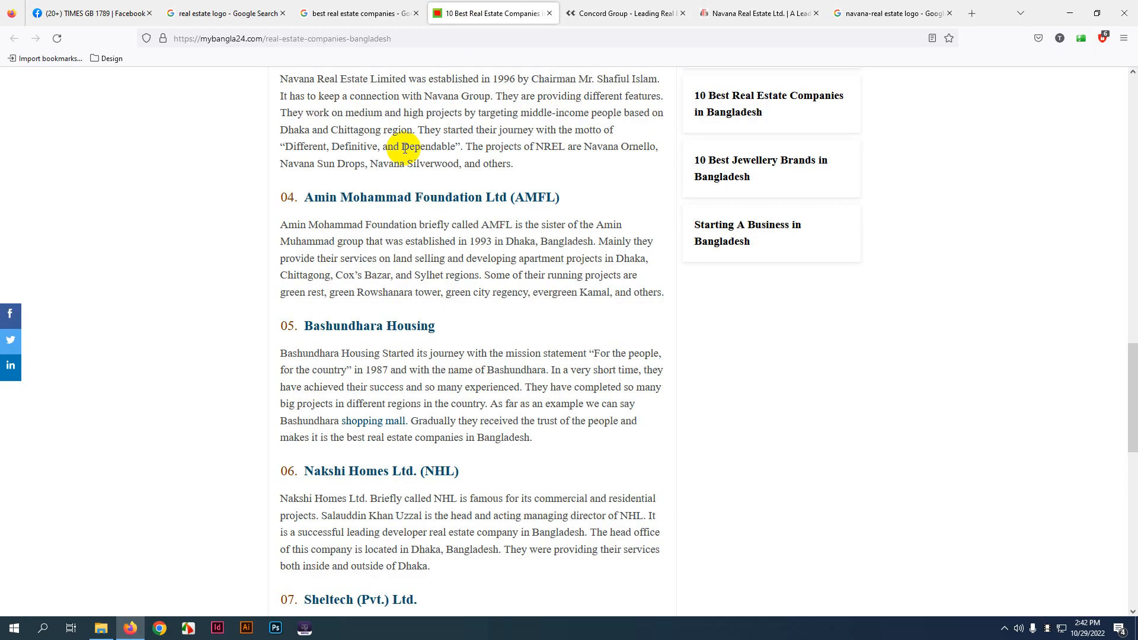
pyautogui.click(349, 5)
pyautogui.scroll(6, 93, 303)
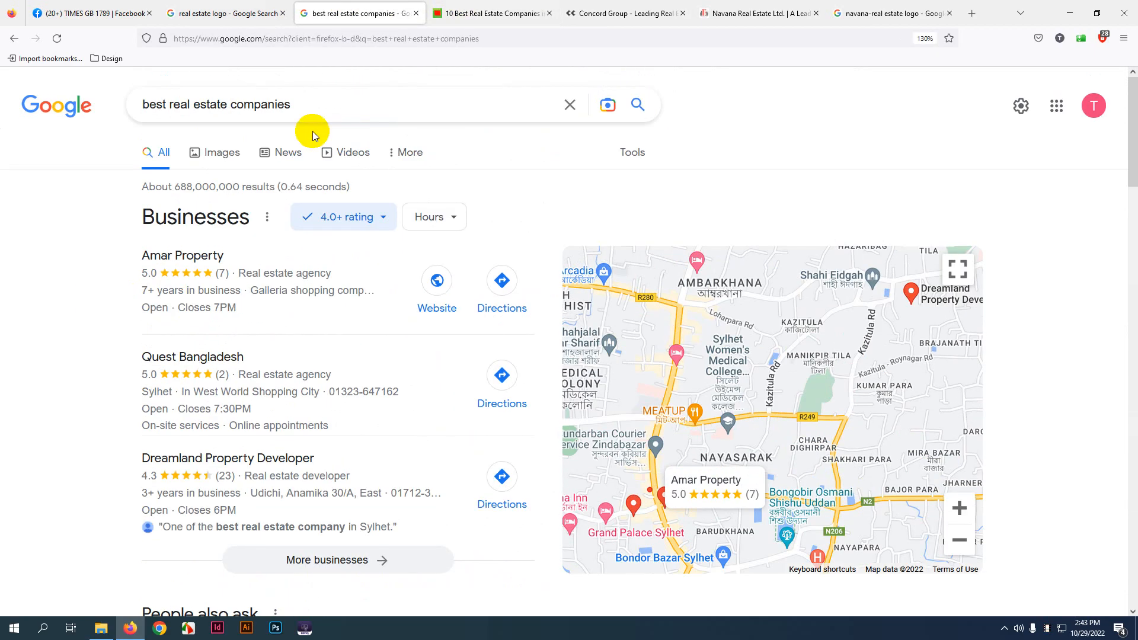
pyautogui.click(309, 104)
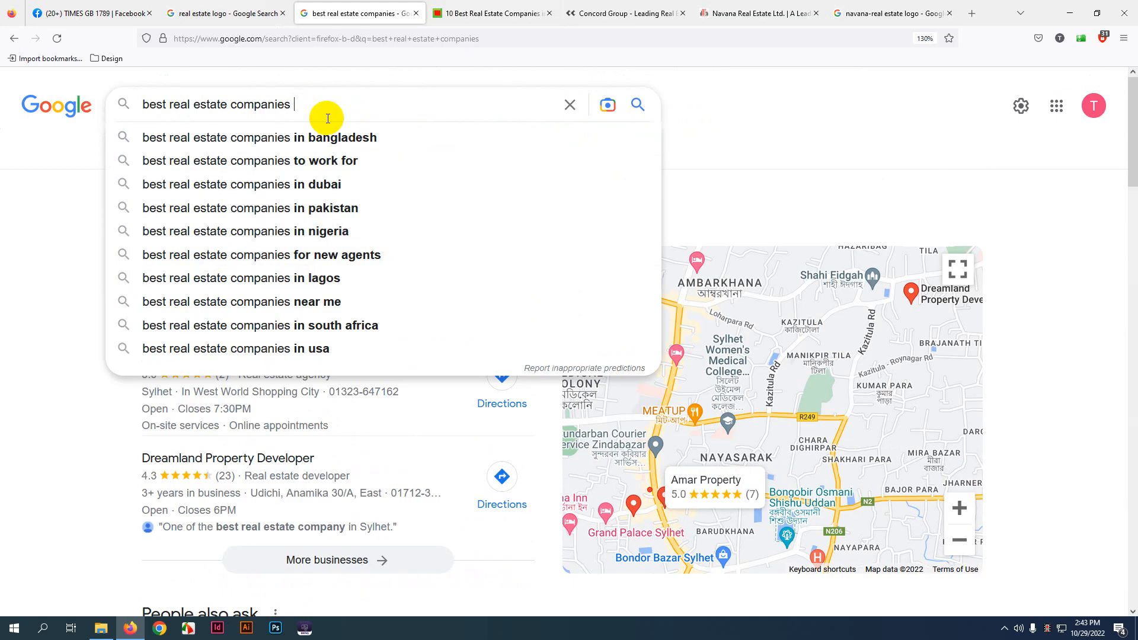
pyautogui.press('Down')
pyautogui.press('Down')
pyautogui.press('Down')
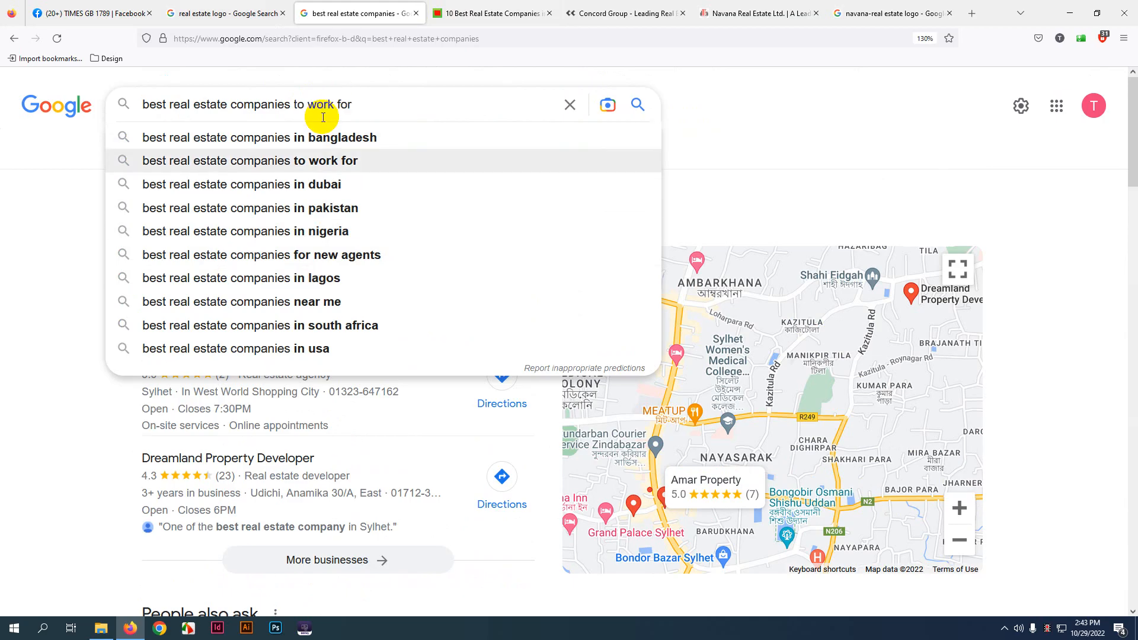
pyautogui.press('BackSpace')
pyautogui.press('BackSpace')
pyautogui.press('BackSpace')
pyautogui.press('BackSpace')
pyautogui.press('BackSpace')
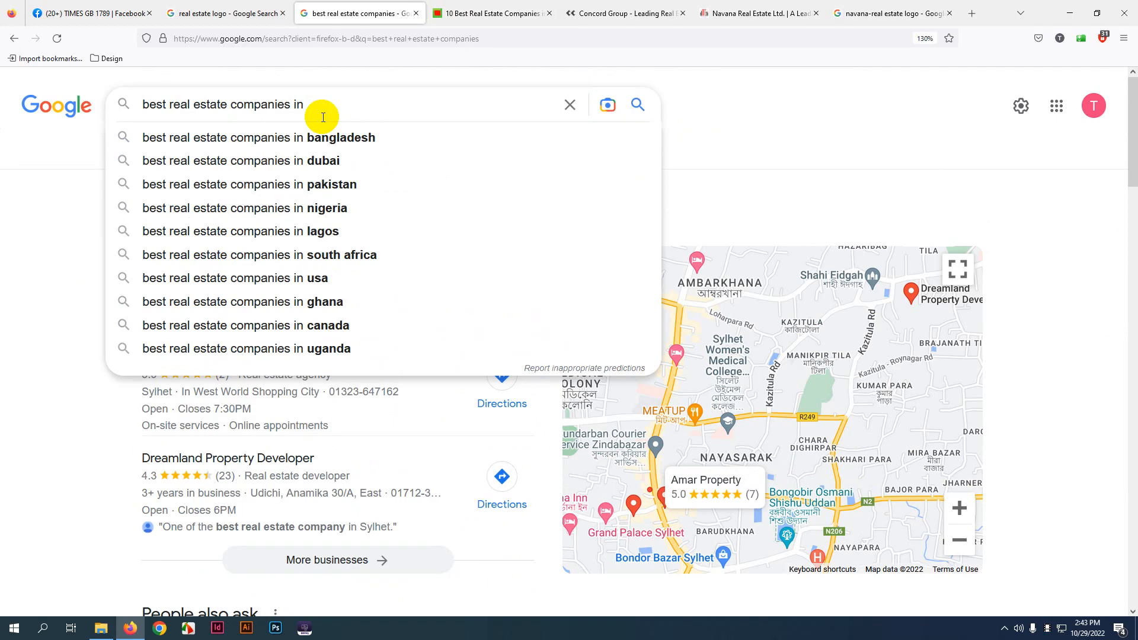
pyautogui.click(330, 158)
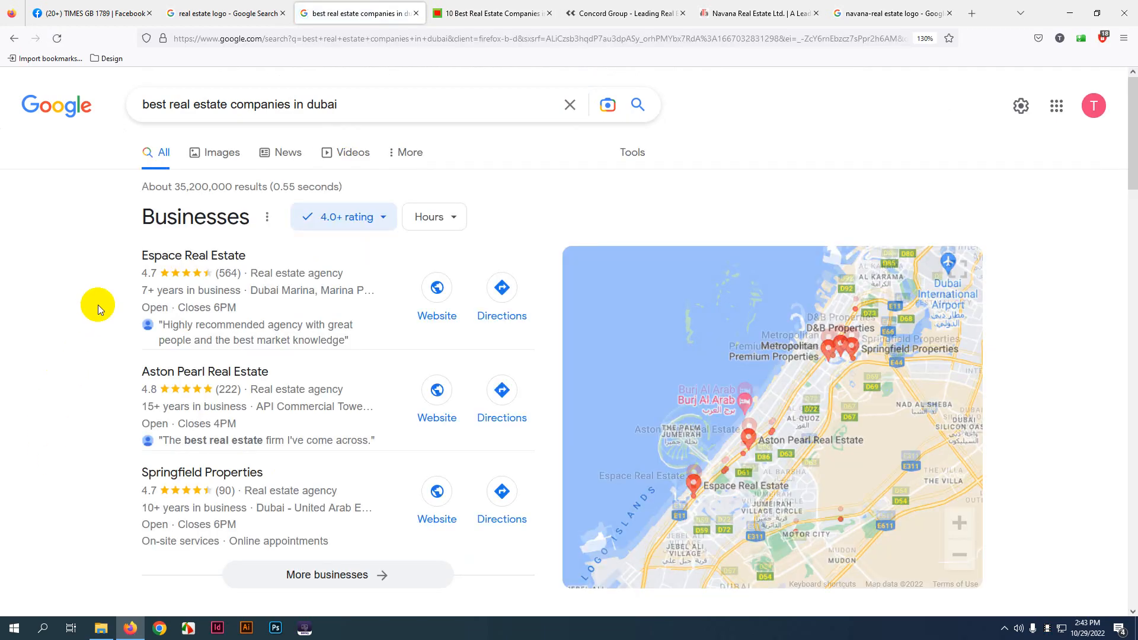
# - Open GulfTalent's "Top Real Estate Companies in Dubai" result in a new tab and switch to it
pyautogui.scroll(-3, 100, 303)
pyautogui.scroll(-6, 100, 303)
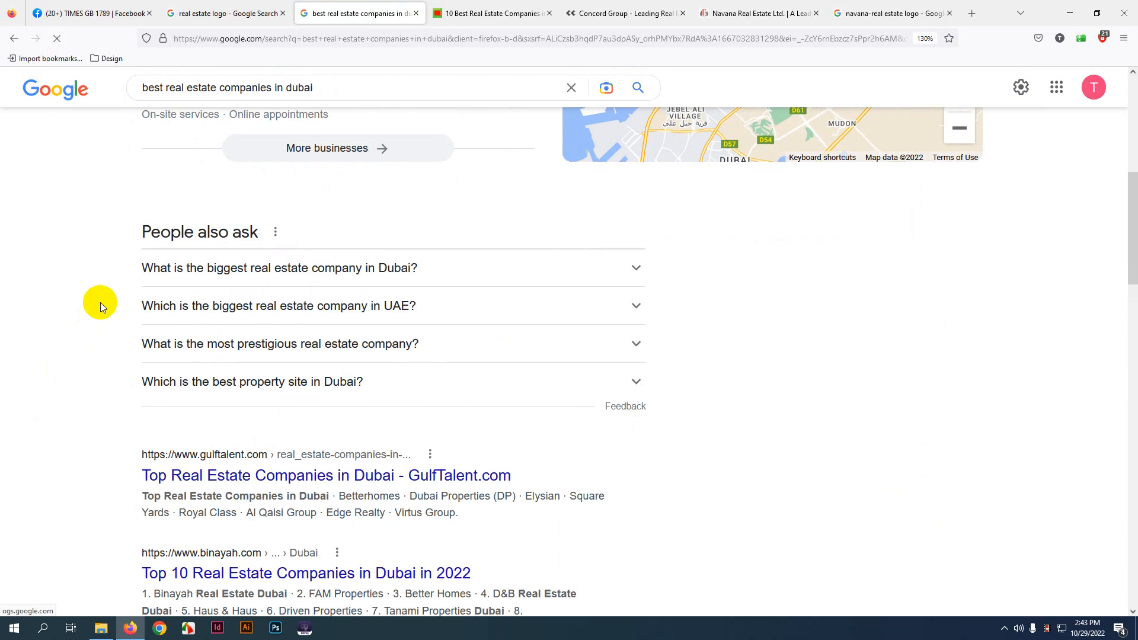
pyautogui.rightClick(443, 312)
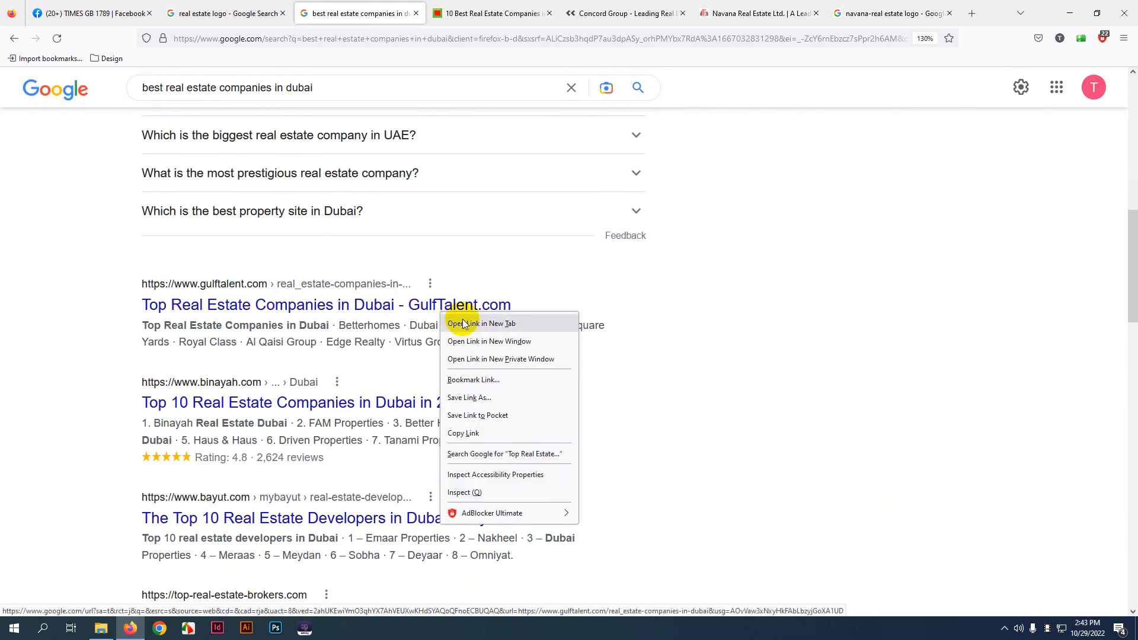
pyautogui.click(474, 320)
pyautogui.click(454, 6)
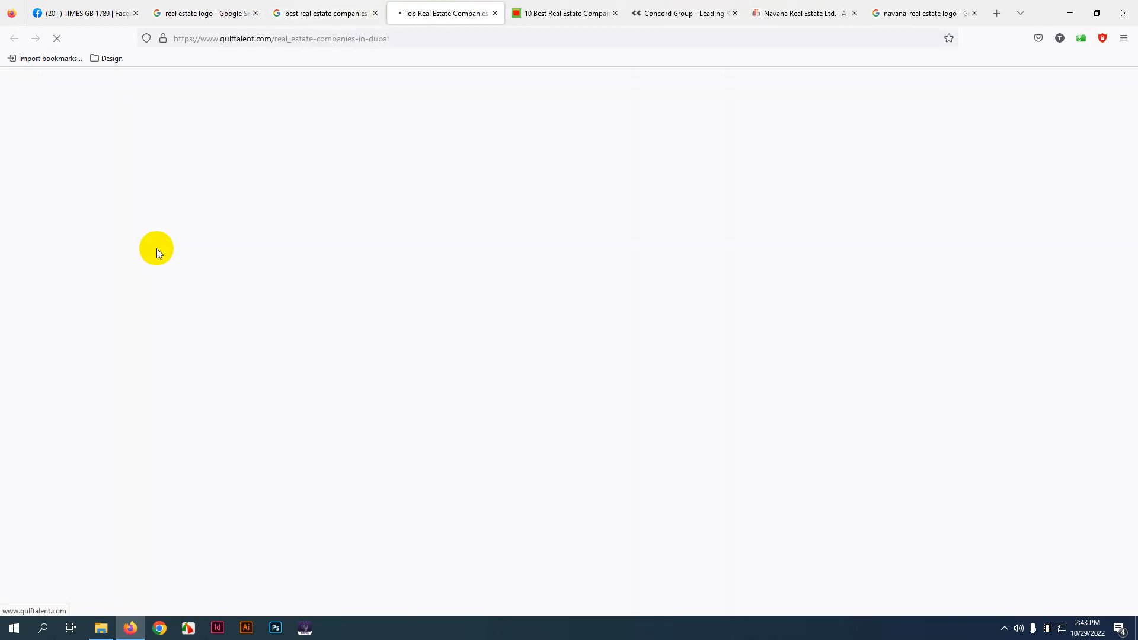
# - Skim the company logos in the Dubai list and view the Virtus Group page in a new tab
pyautogui.scroll(-1, 208, 329)
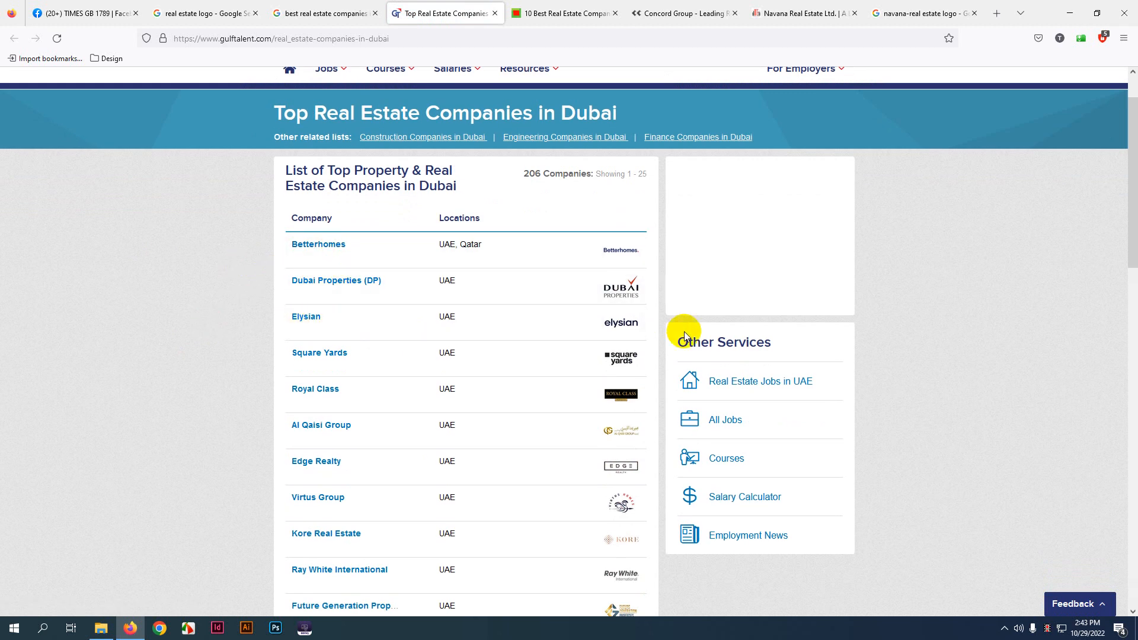
pyautogui.scroll(-1, 296, 409)
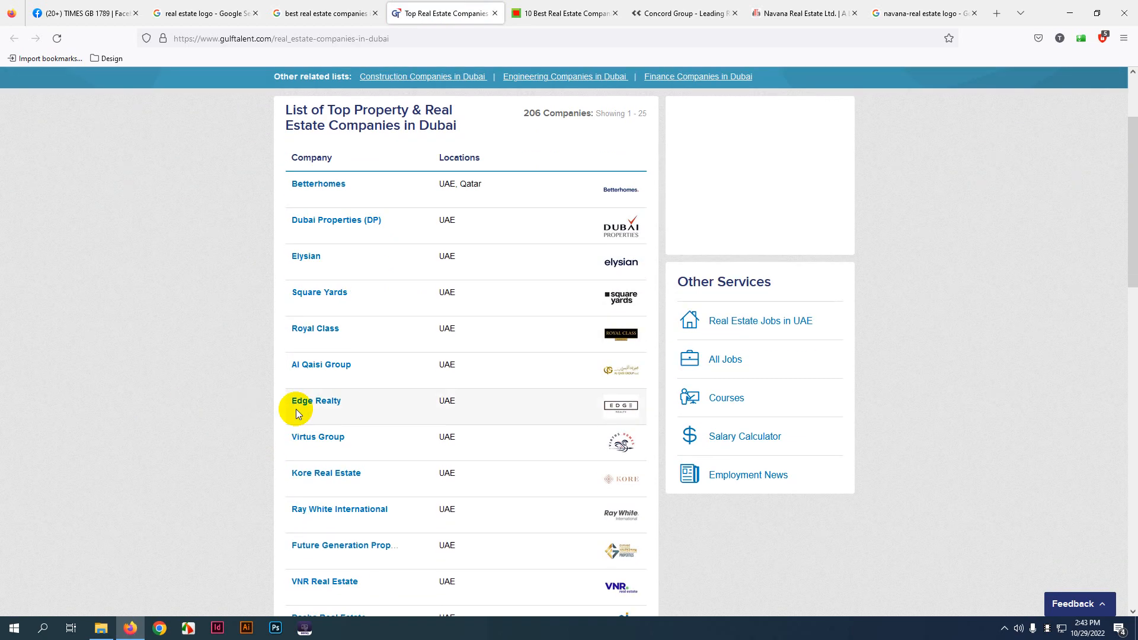
pyautogui.scroll(-1, 374, 403)
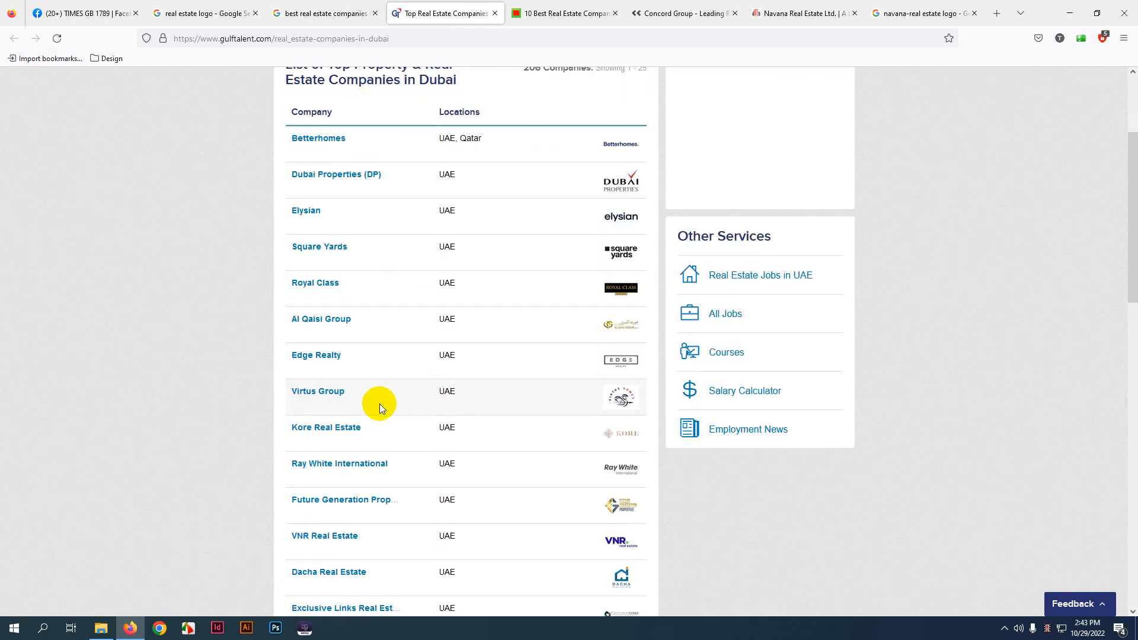
pyautogui.rightClick(300, 377)
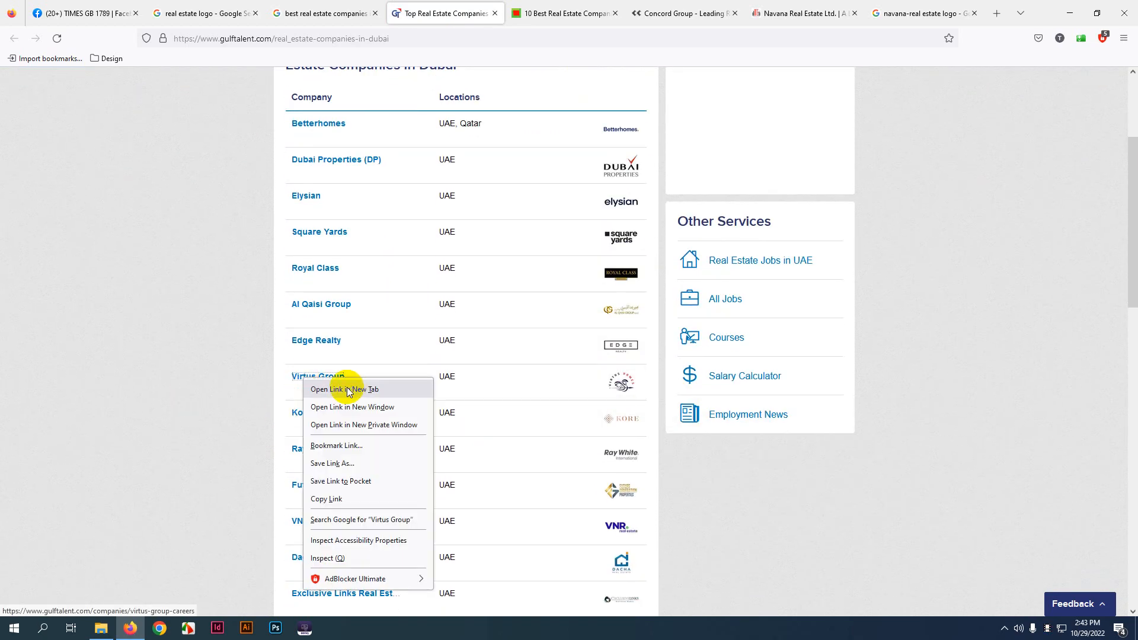
pyautogui.click(315, 389)
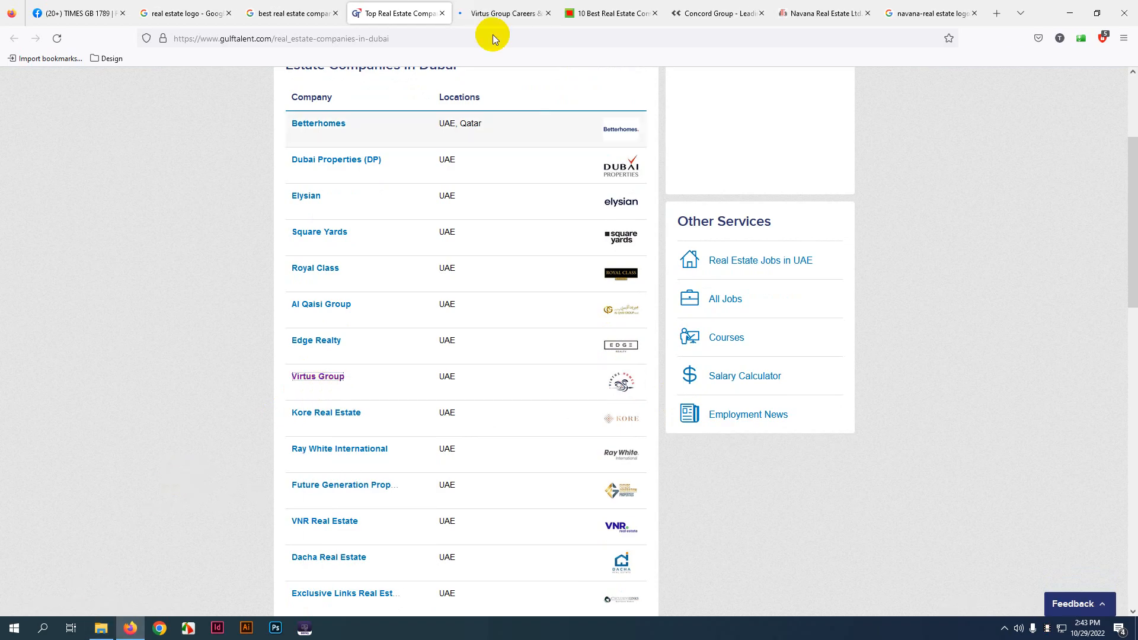
pyautogui.click(497, 7)
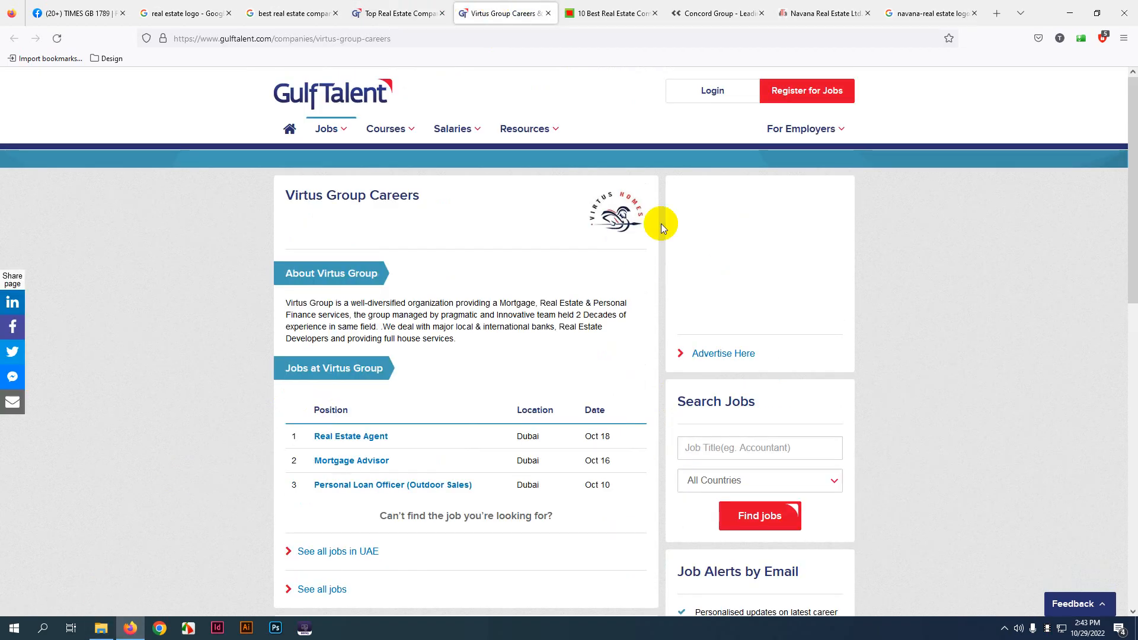
# - Return to the Dubai company list and view the Dacha Real Estate page in a new tab to study its logo
pyautogui.click(403, 13)
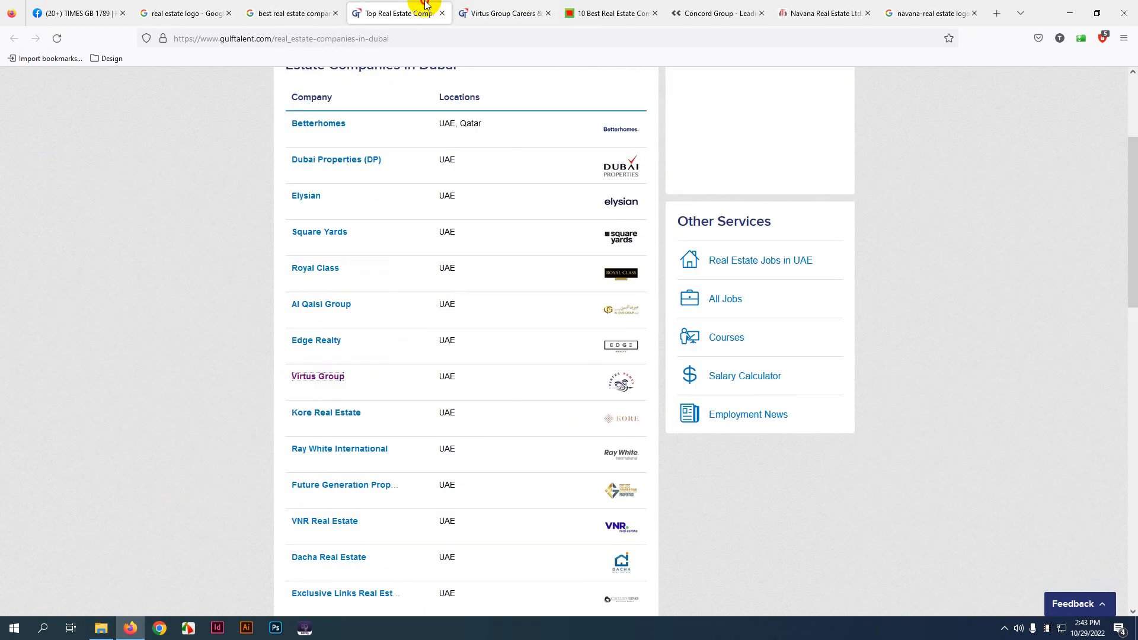
pyautogui.scroll(-1, 539, 330)
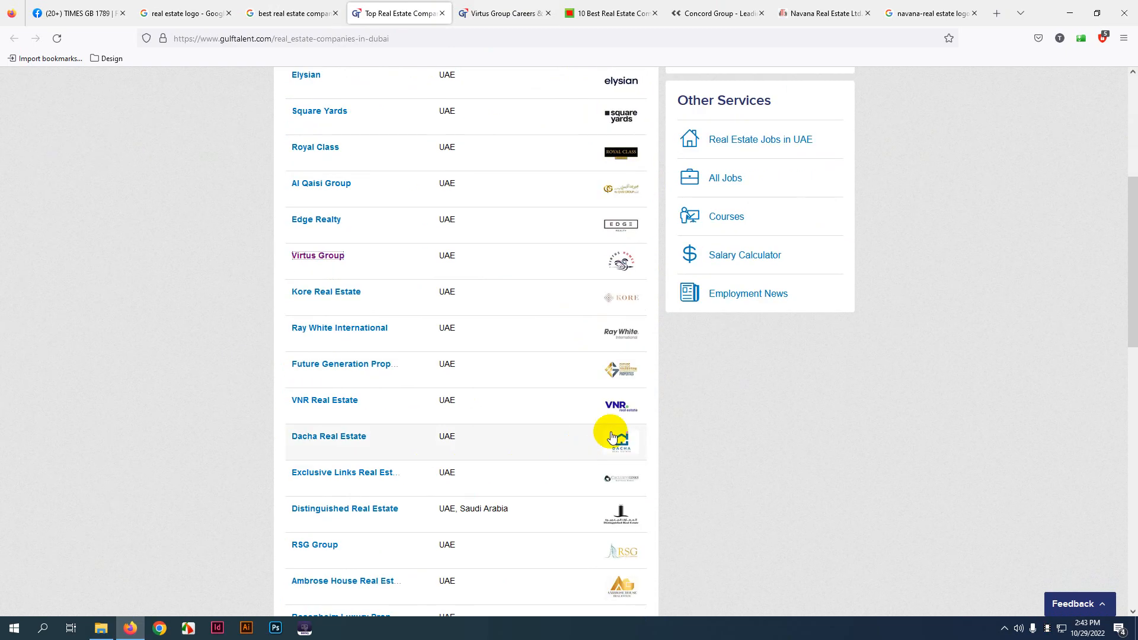
pyautogui.rightClick(305, 443)
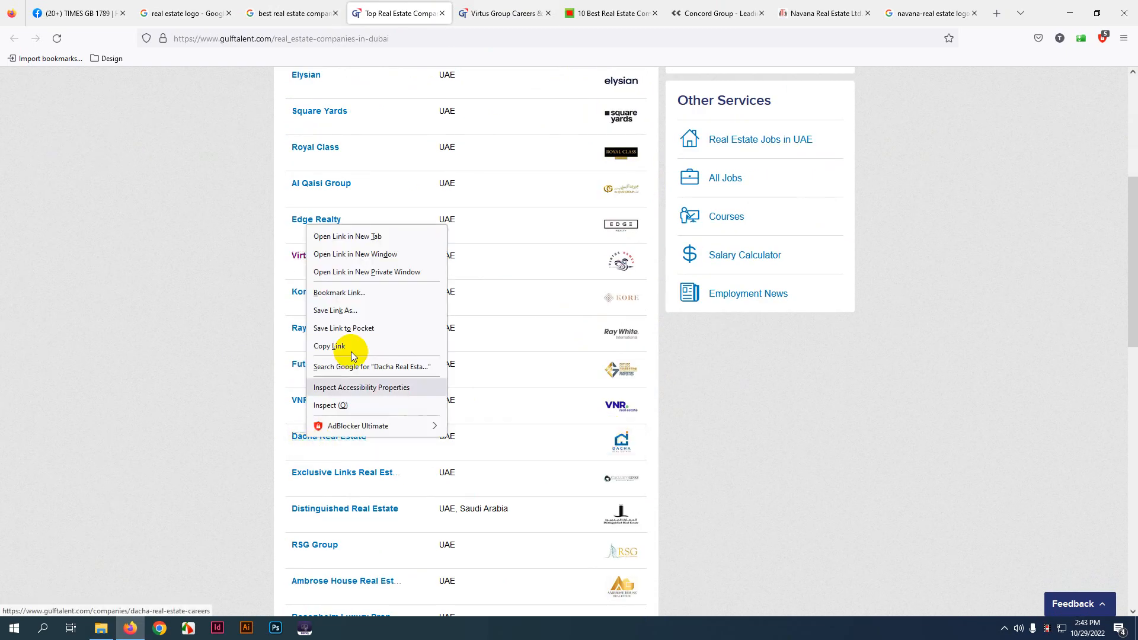
pyautogui.click(363, 234)
pyautogui.click(447, 7)
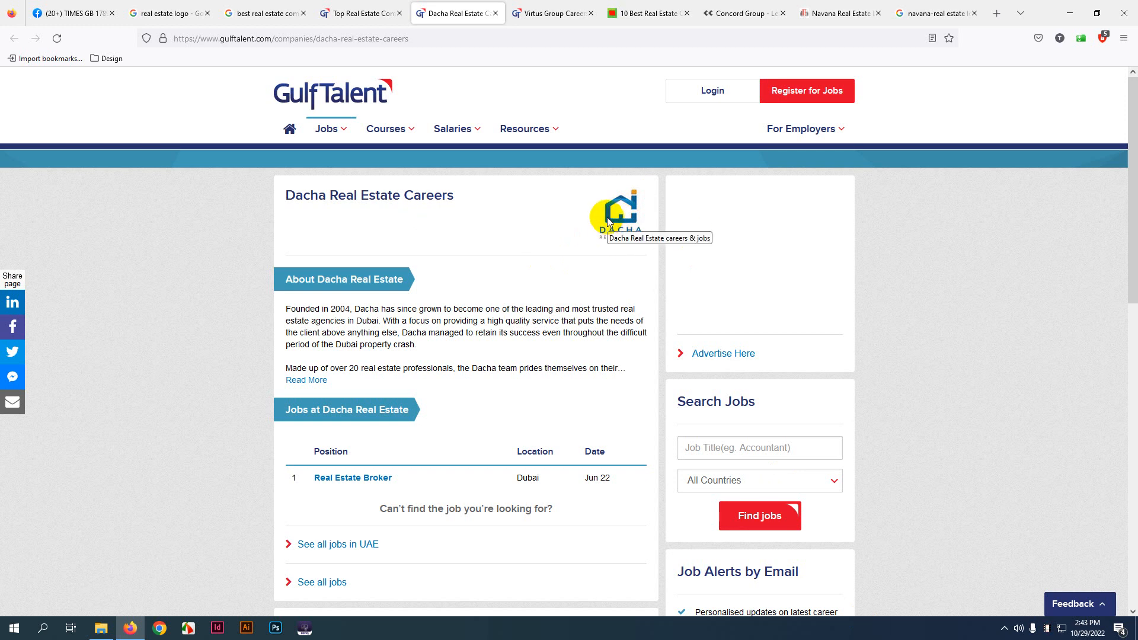
# - Go back to the Dubai list, check more logos, and view the Distinguished Real Estate page in a new tab
pyautogui.click(377, 6)
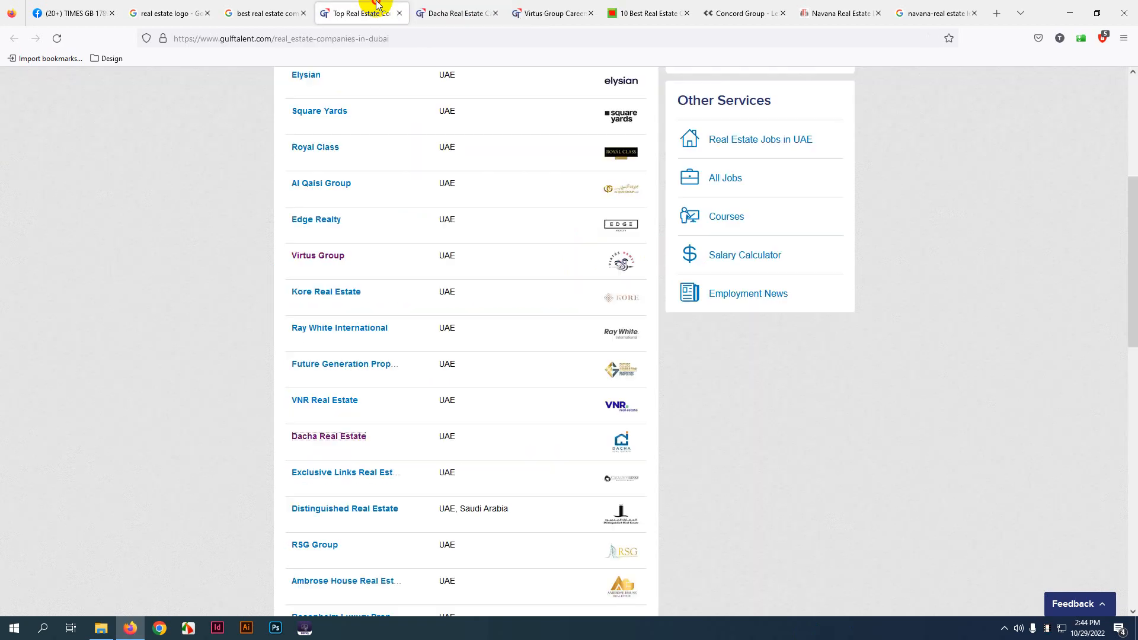
pyautogui.scroll(-1, 246, 329)
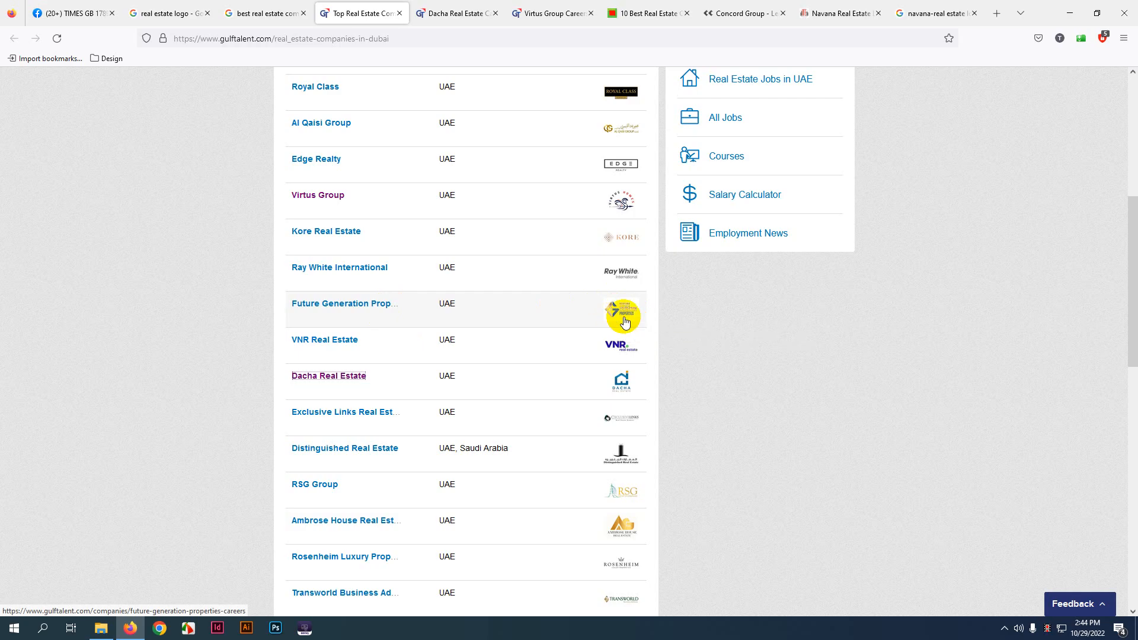
pyautogui.scroll(-3, 617, 406)
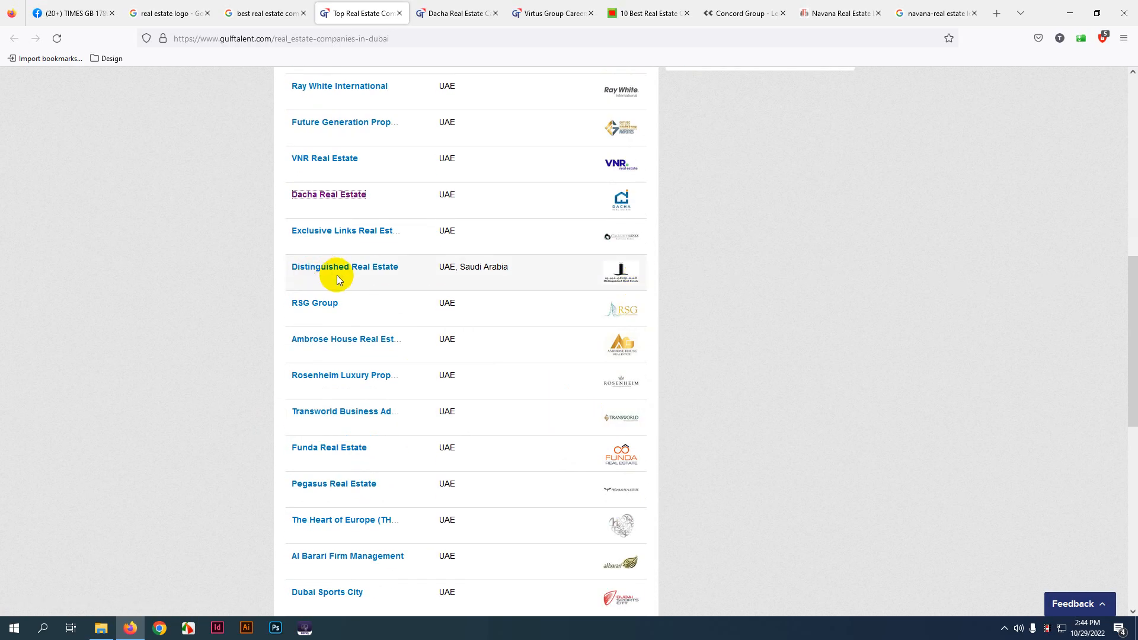
pyautogui.rightClick(390, 271)
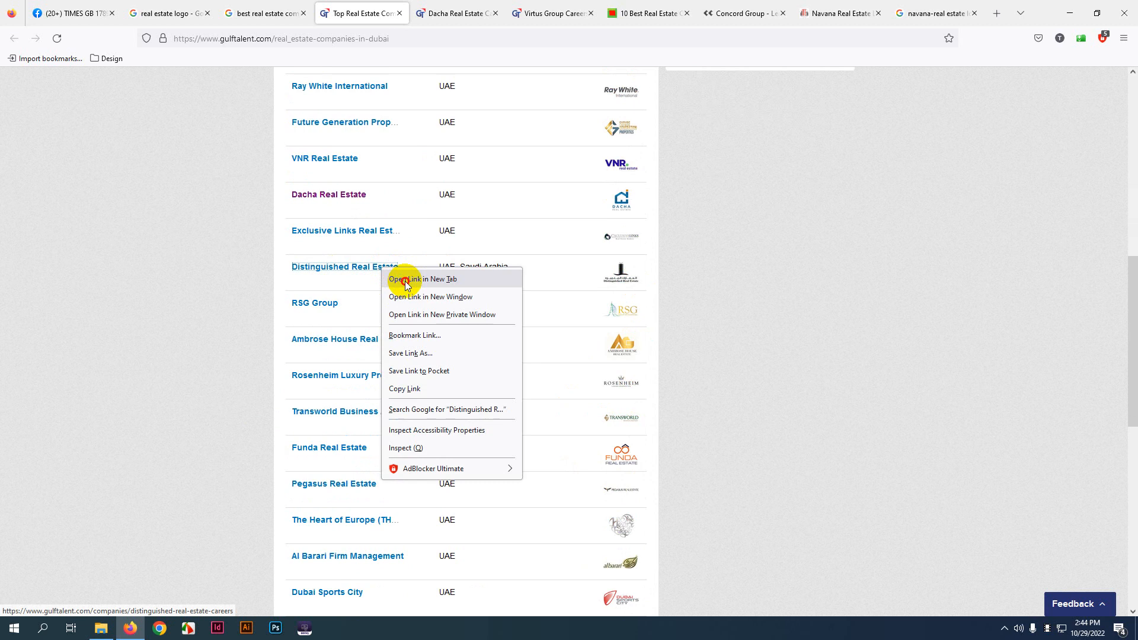
pyautogui.click(400, 277)
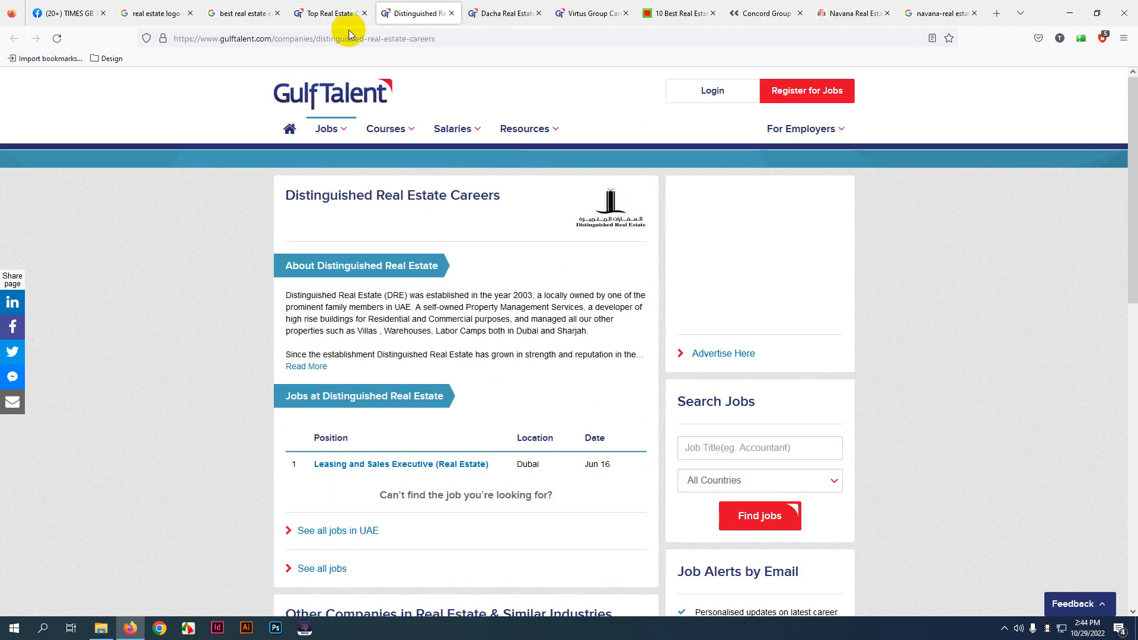
# - Return to the Dubai company list and review the logos down to IFA Hotels & Resorts and back up to Betterhomes
pyautogui.click(332, 13)
pyautogui.scroll(-2, 503, 460)
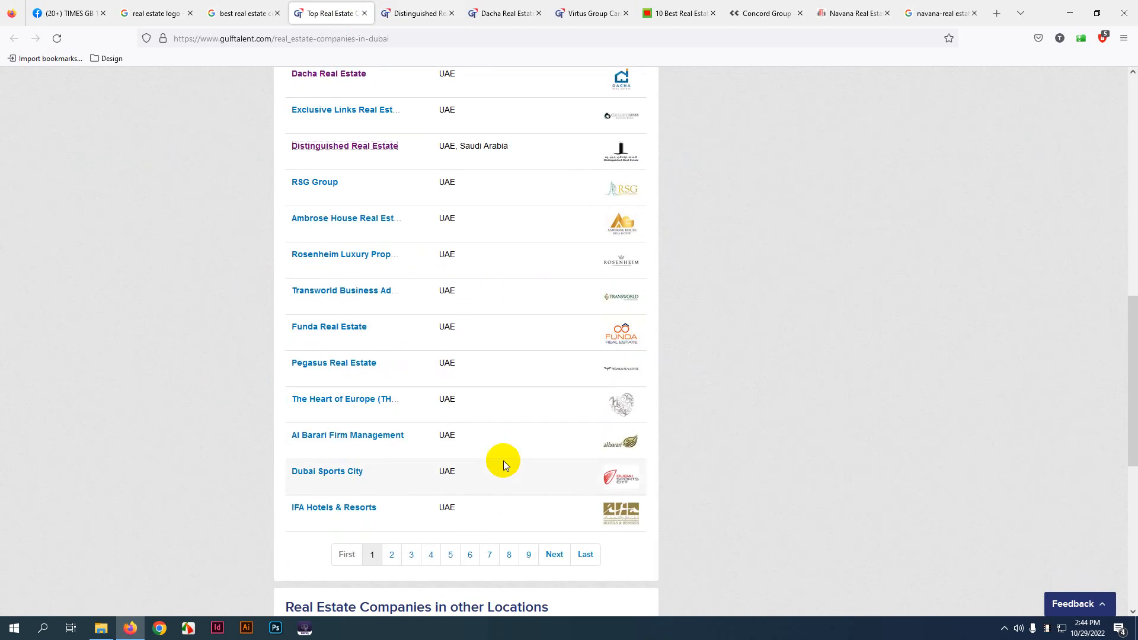
pyautogui.scroll(7, 410, 368)
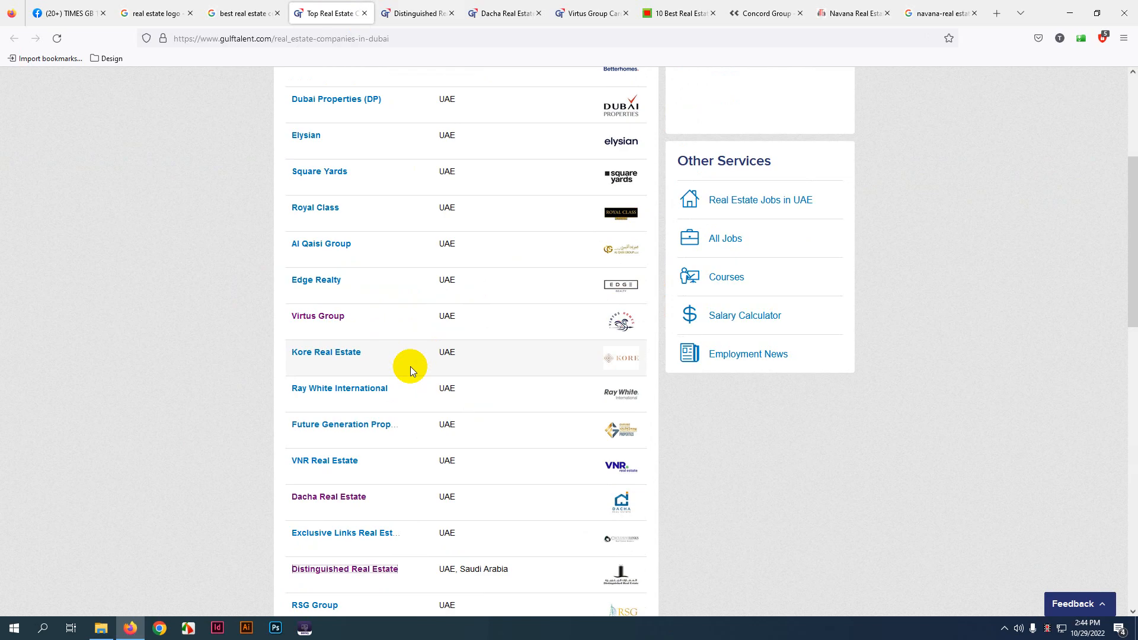
pyautogui.scroll(4, 243, 280)
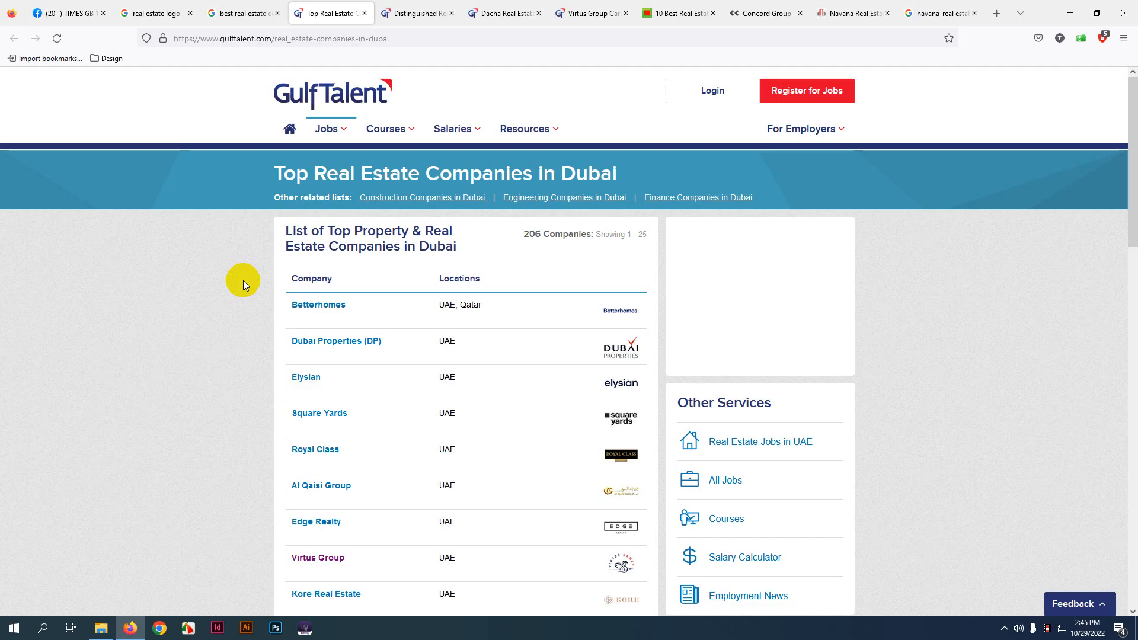
# - Search the web in a new tab for "construction business logo" and show the image results
pyautogui.click(997, 13)
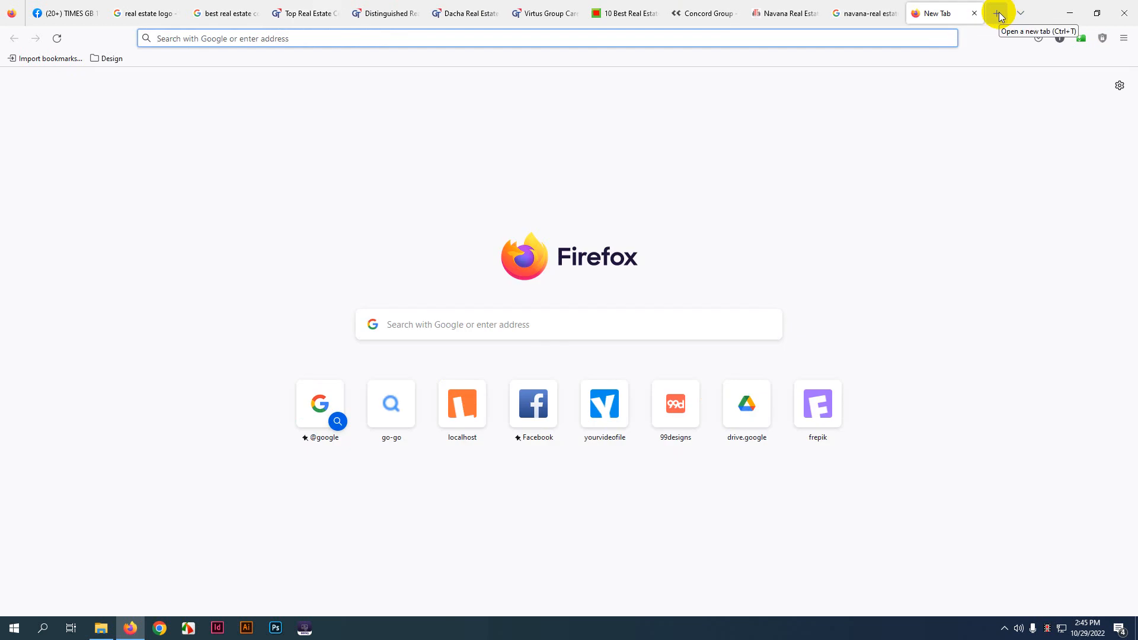
pyautogui.write('cons')
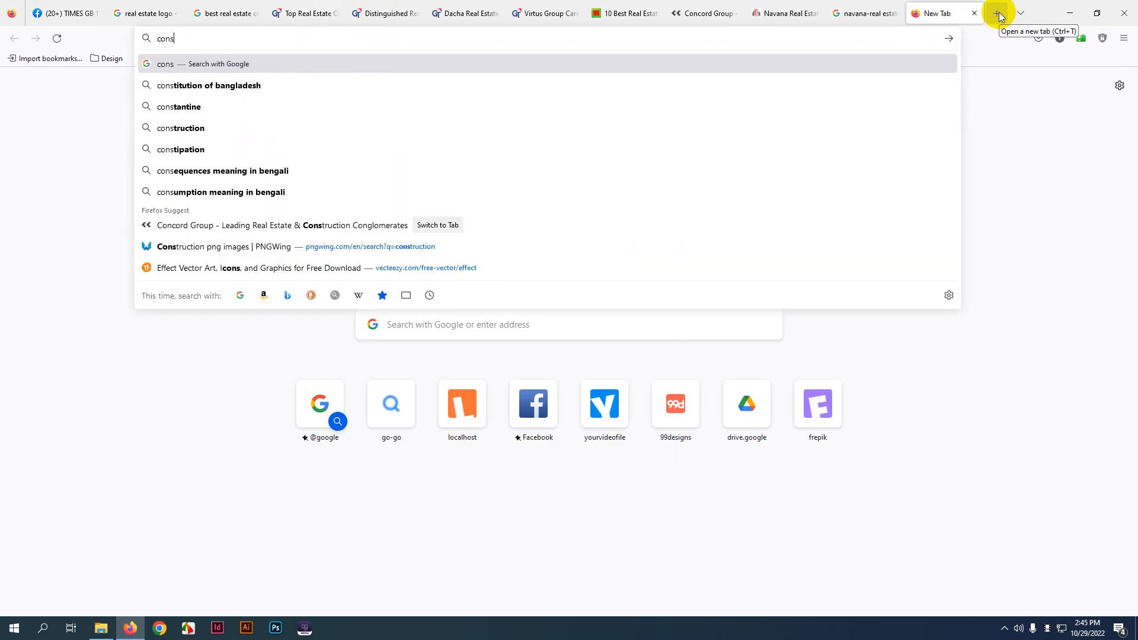
pyautogui.write('truction logo')
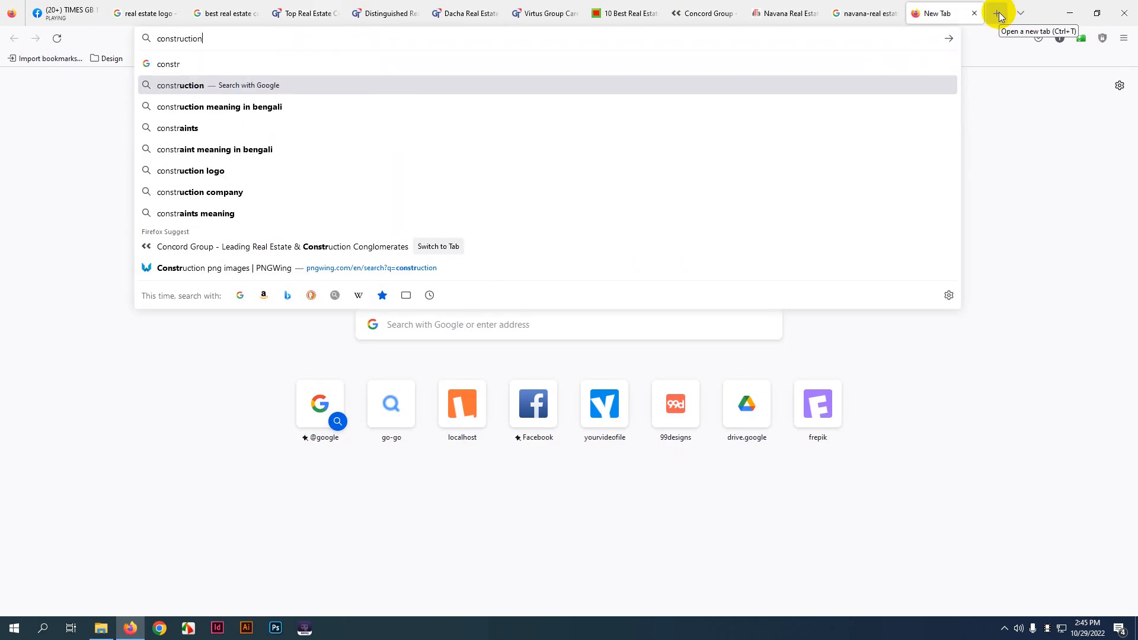
pyautogui.press('BackSpace')
pyautogui.press('BackSpace')
pyautogui.press('BackSpace')
pyautogui.press('BackSpace')
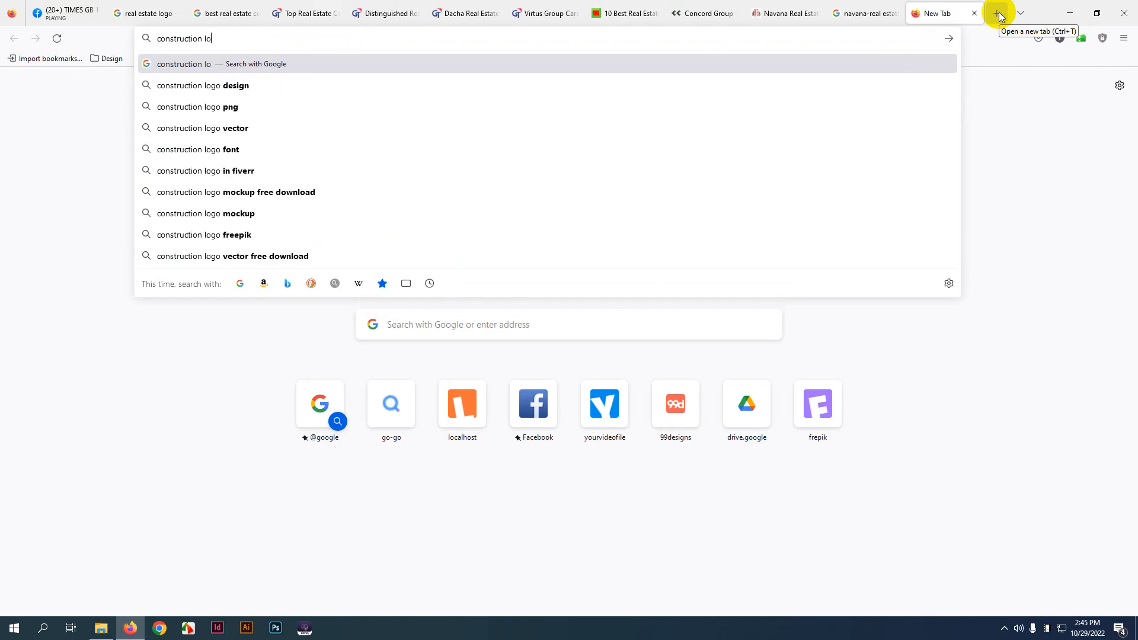
pyautogui.write('business logo')
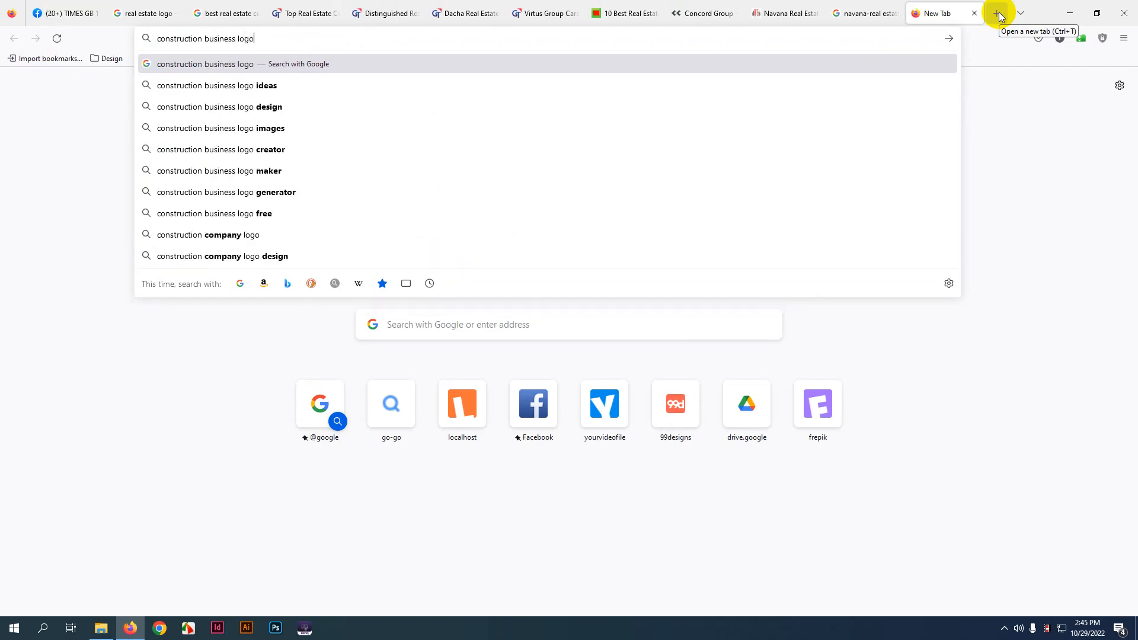
pyautogui.press('Return')
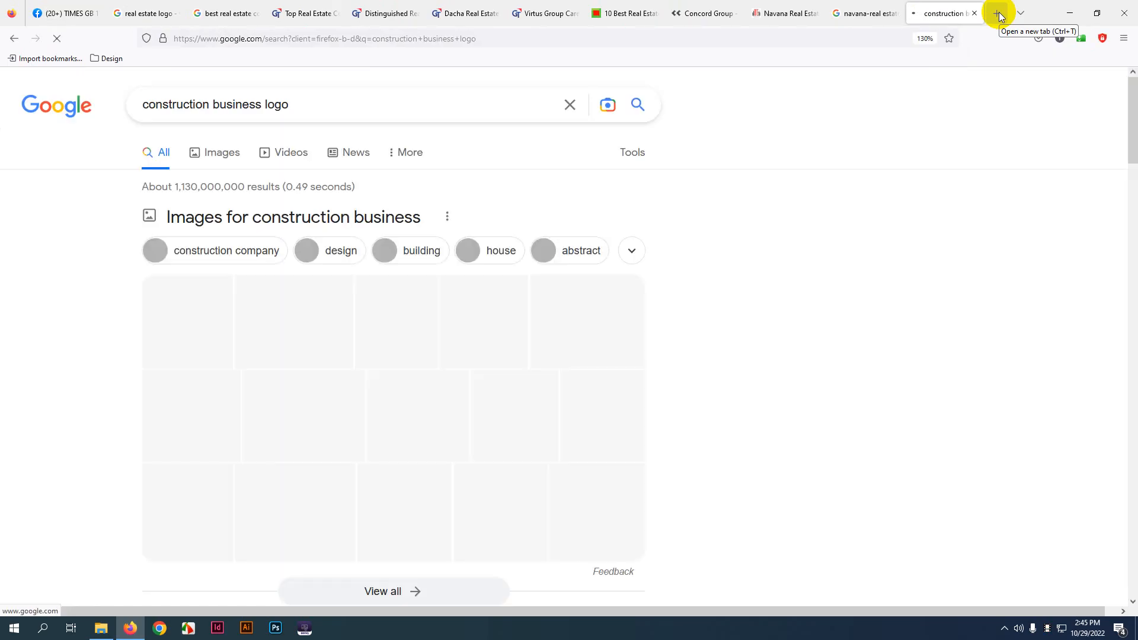
pyautogui.click(226, 152)
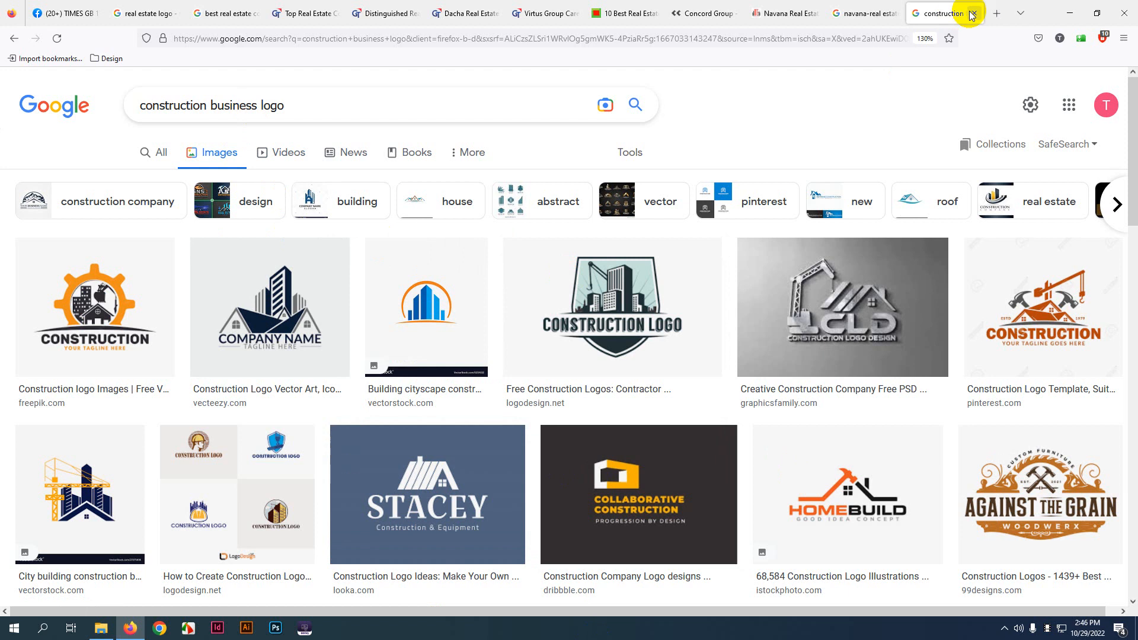
# - Search the web in a new tab for "builders company logo" and browse the image results
pyautogui.click(994, 14)
pyautogui.write('buid')
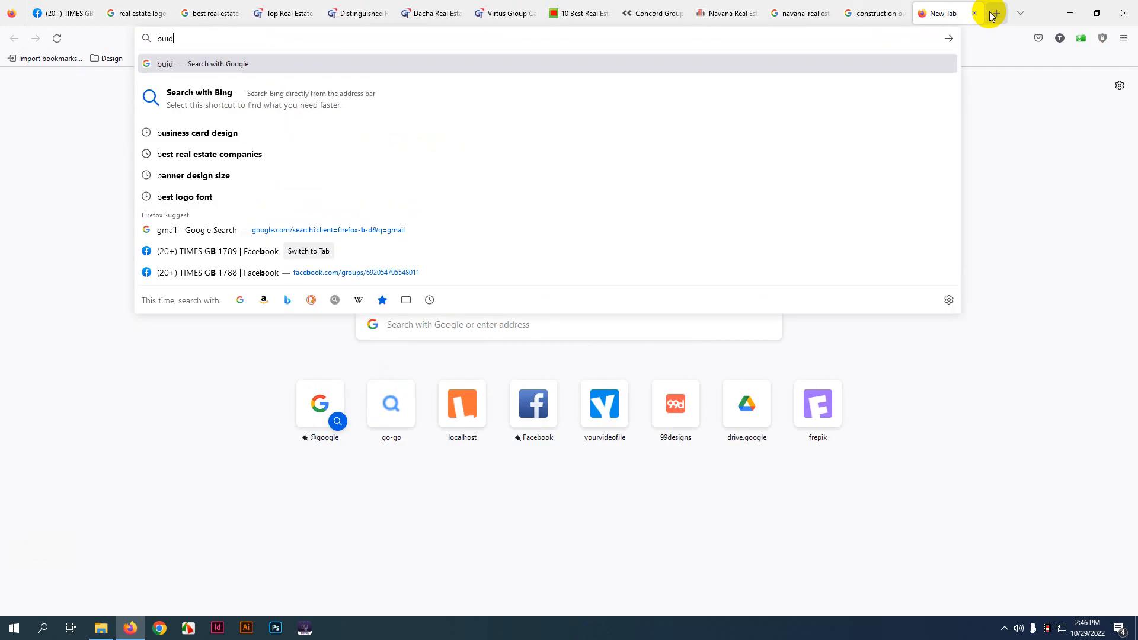
pyautogui.write('ers')
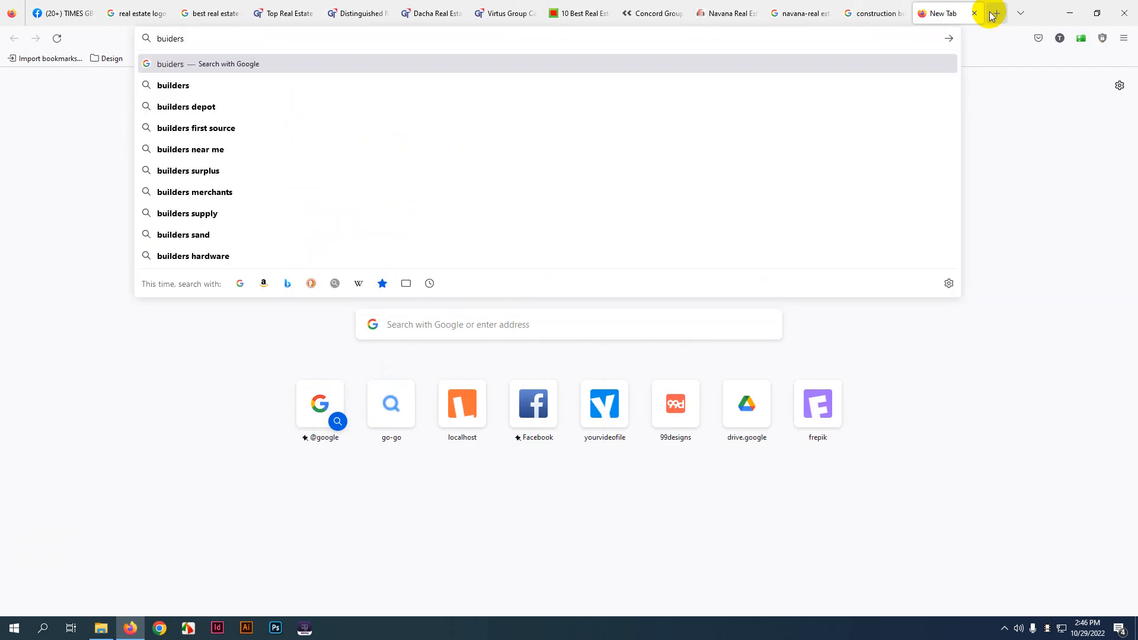
pyautogui.press('Down')
pyautogui.write('com')
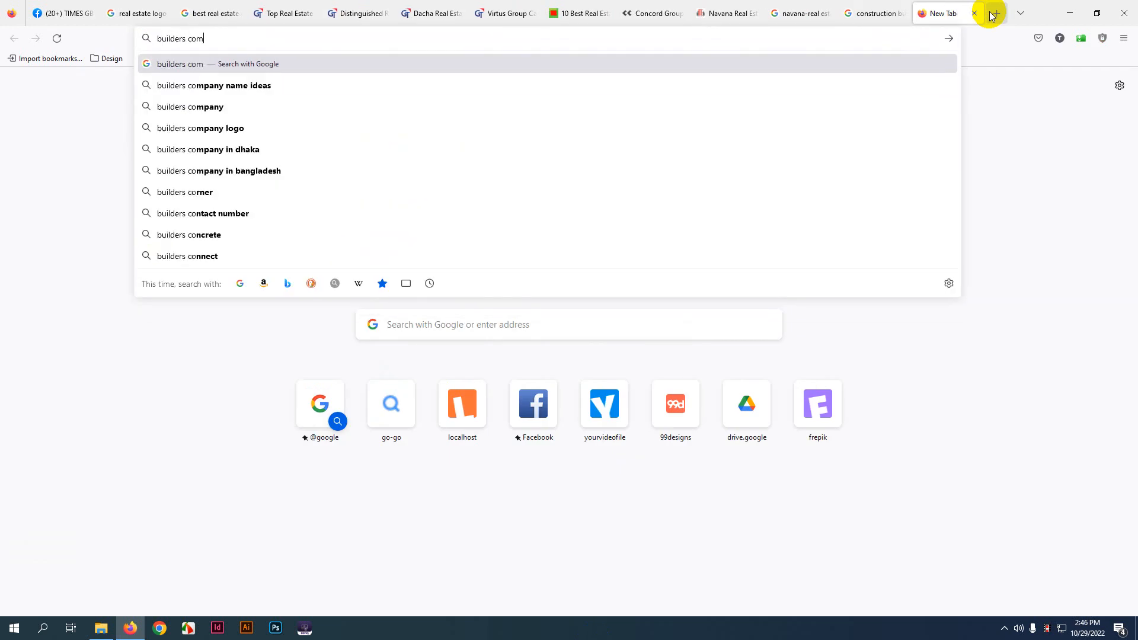
pyautogui.write('pany log')
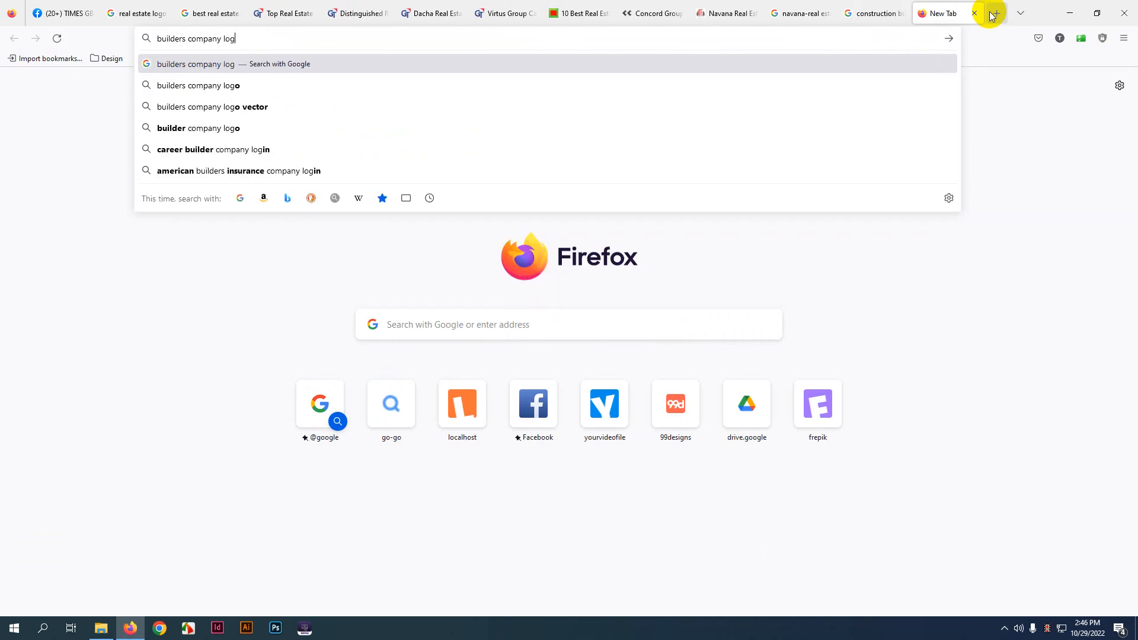
pyautogui.write('o')
pyautogui.press('Return')
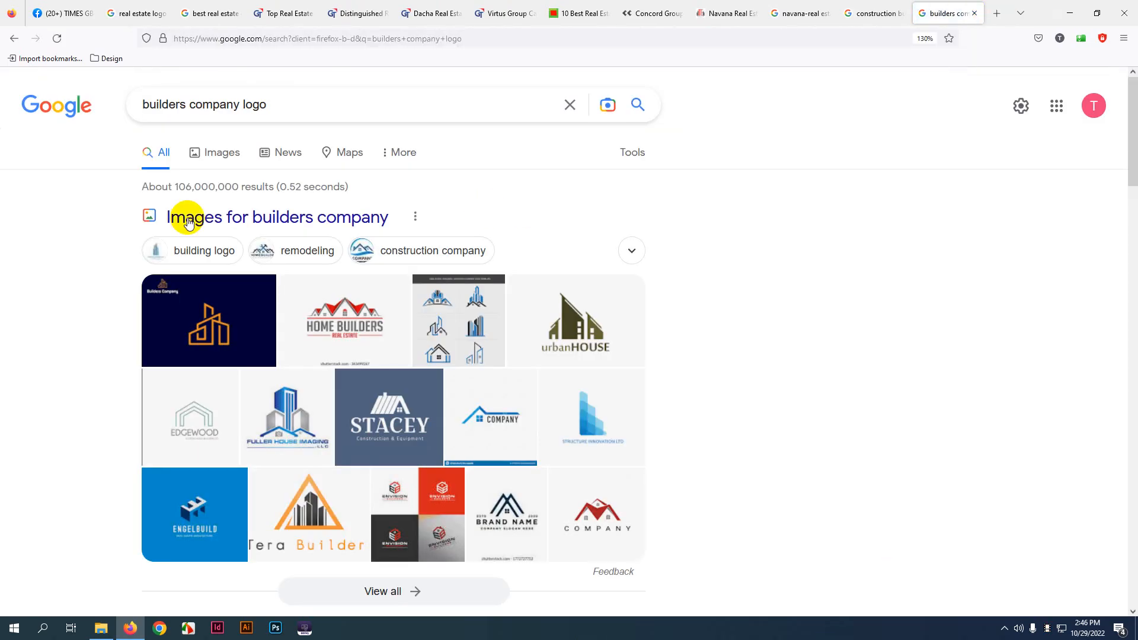
pyautogui.click(220, 153)
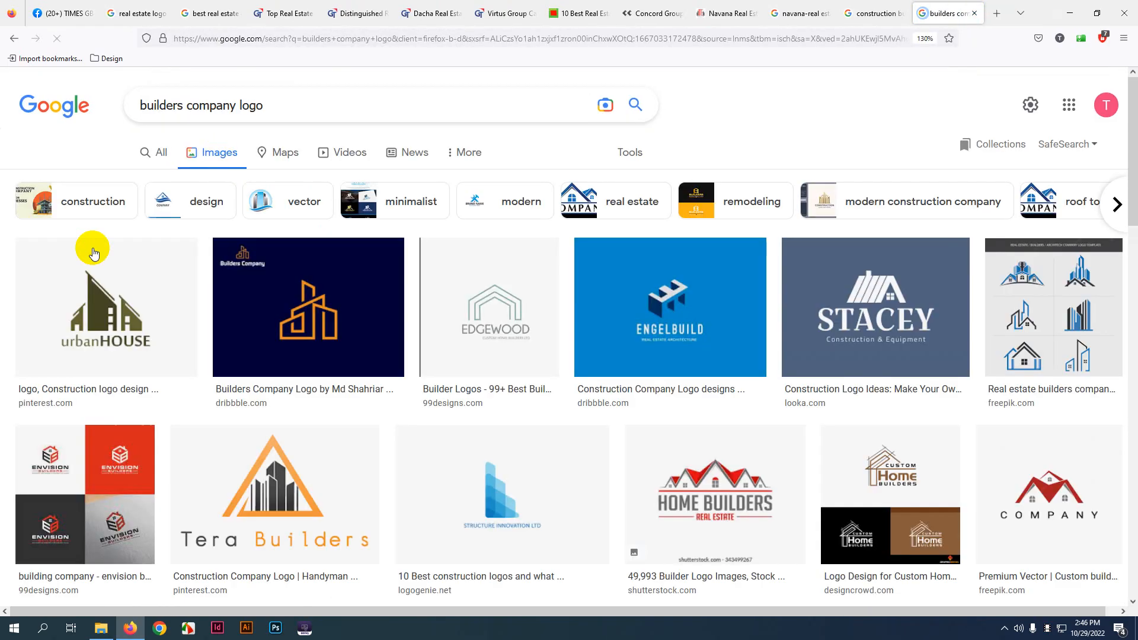
pyautogui.scroll(-2, 225, 440)
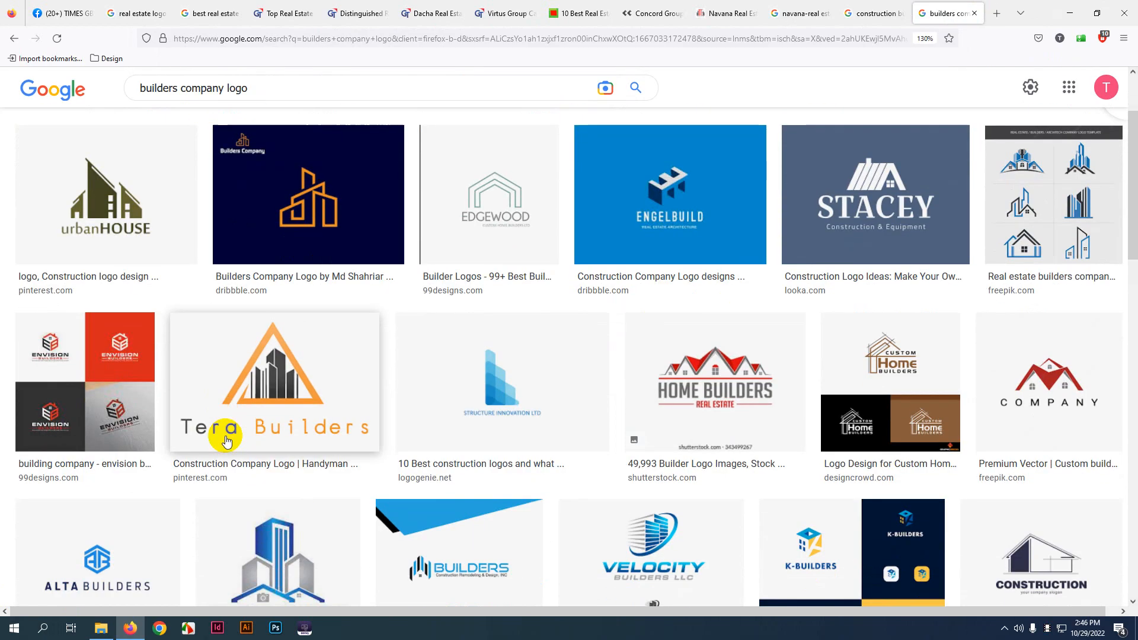
pyautogui.scroll(-3, 226, 439)
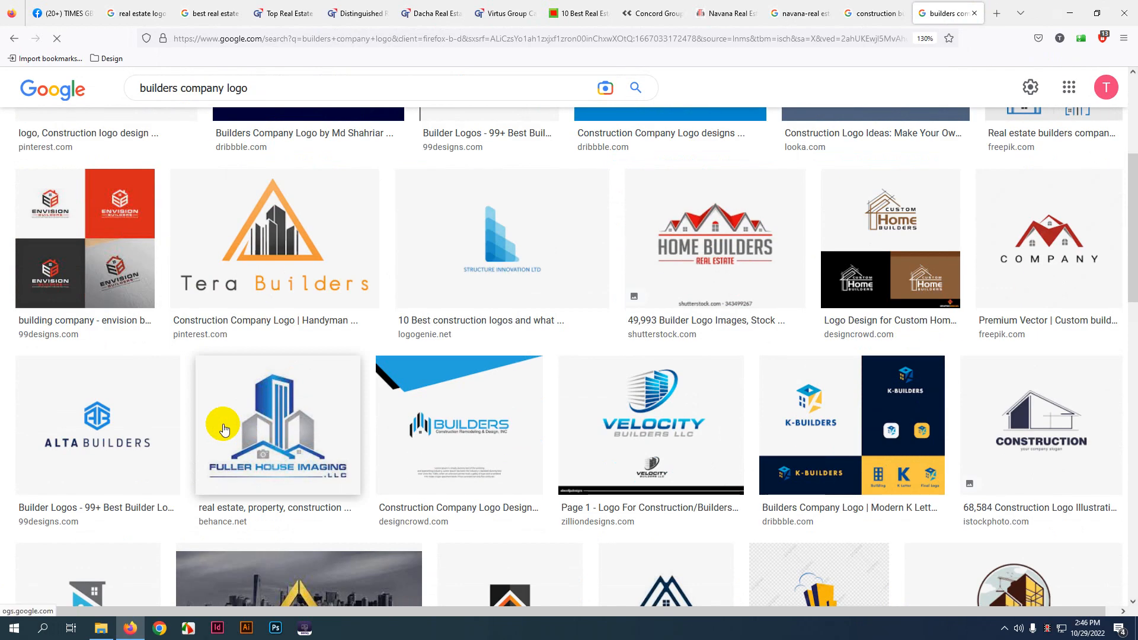
# - Return to the "construction business logo" image results and review the logos down to the Engelbuild and Greenlee examples and back up
pyautogui.click(821, 7)
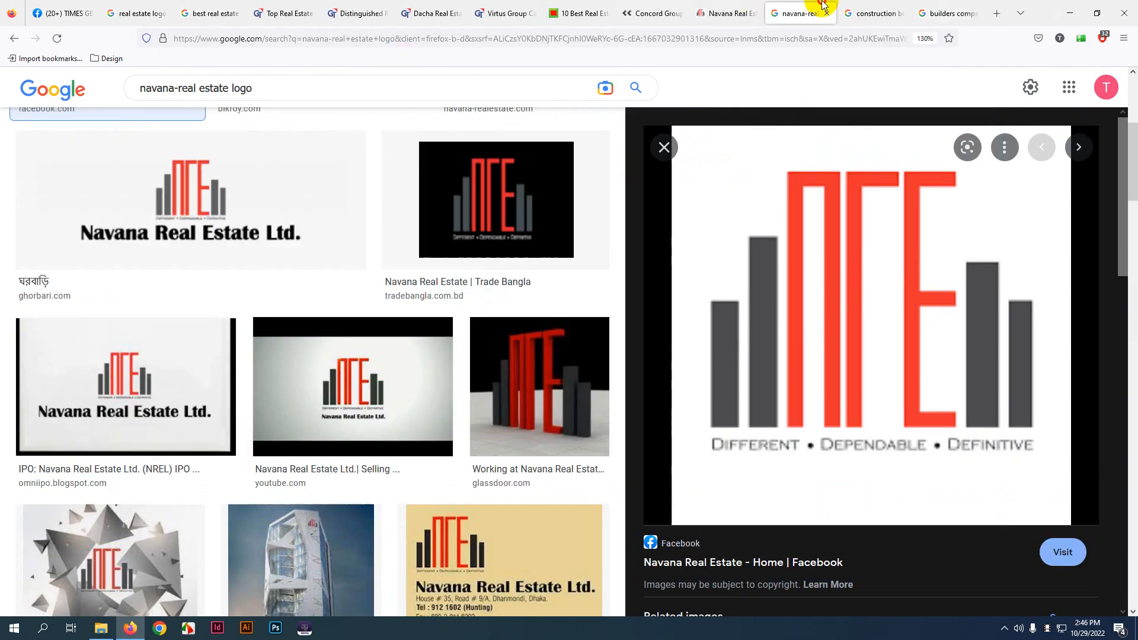
pyautogui.click(870, 10)
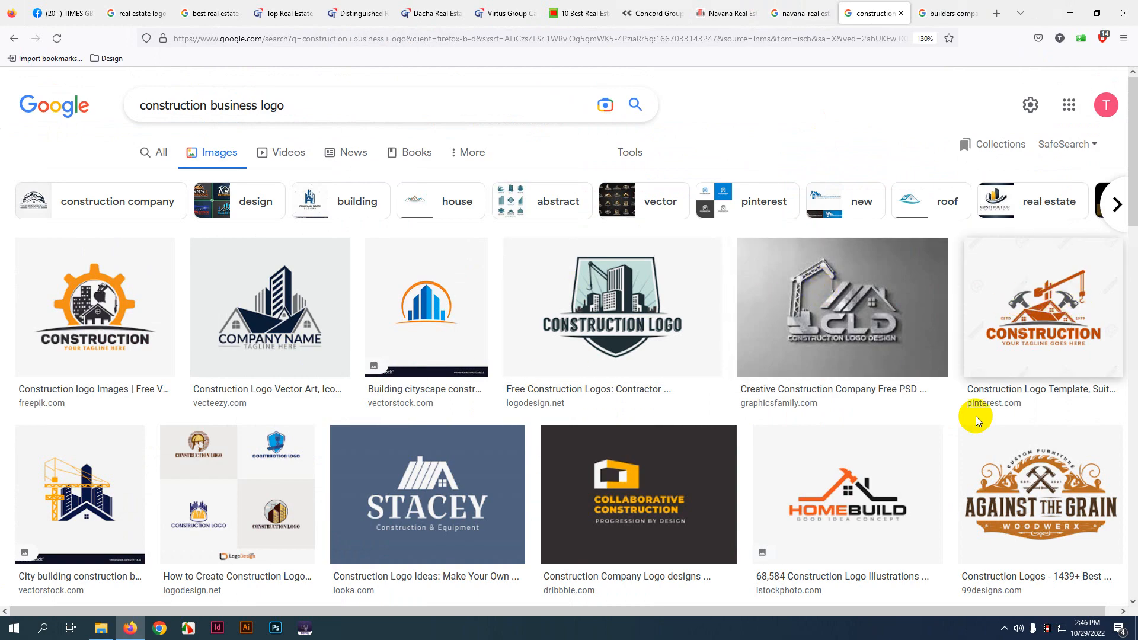
pyautogui.scroll(-1, 1012, 520)
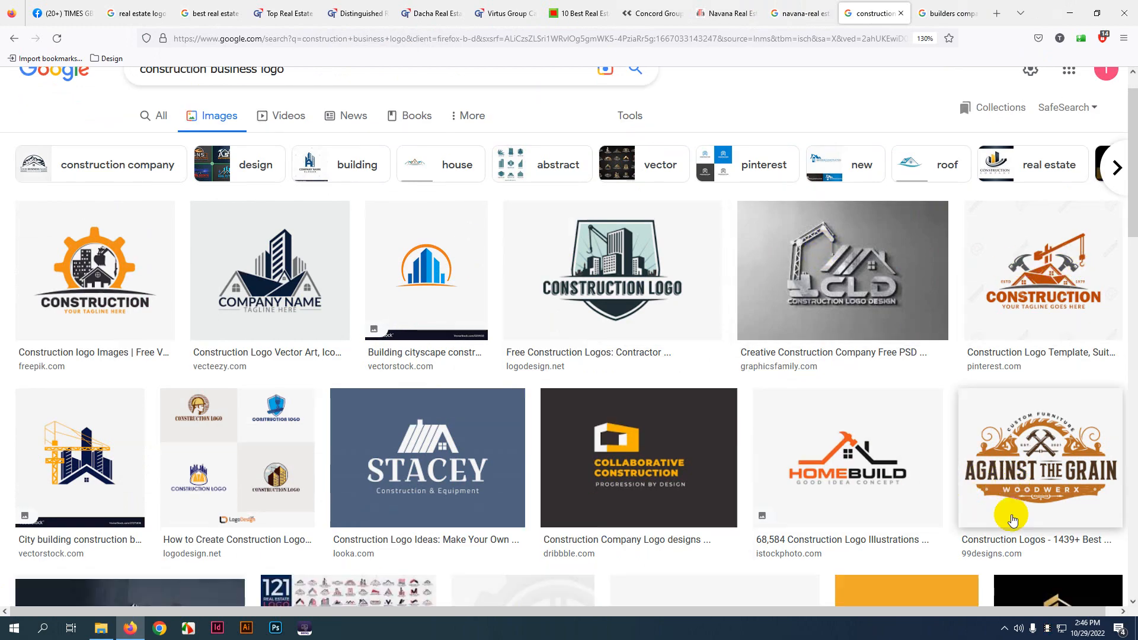
pyautogui.scroll(-1, 1012, 520)
pyautogui.scroll(-2, 375, 414)
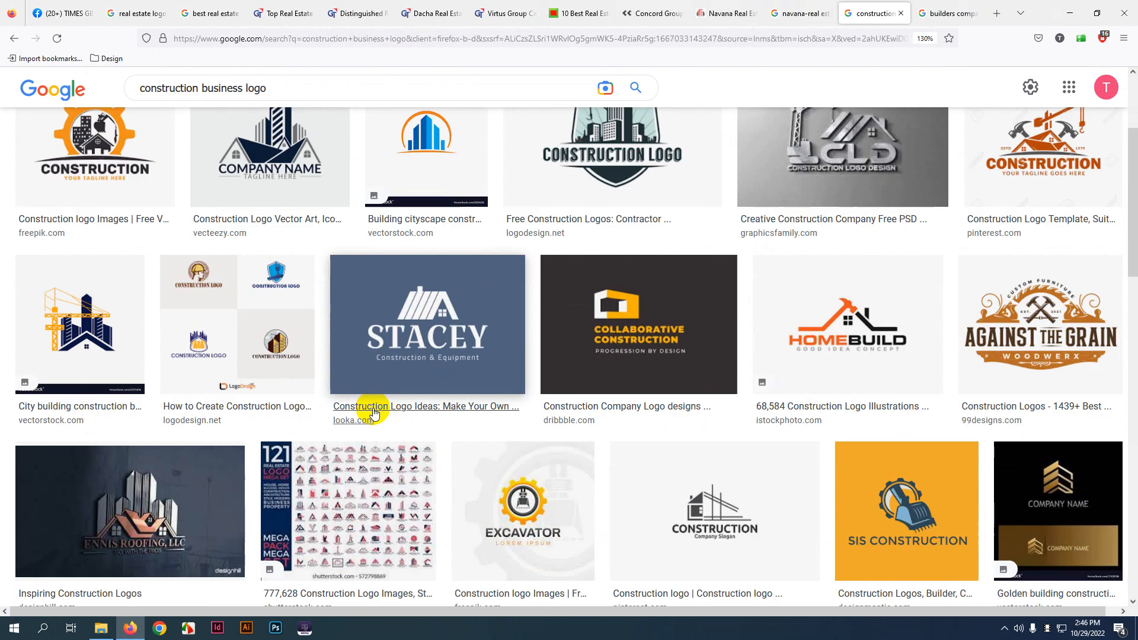
pyautogui.scroll(-3, 246, 414)
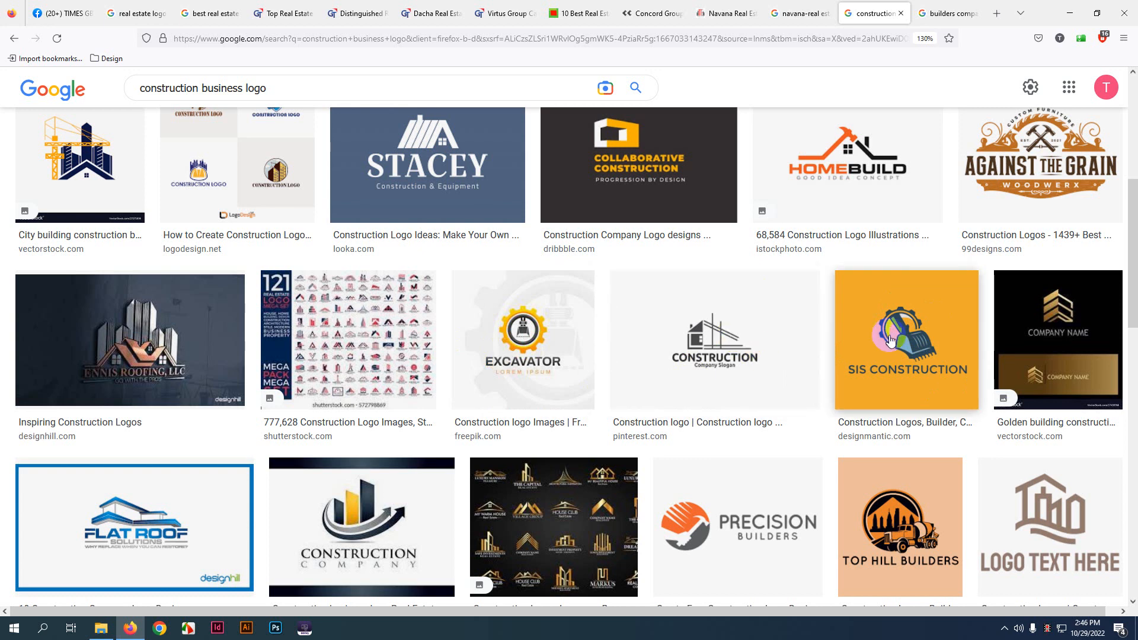
pyautogui.scroll(-3, 549, 401)
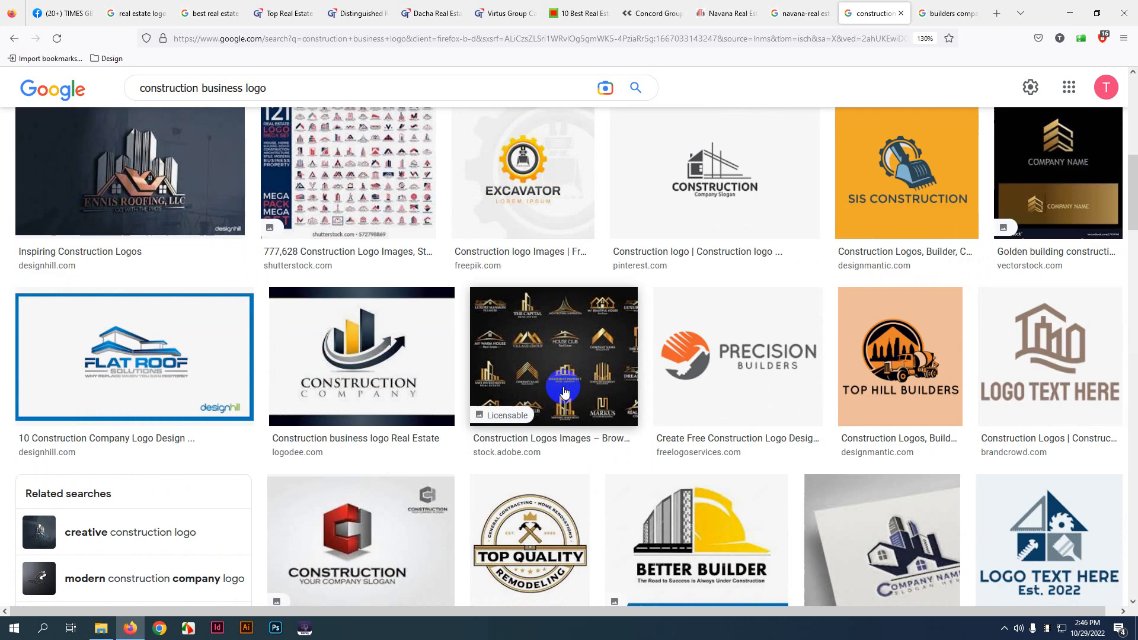
pyautogui.scroll(-3, 401, 359)
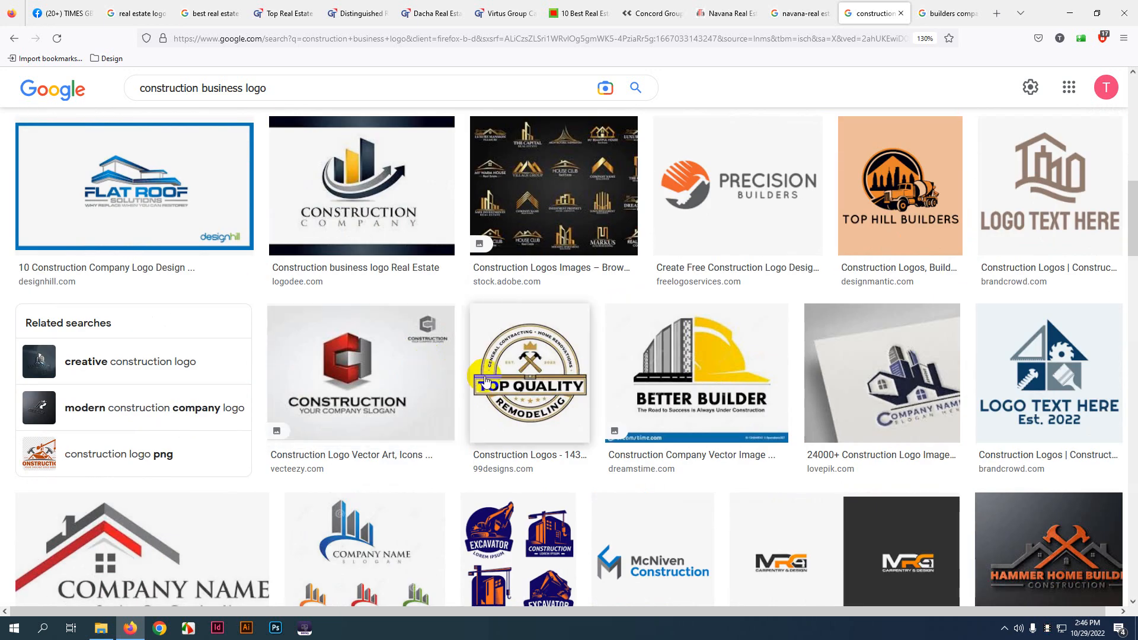
pyautogui.scroll(-5, 485, 381)
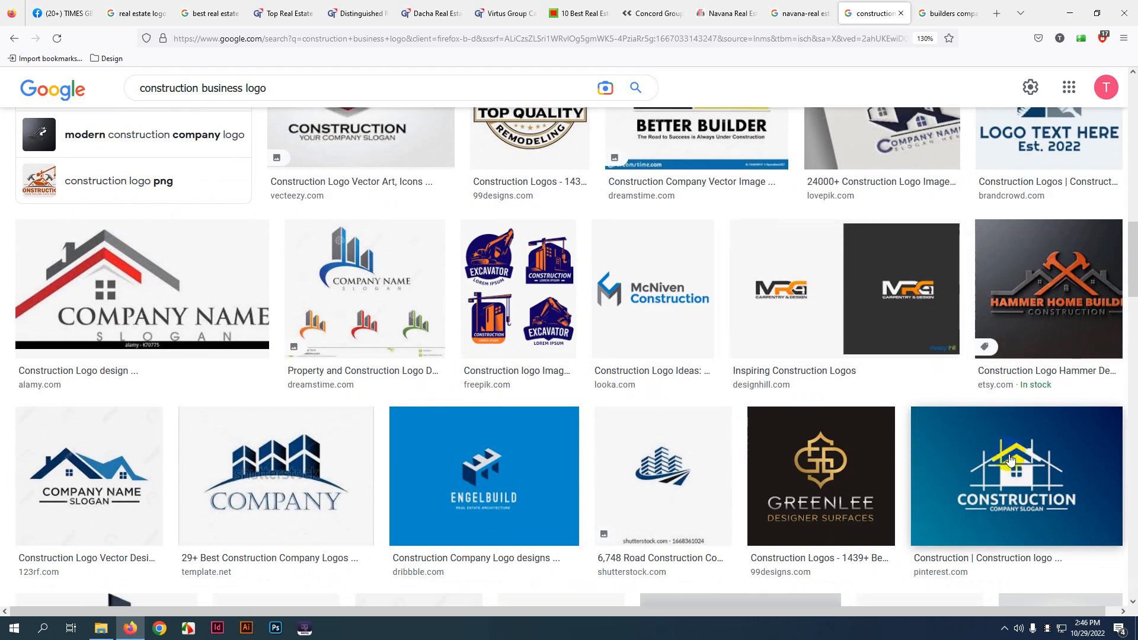
pyautogui.scroll(-3, 1011, 461)
pyautogui.click(410, 344)
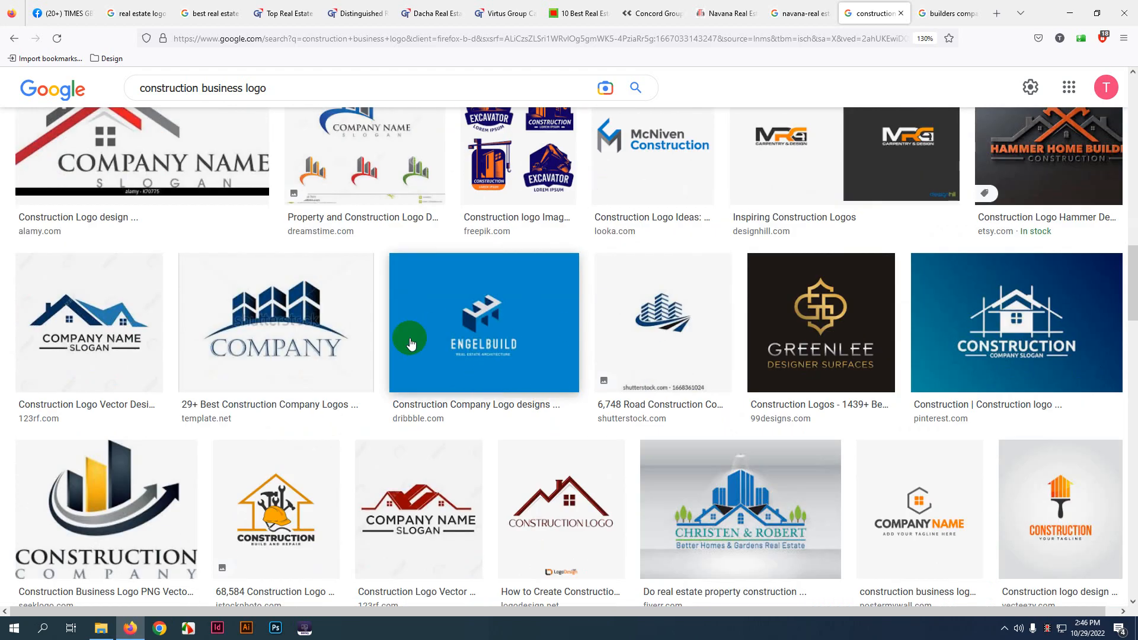
pyautogui.scroll(18, 411, 344)
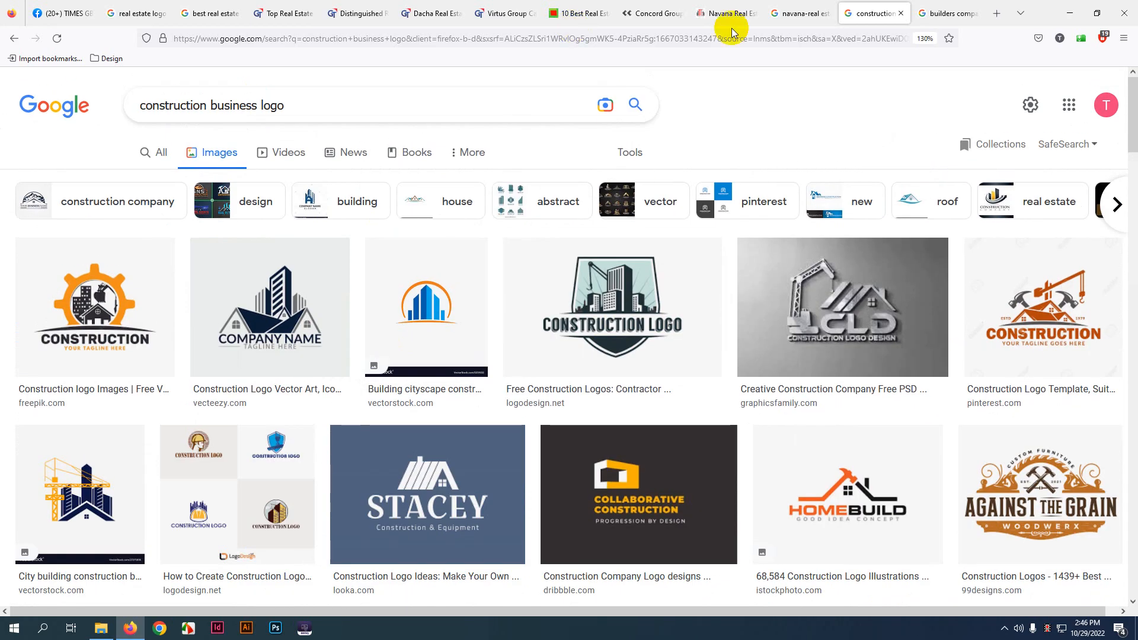
# - Revisit the Navana logo images, the Navana Real Estate website and the start of the "best real estate companies in dubai" results
pyautogui.click(948, 13)
pyautogui.click(792, 6)
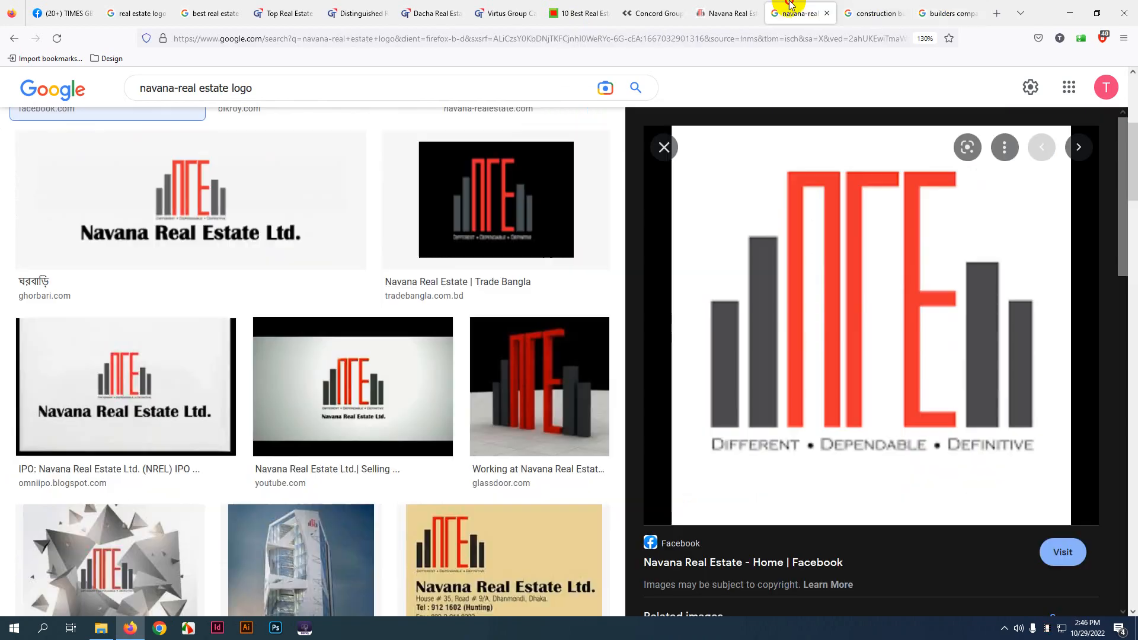
pyautogui.click(728, 12)
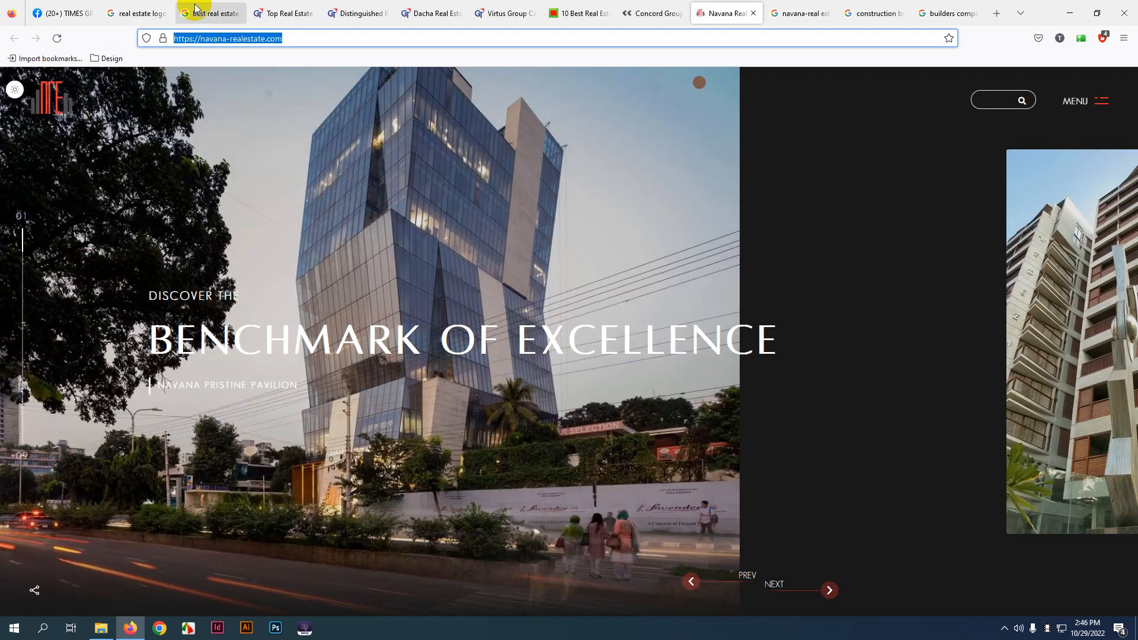
pyautogui.click(293, 11)
pyautogui.click(214, 9)
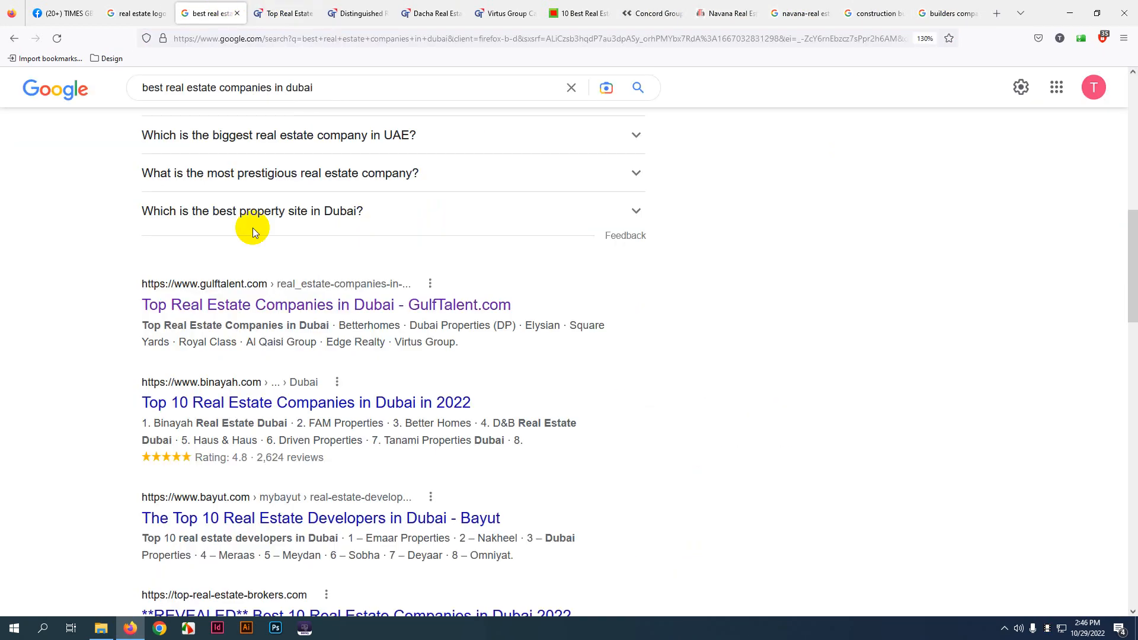
pyautogui.scroll(10, 223, 322)
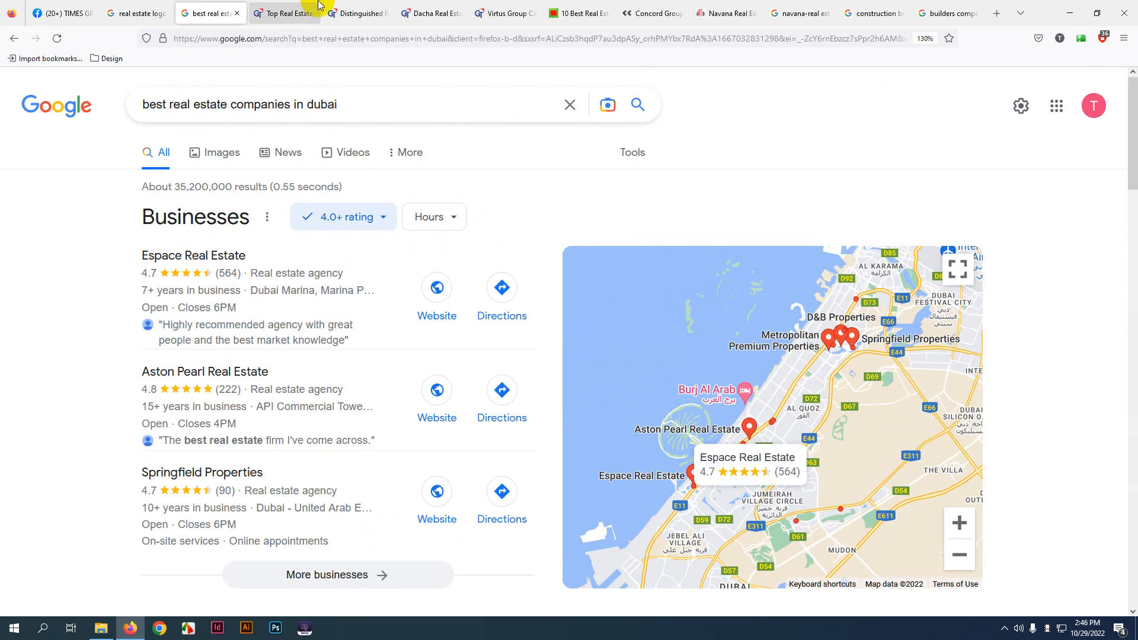
# - Study the logo on the Virtus Group careers page and the one on the Concord Group website
pyautogui.click(318, 7)
pyautogui.click(507, 6)
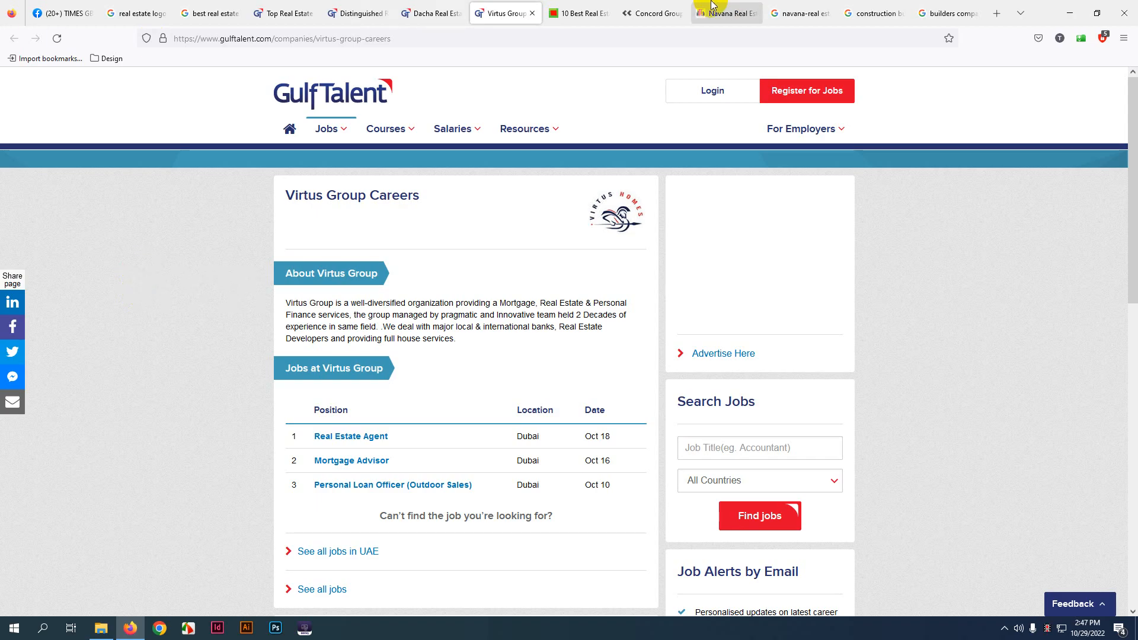
pyautogui.click(655, 13)
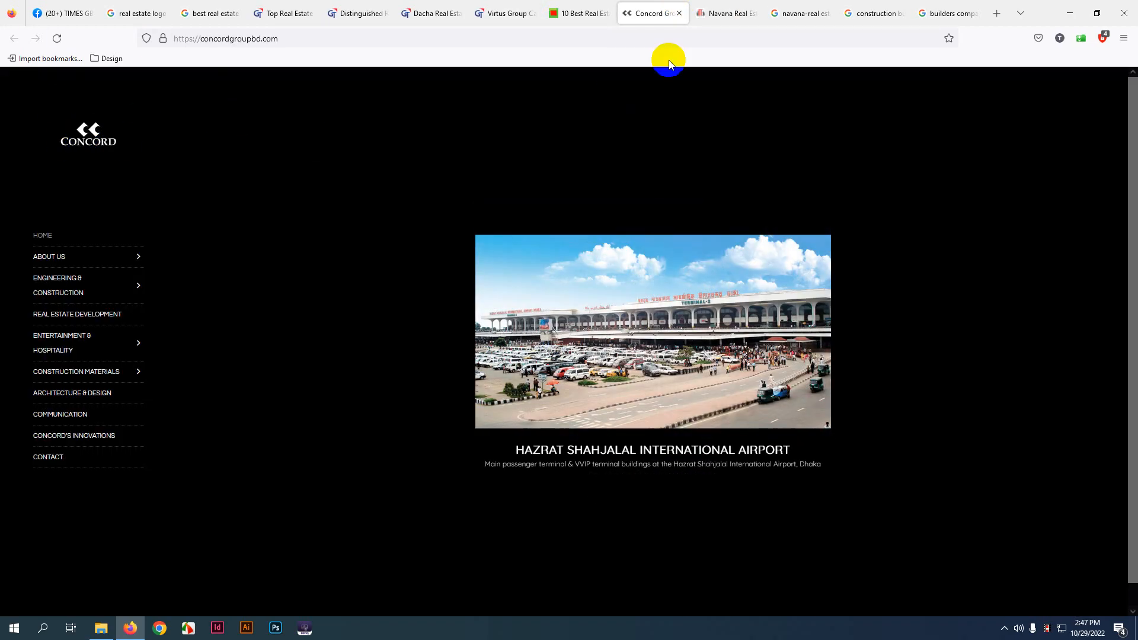
# - Look at the Navana Real Estate website and advance its building slideshow to the P-143, Baily Road project
pyautogui.click(713, 7)
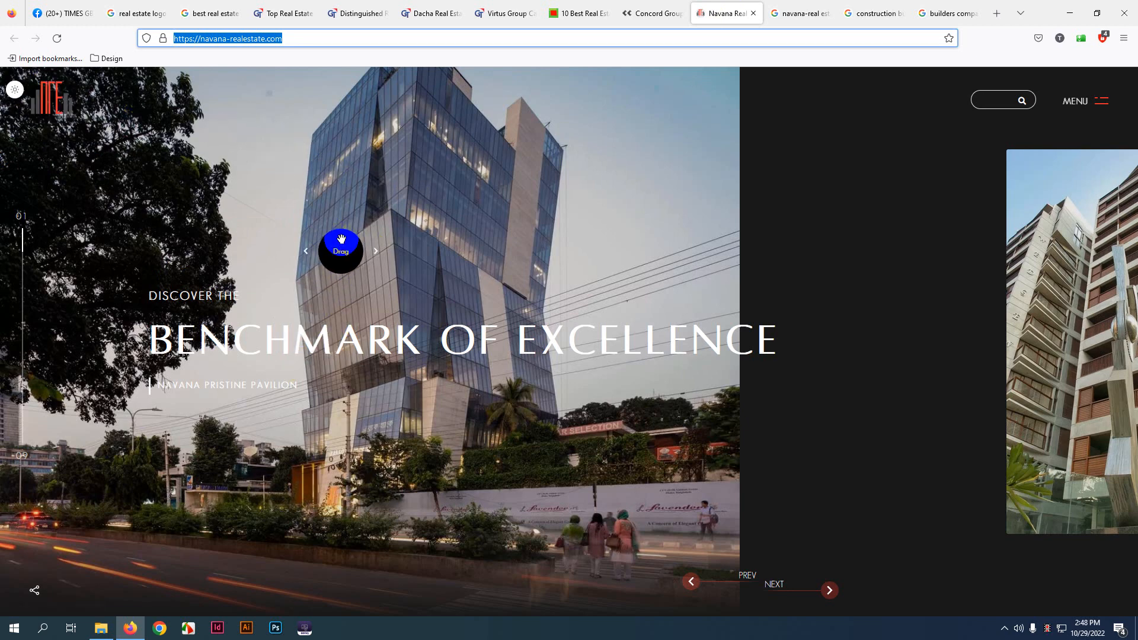
pyautogui.moveTo(341, 244); pyautogui.dragTo(208, 268)
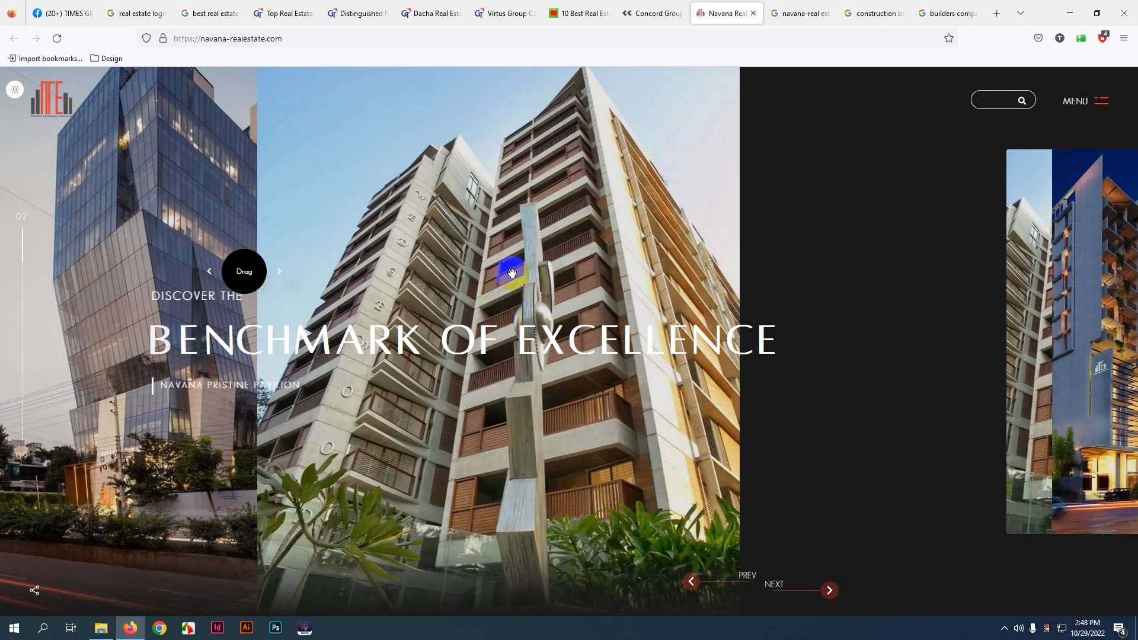
pyautogui.moveTo(581, 267); pyautogui.dragTo(309, 261)
pyautogui.moveTo(480, 250); pyautogui.dragTo(368, 216)
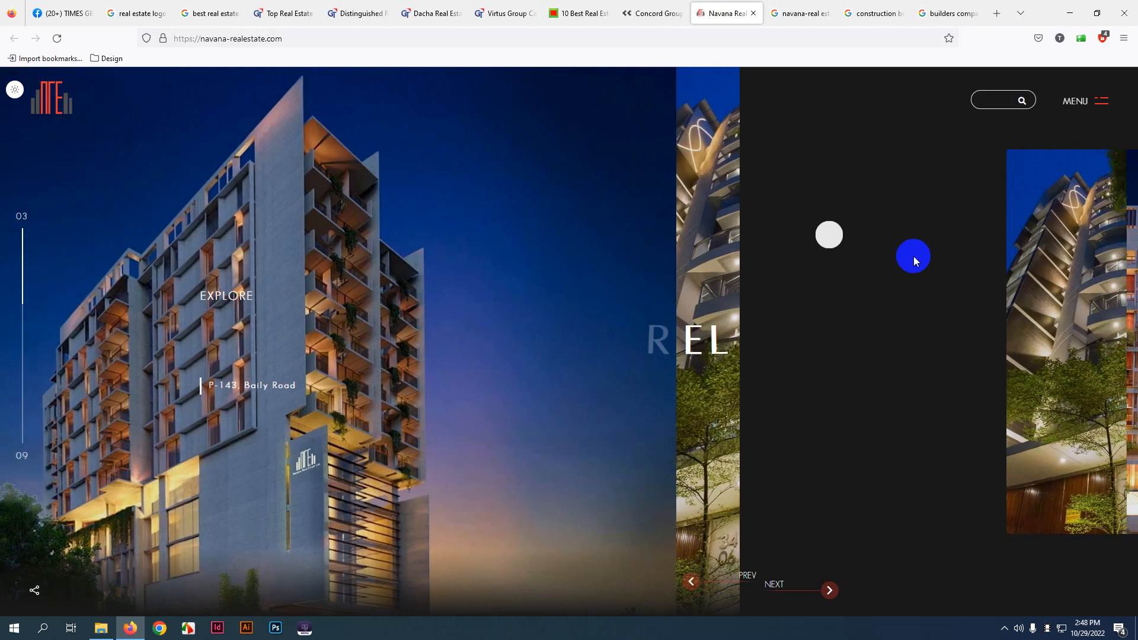
# - Check the Navana logo images again, then examine the other real estate companies' logos listed on the Virtus Group page
pyautogui.click(803, 12)
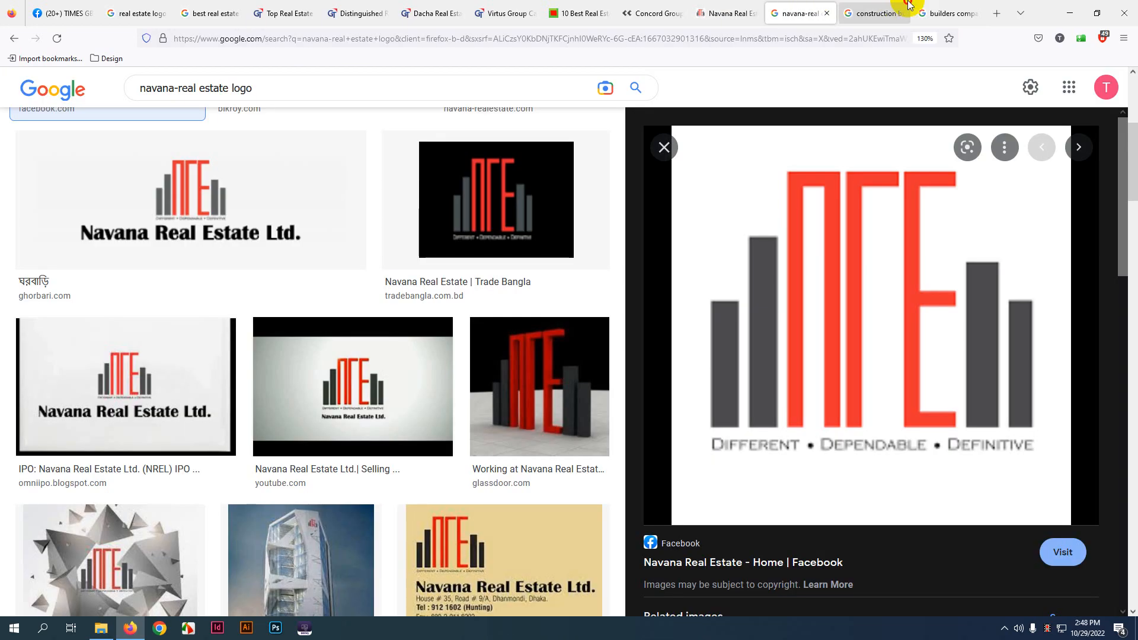
pyautogui.click(953, 8)
pyautogui.click(497, 13)
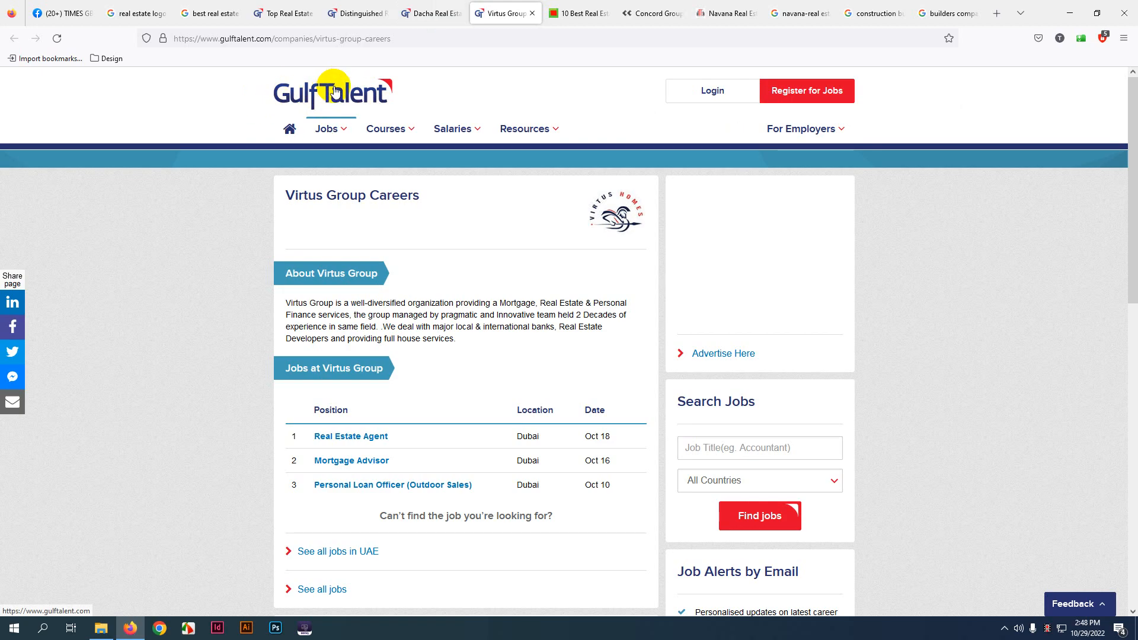
pyautogui.scroll(-4, 367, 480)
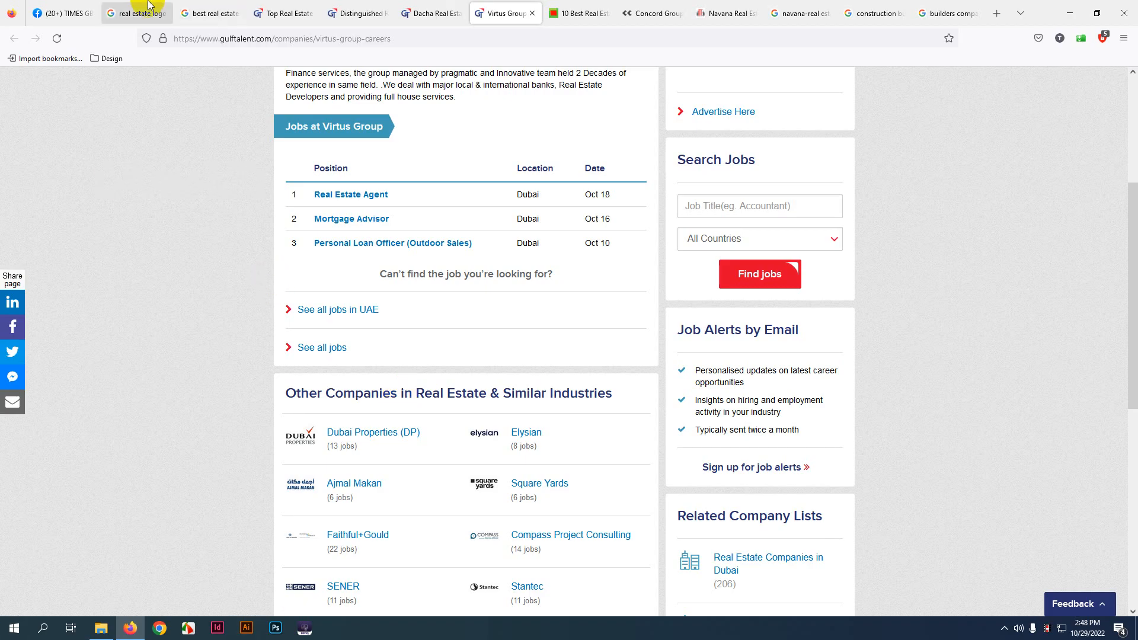
# - Return to the "real estate logo" image results and review the logo examples down past the related searches
pyautogui.click(125, 9)
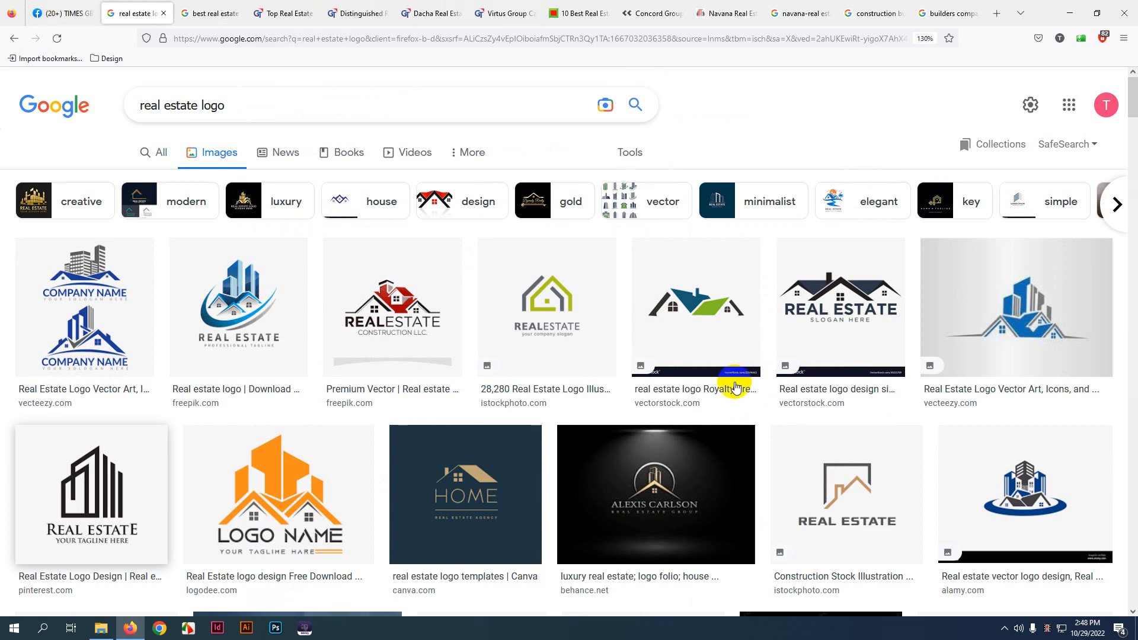
pyautogui.scroll(-3, 602, 381)
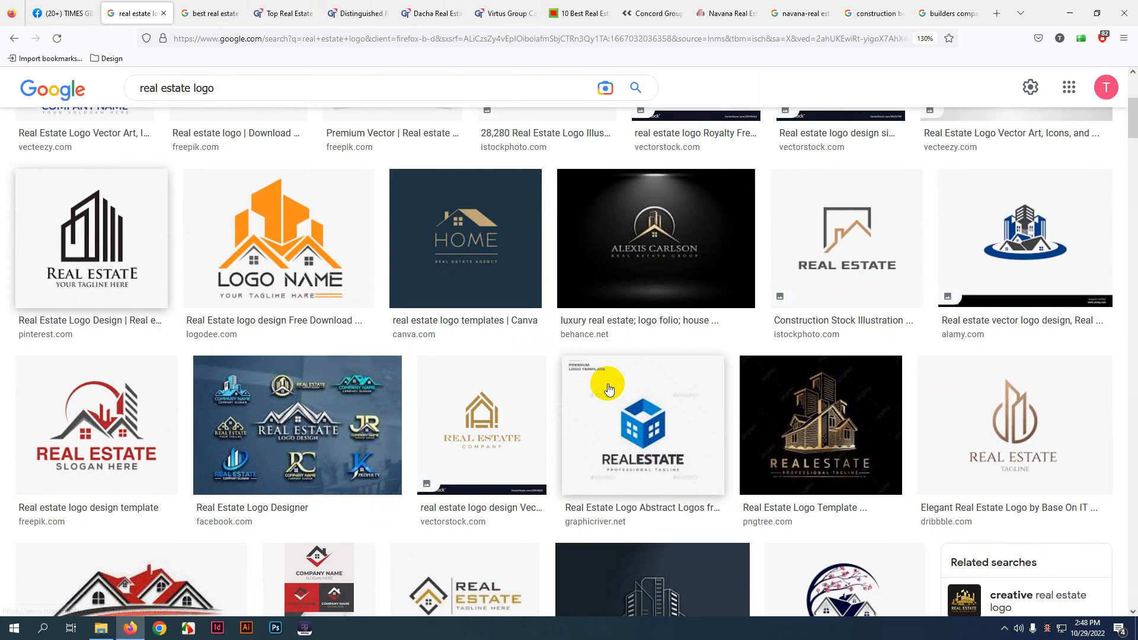
pyautogui.scroll(1, 609, 389)
pyautogui.scroll(2, 609, 389)
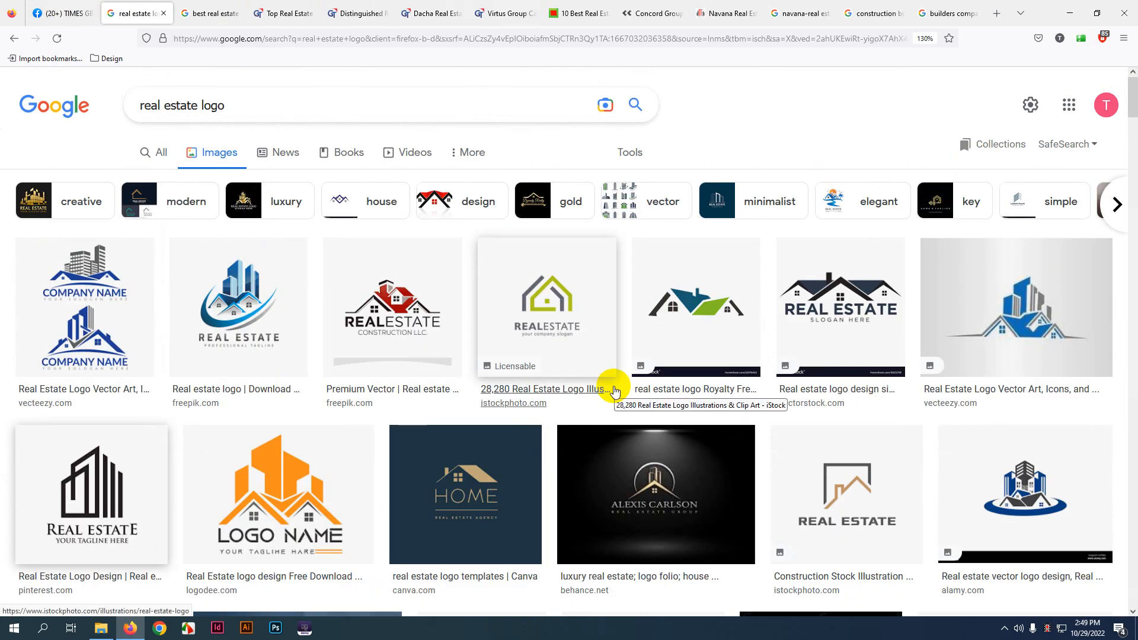
pyautogui.scroll(-3, 590, 437)
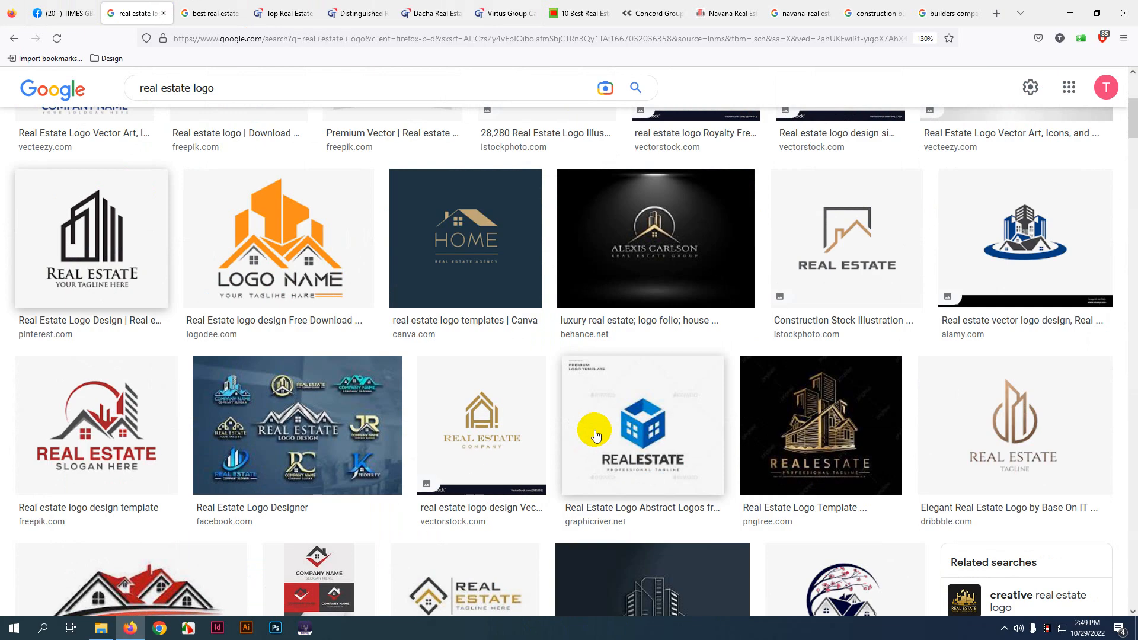
pyautogui.scroll(-3, 472, 450)
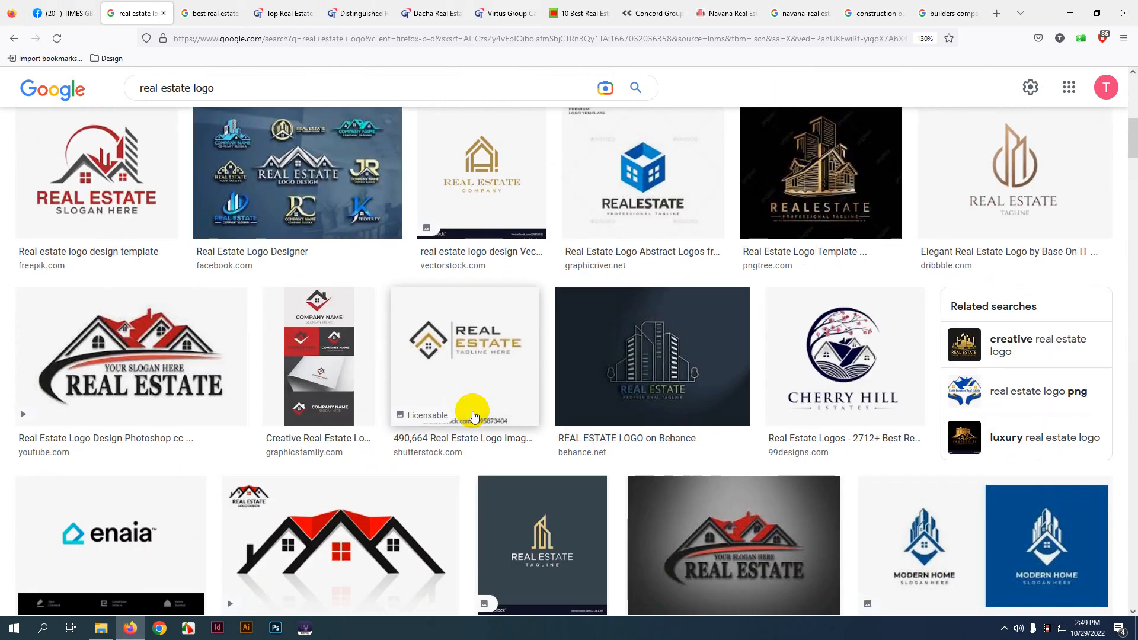
# - Review the real estate logo image results from the top and open the black line-drawn building logo from Pinterest
pyautogui.scroll(5, 223, 409)
pyautogui.scroll(2, 222, 409)
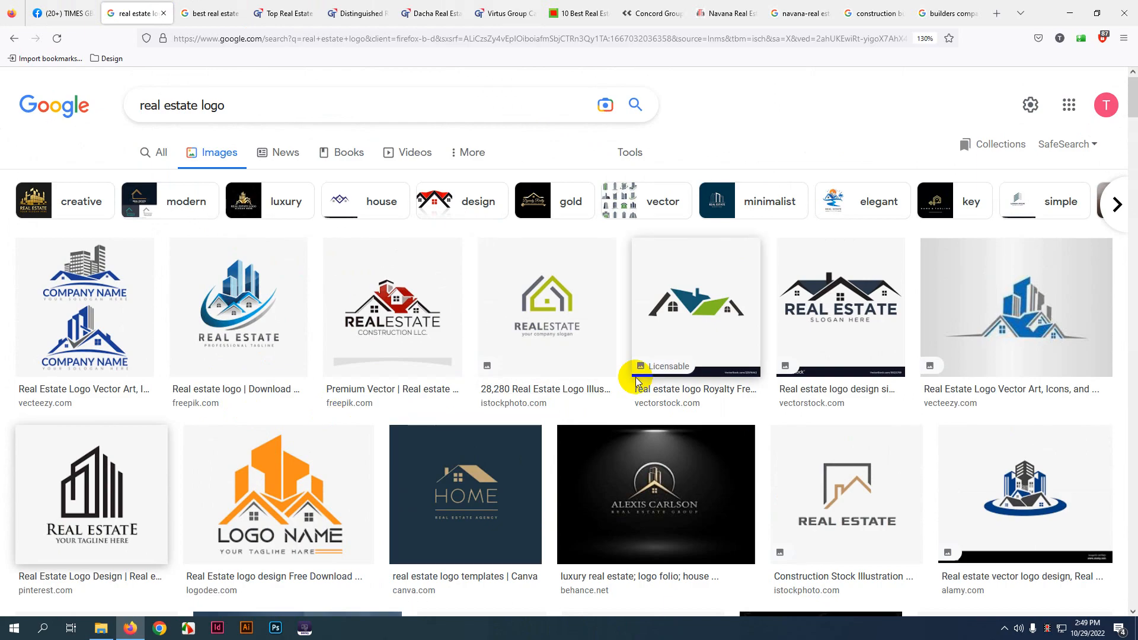
pyautogui.scroll(-1, 265, 367)
pyautogui.scroll(-3, 264, 366)
pyautogui.scroll(2, 263, 367)
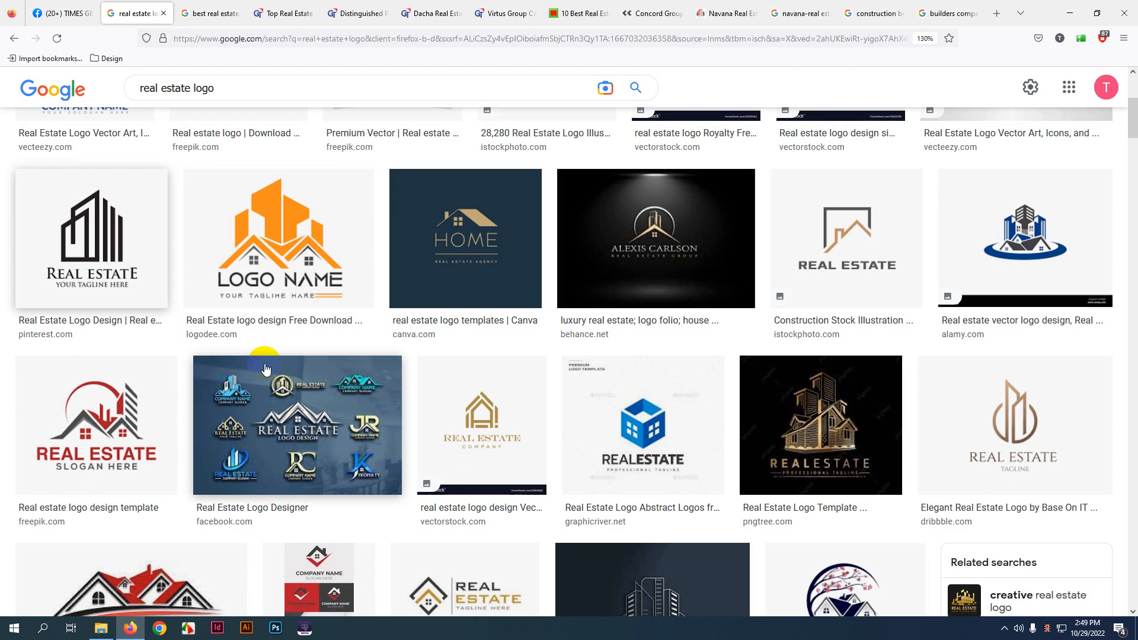
pyautogui.click(100, 323)
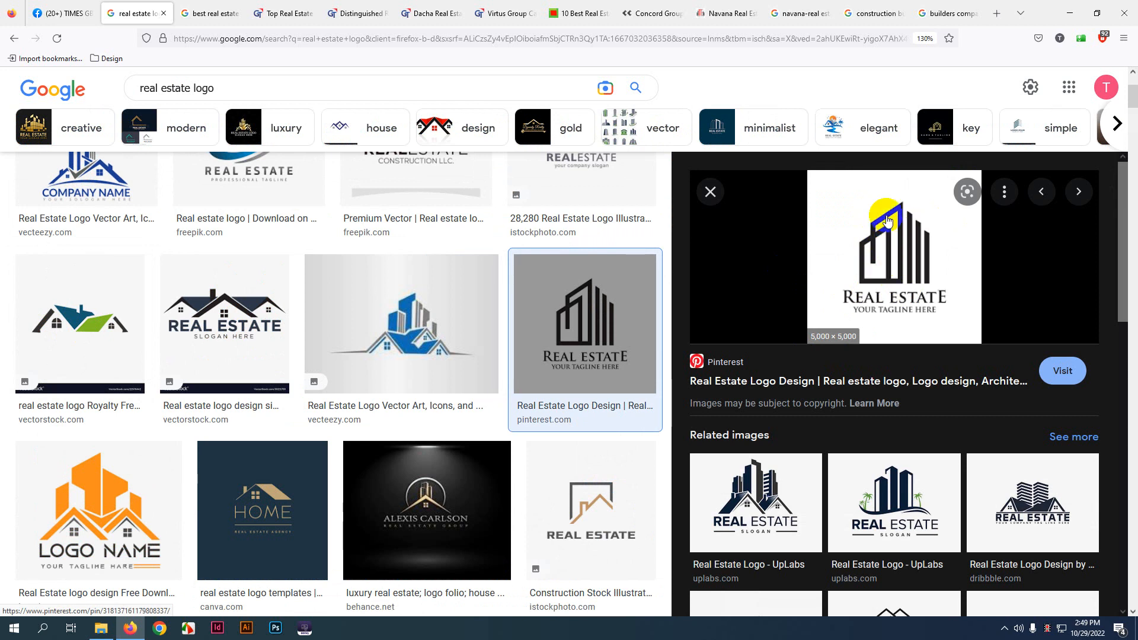
# - Look through the related images of the Pinterest building logo and return to the start of the image results
pyautogui.scroll(-3, 893, 255)
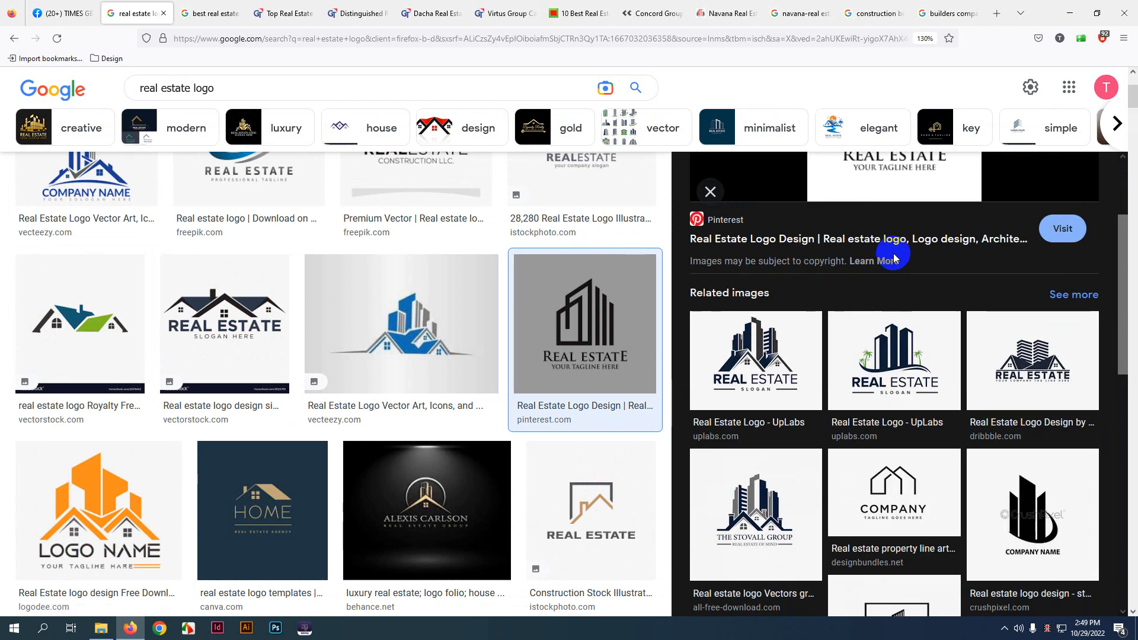
pyautogui.scroll(-5, 893, 257)
pyautogui.scroll(-3, 895, 259)
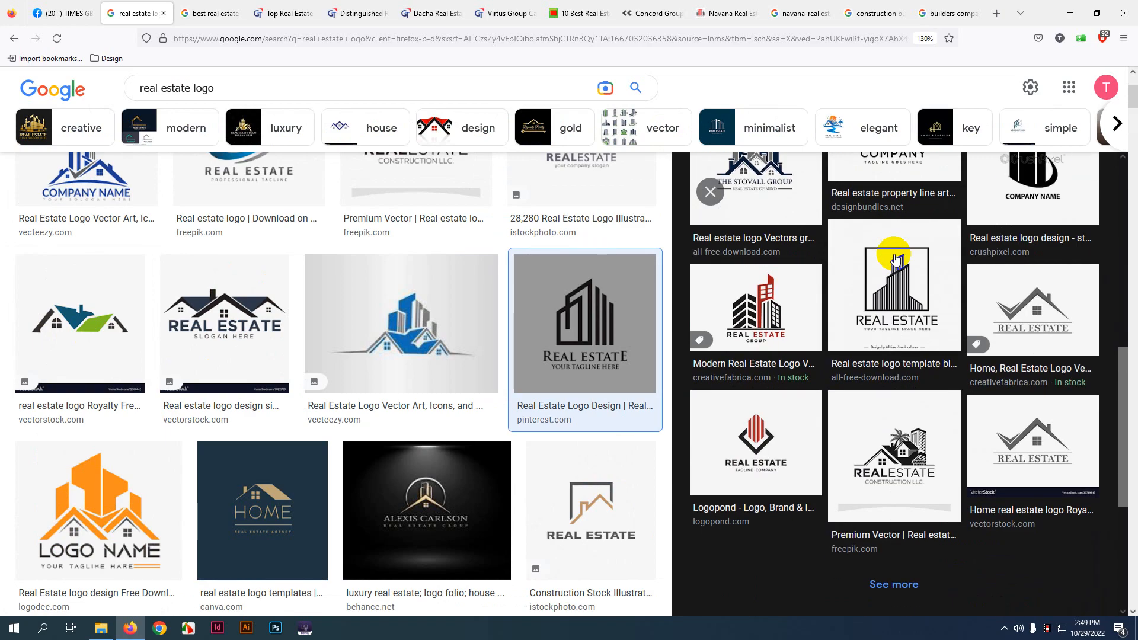
pyautogui.scroll(3, 425, 365)
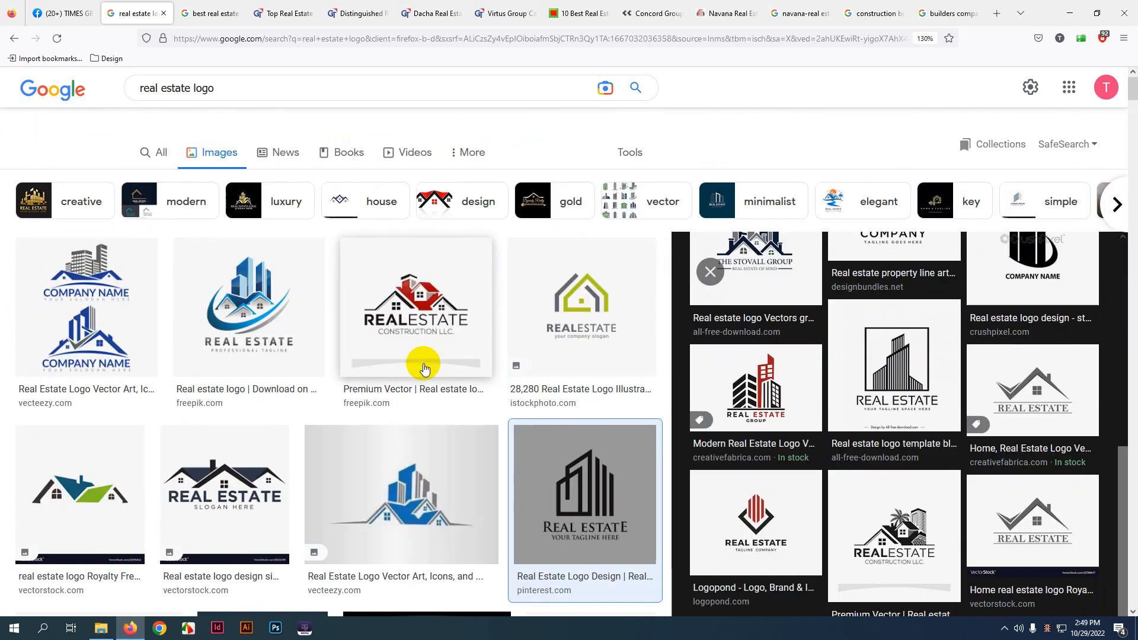
pyautogui.scroll(6, 839, 383)
pyautogui.scroll(2, 839, 383)
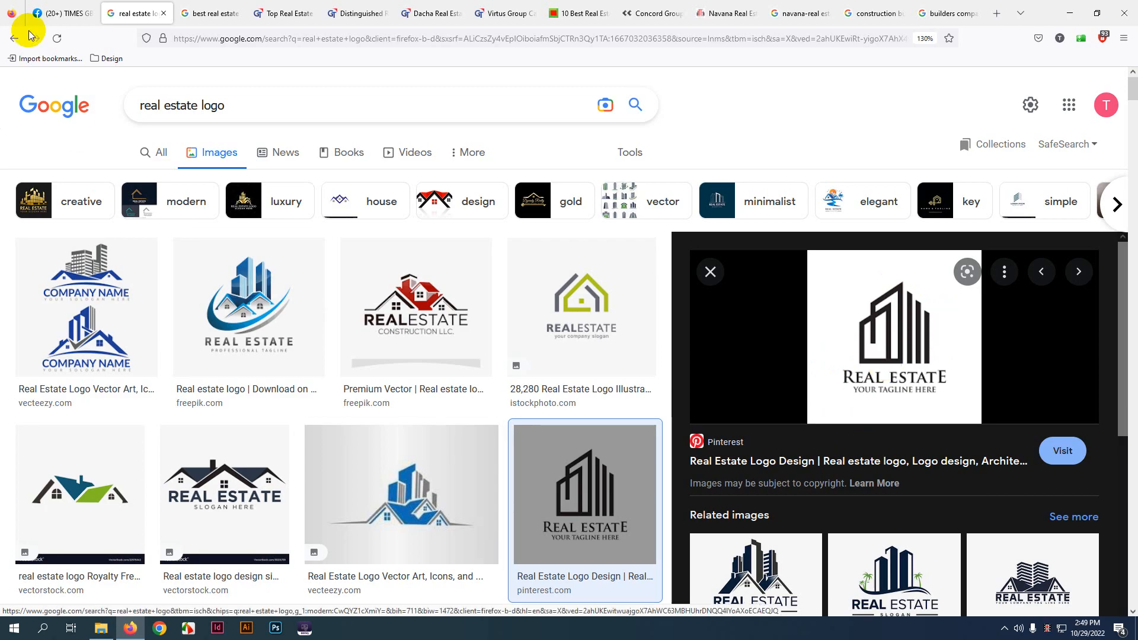
# - Switch to the TIMES GB 1789 Facebook group and close both open chat windows
pyautogui.click(64, 5)
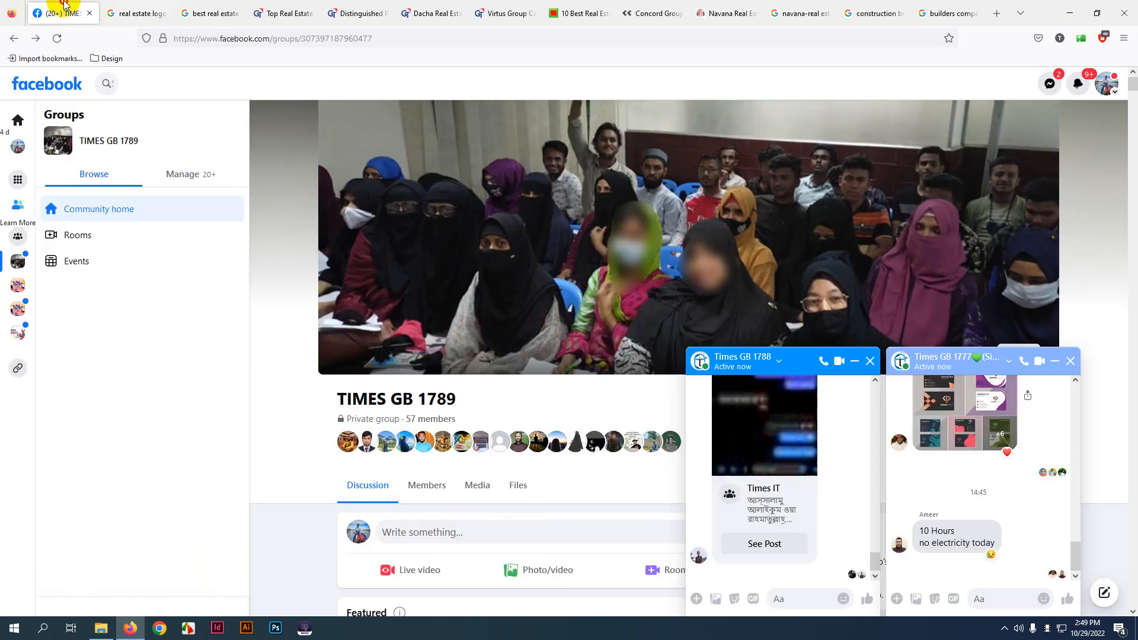
pyautogui.click(870, 361)
pyautogui.click(1072, 361)
# - Review the students' posts in the group feed, including the Mortgage logos, business cards and South Island logos
pyautogui.scroll(-10, 516, 364)
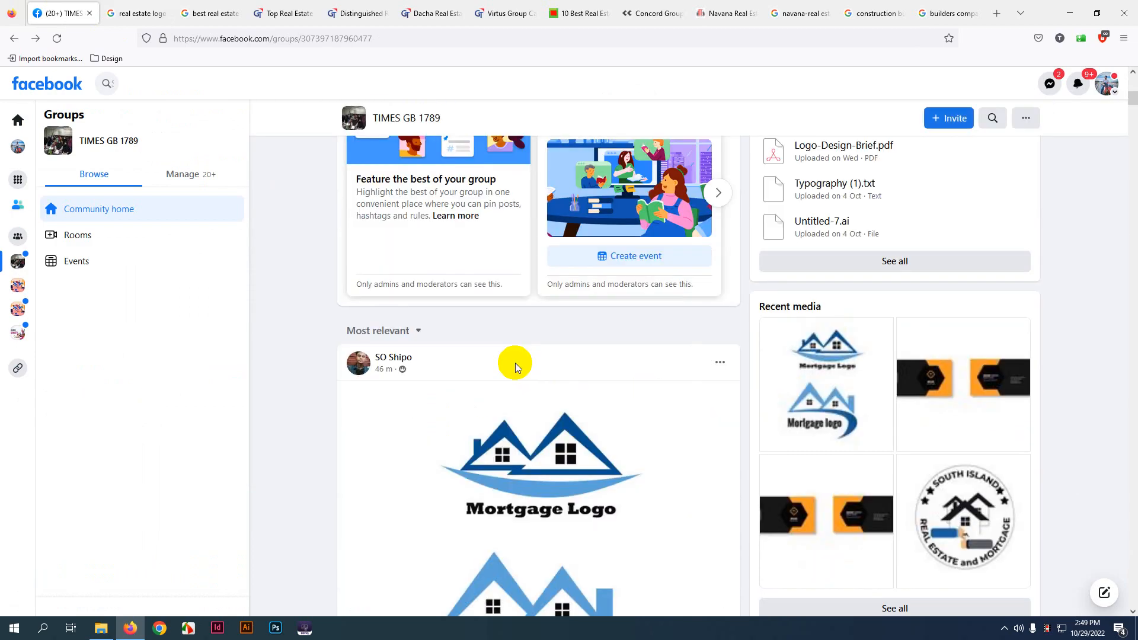
pyautogui.scroll(2, 519, 368)
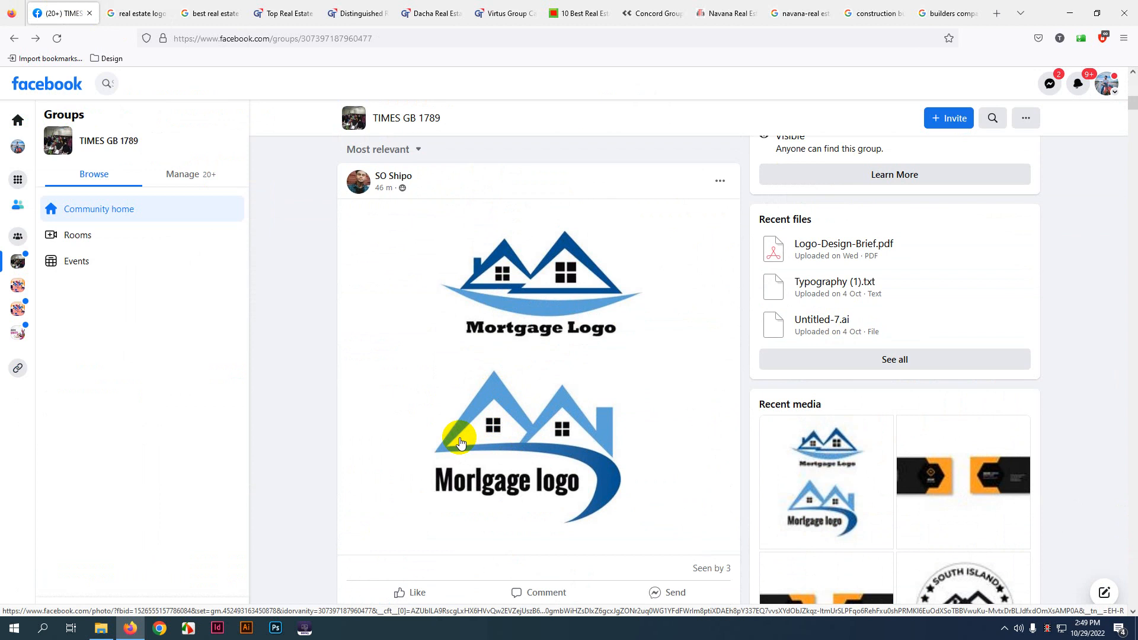
pyautogui.scroll(-10, 587, 426)
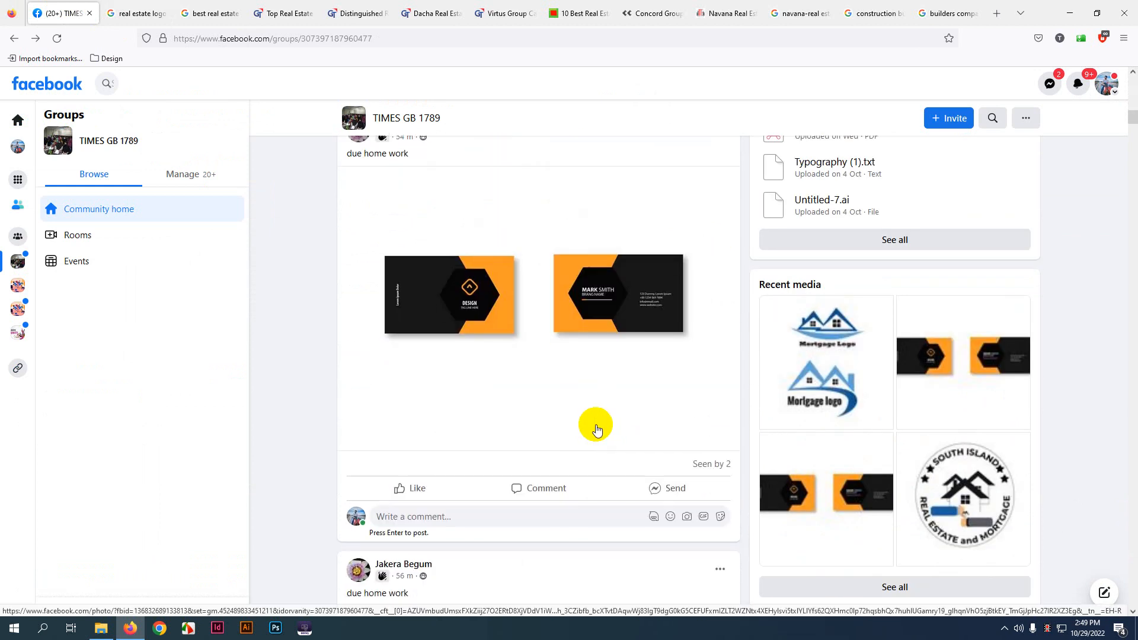
pyautogui.scroll(-7, 605, 426)
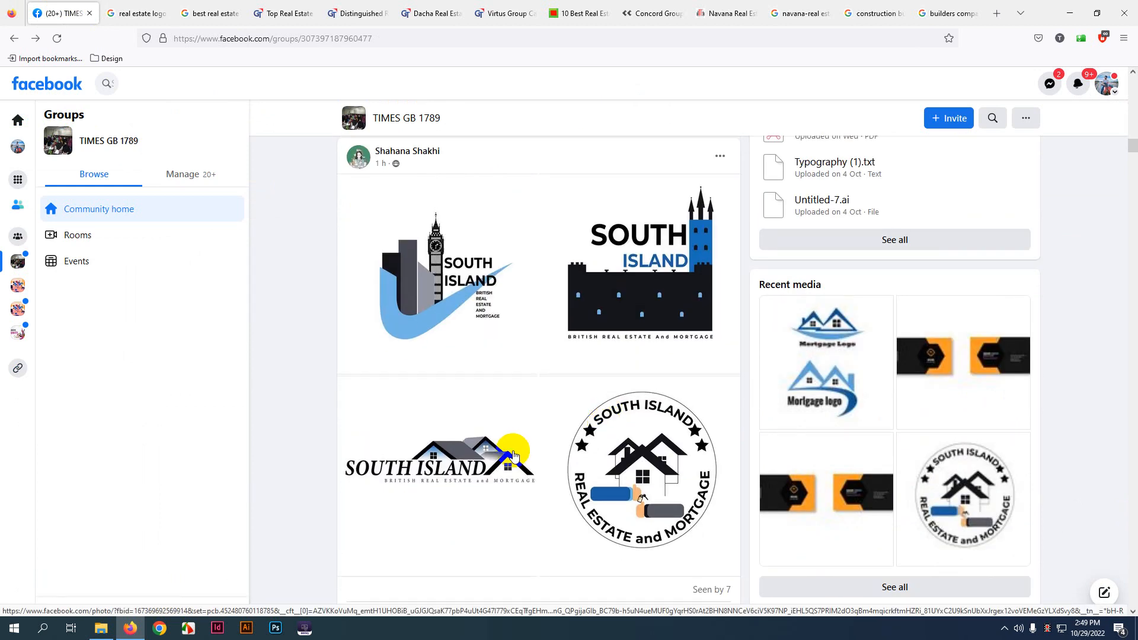
pyautogui.scroll(-2, 418, 320)
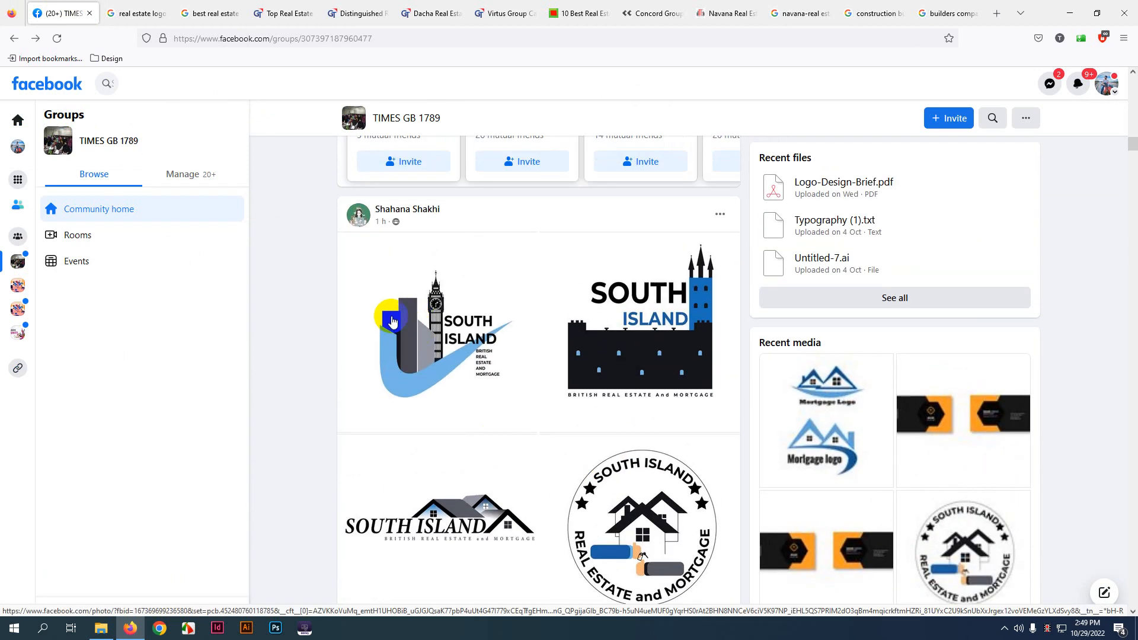
pyautogui.scroll(-5, 568, 334)
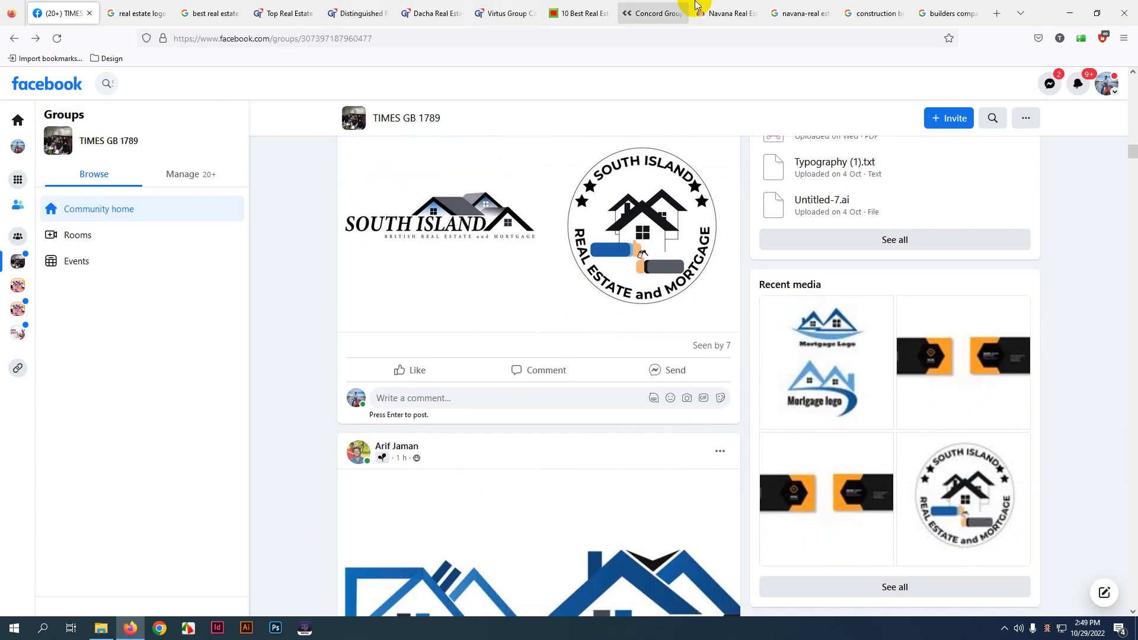
# - Search for "99design logo contest" in a new browser tab and bring up the 99designs contests listing
pyautogui.click(121, 12)
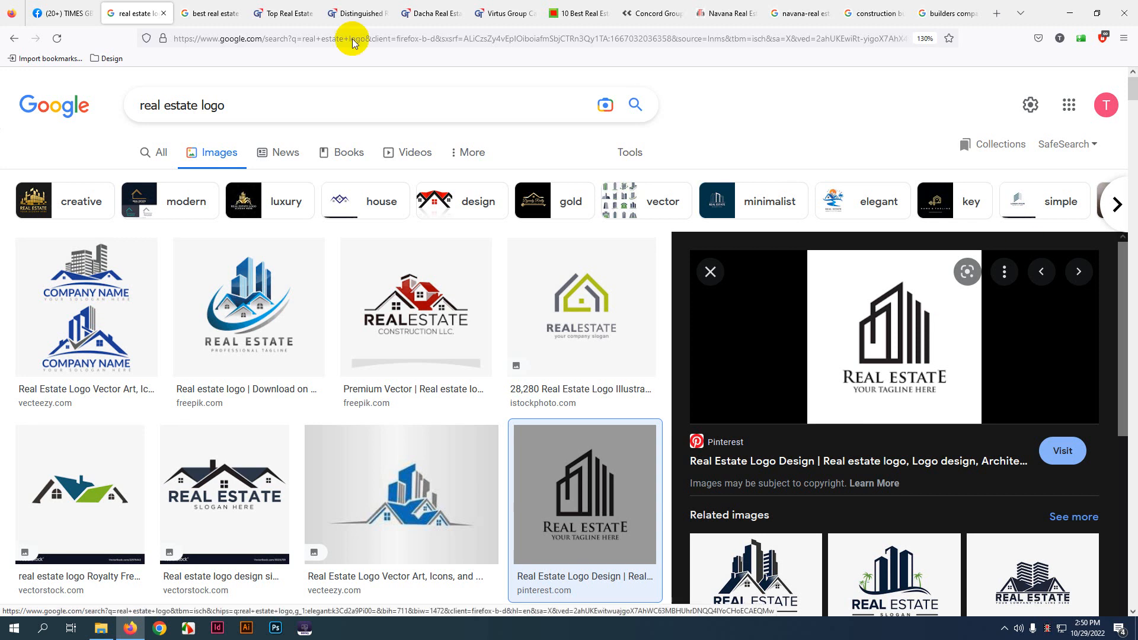
pyautogui.click(997, 13)
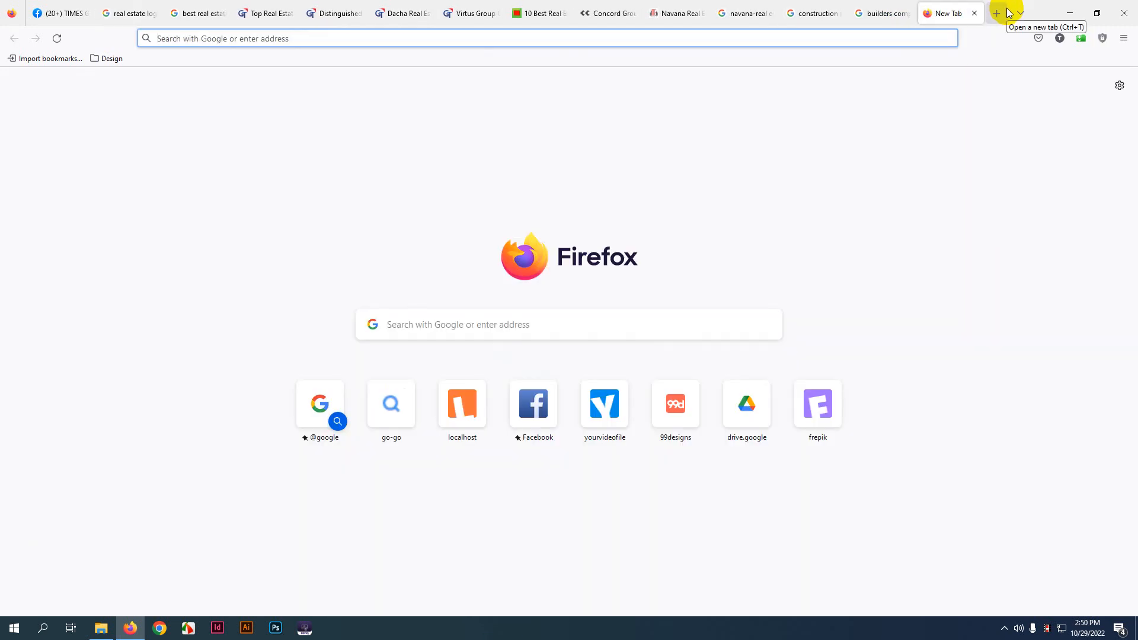
pyautogui.write('99des')
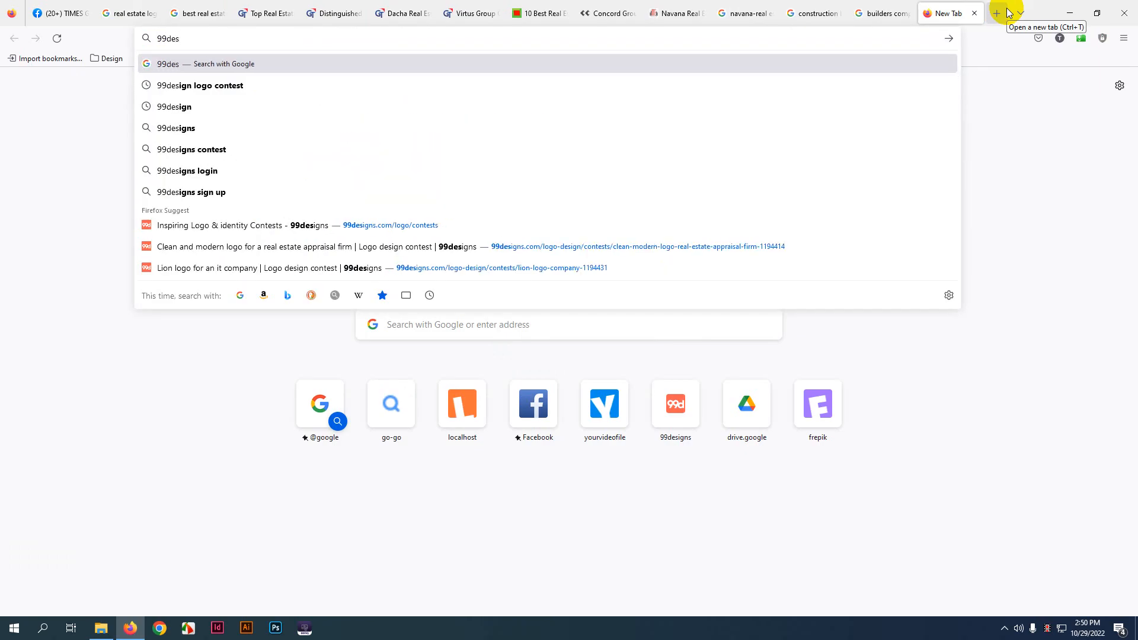
pyautogui.click(294, 89)
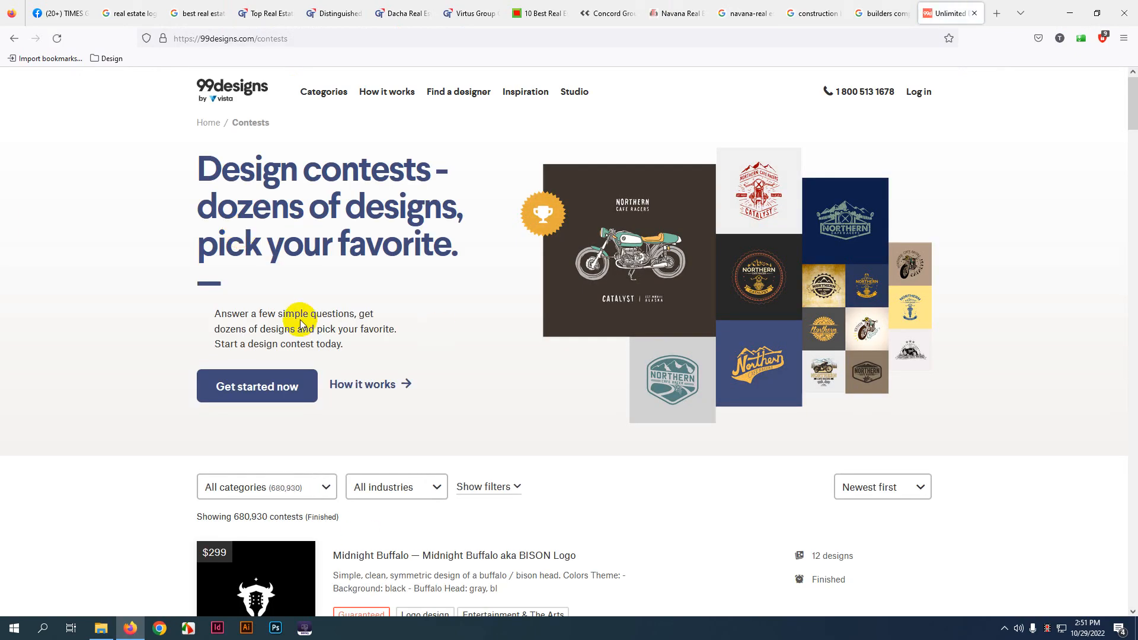
pyautogui.scroll(-4, 355, 356)
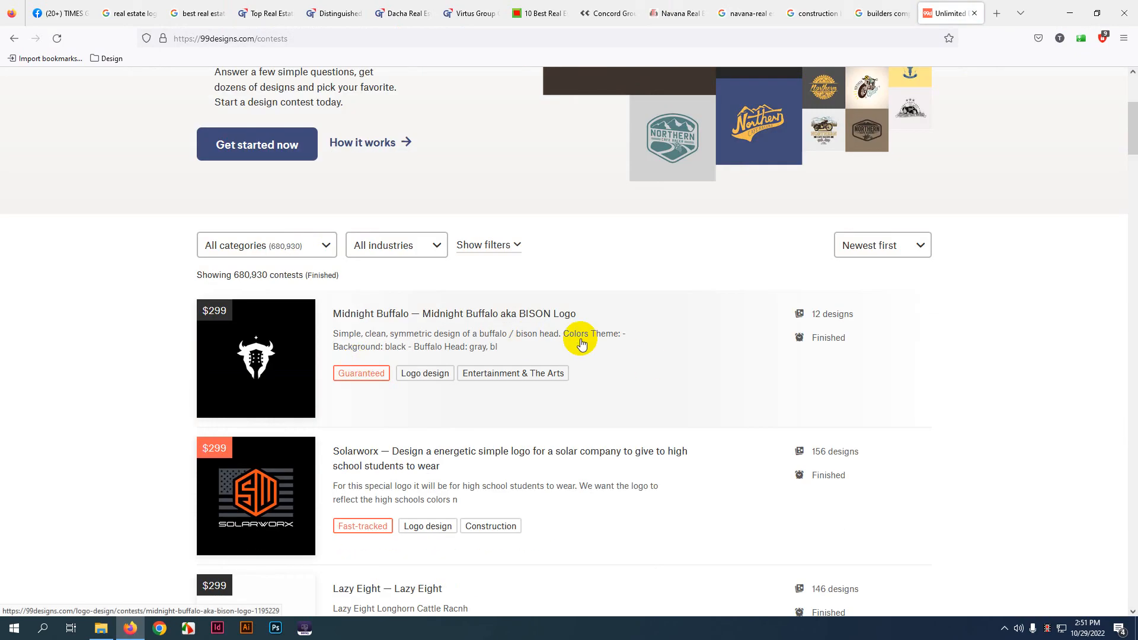
pyautogui.scroll(-2, 533, 335)
pyautogui.scroll(2, 580, 332)
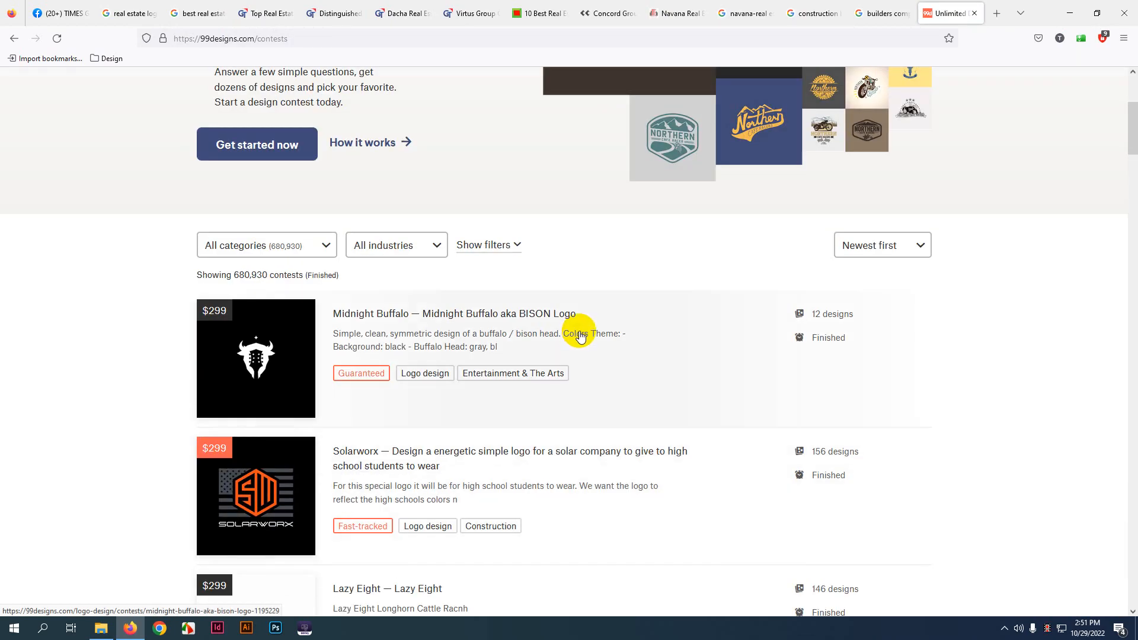
# - Look through the available industries and filter the contests by Real Estate & Mortgage
pyautogui.click(432, 245)
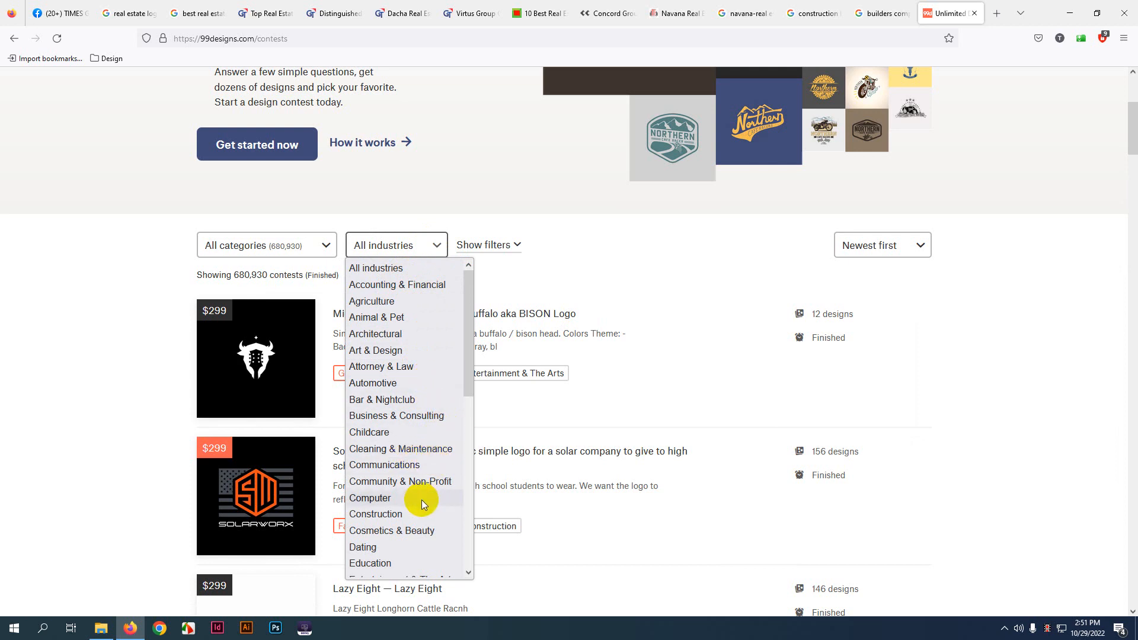
pyautogui.scroll(-5, 420, 501)
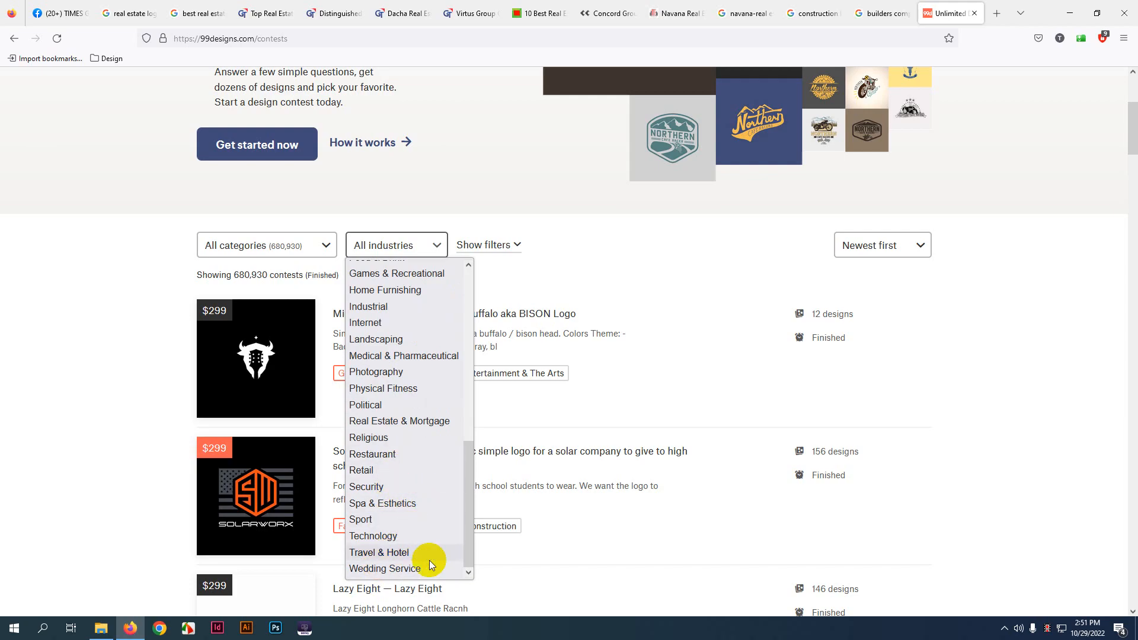
pyautogui.scroll(4, 421, 420)
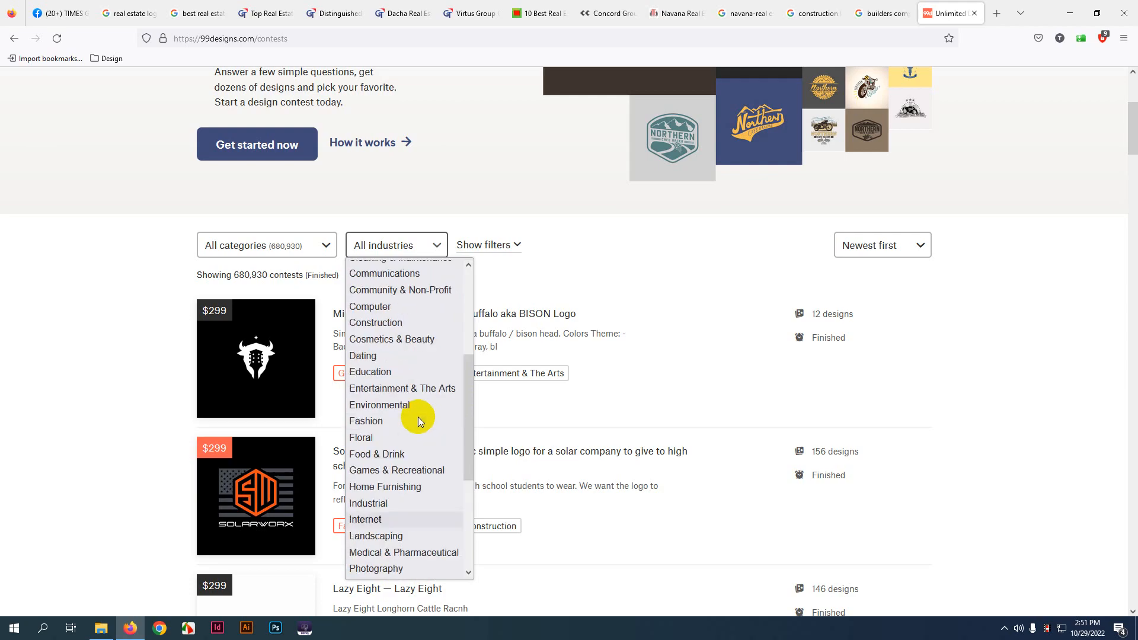
pyautogui.scroll(5, 416, 417)
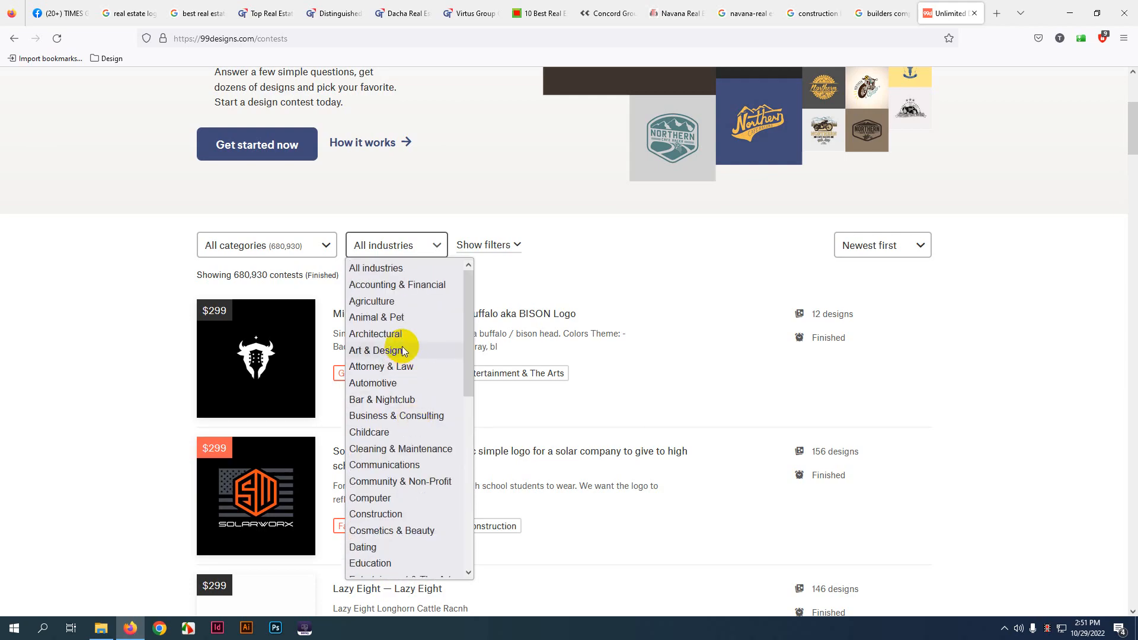
pyautogui.scroll(-6, 406, 475)
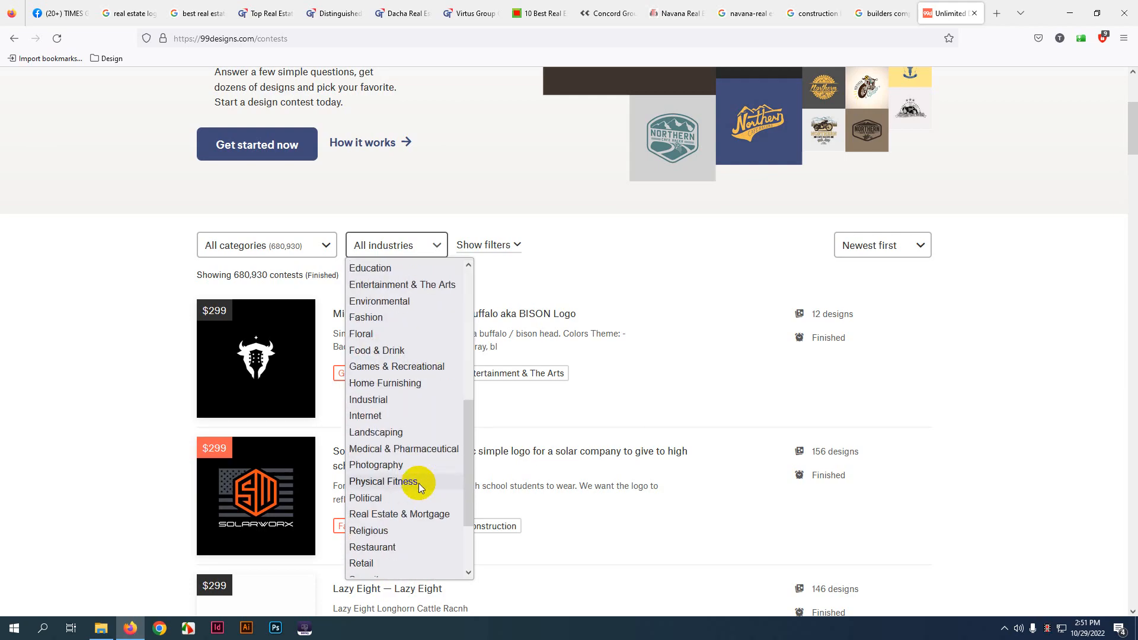
pyautogui.click(404, 515)
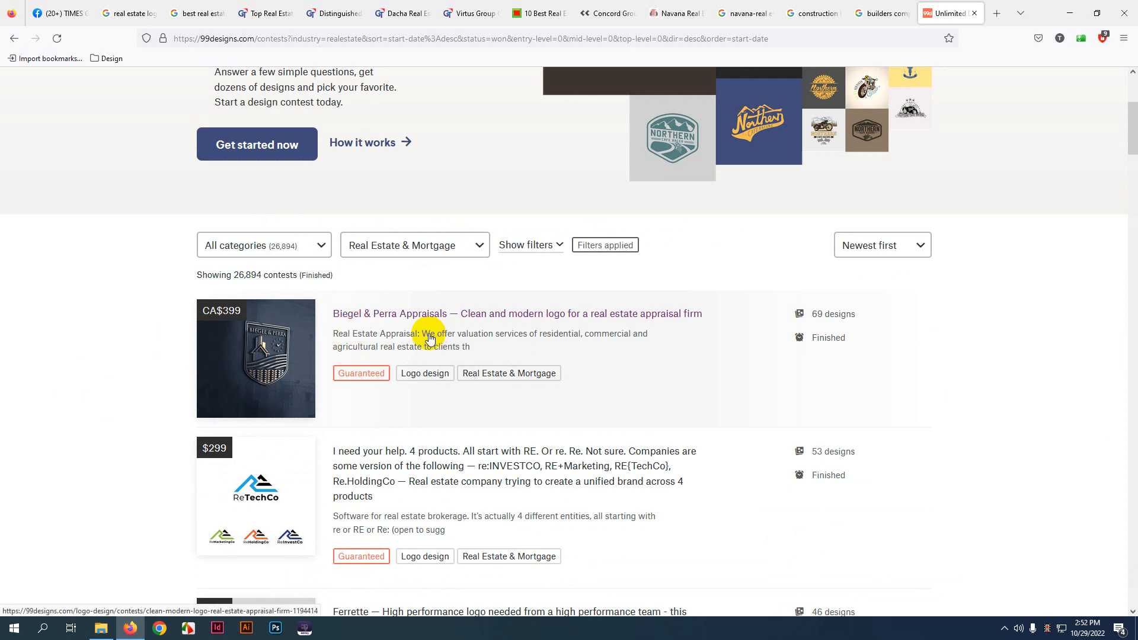
# - Open the Biegel & Perra Appraisals logo contest in a new tab and switch to it
pyautogui.rightClick(297, 331)
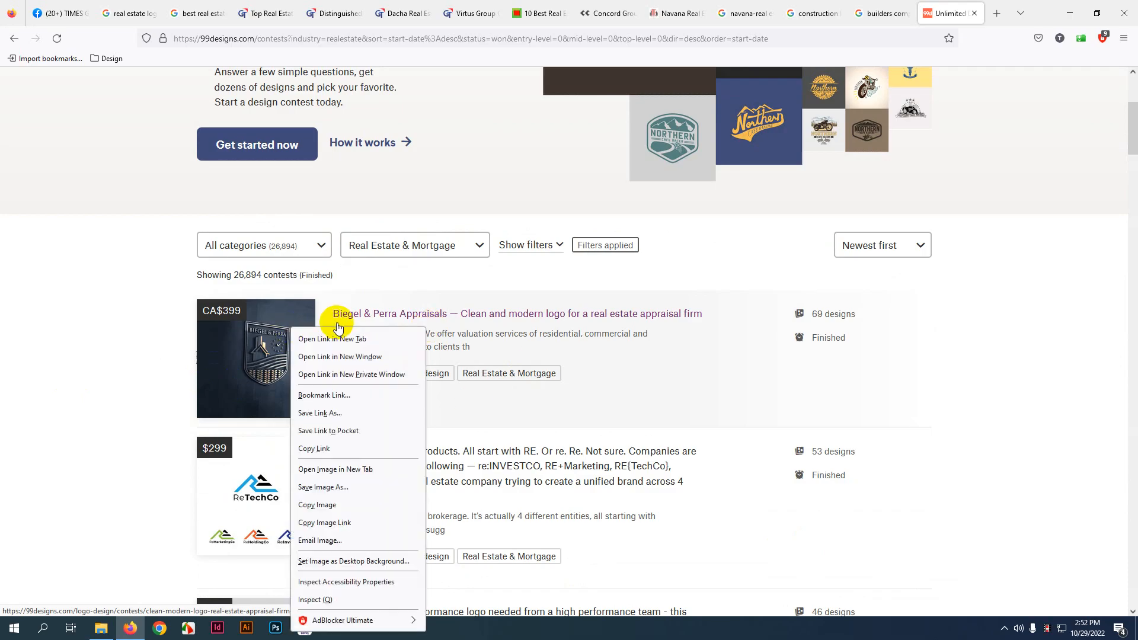
pyautogui.click(323, 338)
pyautogui.click(955, 13)
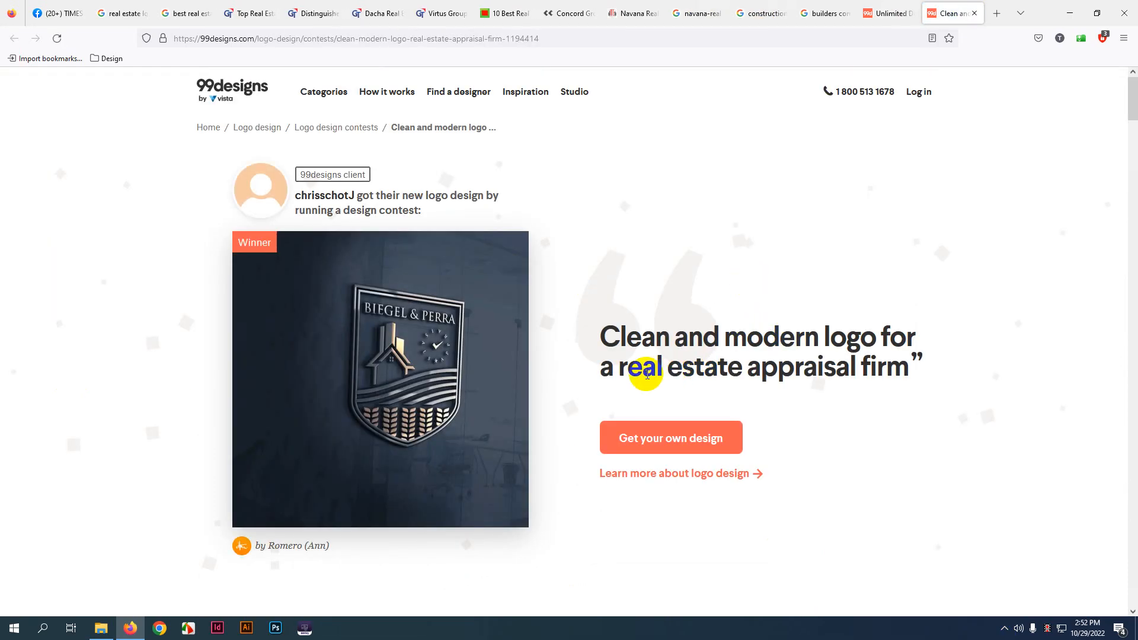
# - Read the contest title about a clean and modern logo for a real estate appraisal firm alongside its winning design
pyautogui.moveTo(655, 375); pyautogui.dragTo(830, 373)
pyautogui.click(861, 373)
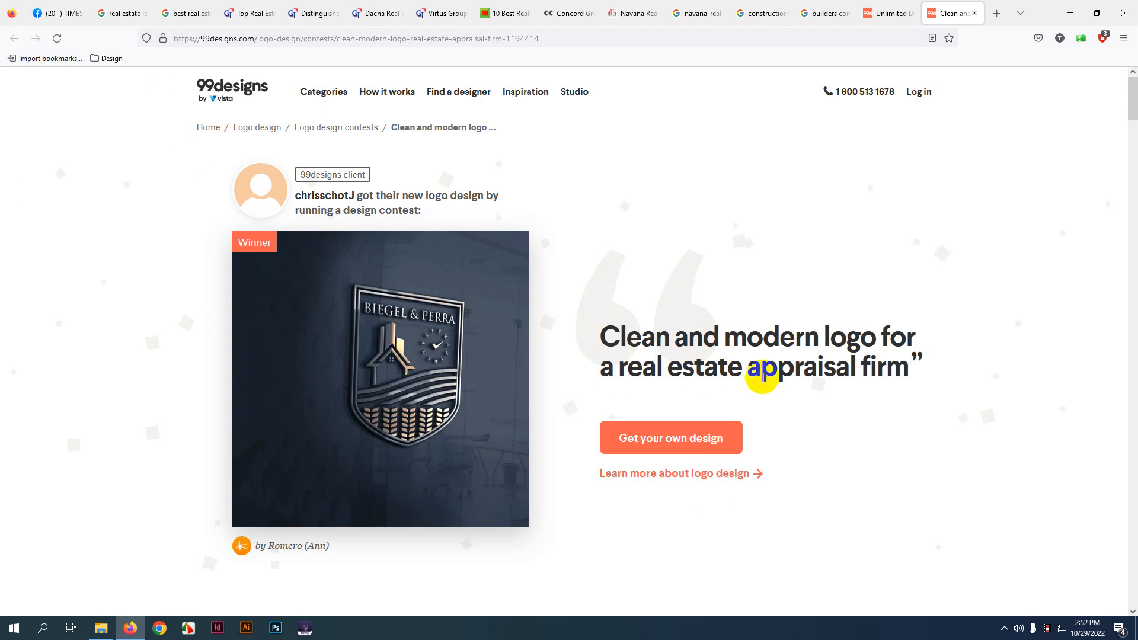
pyautogui.scroll(-3, 762, 377)
pyautogui.scroll(3, 763, 377)
pyautogui.scroll(-3, 694, 343)
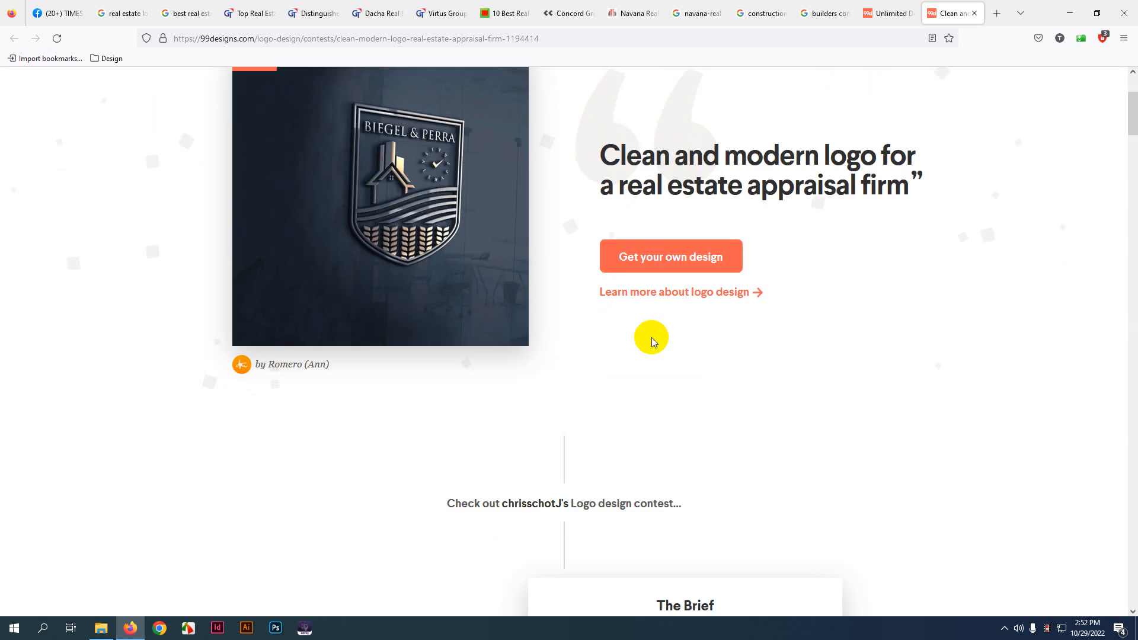
pyautogui.scroll(3, 584, 299)
pyautogui.moveTo(614, 339); pyautogui.dragTo(676, 400)
pyautogui.click(673, 395)
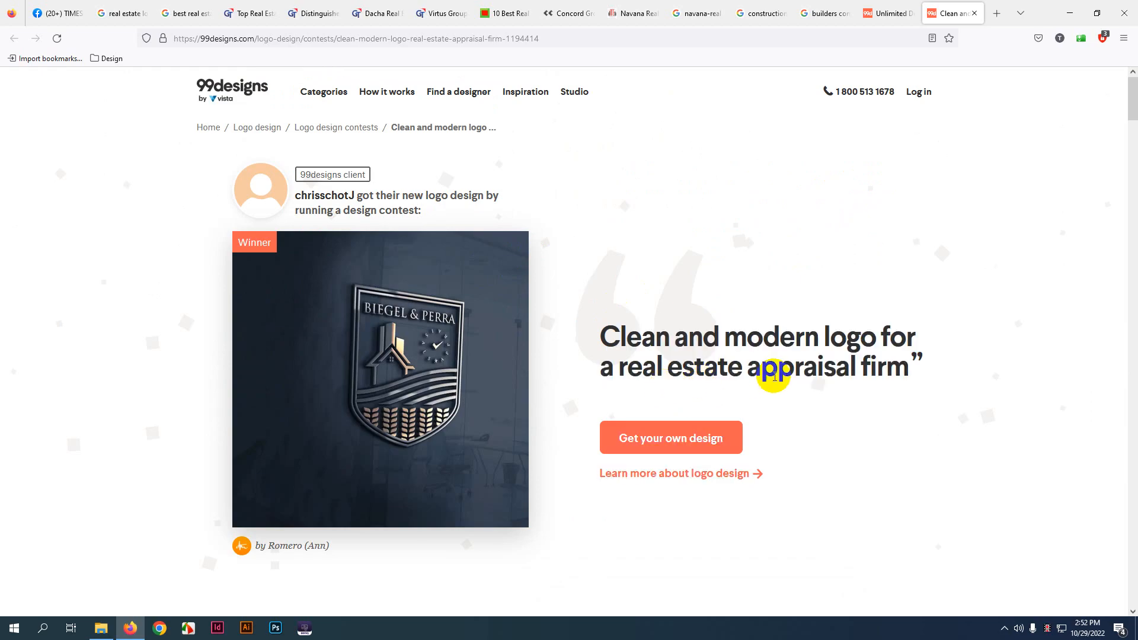
# - Review the first page of the contest brief, covering the industry and the design inspiration logos
pyautogui.scroll(-8, 772, 375)
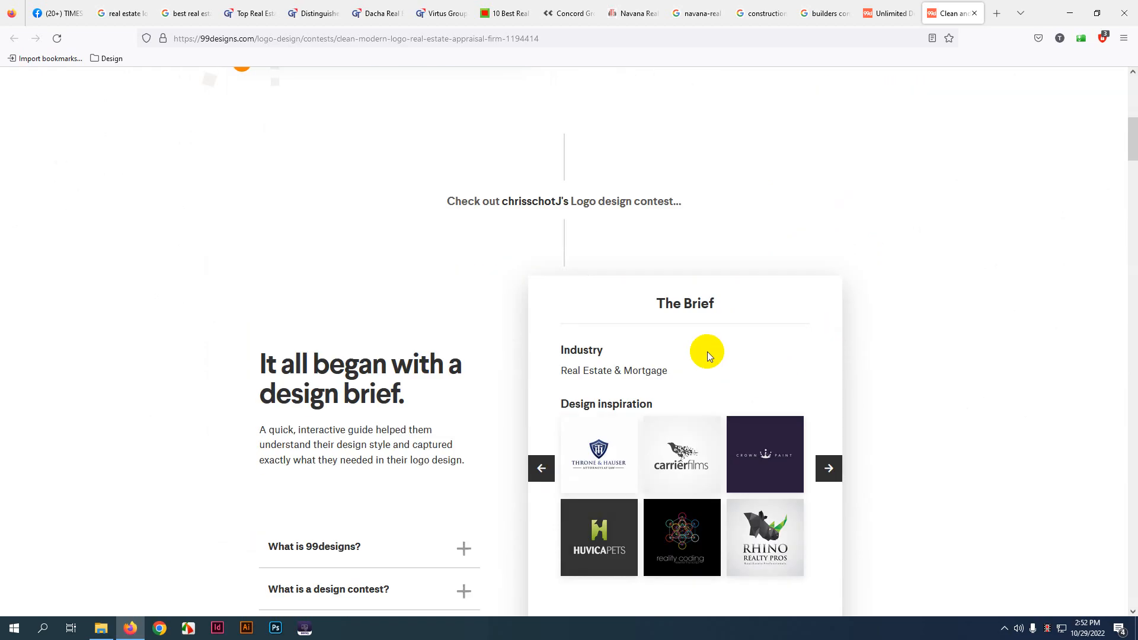
pyautogui.moveTo(656, 303); pyautogui.dragTo(718, 304)
pyautogui.click(672, 300)
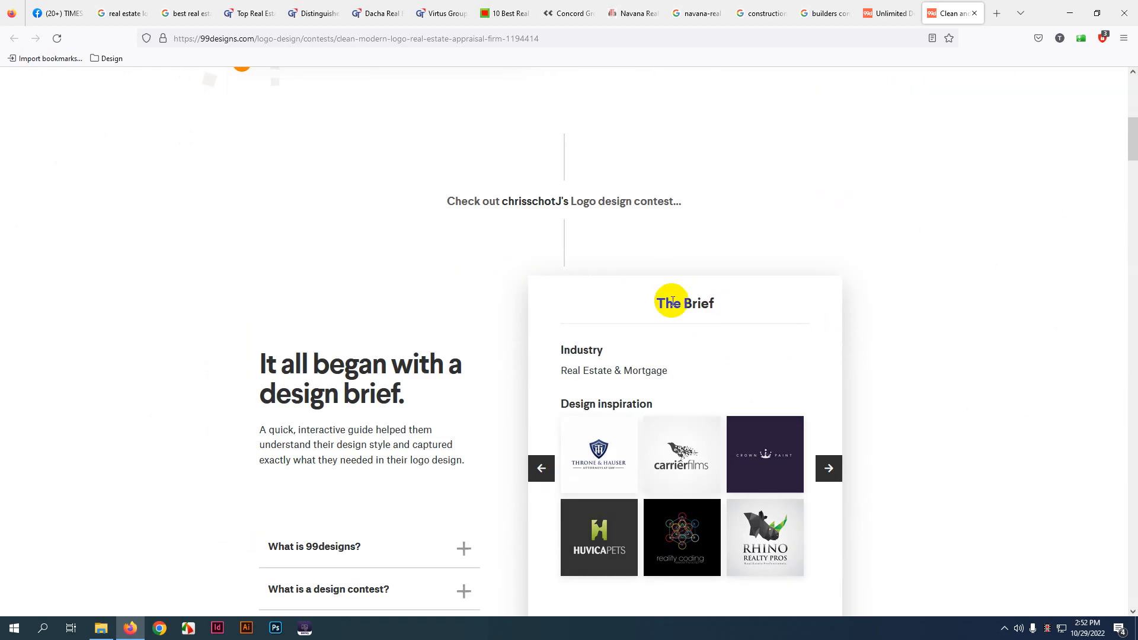
pyautogui.scroll(6, 669, 301)
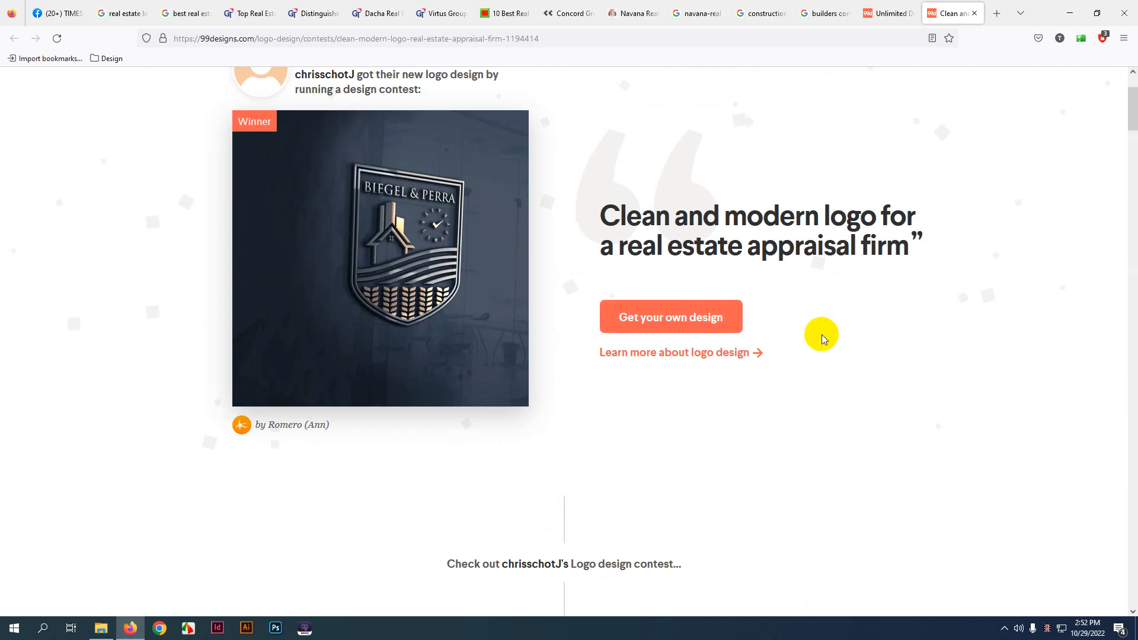
pyautogui.scroll(-2, 822, 335)
pyautogui.scroll(-4, 821, 334)
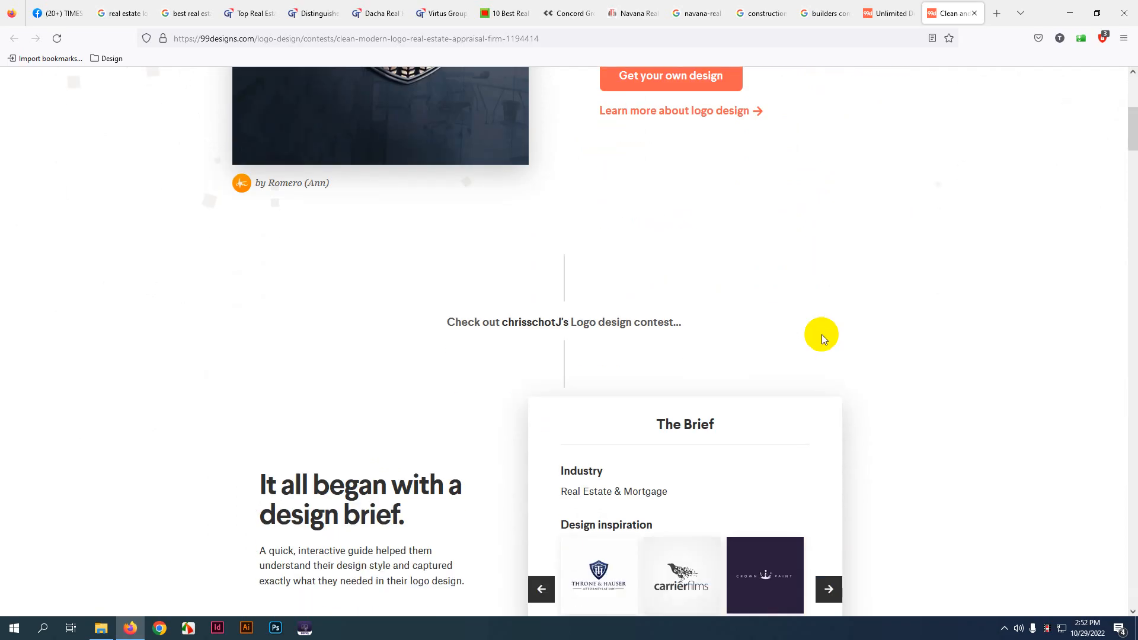
pyautogui.scroll(5, 623, 372)
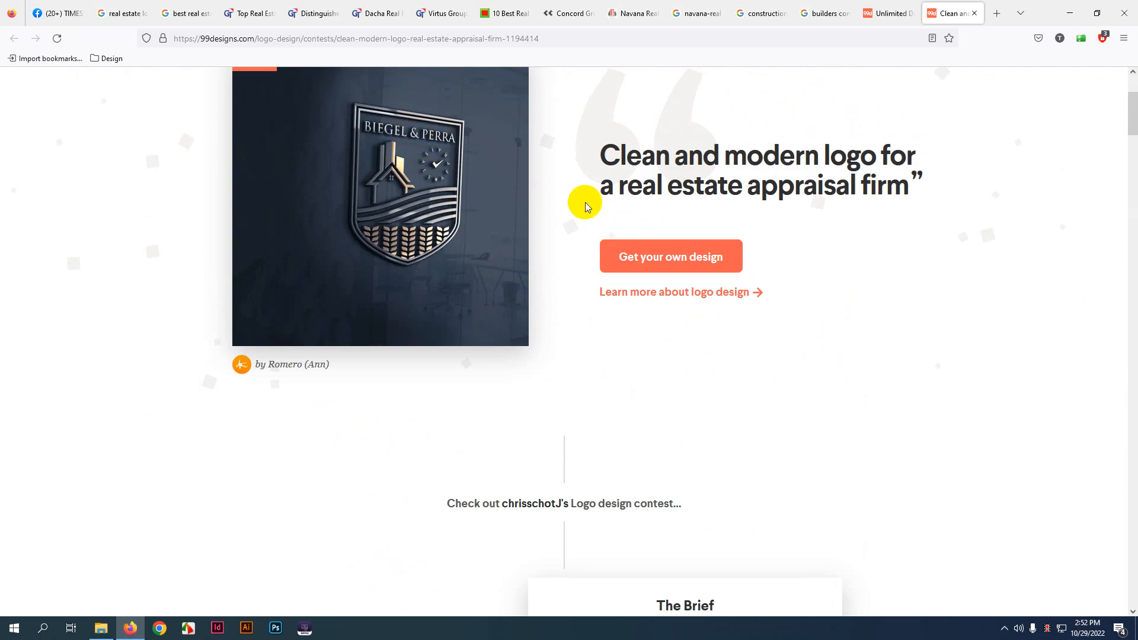
pyautogui.scroll(-7, 667, 268)
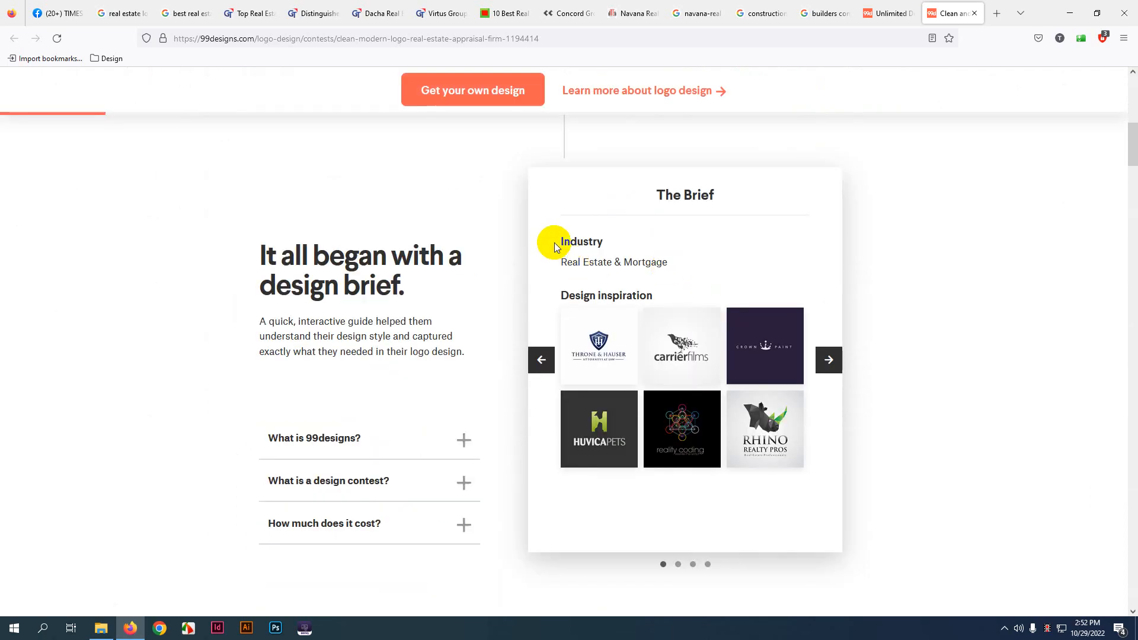
pyautogui.doubleClick(555, 247)
pyautogui.moveTo(561, 262); pyautogui.dragTo(679, 268)
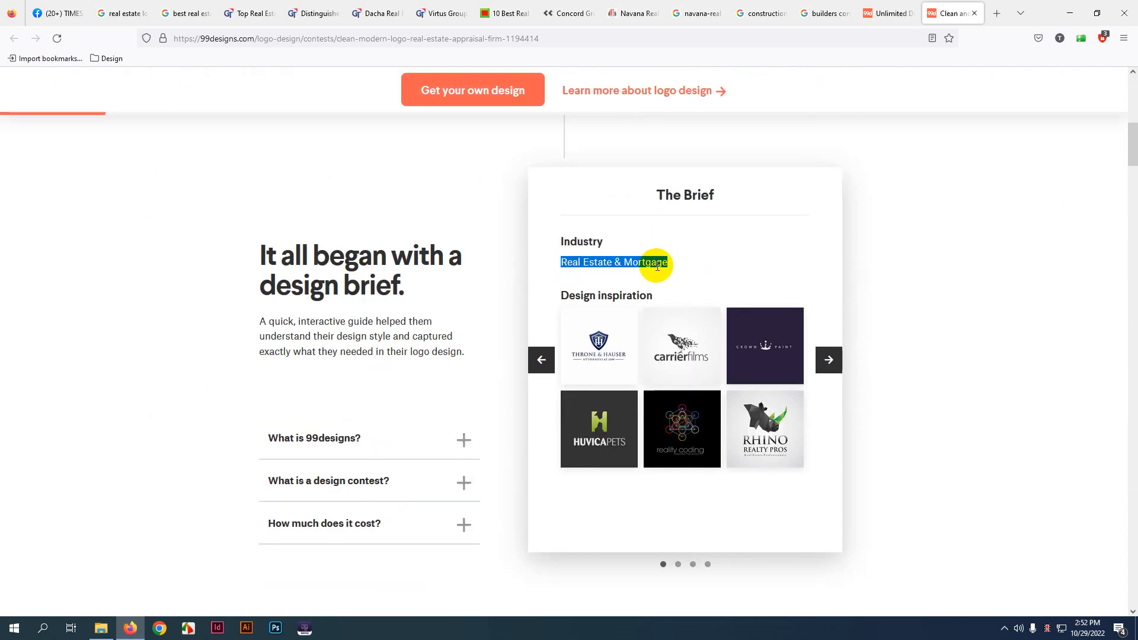
pyautogui.click(657, 266)
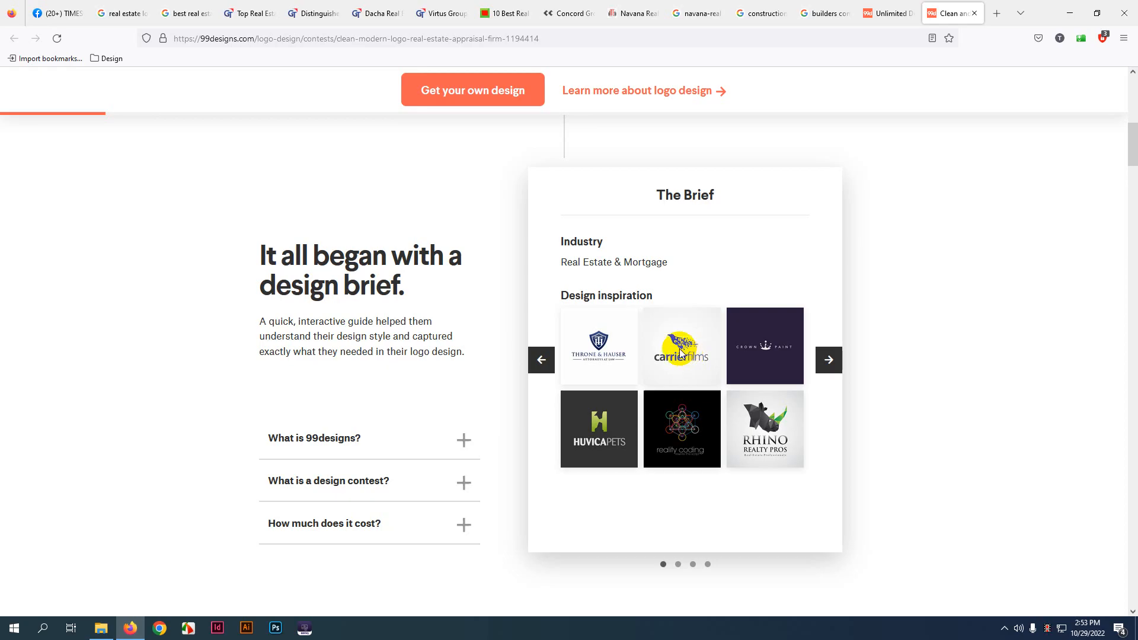
# - Advance through the brief's About us and Color inspiration page to Design style, and examine its style sliders
pyautogui.click(827, 360)
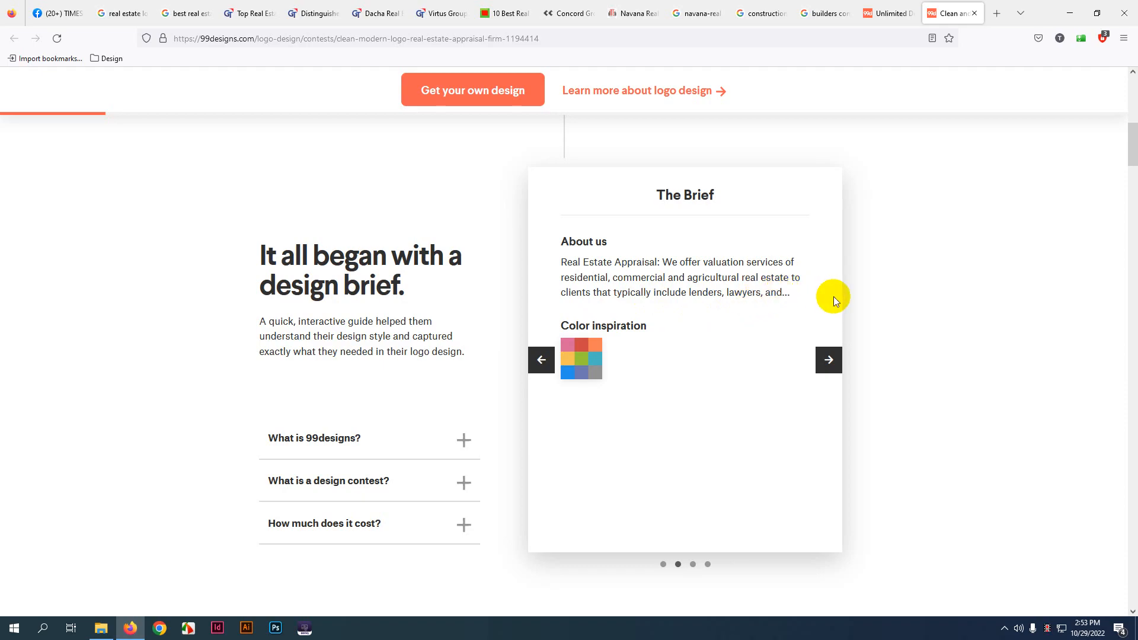
pyautogui.click(829, 360)
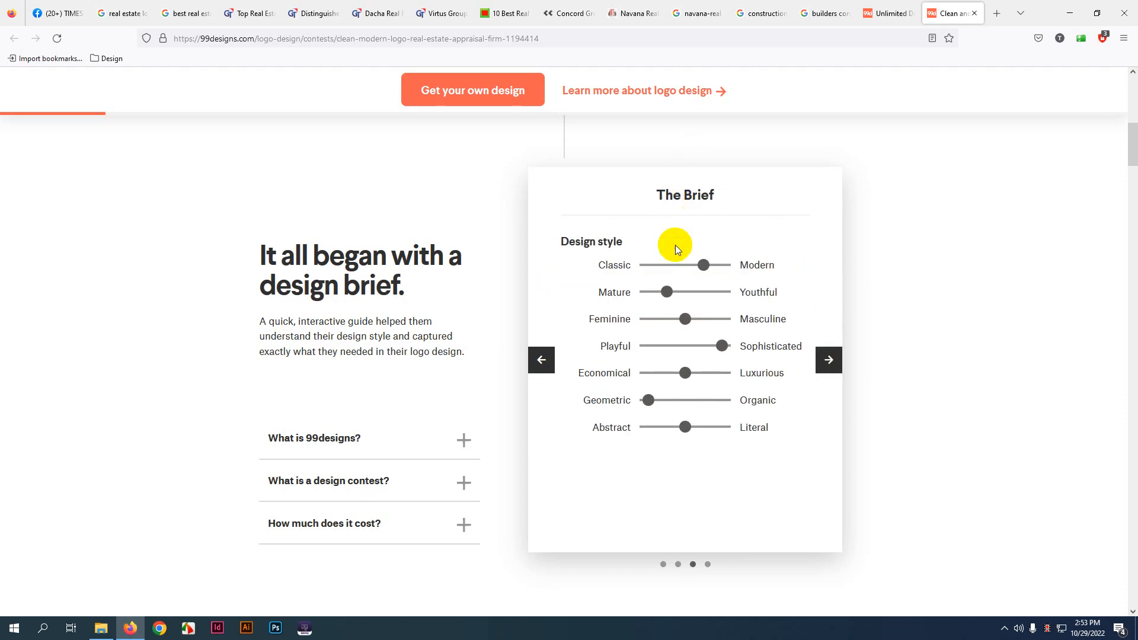
pyautogui.moveTo(704, 265); pyautogui.dragTo(818, 264)
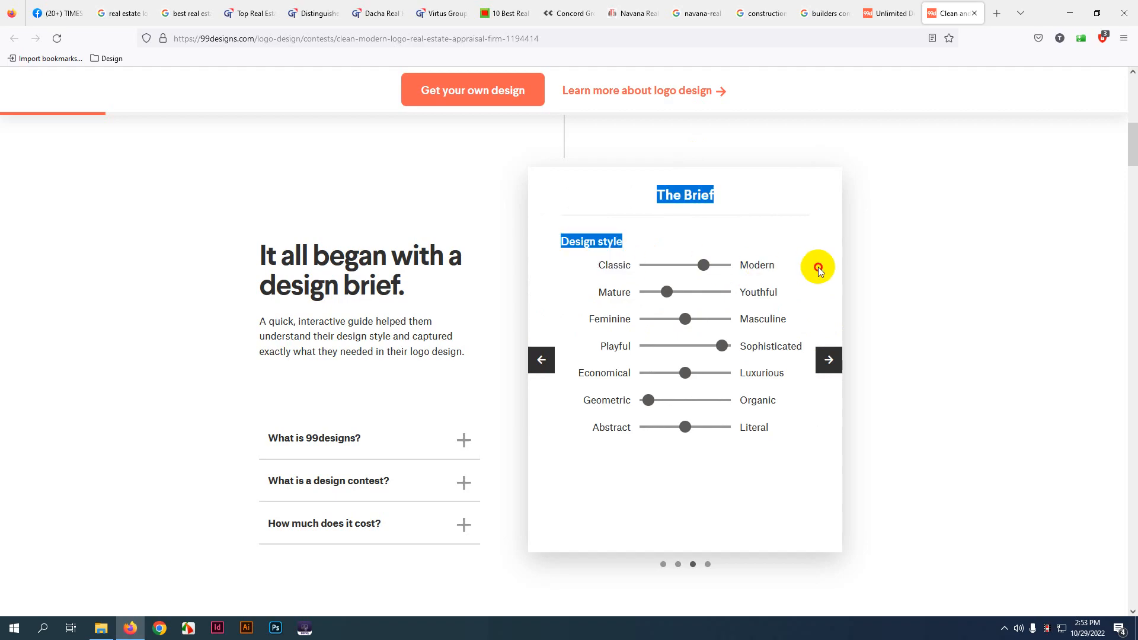
pyautogui.click(818, 264)
pyautogui.moveTo(595, 293); pyautogui.dragTo(780, 301)
pyautogui.click(774, 298)
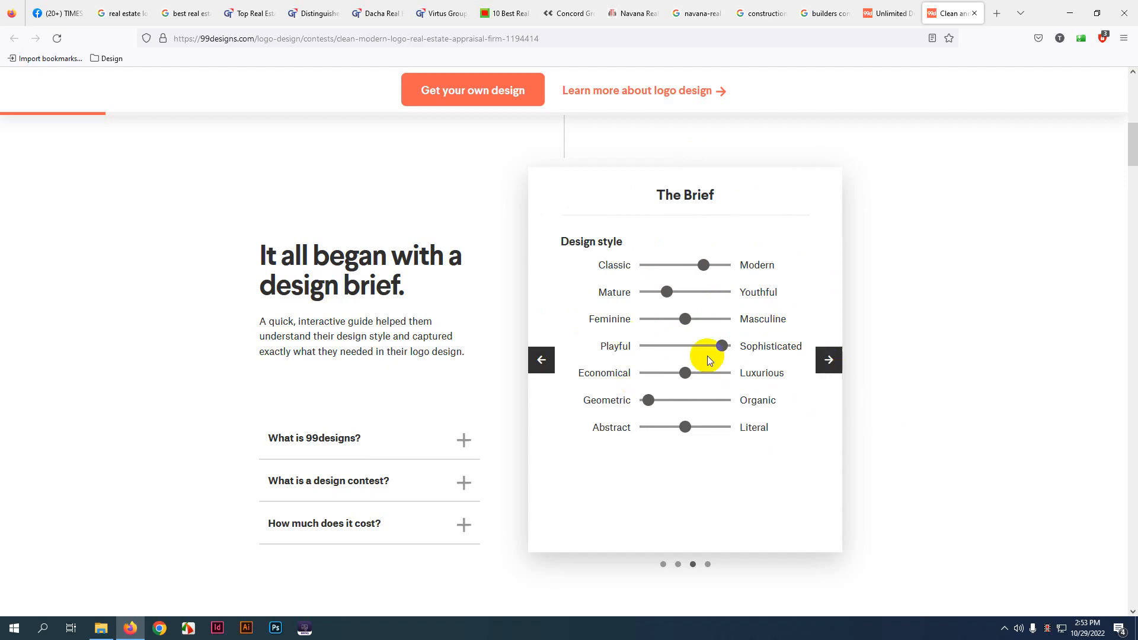
pyautogui.moveTo(653, 220); pyautogui.dragTo(761, 452)
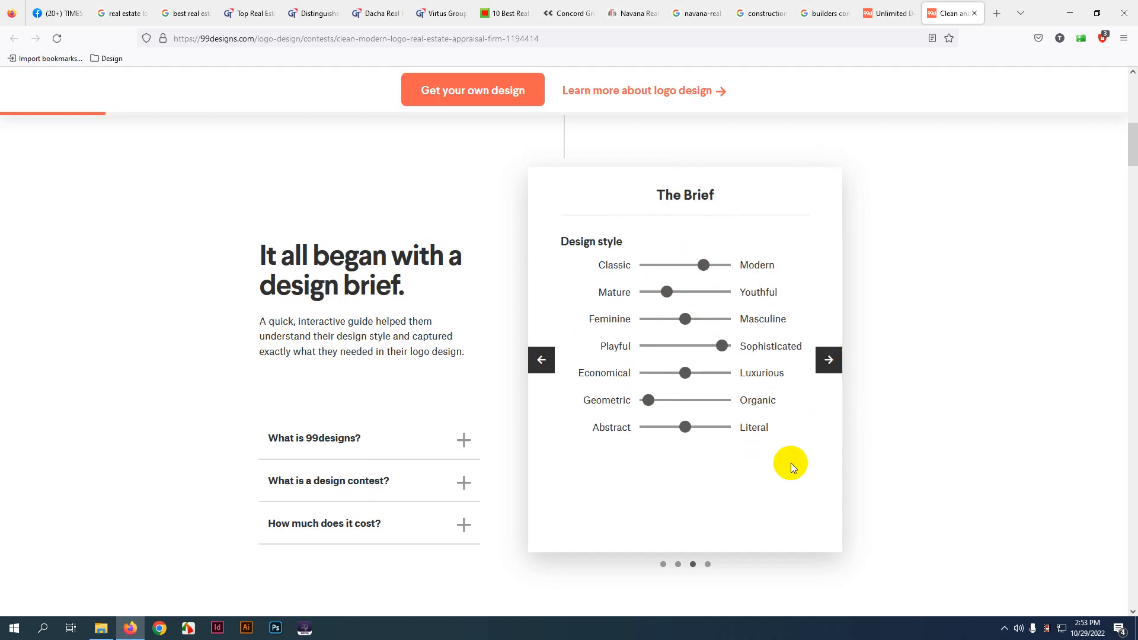
# - Bring up the brief's last page and read its Other notes and File deliverables
pyautogui.click(825, 362)
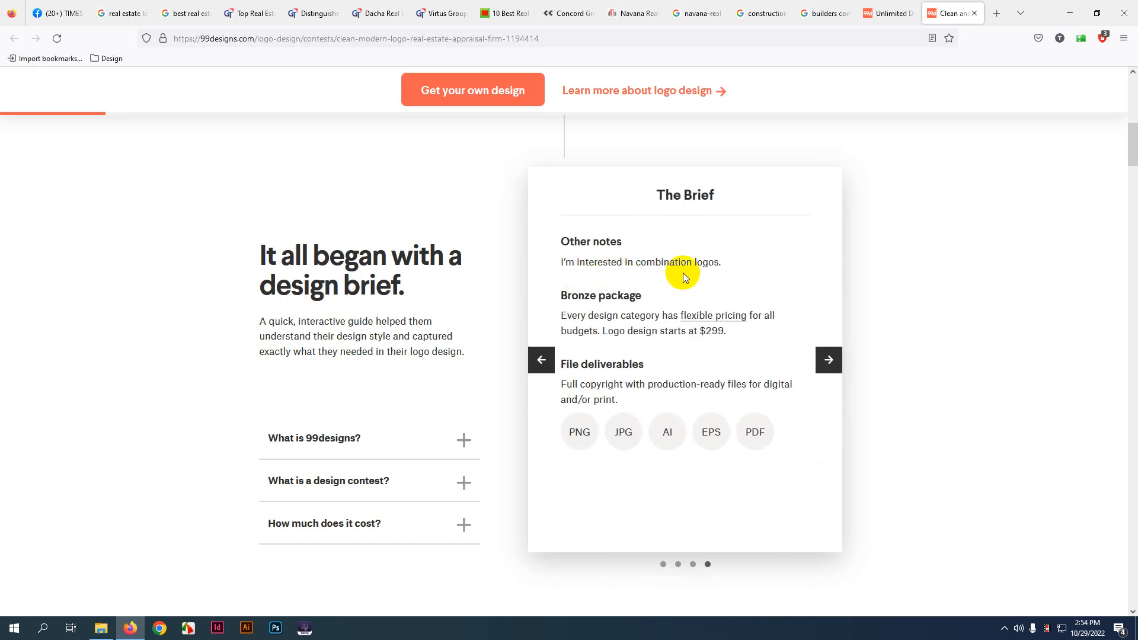
pyautogui.moveTo(559, 262); pyautogui.dragTo(719, 262)
pyautogui.click(729, 269)
pyautogui.moveTo(719, 265); pyautogui.dragTo(564, 268)
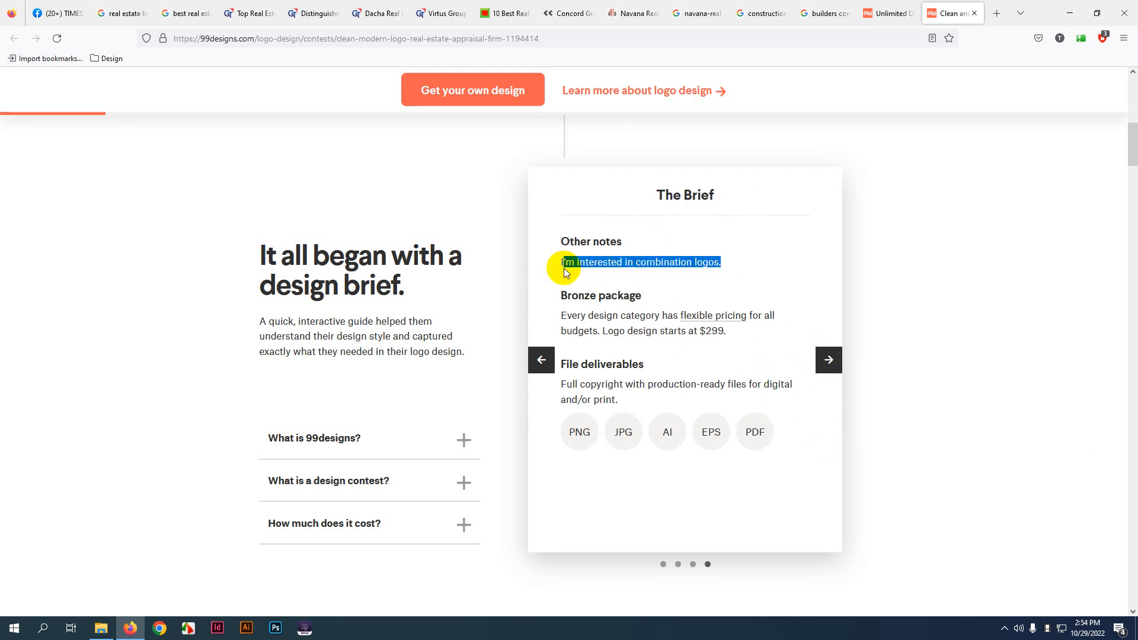
pyautogui.click(684, 269)
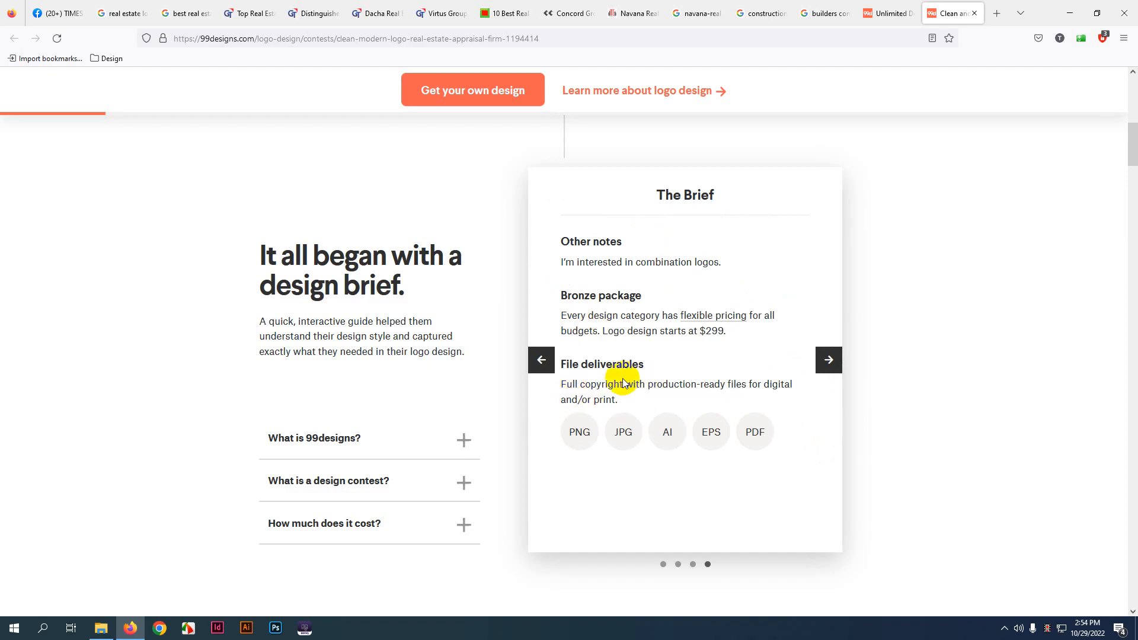
pyautogui.moveTo(557, 450); pyautogui.dragTo(784, 423)
pyautogui.click(648, 479)
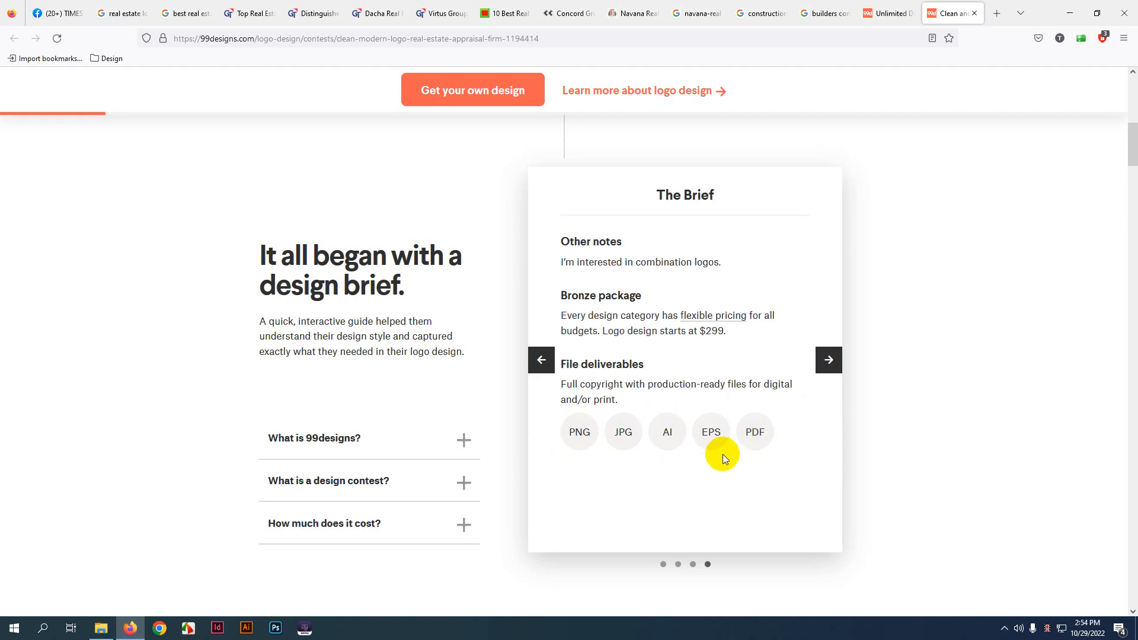
# - Glance at the first submitted designs below the brief and return to the winning Biegel & Perra logo
pyautogui.scroll(-4, 723, 454)
pyautogui.scroll(-3, 521, 435)
pyautogui.scroll(3, 520, 438)
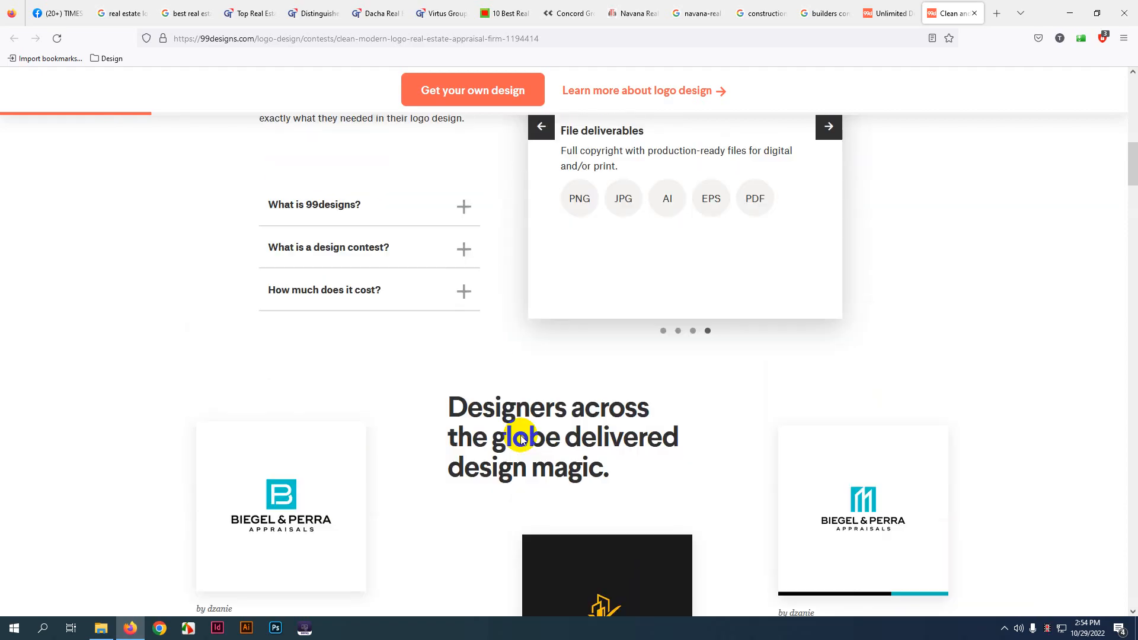
pyautogui.scroll(12, 520, 439)
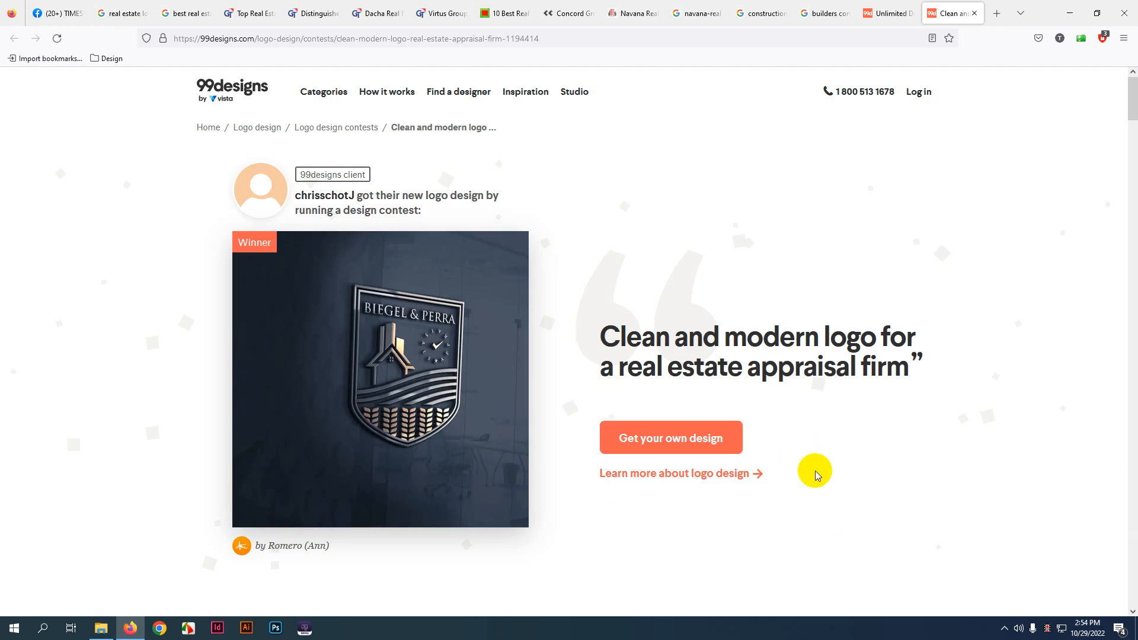
# - Go down past the brief and examine the contest's numbers of design entries, designers and winners
pyautogui.scroll(-2, 678, 347)
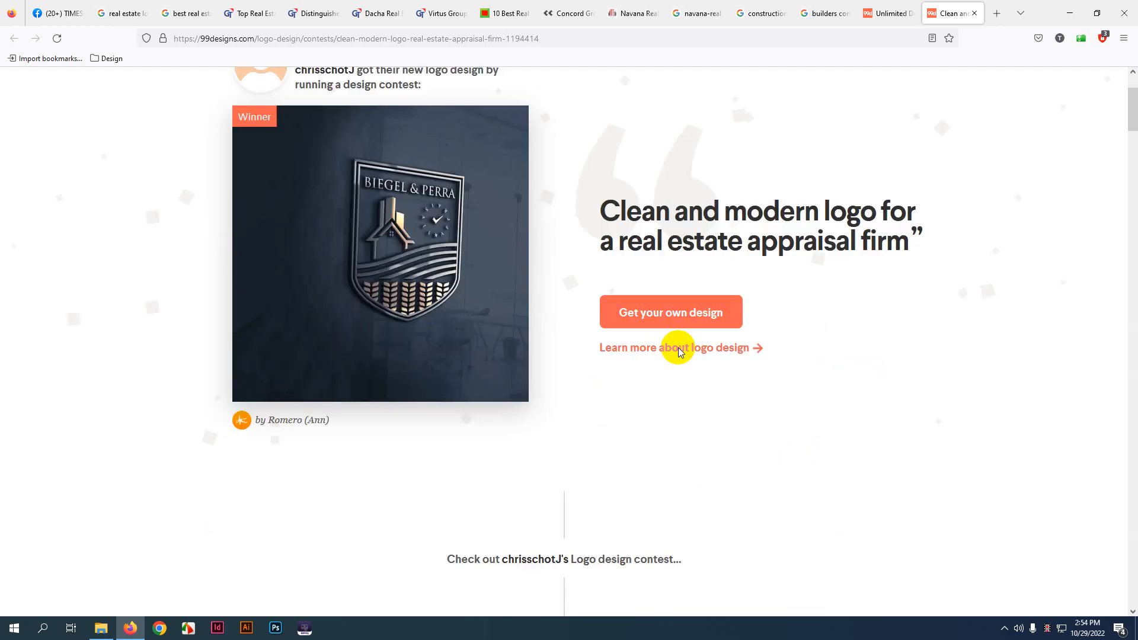
pyautogui.scroll(-10, 678, 348)
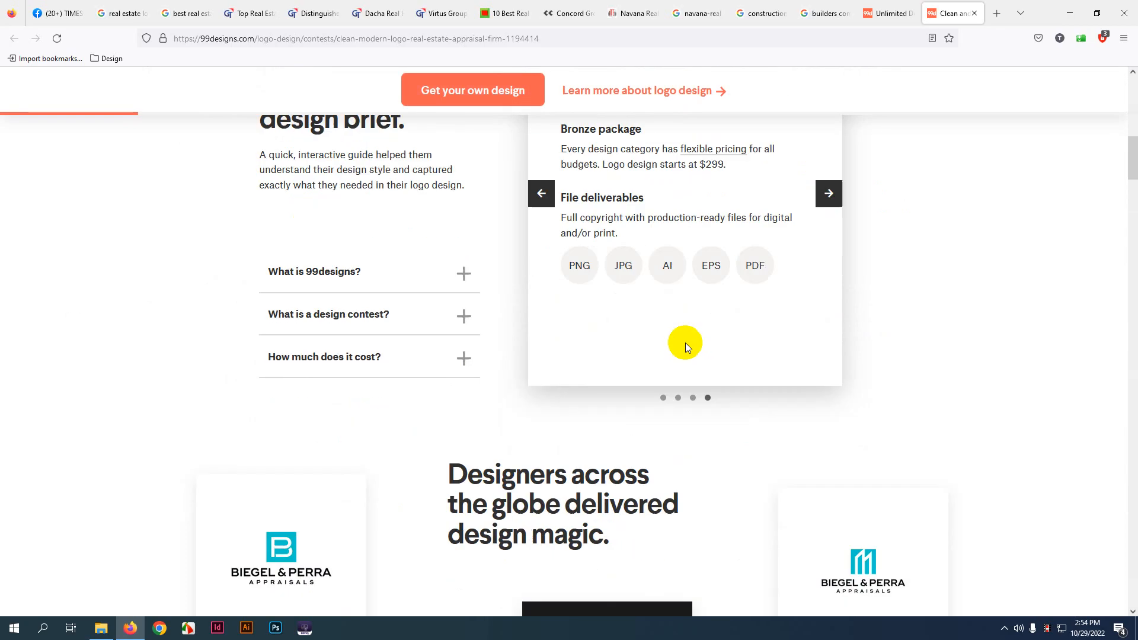
pyautogui.scroll(-4, 676, 342)
pyautogui.scroll(-4, 421, 342)
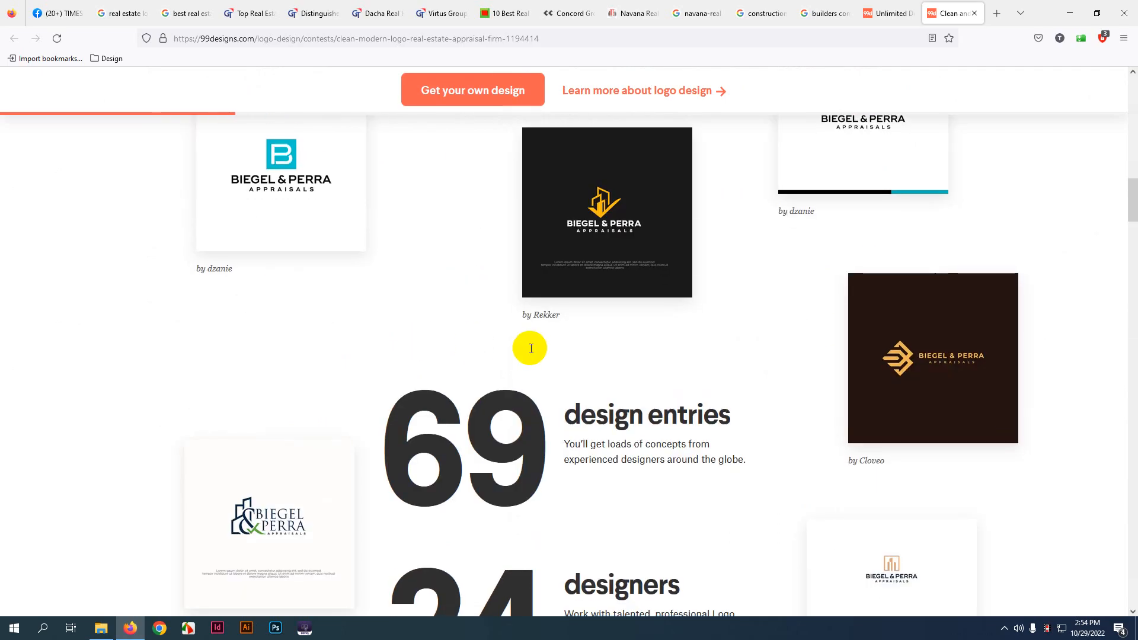
pyautogui.scroll(-2, 531, 349)
pyautogui.scroll(-2, 483, 458)
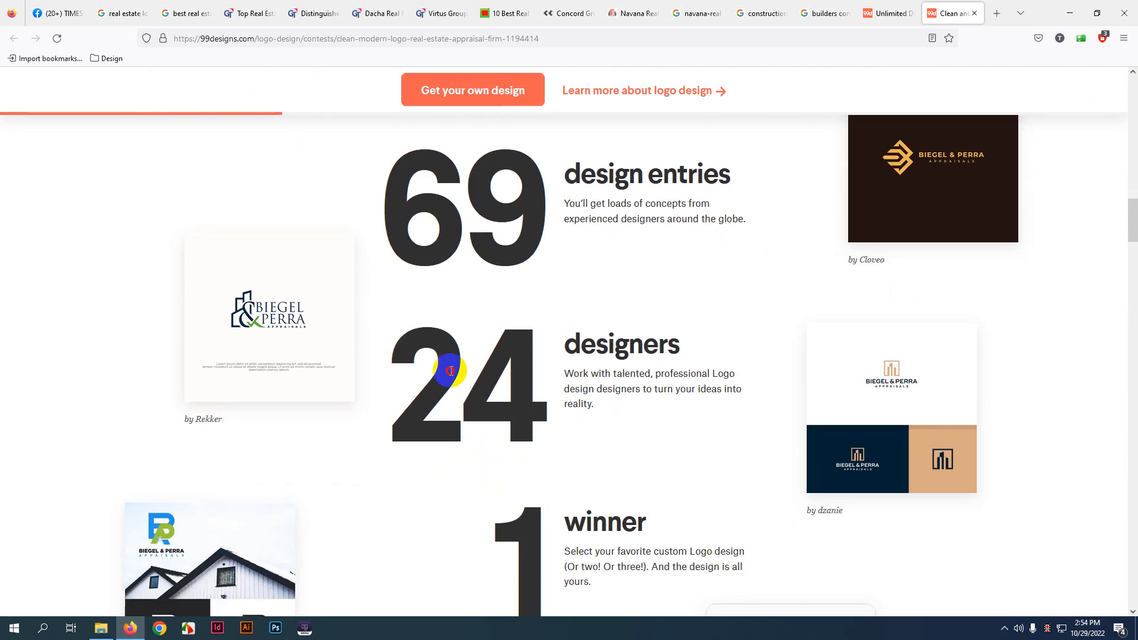
pyautogui.moveTo(450, 371); pyautogui.dragTo(532, 371)
pyautogui.click(461, 399)
pyautogui.moveTo(413, 202); pyautogui.dragTo(521, 249)
pyautogui.click(521, 253)
pyautogui.scroll(3, 487, 380)
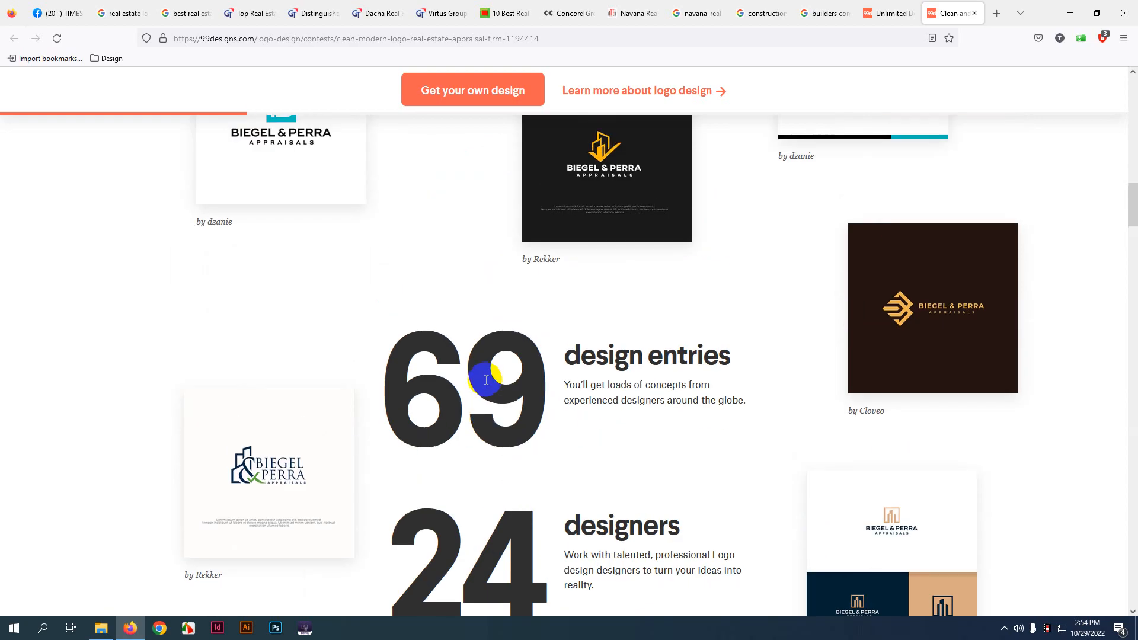
pyautogui.scroll(-5, 503, 397)
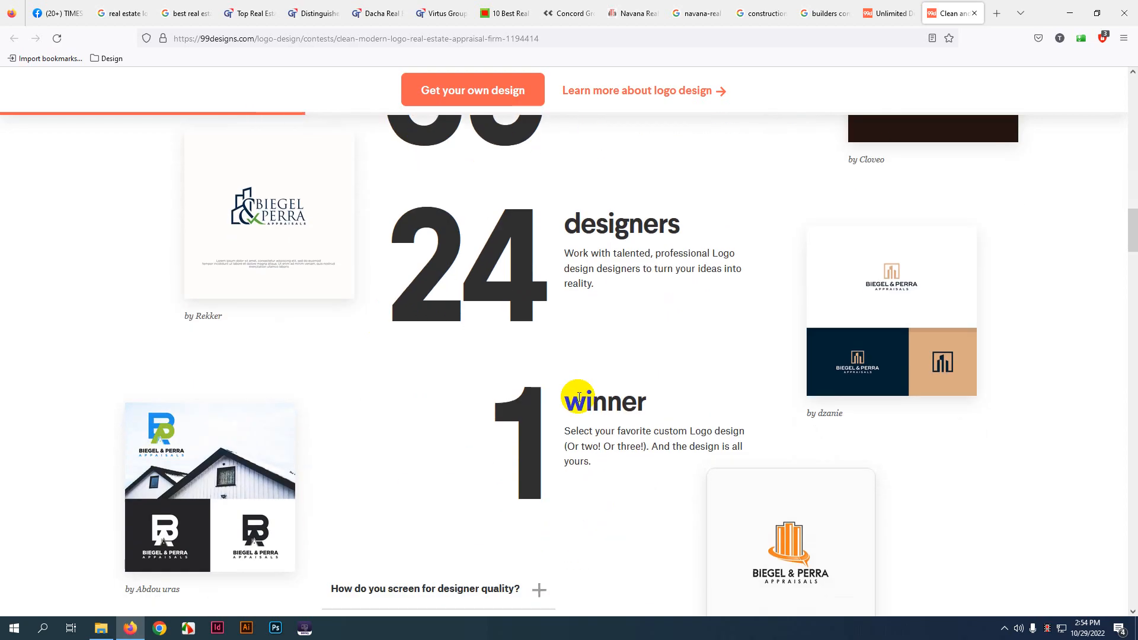
pyautogui.doubleClick(517, 409)
pyautogui.click(516, 408)
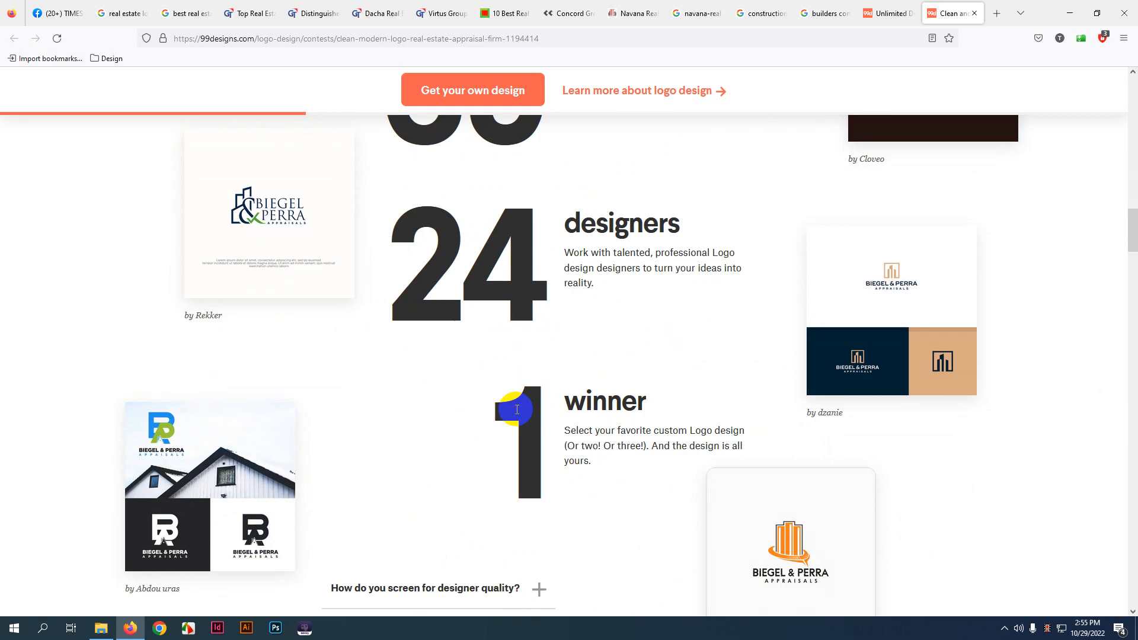
# - Revisit the brief's Other notes about combination logos and go back down to the first submitted designs
pyautogui.scroll(3, 557, 399)
pyautogui.scroll(6, 895, 417)
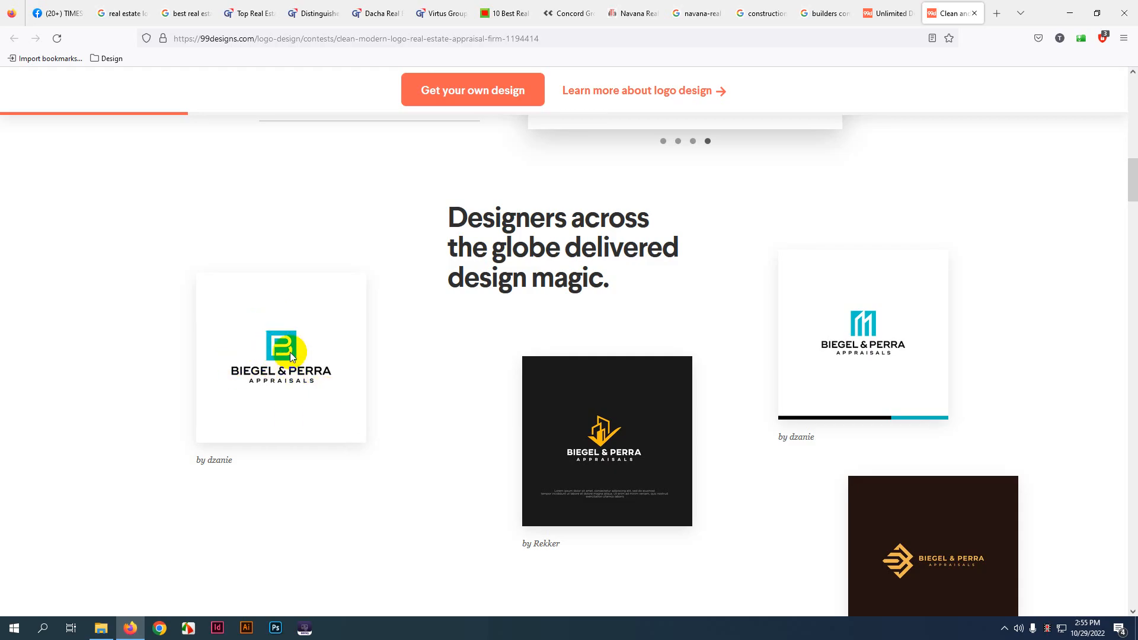
pyautogui.scroll(8, 374, 340)
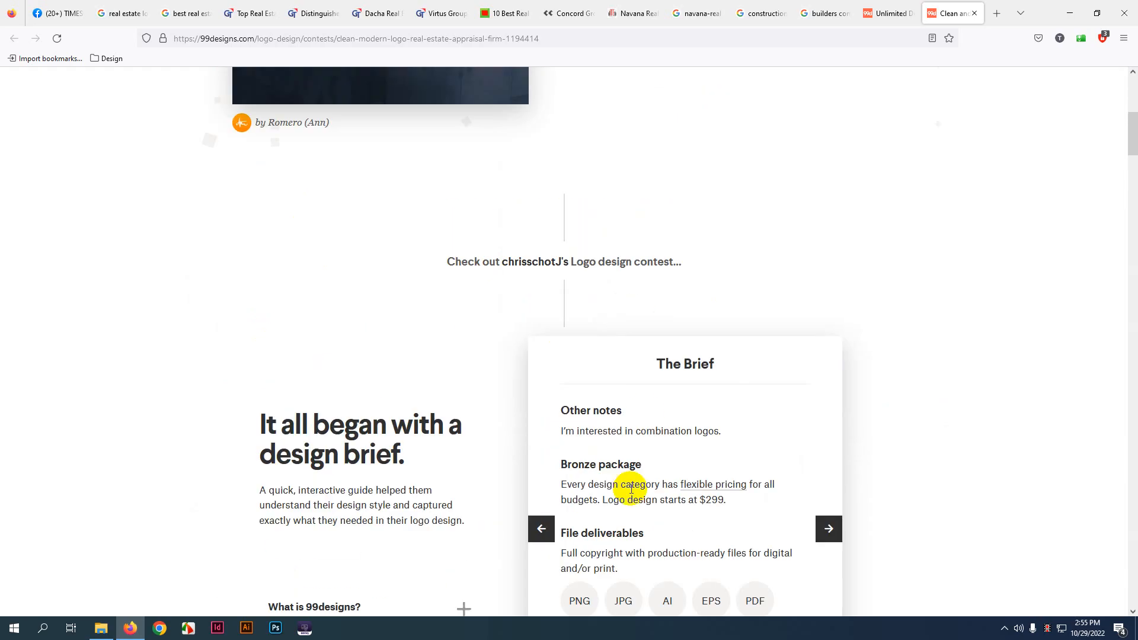
pyautogui.moveTo(559, 445); pyautogui.dragTo(705, 432)
pyautogui.click(701, 432)
pyautogui.scroll(-10, 694, 431)
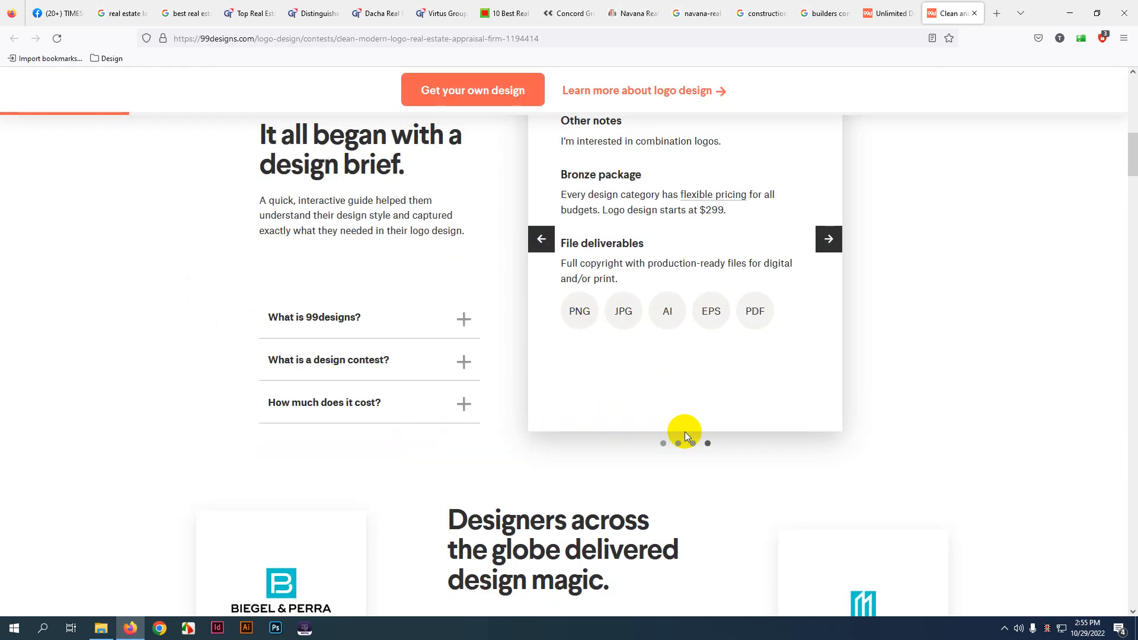
pyautogui.click(617, 314)
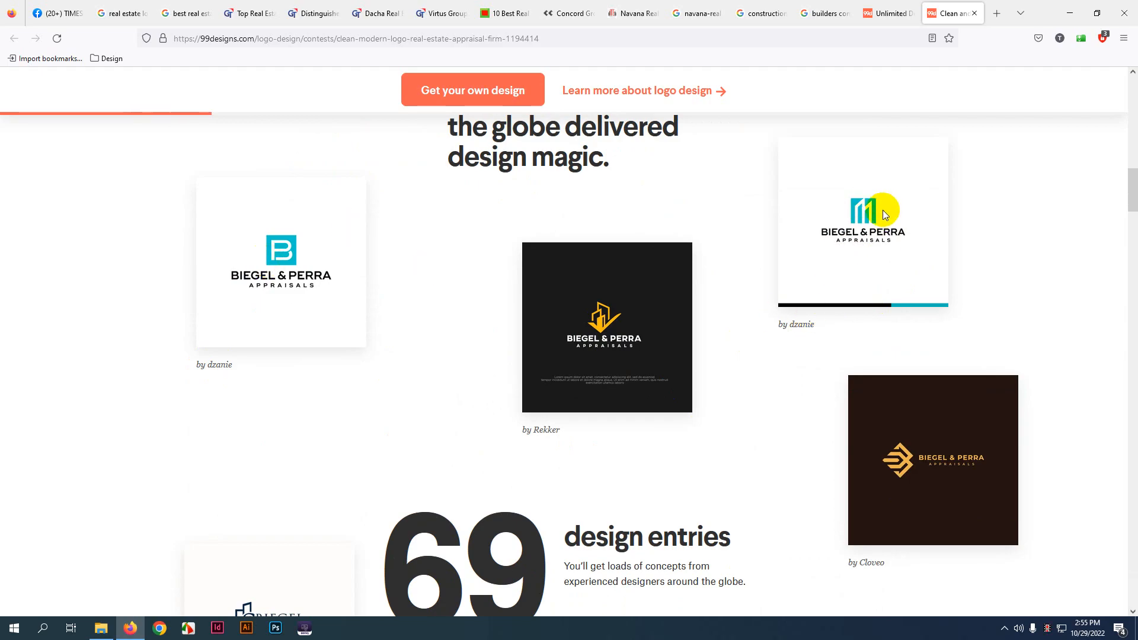
# - Compare the Biegel & Perra logo entries shown around the design entries, designers and winner sections
pyautogui.scroll(-2, 827, 303)
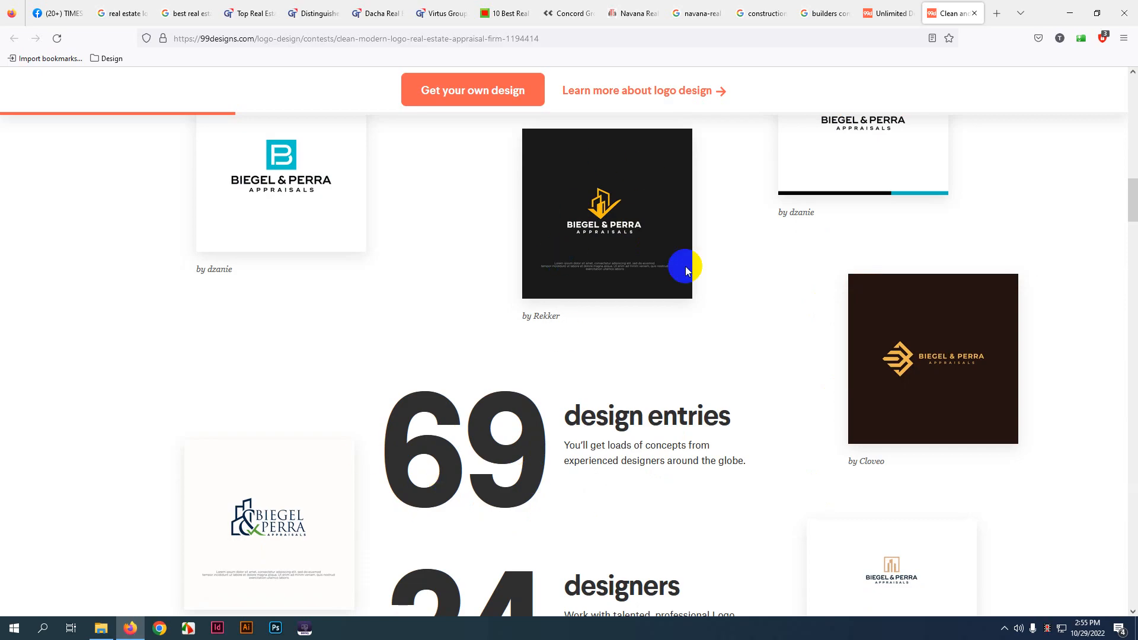
pyautogui.scroll(-1, 949, 377)
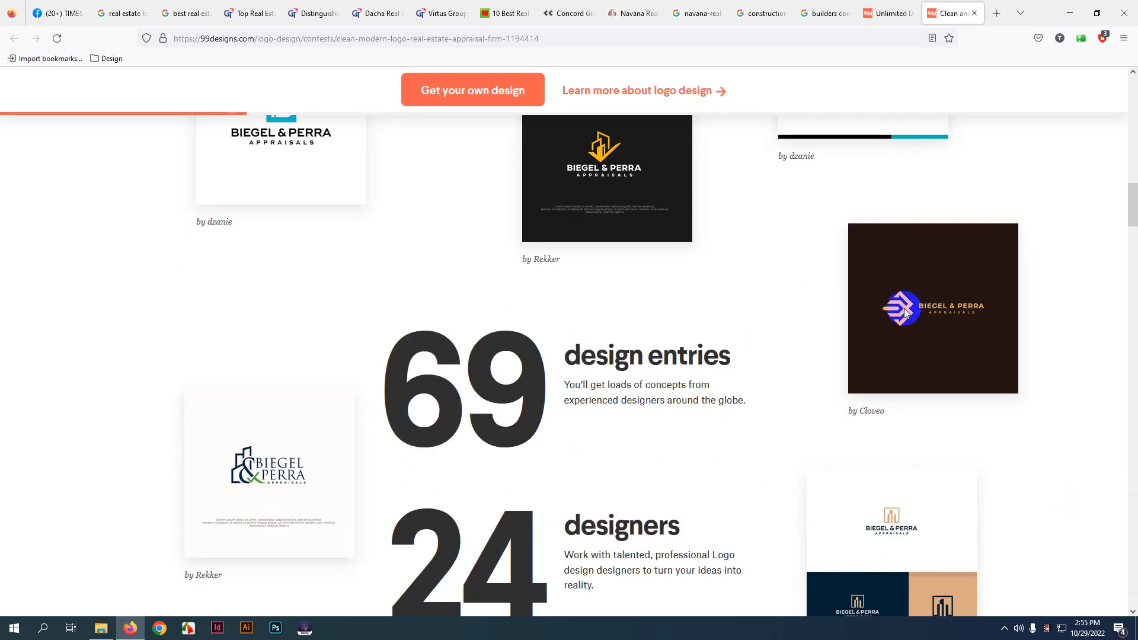
pyautogui.scroll(3, 607, 208)
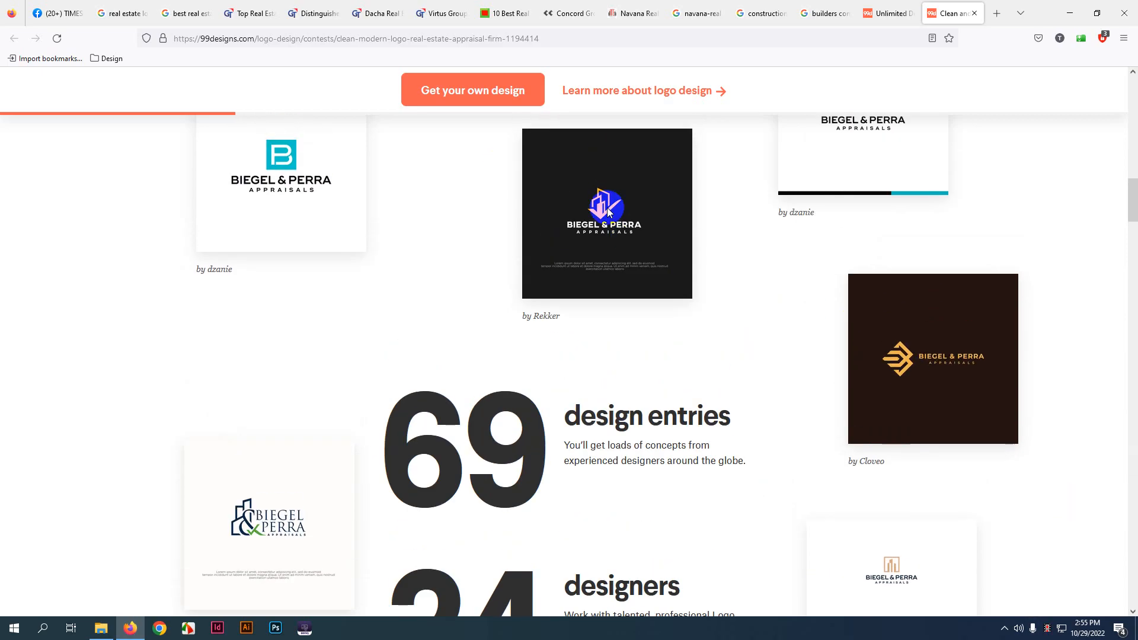
pyautogui.scroll(-6, 579, 256)
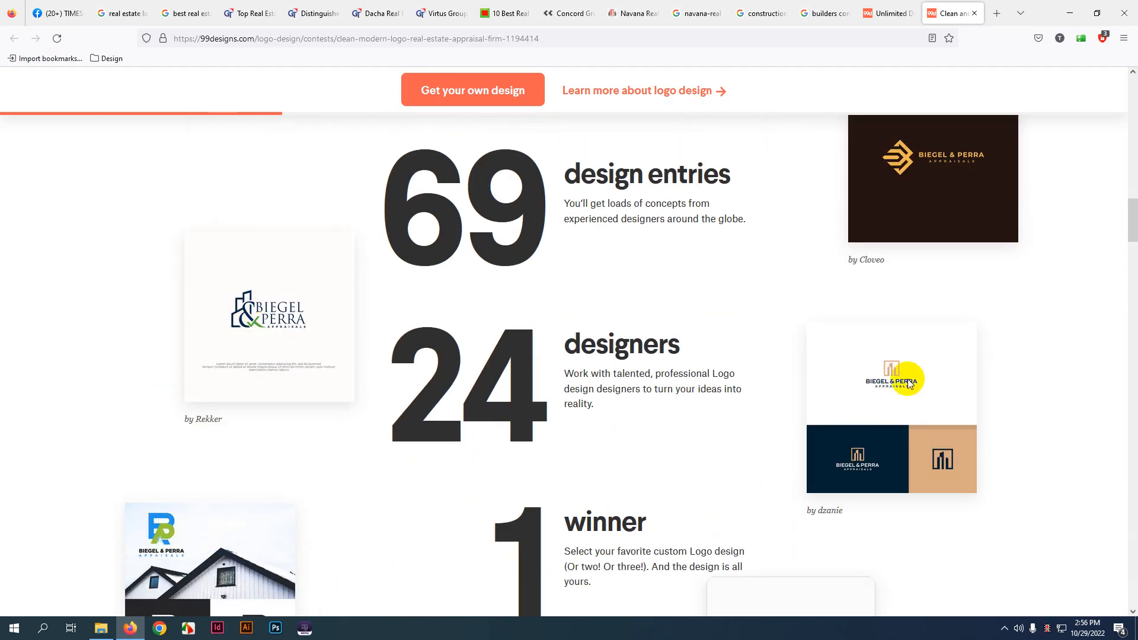
pyautogui.scroll(-2, 650, 390)
pyautogui.scroll(-2, 650, 390)
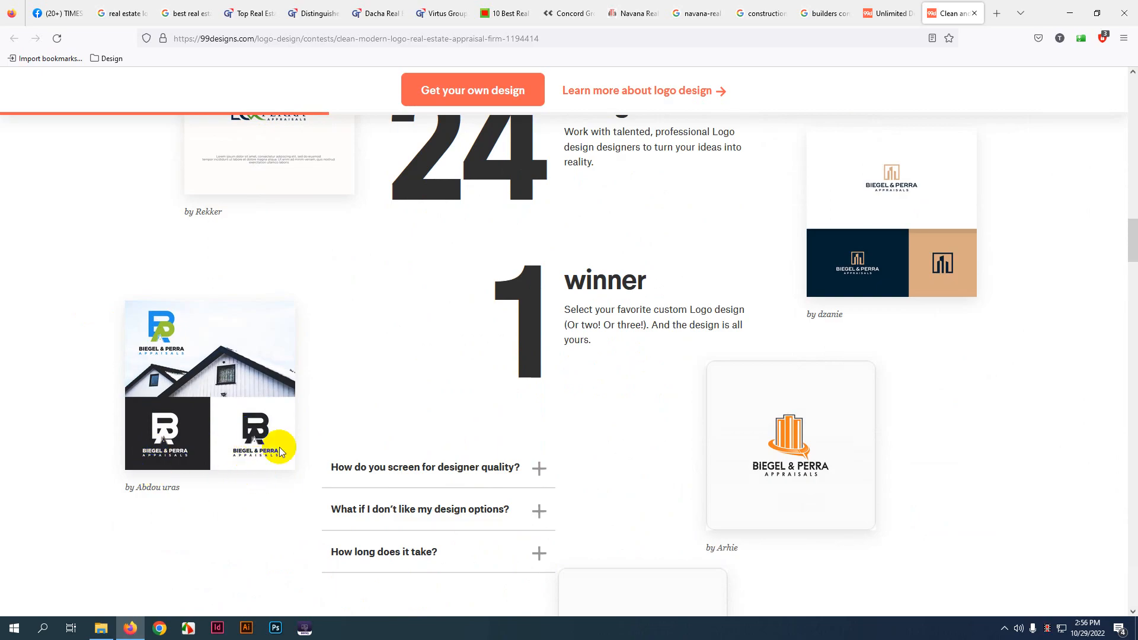
# - Compare the Biegel & Perra logo entries around the common questions and above the section on collaborating with designers
pyautogui.click(138, 443)
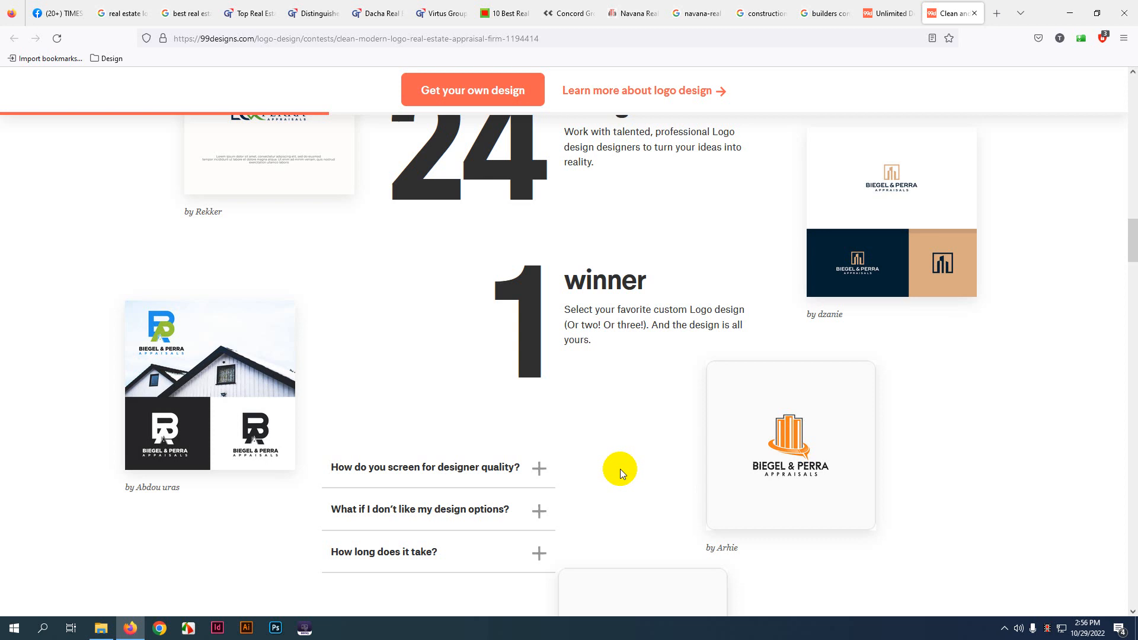
pyautogui.scroll(-5, 620, 467)
pyautogui.scroll(-1, 409, 464)
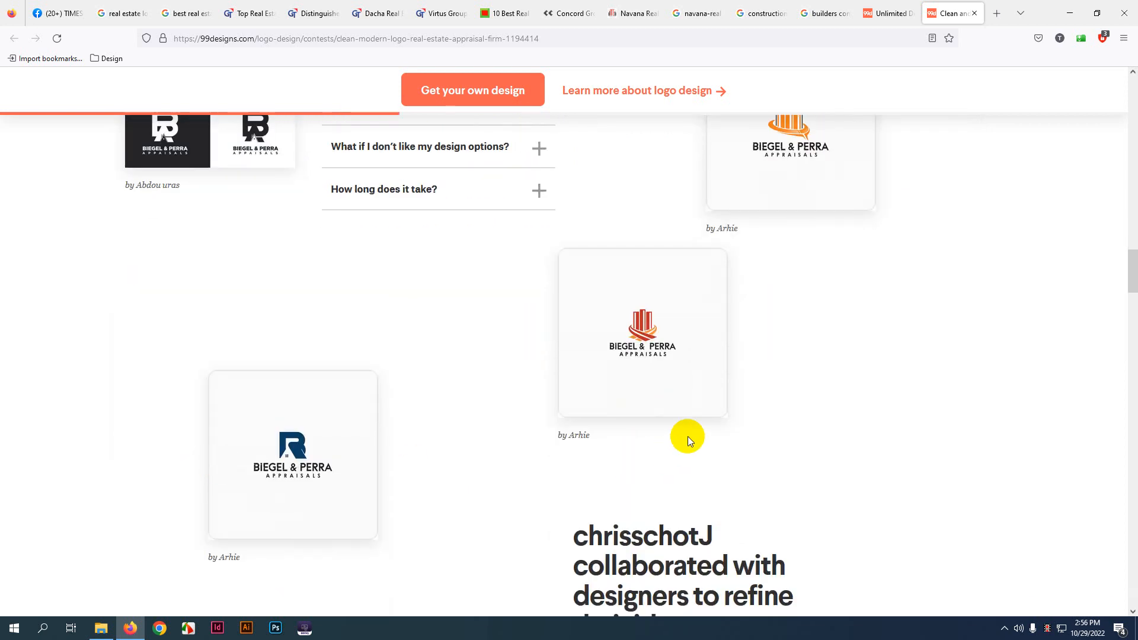
pyautogui.scroll(-2, 836, 471)
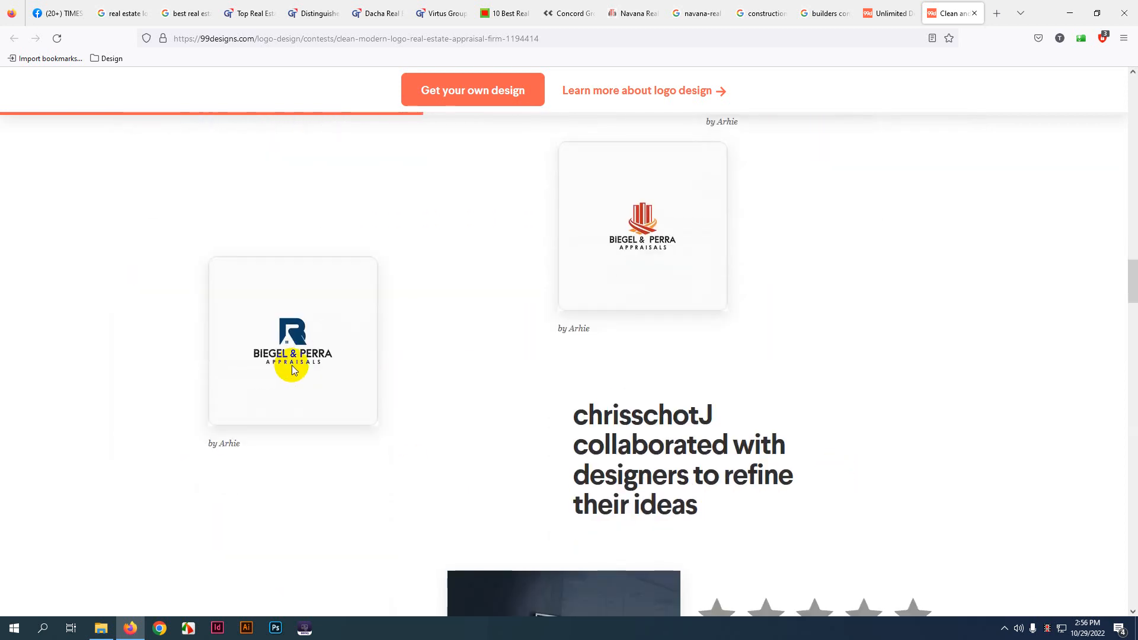
pyautogui.scroll(3, 292, 369)
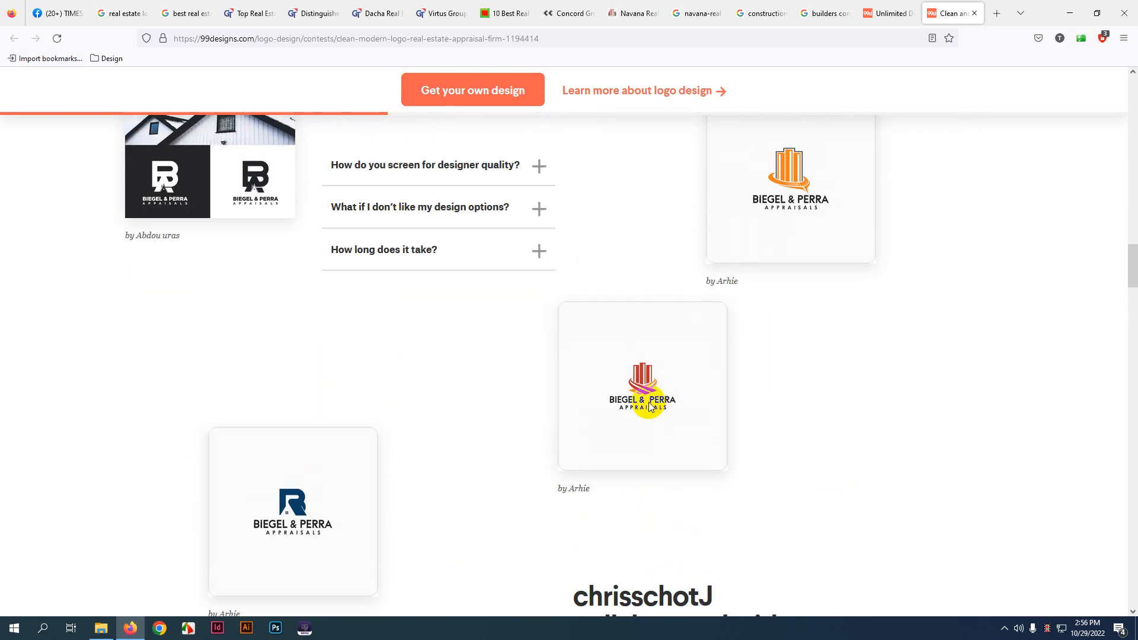
pyautogui.scroll(3, 824, 362)
pyautogui.scroll(-2, 816, 336)
pyautogui.scroll(4, 854, 394)
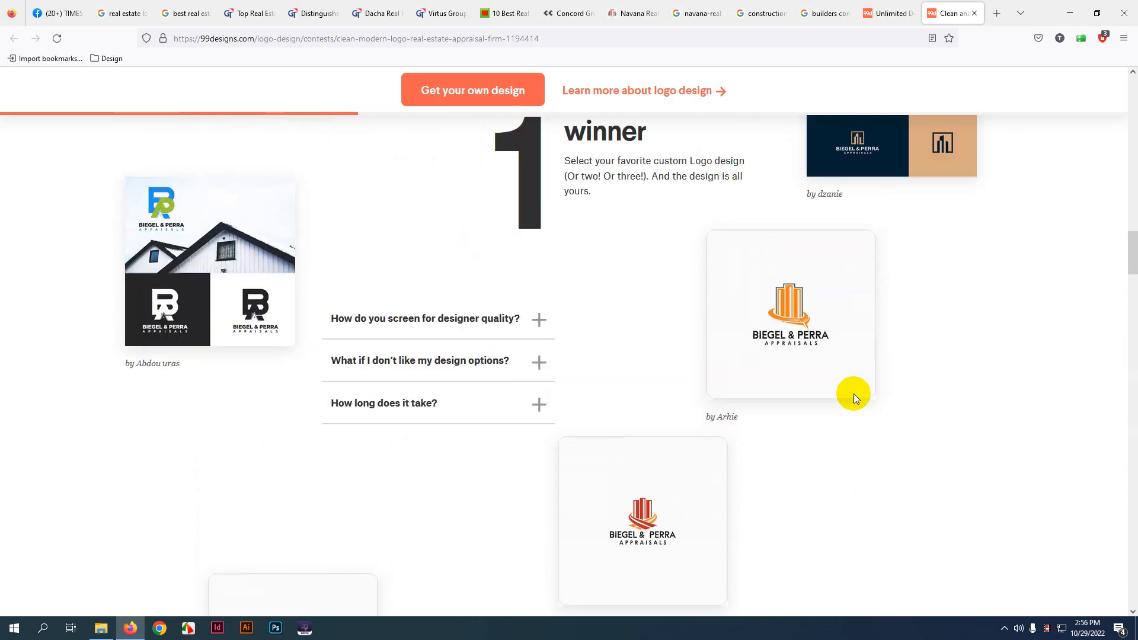
# - Go back up past the design entries and designers sections to review the winning Biegel & Perra logo
pyautogui.scroll(6, 257, 388)
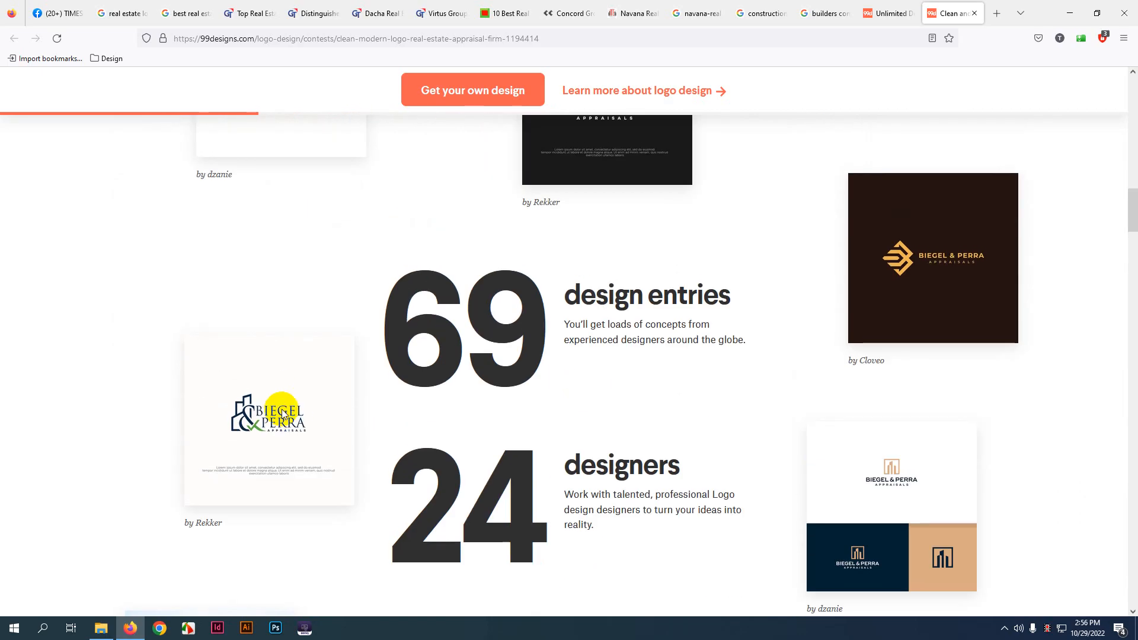
pyautogui.scroll(6, 621, 380)
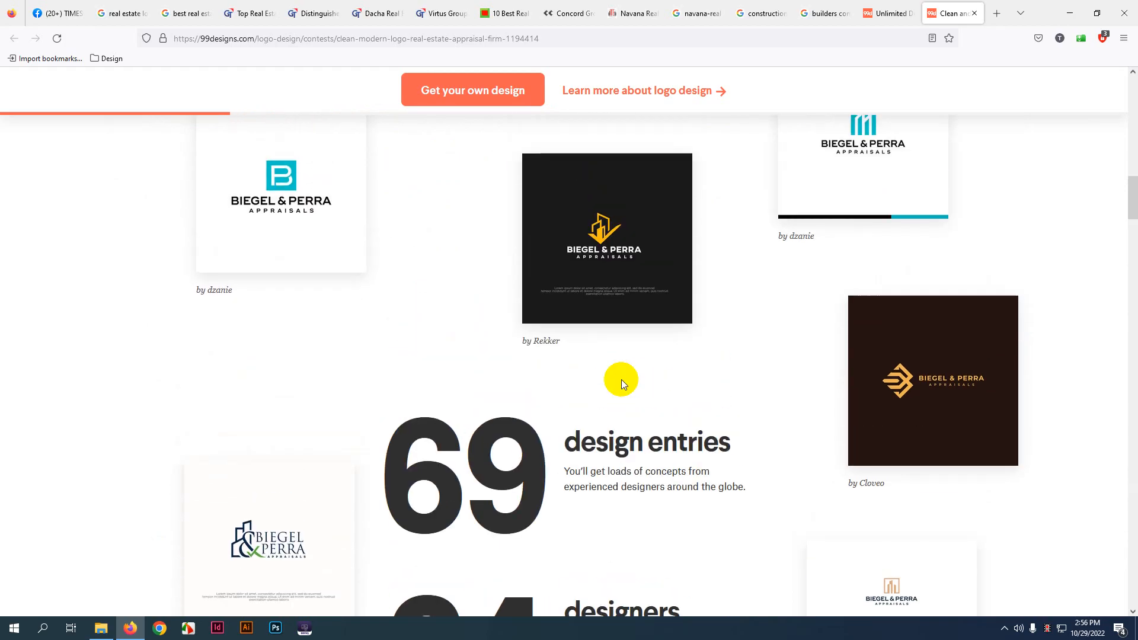
pyautogui.scroll(4, 622, 379)
pyautogui.scroll(10, 621, 379)
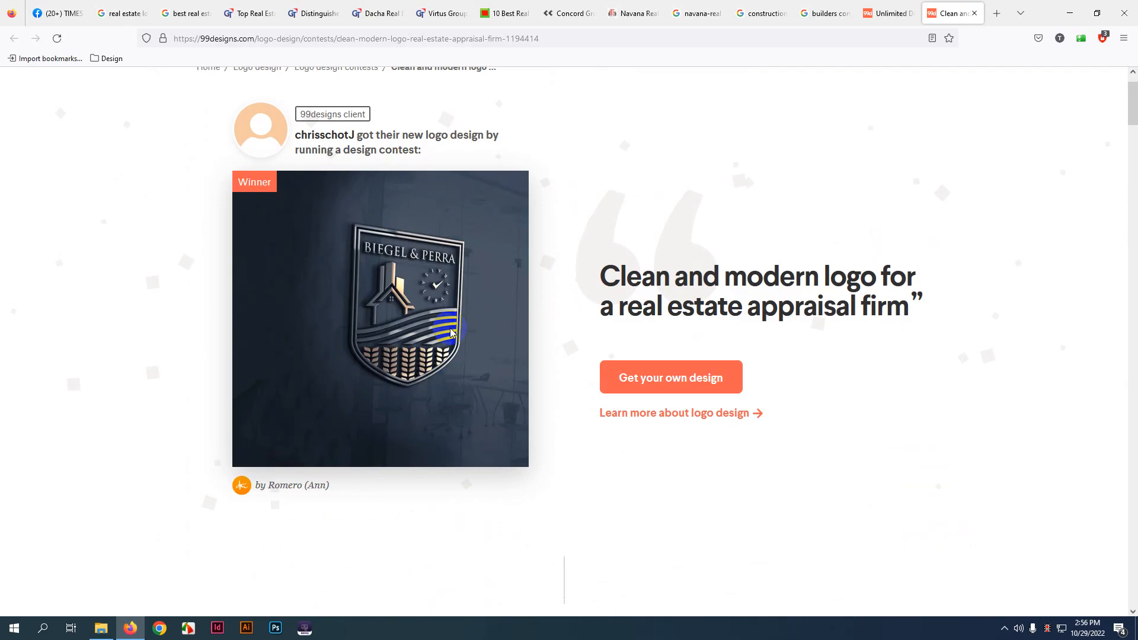
# - Review the first entries under "Designers across the globe delivered design magic." and return to the start of the contest page
pyautogui.scroll(-13, 820, 423)
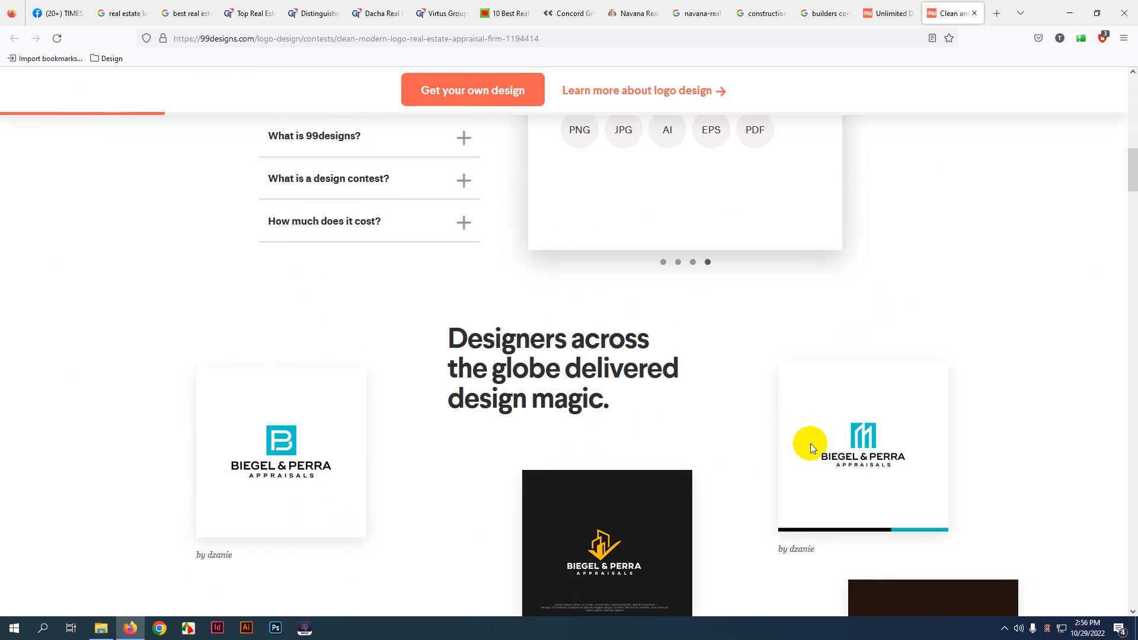
pyautogui.scroll(-1, 627, 439)
pyautogui.scroll(-3, 477, 438)
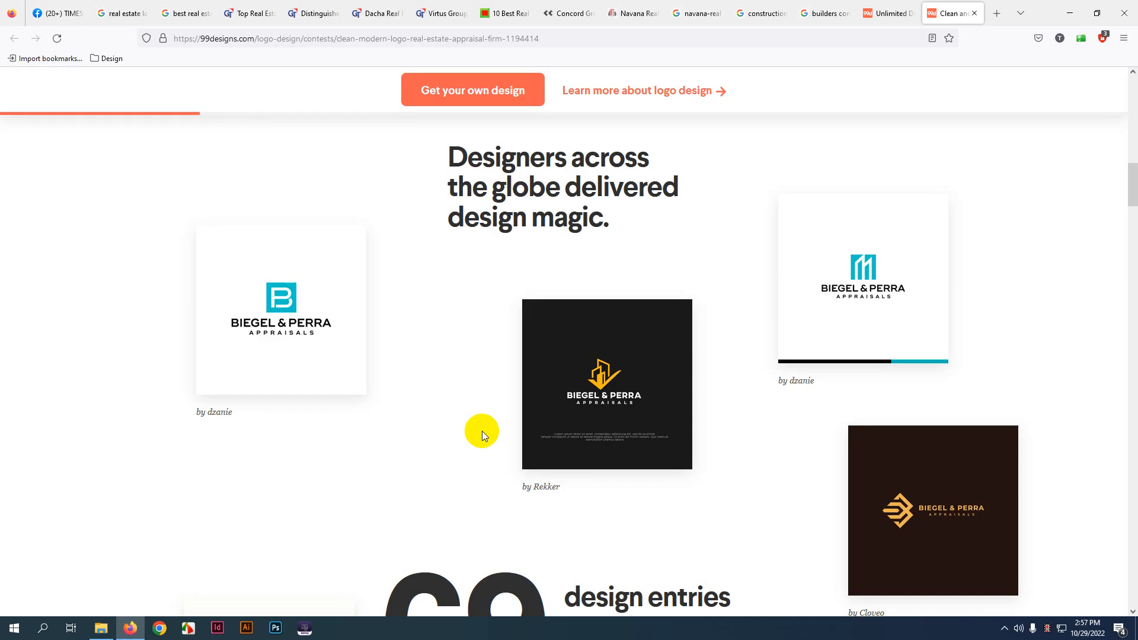
pyautogui.scroll(3, 480, 388)
pyautogui.moveTo(445, 338); pyautogui.dragTo(673, 414)
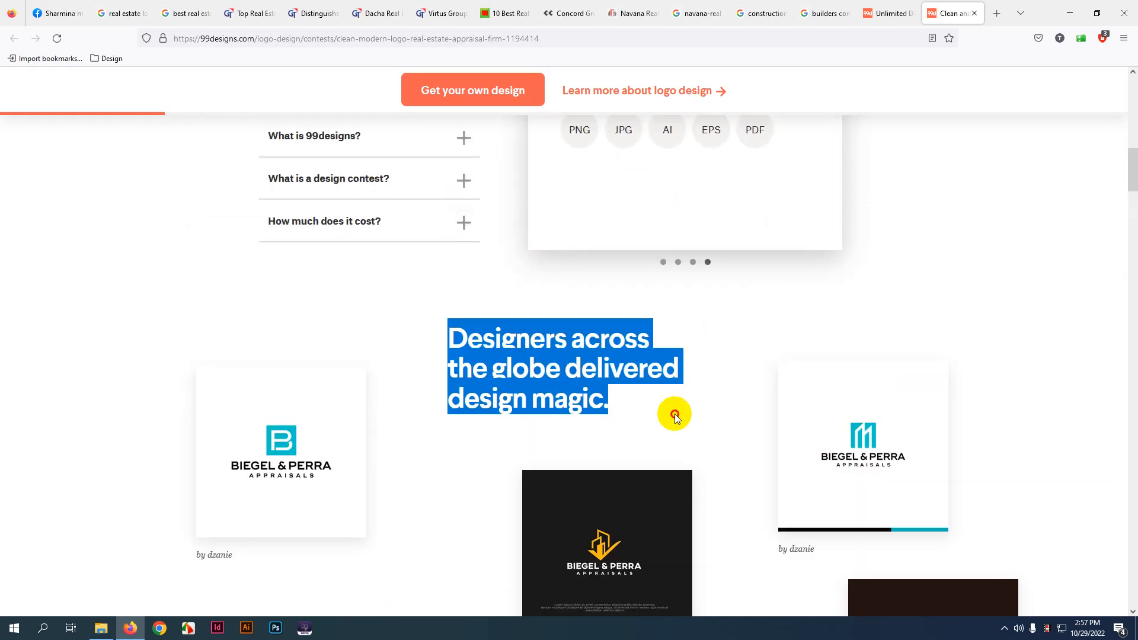
pyautogui.moveTo(585, 339)
pyautogui.mouseDown()
pyautogui.moveTo(584, 305)
pyautogui.moveTo(594, 348)
pyautogui.mouseUp()
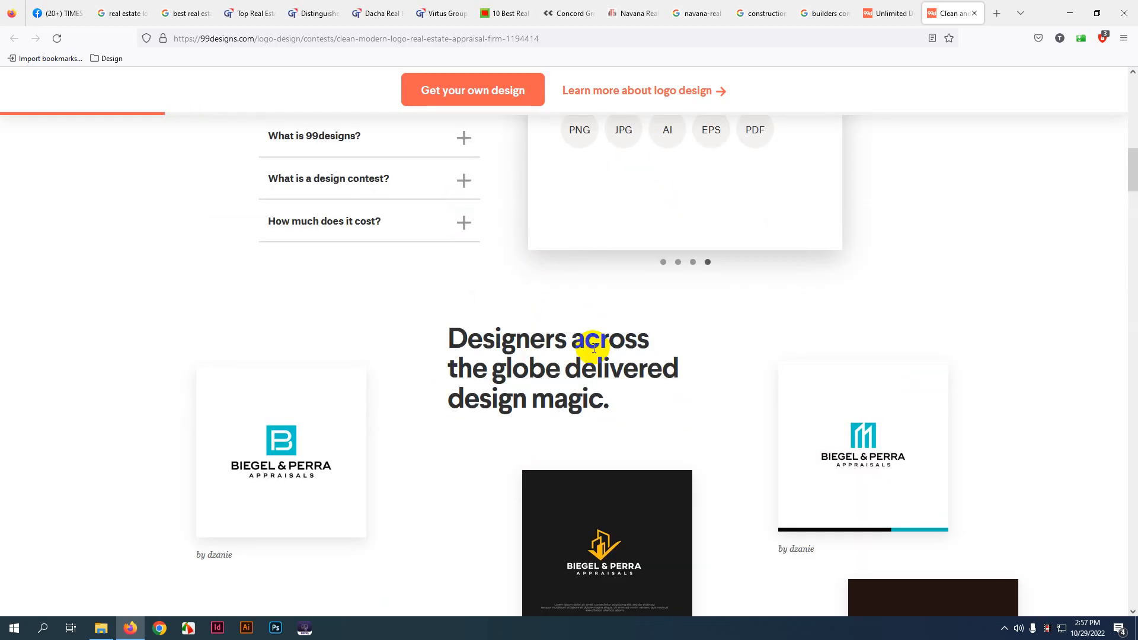
pyautogui.scroll(15, 552, 354)
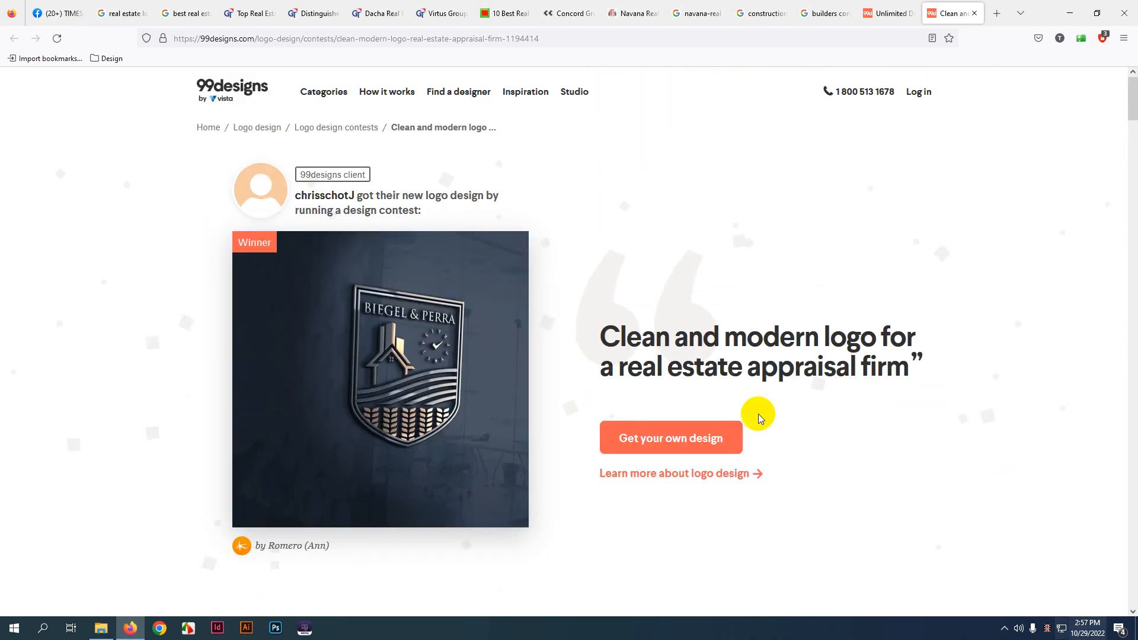
# - Return to the contest list and look over the finished Real Estate & Mortgage contests
pyautogui.click(867, 5)
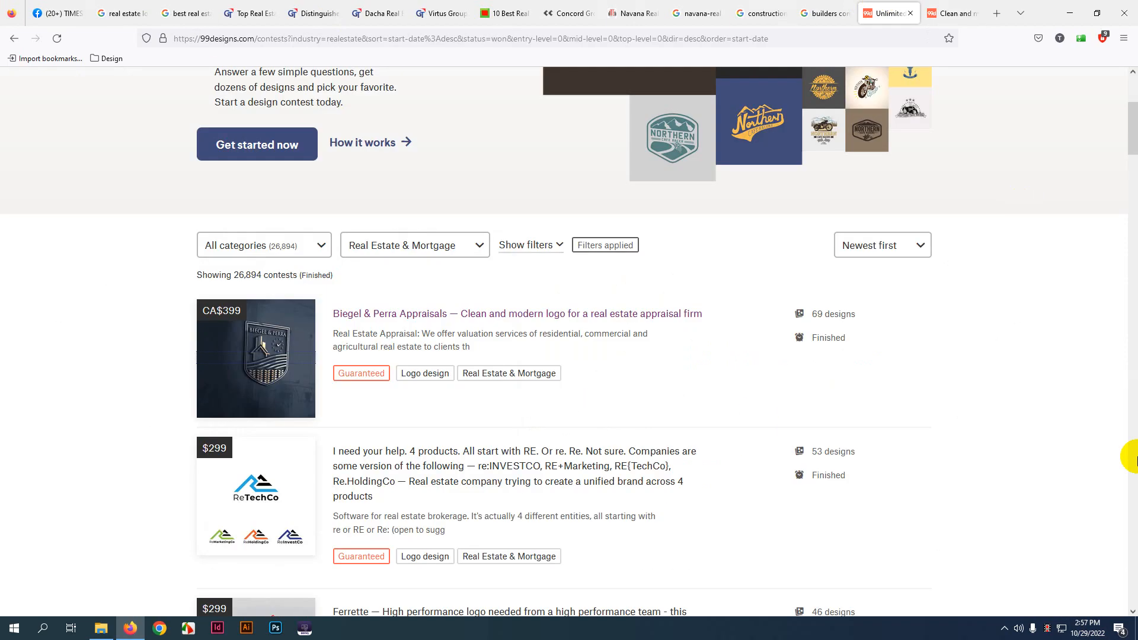
pyautogui.scroll(-5, 344, 387)
pyautogui.scroll(-1, 346, 386)
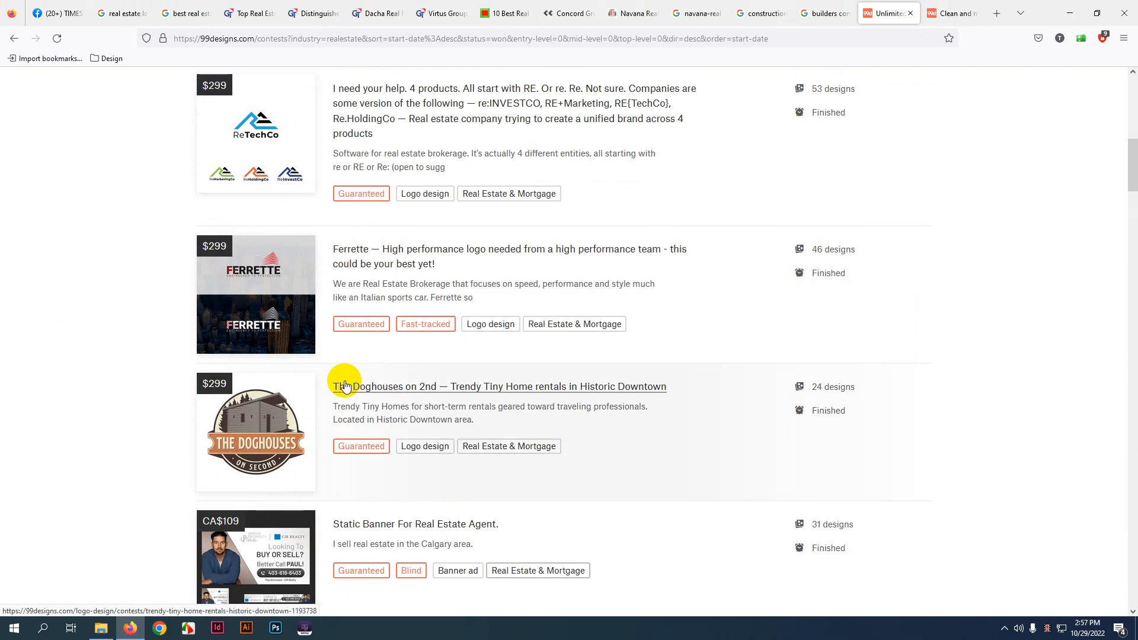
pyautogui.scroll(10, 338, 381)
pyautogui.scroll(-4, 417, 363)
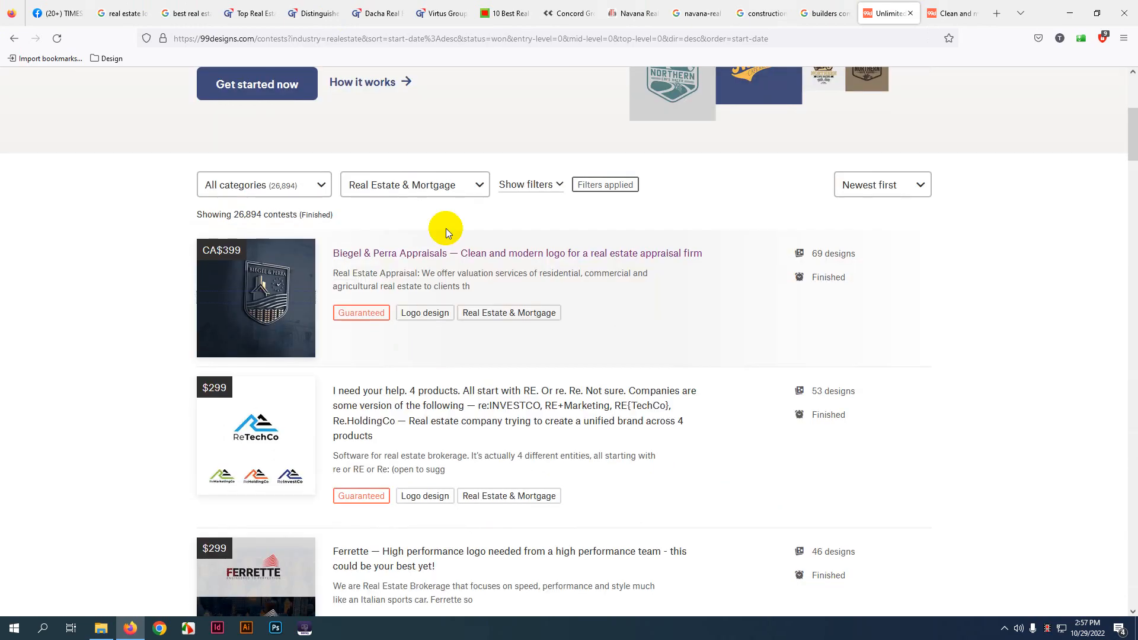
# - Filter the contest list by the Art & Design industry and look over its contests
pyautogui.click(437, 184)
pyautogui.scroll(5, 412, 382)
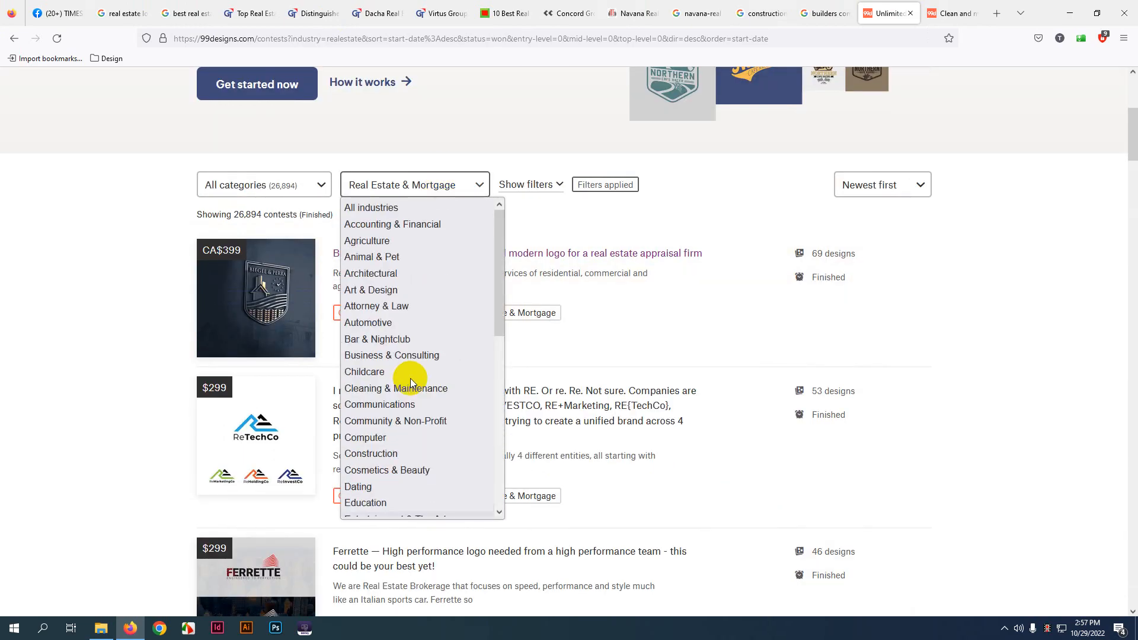
pyautogui.click(386, 290)
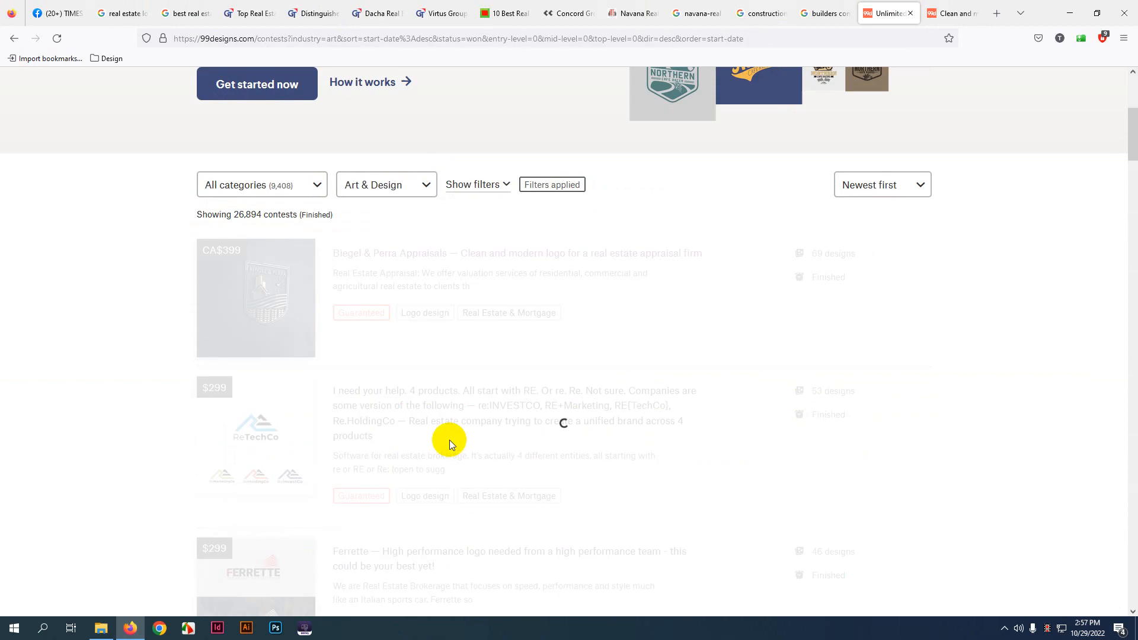
pyautogui.scroll(-3, 544, 399)
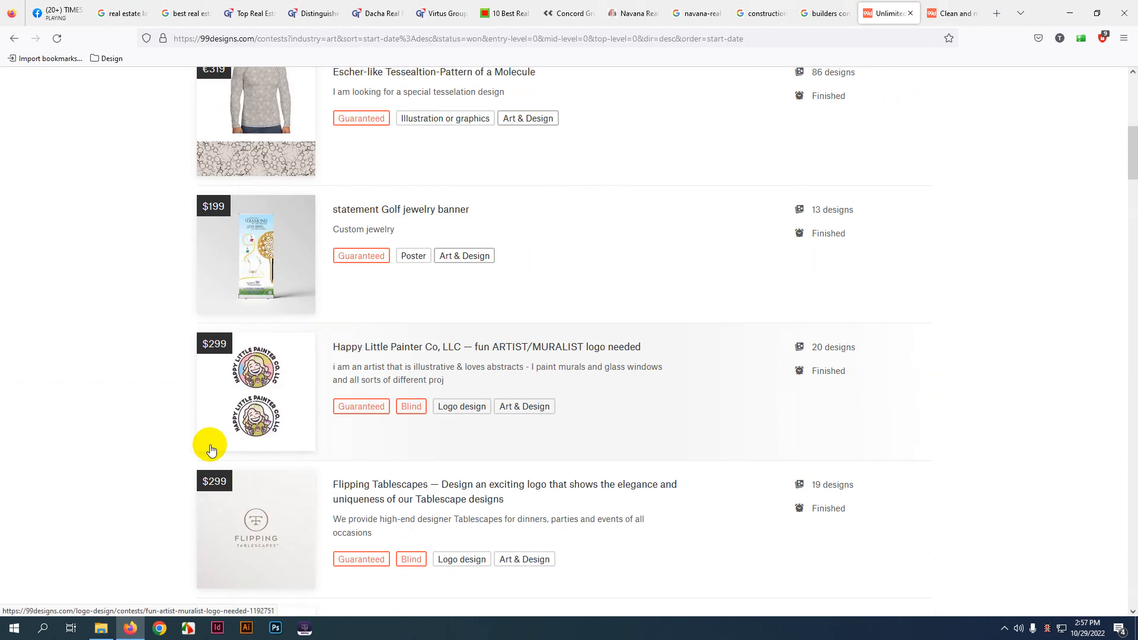
pyautogui.scroll(-9, 127, 446)
pyautogui.scroll(6, 130, 449)
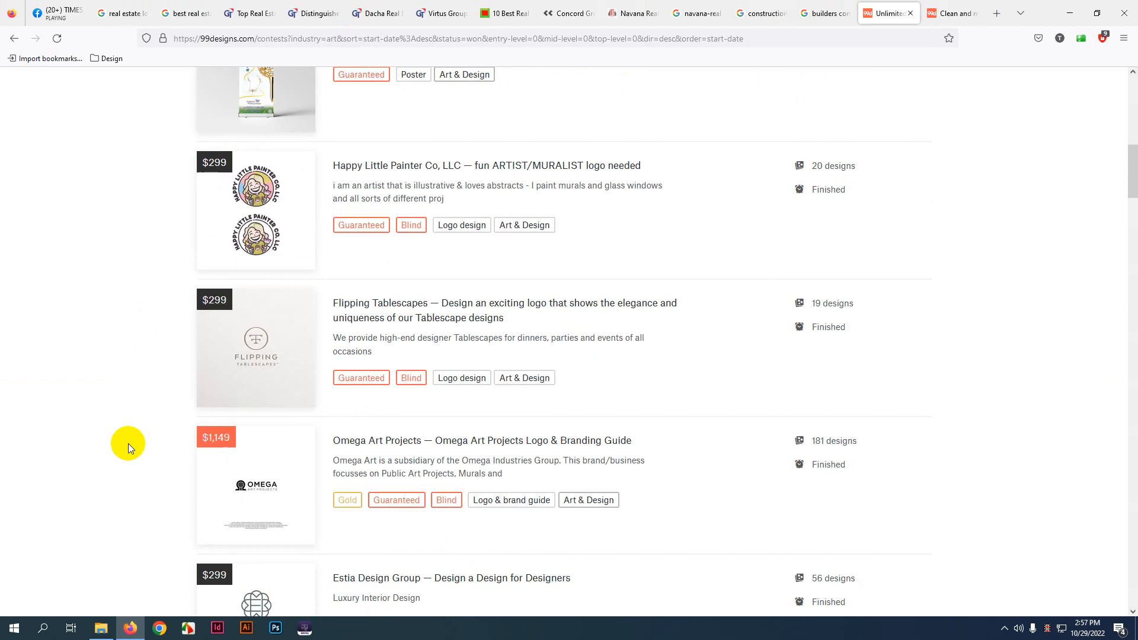
# - Filter the contest list by the Accounting & Financial industry and browse its contests down to Pride Bookkeeping
pyautogui.scroll(7, 127, 446)
pyautogui.click(399, 247)
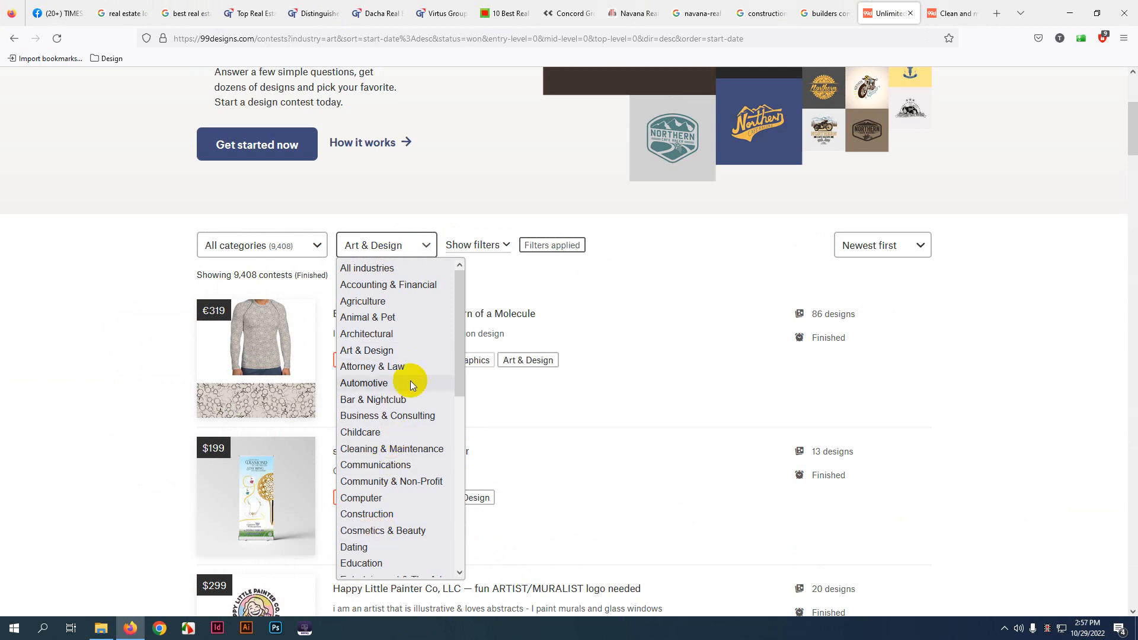
pyautogui.click(386, 286)
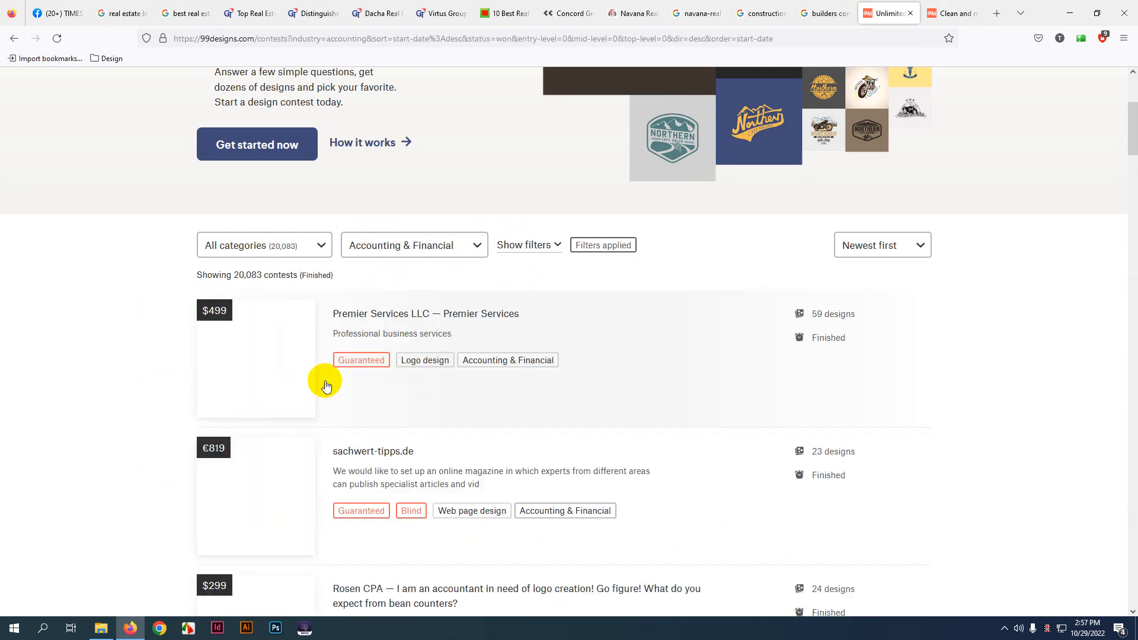
pyautogui.scroll(-2, 676, 359)
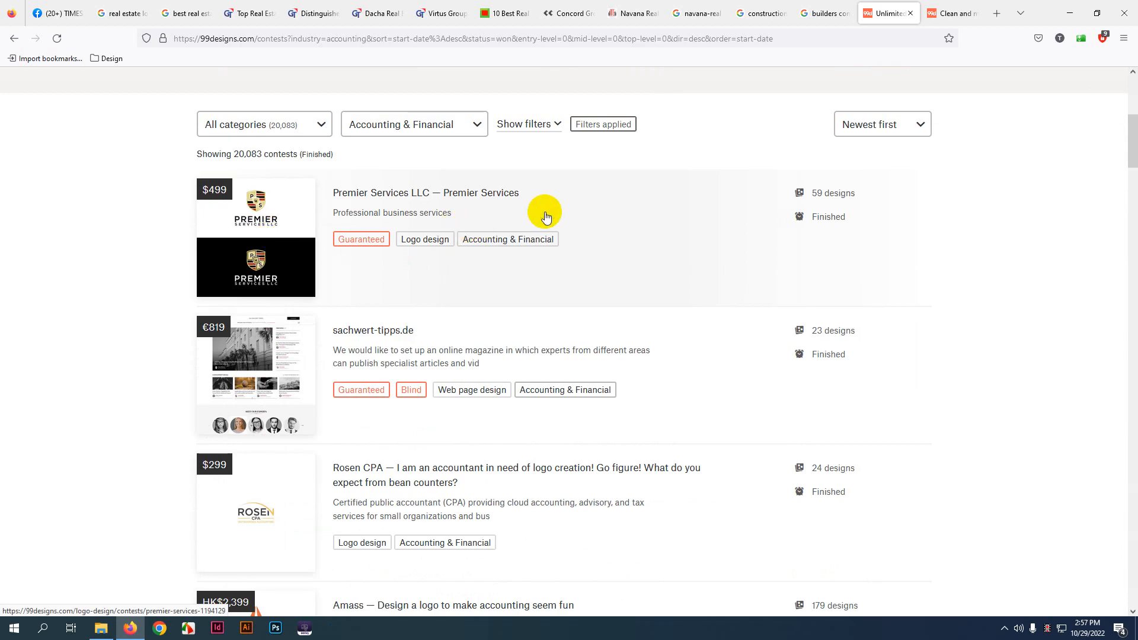
pyautogui.scroll(-2, 547, 374)
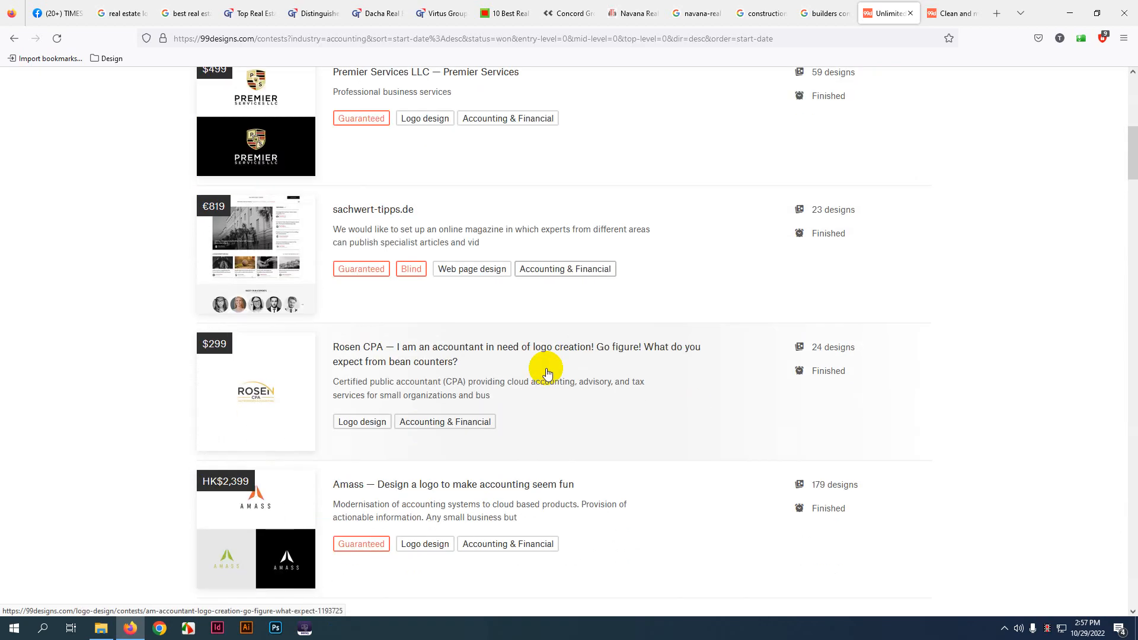
pyautogui.scroll(-3, 547, 373)
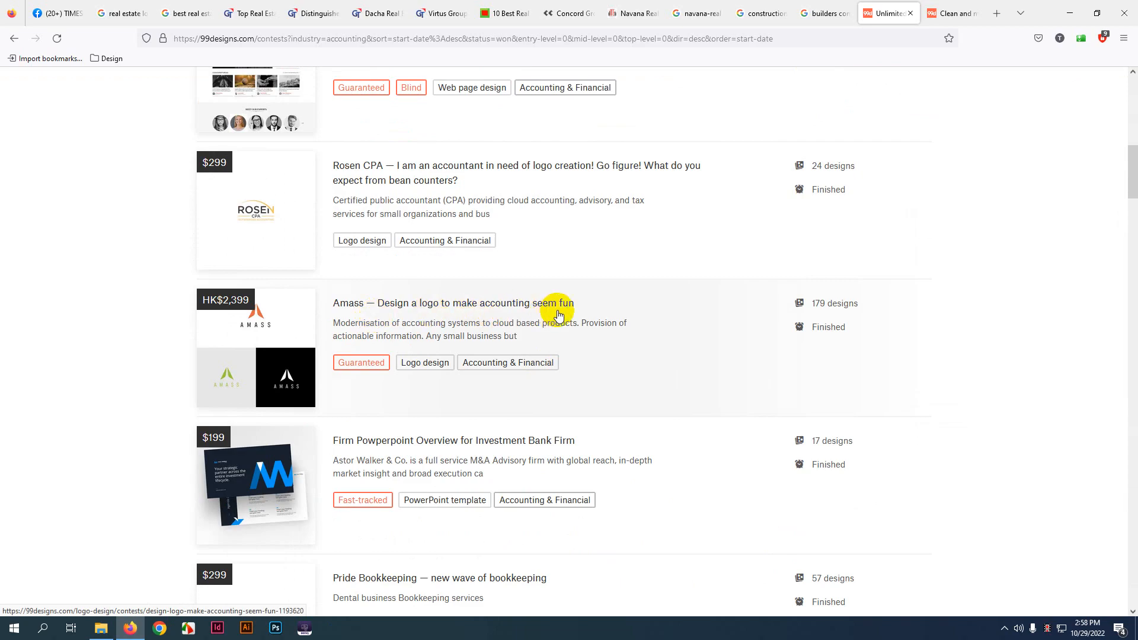
pyautogui.scroll(-1, 558, 315)
pyautogui.scroll(-3, 498, 371)
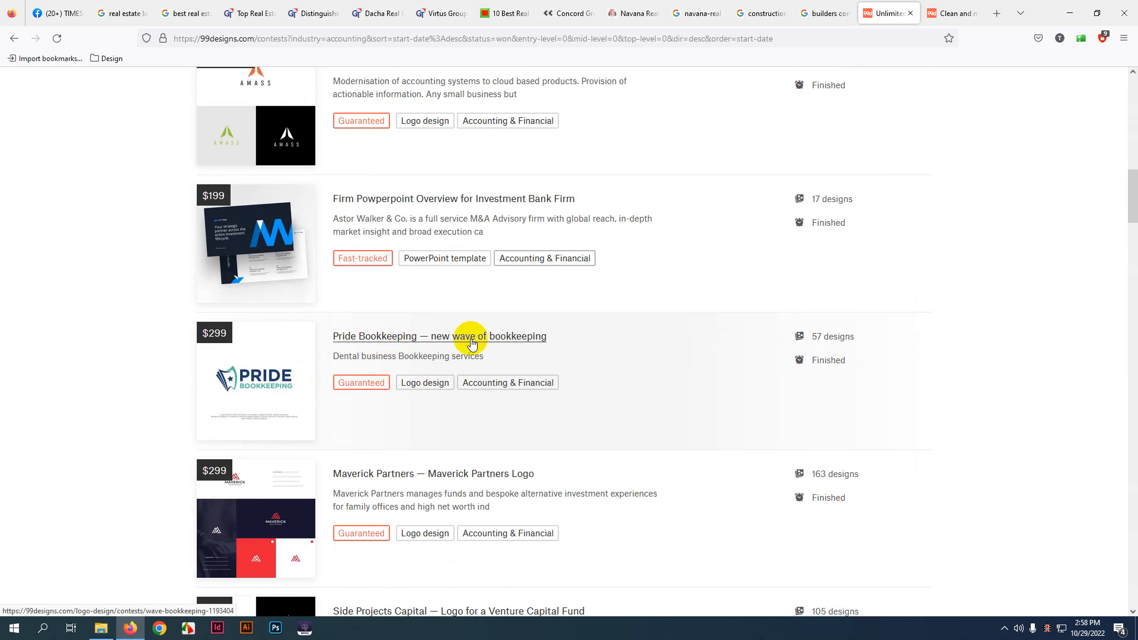
# - Open the Pride Bookkeeping logo contest in a new tab and switch to it
pyautogui.rightClick(239, 336)
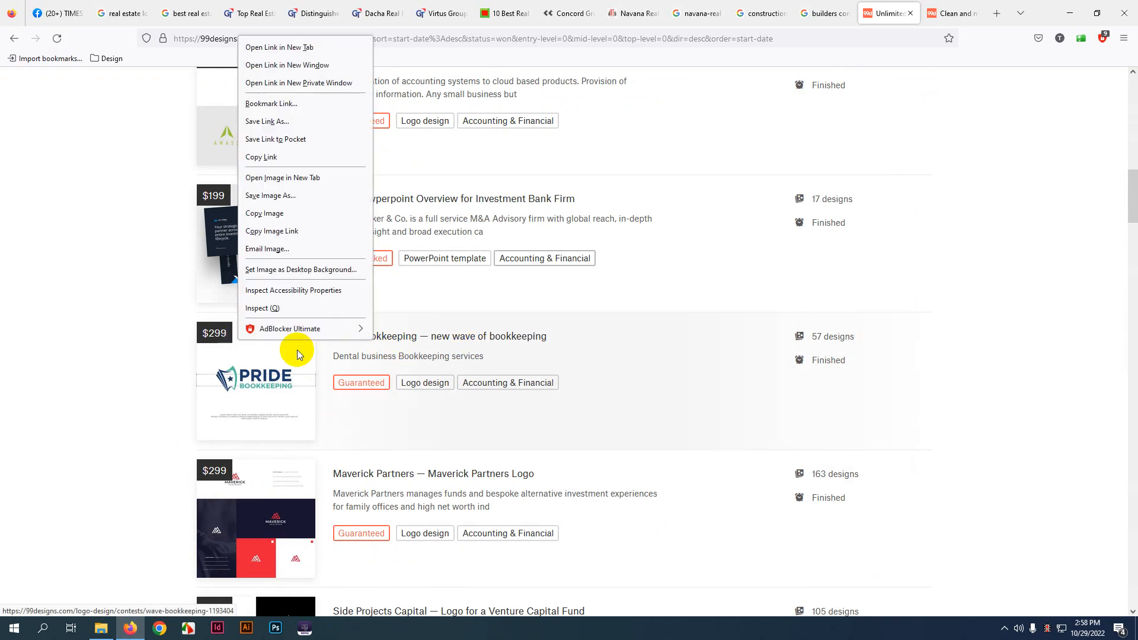
pyautogui.click(302, 47)
pyautogui.click(891, 13)
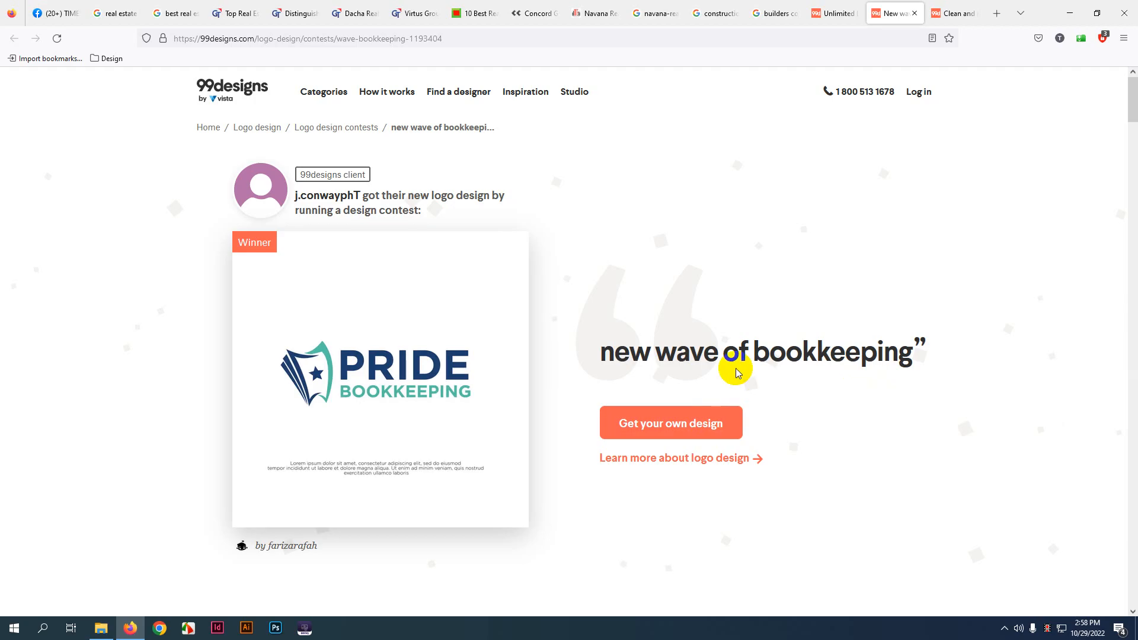
# - Examine the winning Pride Bookkeeping logo, its designer credit, and the industry and design inspiration in the contest brief
pyautogui.scroll(-1, 735, 372)
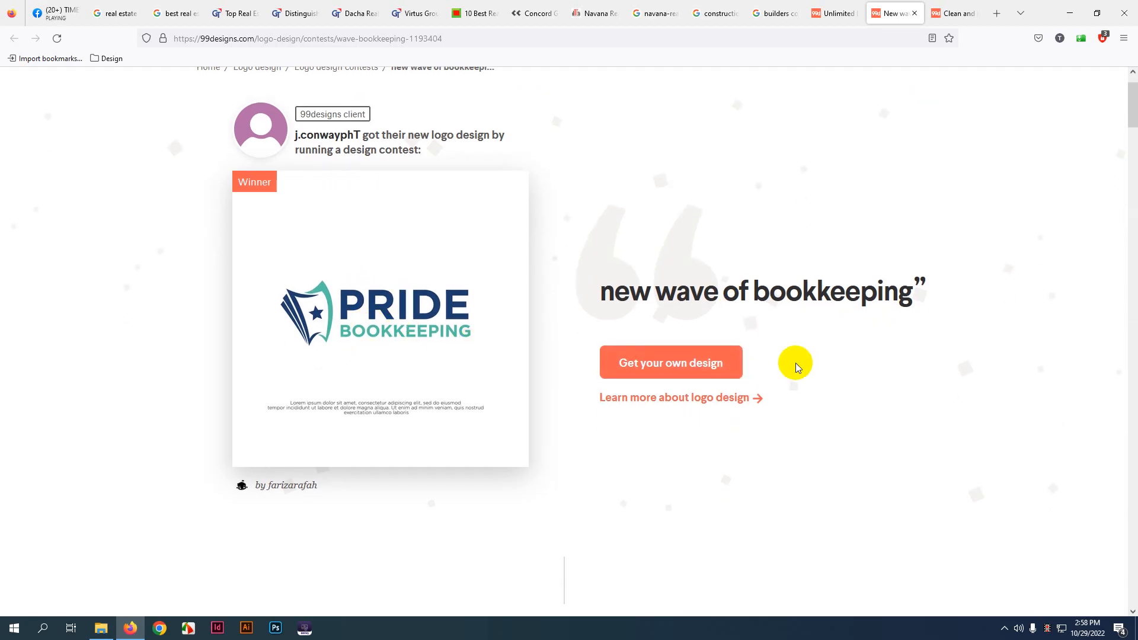
pyautogui.scroll(-9, 783, 360)
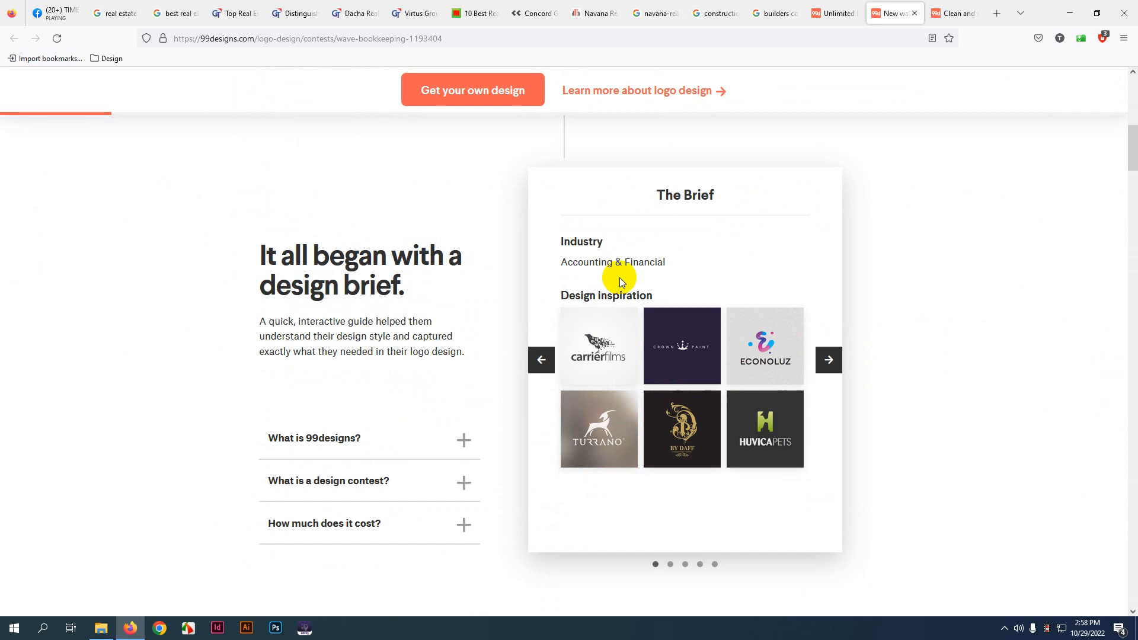
pyautogui.scroll(10, 682, 291)
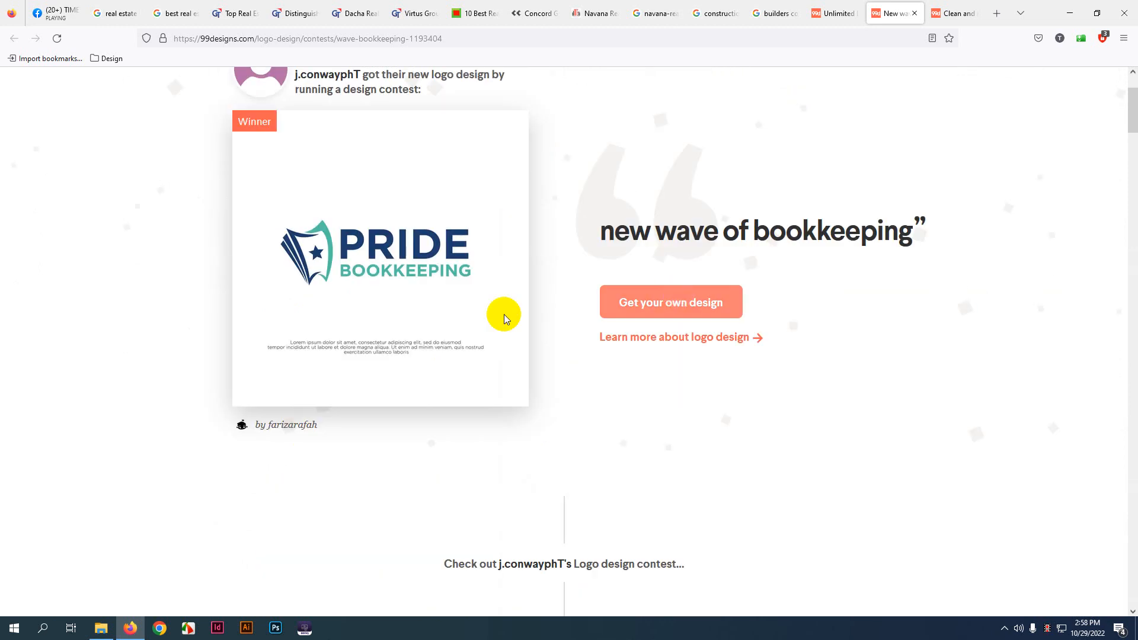
pyautogui.scroll(-2, 290, 508)
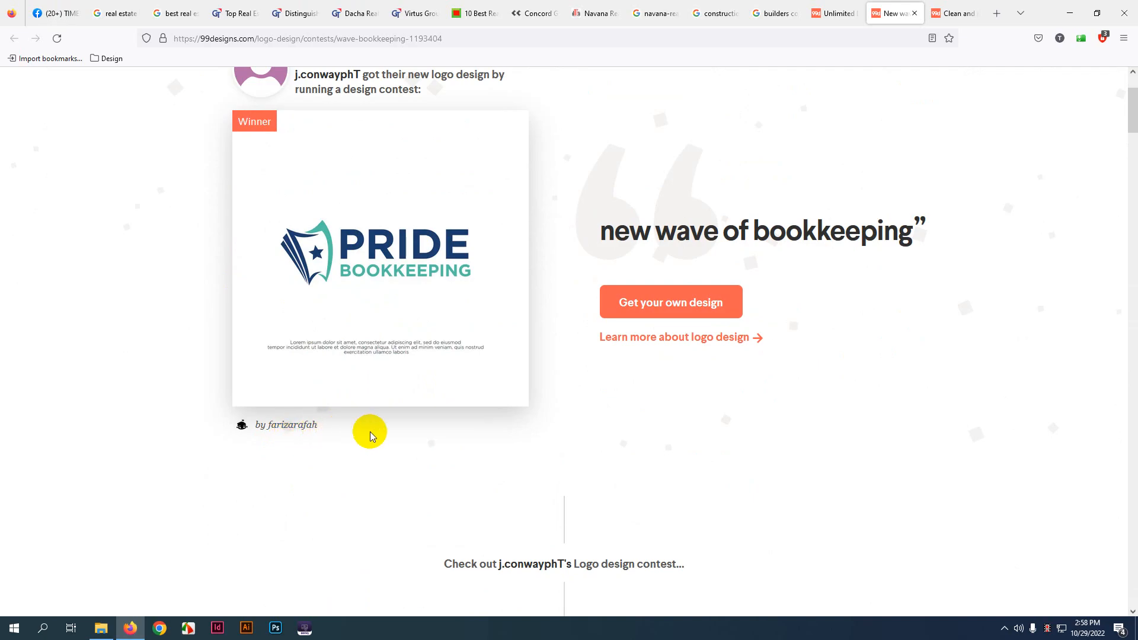
pyautogui.moveTo(337, 432); pyautogui.dragTo(260, 427)
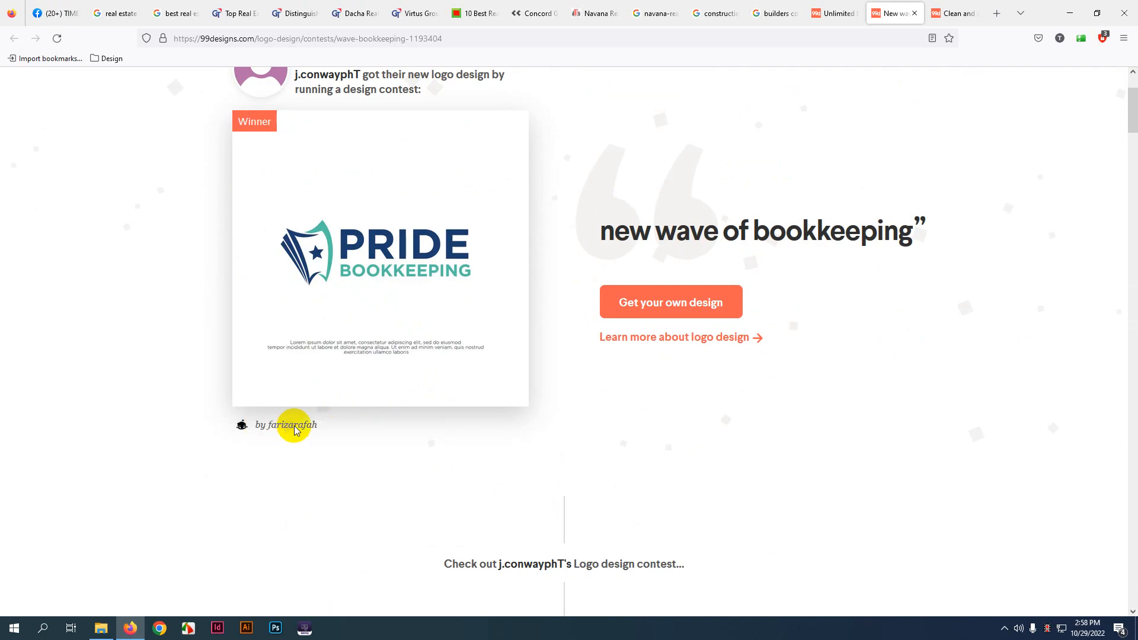
pyautogui.scroll(2, 430, 432)
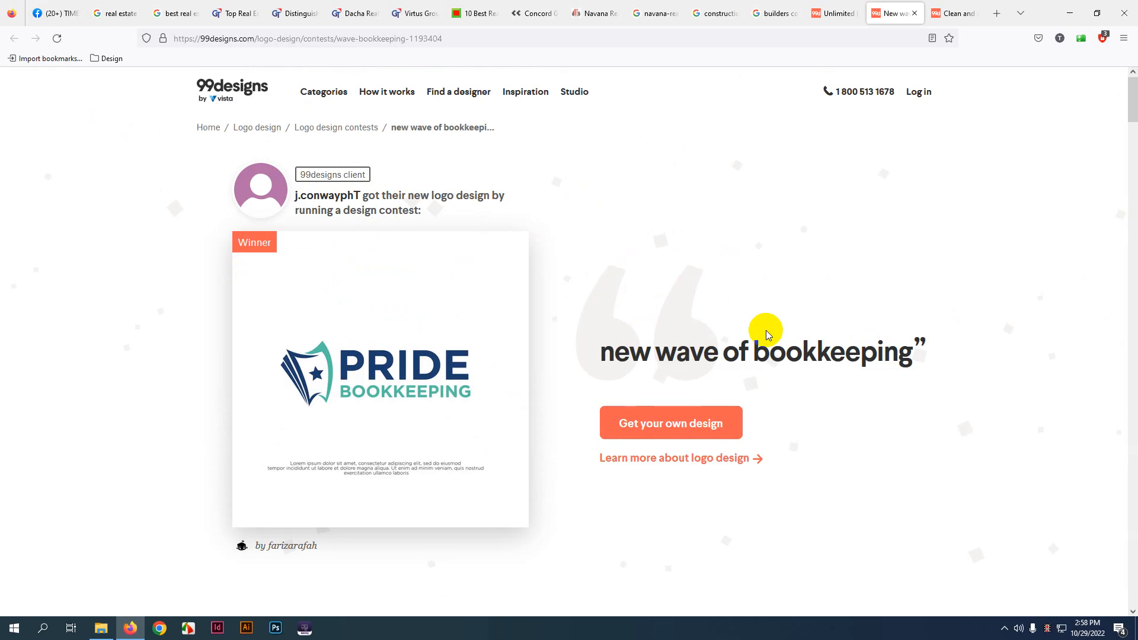
pyautogui.scroll(-10, 741, 376)
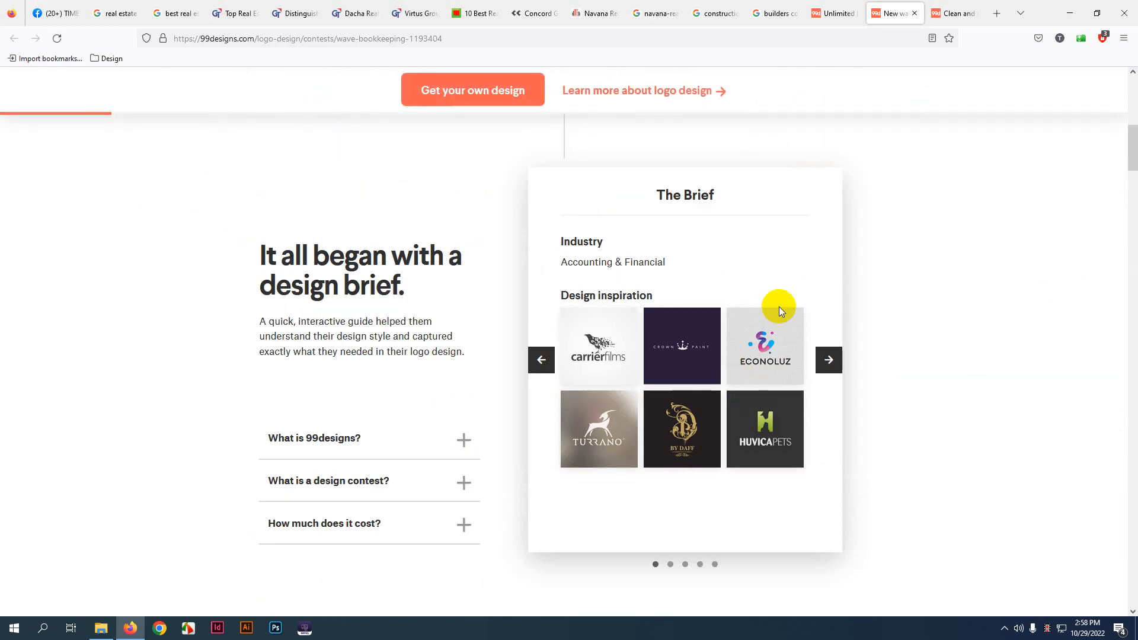
# - Page through the Pride Bookkeeping brief from its industry and design inspiration to the About us text and color inspiration
pyautogui.moveTo(666, 267); pyautogui.dragTo(495, 267)
pyautogui.click(734, 275)
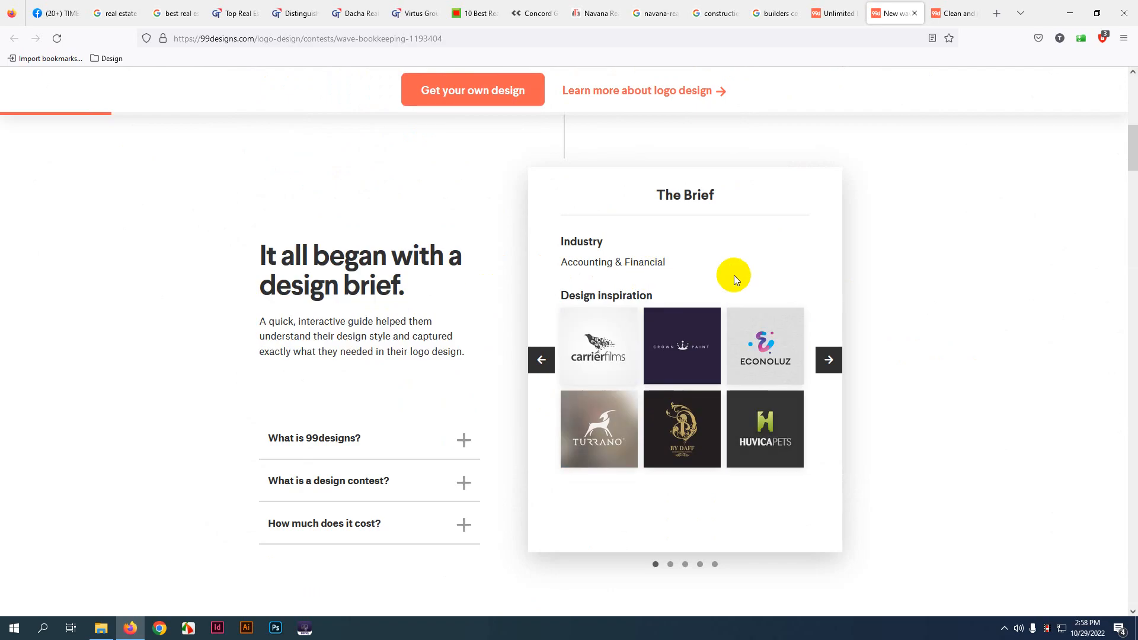
pyautogui.click(829, 360)
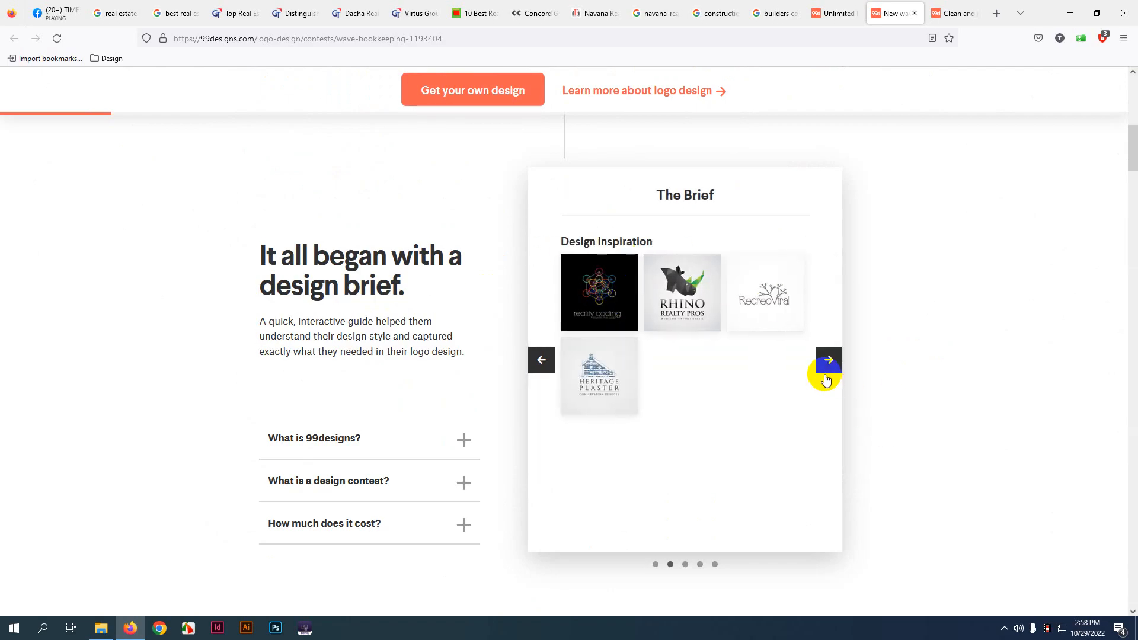
pyautogui.click(826, 373)
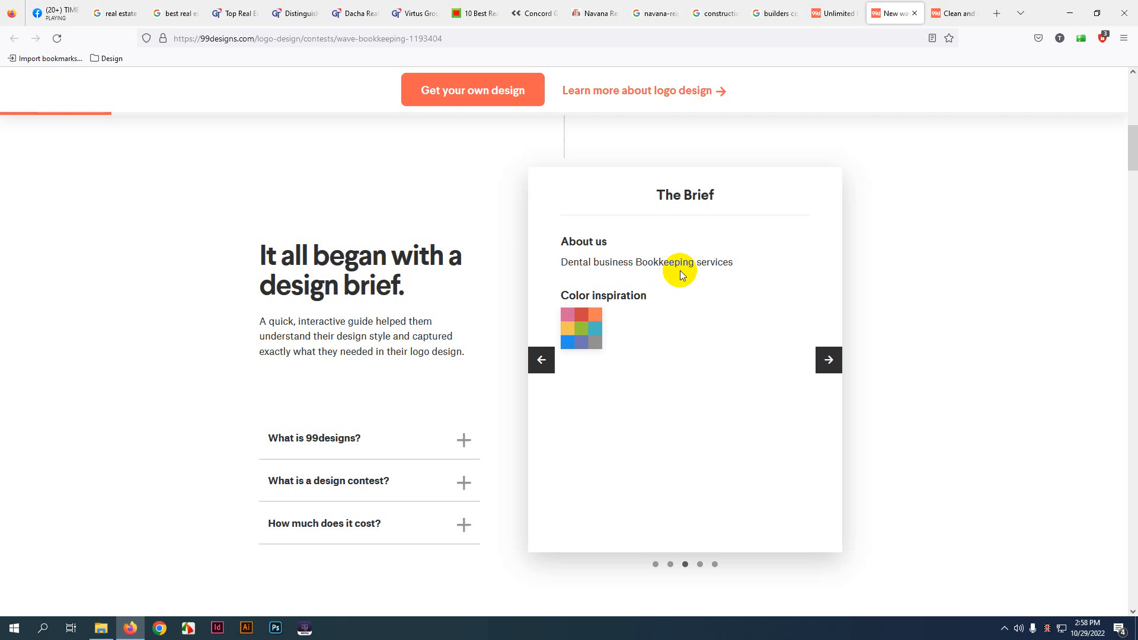
pyautogui.scroll(2, 820, 438)
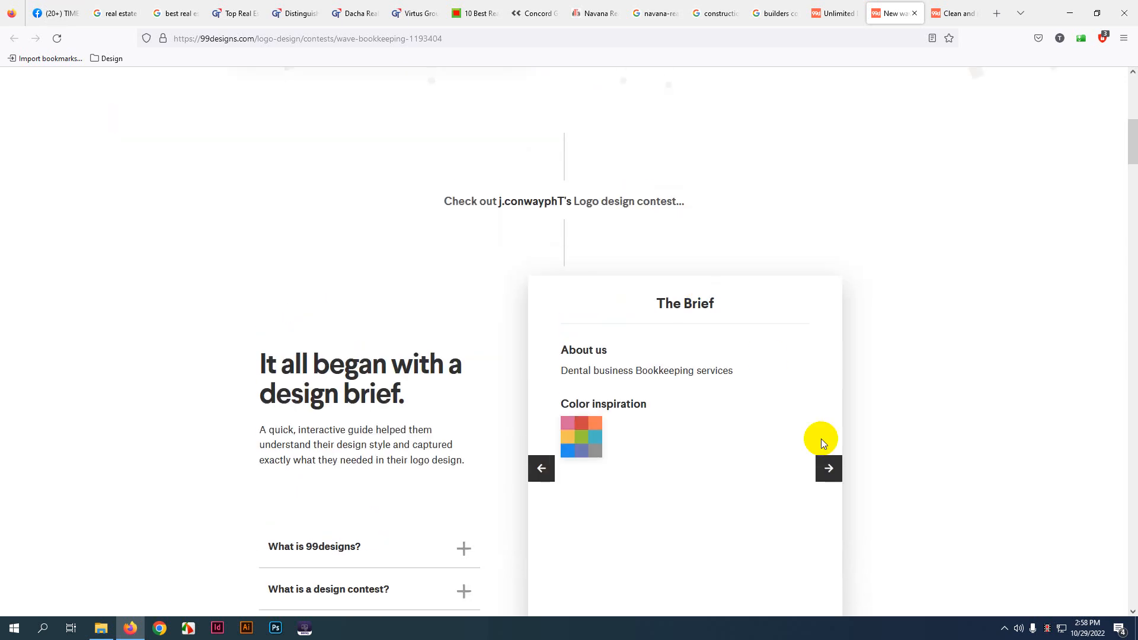
pyautogui.moveTo(561, 377)
pyautogui.mouseDown()
pyautogui.moveTo(629, 376)
pyautogui.moveTo(581, 371)
pyautogui.mouseUp()
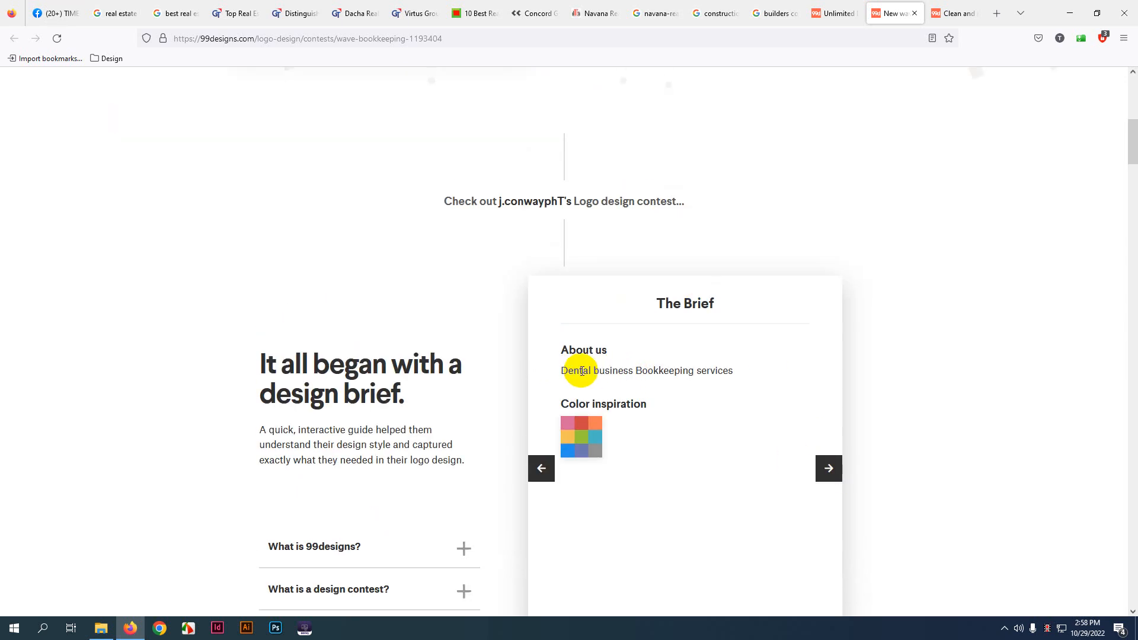
# - Compare the brief's industry with its About us description, and check both against the winning Pride Bookkeeping logo
pyautogui.click(539, 467)
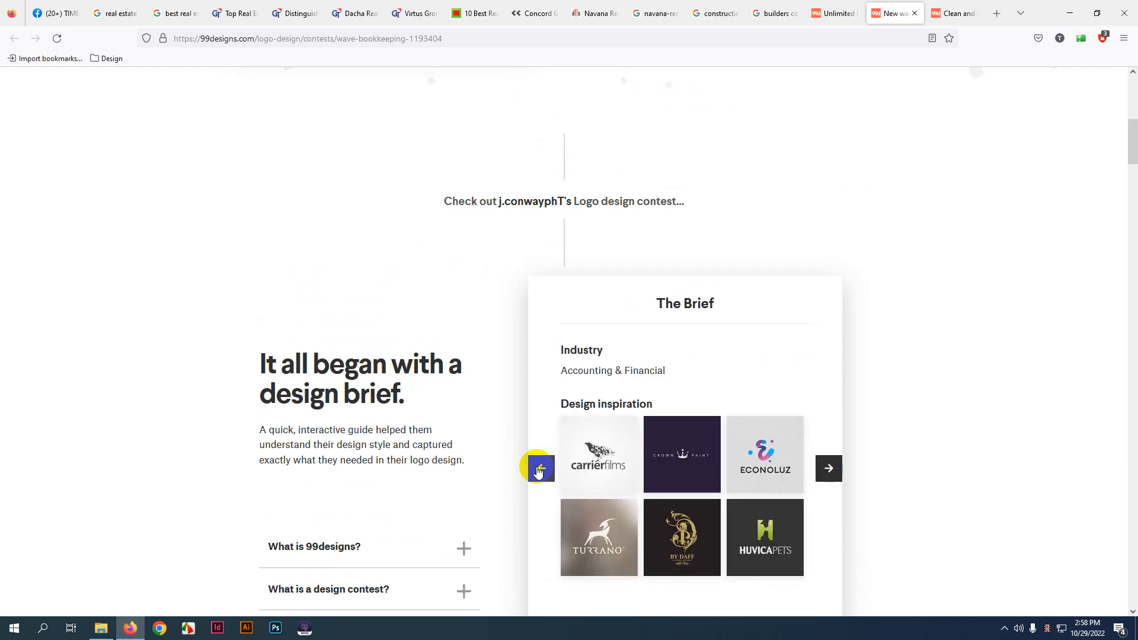
pyautogui.moveTo(562, 371); pyautogui.dragTo(684, 380)
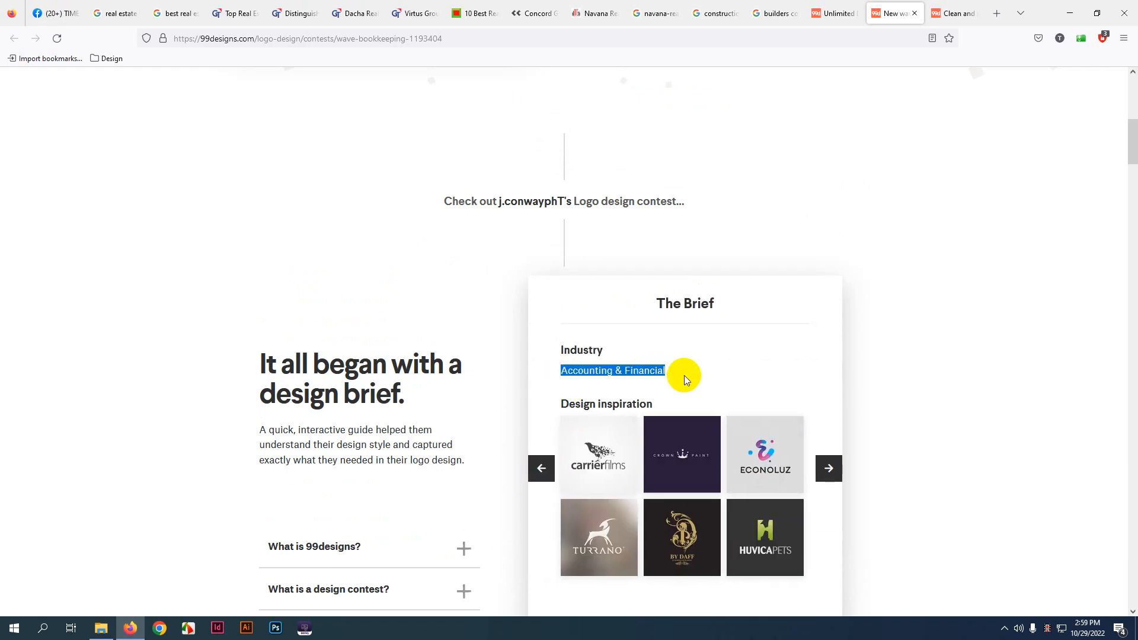
pyautogui.click(685, 378)
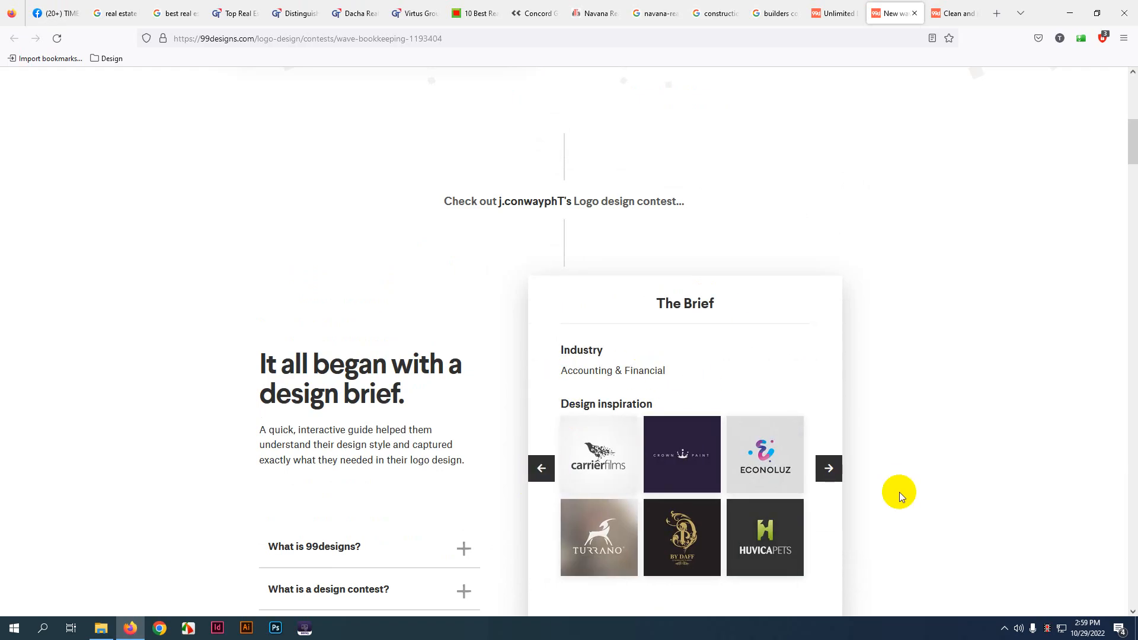
pyautogui.click(827, 468)
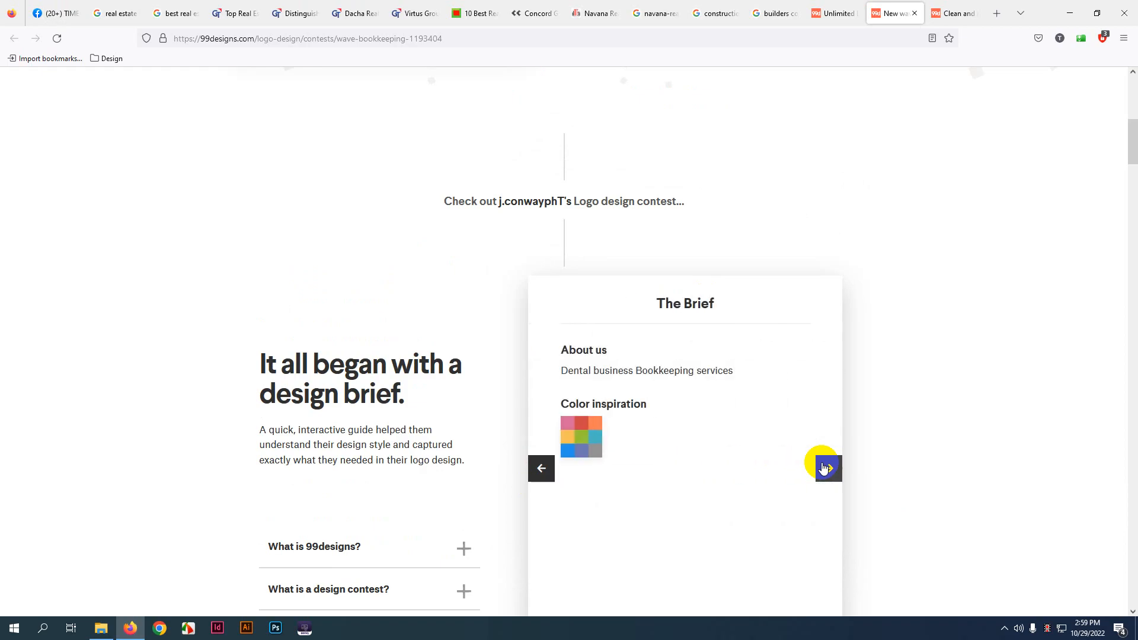
pyautogui.moveTo(580, 371); pyautogui.dragTo(643, 368)
pyautogui.click(684, 374)
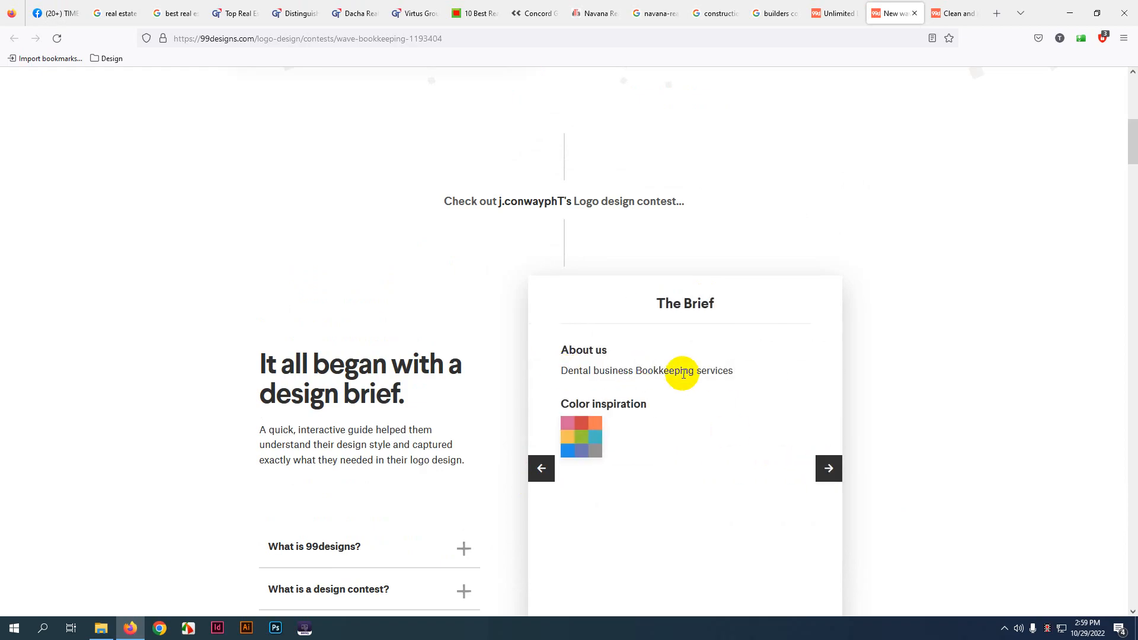
pyautogui.scroll(8, 165, 381)
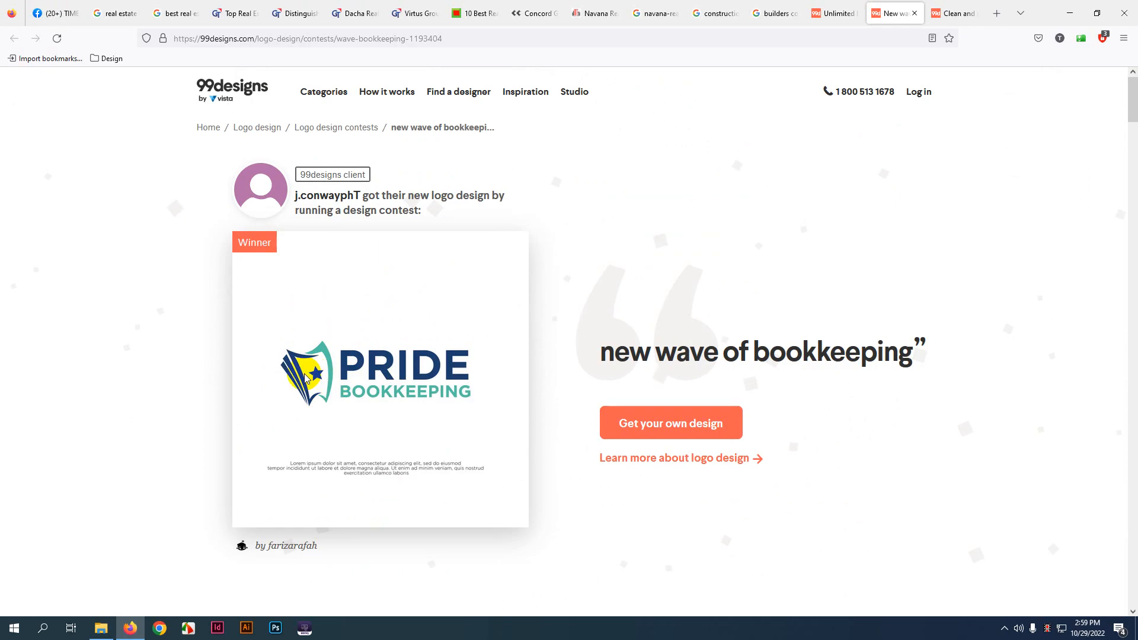
pyautogui.scroll(-7, 712, 495)
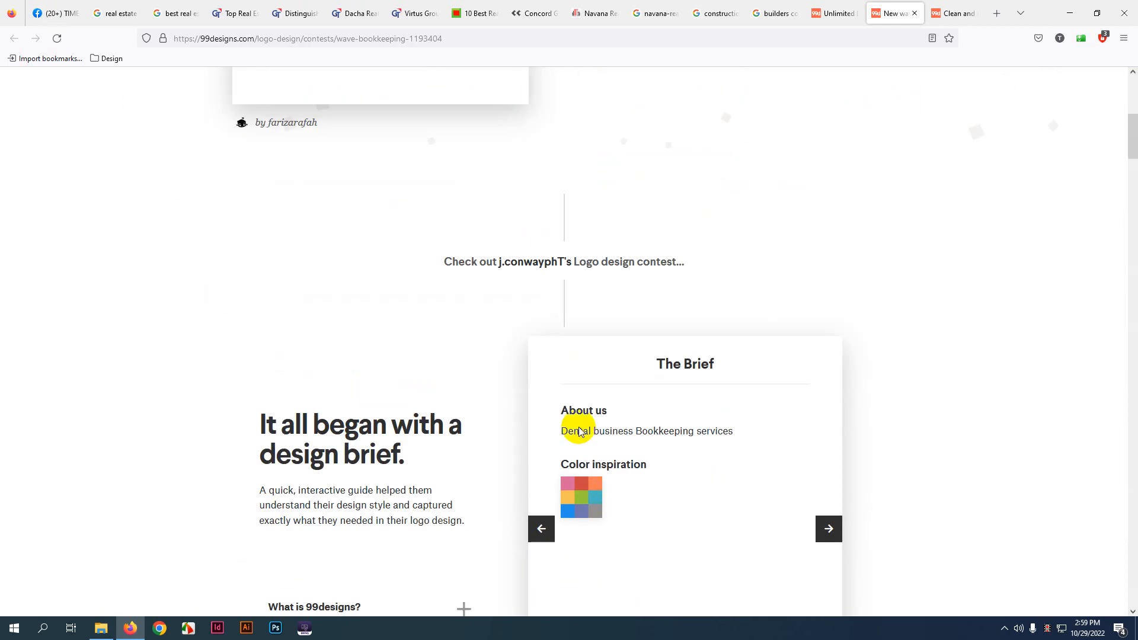
# - Return to the brief's first page and copy the industry text "Accounting & Financial"
pyautogui.click(541, 530)
pyautogui.click(540, 529)
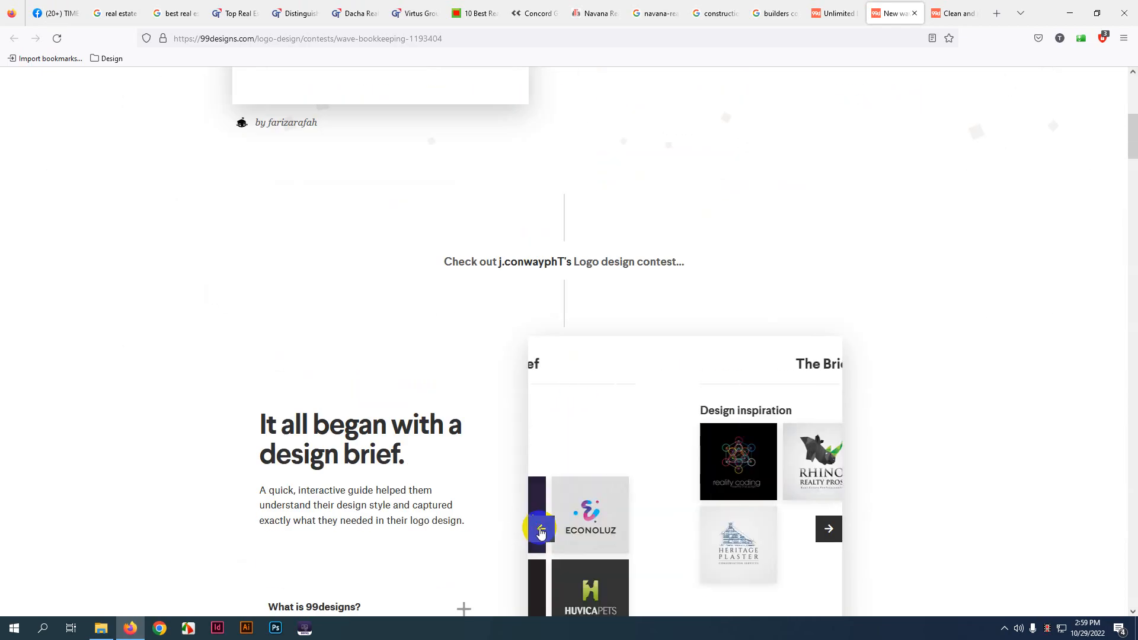
pyautogui.moveTo(560, 430); pyautogui.dragTo(669, 429)
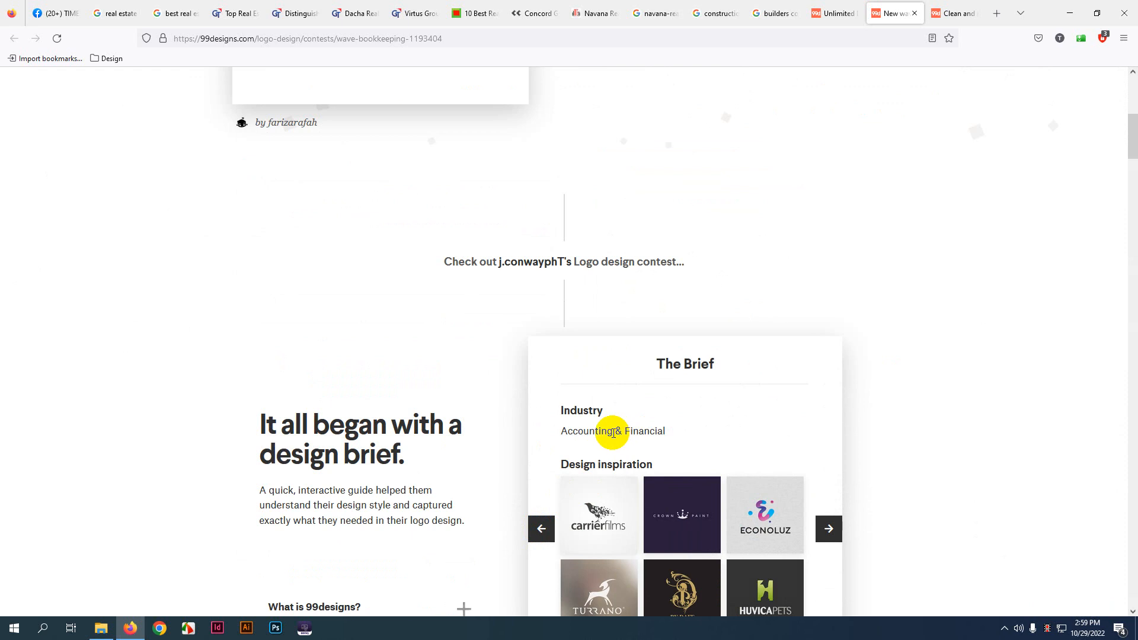
pyautogui.moveTo(550, 431); pyautogui.dragTo(682, 430)
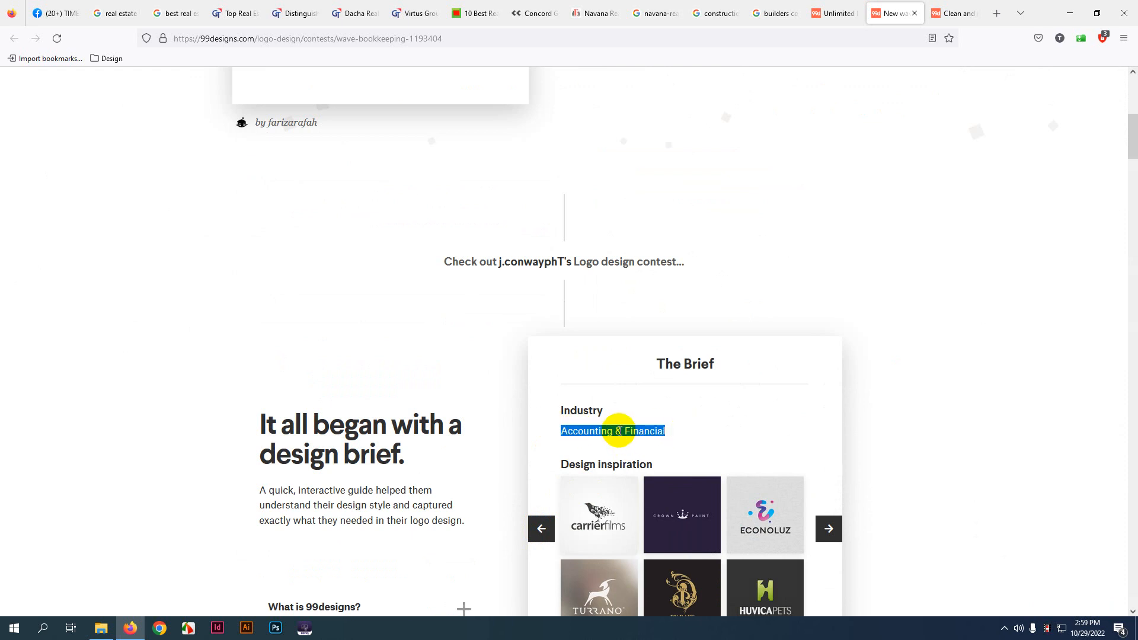
pyautogui.rightClick(618, 431)
pyautogui.click(663, 446)
# - Search Google for "accounting & financial logo" in a new tab and show the image results
pyautogui.click(996, 13)
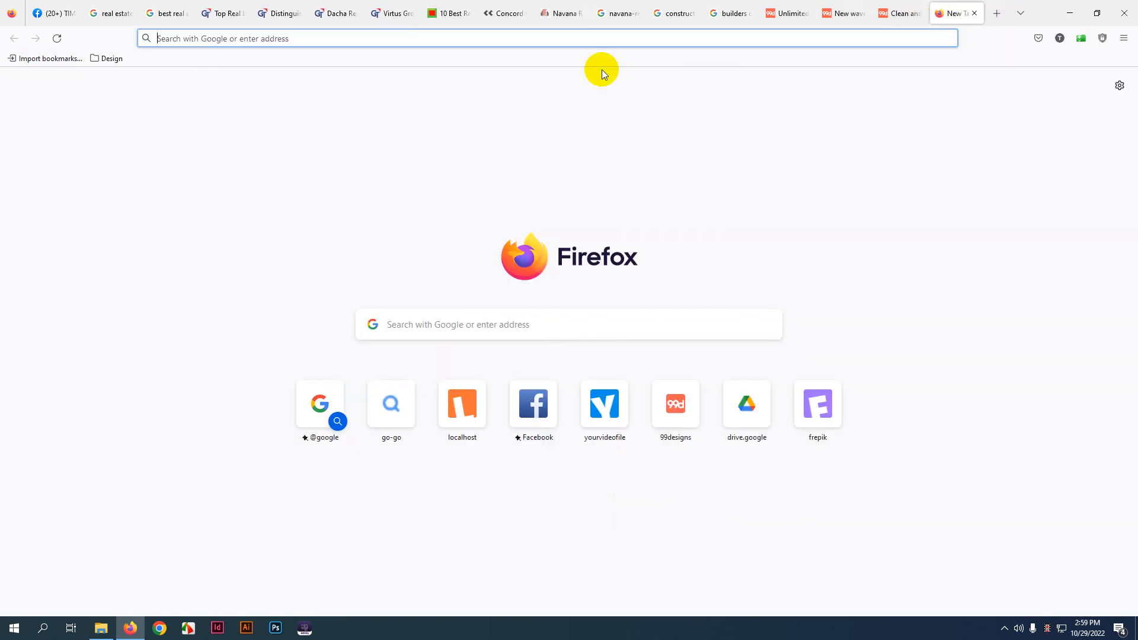
pyautogui.hotkey('ctrl', 'v')
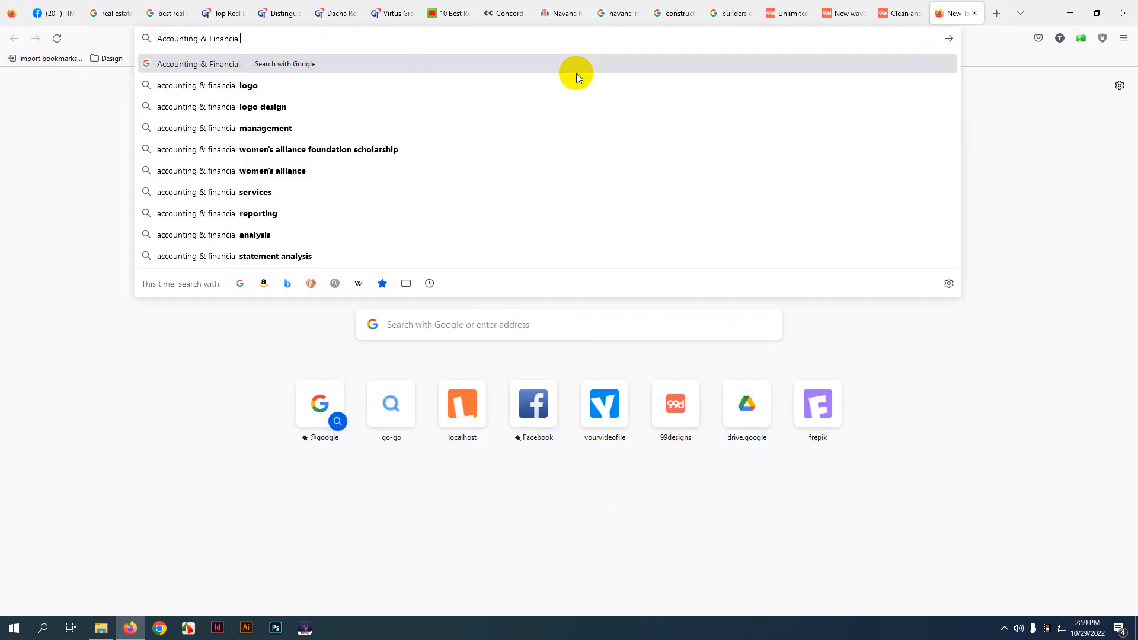
pyautogui.press('Down')
pyautogui.press('Return')
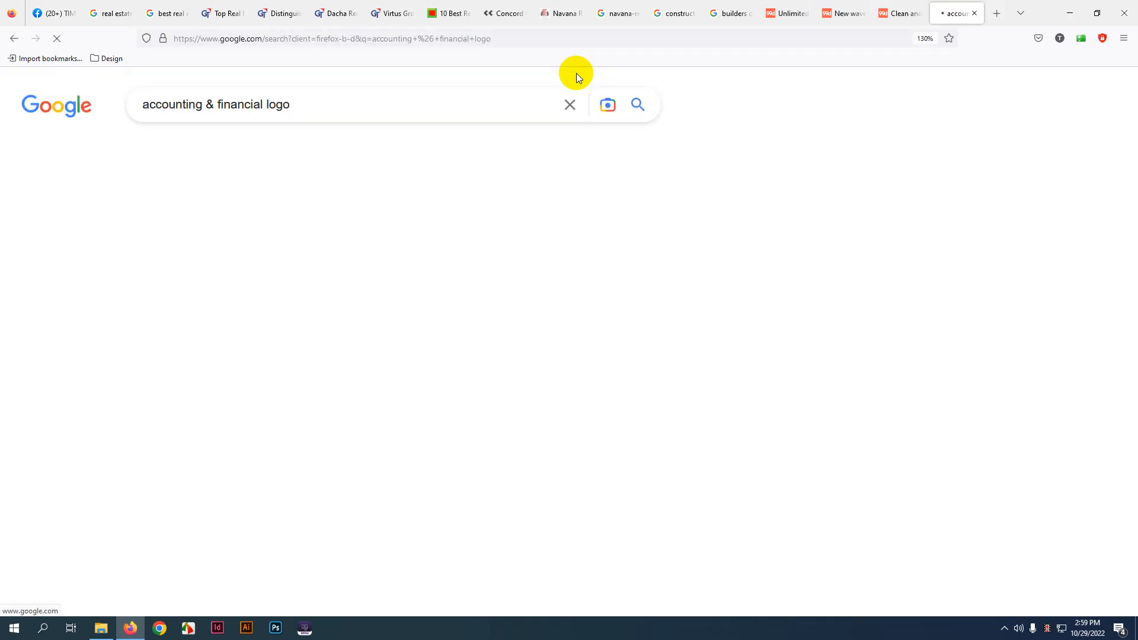
pyautogui.click(220, 154)
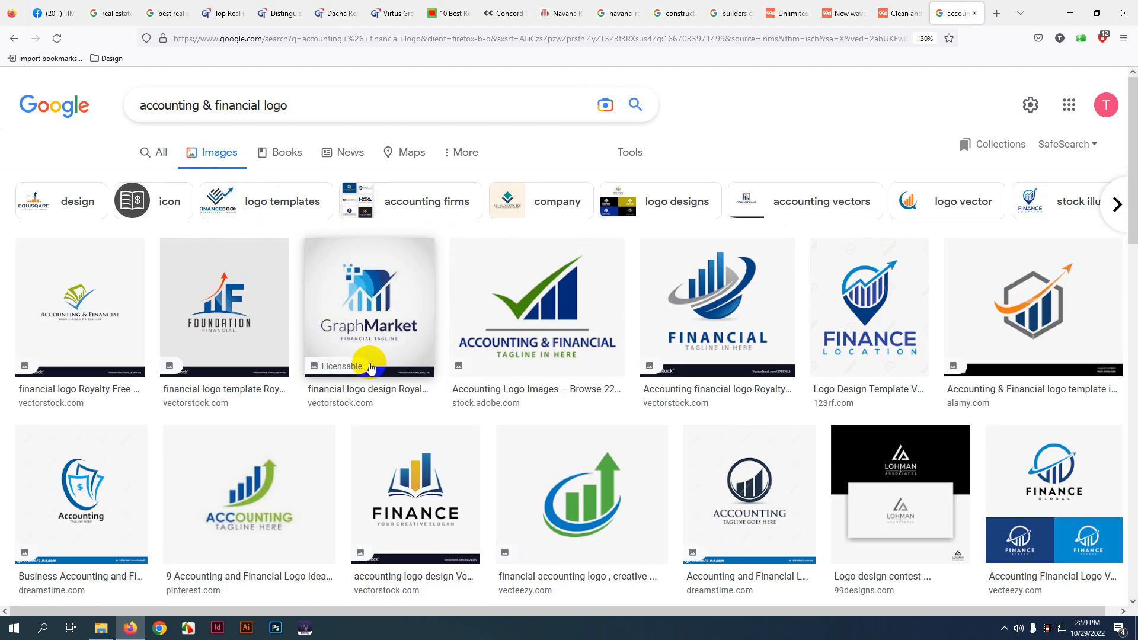
# - Browse the accounting and financial logo images for common symbols and styles
pyautogui.scroll(-2, 373, 361)
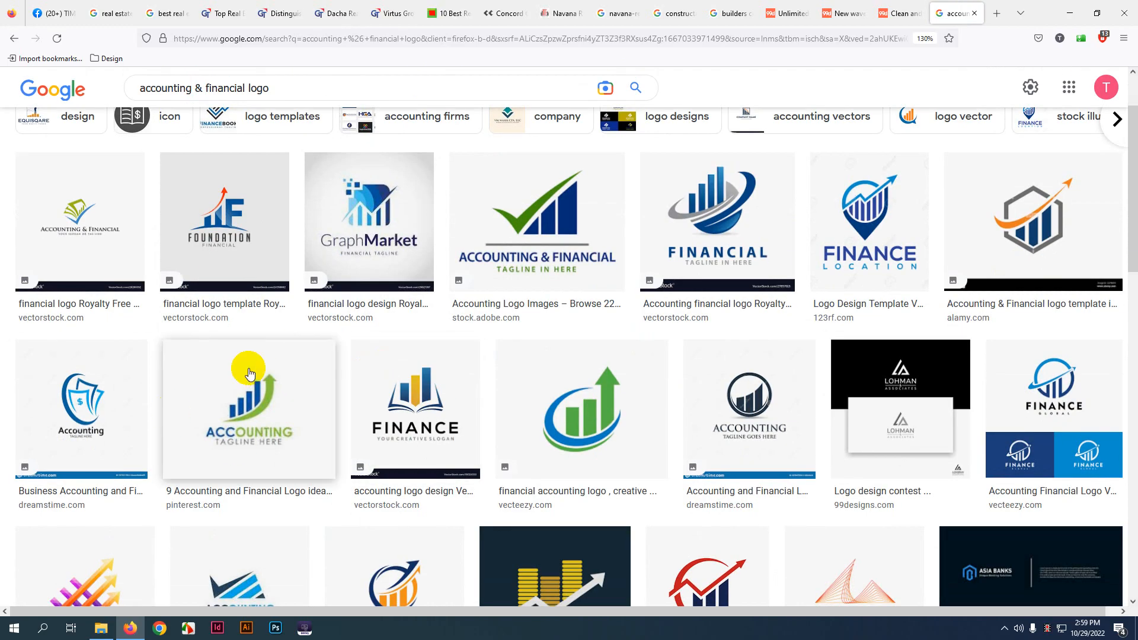
pyautogui.scroll(-3, 751, 379)
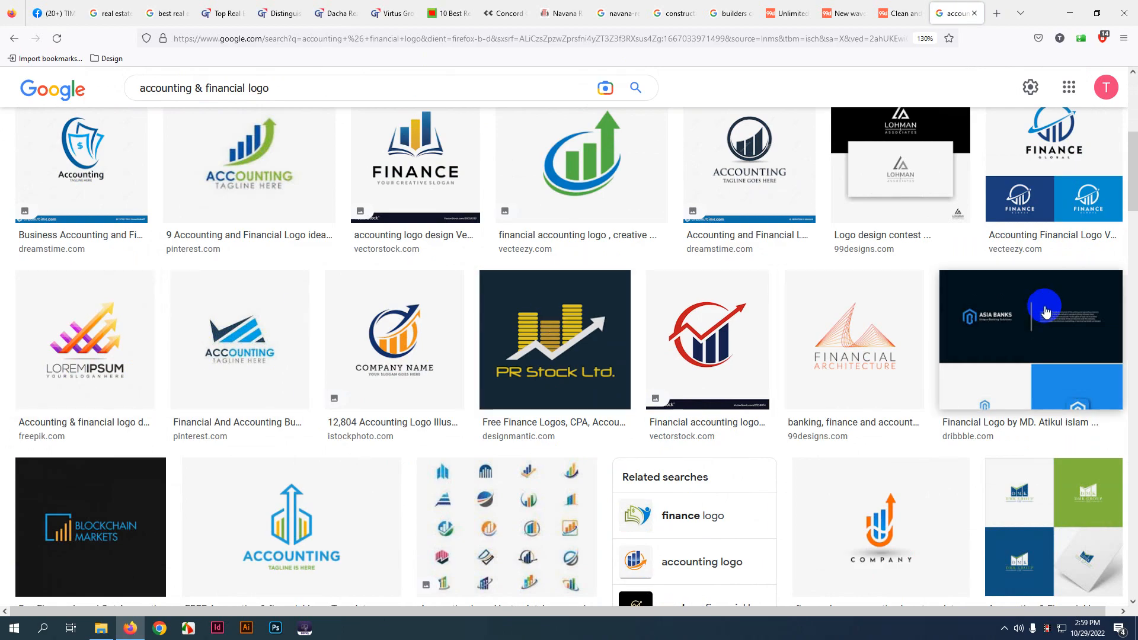
pyautogui.scroll(-3, 356, 368)
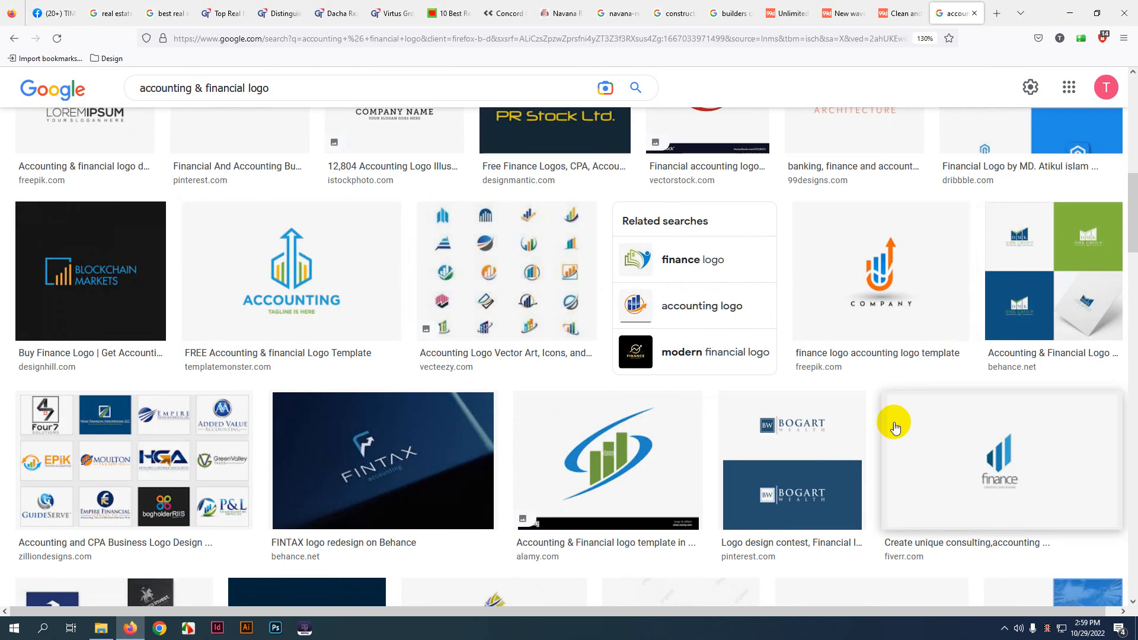
pyautogui.scroll(-1, 247, 437)
pyautogui.scroll(10, 247, 421)
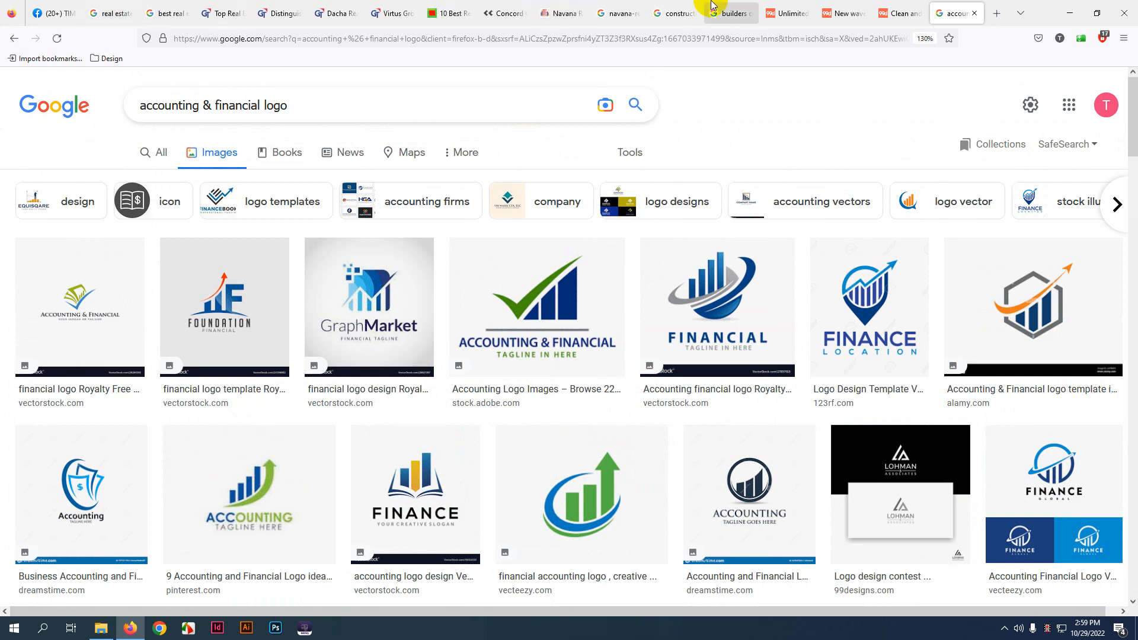
# - Switch back to the Pride Bookkeeping contest and highlight the brief's About us description, "Dental business Bookkeeping services"
pyautogui.click(783, 12)
pyautogui.click(842, 13)
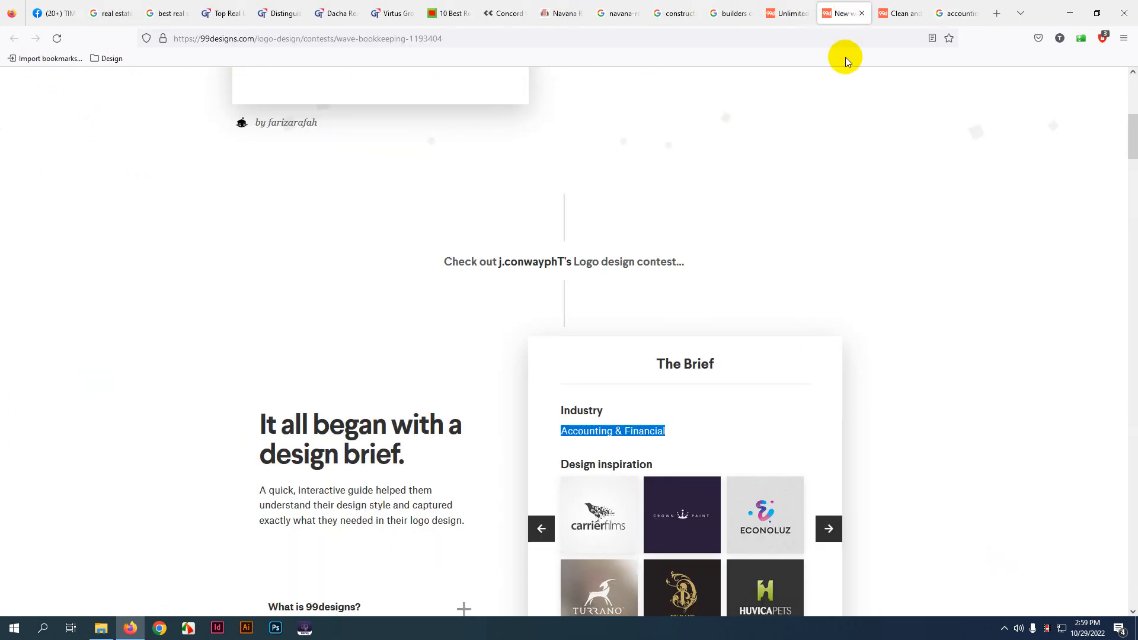
pyautogui.click(829, 528)
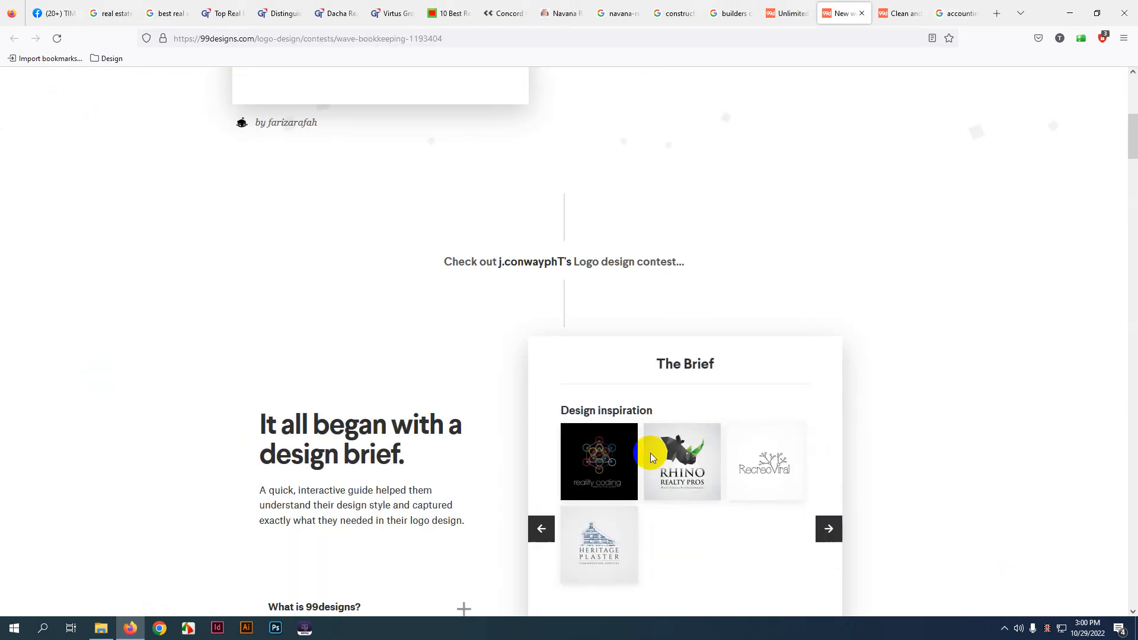
pyautogui.click(829, 528)
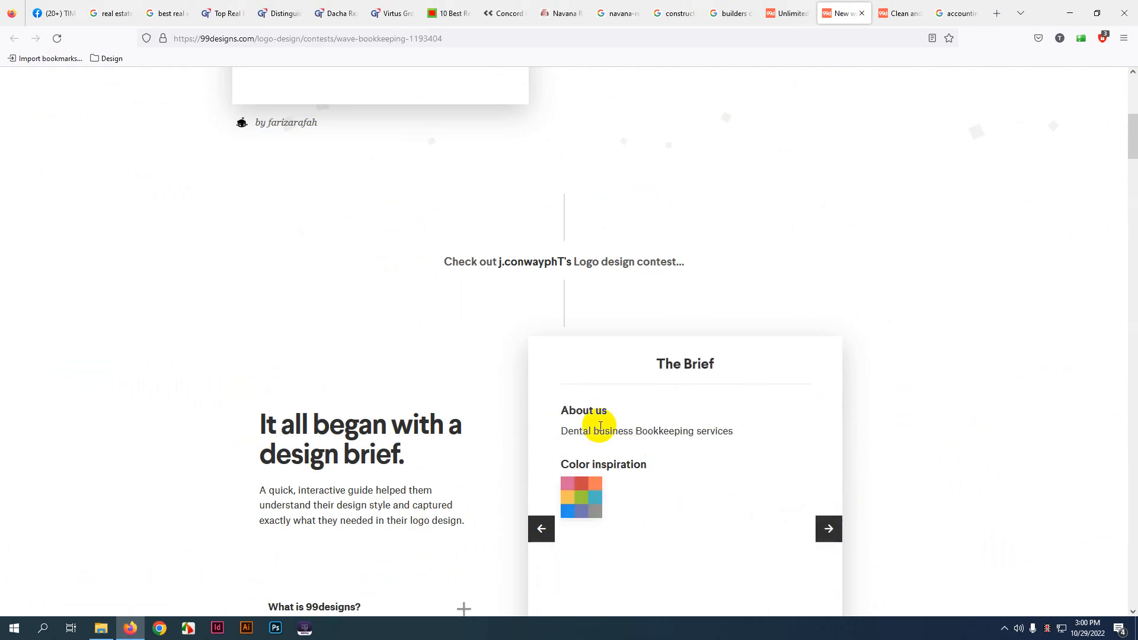
pyautogui.moveTo(561, 431); pyautogui.dragTo(728, 436)
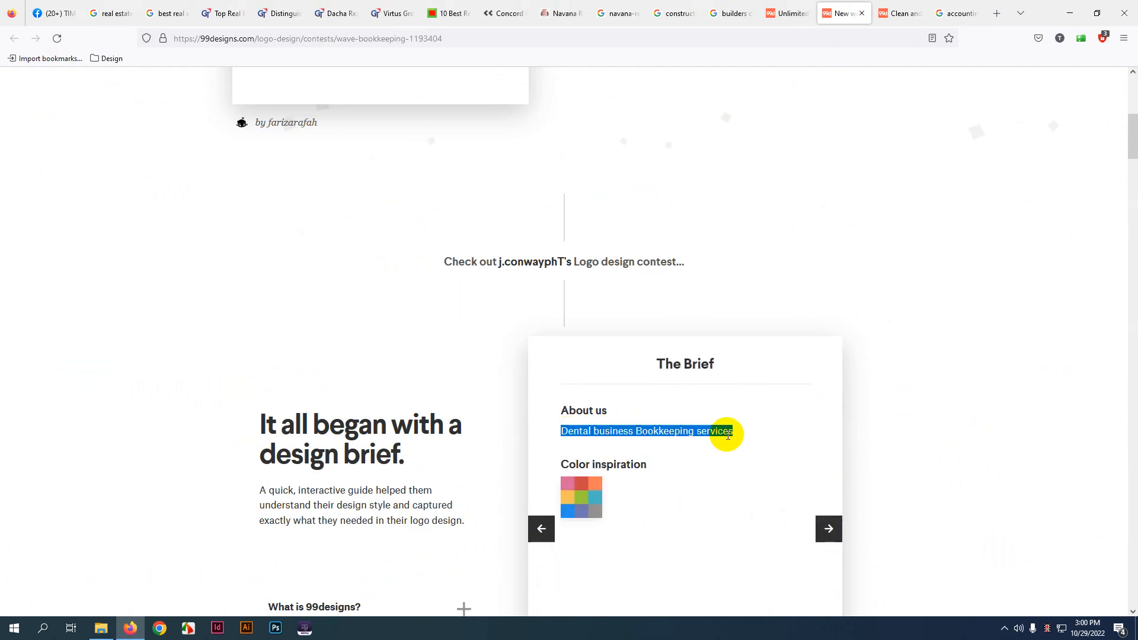
# - Review the winning logo against the brief's color inspiration and page through the remaining brief notes, package and file deliverables
pyautogui.scroll(6, 330, 343)
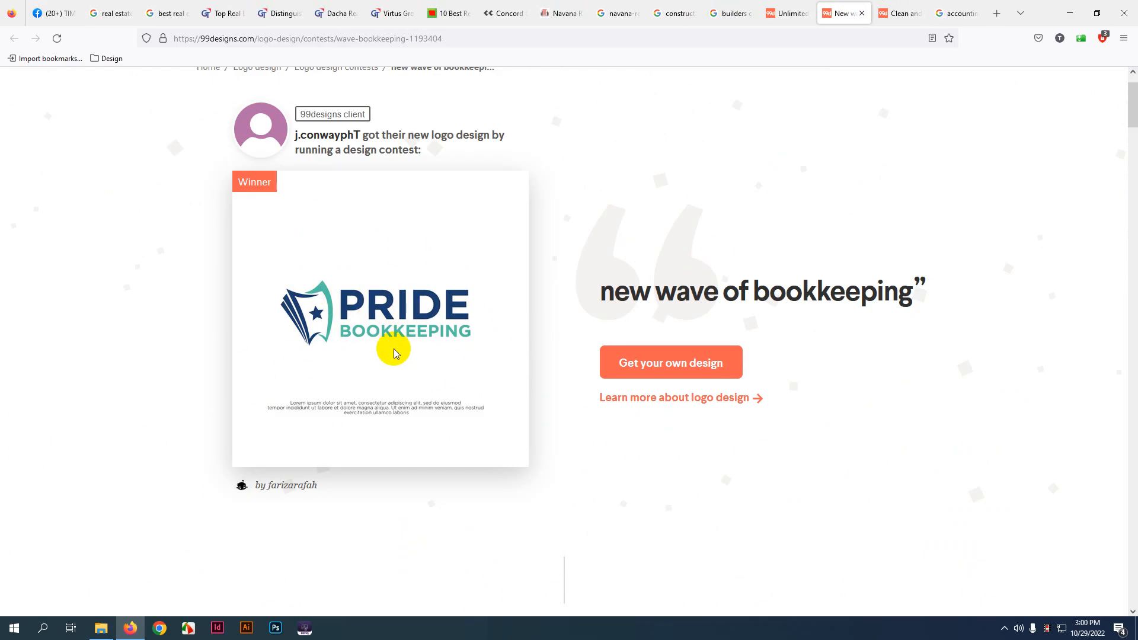
pyautogui.scroll(-5, 732, 400)
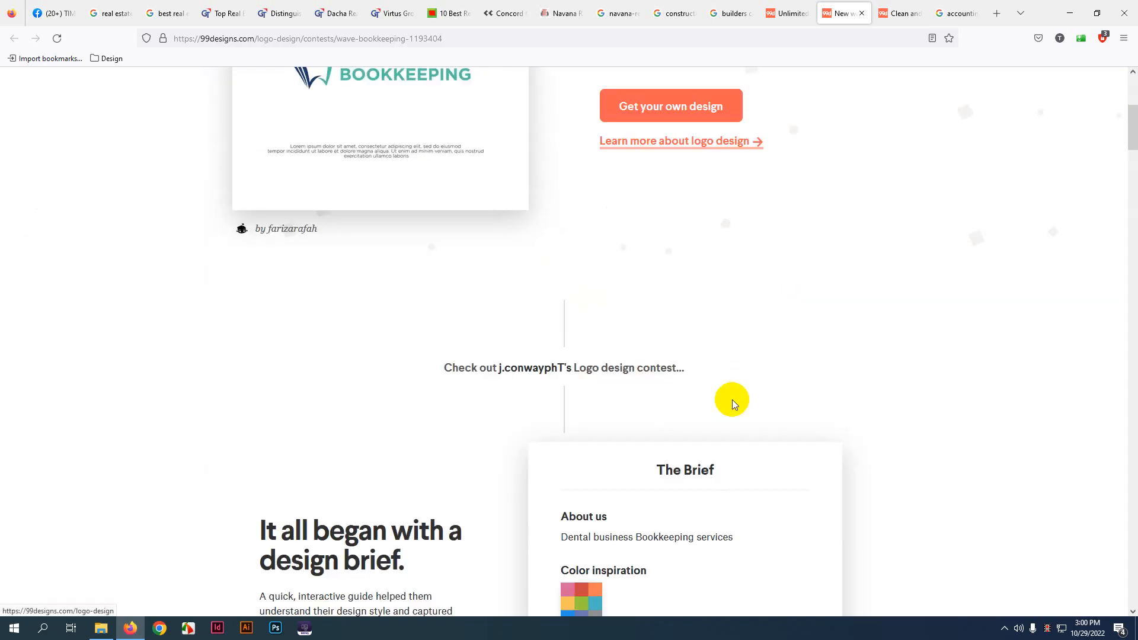
pyautogui.scroll(-1, 731, 399)
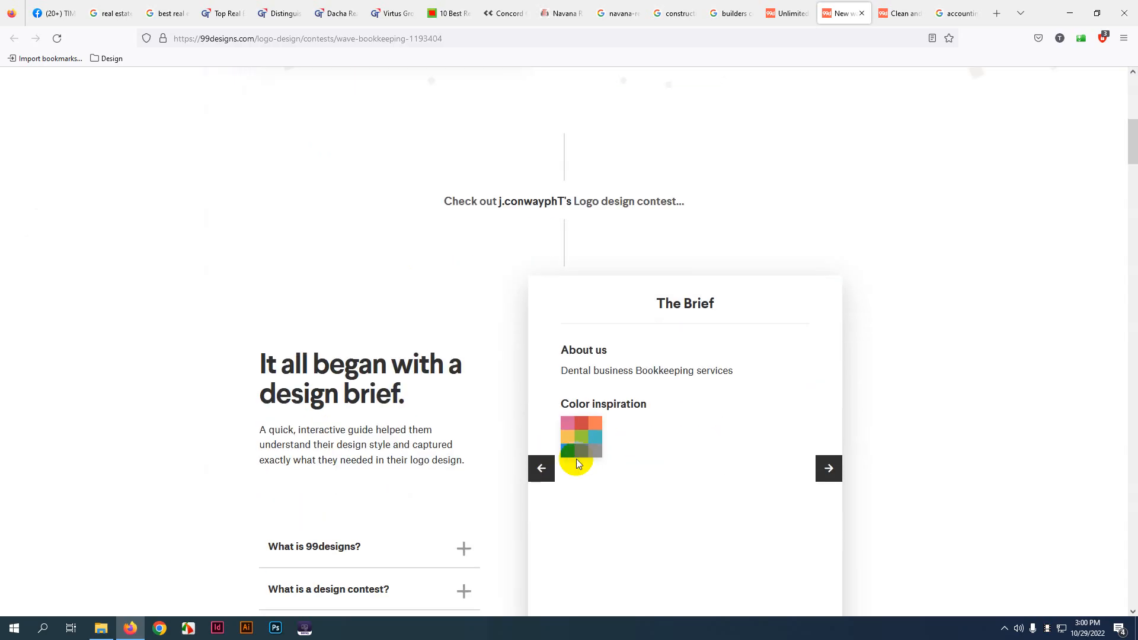
pyautogui.click(826, 474)
pyautogui.click(825, 474)
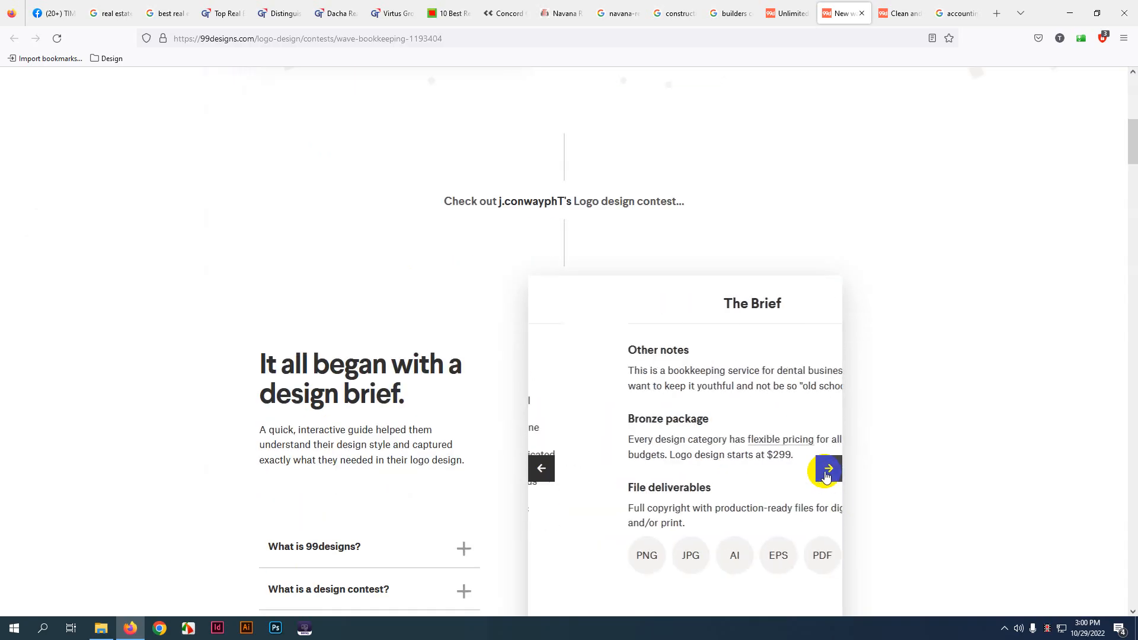
pyautogui.click(826, 474)
# - Look over the submitted Pride Bookkeeping logo entries and the contest's figures for design entries, designers and winner
pyautogui.scroll(-6, 415, 462)
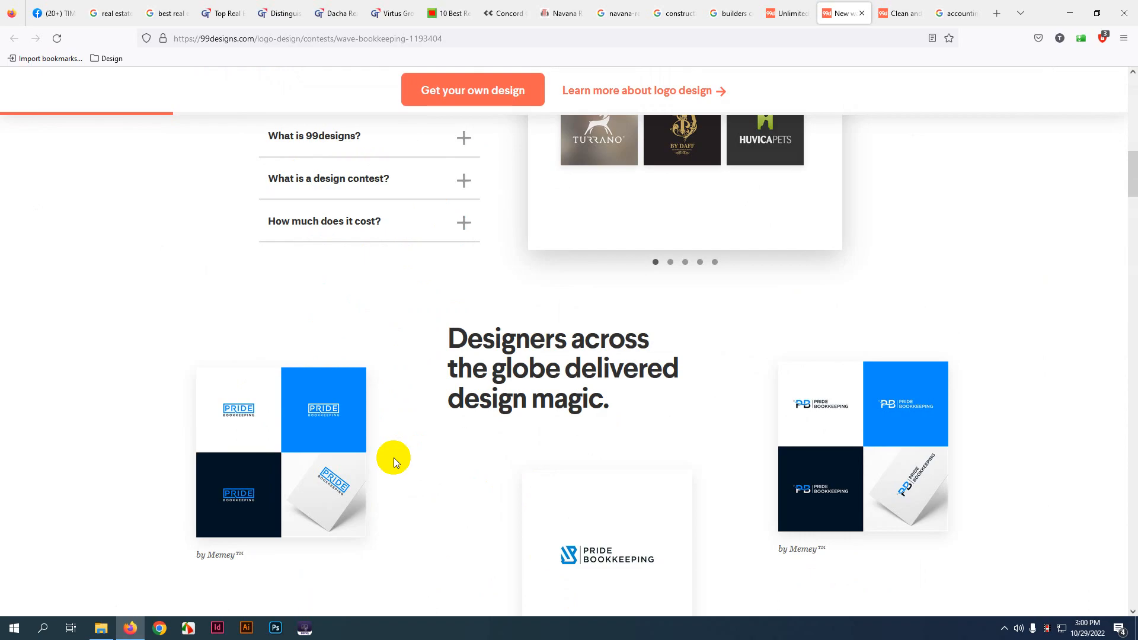
pyautogui.scroll(-8, 394, 457)
pyautogui.scroll(3, 394, 454)
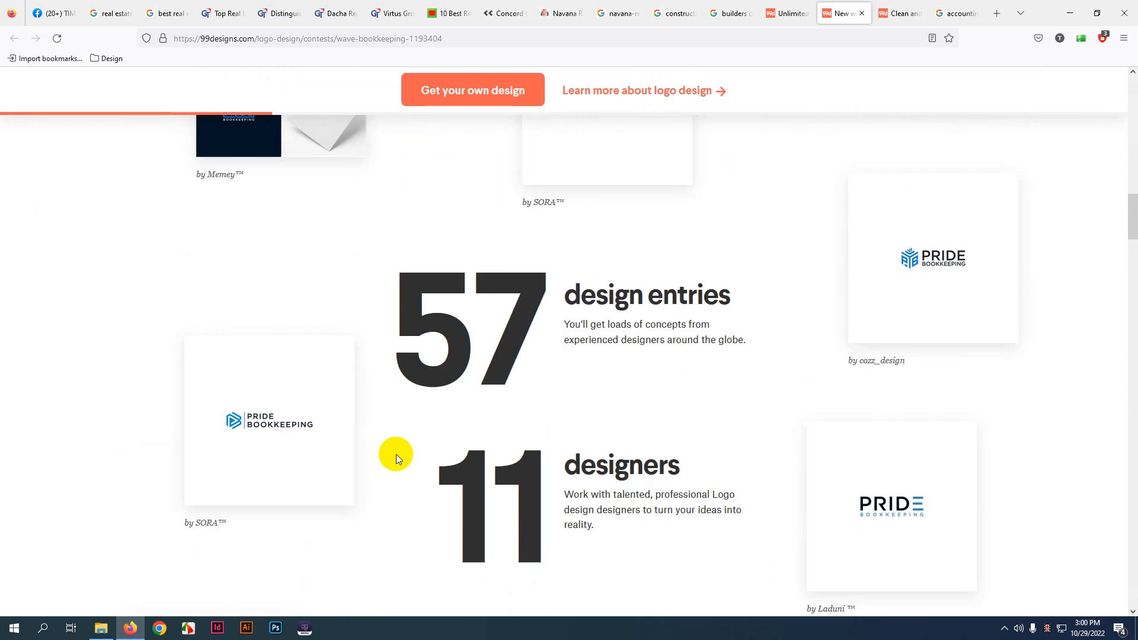
pyautogui.moveTo(415, 322); pyautogui.dragTo(520, 318)
pyautogui.click(497, 440)
pyautogui.scroll(-3, 483, 392)
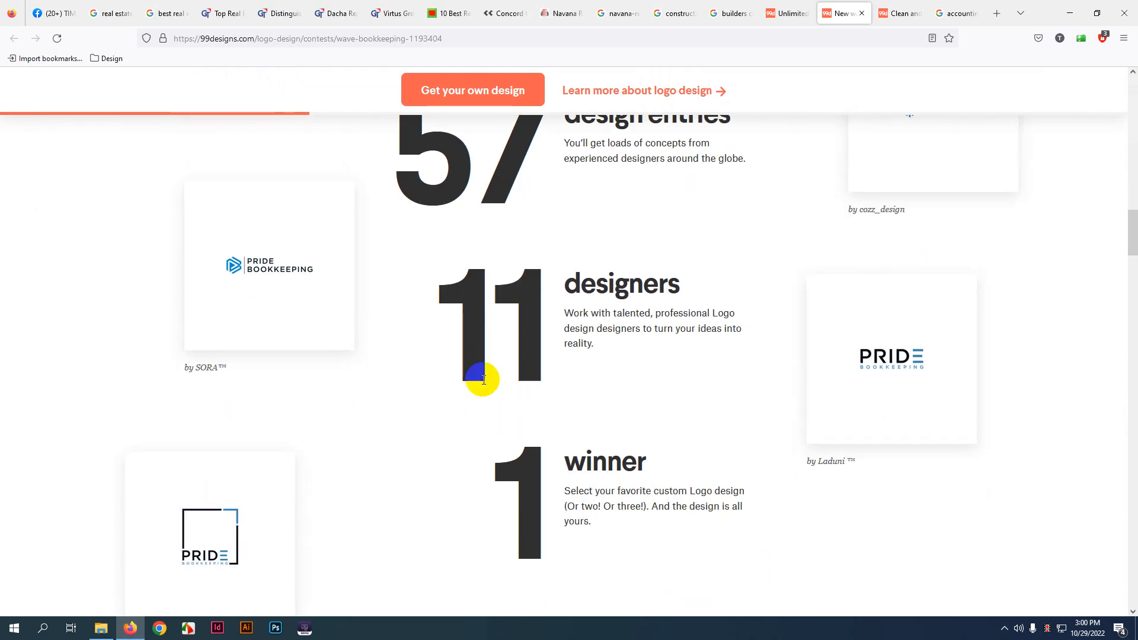
pyautogui.scroll(-7, 484, 379)
pyautogui.scroll(8, 534, 374)
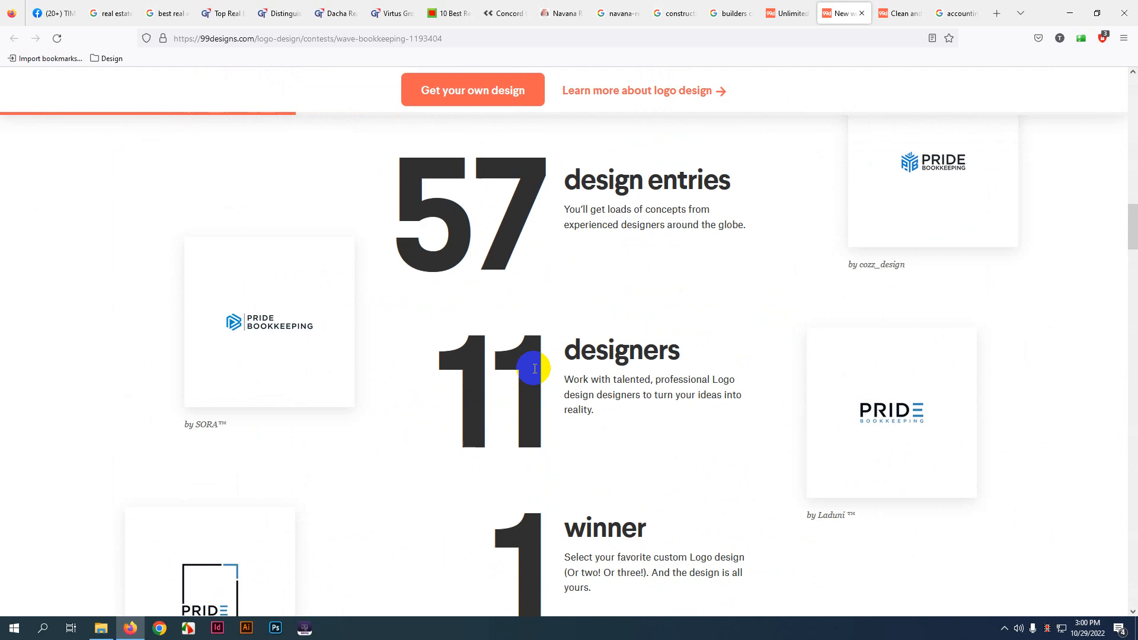
# - Re-examine the submitted Pride Bookkeeping logo entries one by one, comparing their symbols, wordmarks and layouts
pyautogui.scroll(12, 535, 369)
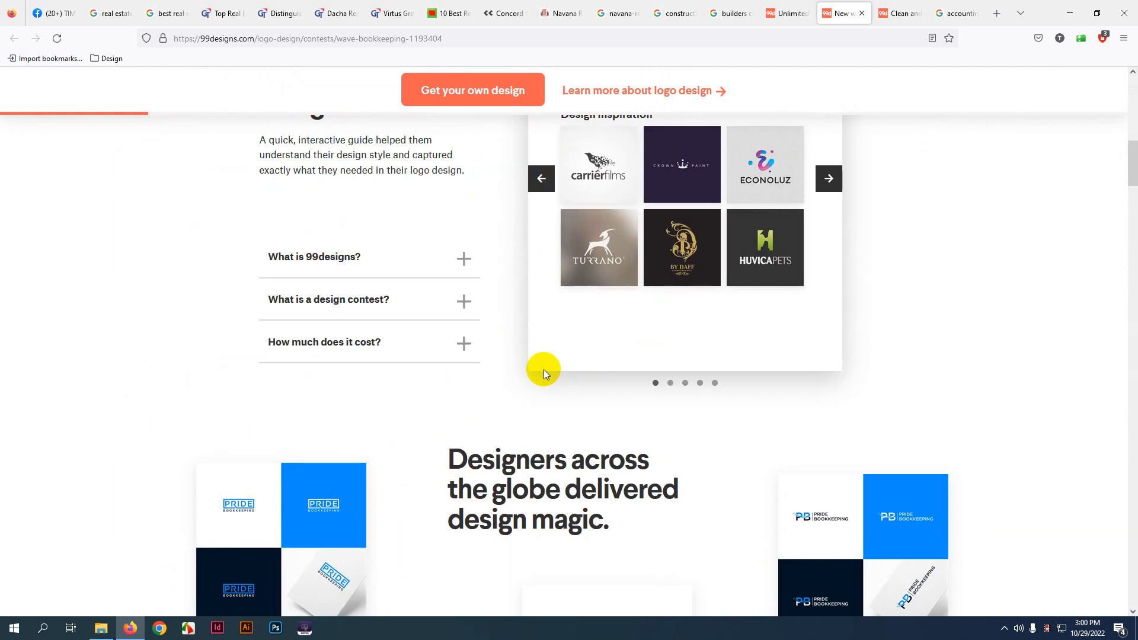
pyautogui.scroll(-3, 543, 368)
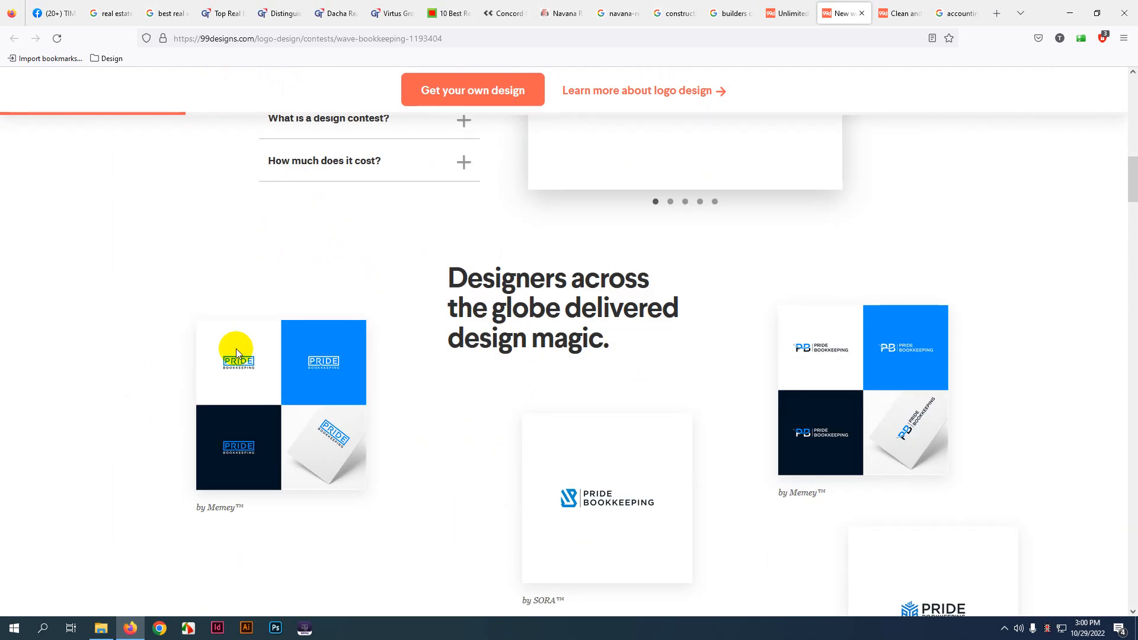
pyautogui.scroll(-2, 256, 358)
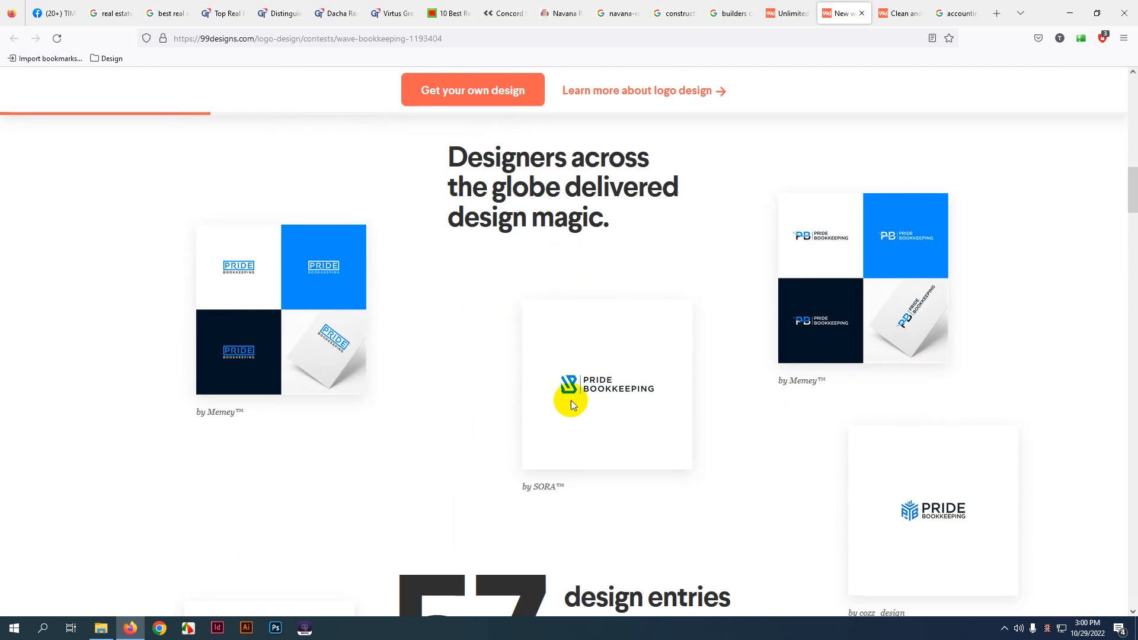
pyautogui.scroll(-2, 923, 513)
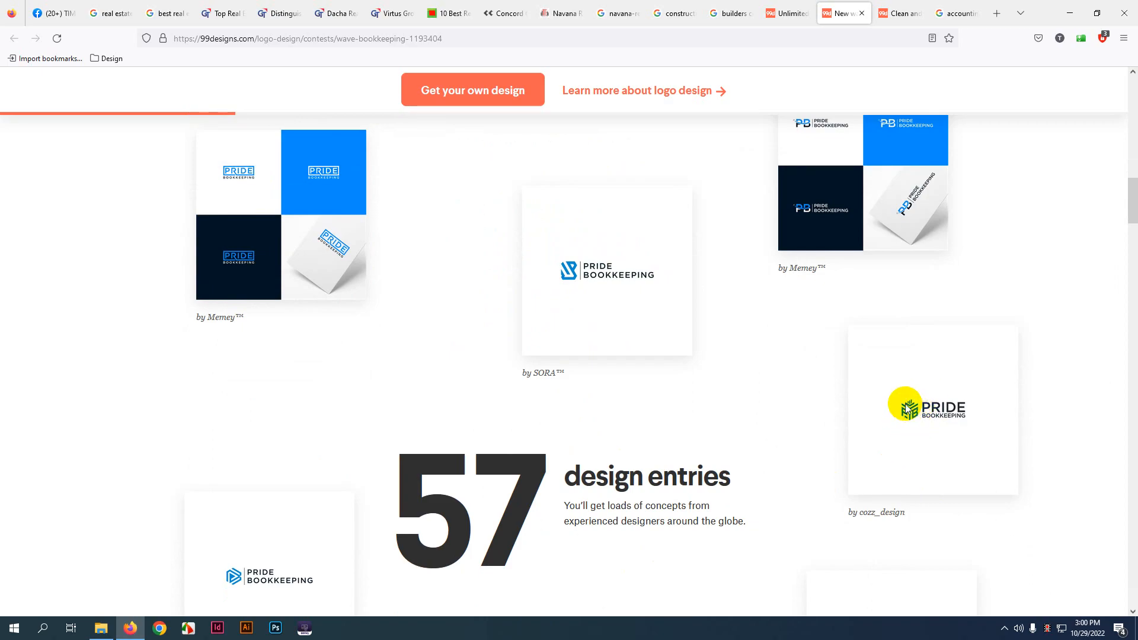
pyautogui.scroll(-8, 322, 371)
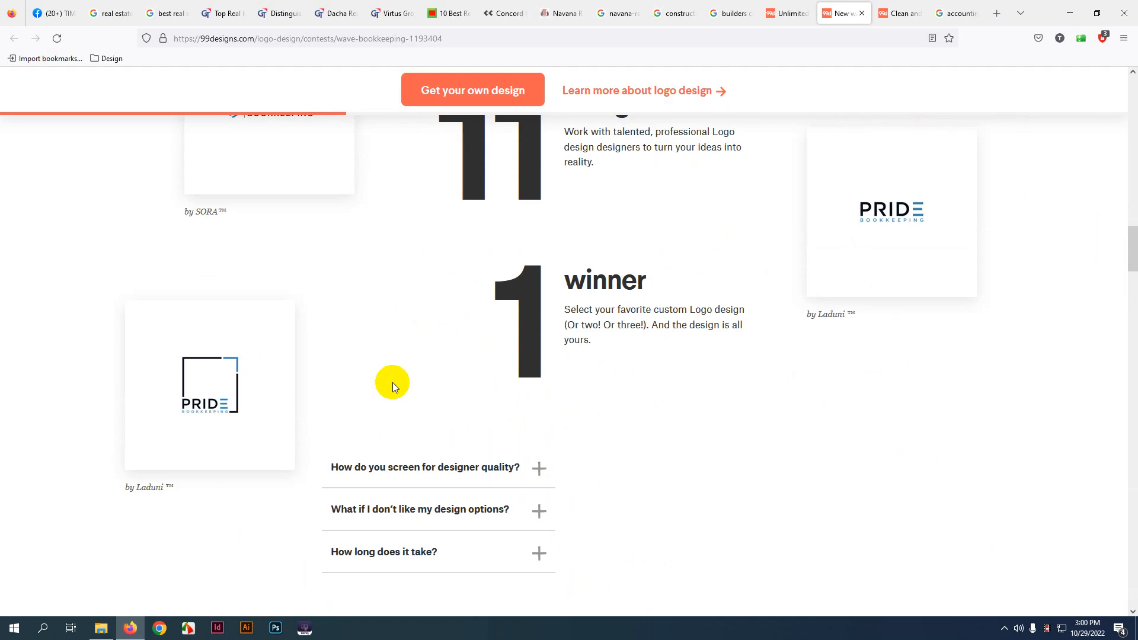
pyautogui.scroll(15, 393, 382)
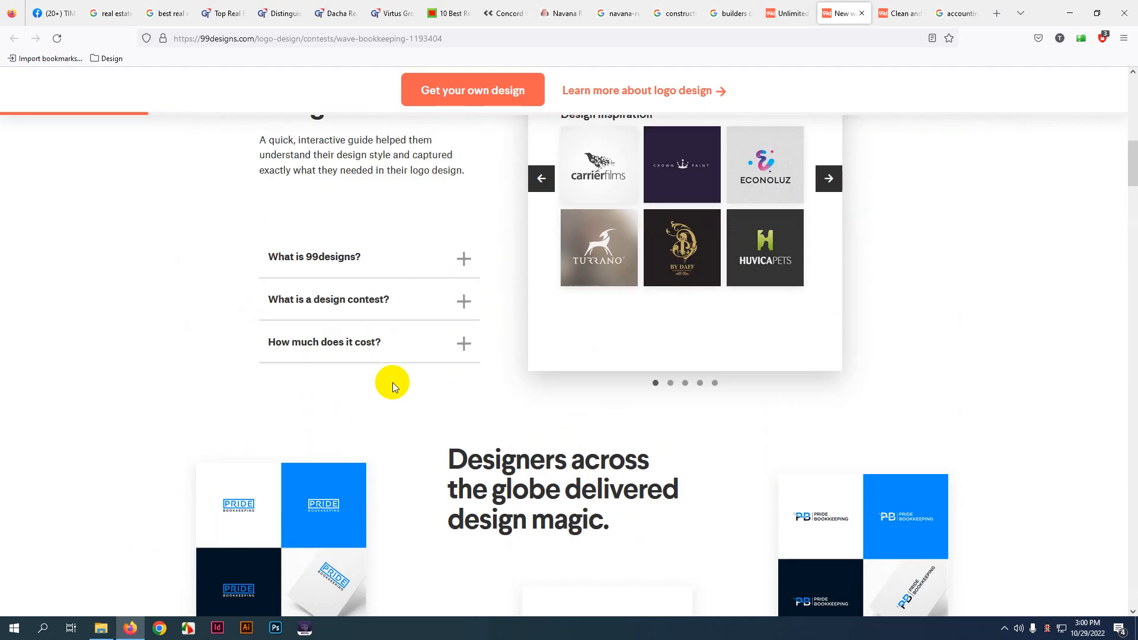
# - Page the Pride Bookkeeping brief back to its industry and design inspiration, and advance to the second set of inspiration logos
pyautogui.scroll(5, 393, 382)
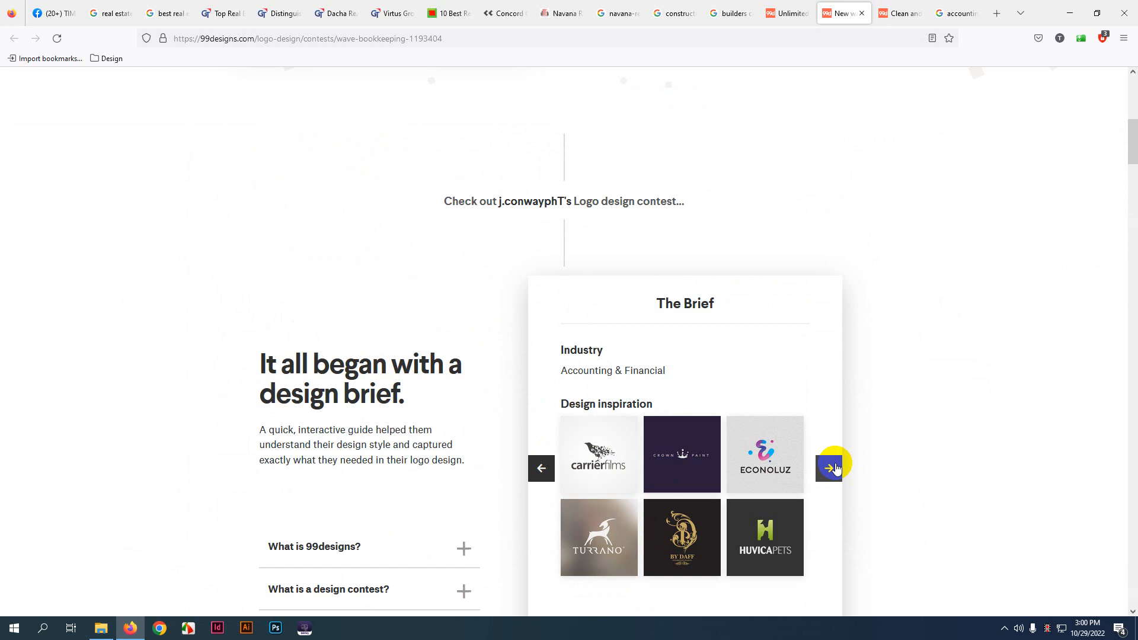
pyautogui.click(538, 468)
pyautogui.click(539, 468)
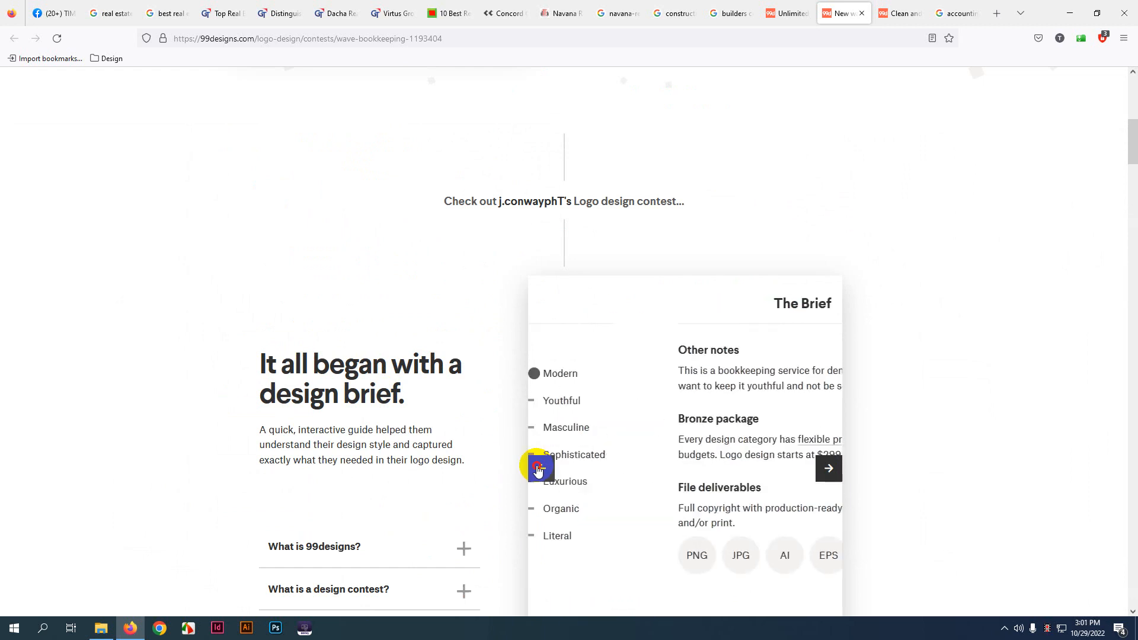
pyautogui.click(539, 469)
pyautogui.click(538, 469)
pyautogui.click(538, 468)
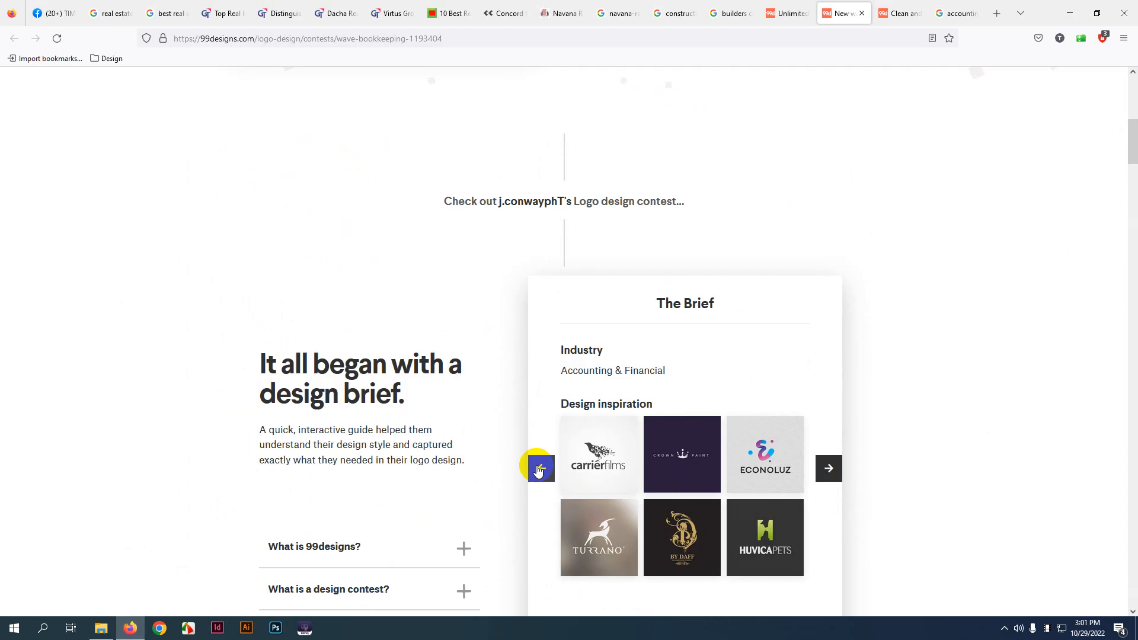
pyautogui.click(830, 471)
# - Compare the submitted entries with the brief's design inspiration and look over the contest's figures for entries, designers and winner
pyautogui.scroll(-15, 457, 406)
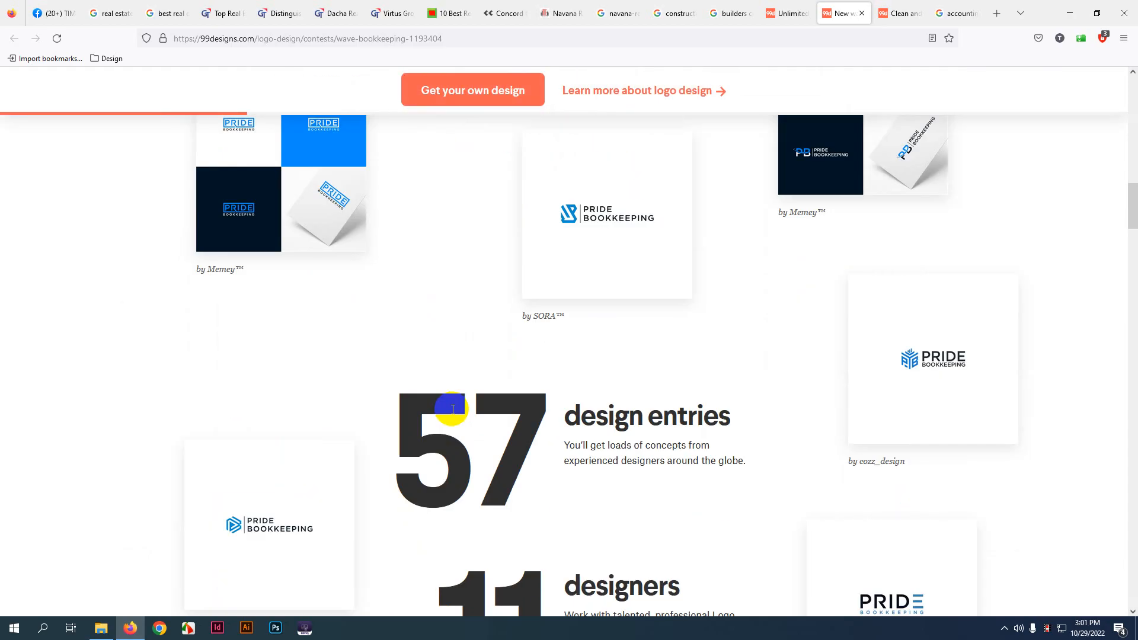
pyautogui.moveTo(389, 372); pyautogui.dragTo(500, 521)
pyautogui.click(477, 431)
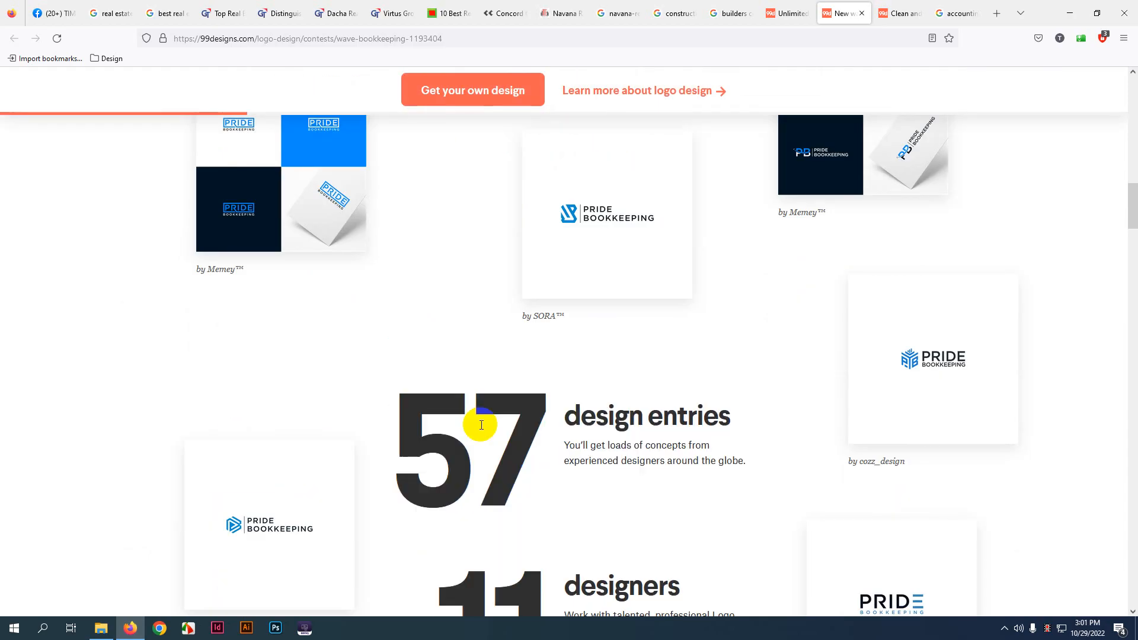
pyautogui.scroll(4, 480, 425)
pyautogui.scroll(5, 480, 425)
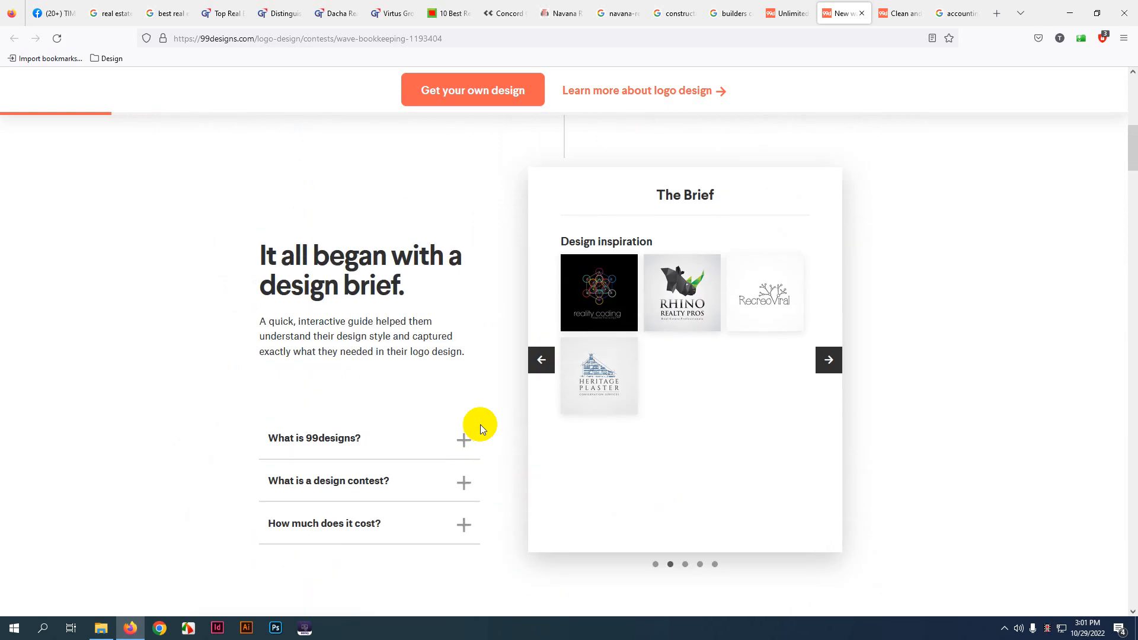
pyautogui.scroll(-8, 237, 469)
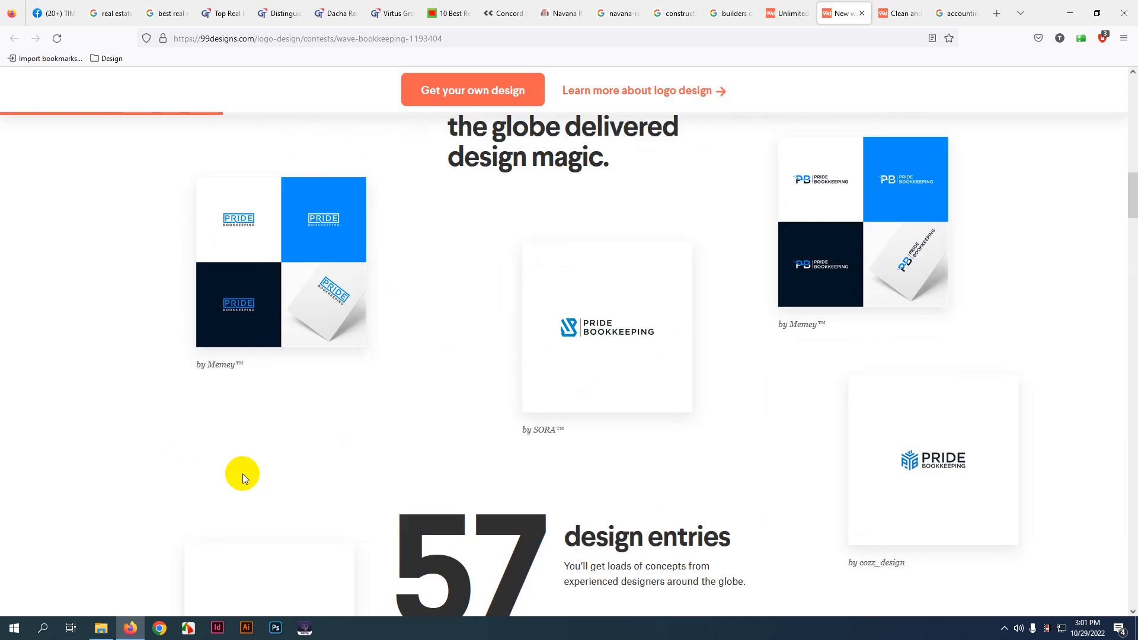
pyautogui.scroll(-4, 560, 442)
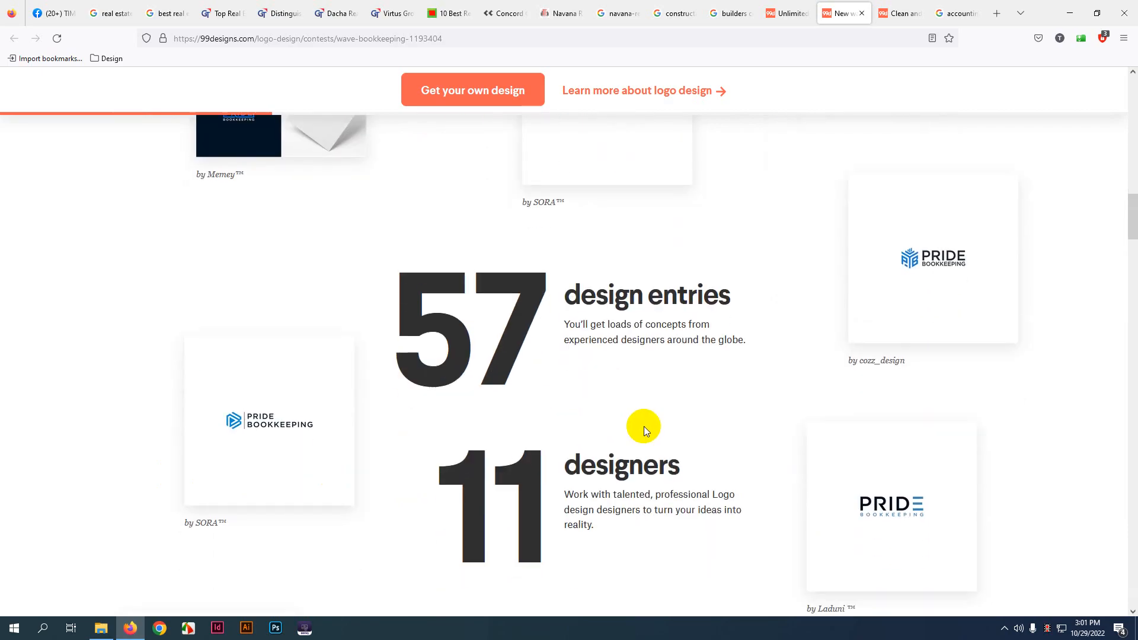
pyautogui.scroll(-3, 727, 366)
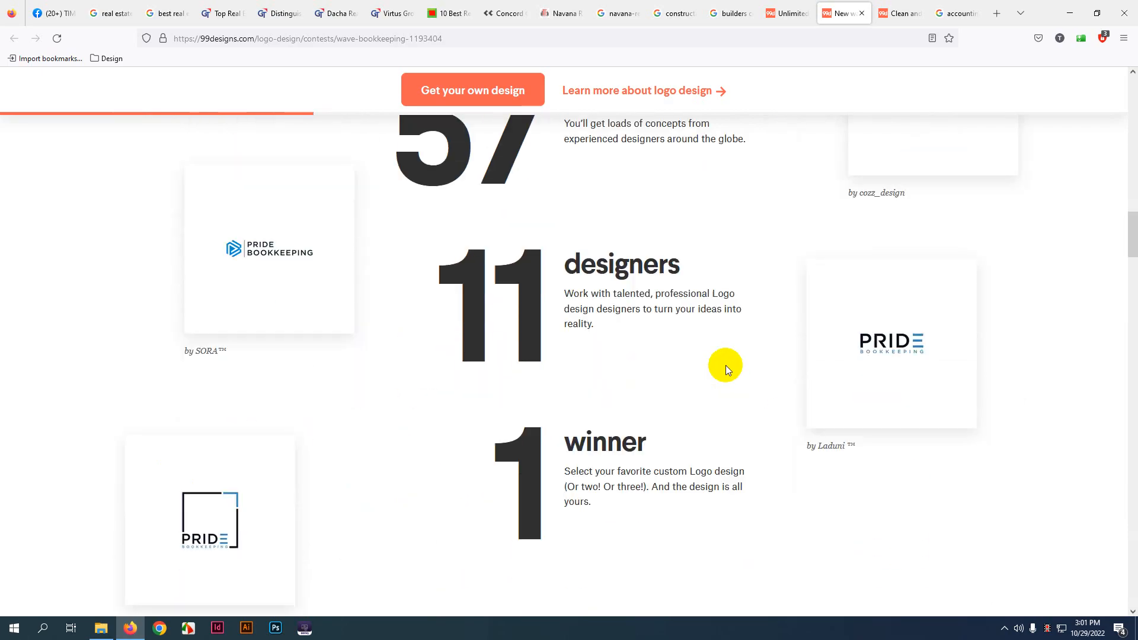
pyautogui.scroll(-1, 726, 365)
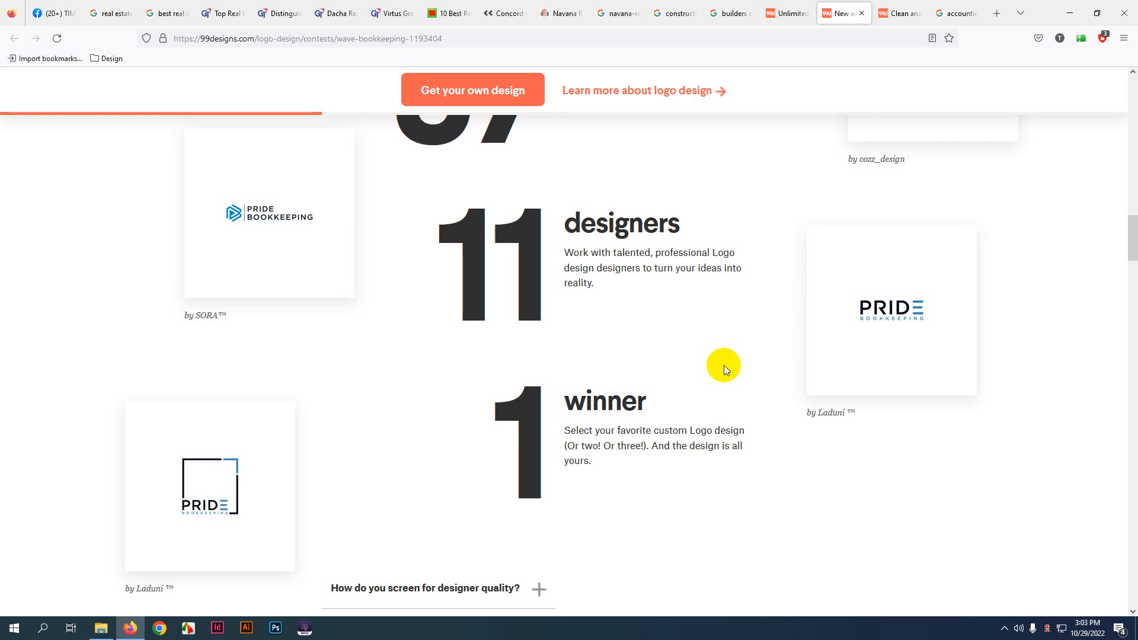
# - Review the entries by the different designers once more and compare them with the winning Pride Bookkeeping logo
pyautogui.scroll(10, 234, 291)
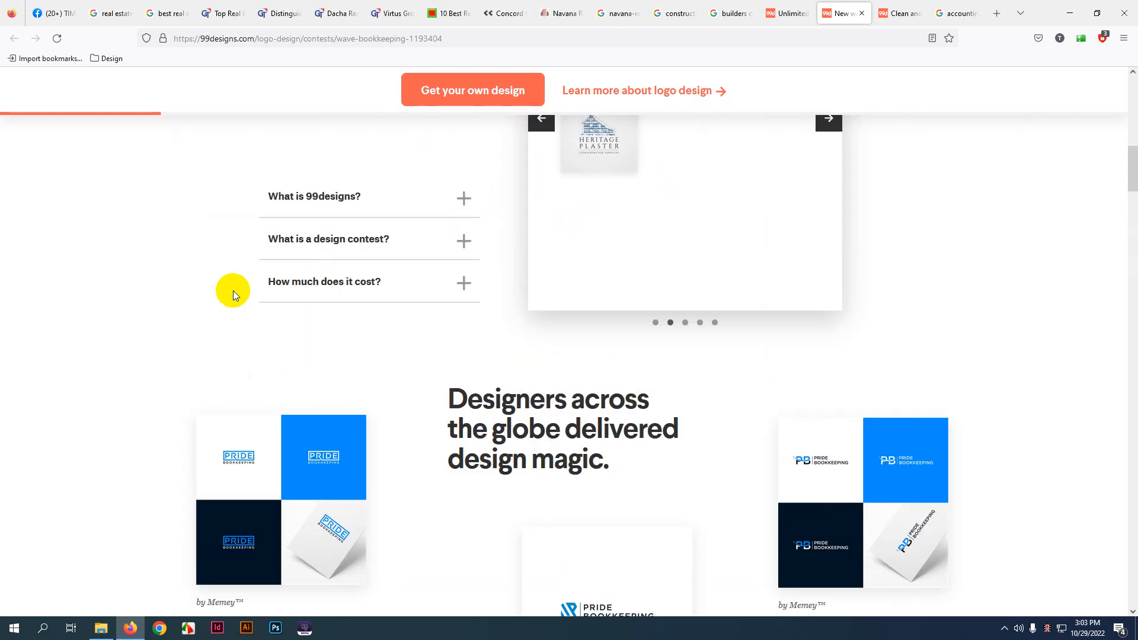
pyautogui.scroll(1, 233, 291)
pyautogui.scroll(-7, 702, 234)
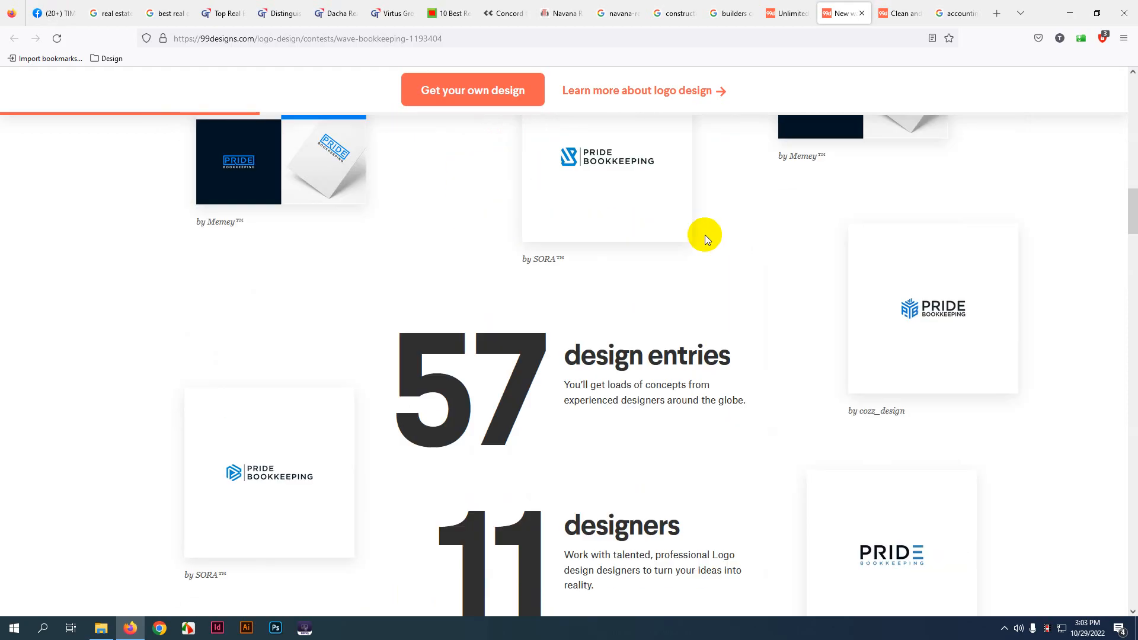
pyautogui.scroll(-2, 783, 257)
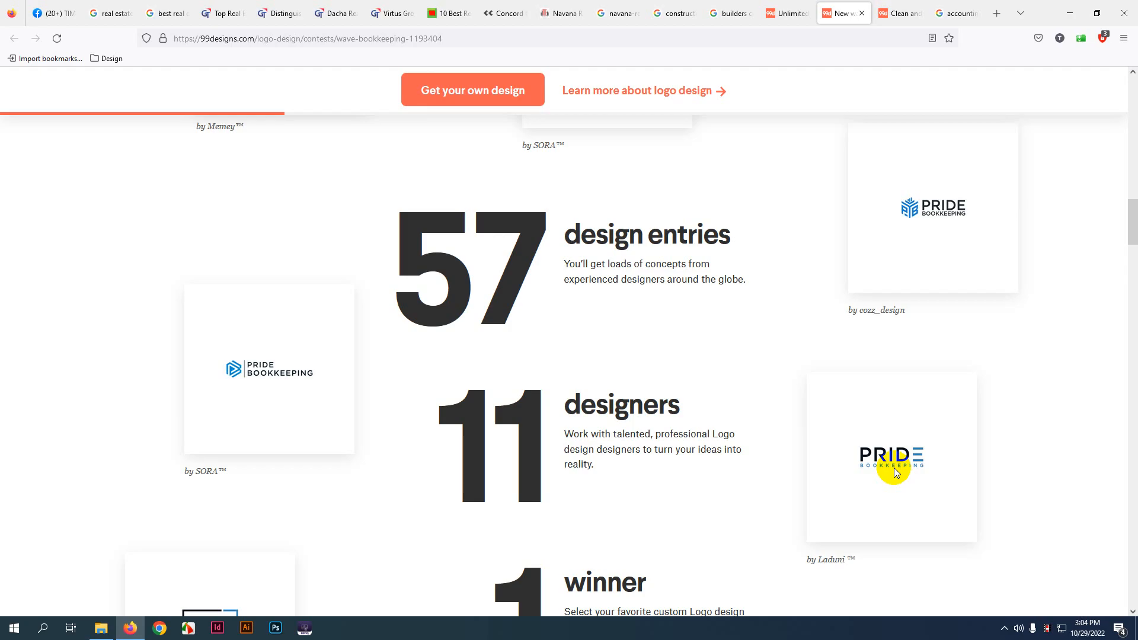
pyautogui.scroll(6, 322, 313)
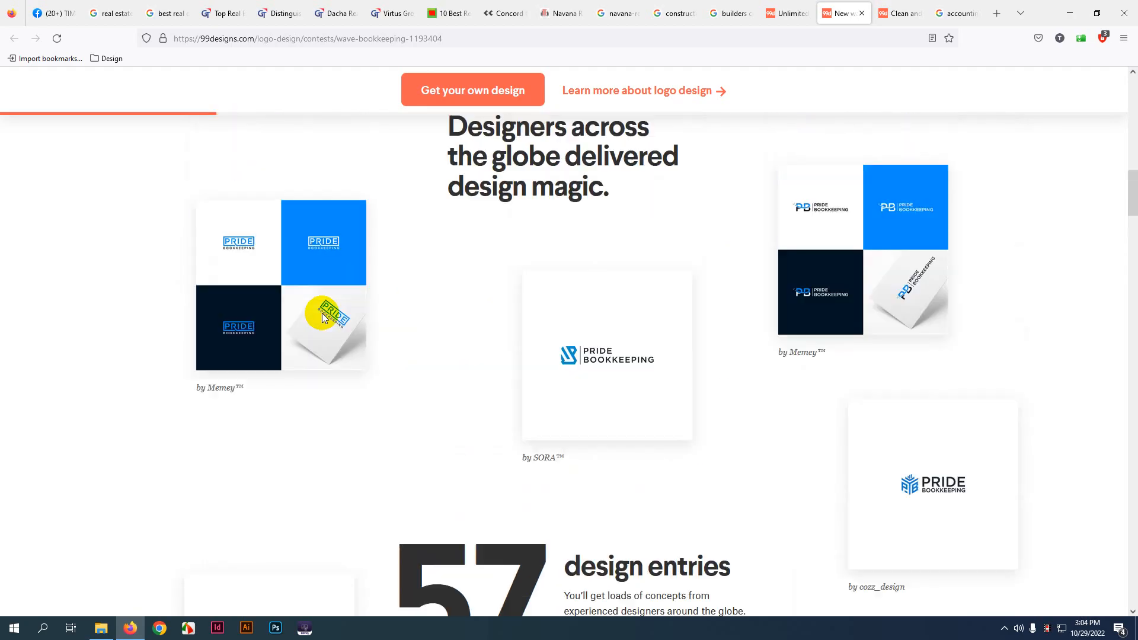
pyautogui.scroll(12, 322, 317)
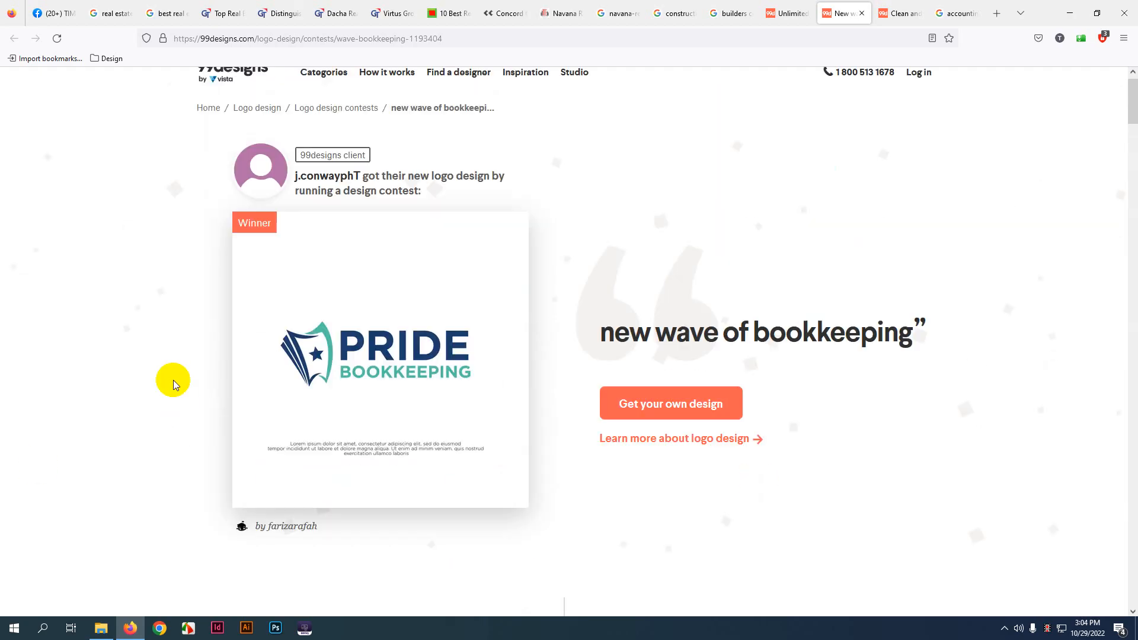
# - Return to the 99designs list of finished Accounting & Financial contests and its industry filter
pyautogui.click(787, 13)
pyautogui.scroll(15, 385, 221)
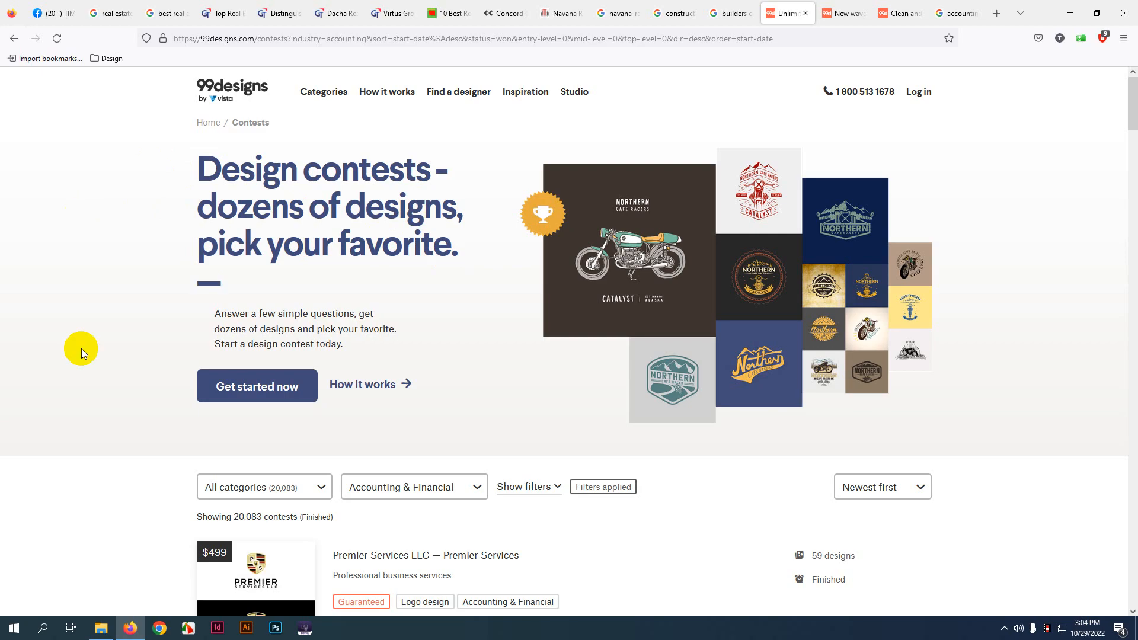
pyautogui.scroll(-2, 403, 408)
pyautogui.scroll(-1, 403, 408)
pyautogui.click(419, 305)
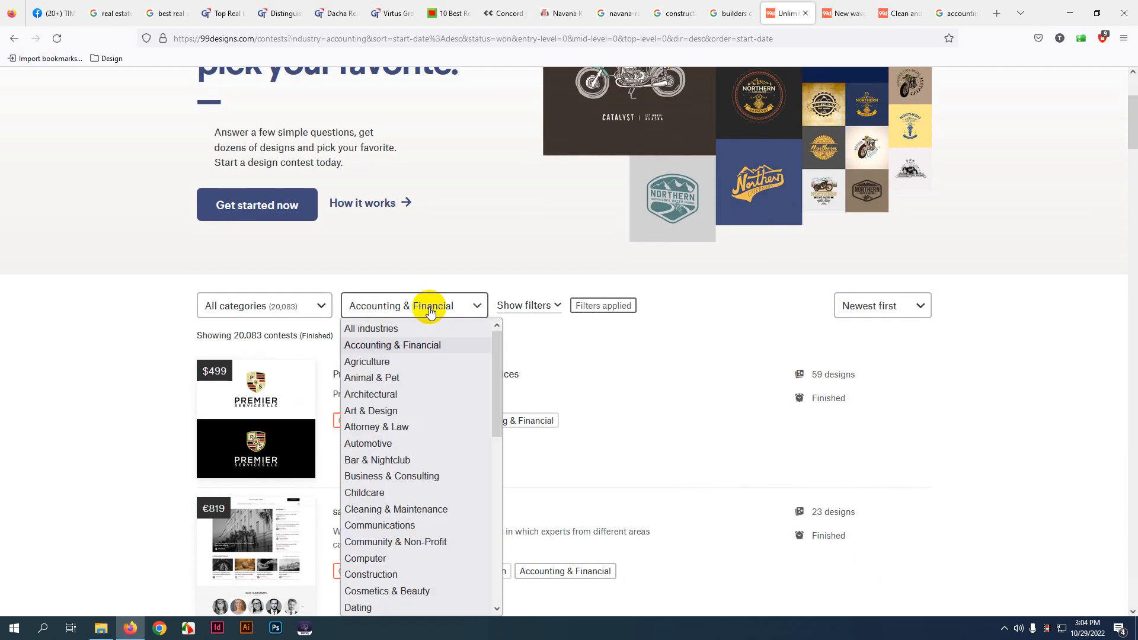
pyautogui.scroll(-2, 429, 479)
pyautogui.scroll(-2, 428, 479)
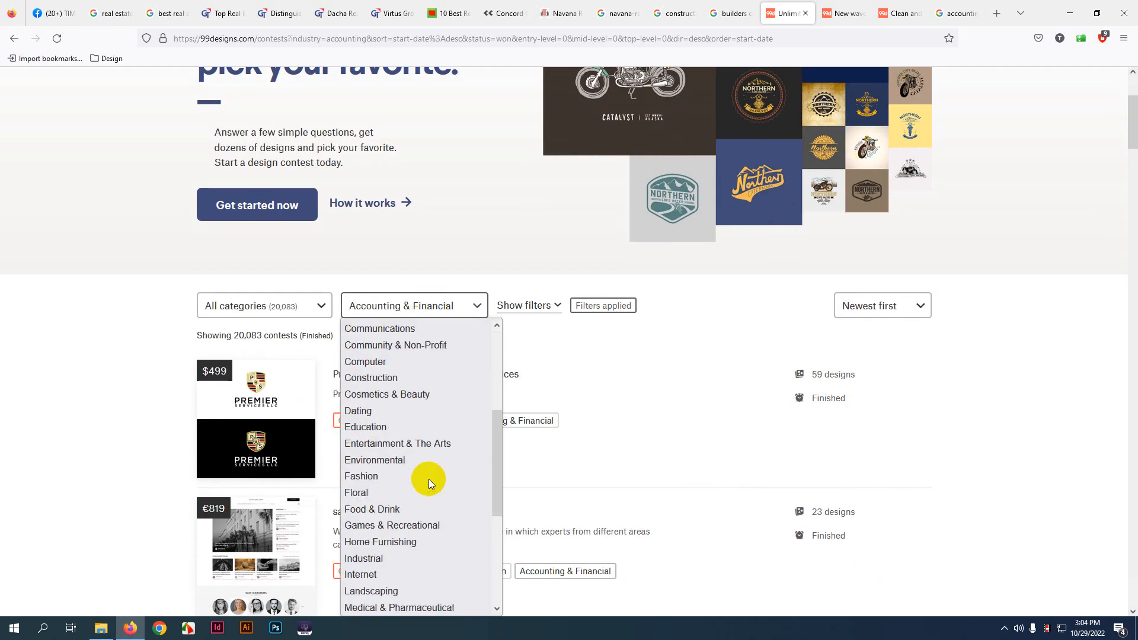
pyautogui.scroll(-5, 443, 492)
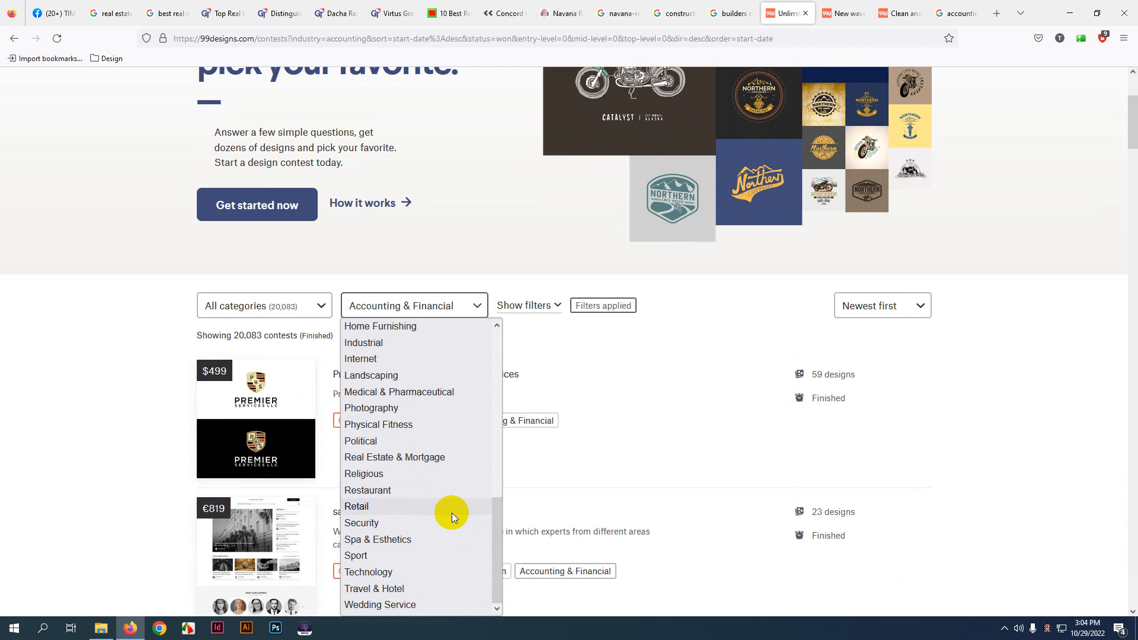
pyautogui.click(668, 562)
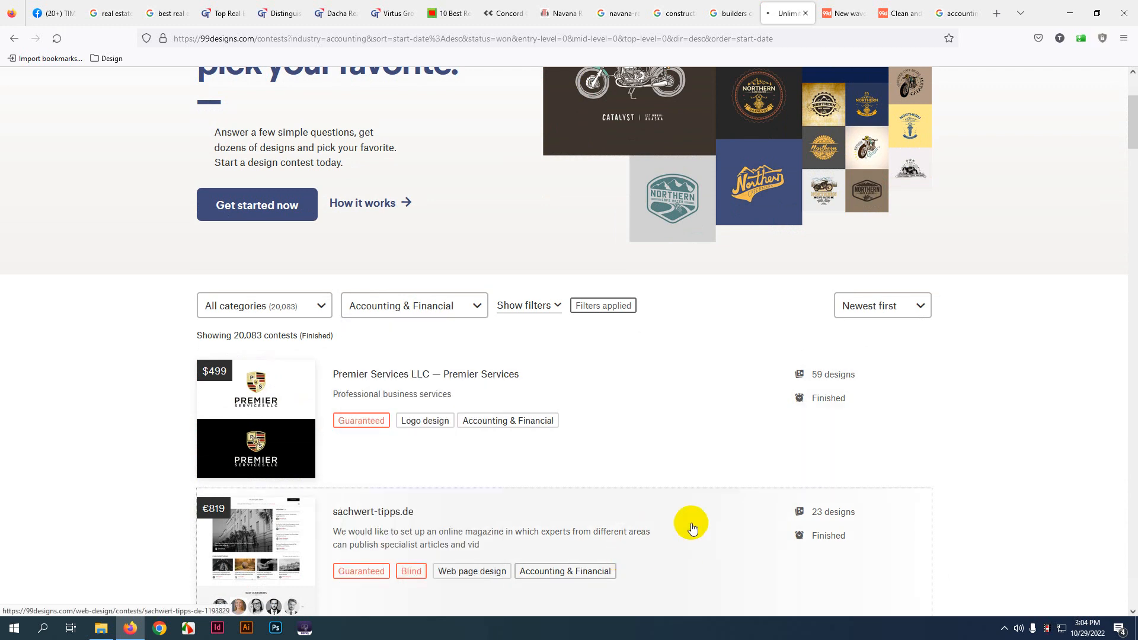
pyautogui.click(685, 522)
pyautogui.scroll(-3, 681, 519)
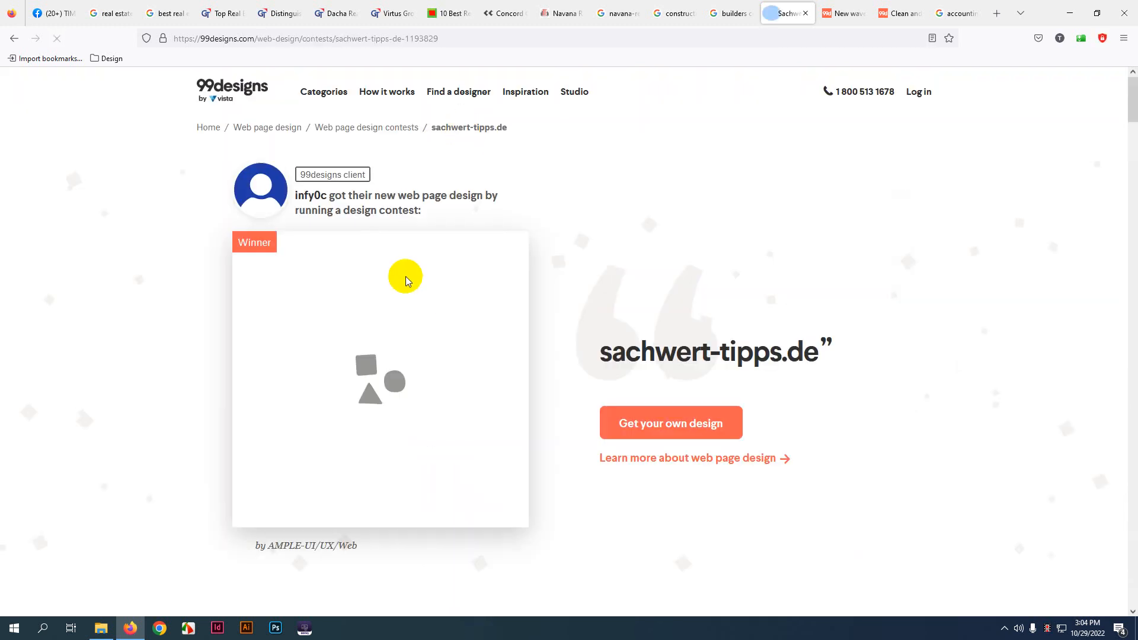
pyautogui.click(12, 39)
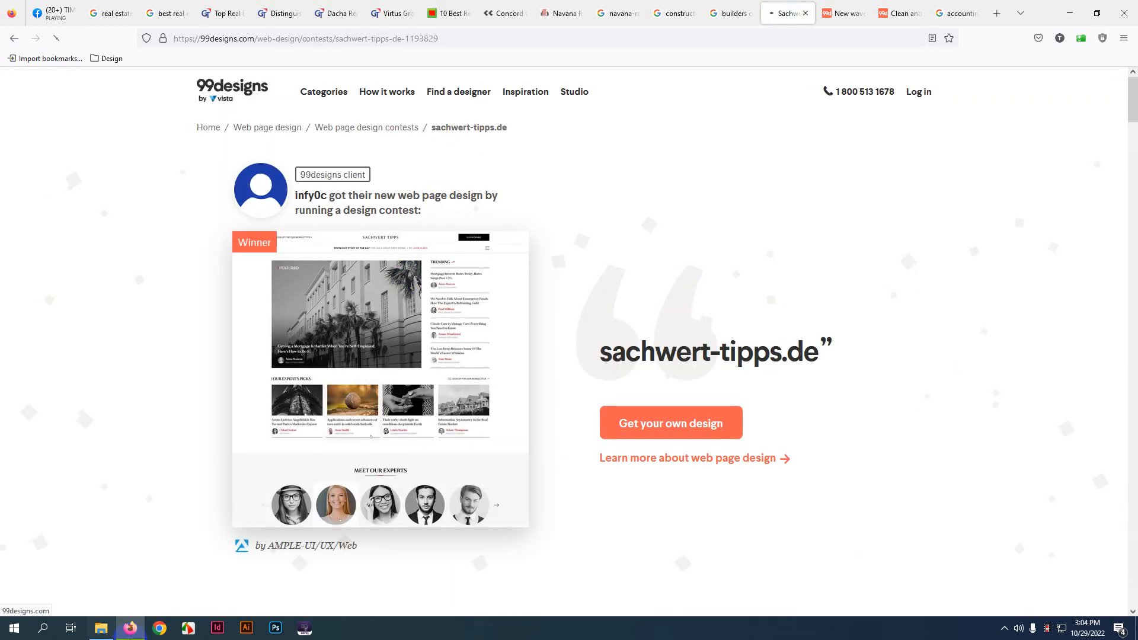
# - Filter the finished contests by the Physical Fitness industry
pyautogui.click(448, 124)
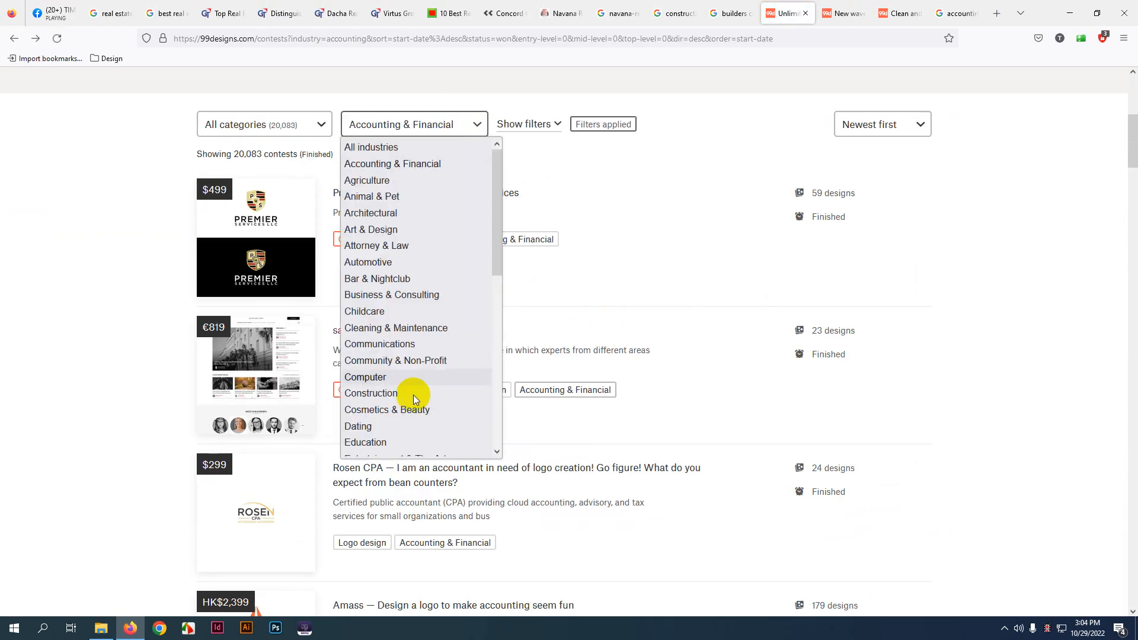
pyautogui.scroll(-5, 412, 391)
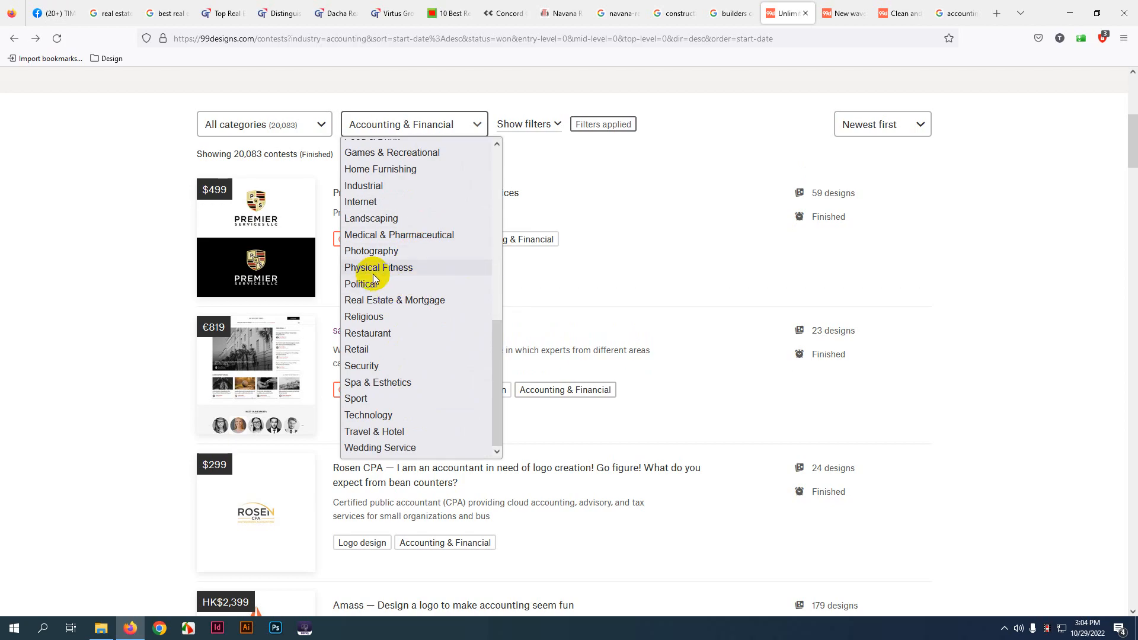
pyautogui.click(417, 267)
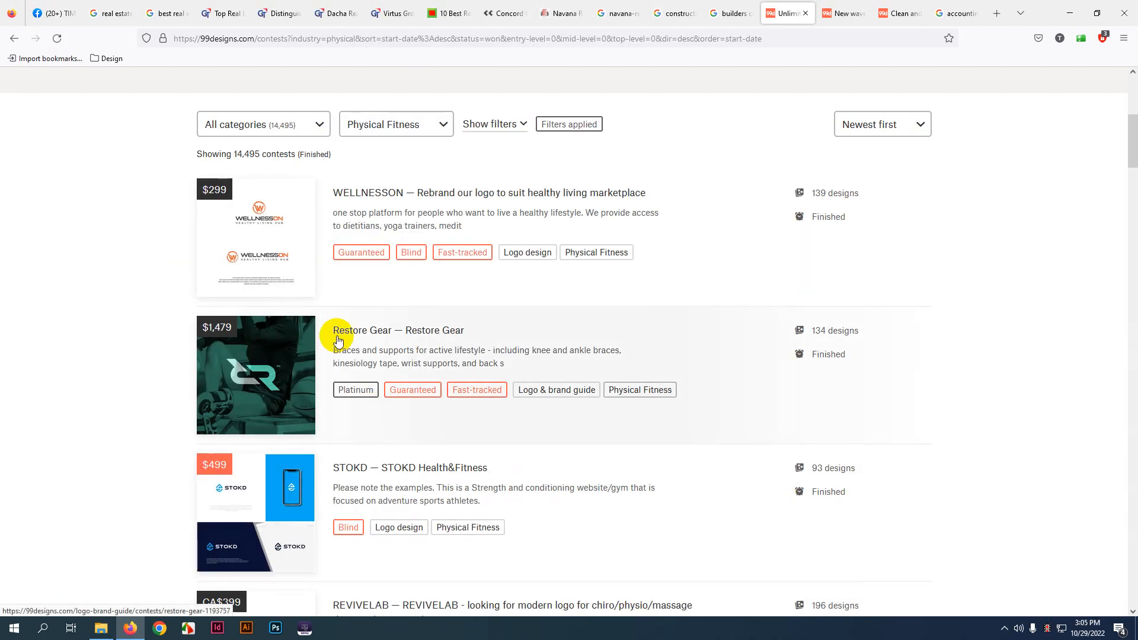
# - Browse the Physical Fitness contests and their logos, from WELLNESSON and Restore Gear down to Weight & Wellness Reset
pyautogui.click(268, 365)
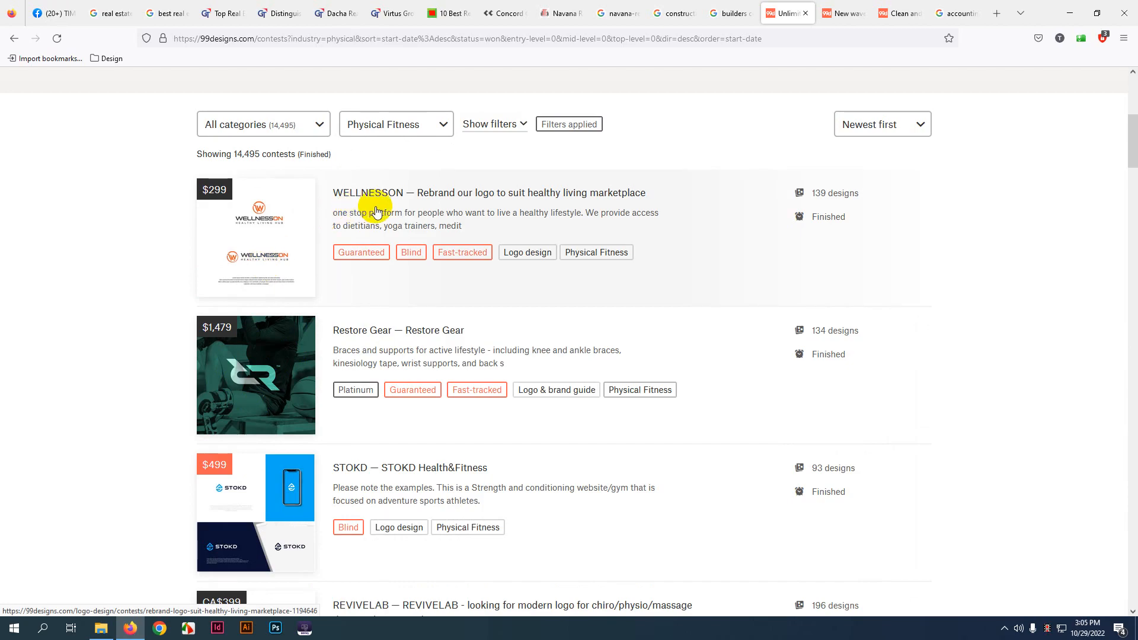
pyautogui.scroll(-2, 358, 424)
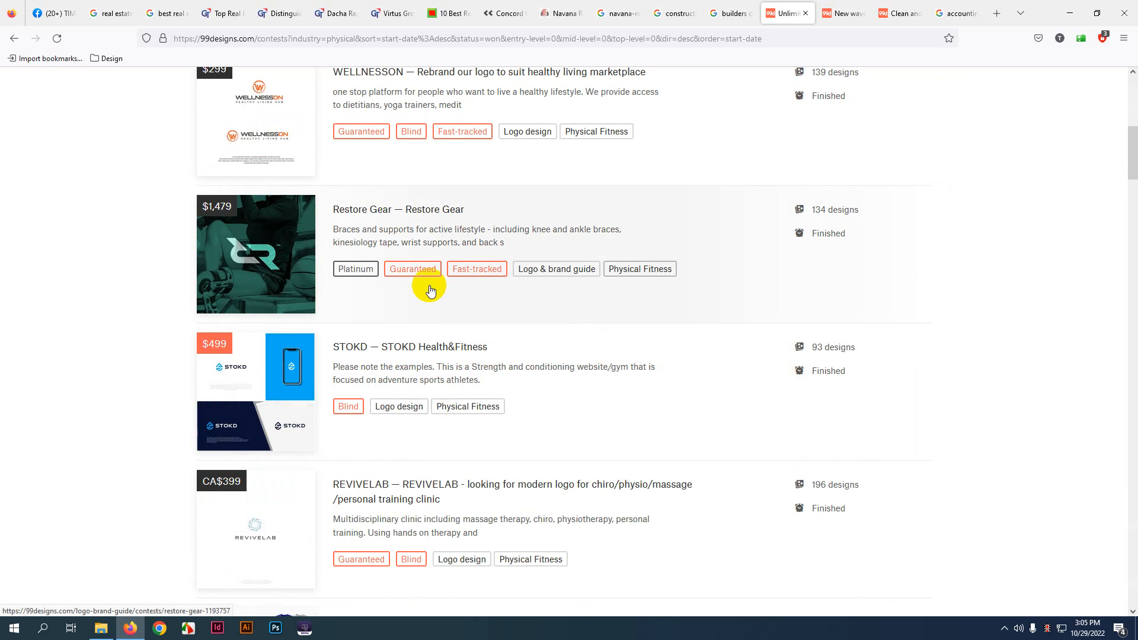
pyautogui.scroll(-5, 355, 486)
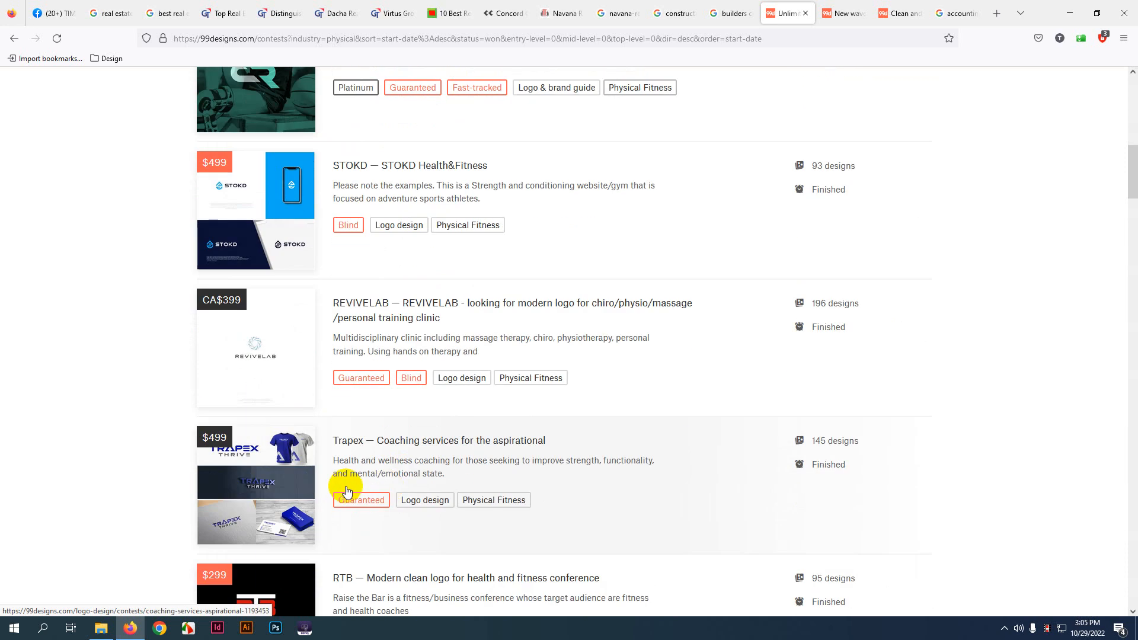
pyautogui.click(212, 477)
pyautogui.scroll(-2, 133, 457)
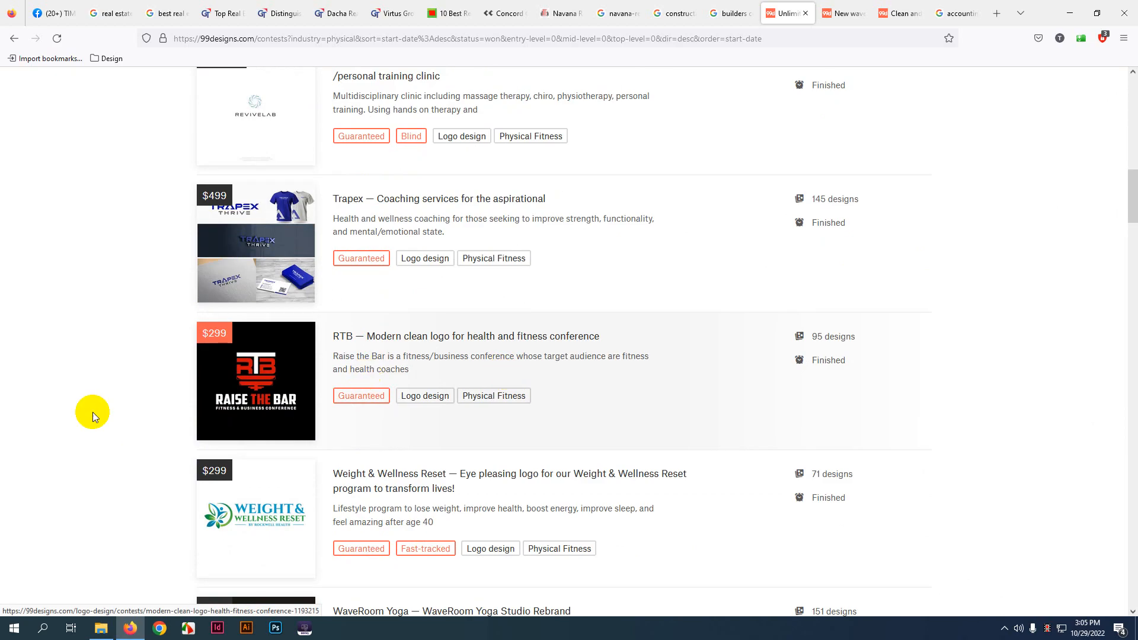
# - Continue browsing the Physical Fitness contests and logos, from WaveRoom Yoga down to The Elite Human Project and Plant Powered Gen
pyautogui.scroll(-3, 602, 348)
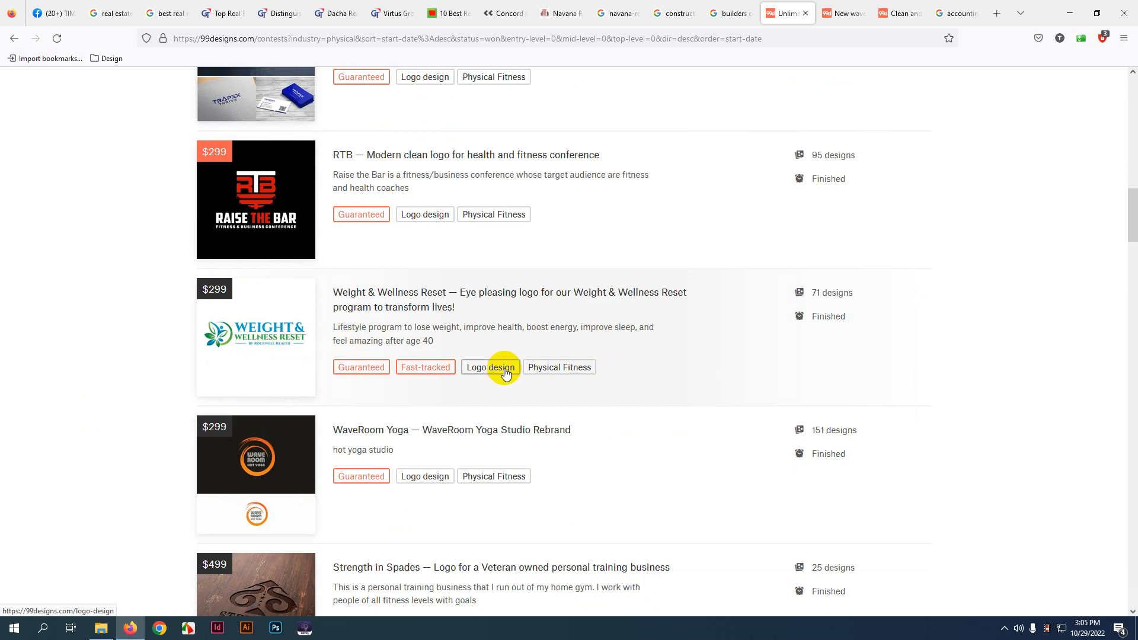
pyautogui.scroll(-2, 504, 370)
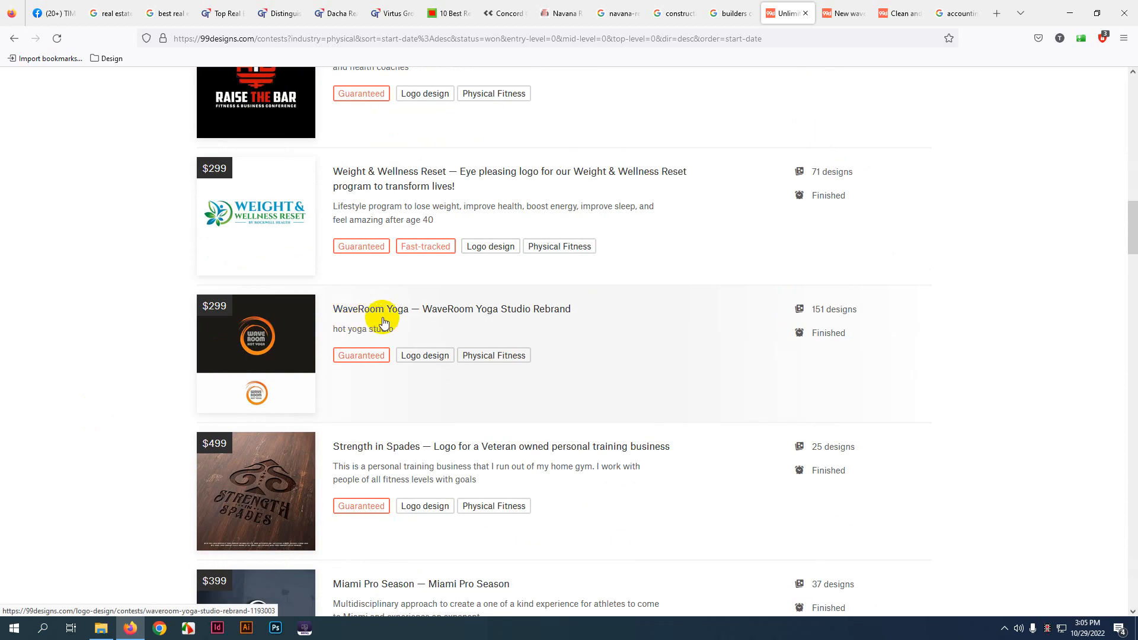
pyautogui.scroll(-3, 487, 314)
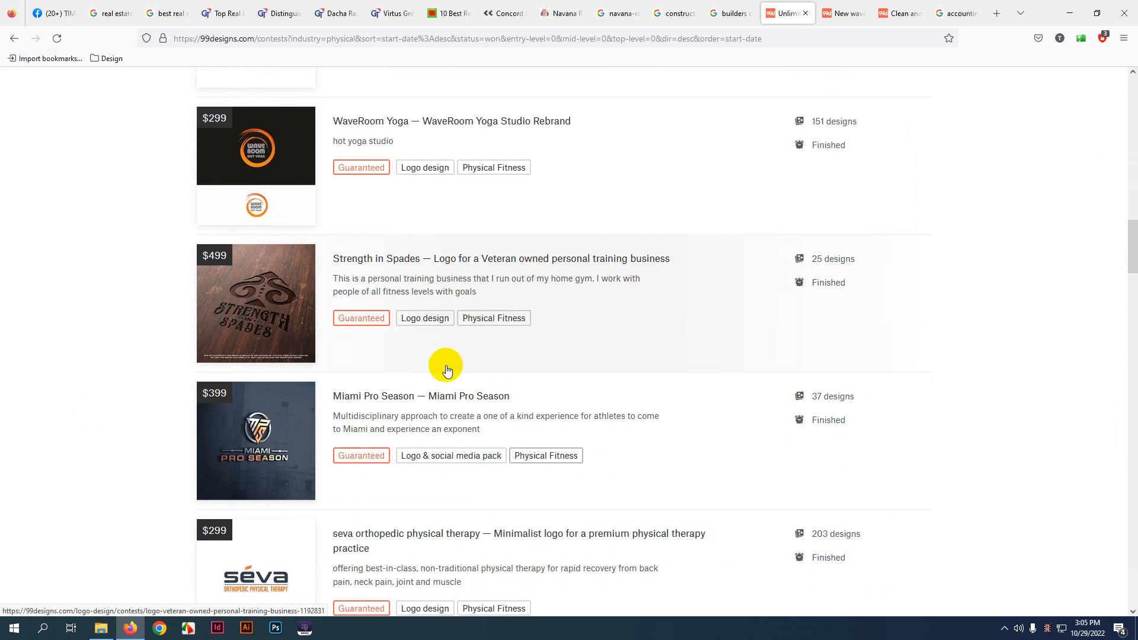
pyautogui.scroll(-8, 447, 371)
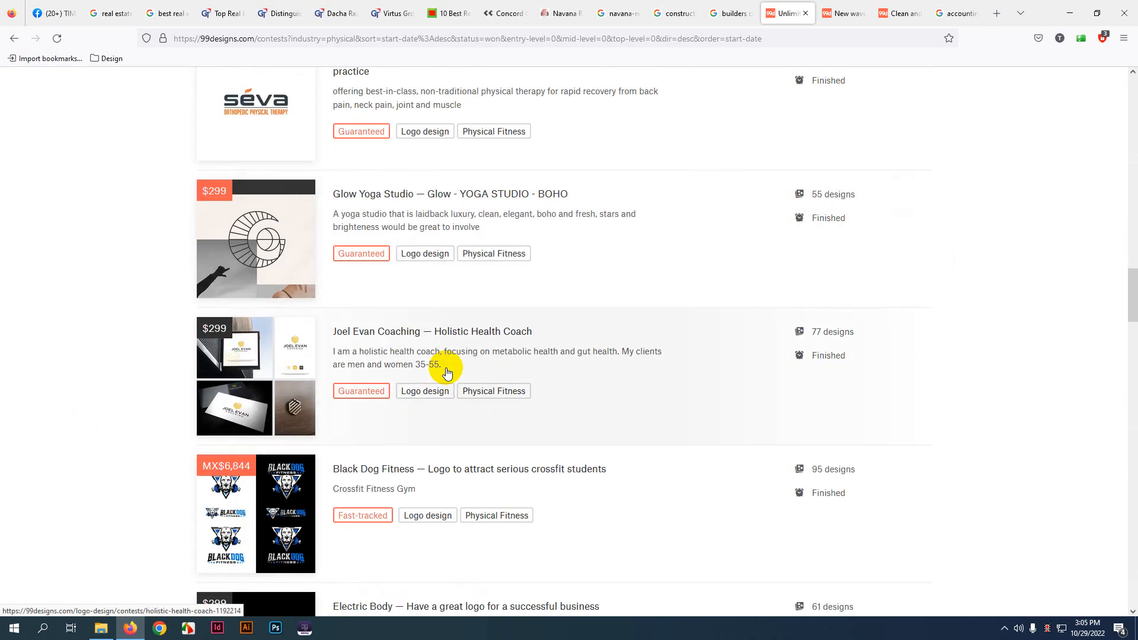
pyautogui.scroll(-11, 447, 372)
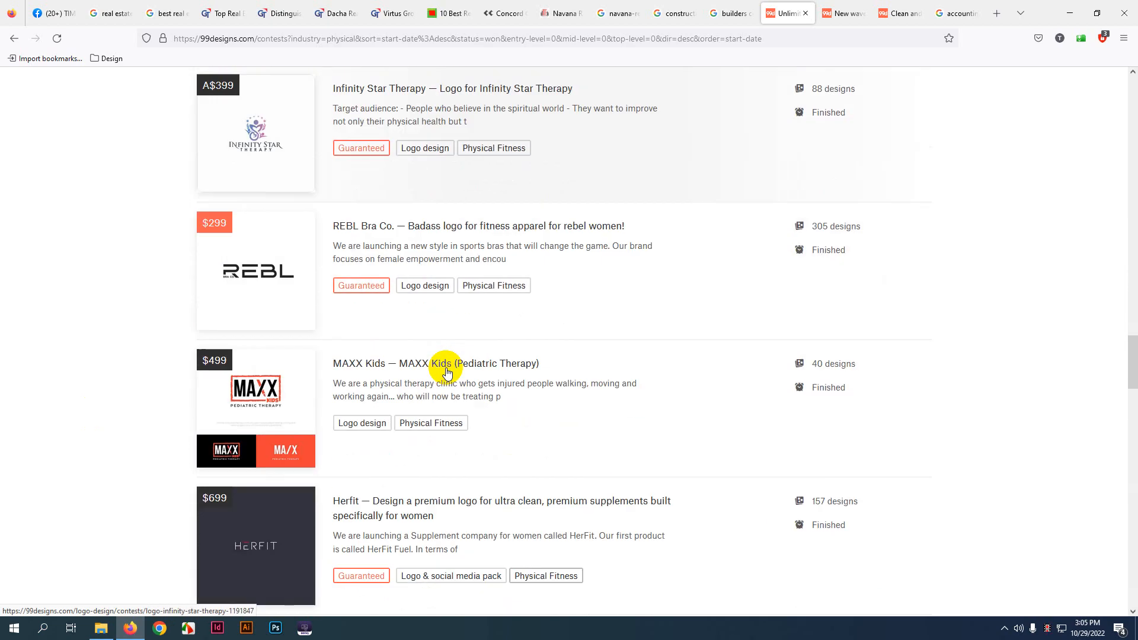
pyautogui.scroll(-5, 447, 372)
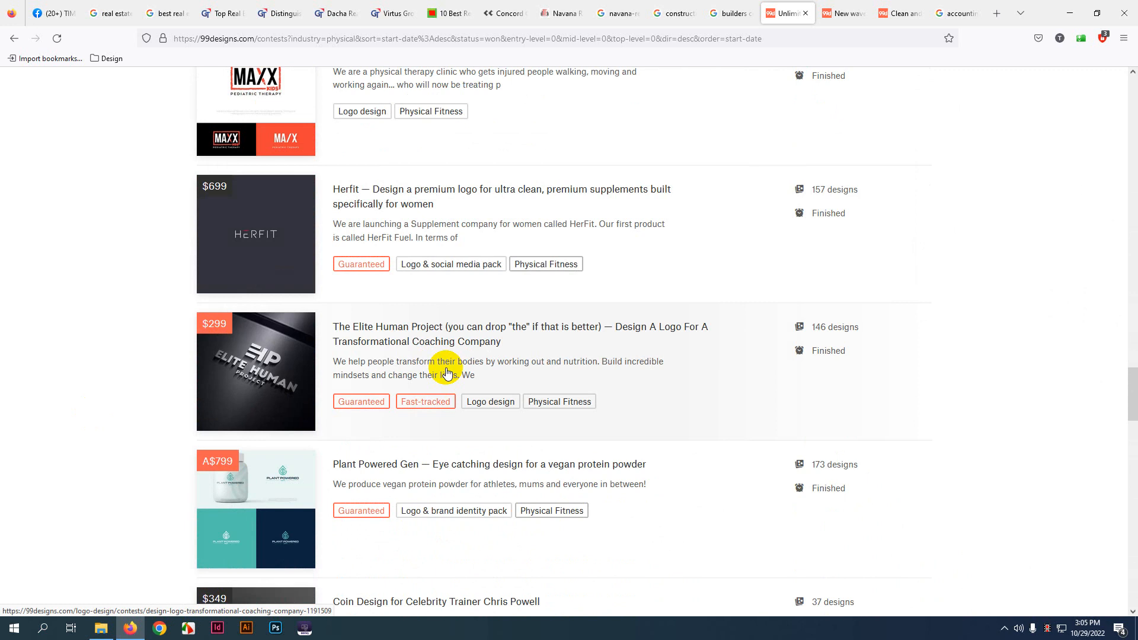
pyautogui.scroll(-6, 447, 372)
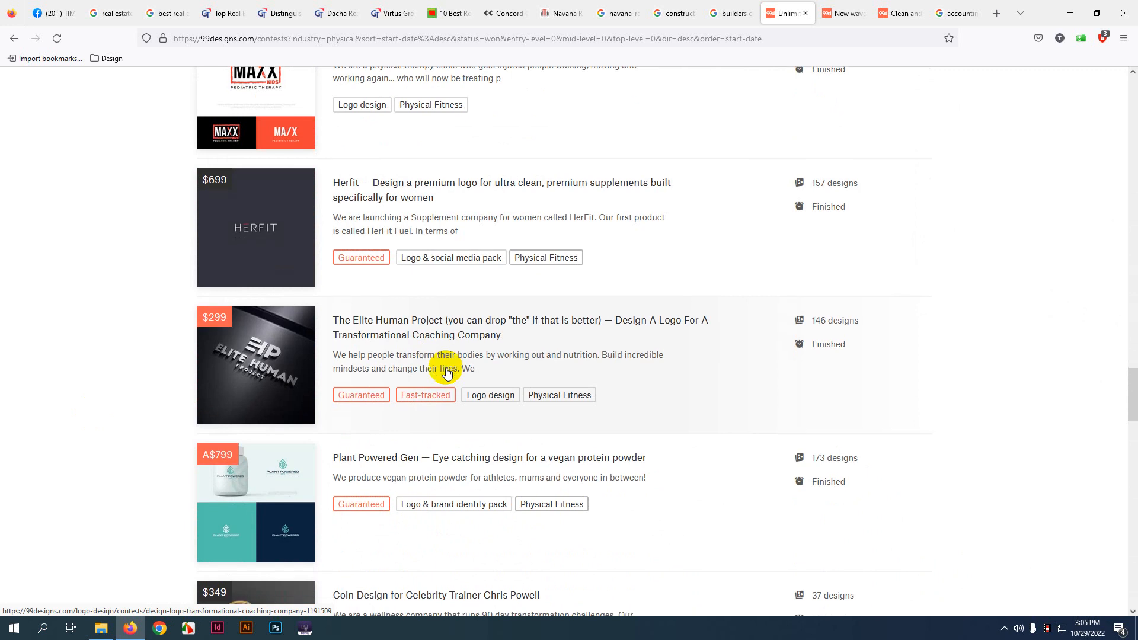
# - Return to the industry filter and switch the finished contests from Physical Fitness to Real Estate & Mortgage
pyautogui.scroll(20, 447, 372)
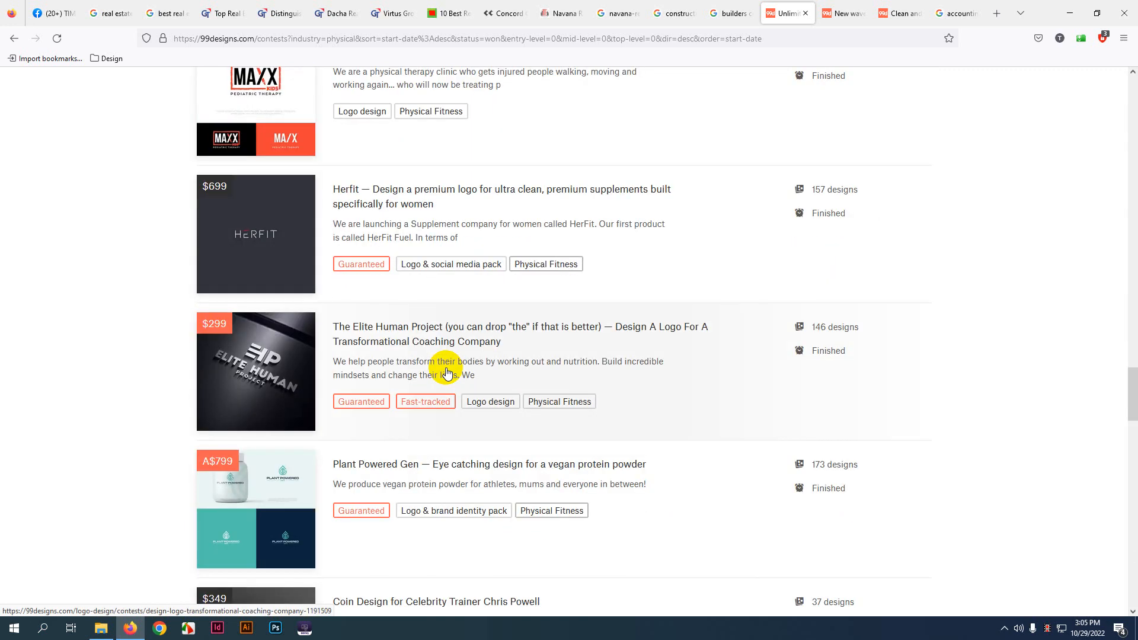
pyautogui.scroll(12, 446, 367)
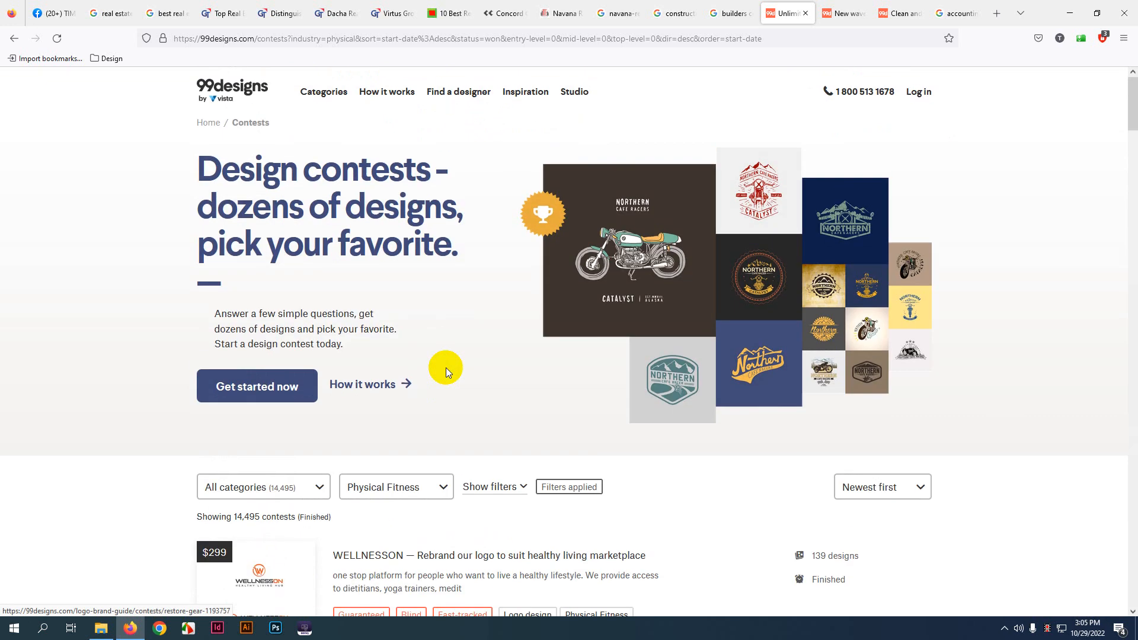
pyautogui.scroll(-6, 448, 372)
pyautogui.click(422, 126)
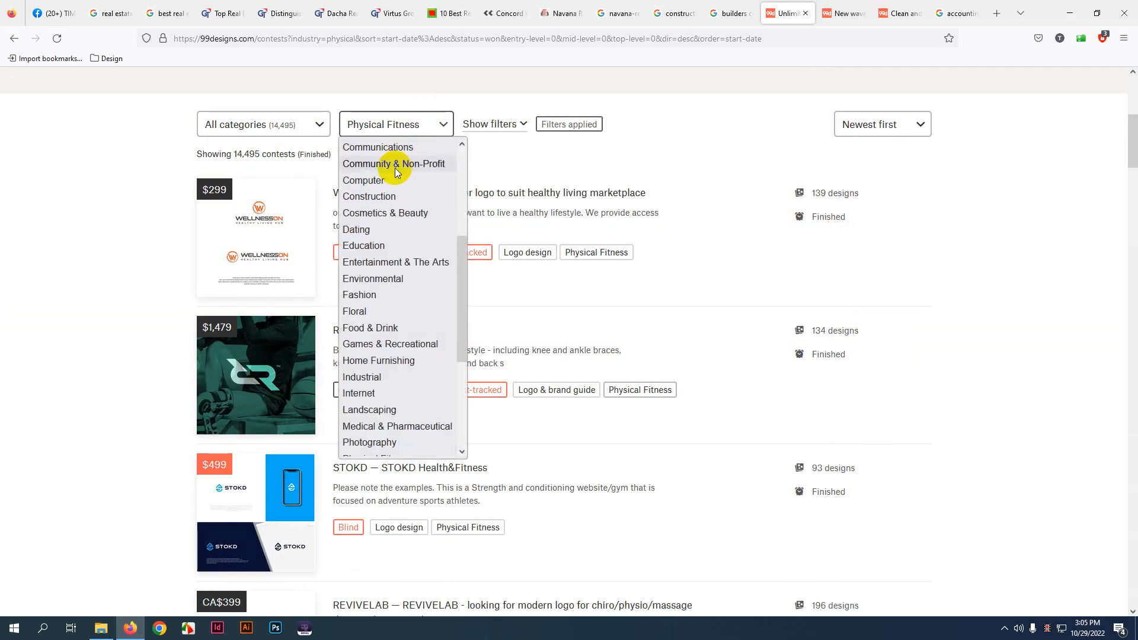
pyautogui.scroll(4, 406, 207)
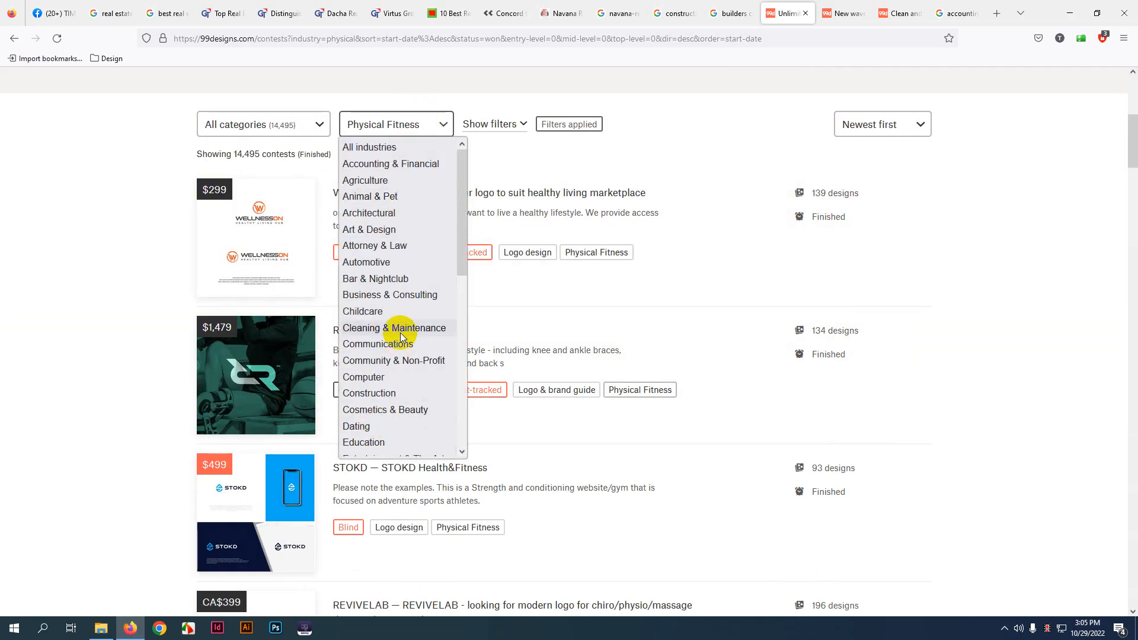
pyautogui.scroll(-6, 409, 332)
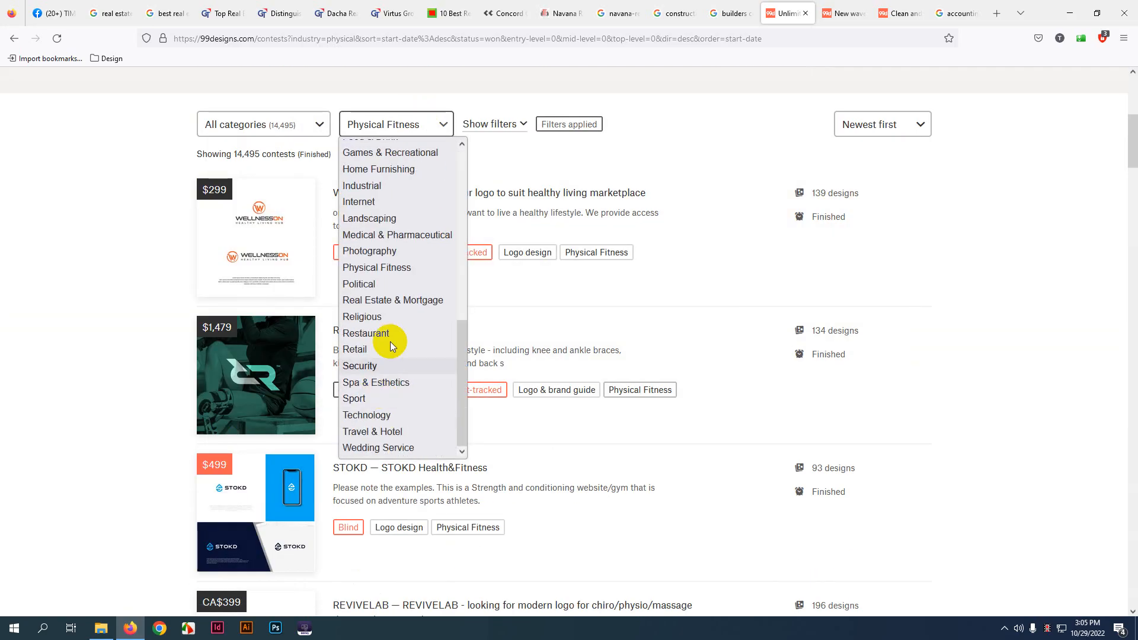
pyautogui.click(409, 307)
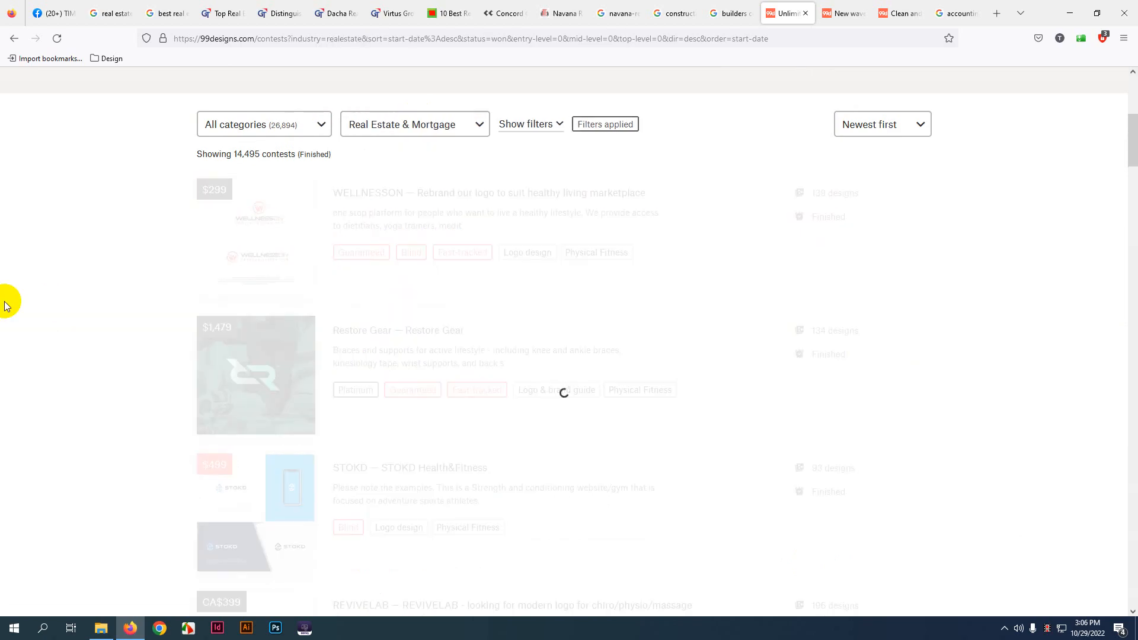
# - Browse the first page of Real Estate & Mortgage contests and their logos, from The Doghouses on 2nd down to Ridge Runner
pyautogui.scroll(-15, 442, 352)
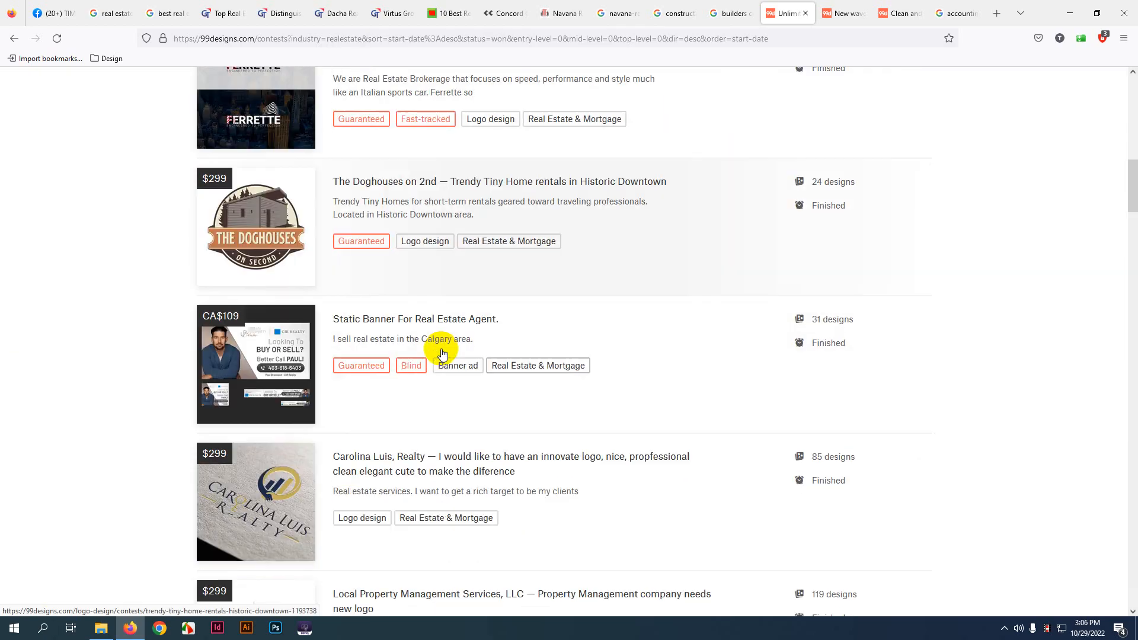
pyautogui.scroll(-10, 442, 354)
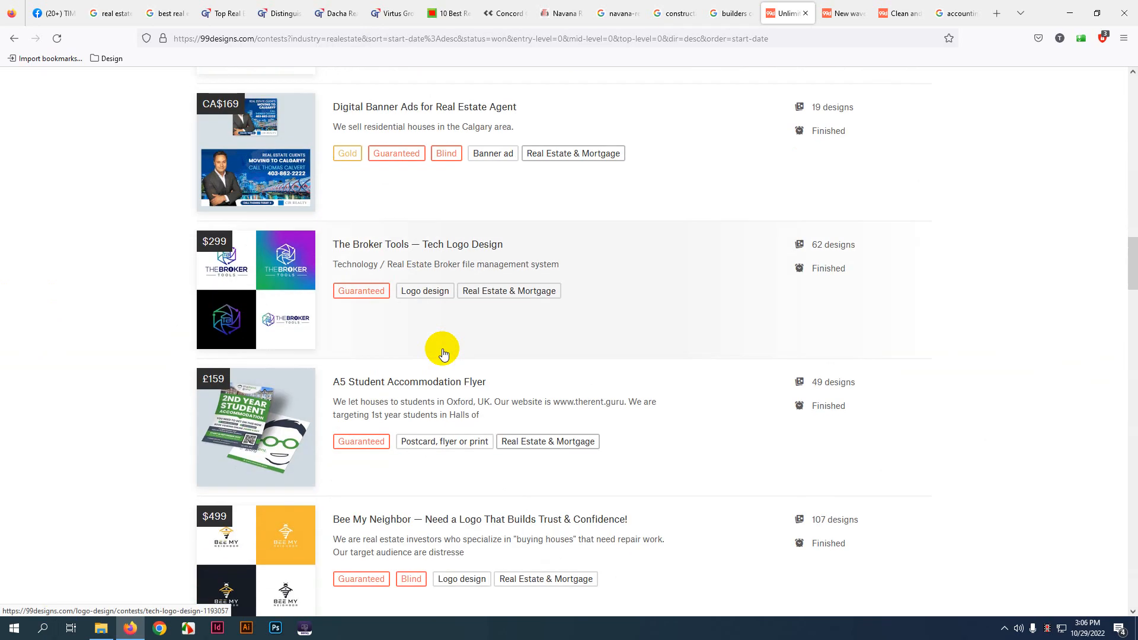
pyautogui.scroll(-12, 443, 353)
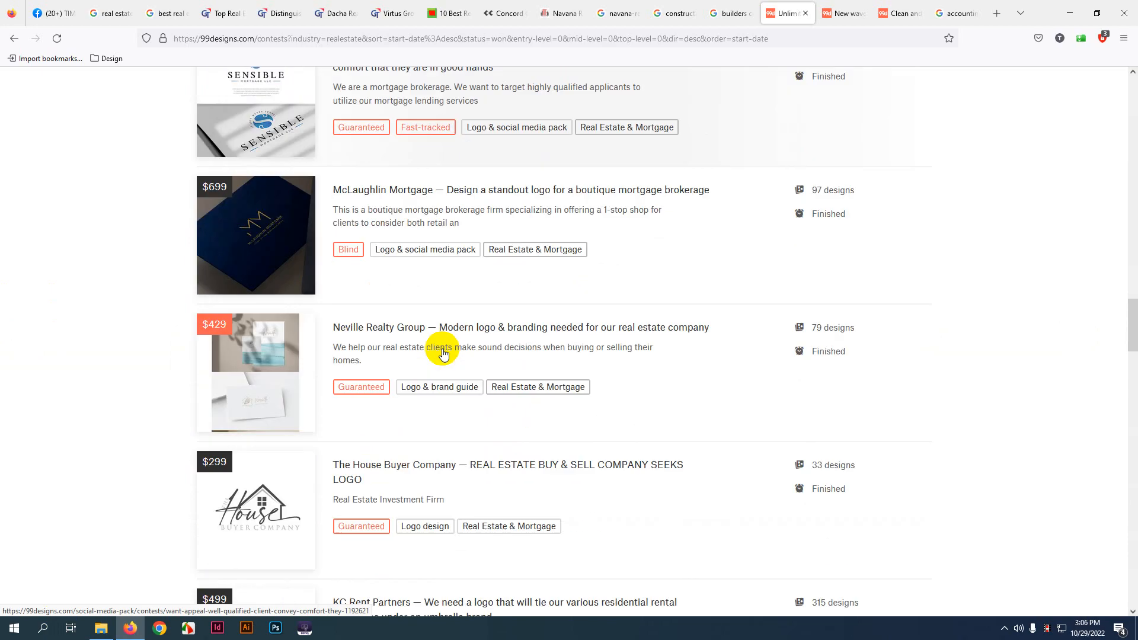
pyautogui.scroll(-10, 443, 353)
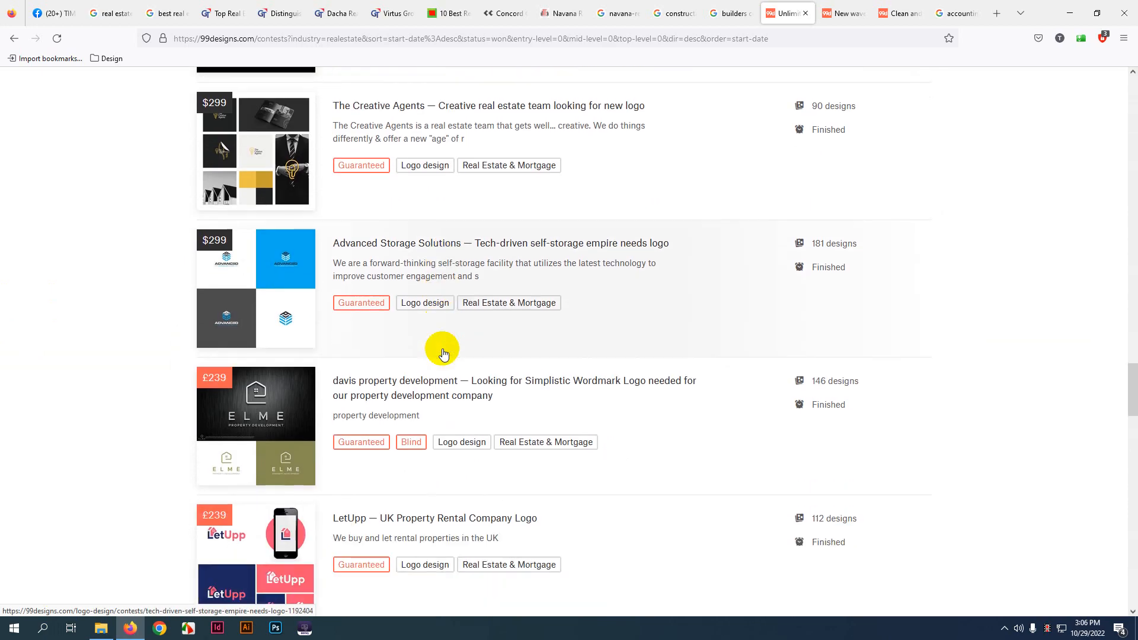
pyautogui.scroll(-10, 443, 354)
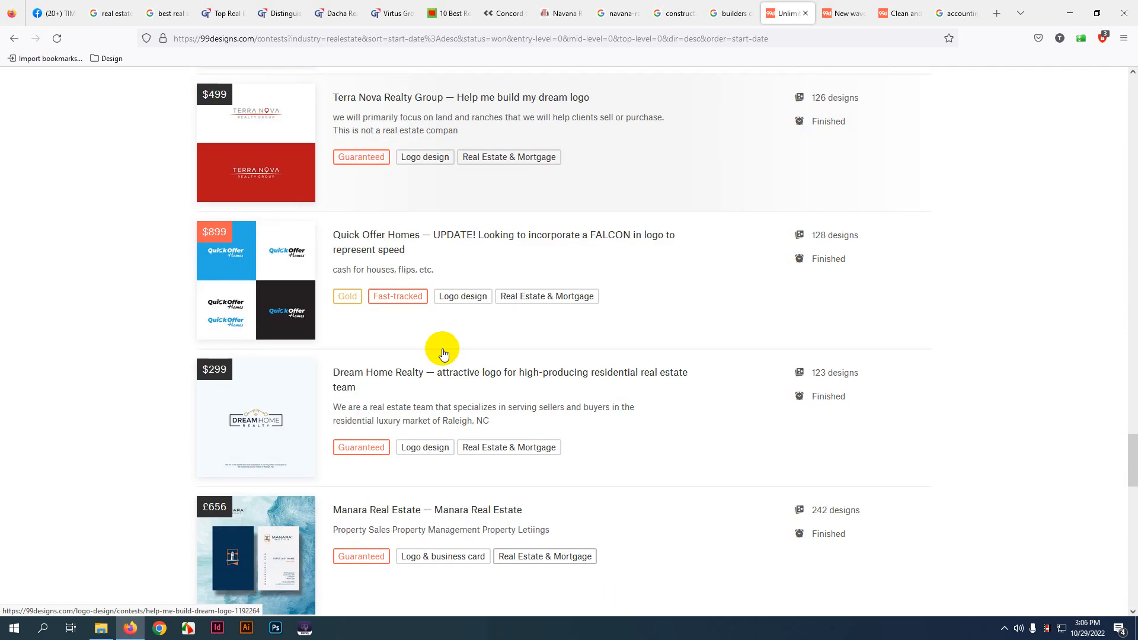
pyautogui.scroll(-6, 443, 353)
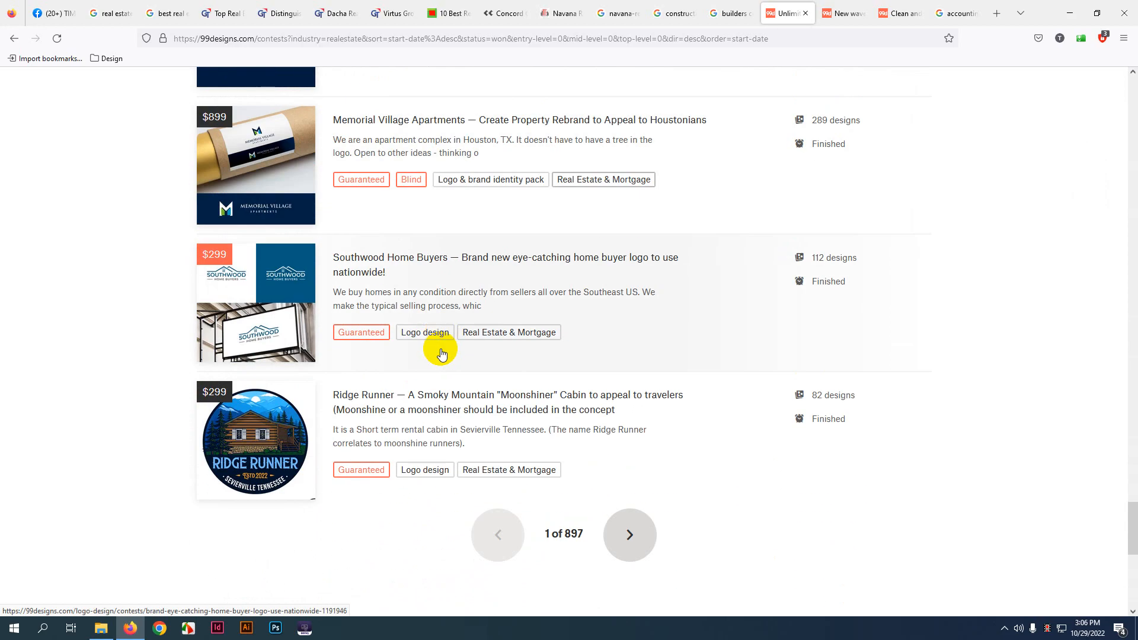
# - Open page 2 of the Real Estate & Mortgage contests and examine the logos from As Is Solutions down to Move Smart Pros
pyautogui.click(620, 352)
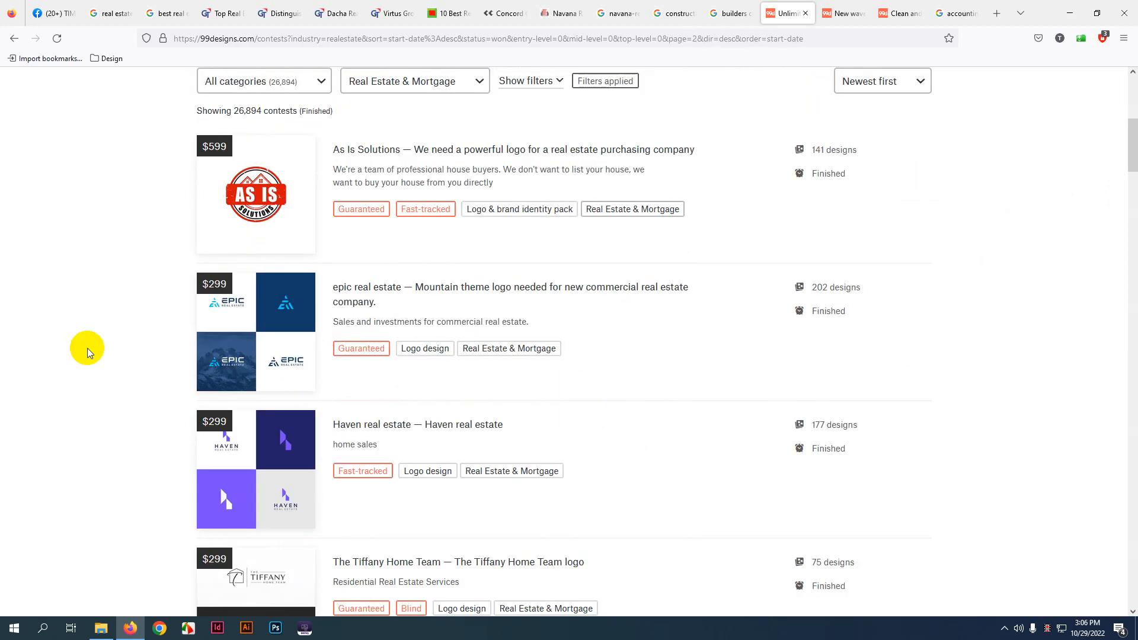
pyautogui.scroll(-8, 483, 378)
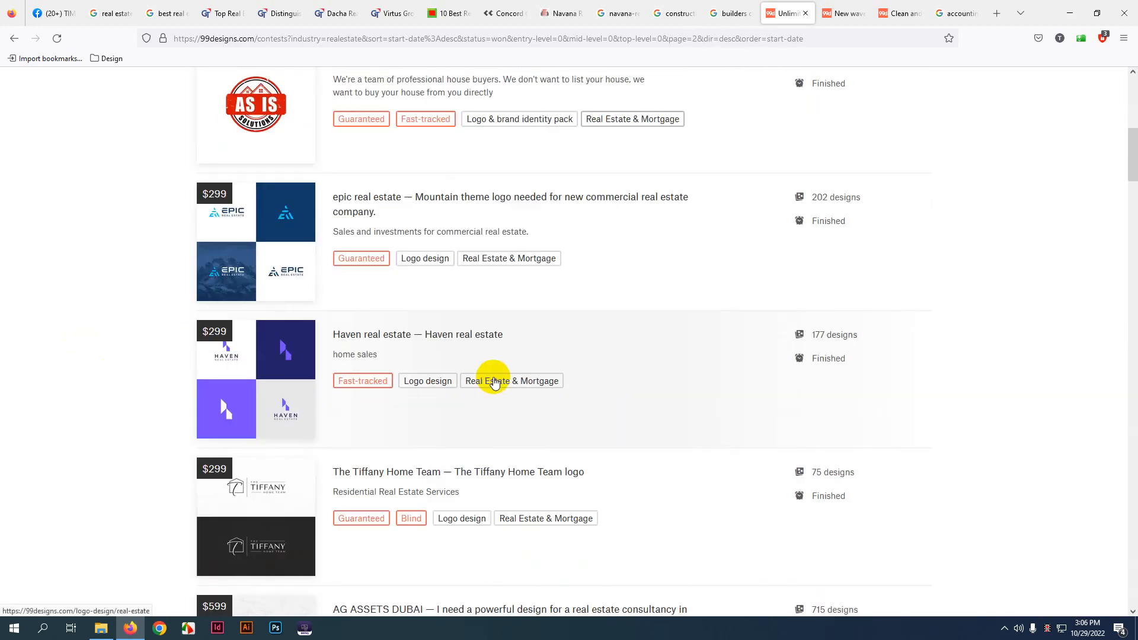
pyautogui.scroll(1, 253, 379)
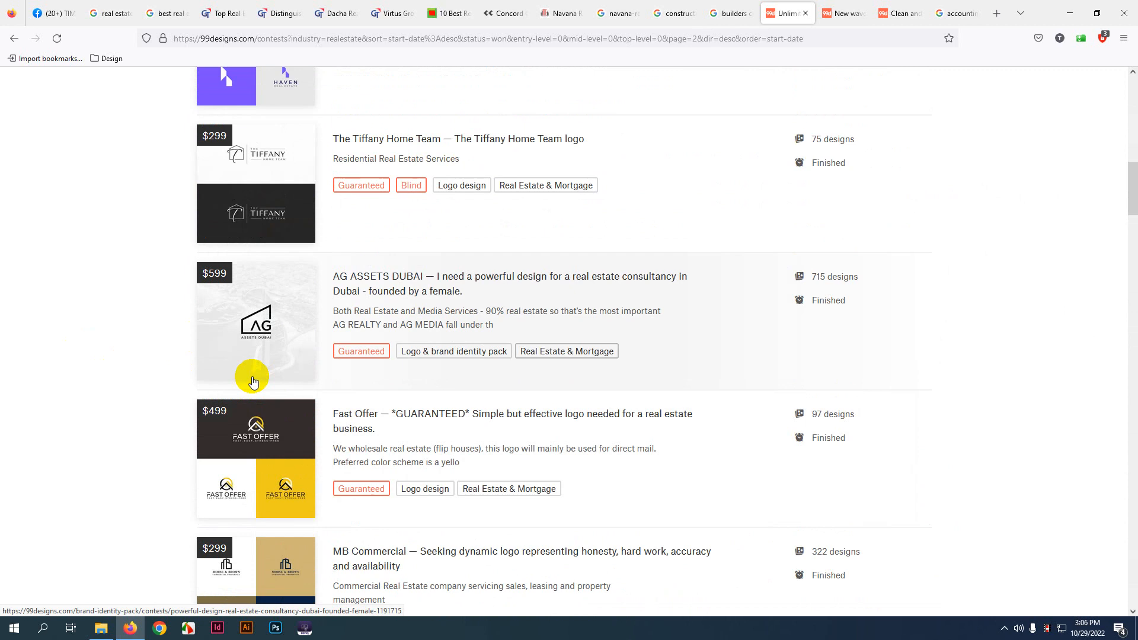
pyautogui.scroll(-3, 287, 285)
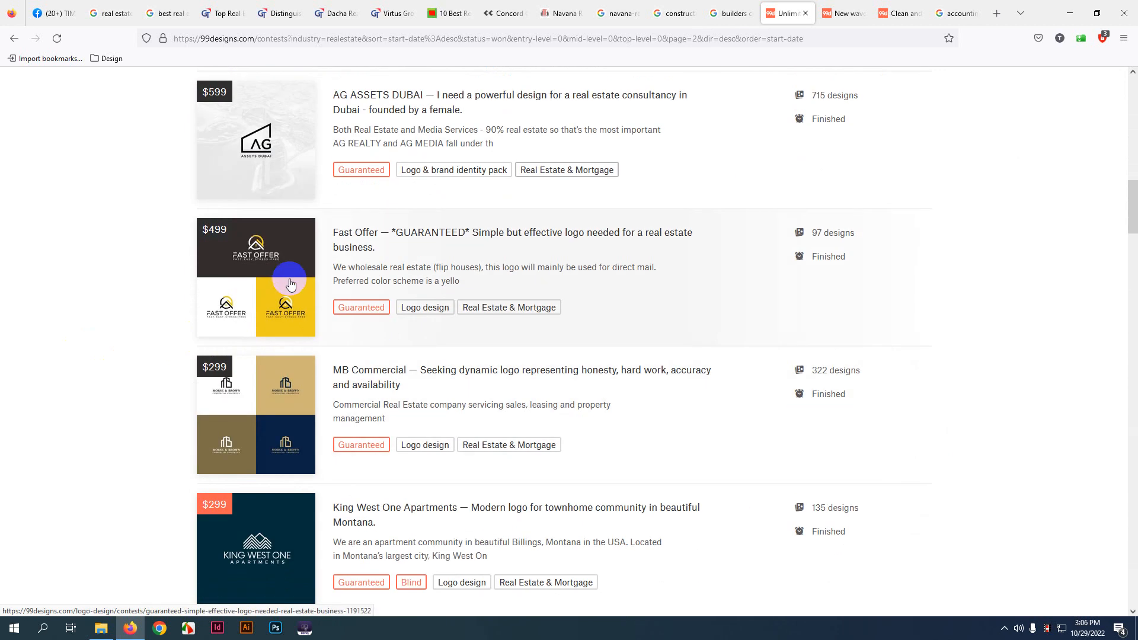
pyautogui.scroll(-3, 335, 473)
pyautogui.scroll(-12, 444, 389)
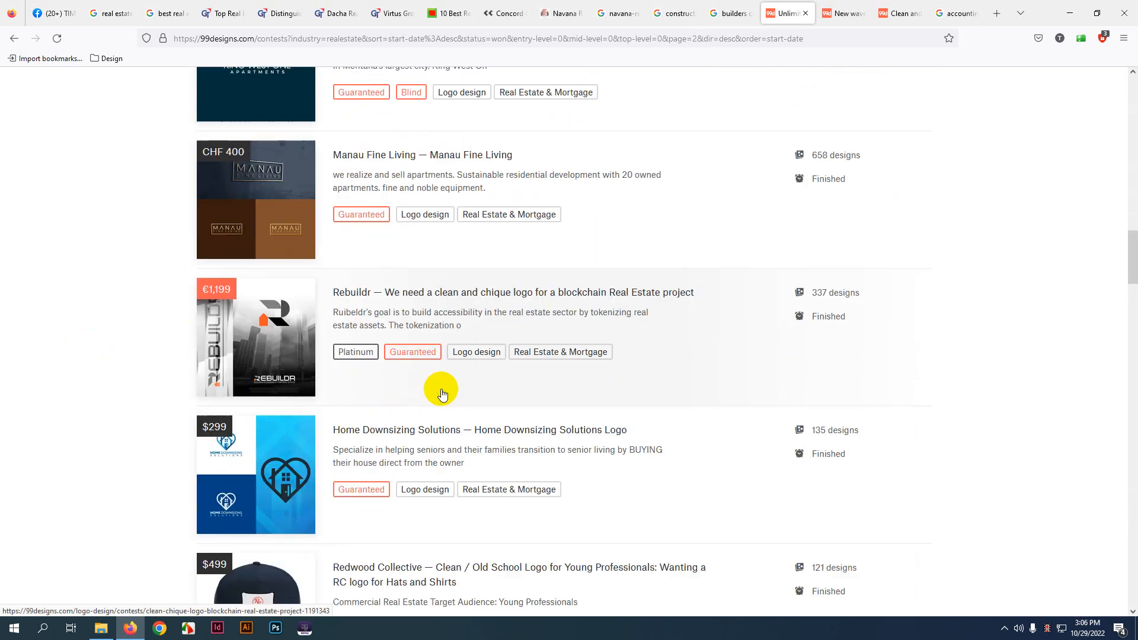
pyautogui.scroll(-10, 439, 396)
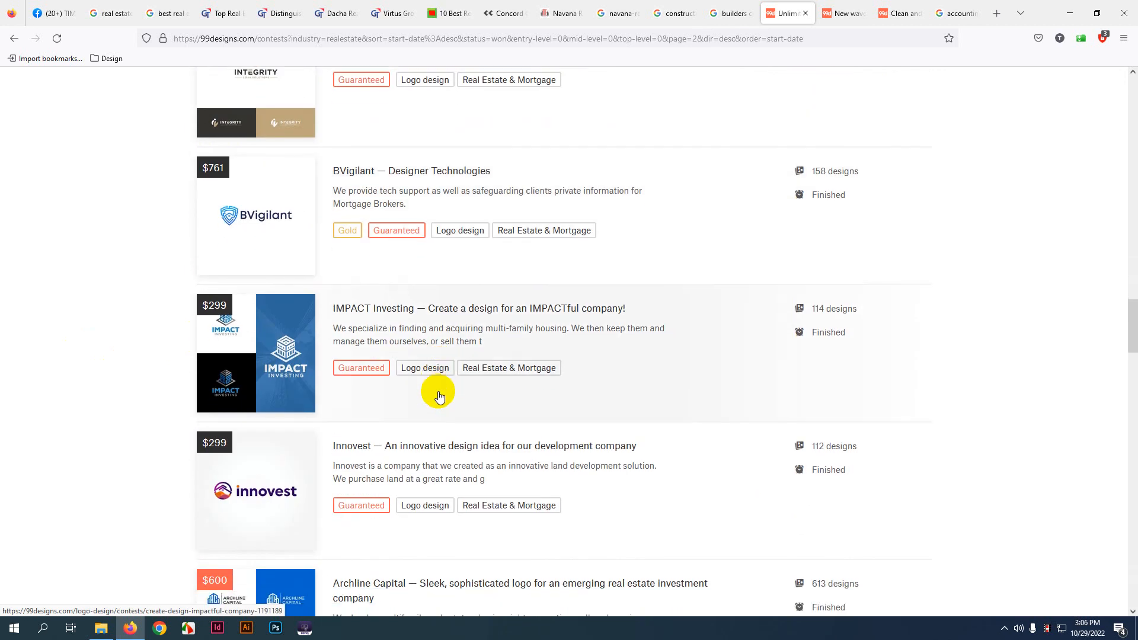
pyautogui.scroll(-7, 439, 396)
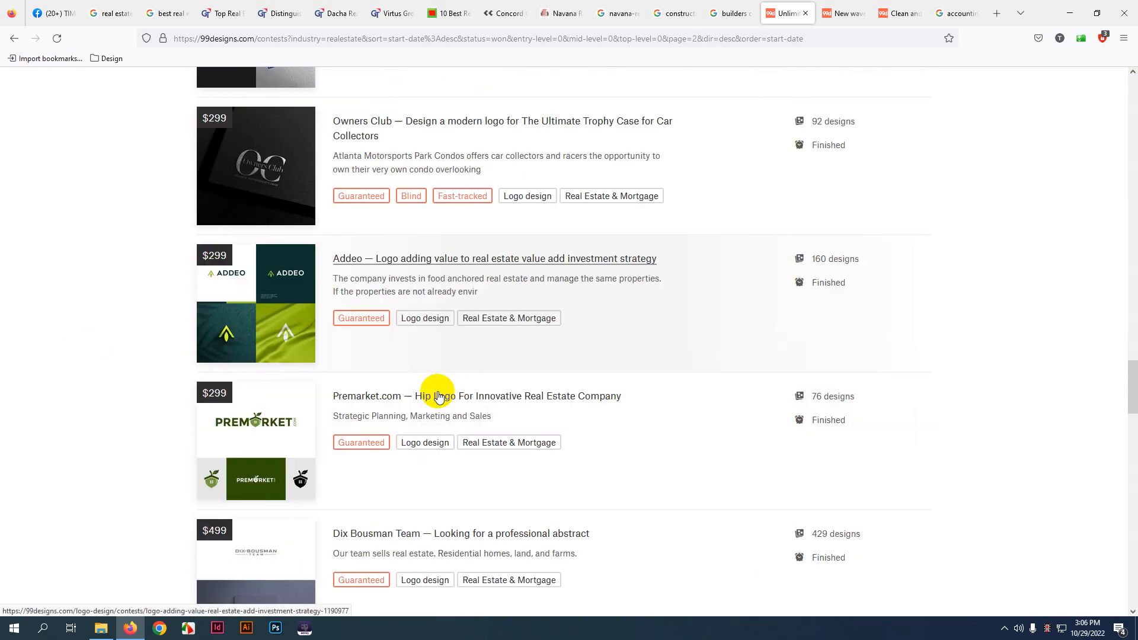
pyautogui.scroll(-14, 396, 391)
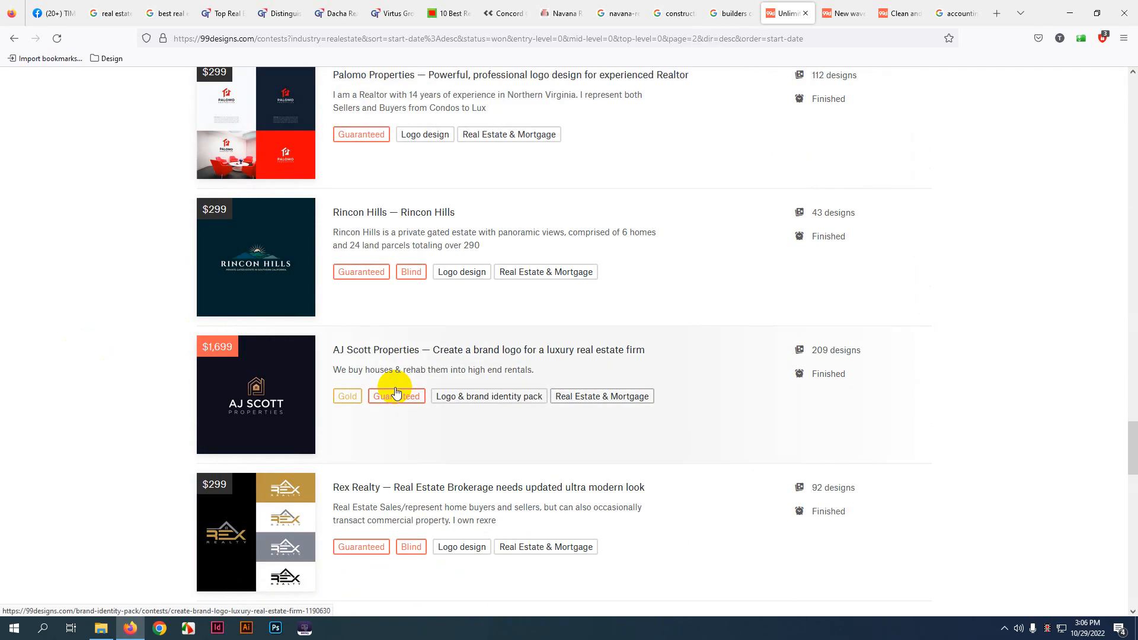
pyautogui.scroll(-9, 396, 391)
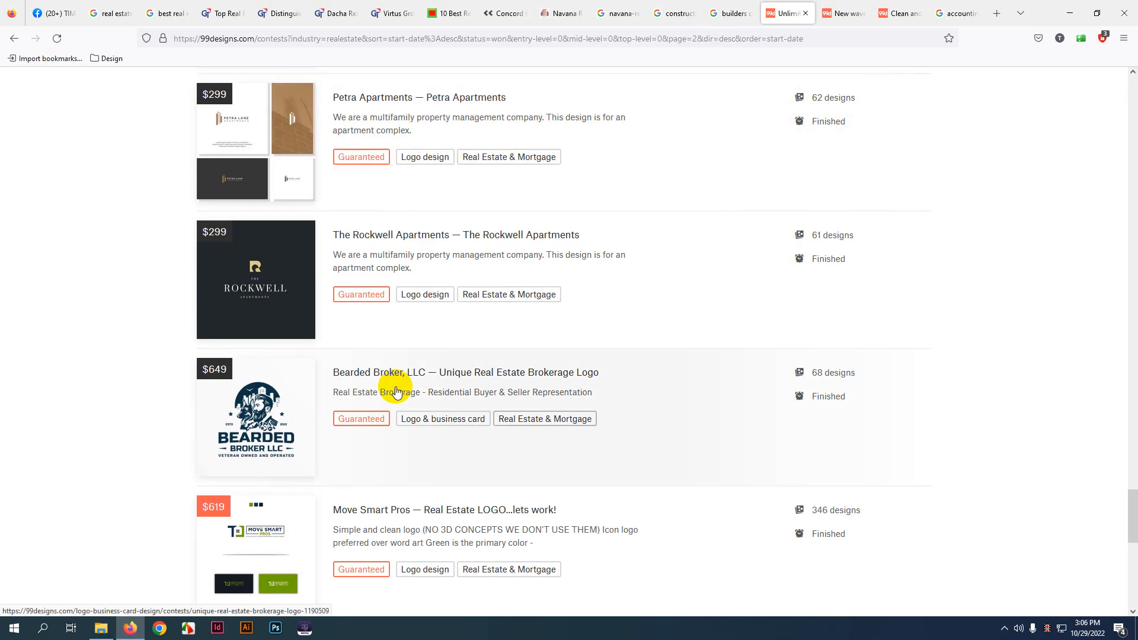
# - Open page 3 of the Real Estate & Mortgage contests and examine the logos from The Columns down to NorthRock Investments
pyautogui.click(632, 348)
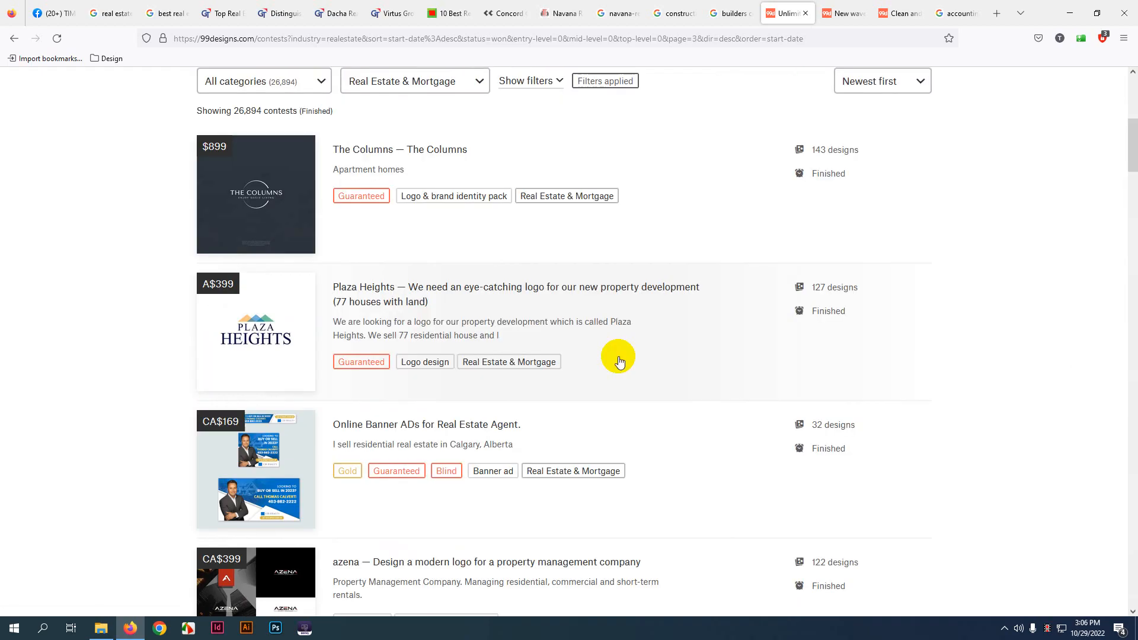
pyautogui.scroll(-8, 618, 362)
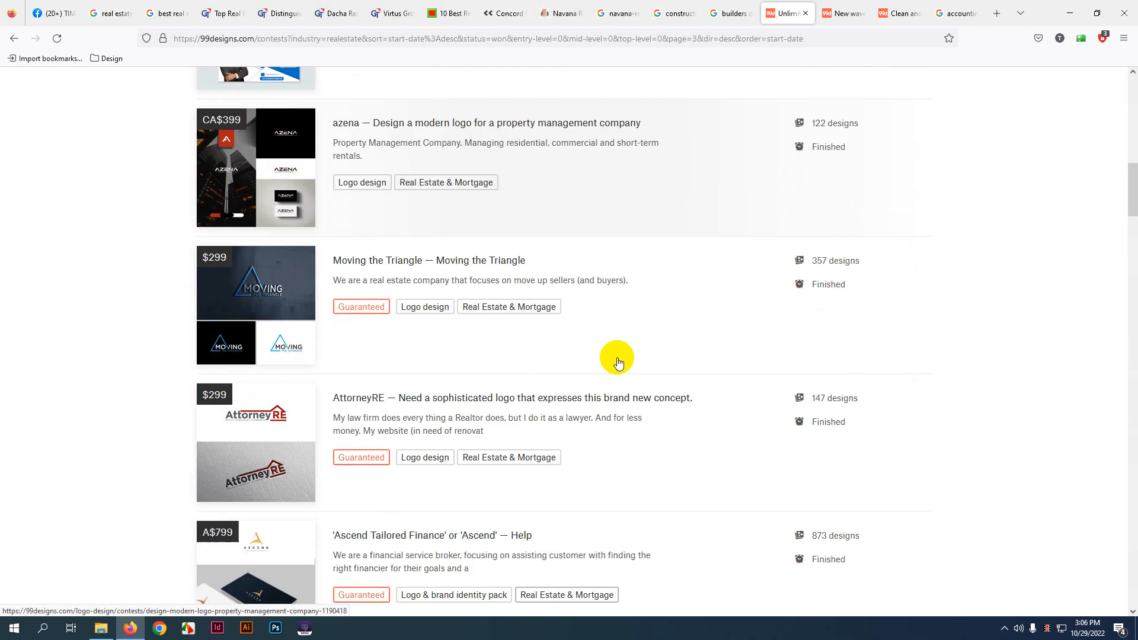
pyautogui.scroll(-17, 619, 362)
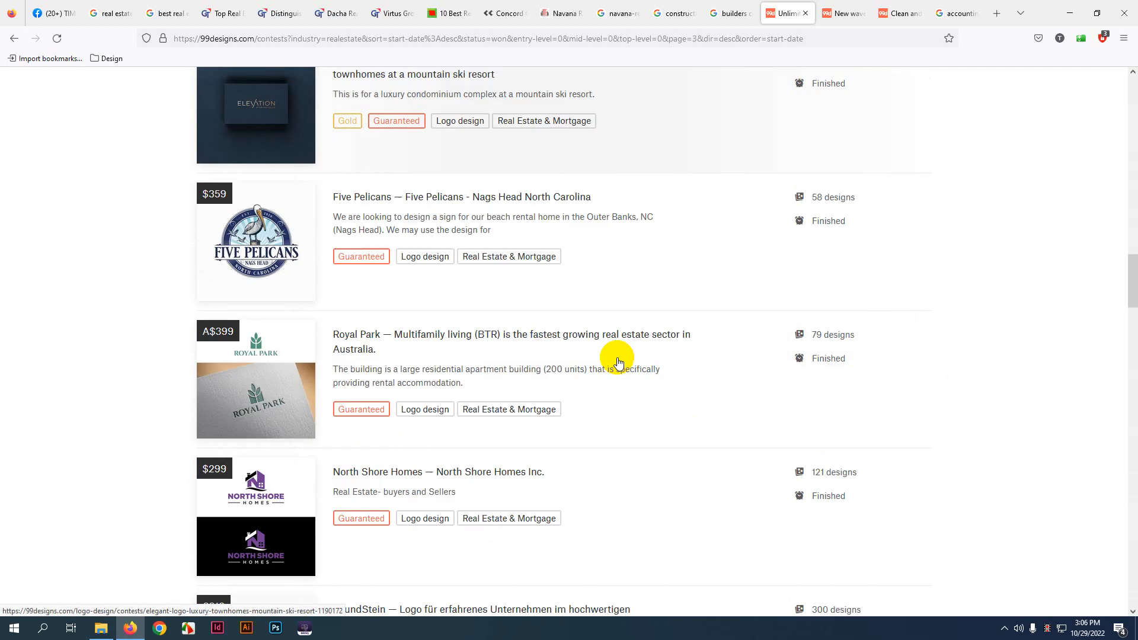
pyautogui.scroll(-12, 618, 362)
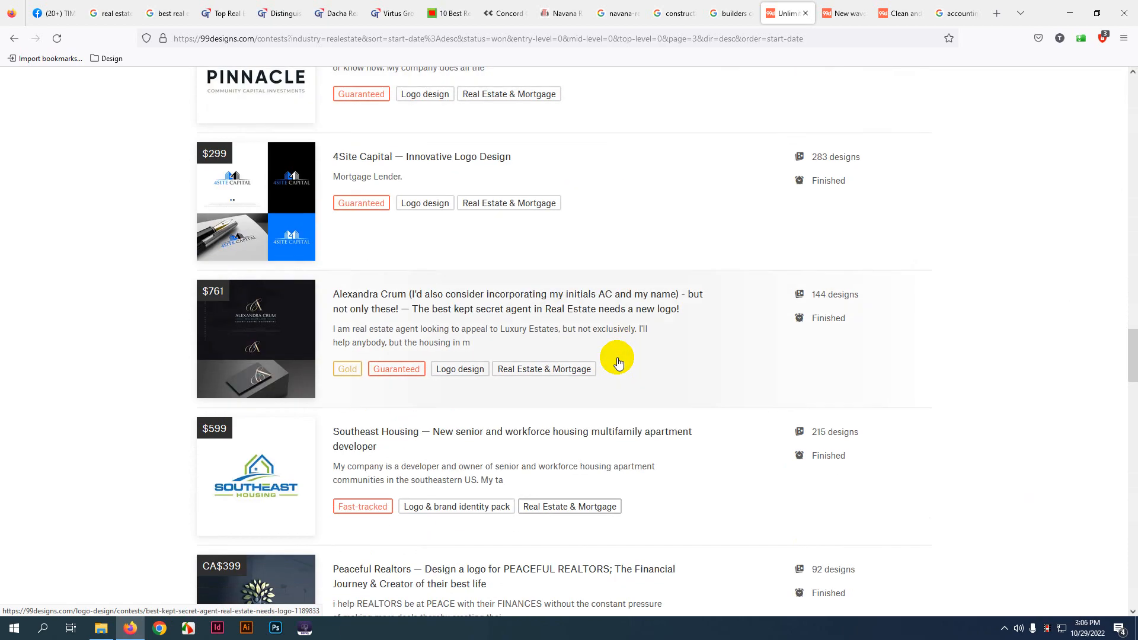
pyautogui.scroll(-8, 618, 361)
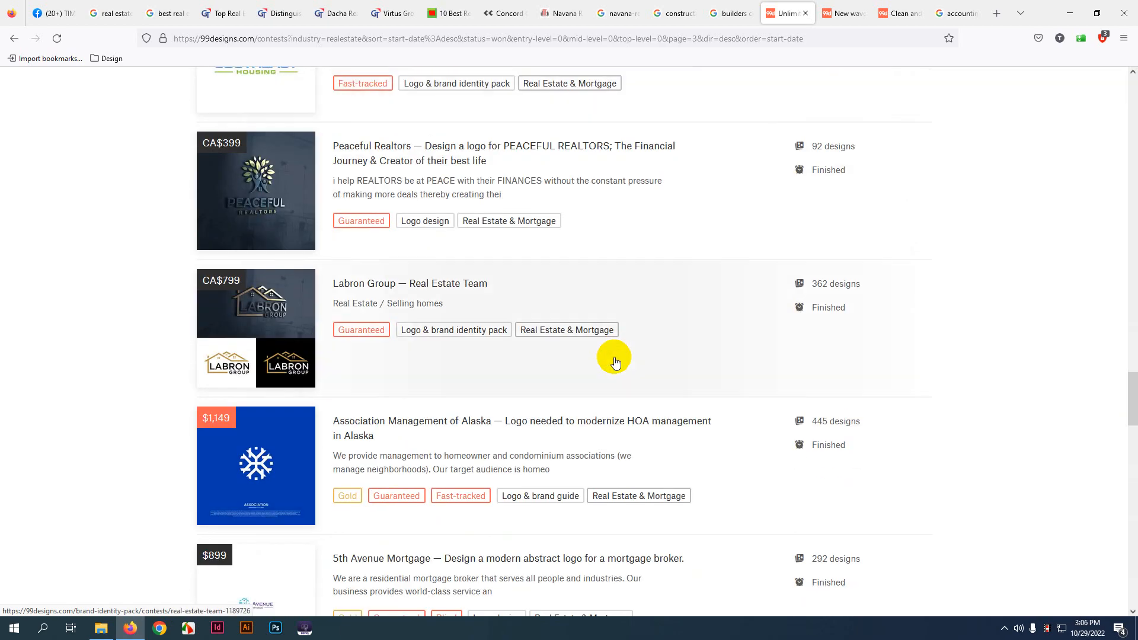
pyautogui.scroll(-14, 616, 362)
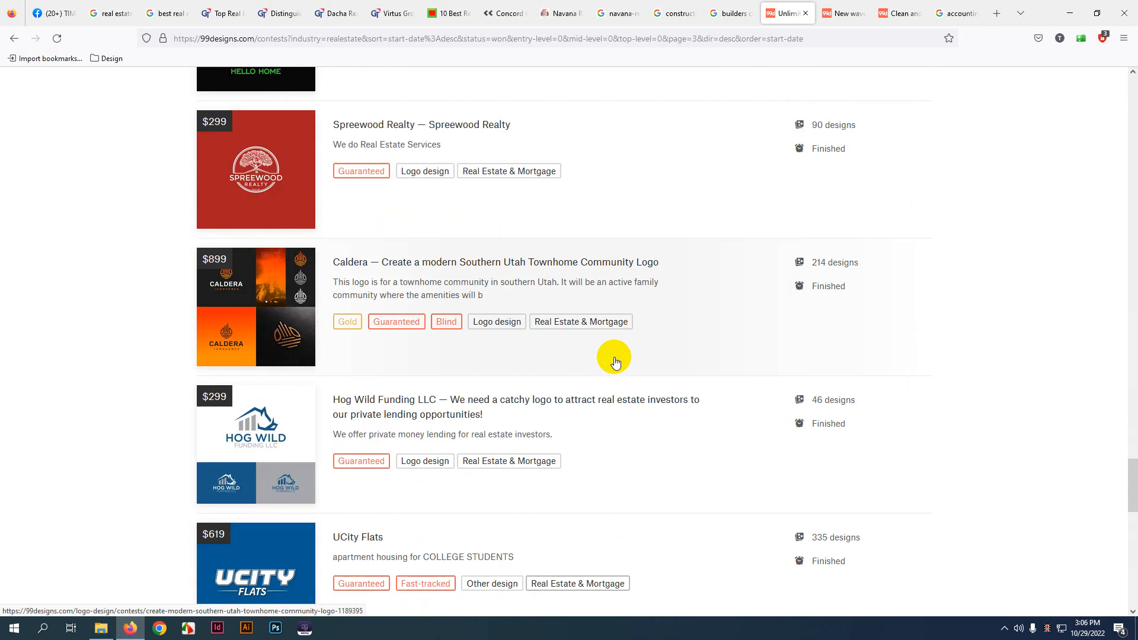
pyautogui.scroll(-6, 616, 363)
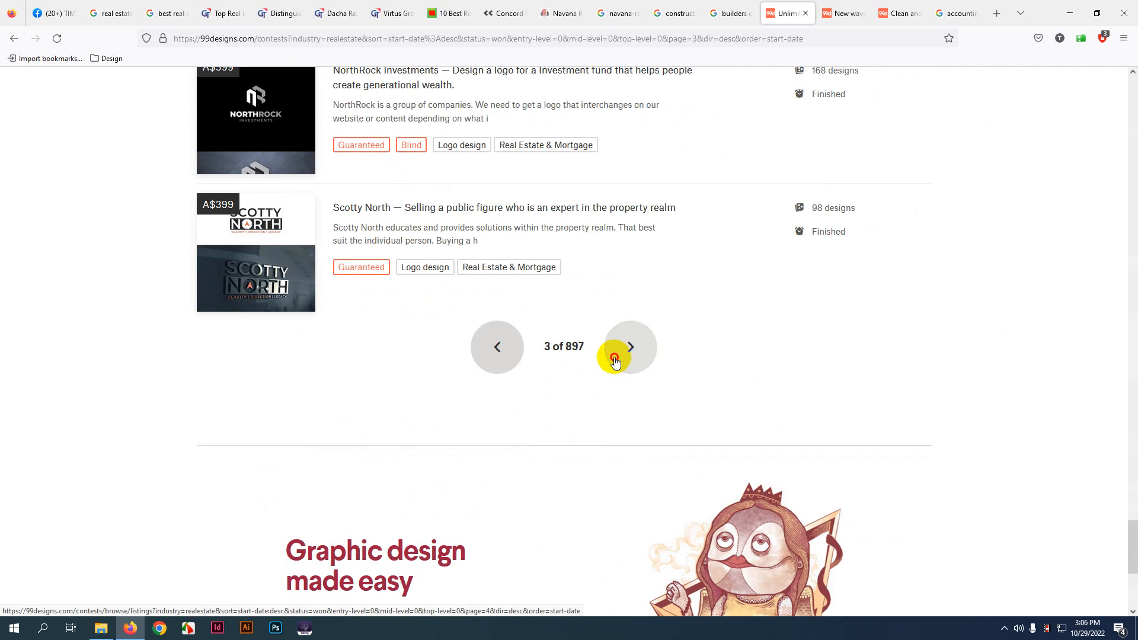
# - Open page 4 of the Real Estate & Mortgage contests and examine the logos from R.O.I. down to 110 Equity
pyautogui.click(614, 361)
pyautogui.scroll(-15, 615, 363)
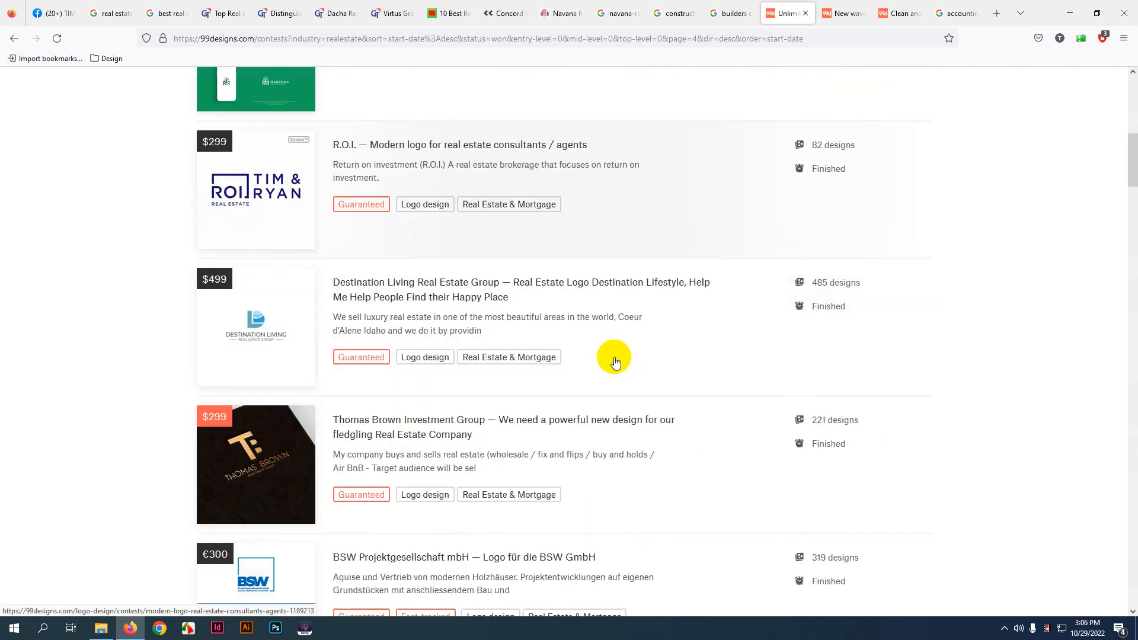
pyautogui.scroll(-9, 616, 362)
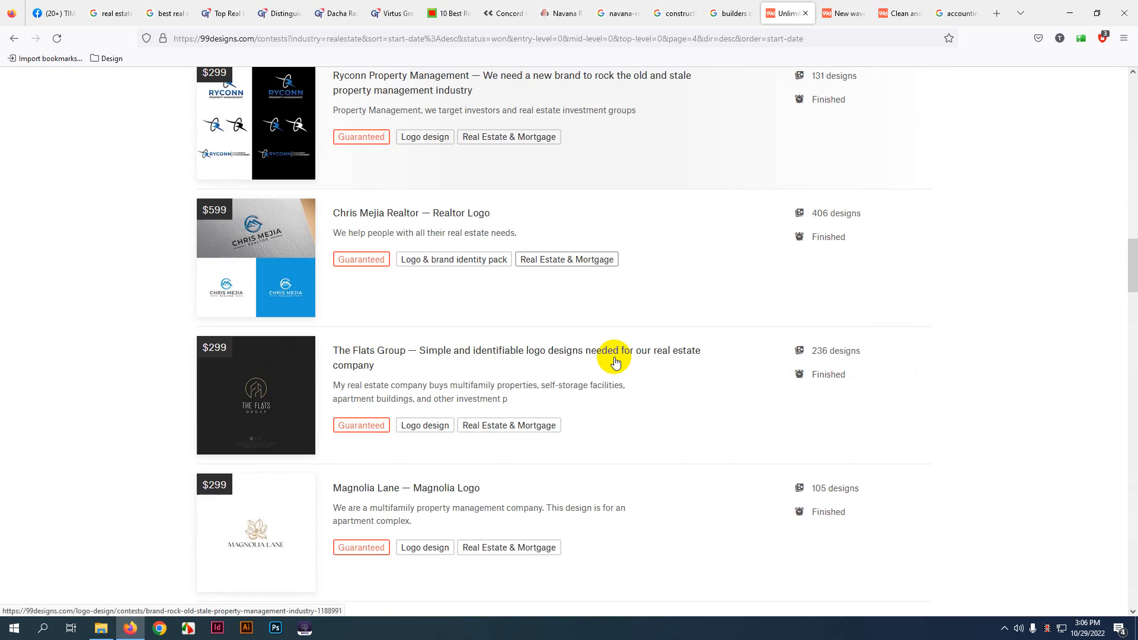
pyautogui.scroll(15, 616, 362)
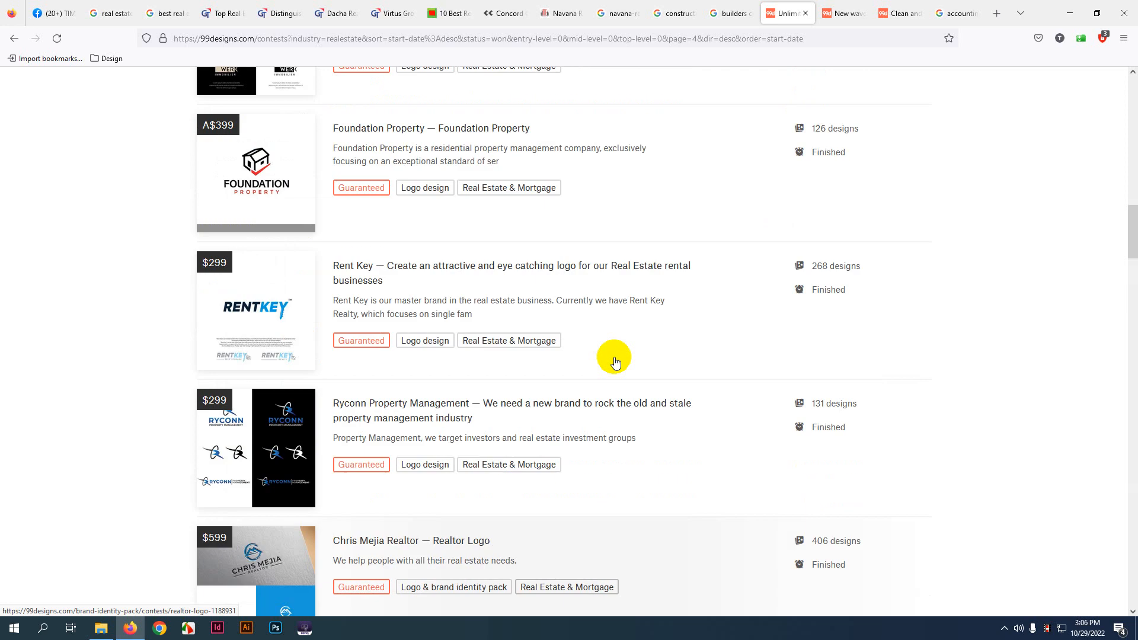
pyautogui.scroll(8, 252, 242)
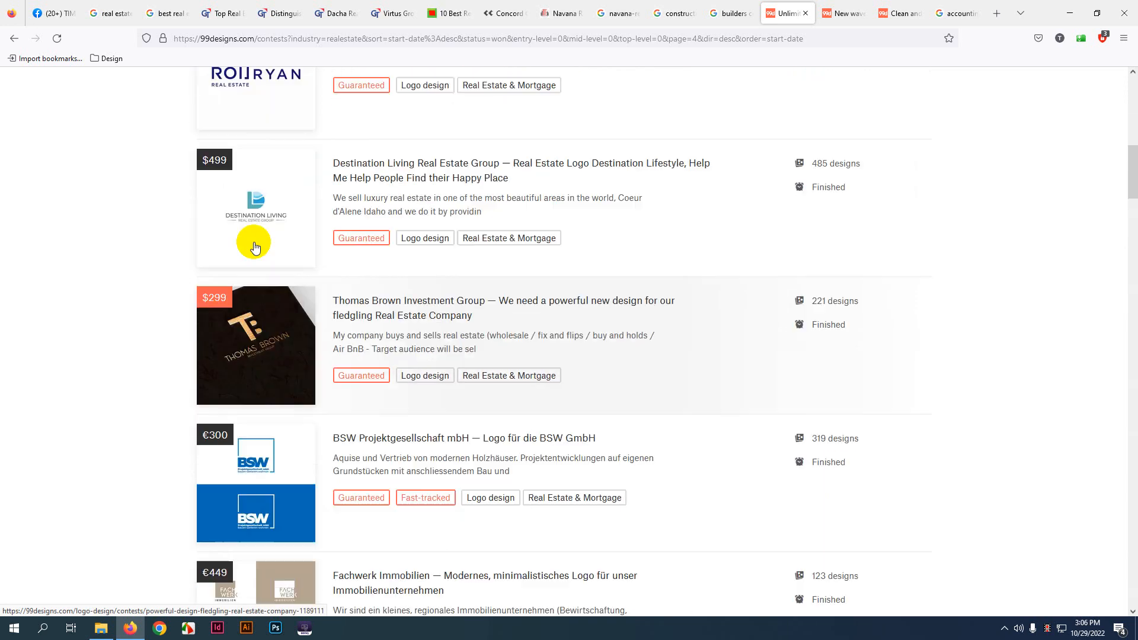
pyautogui.scroll(-15, 257, 341)
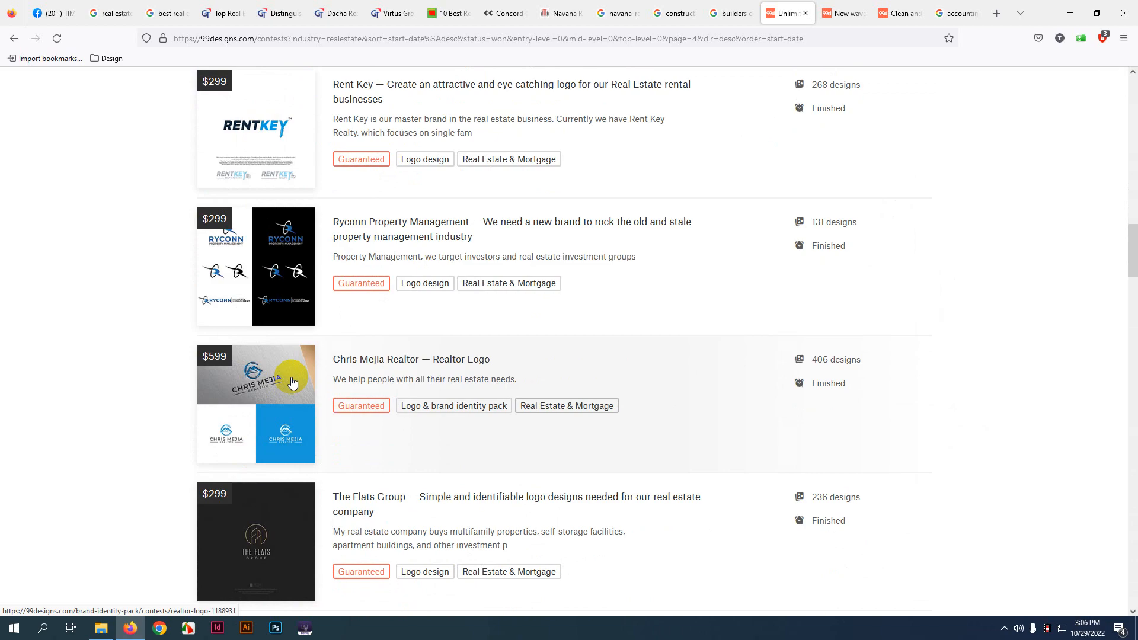
pyautogui.scroll(-3, 291, 383)
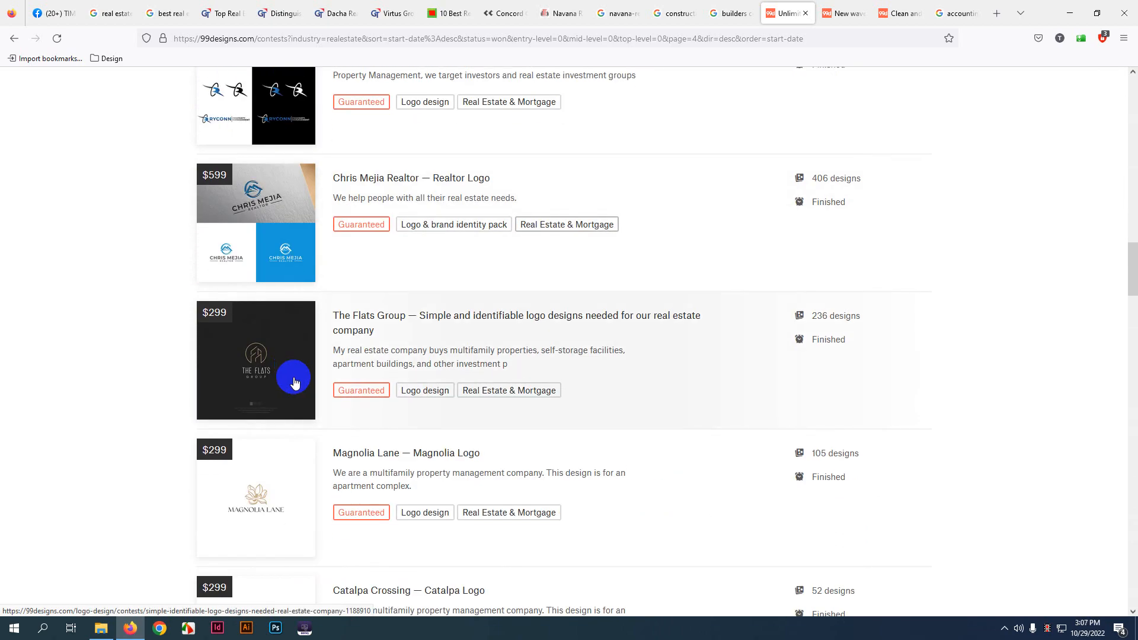
pyautogui.scroll(1, 294, 383)
pyautogui.scroll(-5, 602, 496)
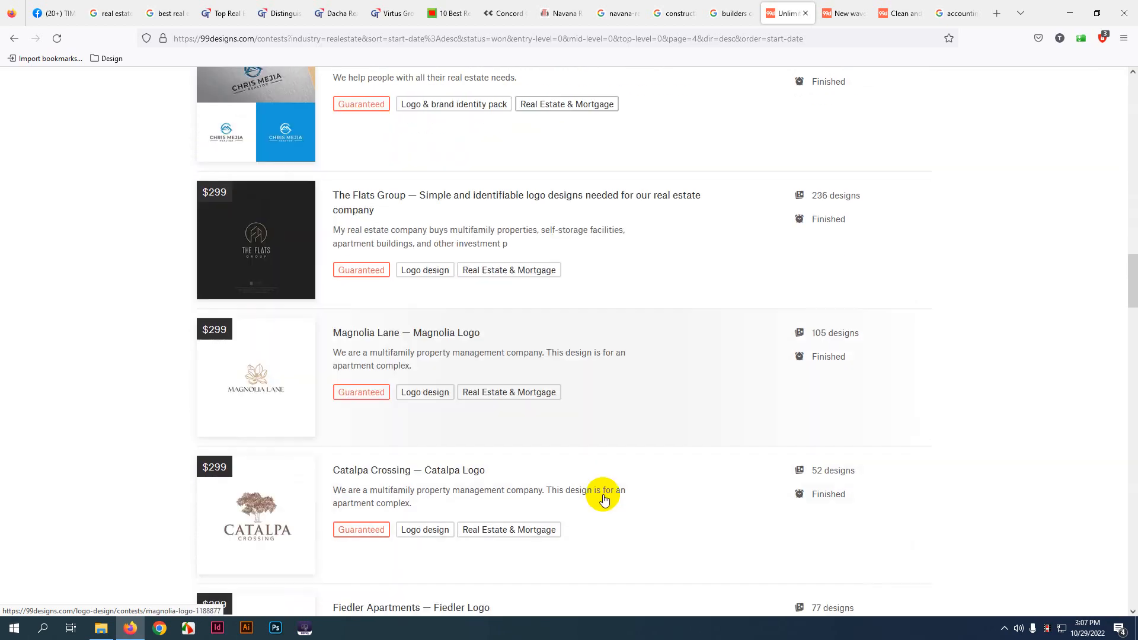
pyautogui.scroll(-10, 586, 479)
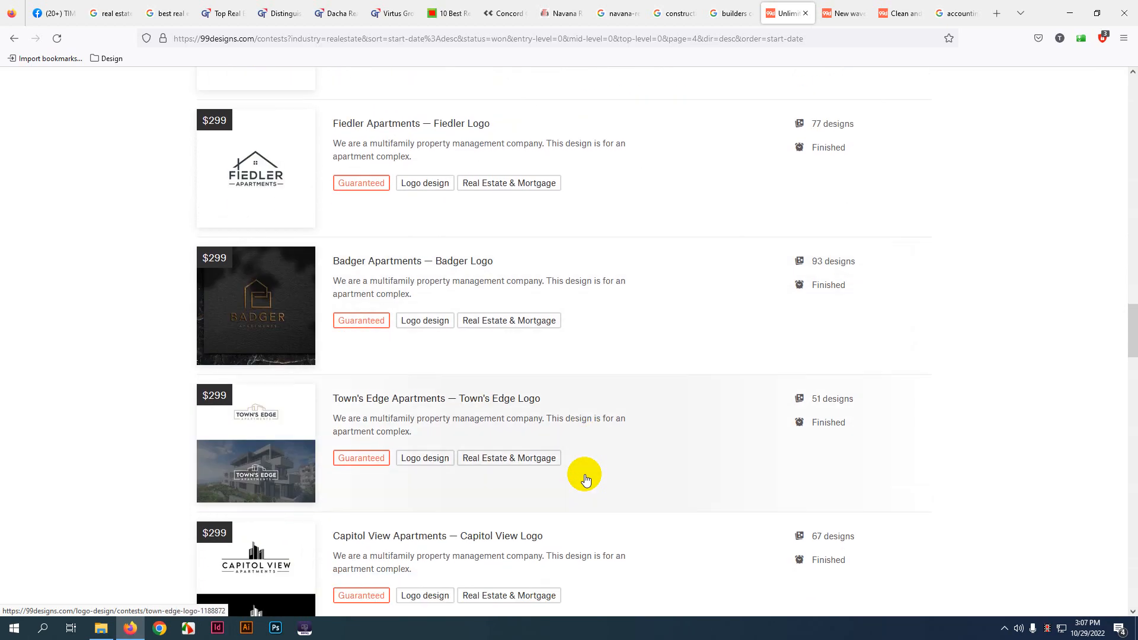
pyautogui.scroll(-10, 581, 479)
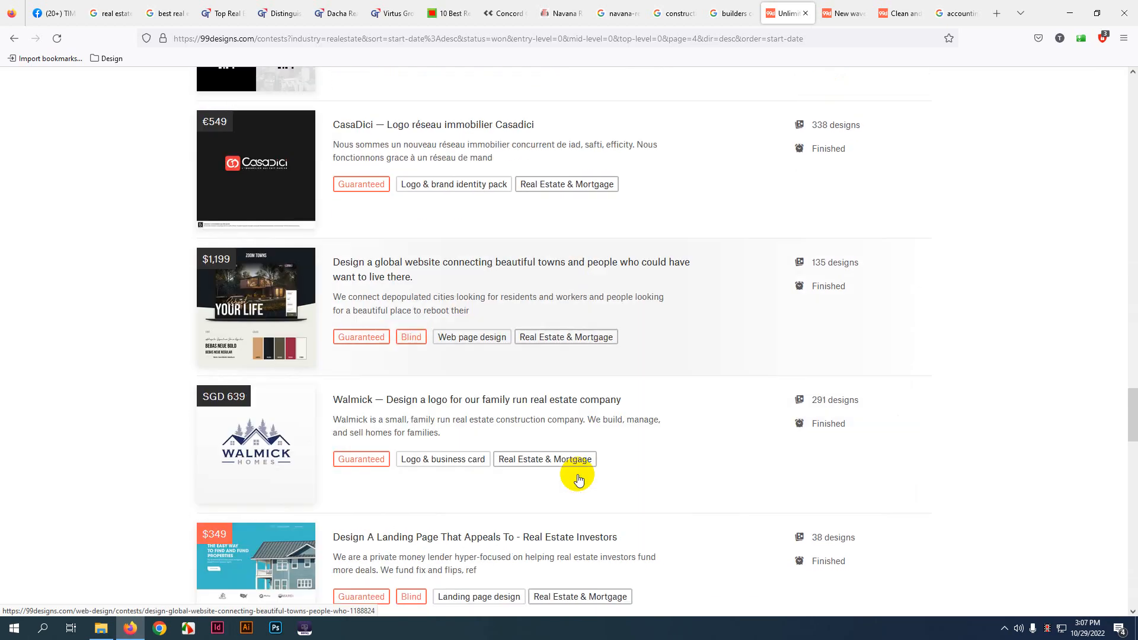
pyautogui.scroll(-17, 579, 479)
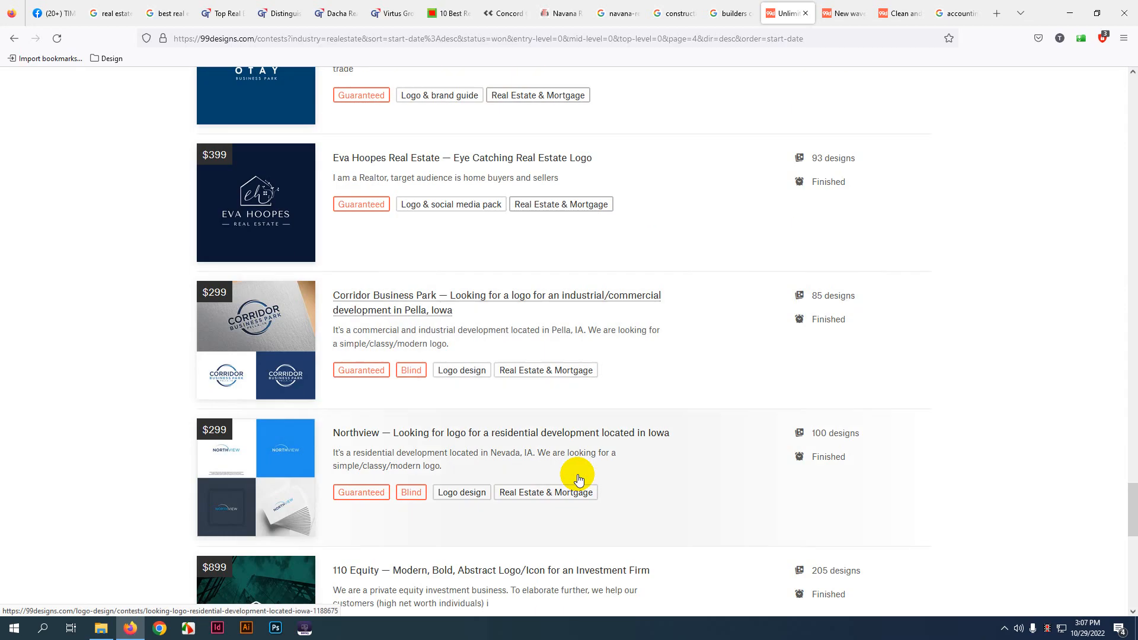
# - Open page 5 of the Real Estate & Mortgage contests and examine the logos from City Abstract of Florida down to Just Sold Real Estate Group
pyautogui.click(637, 417)
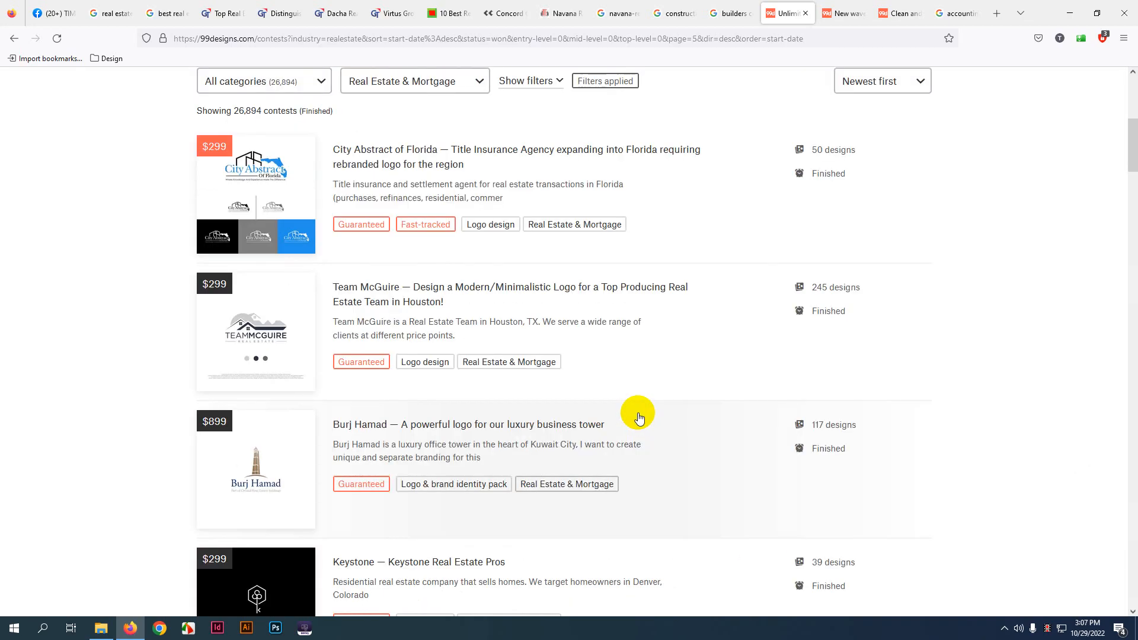
pyautogui.scroll(-9, 478, 362)
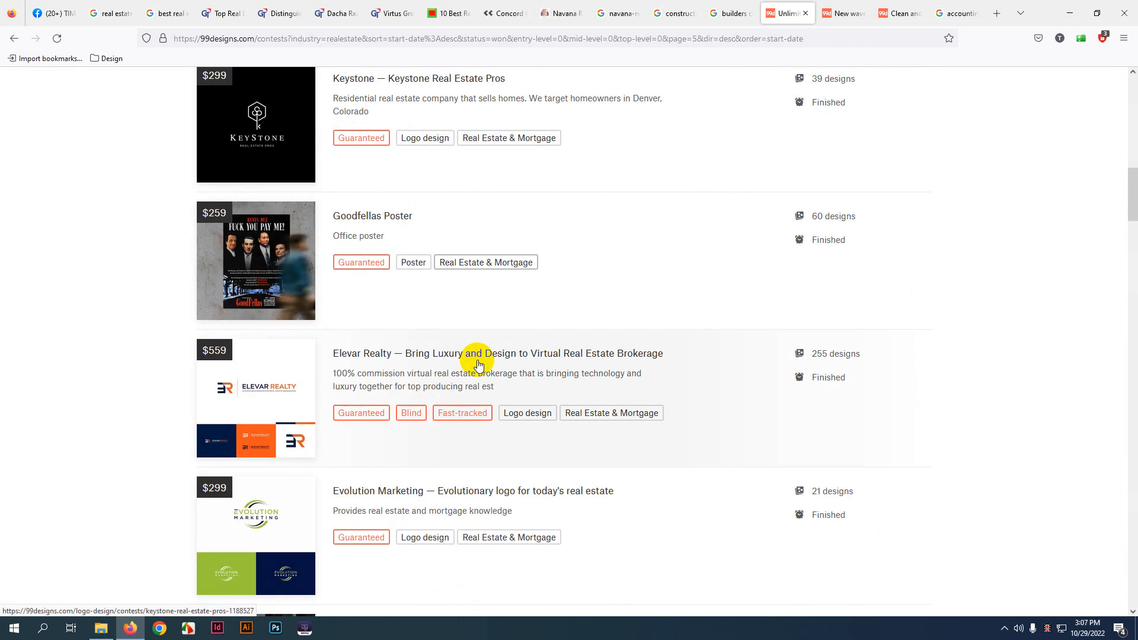
pyautogui.scroll(-1, 479, 364)
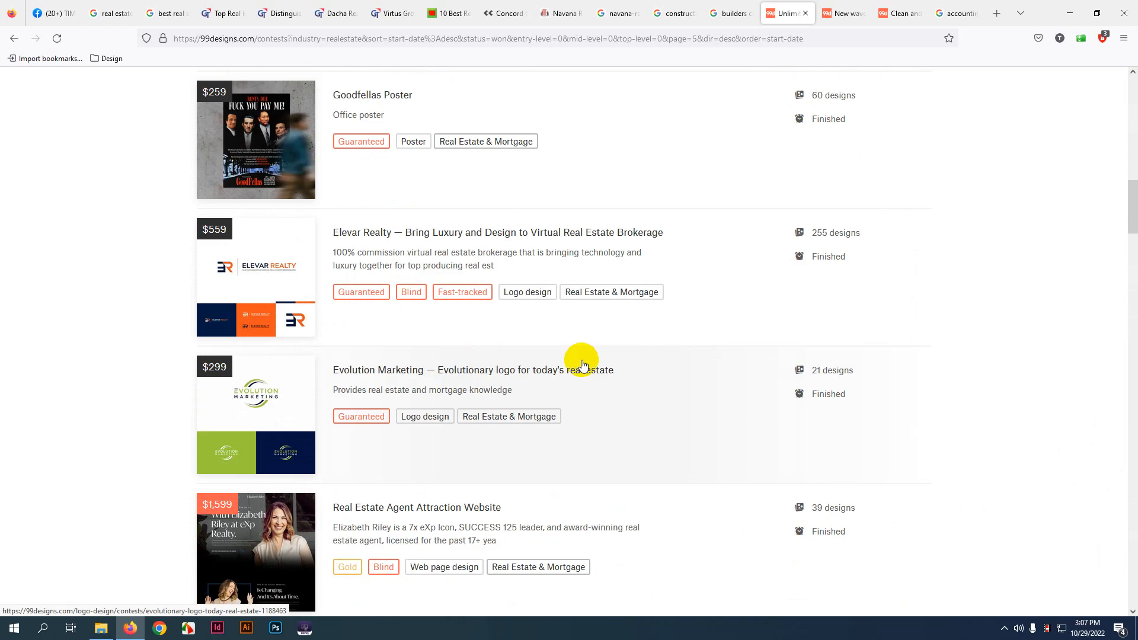
pyautogui.scroll(-4, 583, 365)
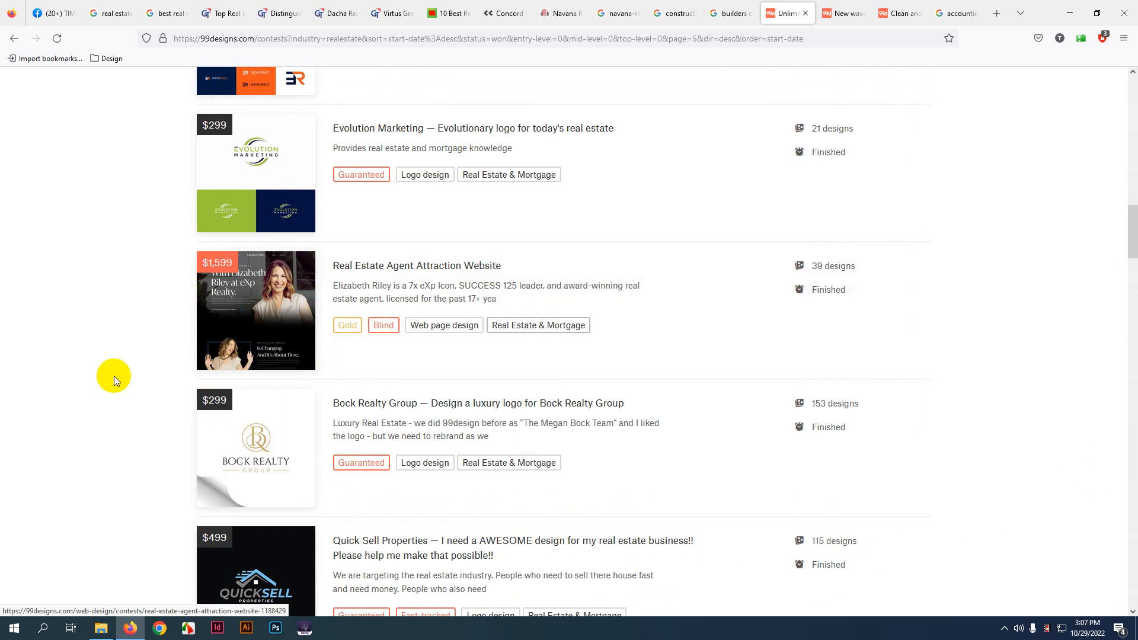
pyautogui.scroll(-9, 105, 379)
pyautogui.scroll(-4, 104, 378)
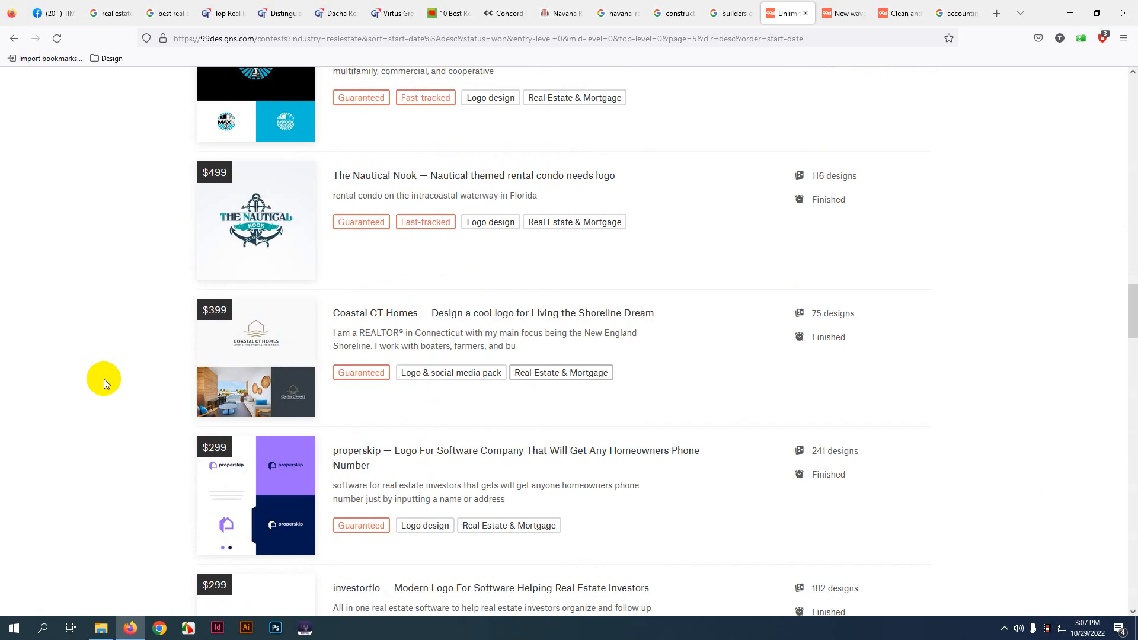
pyautogui.scroll(-4, 93, 372)
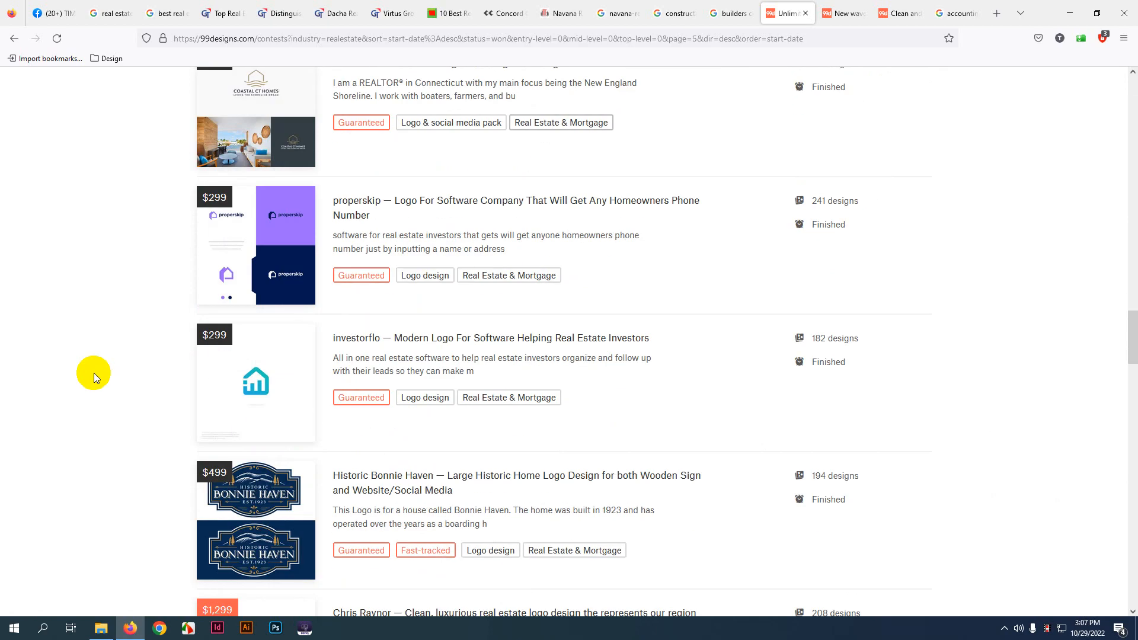
pyautogui.scroll(-10, 94, 372)
pyautogui.scroll(-14, 94, 377)
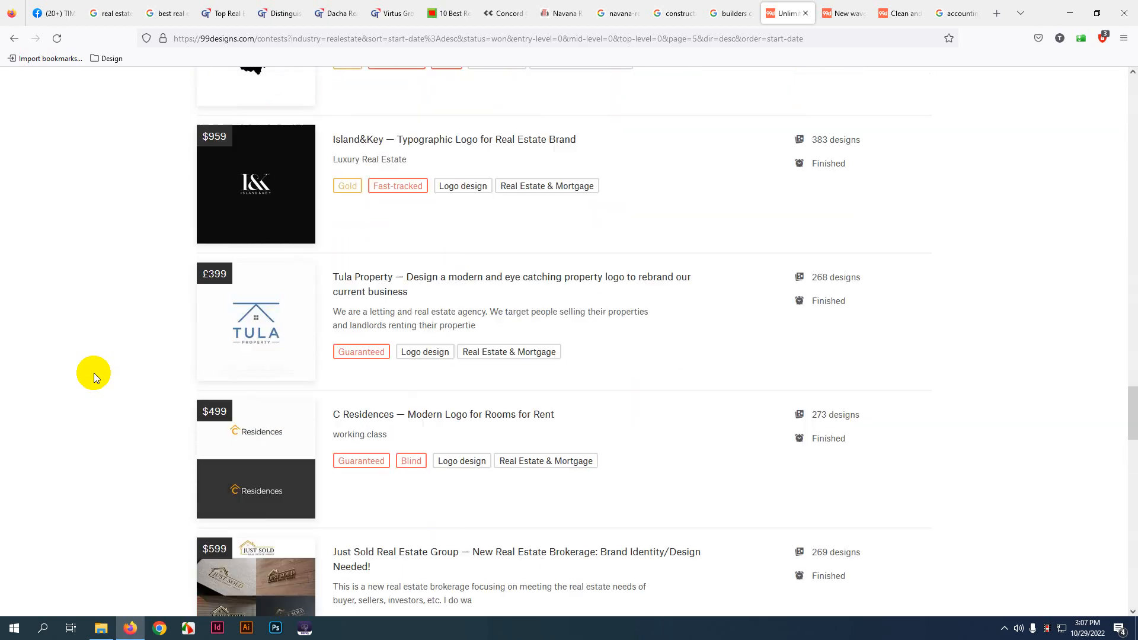
pyautogui.scroll(18, 92, 401)
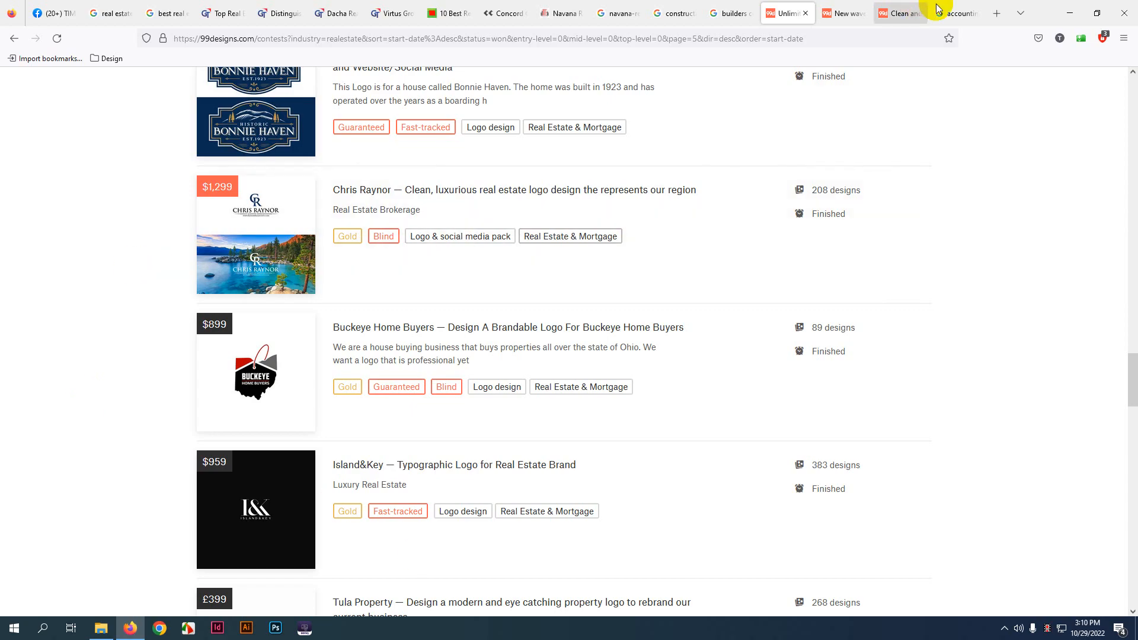
# - Switch to Illustrator and create a new landscape A4 document measuring 11.6929 × 8.2677 in, in CMYK at 300 ppi
pyautogui.click(1070, 11)
pyautogui.click(248, 629)
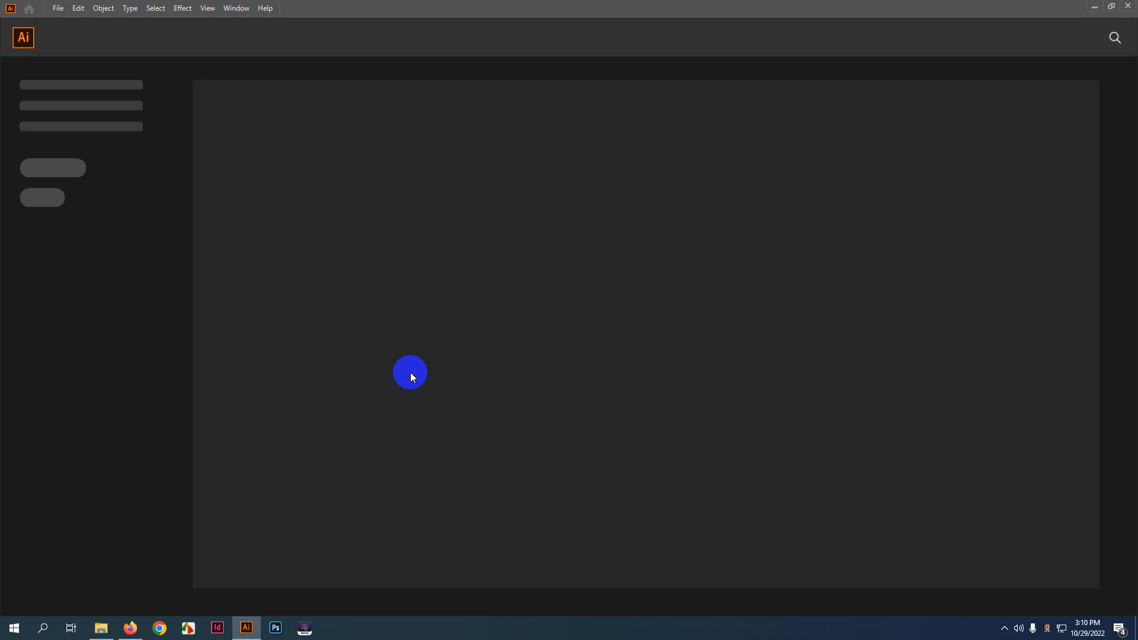
pyautogui.click(58, 8)
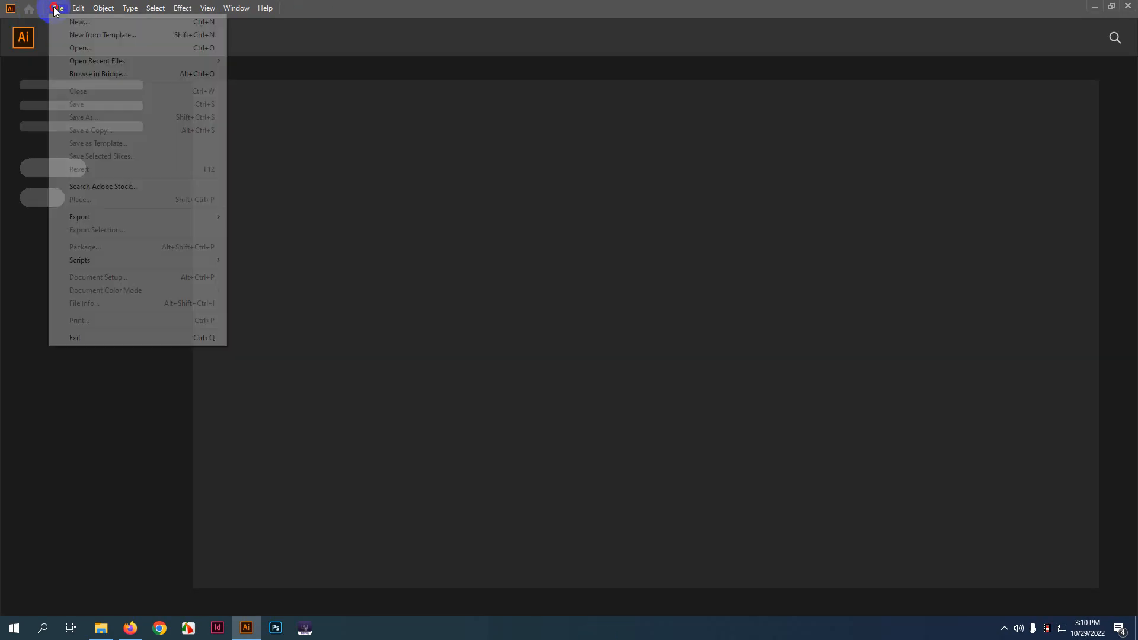
pyautogui.click(58, 23)
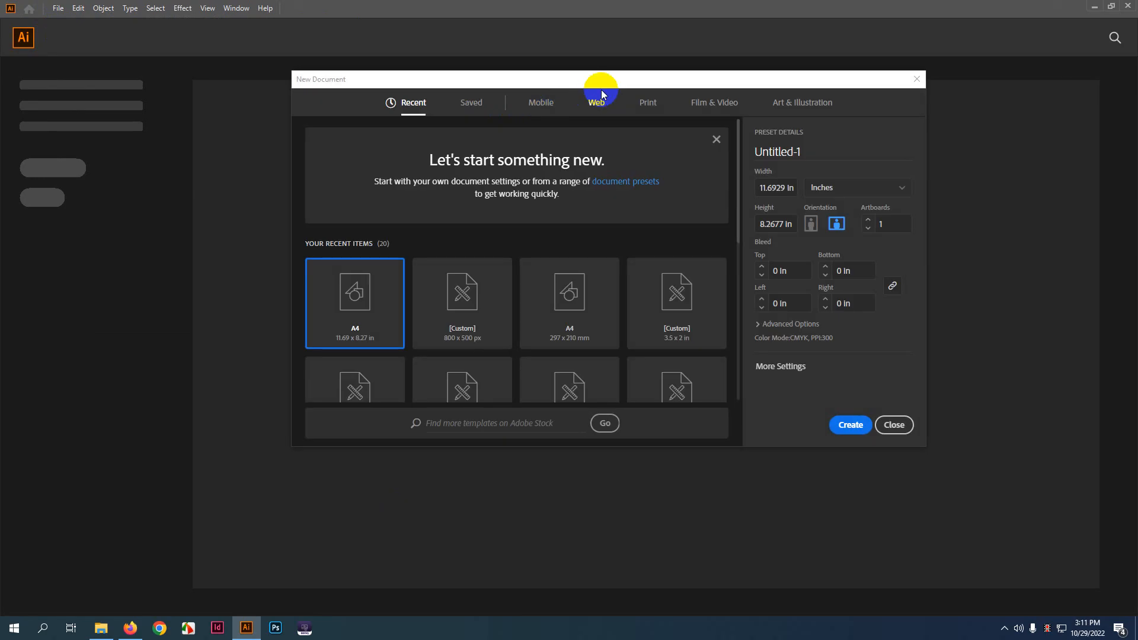
pyautogui.moveTo(617, 76); pyautogui.dragTo(478, 73)
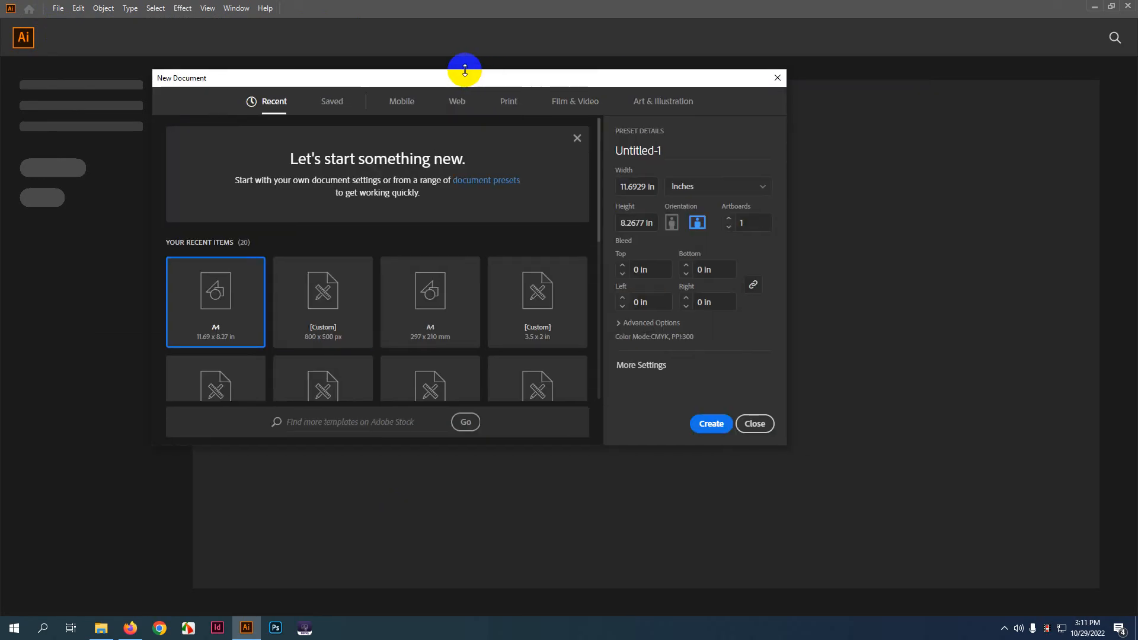
pyautogui.moveTo(614, 77); pyautogui.dragTo(676, 66)
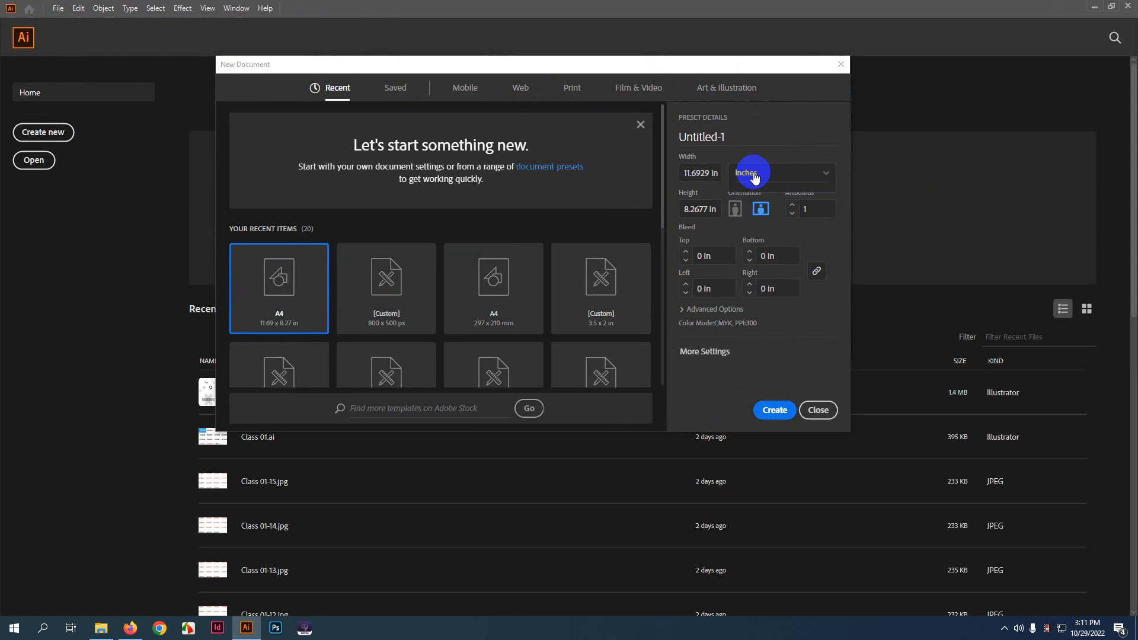
pyautogui.click(753, 175)
pyautogui.click(757, 244)
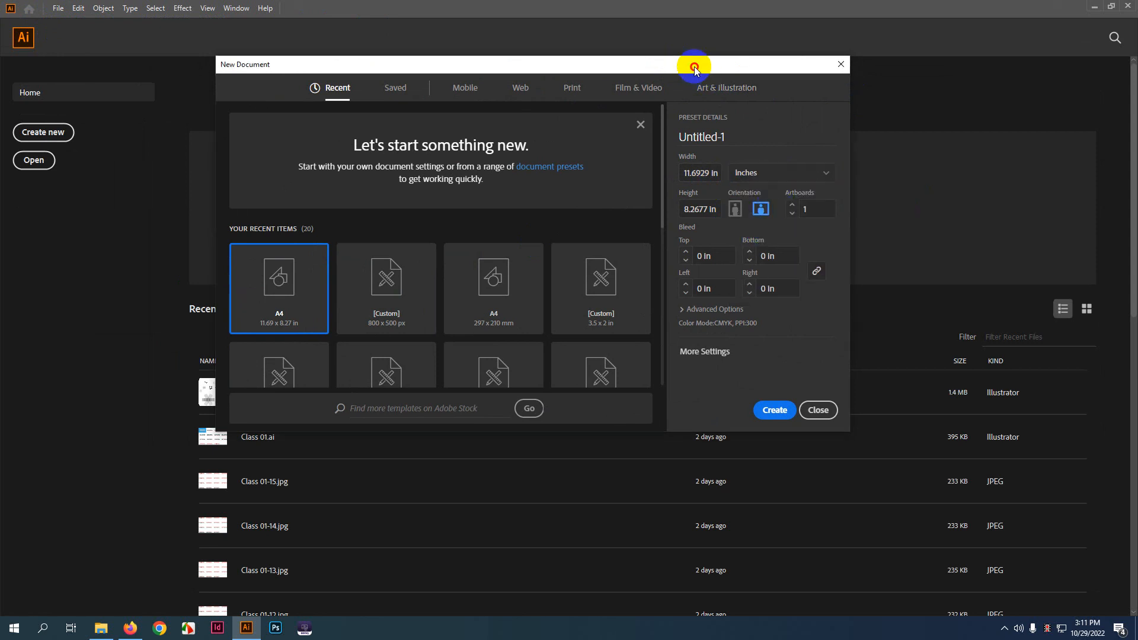
pyautogui.moveTo(691, 66); pyautogui.dragTo(735, 59)
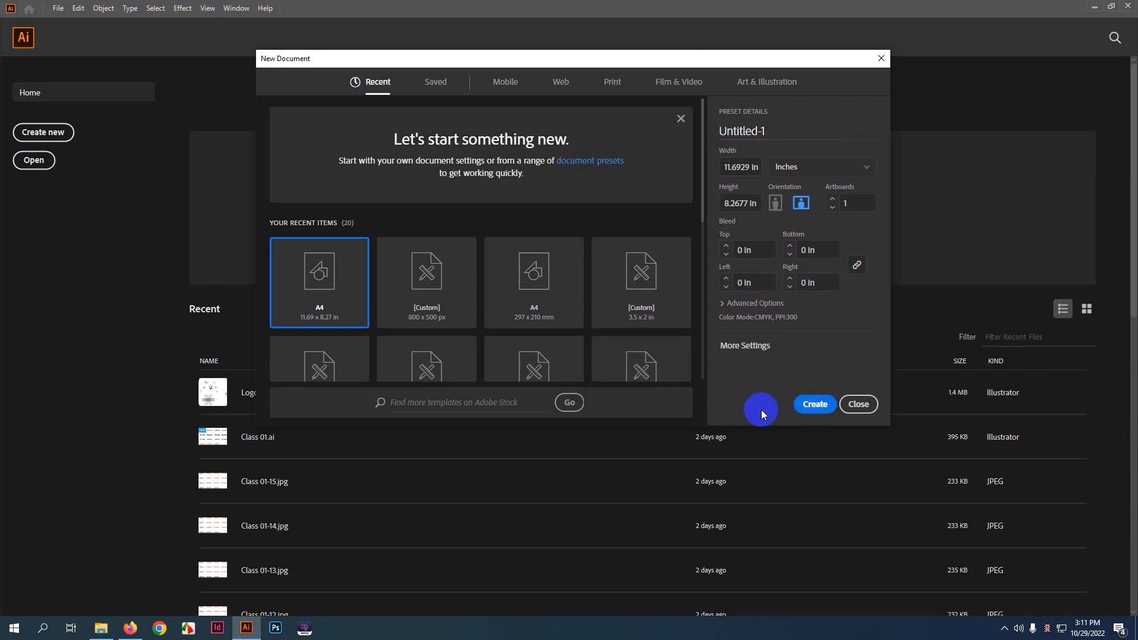
pyautogui.click(815, 405)
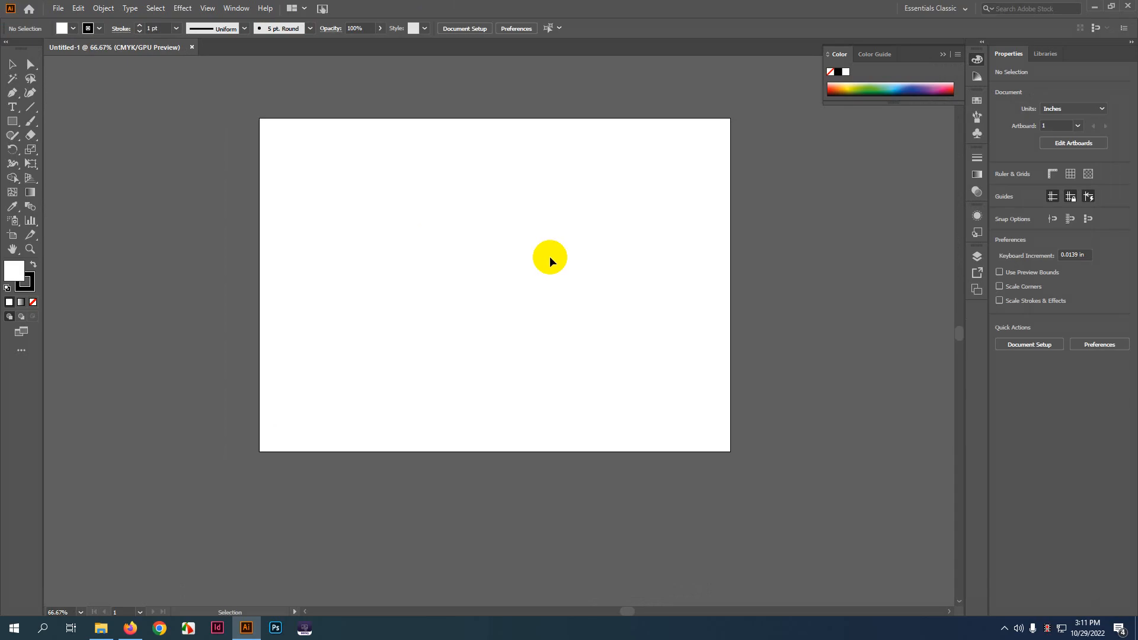
# - Collapse the expanded color controls and draw a circular polar grid about 3.35 in wide in the upper middle of the artboard
pyautogui.click(940, 60)
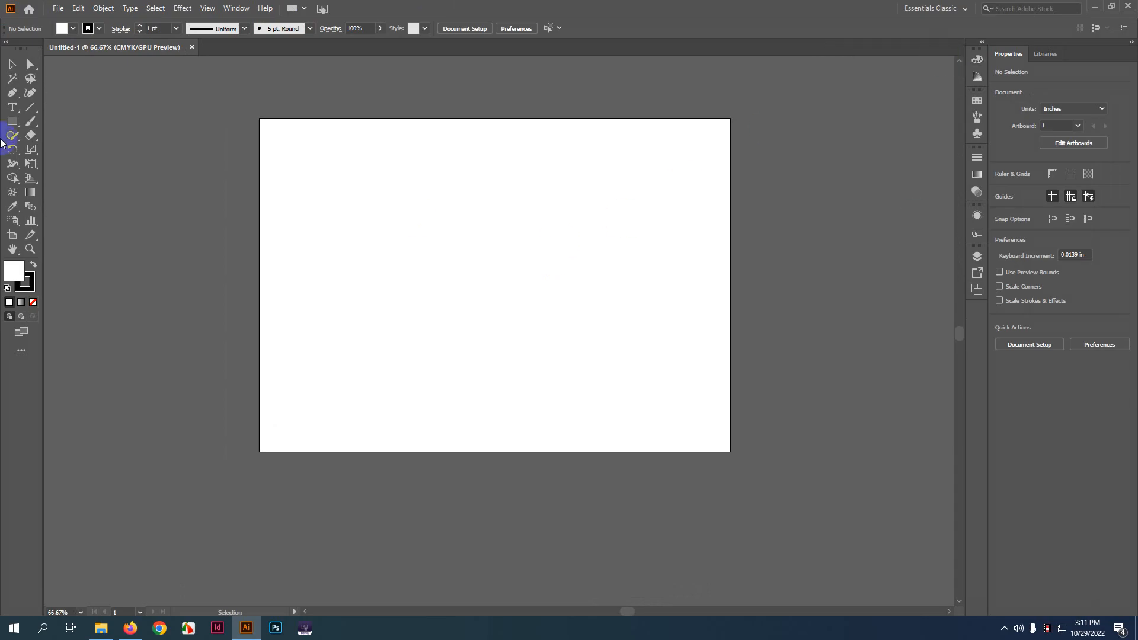
pyautogui.moveTo(30, 106); pyautogui.dragTo(93, 152)
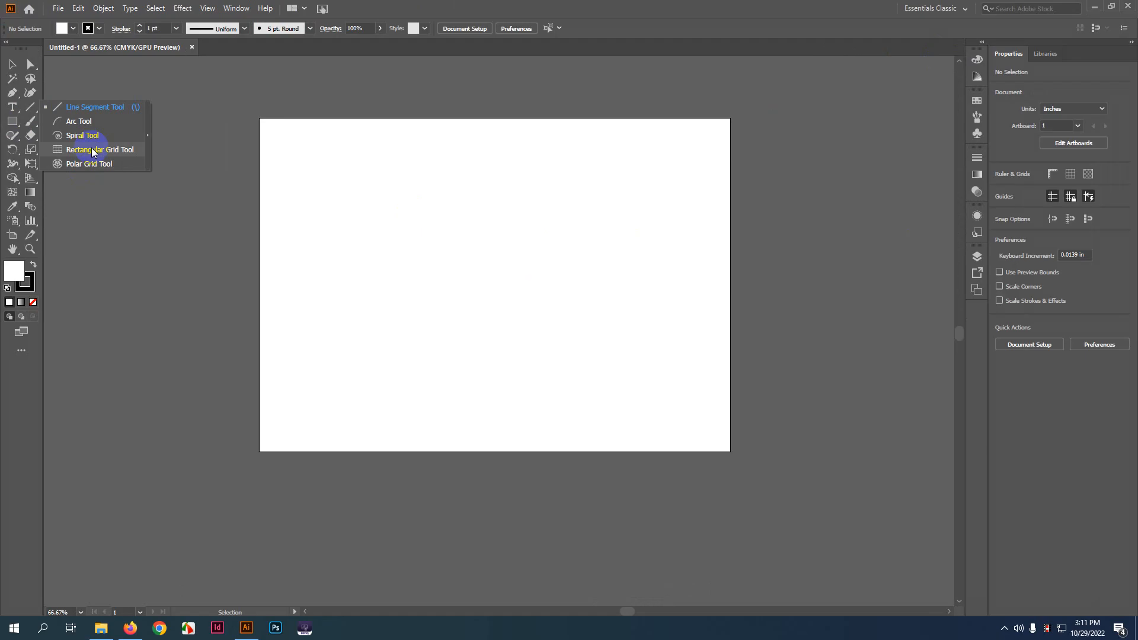
pyautogui.click(92, 175)
pyautogui.rightClick(29, 108)
pyautogui.click(71, 163)
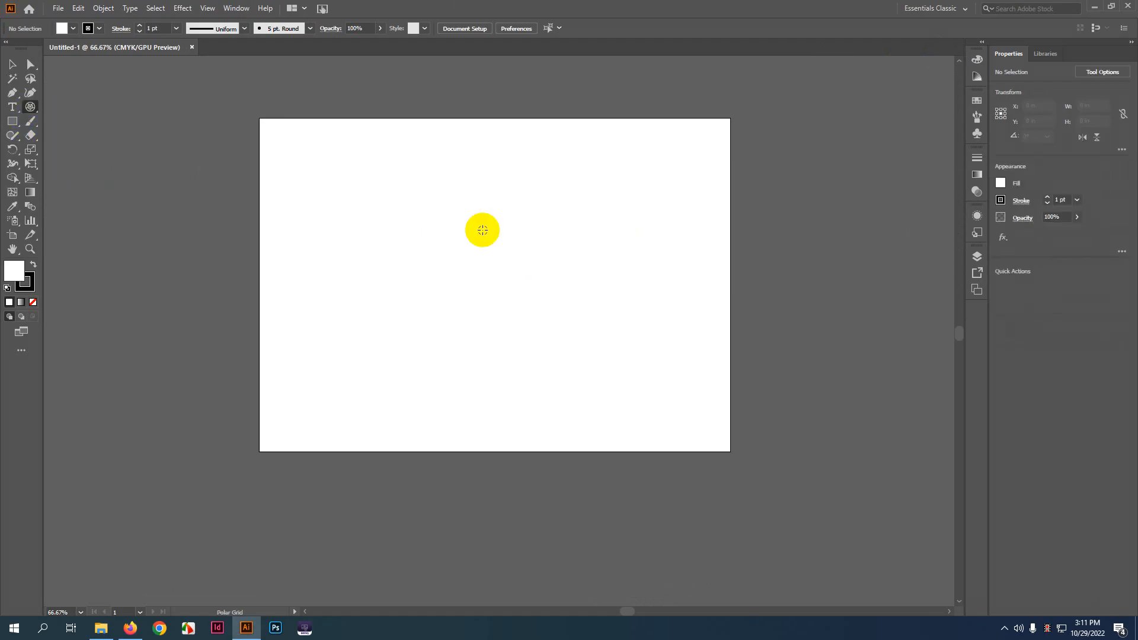
pyautogui.moveTo(421, 174); pyautogui.dragTo(556, 310)
pyautogui.moveTo(545, 323); pyautogui.dragTo(544, 327)
pyautogui.hotkey('ctrl', 'z')
pyautogui.press('v')
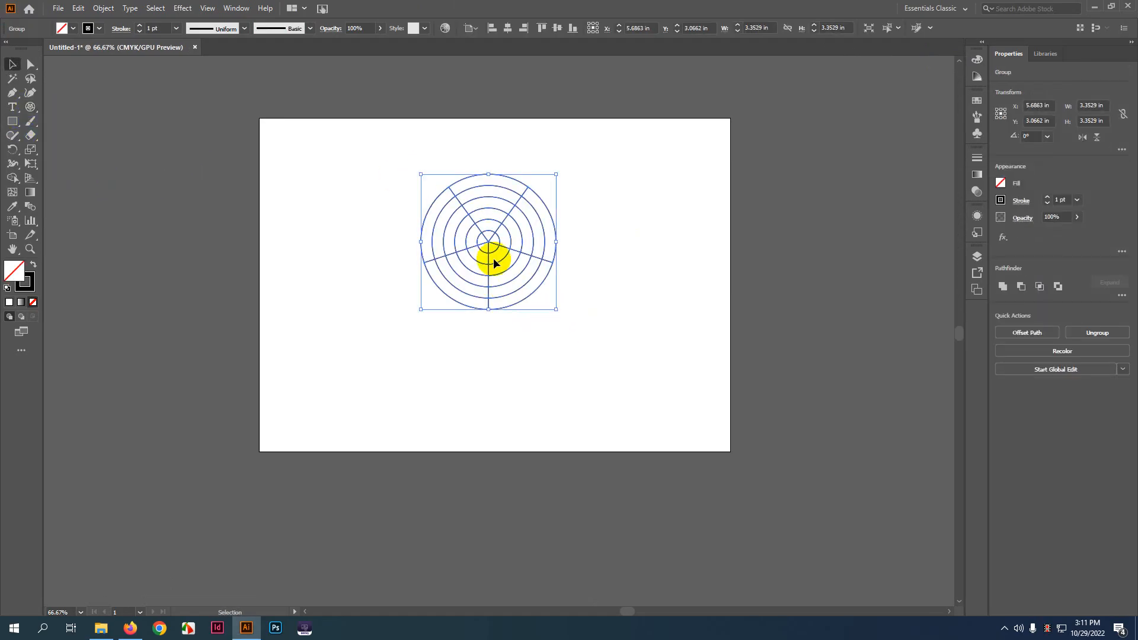
# - Move the polar grid slightly down toward the artboard's middle and scale it proportionally from its center to about 5.06 in wide
pyautogui.moveTo(488, 242); pyautogui.dragTo(474, 271)
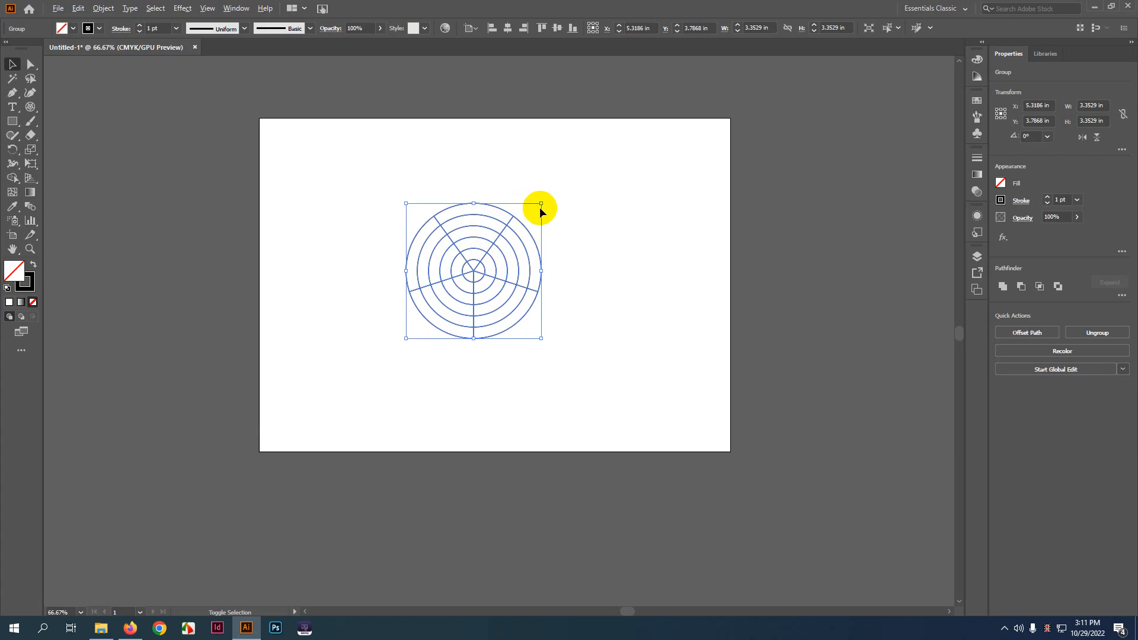
pyautogui.moveTo(541, 204); pyautogui.dragTo(575, 169)
pyautogui.click(707, 170)
pyautogui.moveTo(708, 170); pyautogui.dragTo(274, 415)
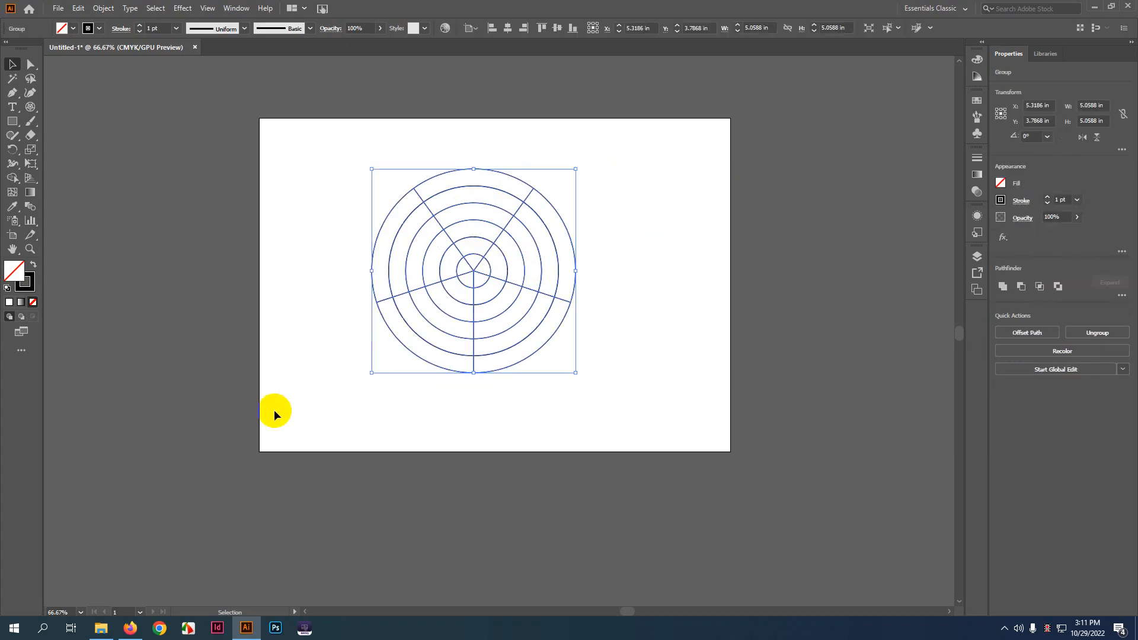
# - Select the whole polar grid and move it off the artboard, beyond the upper-left corner, leaving the page clear for drawing
pyautogui.click(339, 152)
pyautogui.moveTo(332, 113); pyautogui.dragTo(728, 471)
pyautogui.press('space')
pyautogui.moveTo(523, 292); pyautogui.dragTo(386, 152)
pyautogui.scroll(-2, 236, 302)
pyautogui.press('space')
pyautogui.press('space')
pyautogui.moveTo(617, 300); pyautogui.dragTo(530, 239)
# - Draw a vertical line about 6.5 in long near the left edge of the artboard with the Line Segment tool
pyautogui.scroll(1, 485, 260)
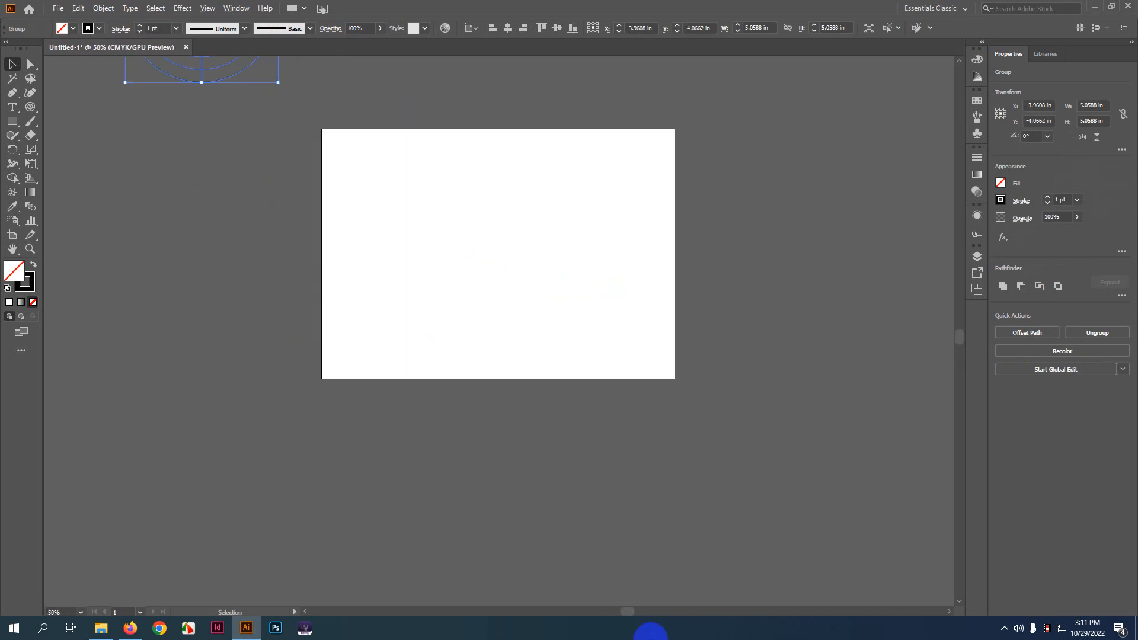
pyautogui.scroll(1, 516, 291)
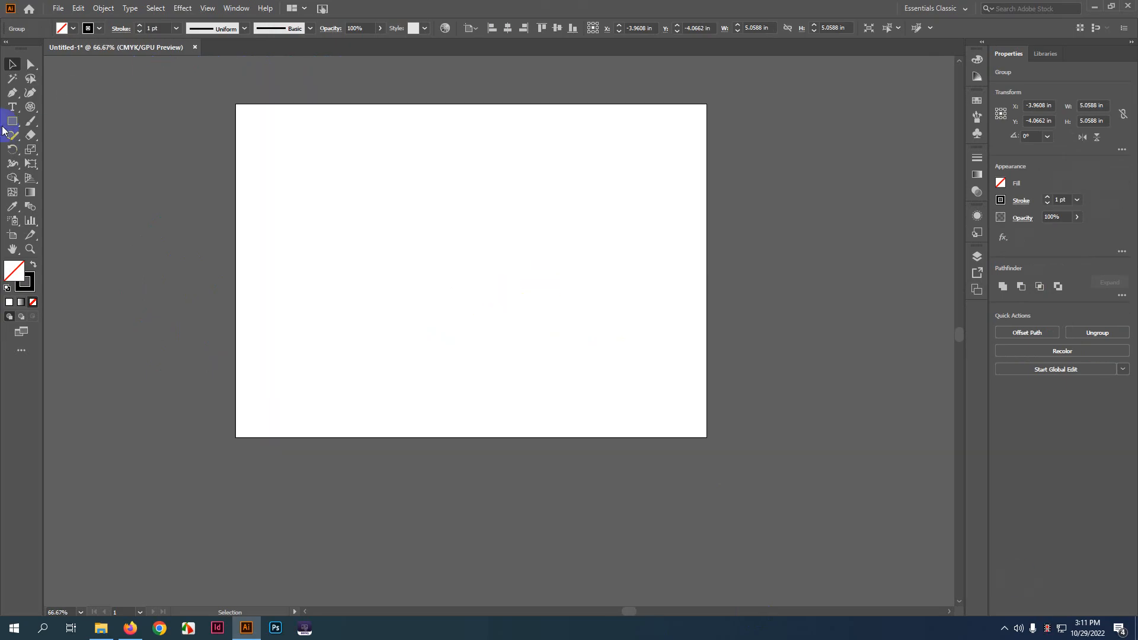
pyautogui.click(31, 118)
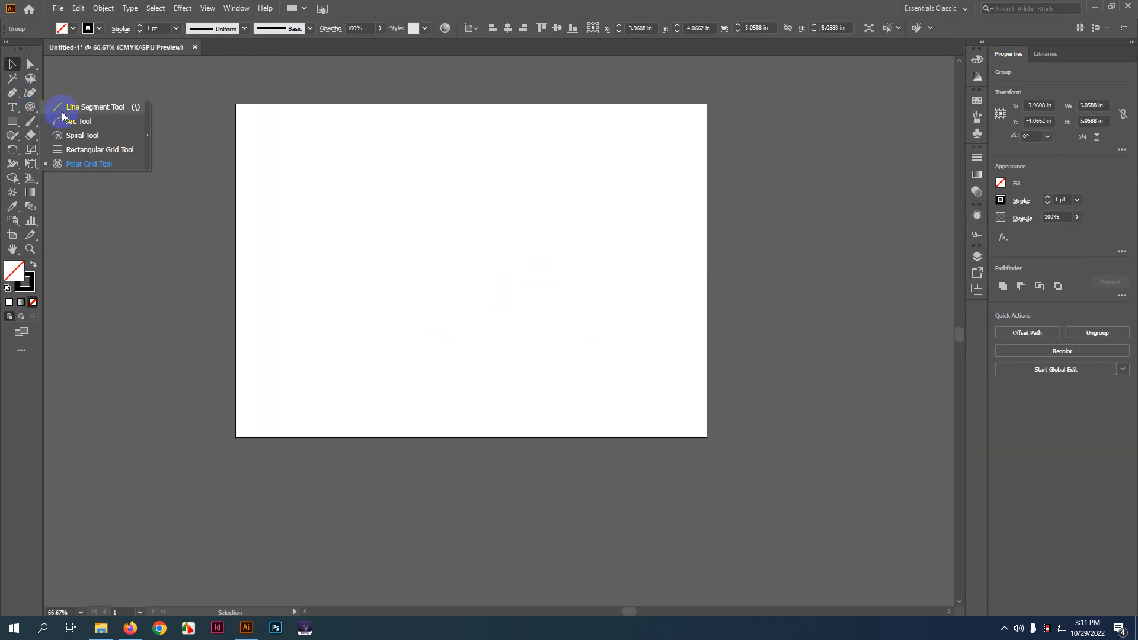
pyautogui.click(65, 111)
pyautogui.moveTo(272, 139); pyautogui.dragTo(254, 396)
pyautogui.press('v')
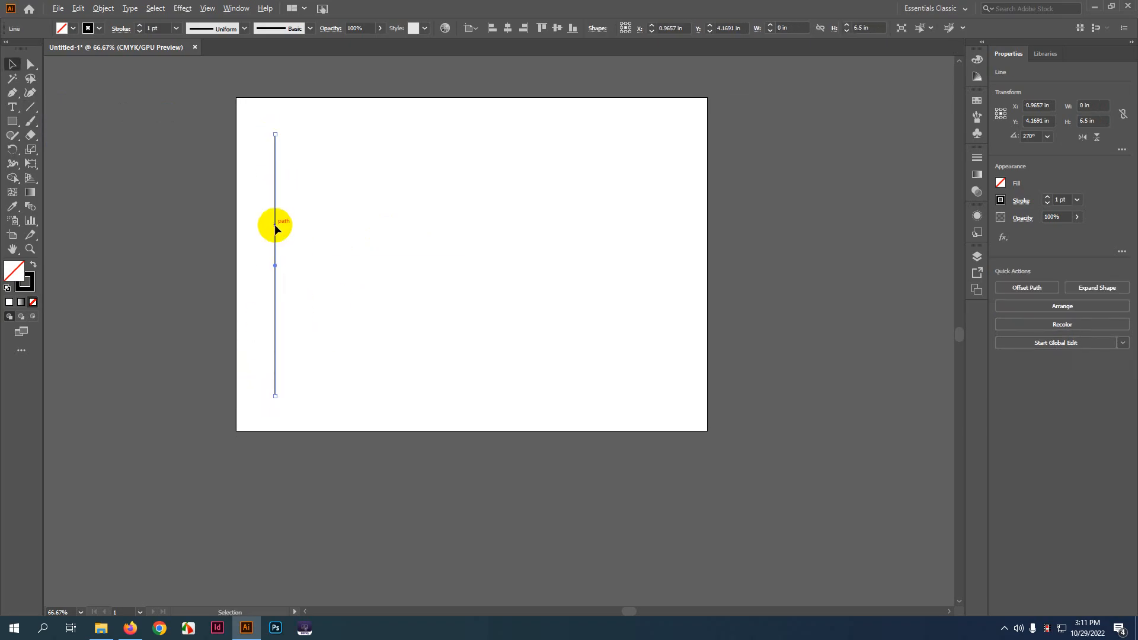
# - Copy the vertical line about 0.34 in to the right and repeat the copy until there are 15 evenly spaced lines
pyautogui.moveTo(275, 226); pyautogui.dragTo(289, 228)
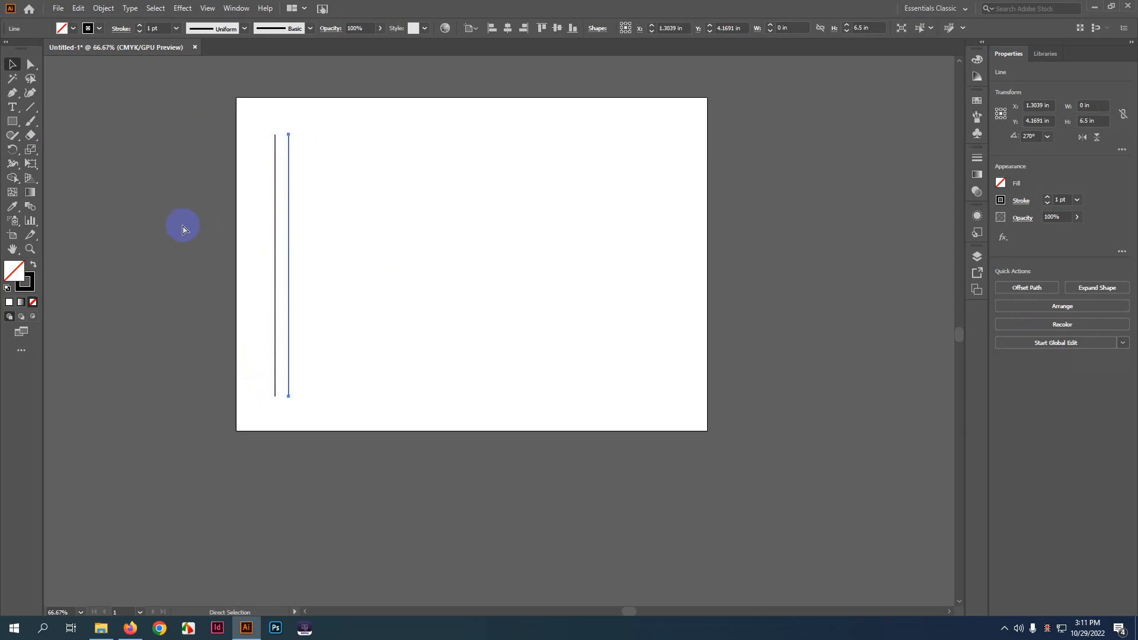
pyautogui.hotkey('ctrl', 'd')
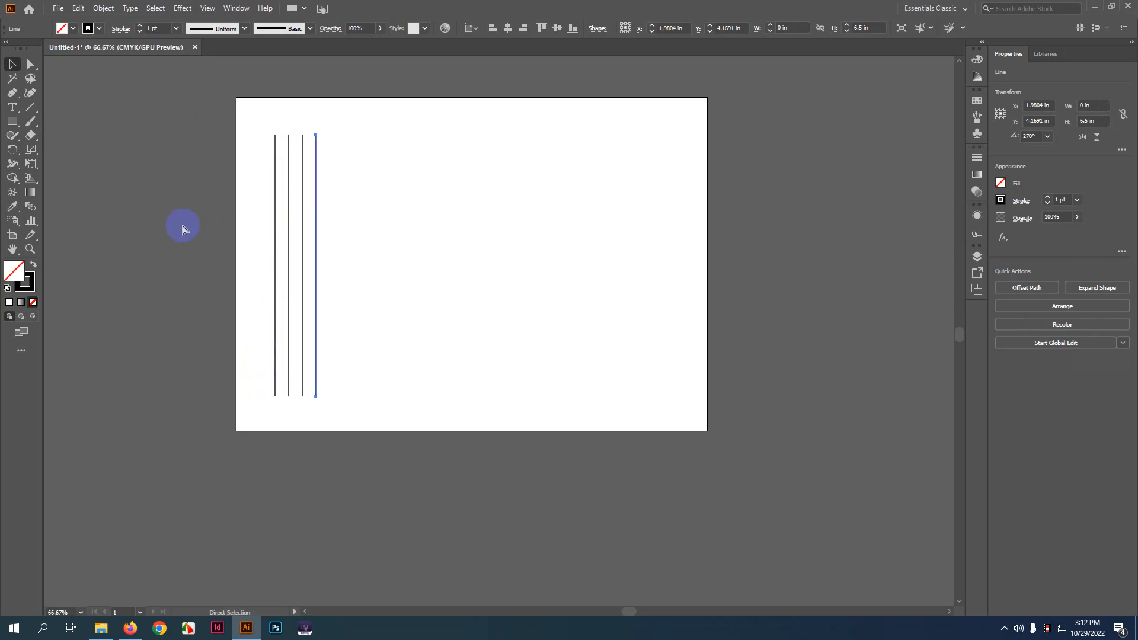
pyautogui.hotkey('ctrl', 'd')
pyautogui.hotkey('ctrl', 'd')
pyautogui.hotkey('ctrl', 'd')
pyautogui.hotkey('ctrl', 'd')
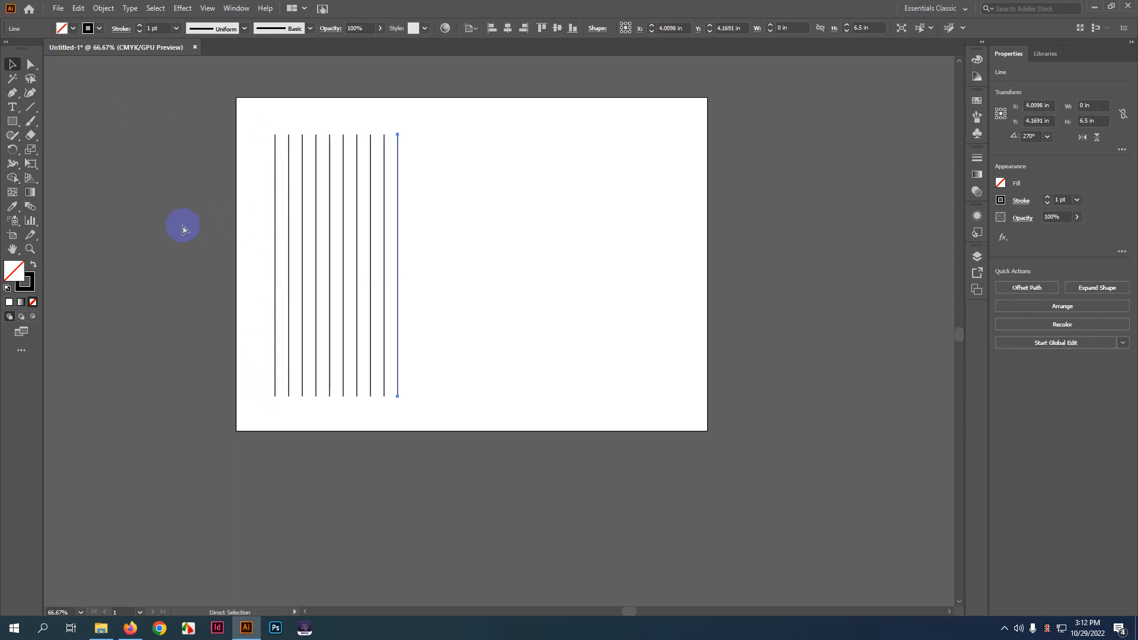
pyautogui.hotkey('ctrl', 'd')
pyautogui.hotkey('ctrl', 'd')
pyautogui.hotkey('ctrl', 'd')
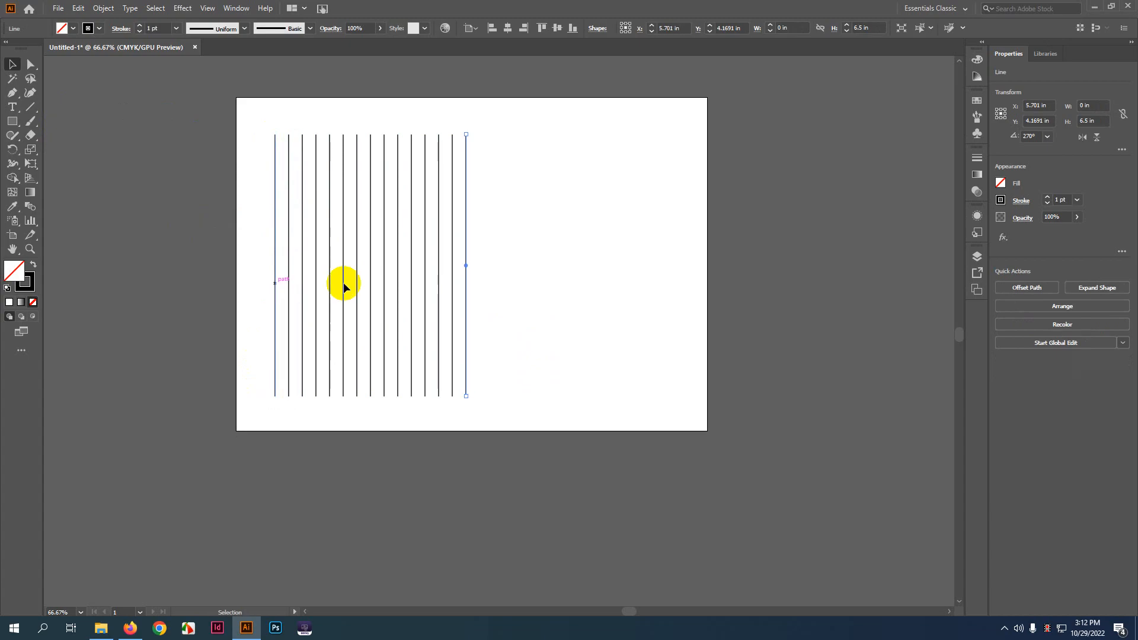
# - Select all the vertical lines and group them
pyautogui.moveTo(572, 132); pyautogui.dragTo(258, 335)
pyautogui.moveTo(392, 310); pyautogui.dragTo(466, 296)
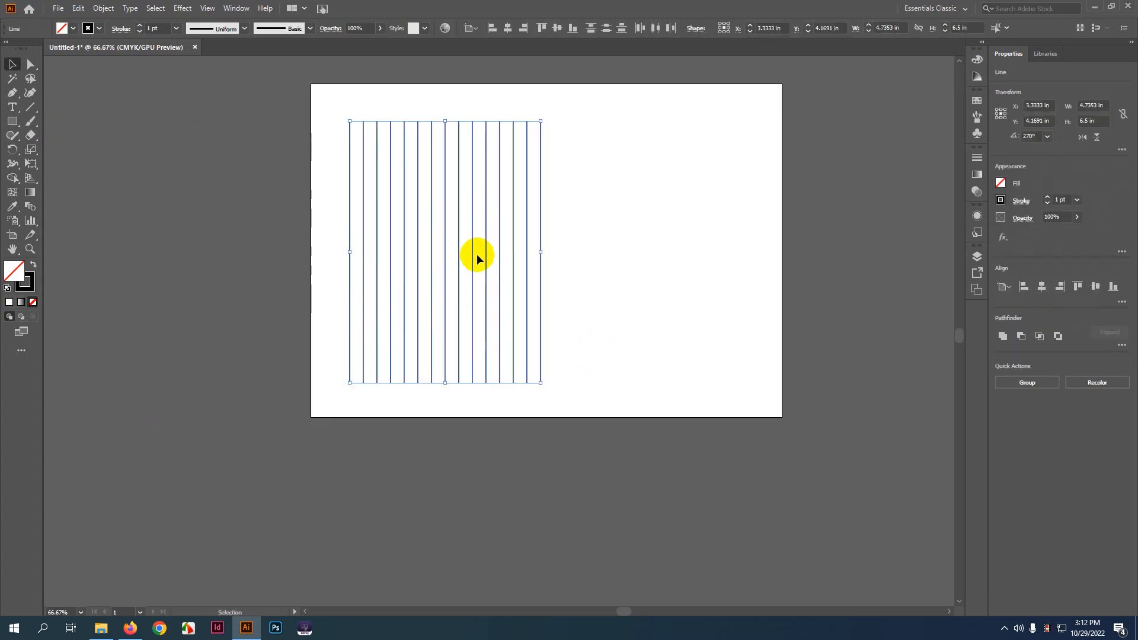
pyautogui.hotkey('ctrl', 'g')
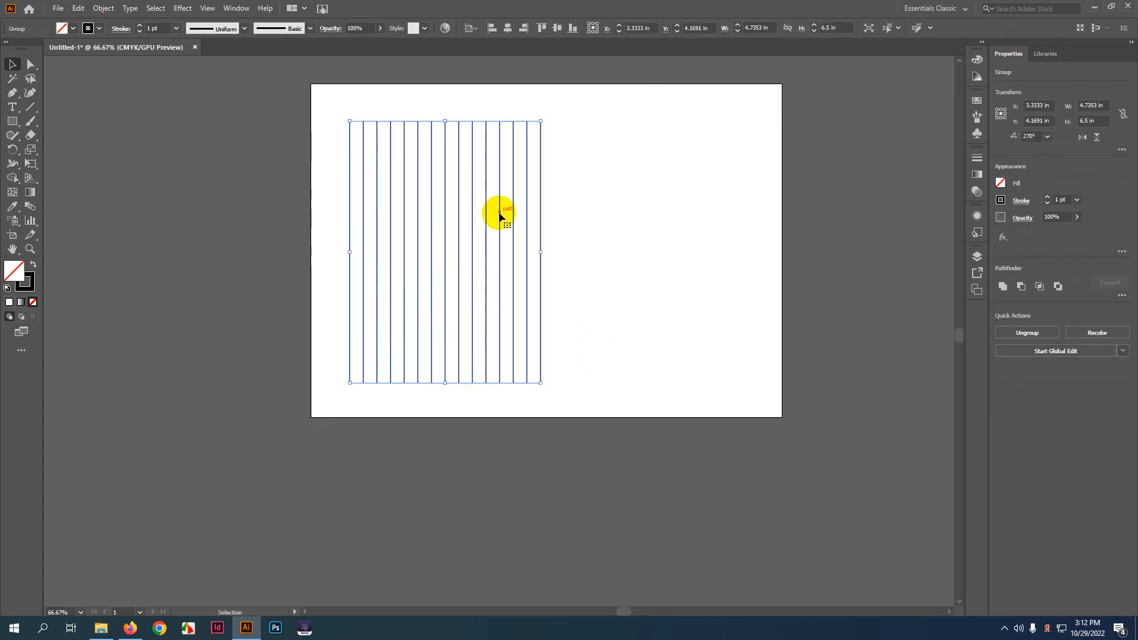
# - Move the line group to the middle of the artboard and rotate it 45° clockwise
pyautogui.moveTo(499, 216); pyautogui.dragTo(524, 255)
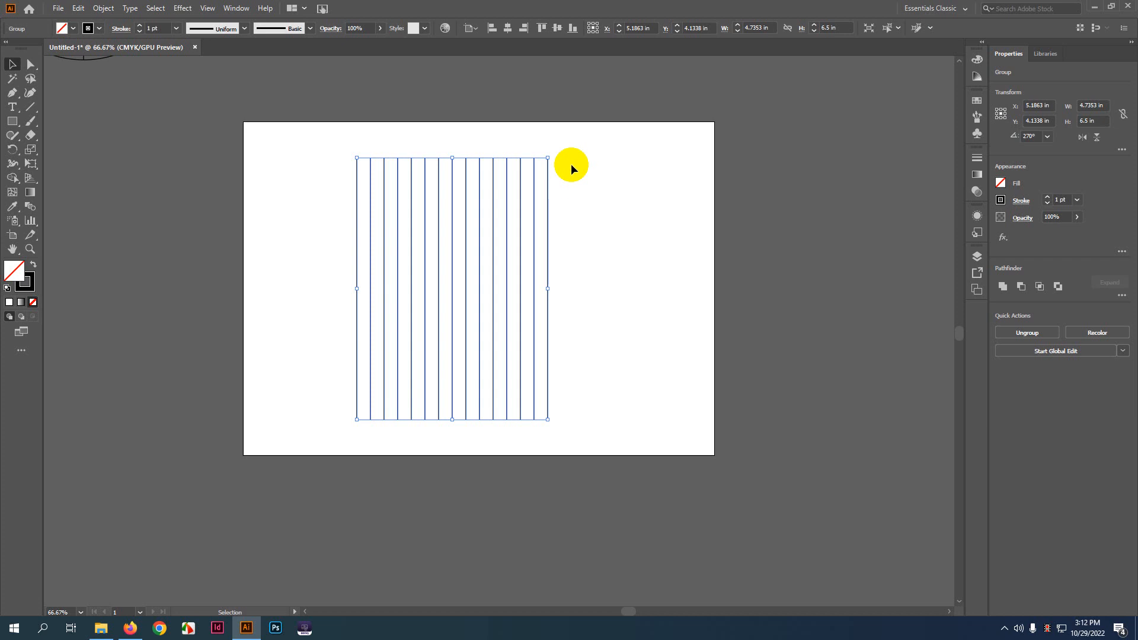
pyautogui.moveTo(552, 154); pyautogui.dragTo(798, 77)
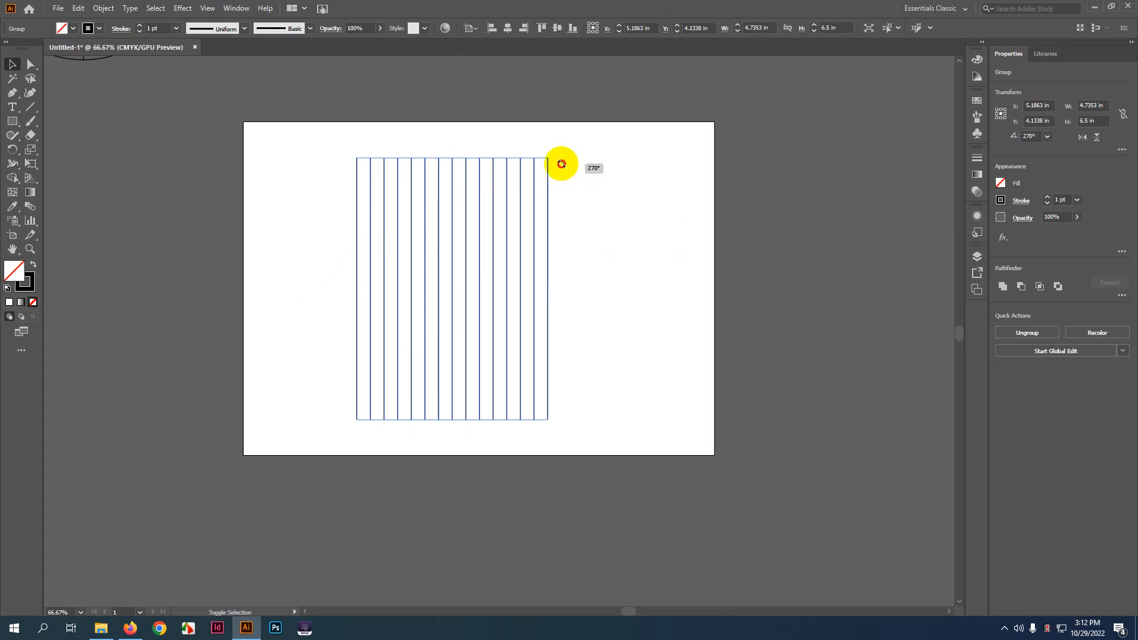
pyautogui.moveTo(559, 162); pyautogui.dragTo(618, 236)
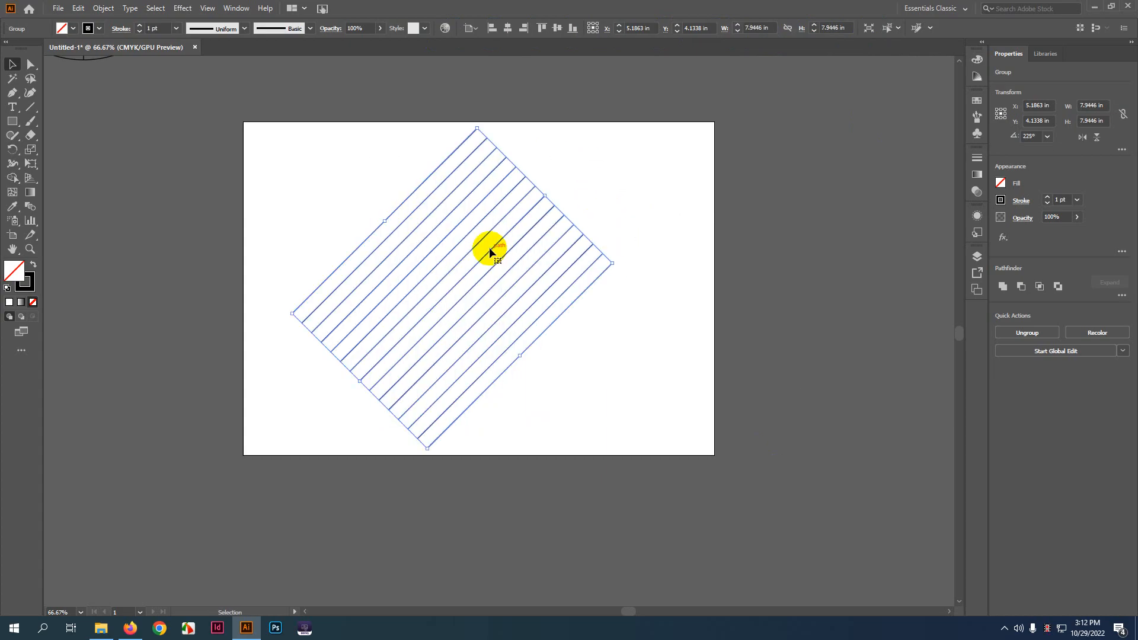
# - Reposition the diagonal line group on the artboard and rotate a copy of it 90° to form a crosshatch
pyautogui.moveTo(491, 252); pyautogui.dragTo(631, 355)
pyautogui.hotkey('ctrl', 'c')
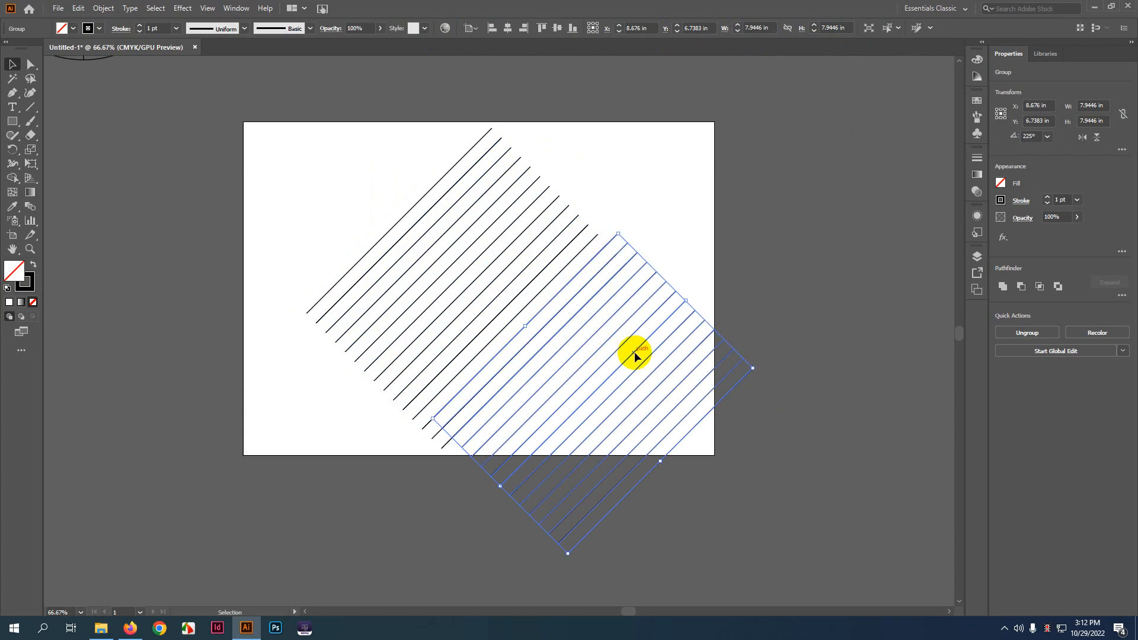
pyautogui.hotkey('ctrl', 'z')
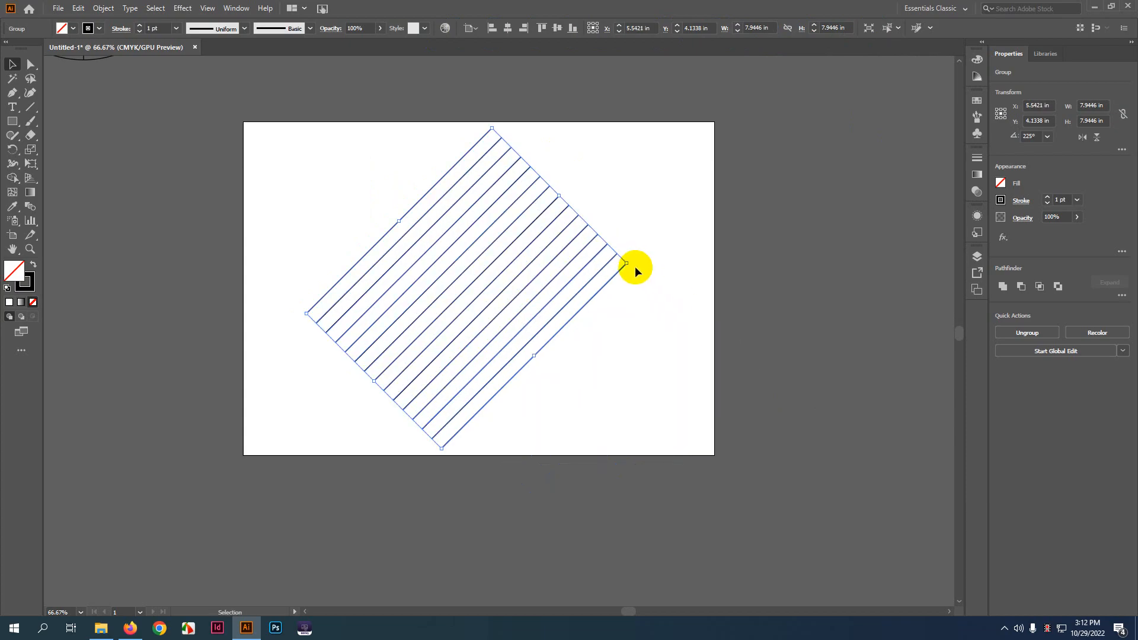
pyautogui.moveTo(632, 266); pyautogui.dragTo(401, 134)
pyautogui.click(668, 315)
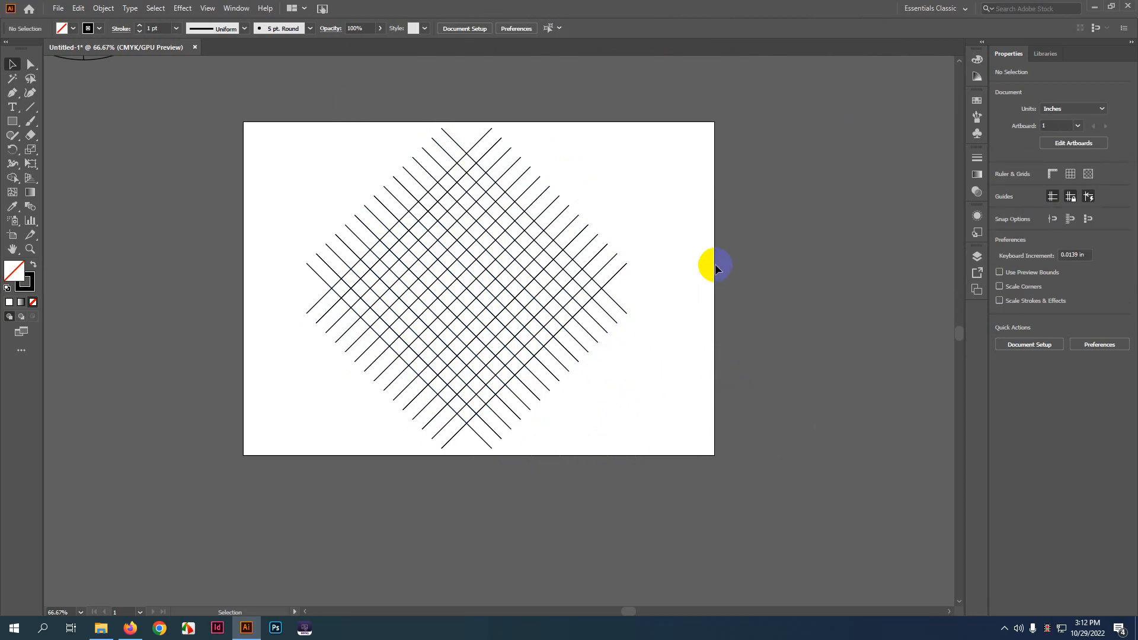
# - Rotate a copy of the second diagonal line group to 0° so horizontal lines overlay the crosshatch
pyautogui.click(623, 310)
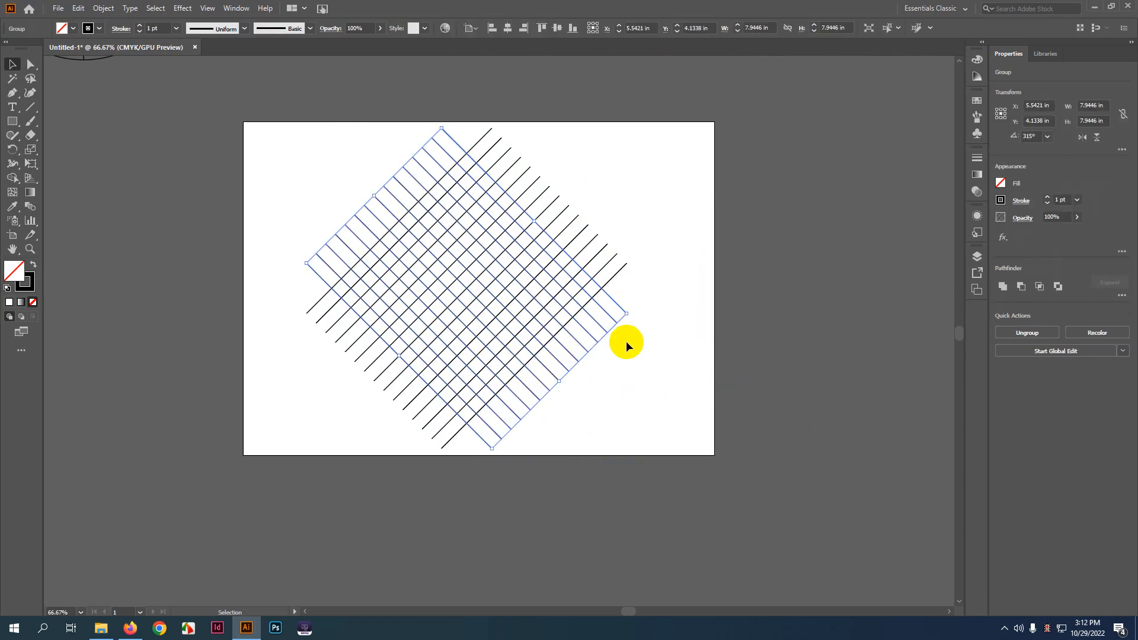
pyautogui.press('v')
pyautogui.moveTo(633, 311); pyautogui.dragTo(681, 180)
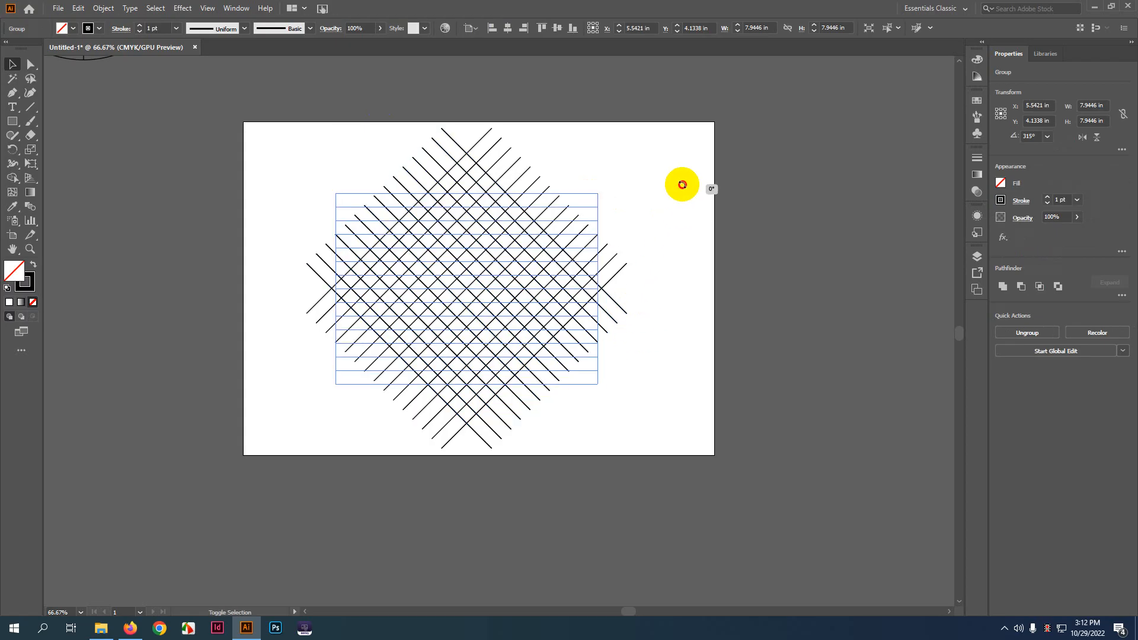
pyautogui.click(683, 326)
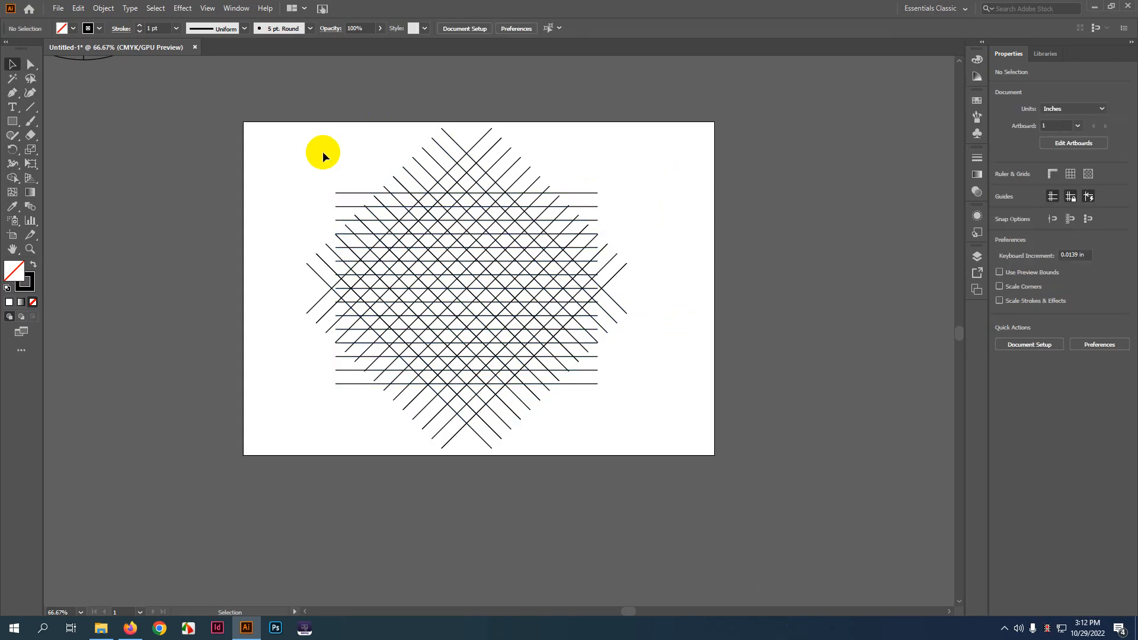
# - Examine the overlapping diagonal and horizontal line groups that make up the grid
pyautogui.moveTo(301, 114); pyautogui.dragTo(655, 427)
pyautogui.click(625, 267)
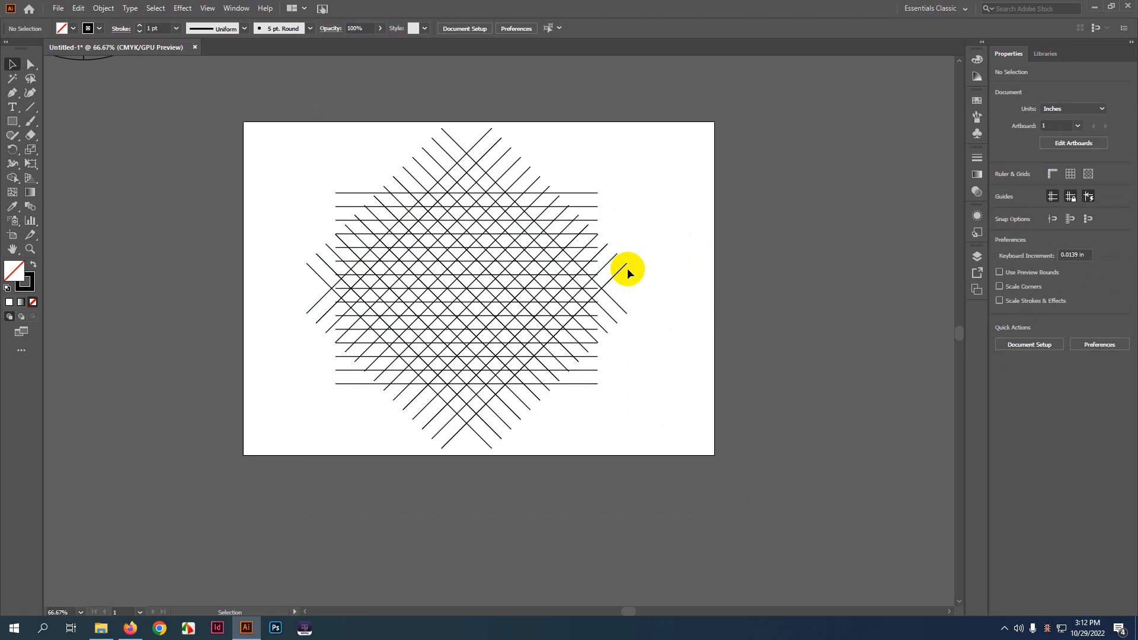
pyautogui.scroll(2, 457, 207)
pyautogui.scroll(-2, 528, 221)
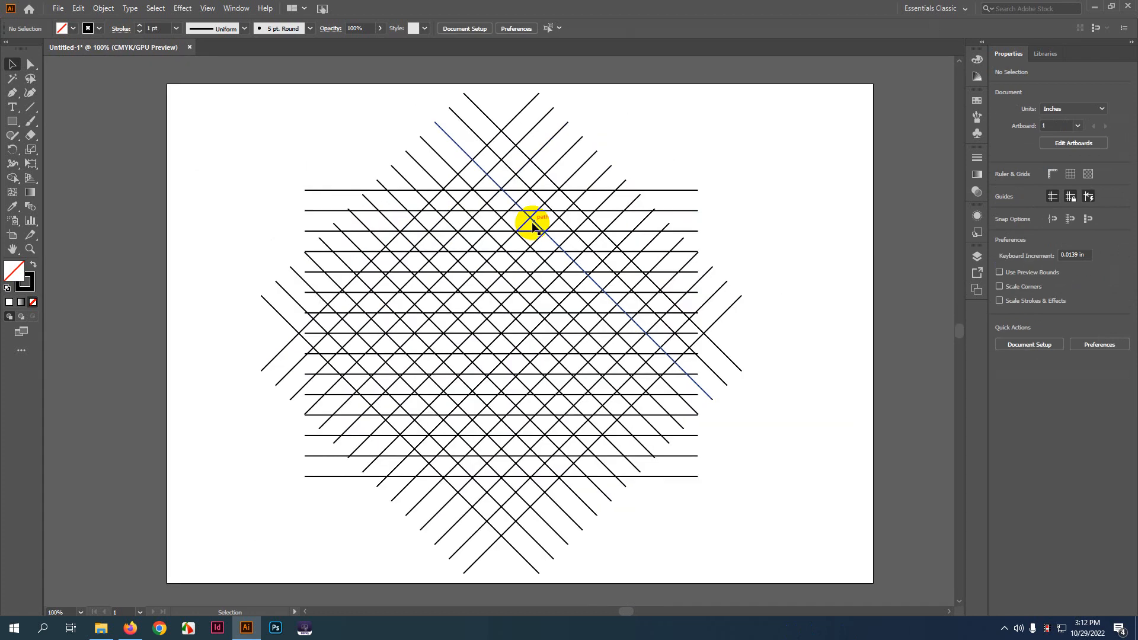
pyautogui.scroll(-1, 517, 105)
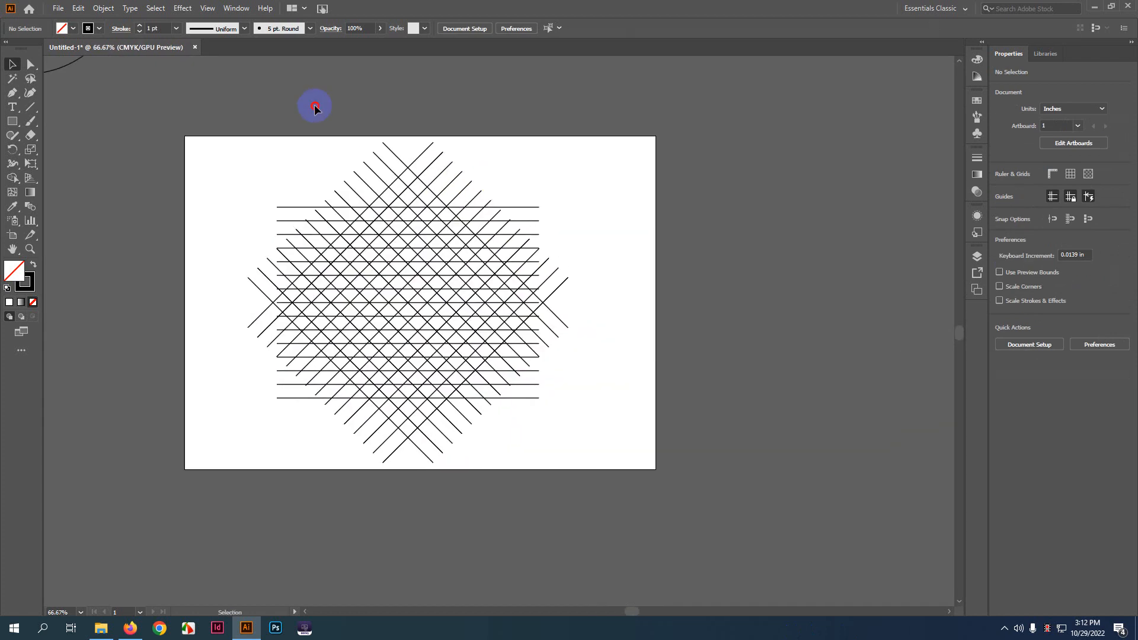
pyautogui.moveTo(315, 107); pyautogui.dragTo(465, 181)
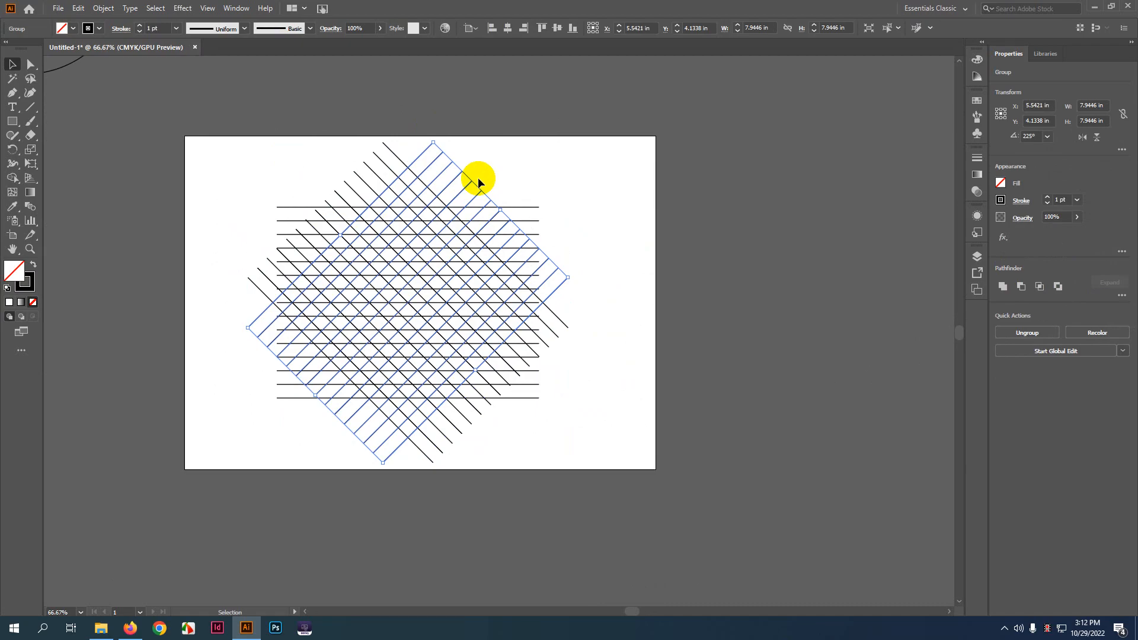
pyautogui.click(386, 166)
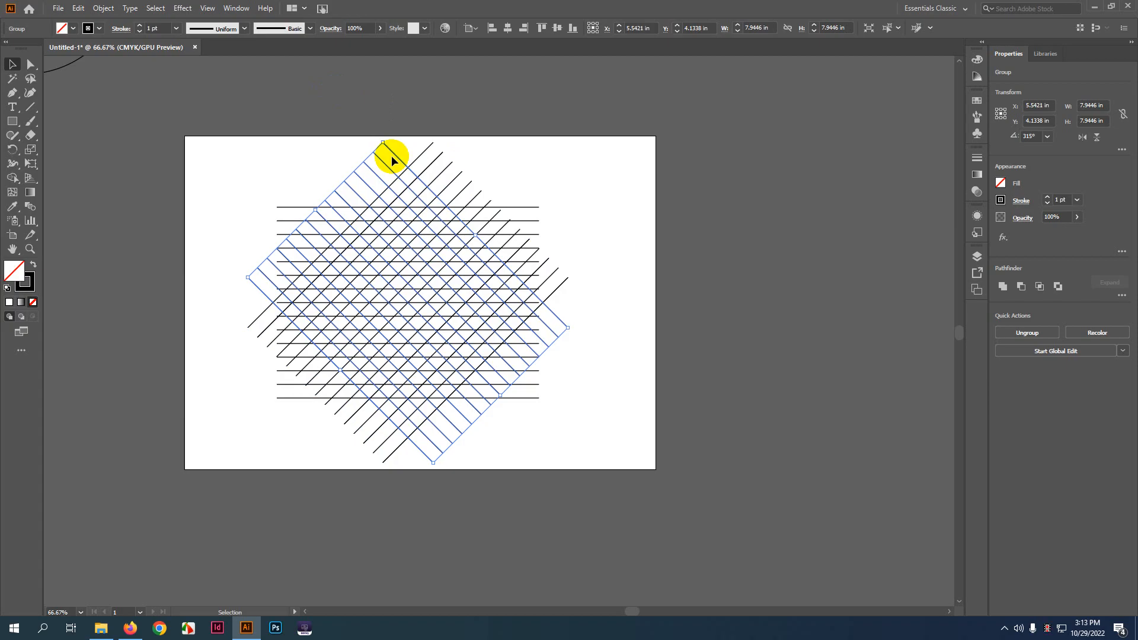
pyautogui.click(614, 195)
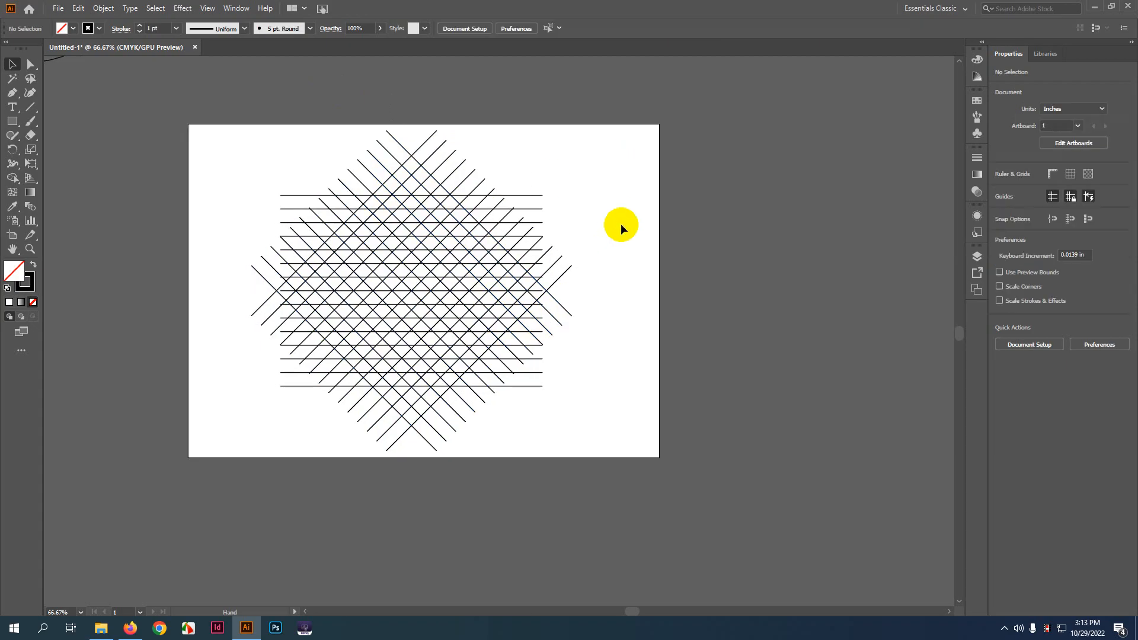
pyautogui.click(385, 146)
pyautogui.click(292, 195)
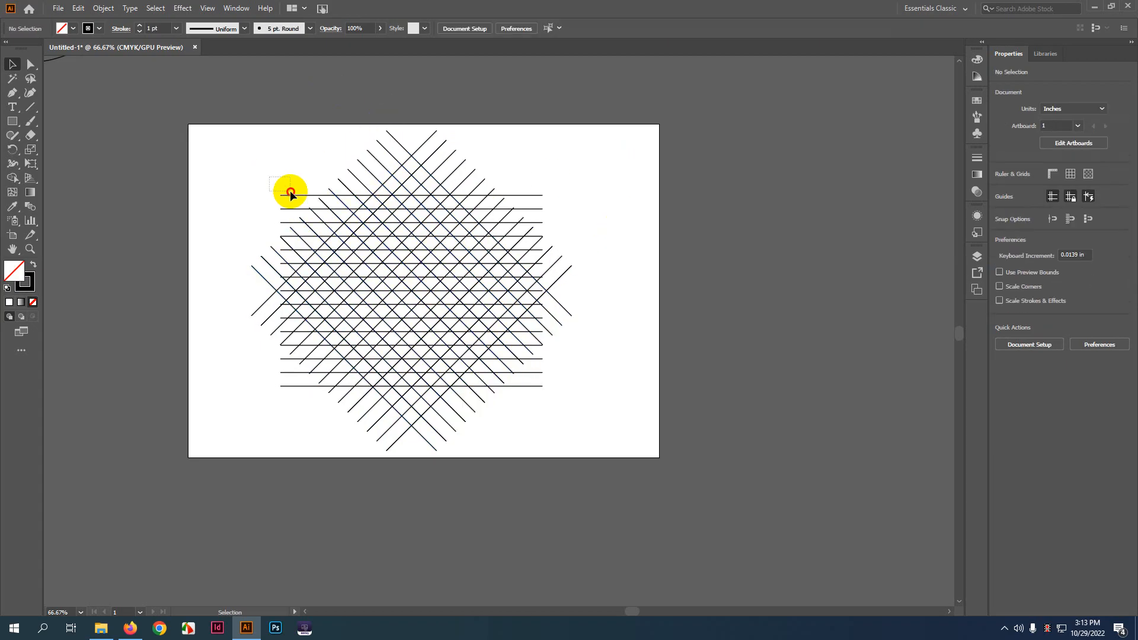
pyautogui.click(655, 236)
# - Place a spare copy of the whole line grid outside the artboard, to its left
pyautogui.moveTo(437, 293); pyautogui.dragTo(252, 104)
pyautogui.hotkey('ctrl', '-')
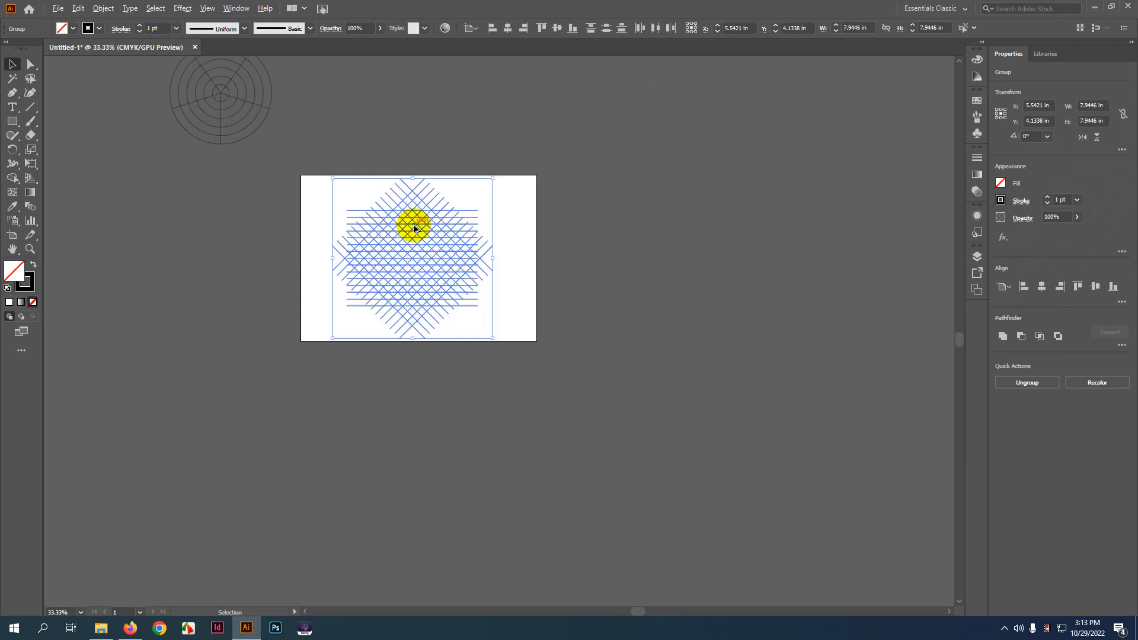
pyautogui.moveTo(409, 224)
pyautogui.mouseDown()
pyautogui.moveTo(443, 241)
pyautogui.moveTo(160, 244)
pyautogui.mouseUp()
pyautogui.scroll(2, 386, 253)
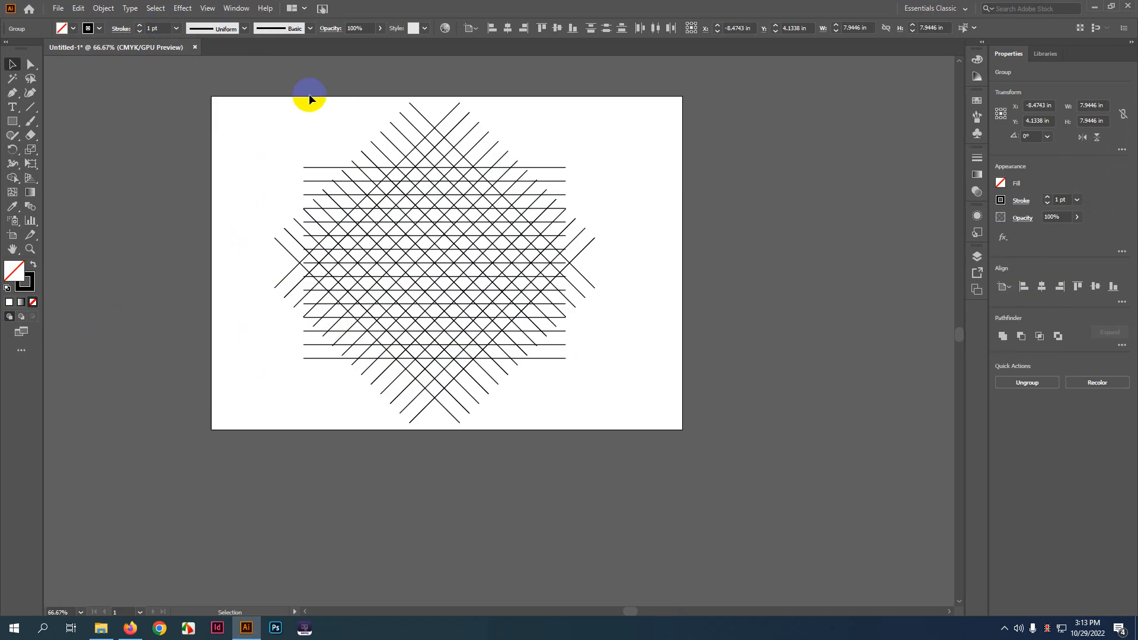
# - Set the stroke weight of the grid on the artboard to 0.25 pt
pyautogui.click(482, 228)
pyautogui.click(156, 26)
pyautogui.click(176, 28)
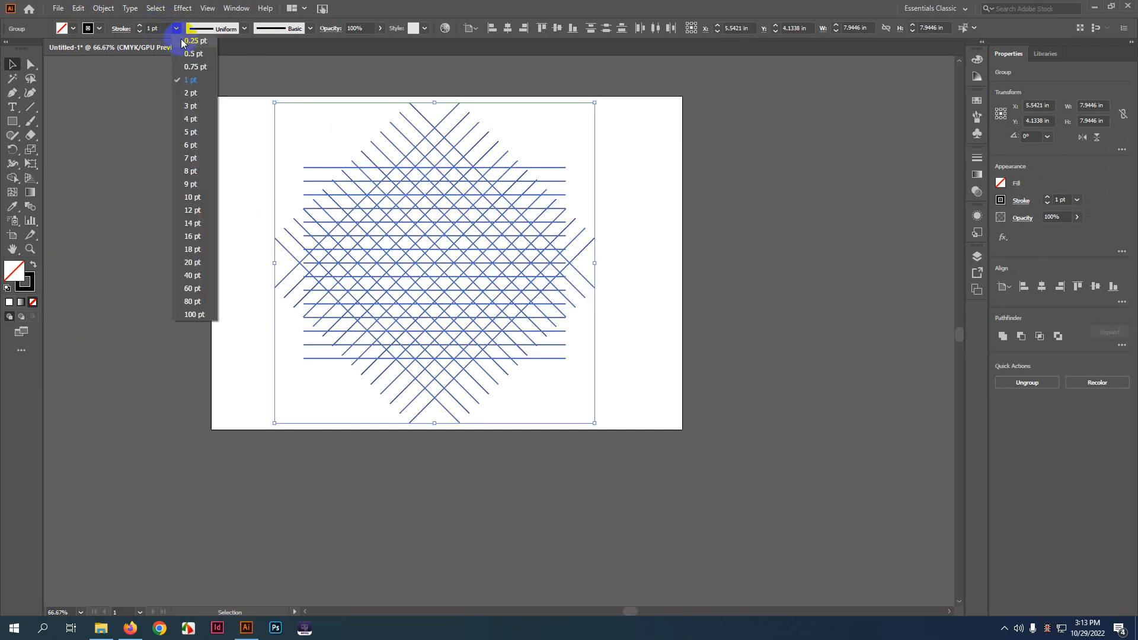
pyautogui.click(188, 44)
pyautogui.click(674, 248)
# - Select the whole grid on the artboard and swap its fill and stroke to get black fill and no stroke
pyautogui.moveTo(221, 113); pyautogui.dragTo(634, 413)
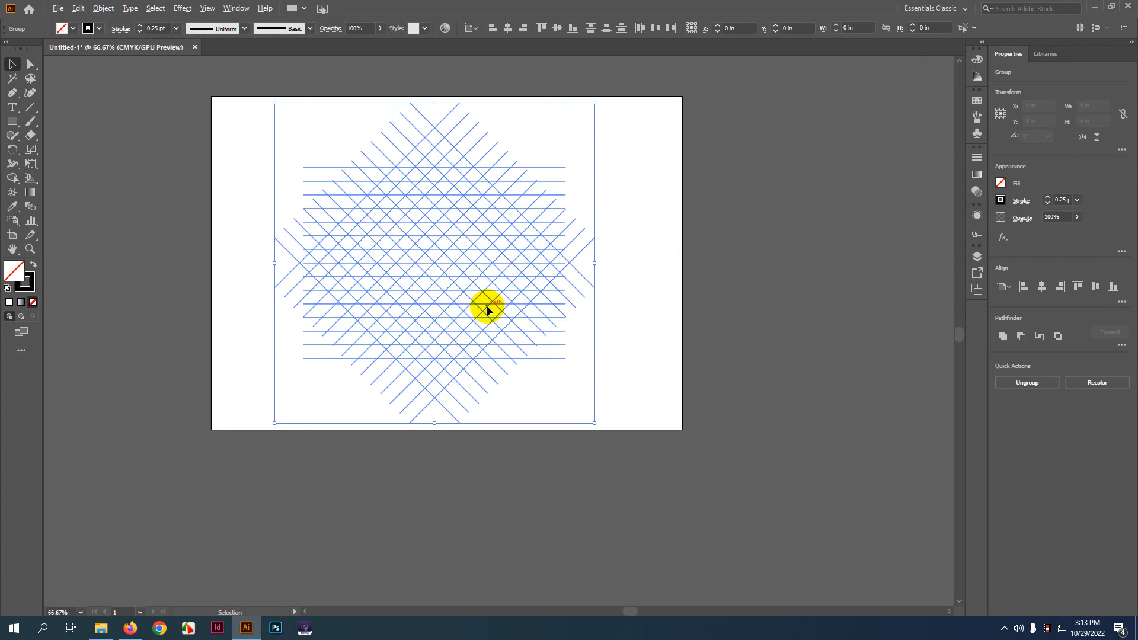
pyautogui.scroll(2, 423, 264)
pyautogui.moveTo(537, 249); pyautogui.dragTo(540, 311)
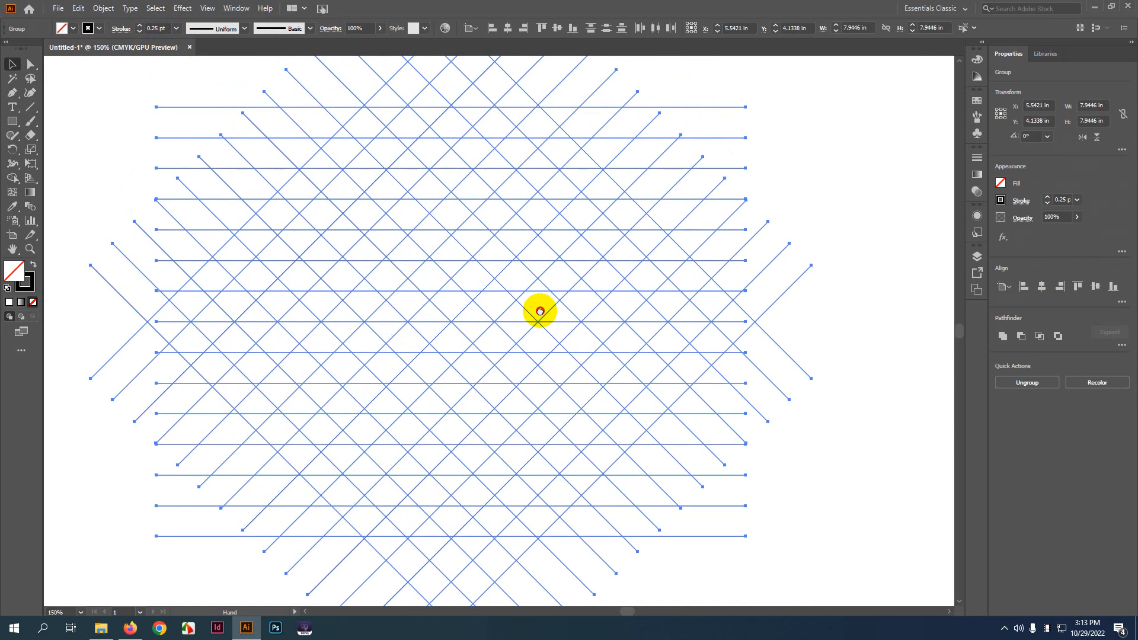
pyautogui.click(34, 265)
pyautogui.scroll(-1, 393, 280)
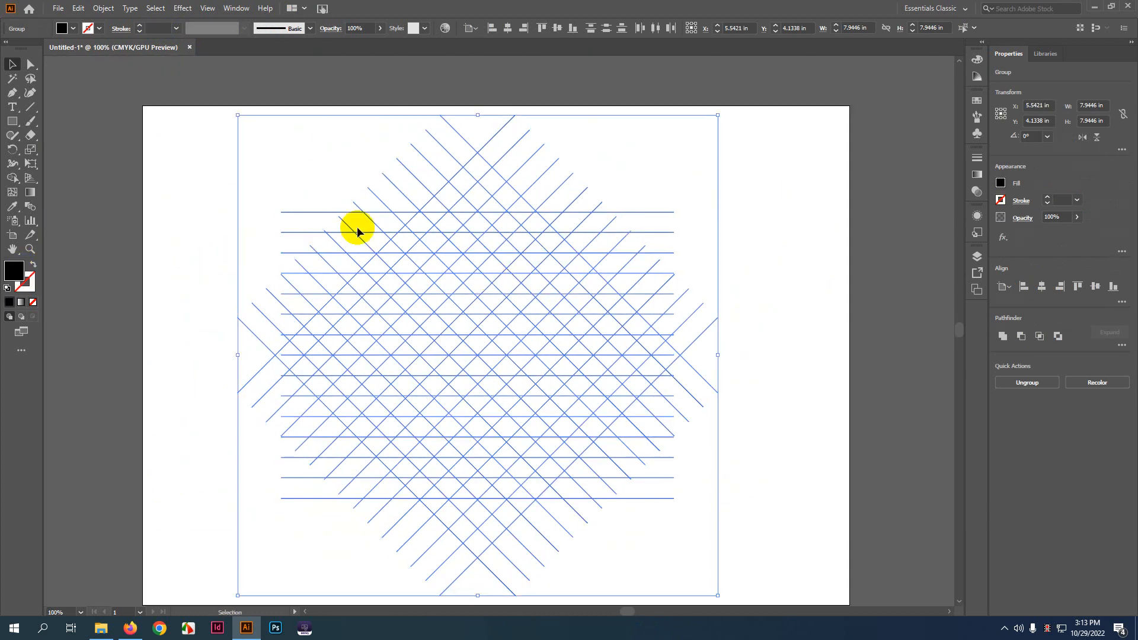
# - Merge grid cells near the top centre into a thick black V with the Shape Builder tool
pyautogui.click(20, 182)
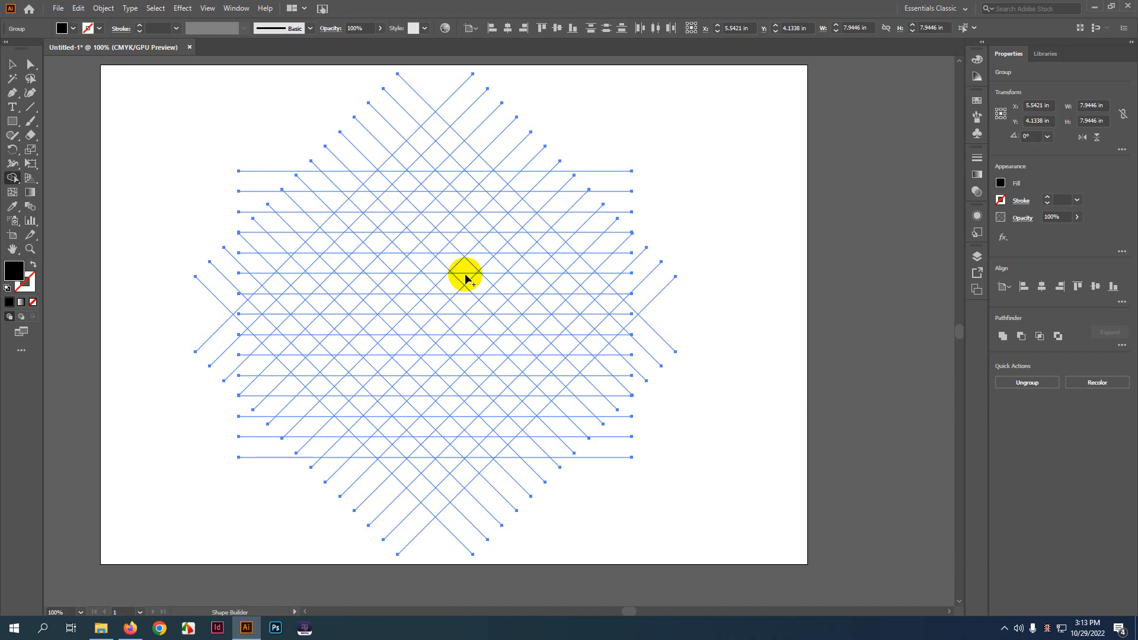
pyautogui.scroll(3, 429, 242)
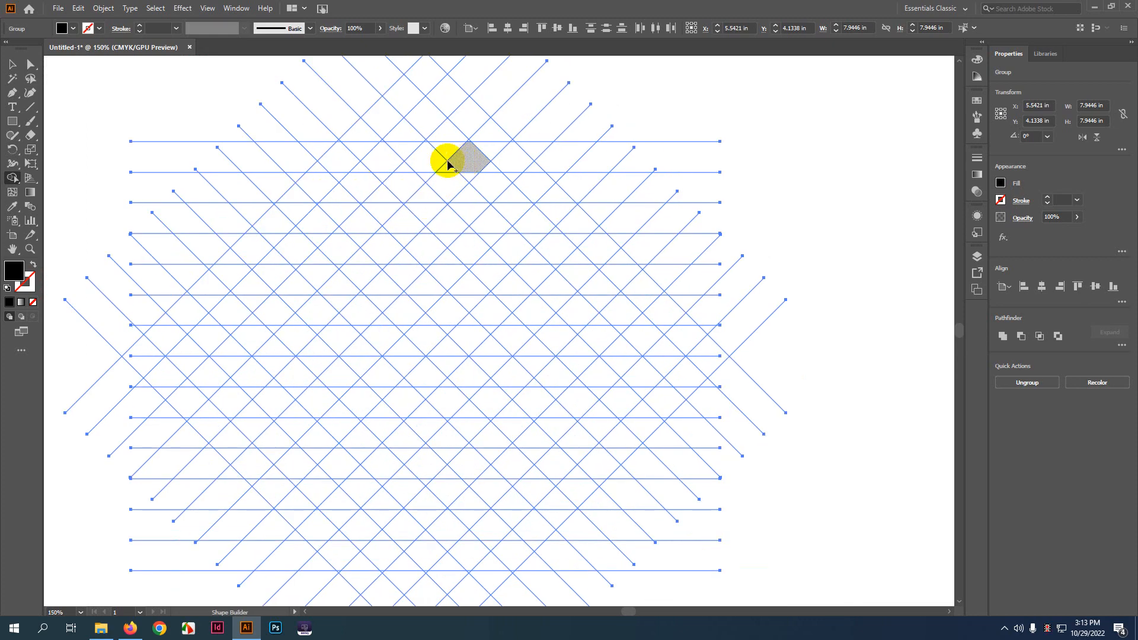
pyautogui.moveTo(376, 152)
pyautogui.mouseDown()
pyautogui.moveTo(421, 199)
pyautogui.moveTo(381, 172)
pyautogui.mouseUp()
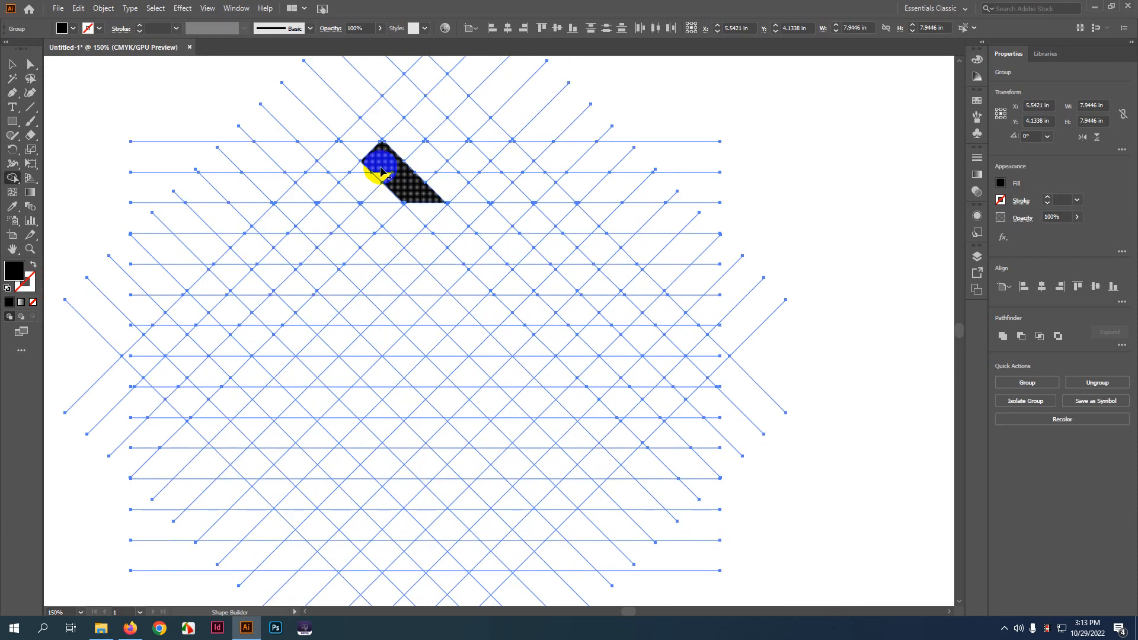
pyautogui.click(411, 192)
pyautogui.moveTo(423, 203); pyautogui.dragTo(464, 165)
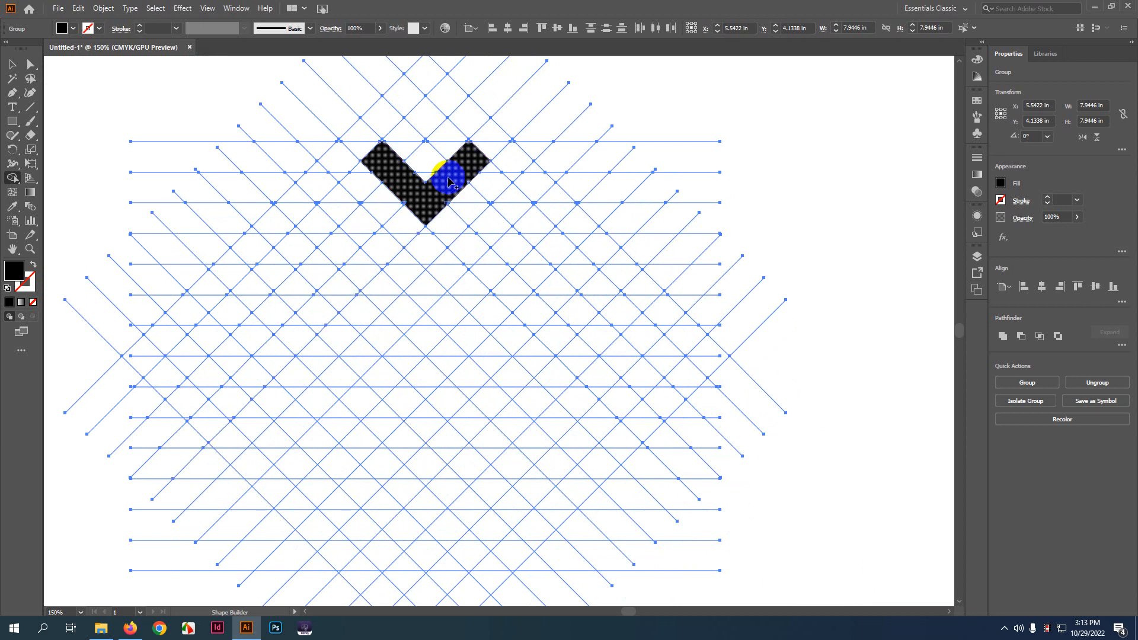
# - Merge adjoining cells into the V, closing its two peaks and adding outer legs to form an M
pyautogui.scroll(7, 439, 188)
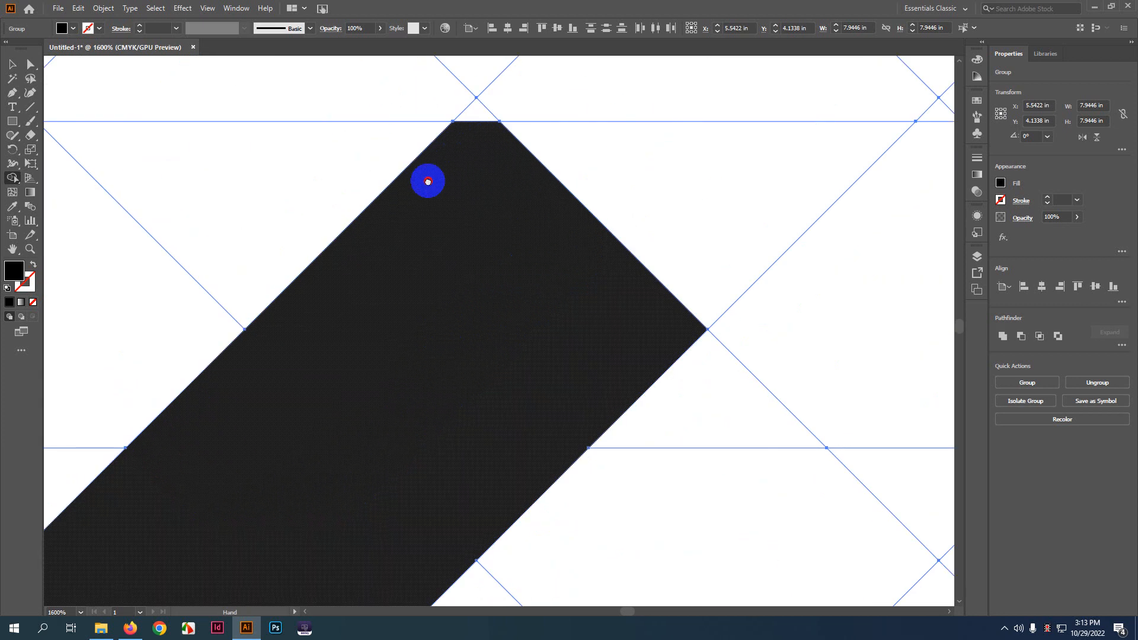
pyautogui.scroll(-4, 706, 207)
pyautogui.scroll(4, 493, 208)
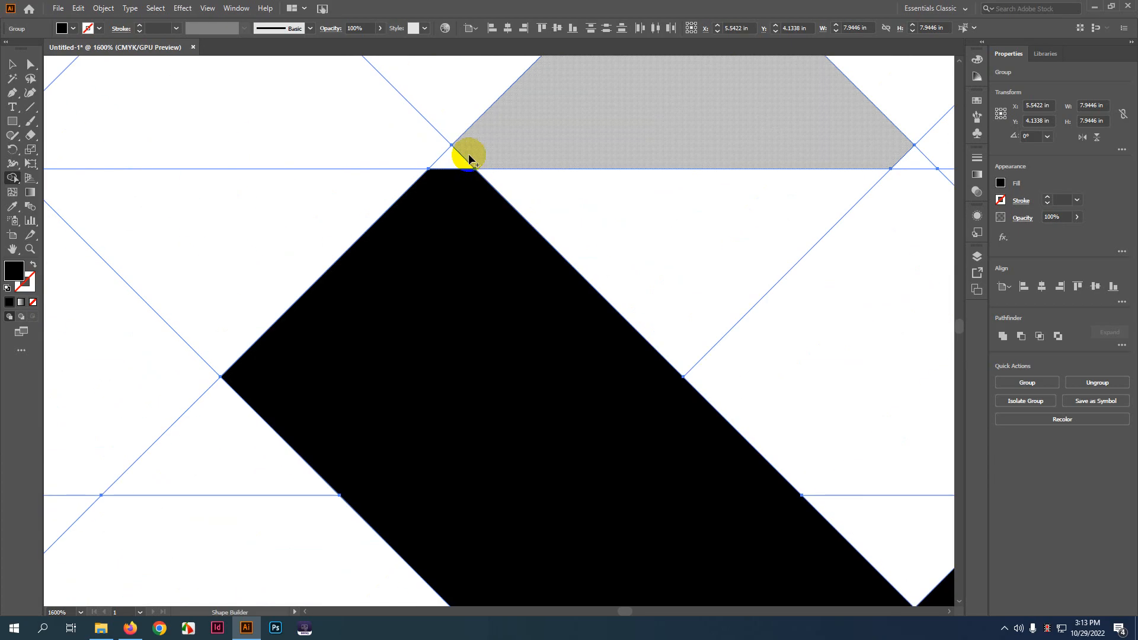
pyautogui.scroll(-4, 462, 273)
pyautogui.moveTo(455, 162)
pyautogui.mouseDown()
pyautogui.moveTo(461, 249)
pyautogui.moveTo(485, 233)
pyautogui.moveTo(554, 308)
pyautogui.mouseUp()
pyautogui.scroll(-3, 461, 276)
pyautogui.moveTo(414, 255)
pyautogui.mouseDown()
pyautogui.moveTo(391, 234)
pyautogui.moveTo(329, 297)
pyautogui.moveTo(380, 283)
pyautogui.moveTo(349, 324)
pyautogui.moveTo(331, 294)
pyautogui.moveTo(327, 305)
pyautogui.moveTo(373, 338)
pyautogui.moveTo(400, 318)
pyautogui.moveTo(379, 332)
pyautogui.mouseUp()
# - Merge cells to fold the M's left leg inward and continue it as a diagonal band down toward the centre
pyautogui.scroll(1, 349, 314)
pyautogui.scroll(2, 349, 318)
pyautogui.moveTo(389, 391)
pyautogui.mouseDown()
pyautogui.moveTo(459, 382)
pyautogui.moveTo(473, 347)
pyautogui.mouseUp()
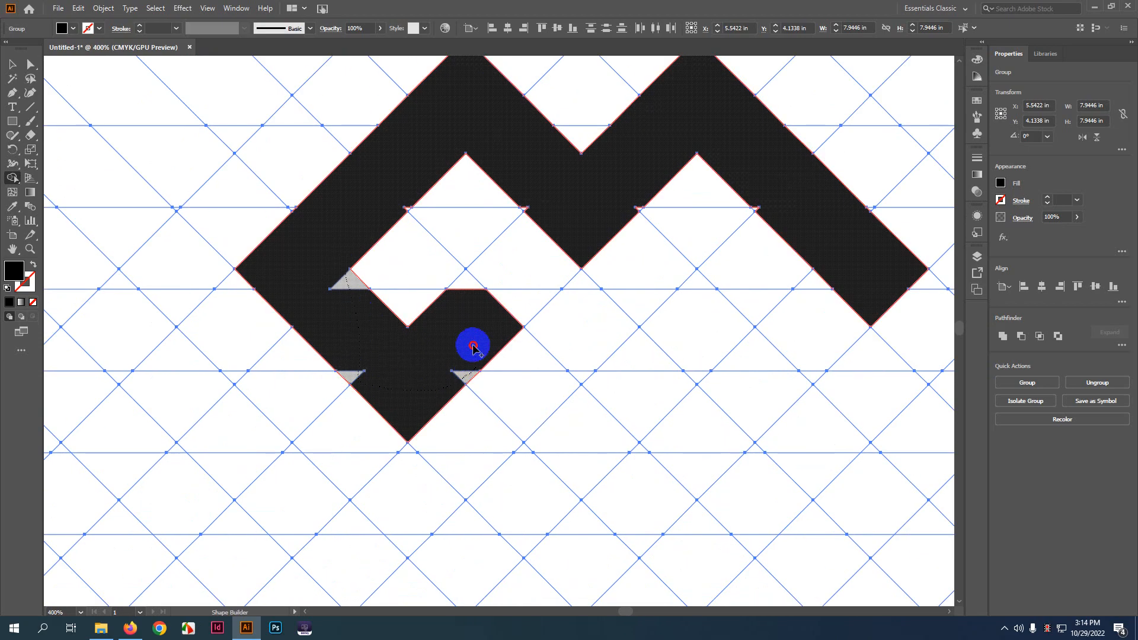
pyautogui.moveTo(467, 276); pyautogui.dragTo(467, 276)
pyautogui.scroll(-1, 450, 322)
pyautogui.moveTo(472, 322)
pyautogui.mouseDown()
pyautogui.moveTo(390, 303)
pyautogui.moveTo(447, 358)
pyautogui.mouseUp()
pyautogui.moveTo(393, 297); pyautogui.dragTo(472, 382)
pyautogui.moveTo(630, 300)
pyautogui.mouseDown()
pyautogui.moveTo(617, 335)
pyautogui.moveTo(642, 310)
pyautogui.mouseUp()
pyautogui.hotkey('ctrl', 'z')
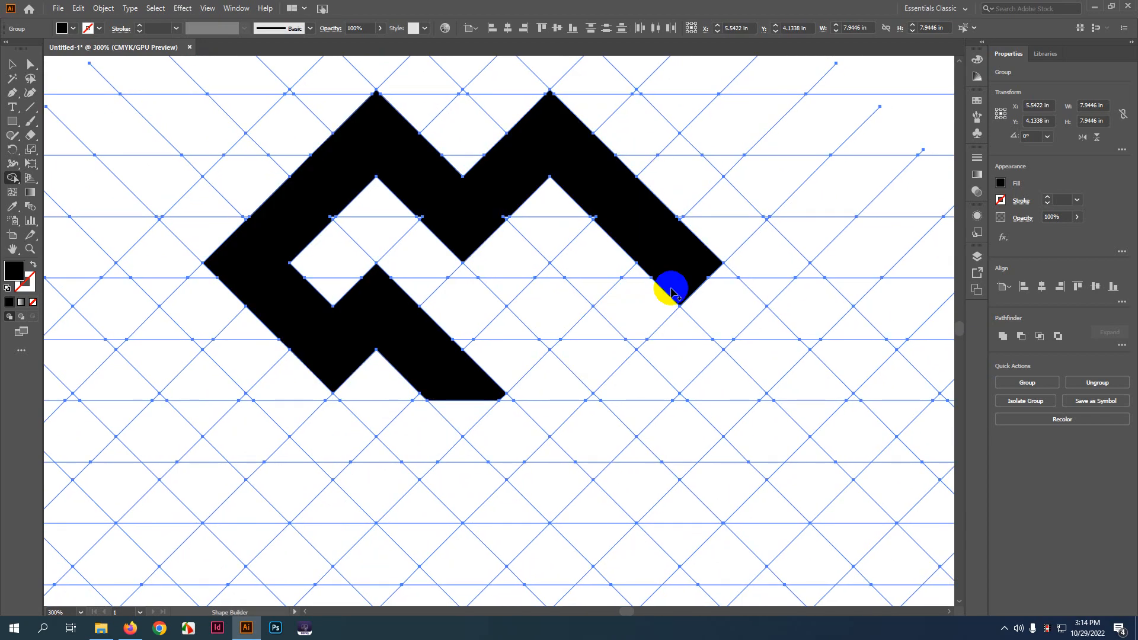
pyautogui.moveTo(677, 269); pyautogui.dragTo(595, 348)
pyautogui.moveTo(526, 285); pyautogui.dragTo(601, 354)
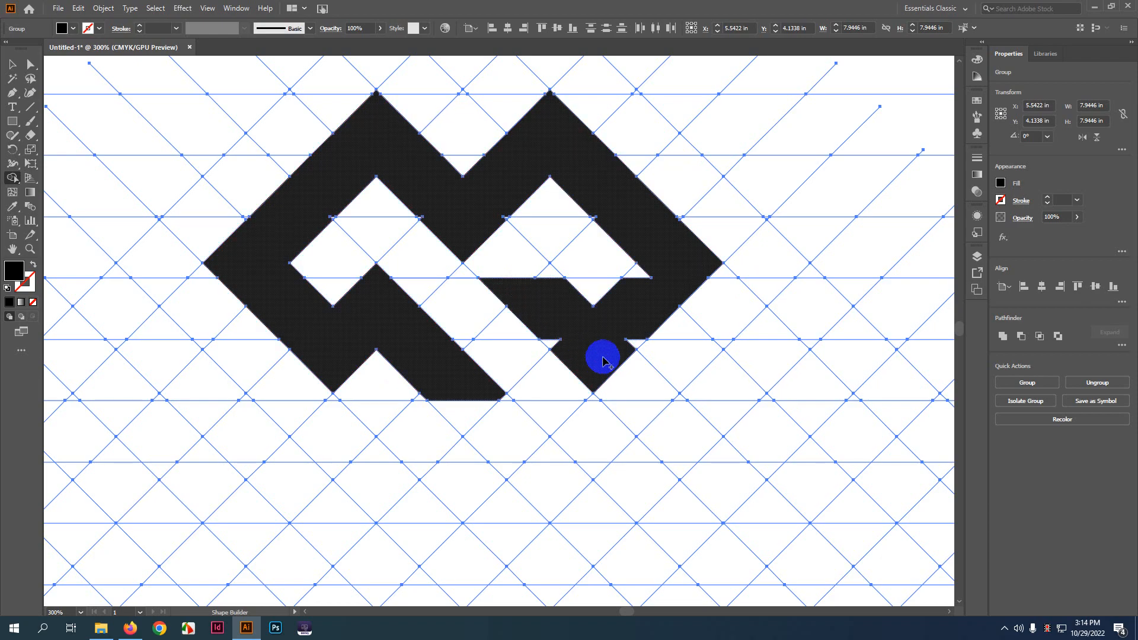
pyautogui.scroll(3, 618, 346)
pyautogui.moveTo(701, 190)
pyautogui.mouseDown()
pyautogui.moveTo(689, 153)
pyautogui.moveTo(617, 356)
pyautogui.mouseUp()
pyautogui.scroll(-2, 608, 348)
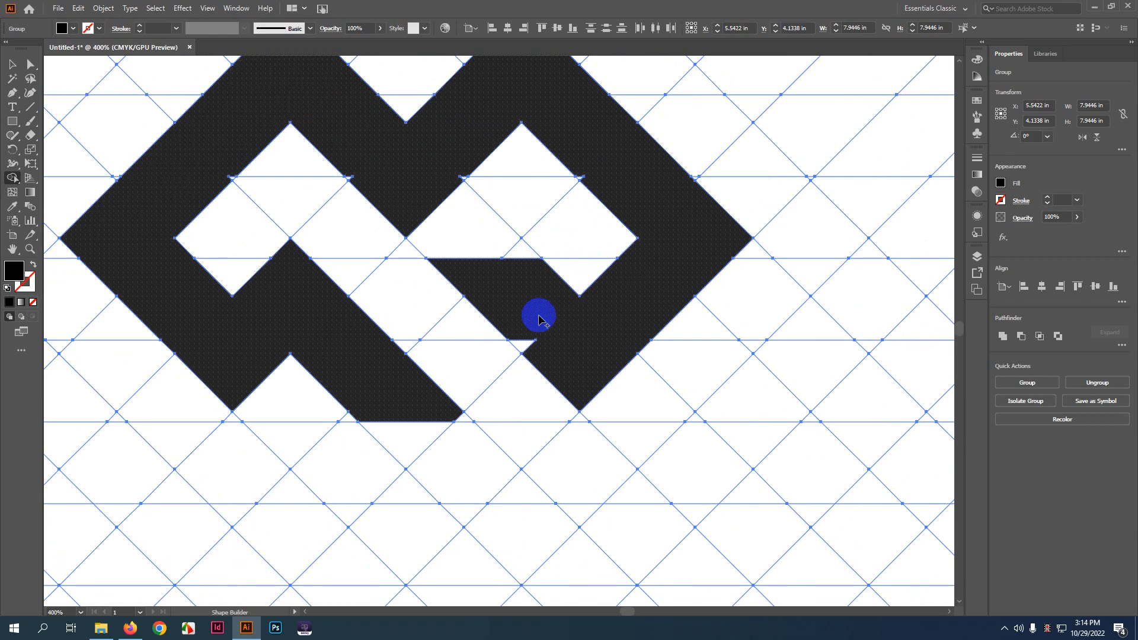
pyautogui.moveTo(526, 311)
pyautogui.mouseDown()
pyautogui.moveTo(542, 357)
pyautogui.moveTo(564, 344)
pyautogui.mouseUp()
pyautogui.scroll(-1, 568, 350)
pyautogui.scroll(-2, 564, 331)
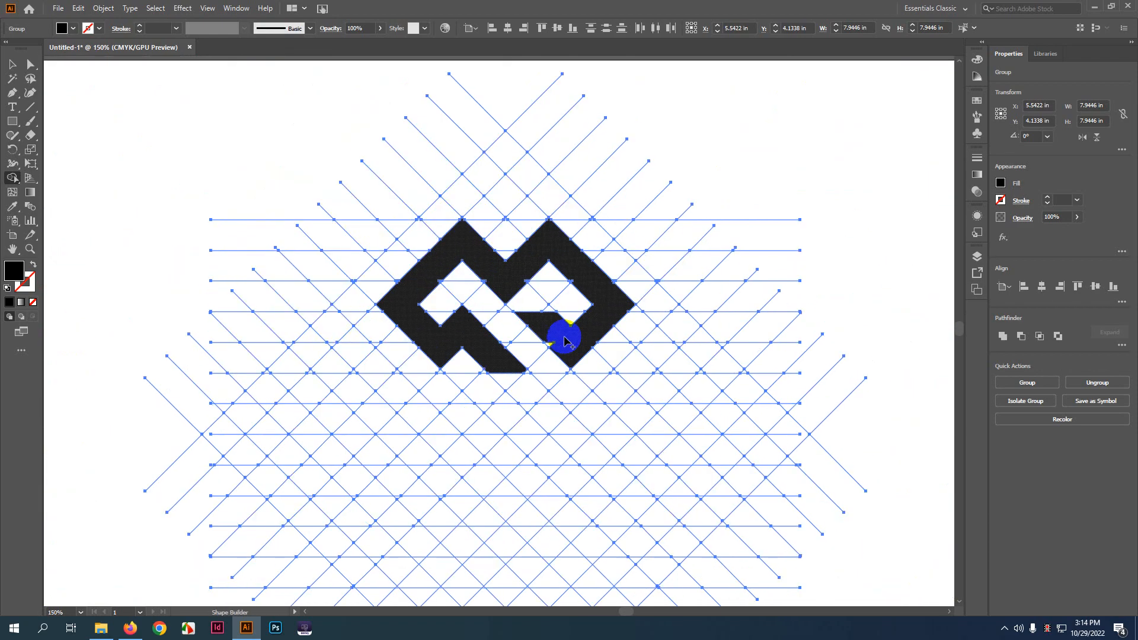
pyautogui.scroll(3, 492, 328)
pyautogui.scroll(-1, 498, 315)
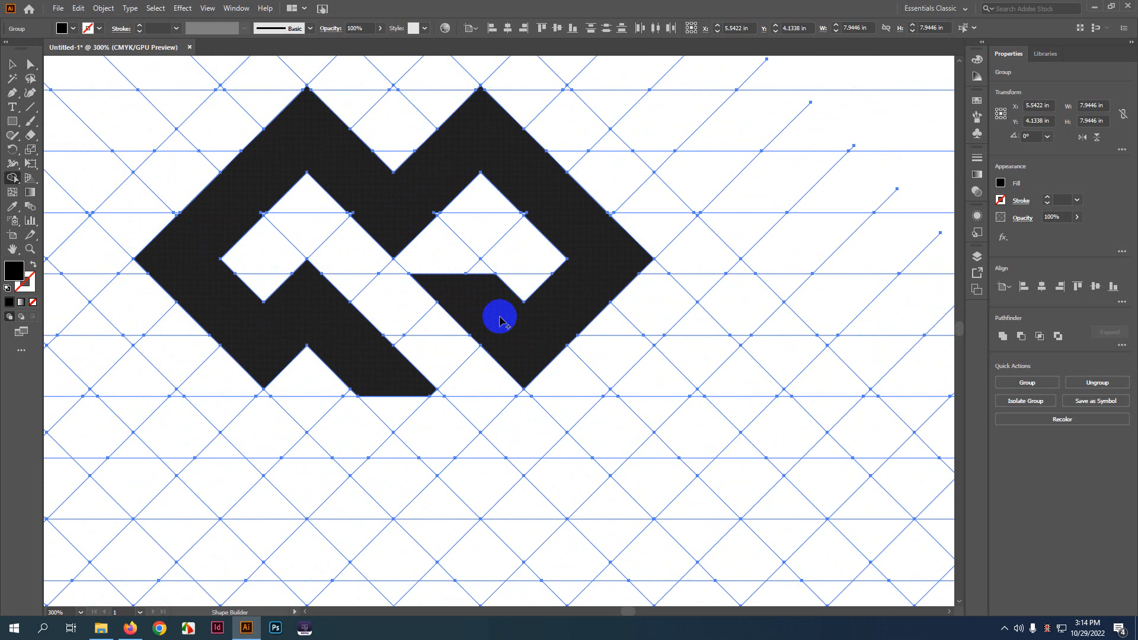
pyautogui.hotkey('ctrl', 'z')
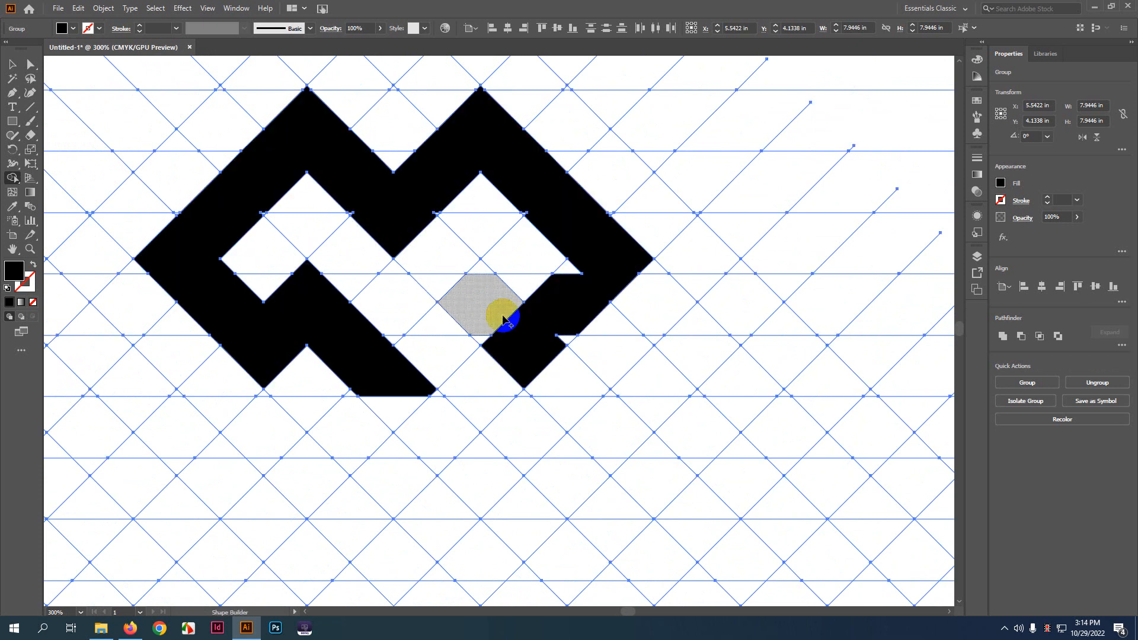
pyautogui.moveTo(587, 261)
pyautogui.mouseDown()
pyautogui.moveTo(567, 286)
pyautogui.moveTo(567, 329)
pyautogui.moveTo(545, 350)
pyautogui.moveTo(503, 318)
pyautogui.mouseUp()
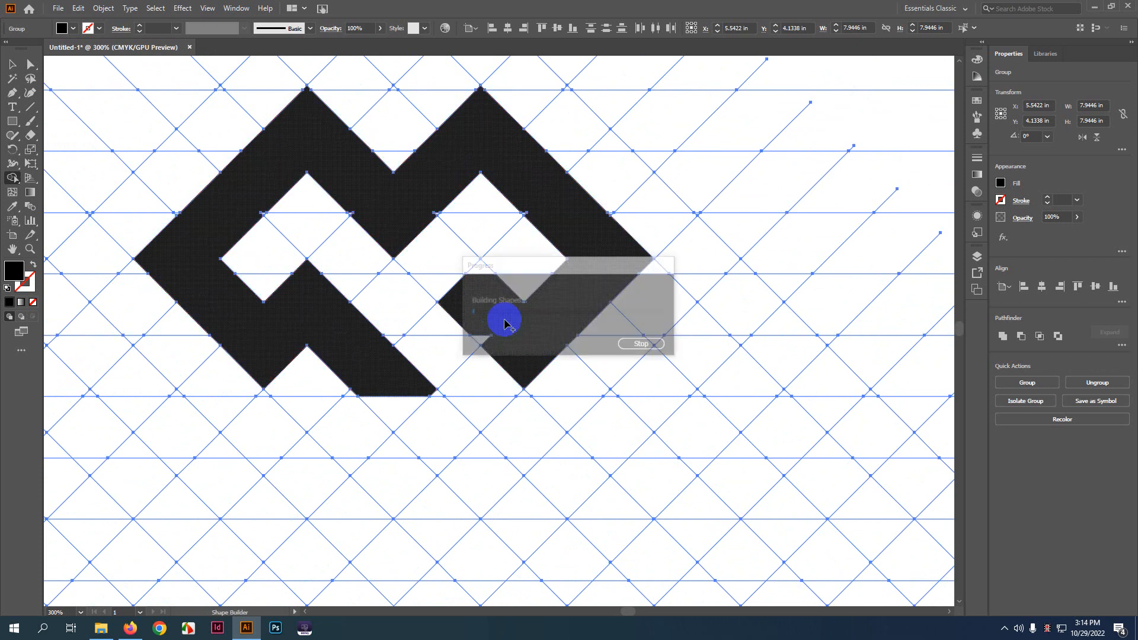
pyautogui.keyDown('alt'); pyautogui.click(555, 353); pyautogui.keyUp('alt')
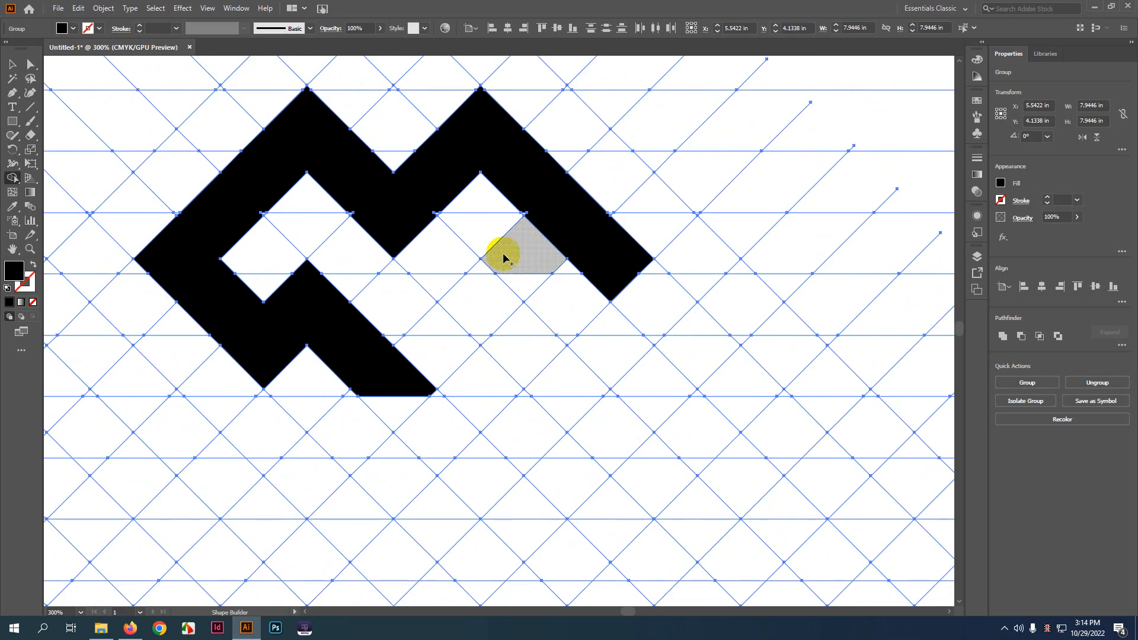
# - Merge cells to fold the M's right leg inward and join it to the left diagonal band at the centre, closing the outline
pyautogui.moveTo(617, 273)
pyautogui.mouseDown()
pyautogui.moveTo(542, 361)
pyautogui.moveTo(589, 313)
pyautogui.mouseUp()
pyautogui.moveTo(606, 265)
pyautogui.mouseDown()
pyautogui.moveTo(528, 337)
pyautogui.moveTo(549, 308)
pyautogui.mouseUp()
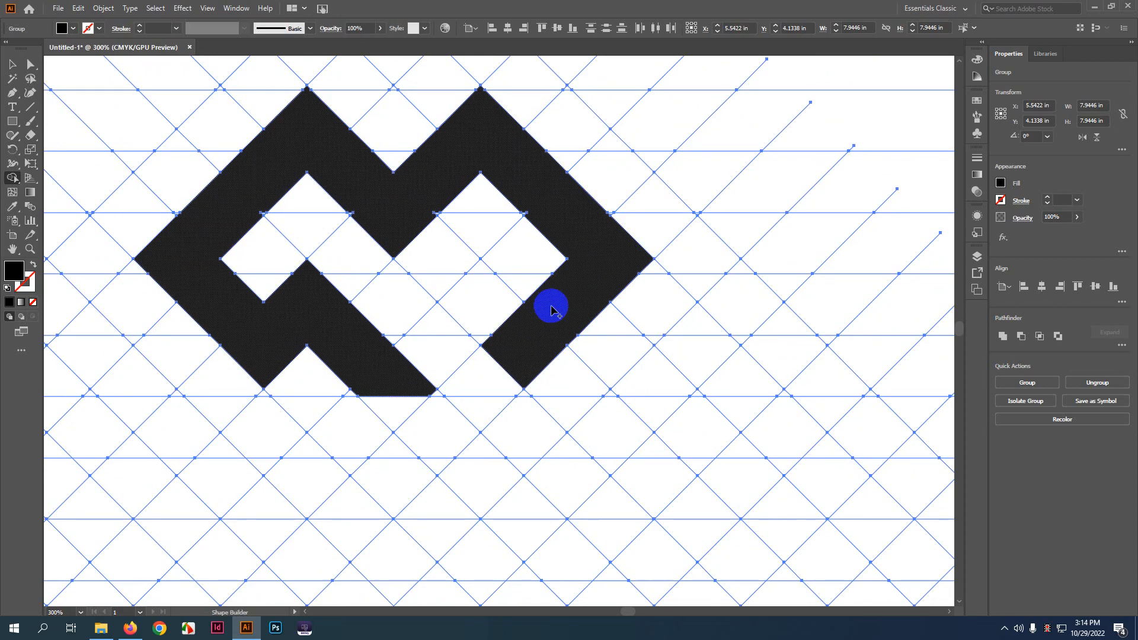
pyautogui.moveTo(525, 356); pyautogui.dragTo(525, 354)
pyautogui.moveTo(475, 314); pyautogui.dragTo(507, 370)
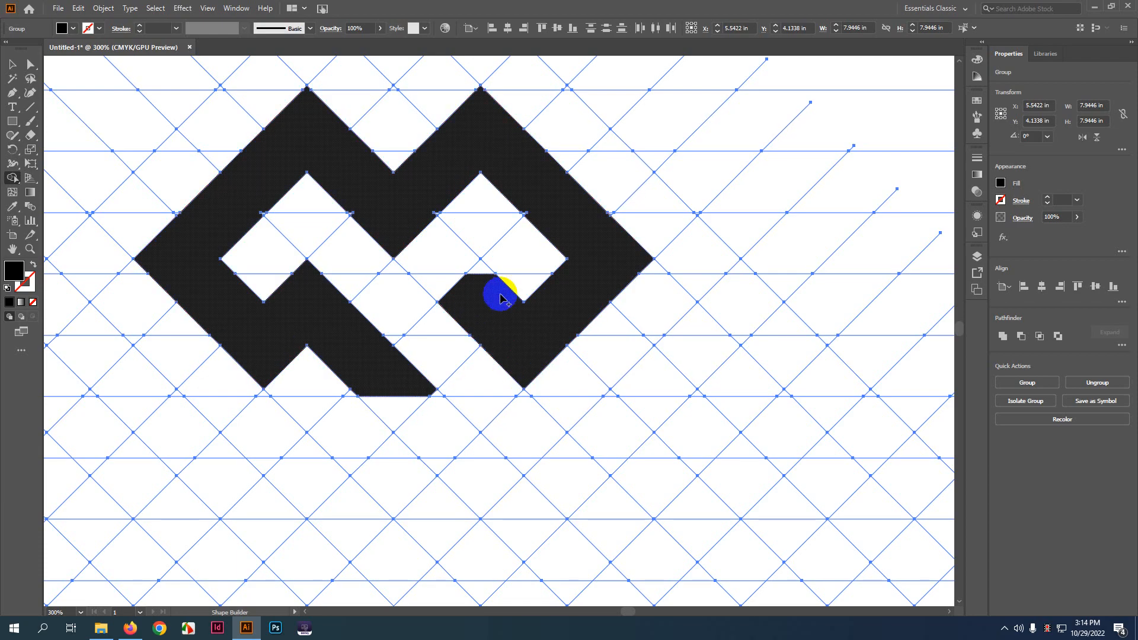
pyautogui.moveTo(486, 269); pyautogui.dragTo(485, 300)
pyautogui.moveTo(485, 302)
pyautogui.mouseDown()
pyautogui.moveTo(451, 335)
pyautogui.moveTo(464, 307)
pyautogui.mouseUp()
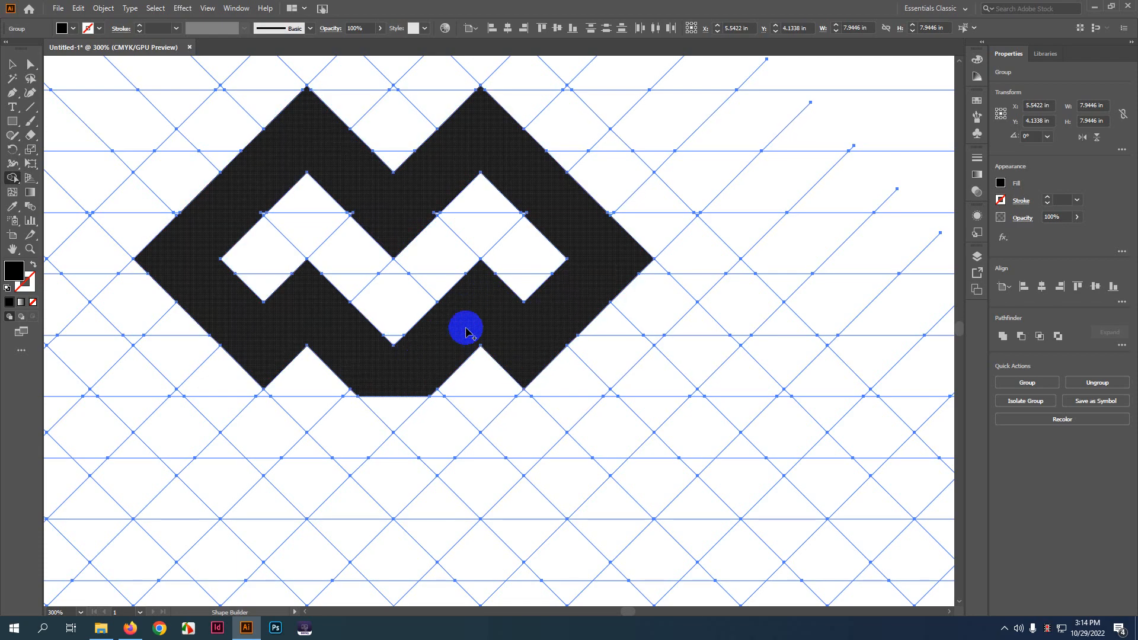
# - Deselect the grid to check the closed M shape without its guide lines
pyautogui.scroll(3, 389, 385)
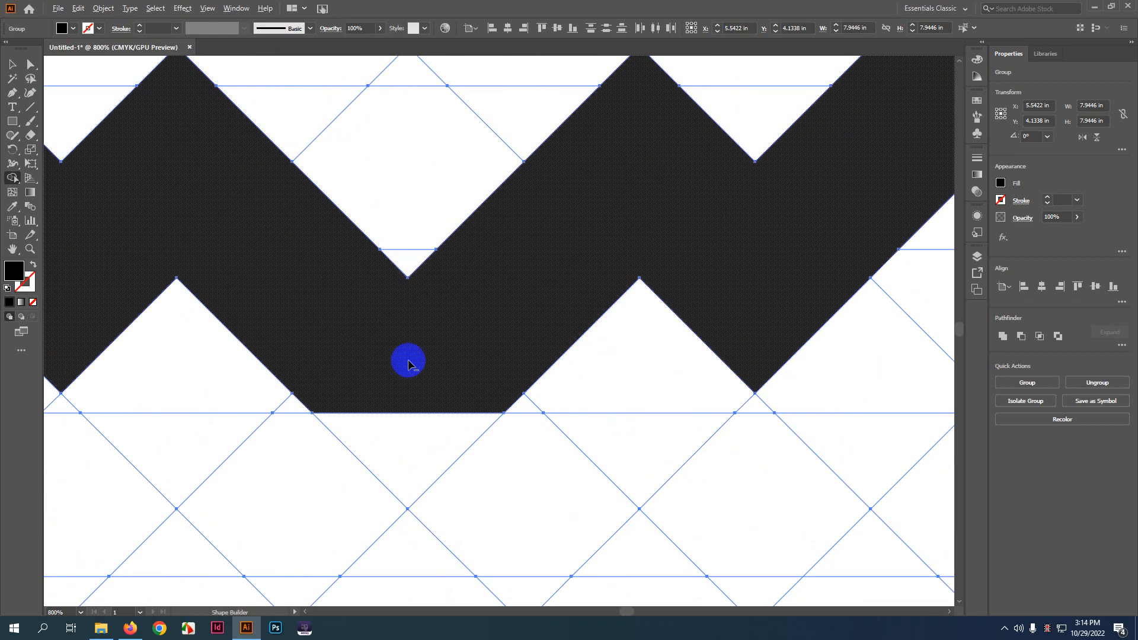
pyautogui.scroll(-6, 407, 361)
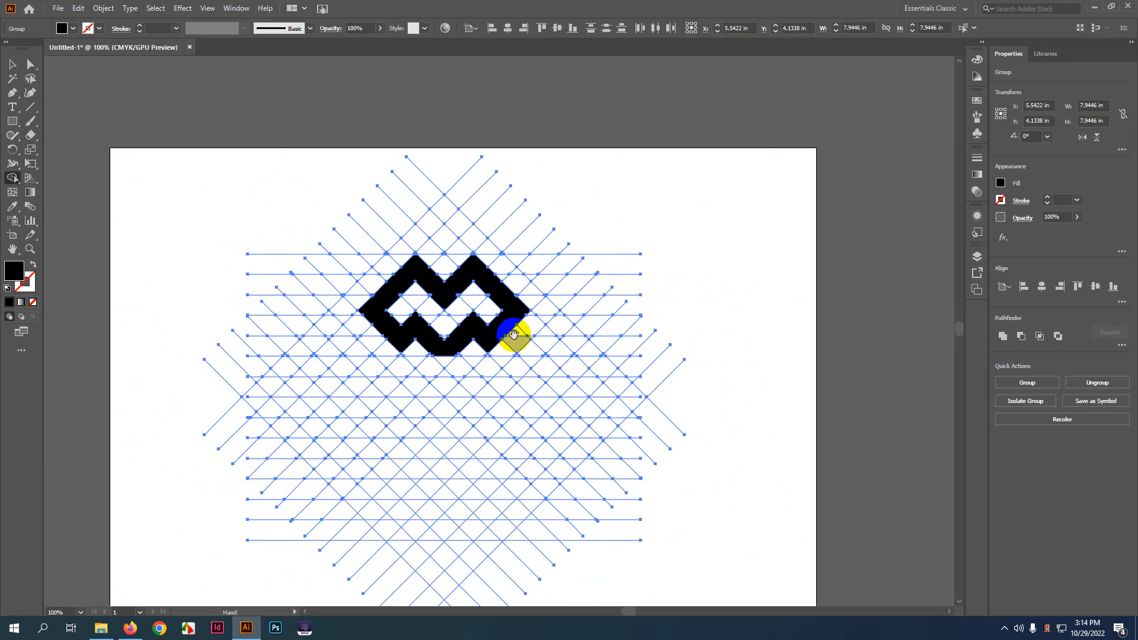
pyautogui.moveTo(513, 335); pyautogui.dragTo(449, 298)
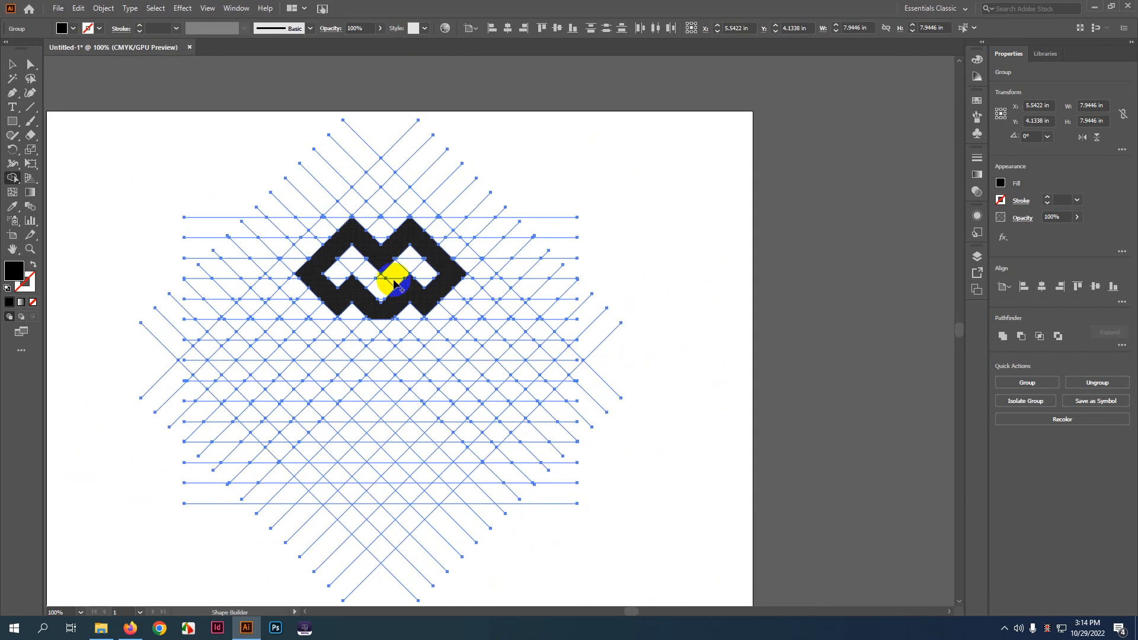
pyautogui.press('v')
pyautogui.press('Delete')
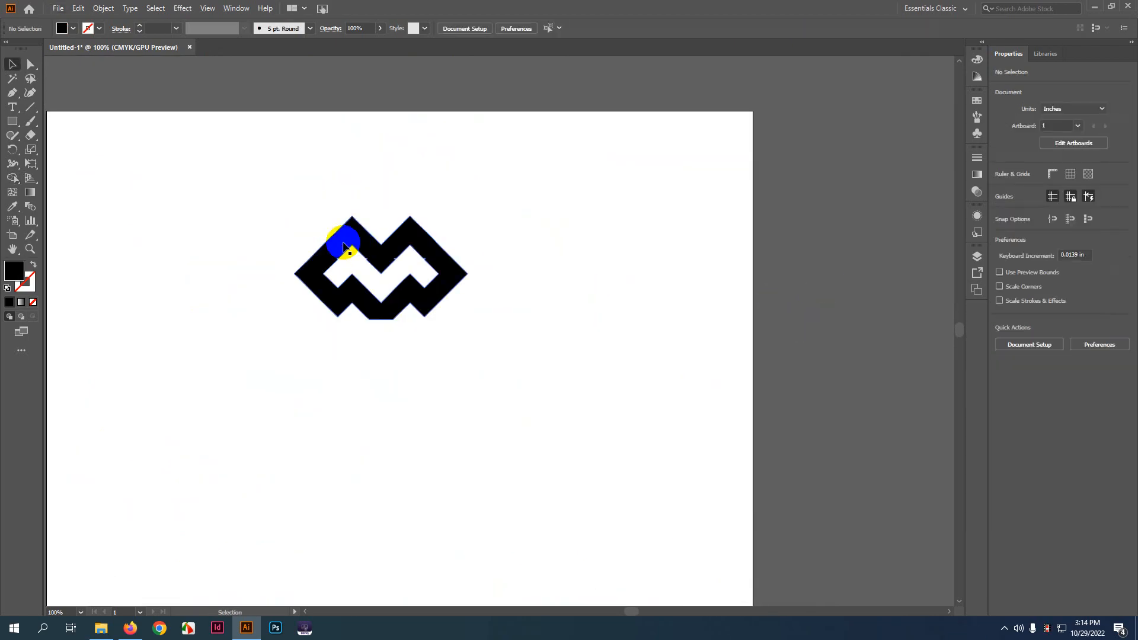
# - Reselect the whole grid and merge the tiny sliver triangles along the left inner opening into the logo with Shape Builder
pyautogui.click(366, 243)
pyautogui.scroll(6, 366, 246)
pyautogui.scroll(-4, 438, 308)
pyautogui.scroll(-3, 440, 308)
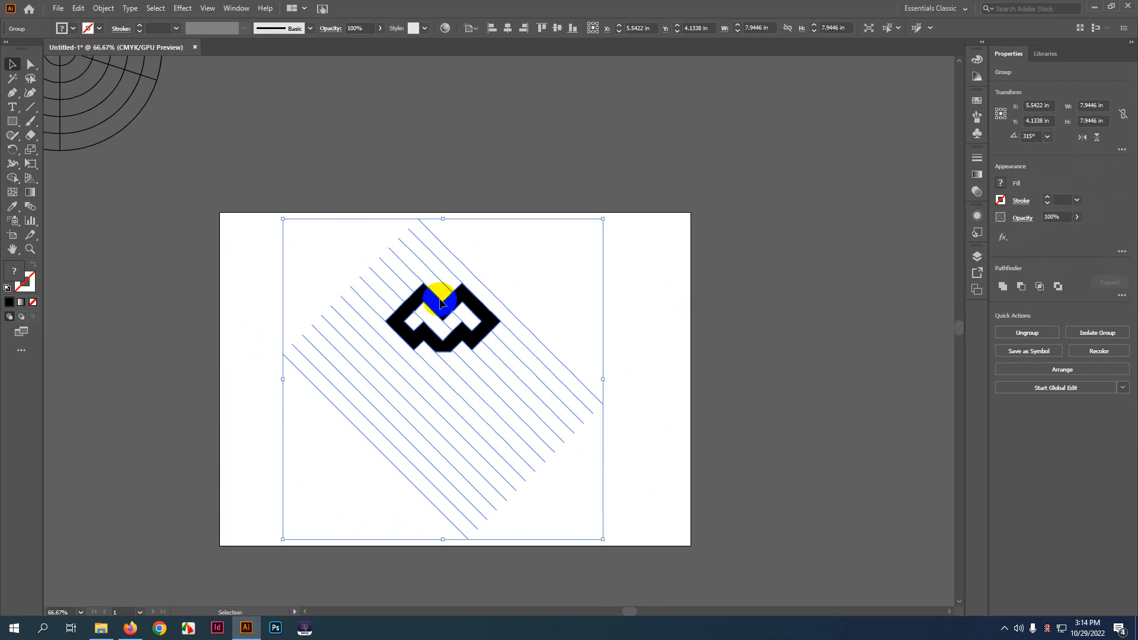
pyautogui.moveTo(338, 147); pyautogui.dragTo(633, 529)
pyautogui.scroll(4, 419, 296)
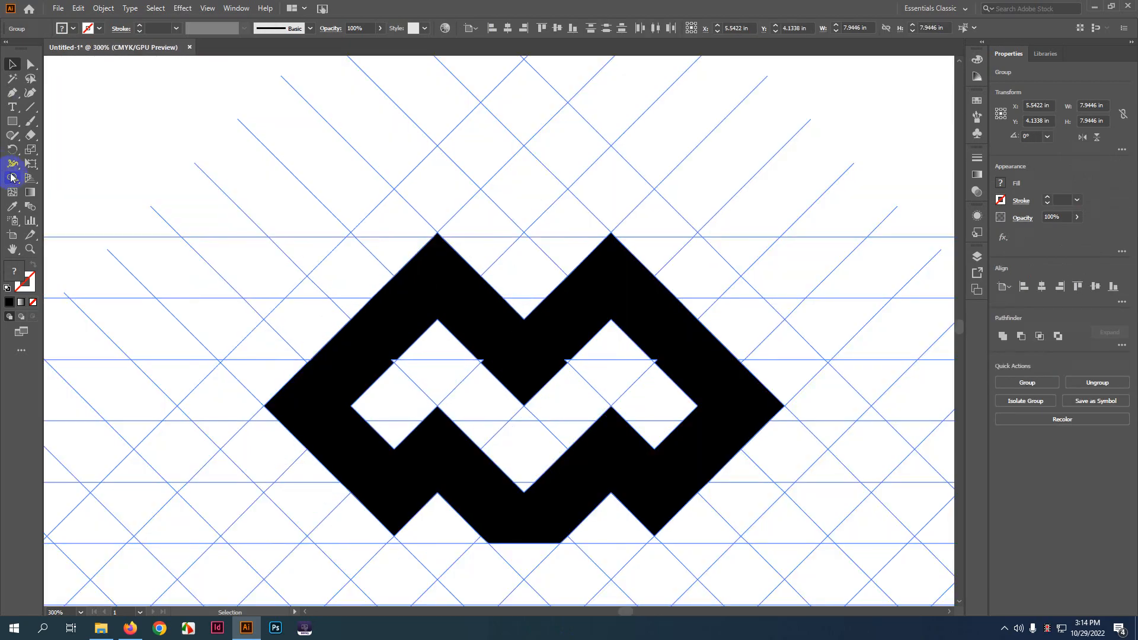
pyautogui.click(12, 176)
pyautogui.scroll(5, 323, 437)
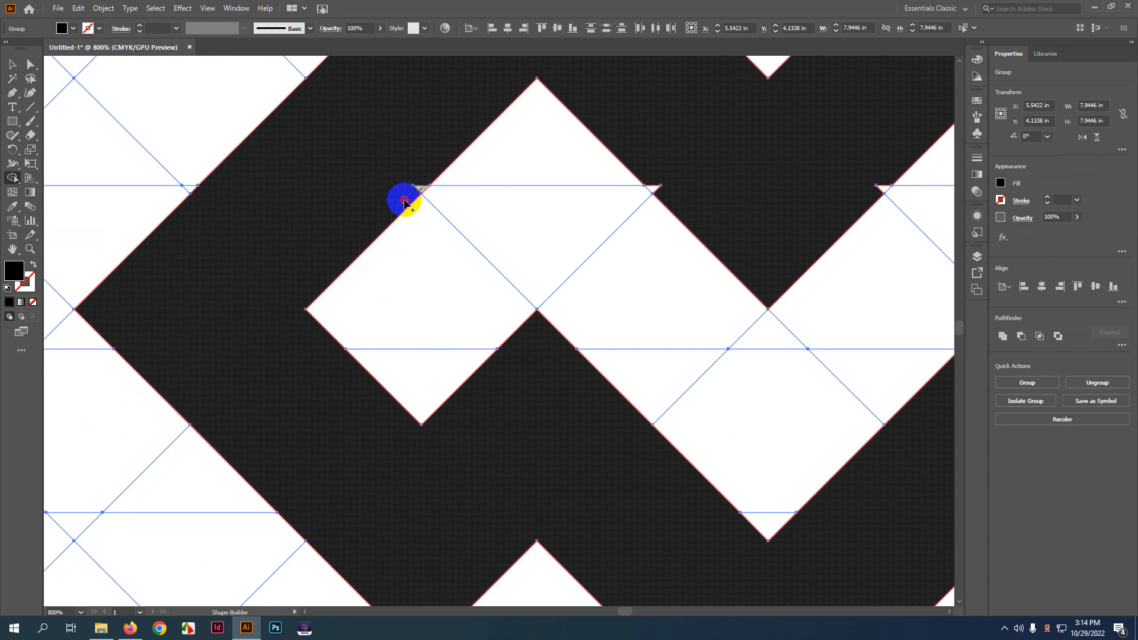
pyautogui.scroll(-4, 405, 201)
pyautogui.scroll(5, 386, 204)
pyautogui.scroll(-2, 533, 193)
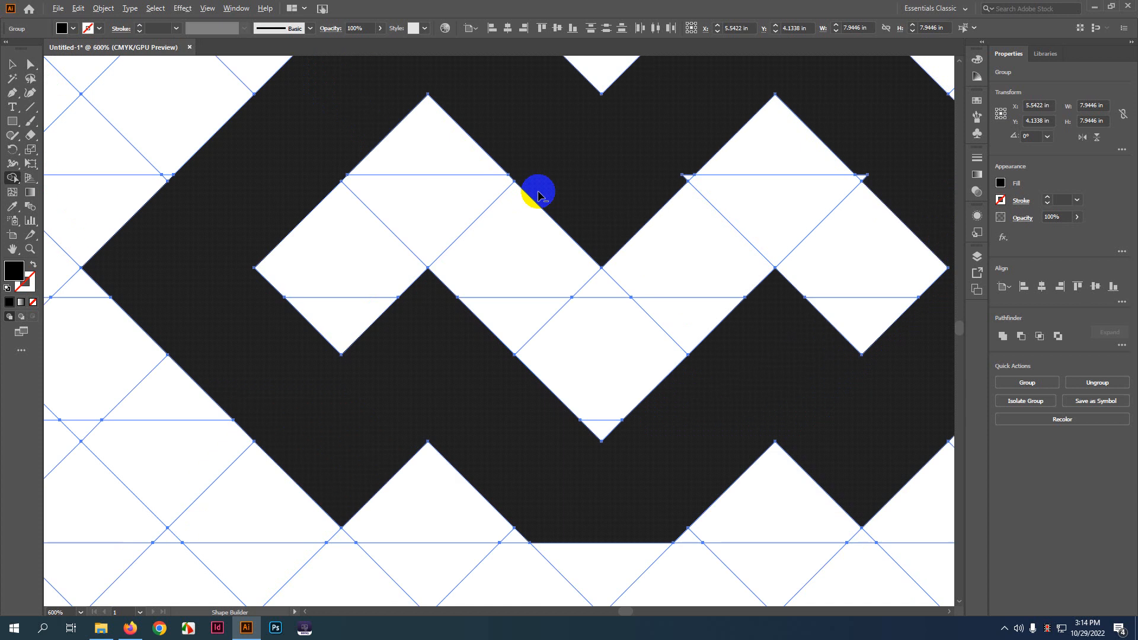
# - Merge the remaining sliver triangles along the right inner opening into the logo
pyautogui.scroll(-2, 496, 247)
pyautogui.scroll(5, 477, 214)
pyautogui.scroll(-5, 390, 299)
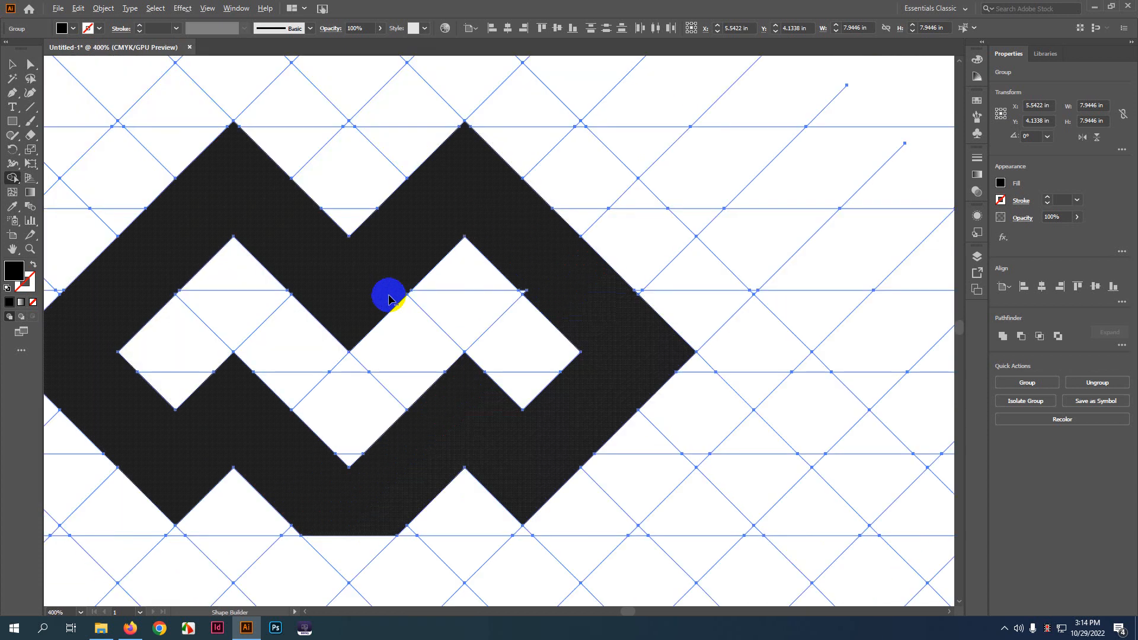
pyautogui.scroll(5, 390, 299)
pyautogui.scroll(-4, 676, 287)
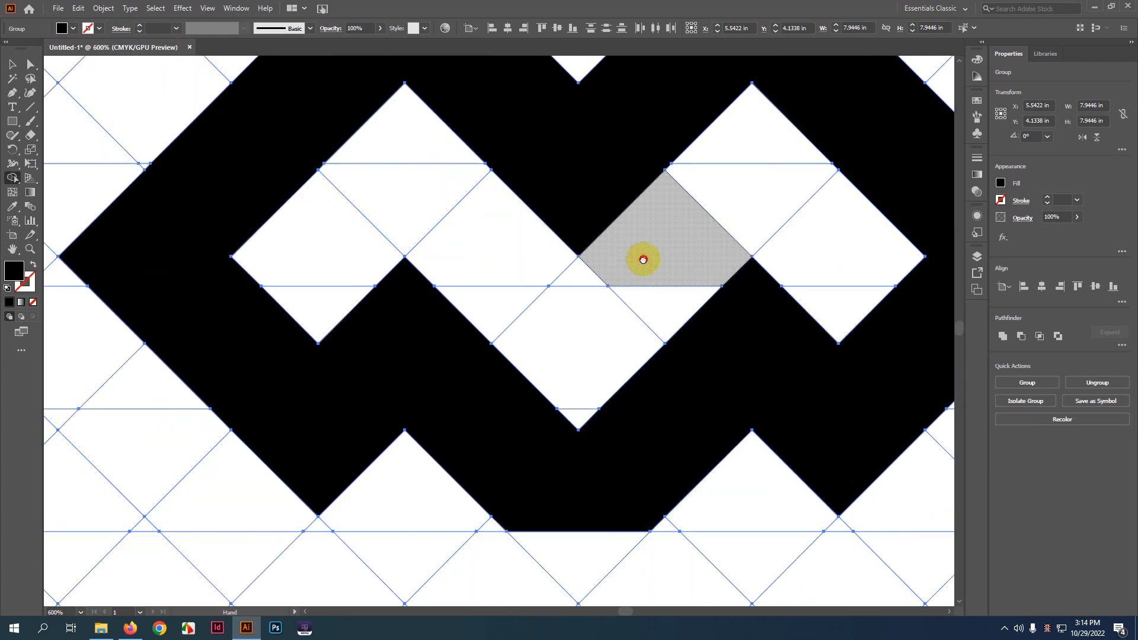
# - Merge the small triangle below the logo's flat lower edge so the central band ends in a point
pyautogui.scroll(-2, 562, 454)
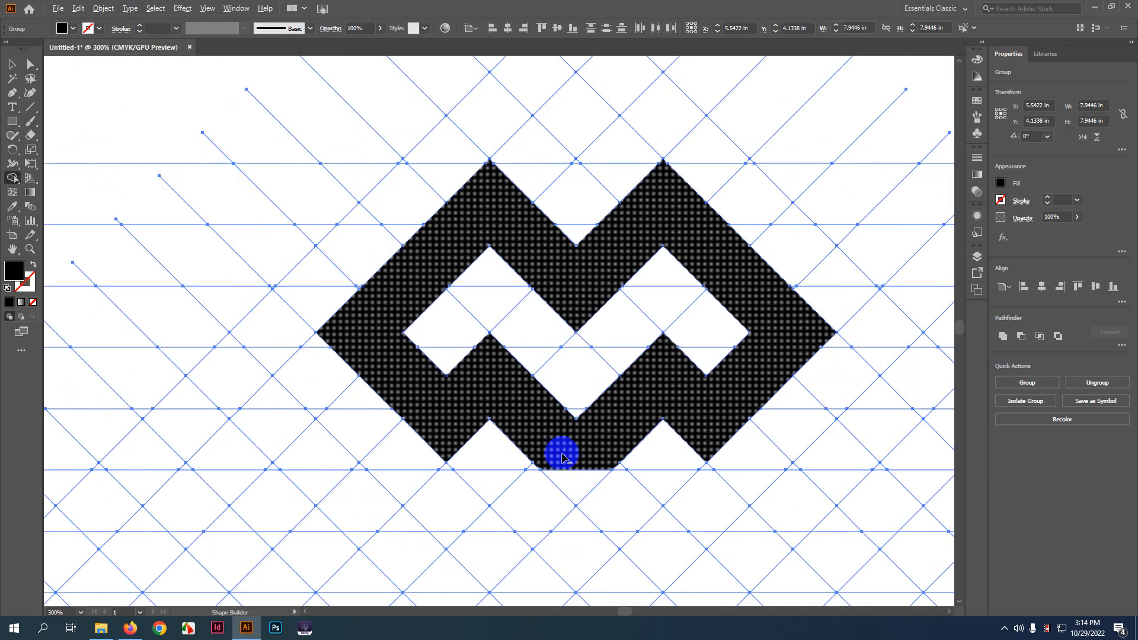
pyautogui.scroll(-1, 562, 453)
pyautogui.scroll(1, 498, 359)
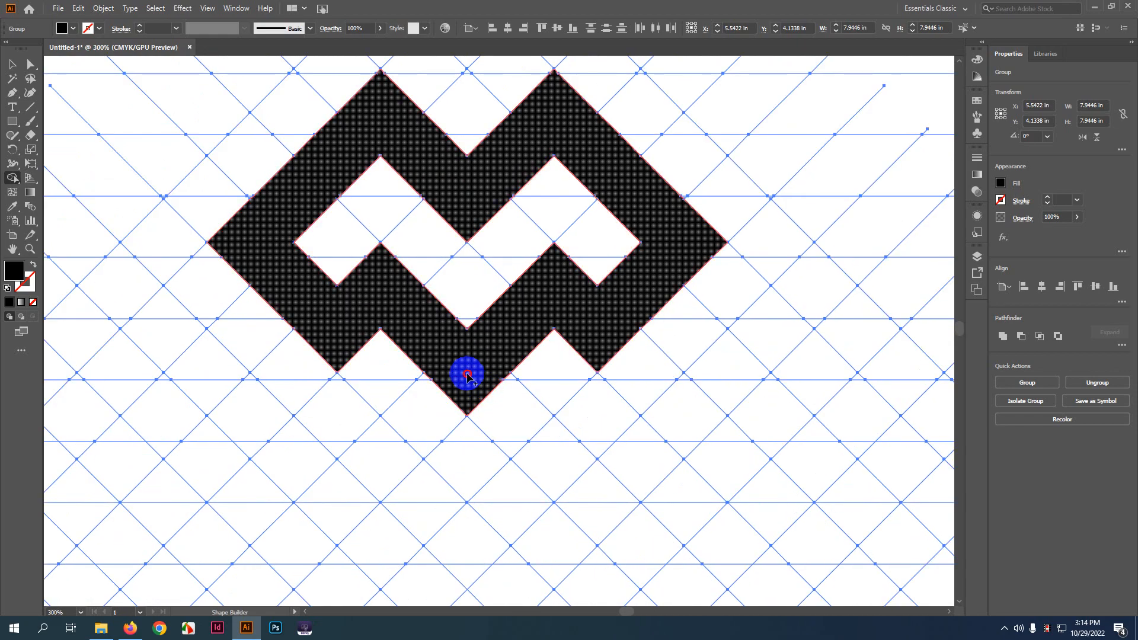
pyautogui.moveTo(467, 375); pyautogui.dragTo(519, 325)
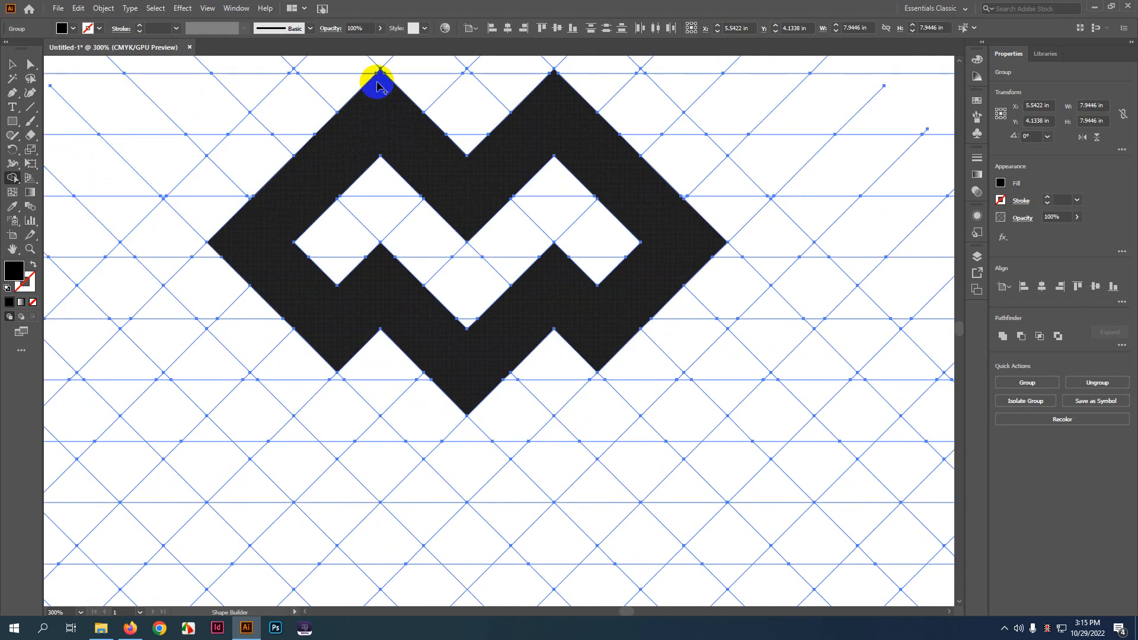
pyautogui.scroll(4, 377, 83)
pyautogui.scroll(-7, 401, 112)
# - Deselect the grid to view the symmetrical logo on its own
pyautogui.press('v')
pyautogui.click(784, 242)
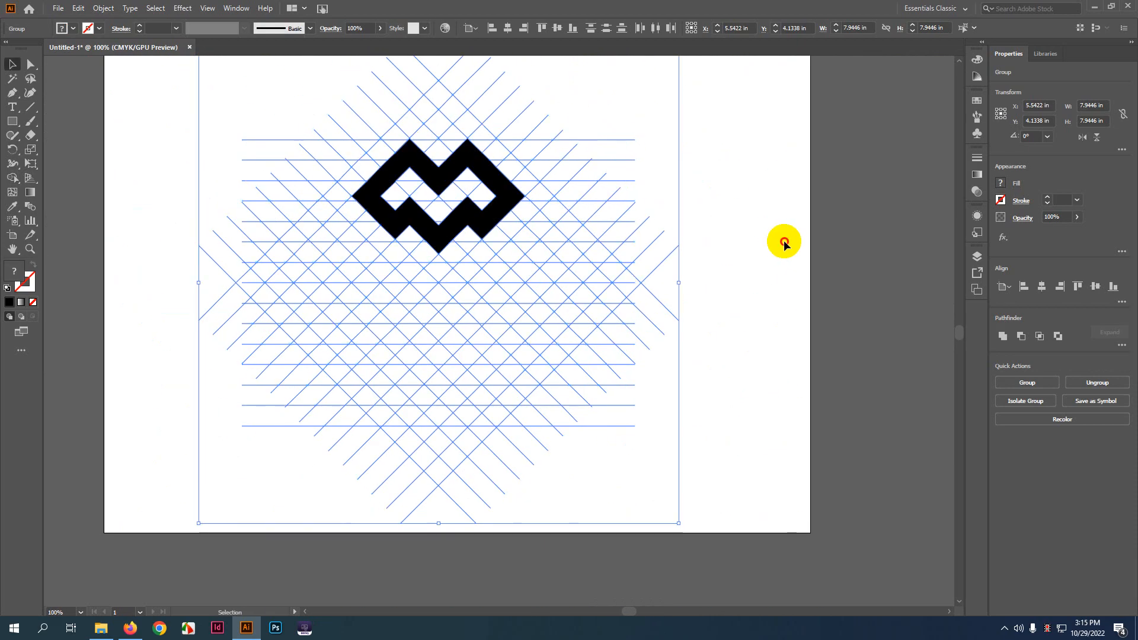
pyautogui.moveTo(811, 246); pyautogui.dragTo(774, 291)
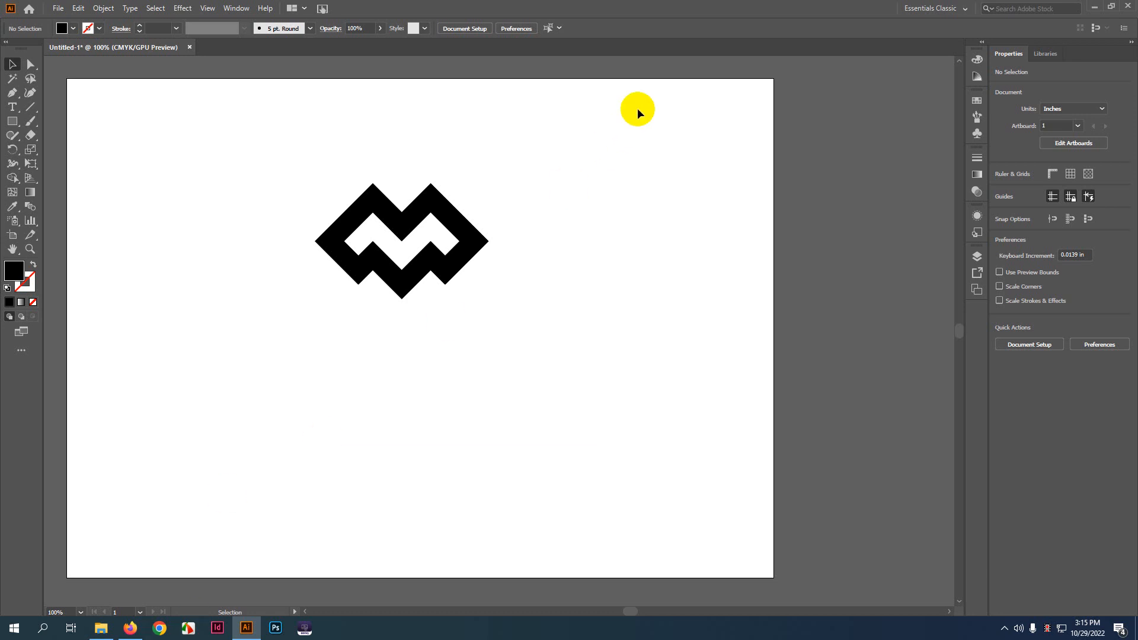
# - Reselect the whole grid and try to merge cells into a block extending the logo's left corner with Shape Builder
pyautogui.click(333, 303)
pyautogui.scroll(2, 361, 264)
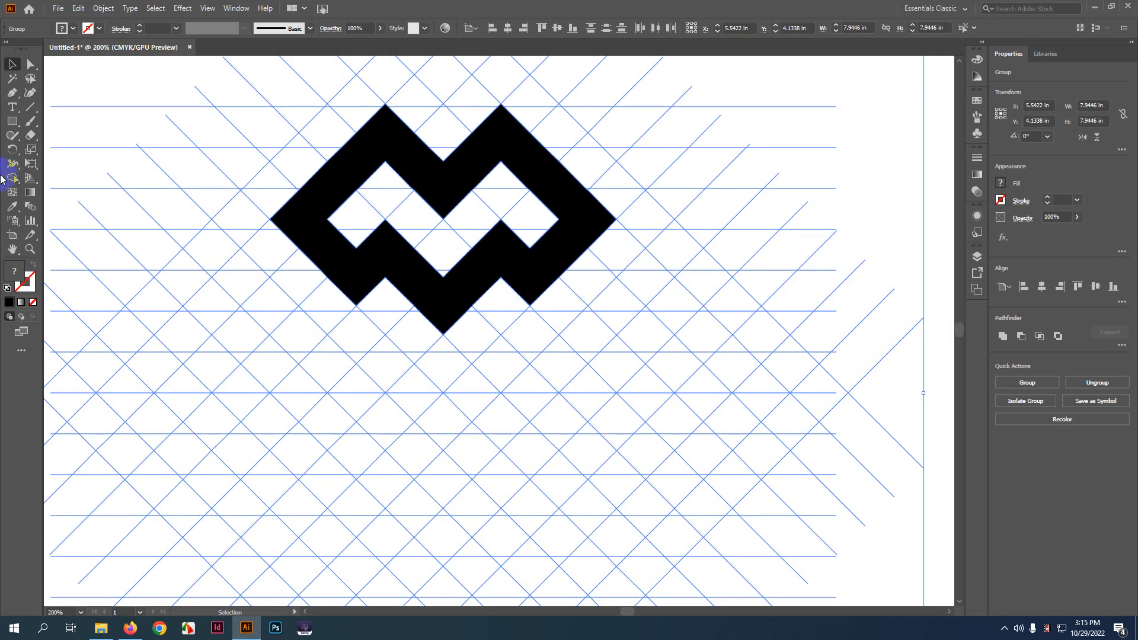
pyautogui.scroll(-3, 184, 230)
pyautogui.click(12, 178)
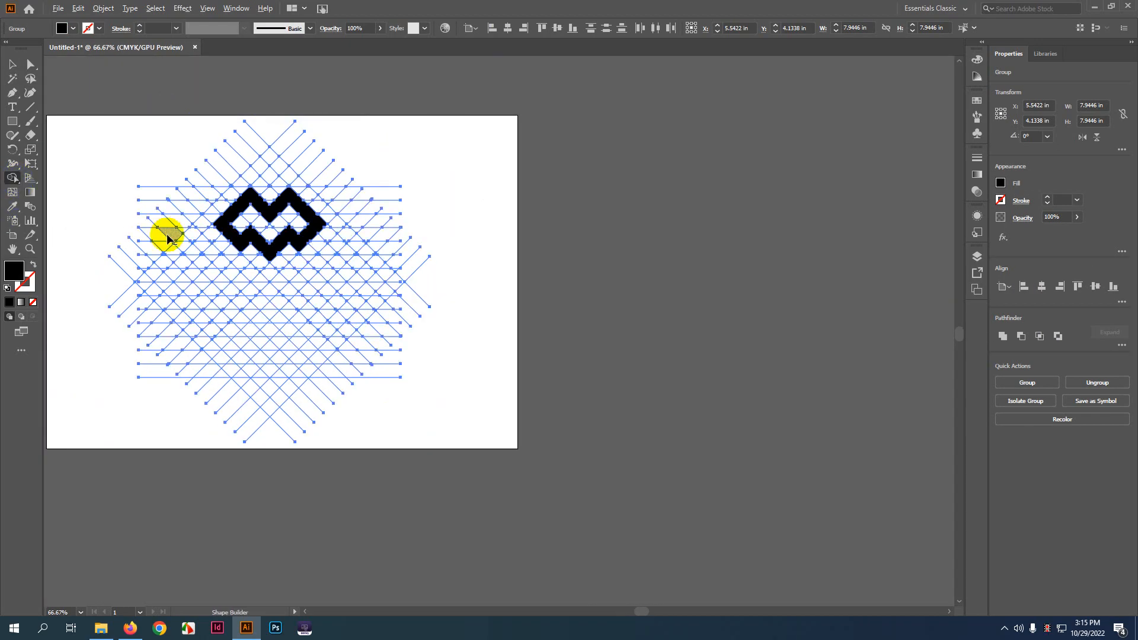
pyautogui.scroll(3, 213, 231)
pyautogui.moveTo(243, 221)
pyautogui.mouseDown()
pyautogui.moveTo(180, 274)
pyautogui.moveTo(231, 322)
pyautogui.moveTo(271, 268)
pyautogui.moveTo(218, 274)
pyautogui.mouseUp()
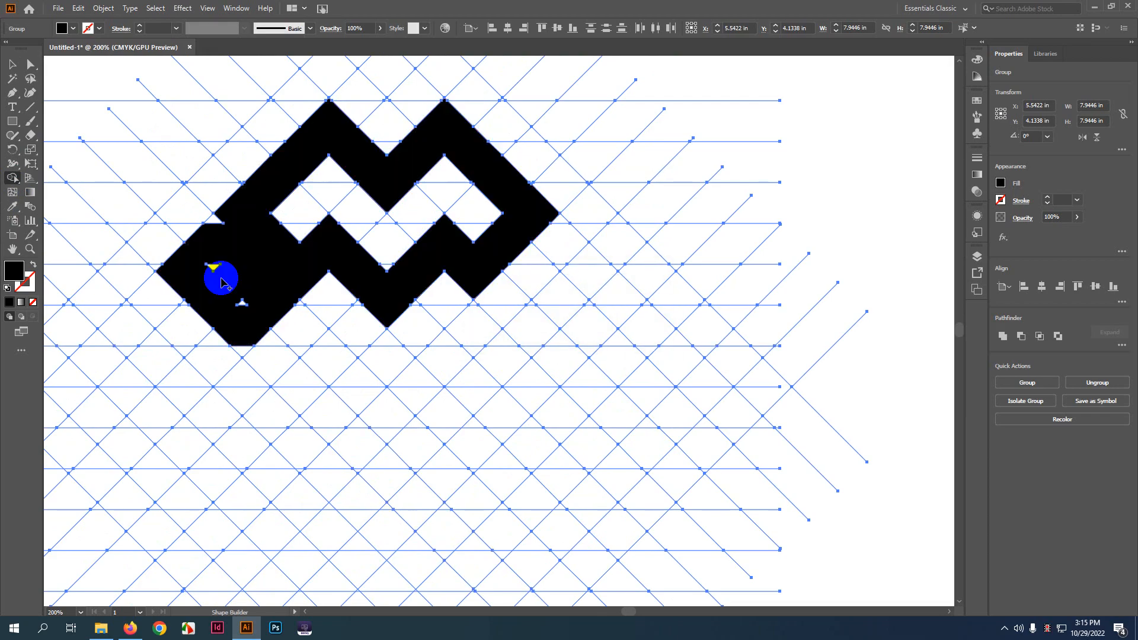
pyautogui.scroll(1, 236, 230)
pyautogui.moveTo(231, 210); pyautogui.dragTo(213, 240)
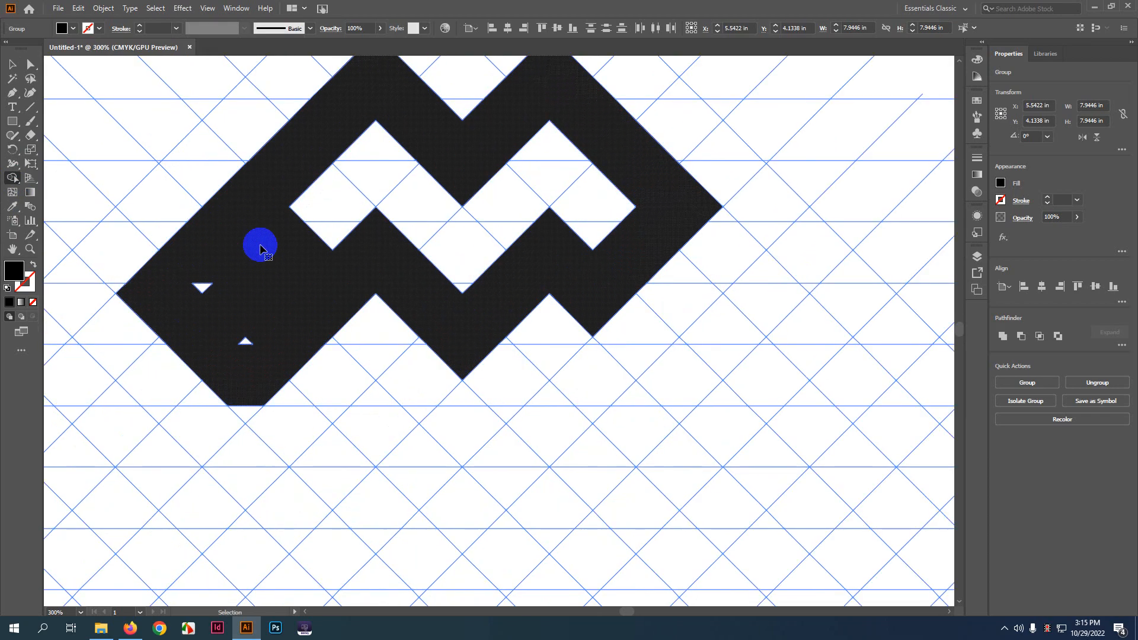
pyautogui.hotkey('ctrl', 'z')
pyautogui.hotkey('ctrl', 'z')
pyautogui.hotkey('ctrl', 'z')
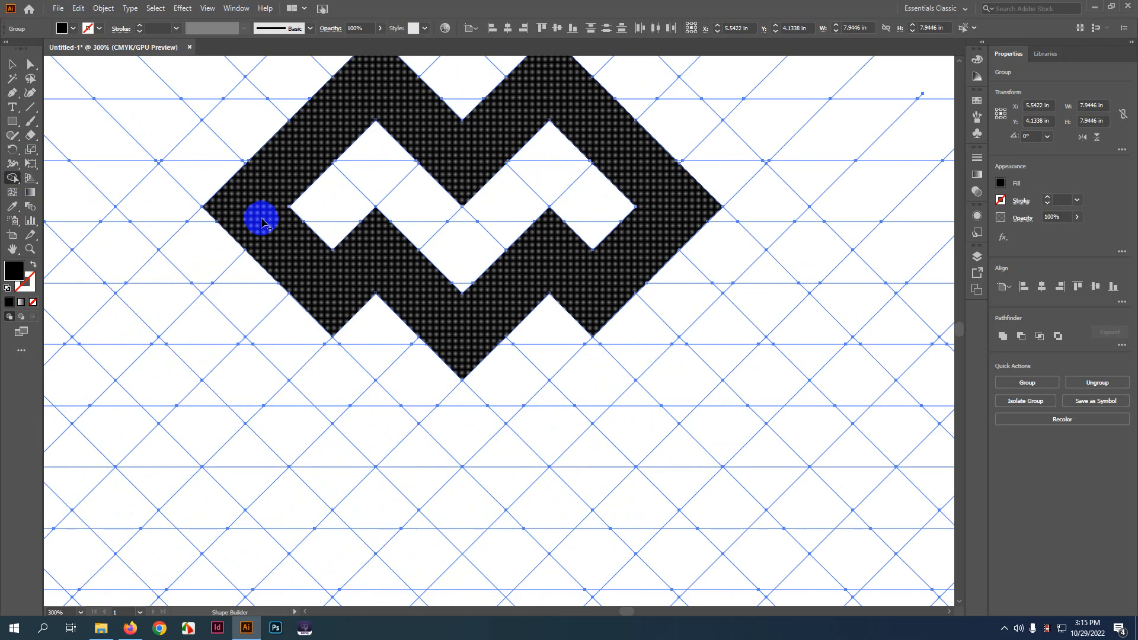
# - Try extending the logo's left leg with merged cells that form a closed ring around a small diamond opening
pyautogui.moveTo(241, 208)
pyautogui.mouseDown()
pyautogui.moveTo(145, 289)
pyautogui.moveTo(235, 204)
pyautogui.moveTo(184, 238)
pyautogui.moveTo(205, 243)
pyautogui.moveTo(218, 346)
pyautogui.moveTo(251, 393)
pyautogui.moveTo(331, 308)
pyautogui.moveTo(240, 396)
pyautogui.mouseUp()
pyautogui.scroll(3, 241, 399)
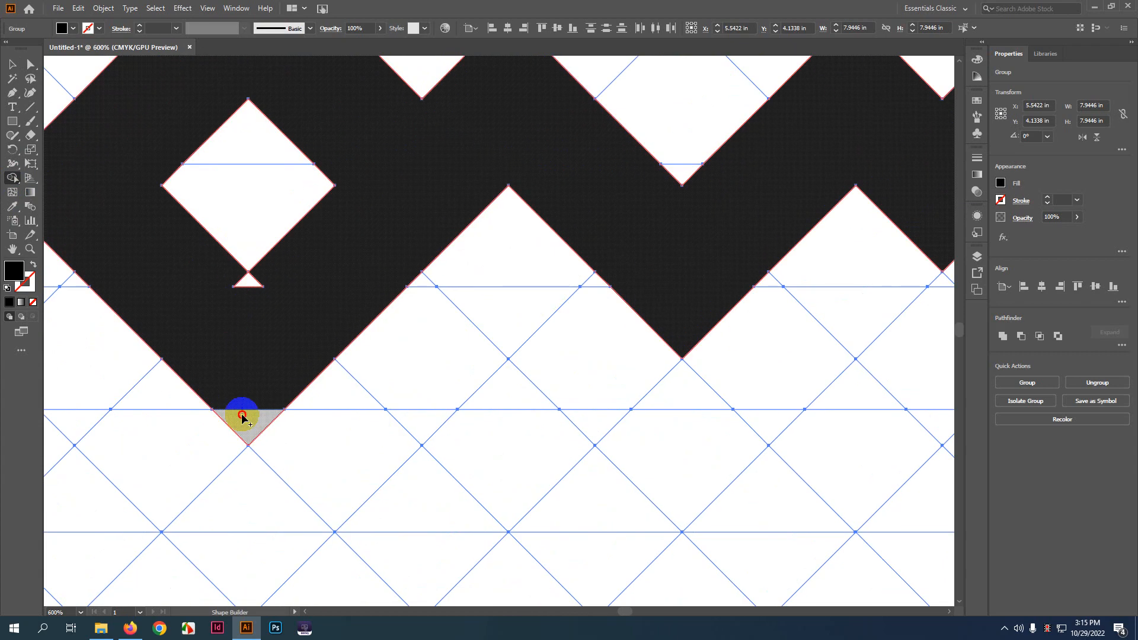
pyautogui.scroll(-5, 250, 334)
pyautogui.scroll(2, 347, 306)
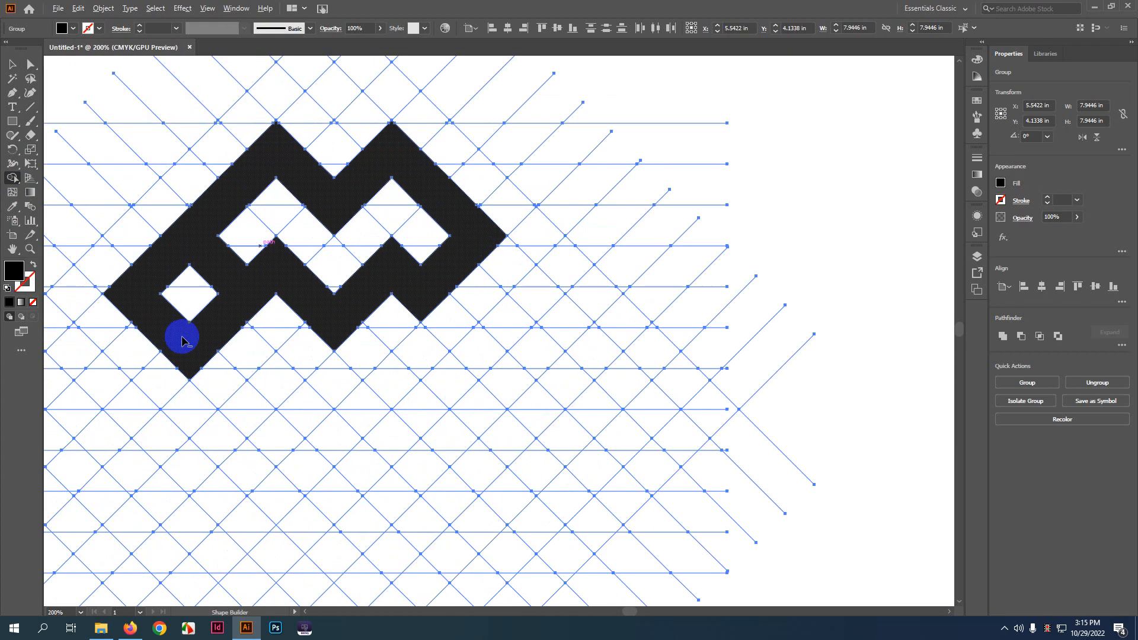
pyautogui.moveTo(198, 285); pyautogui.dragTo(260, 231)
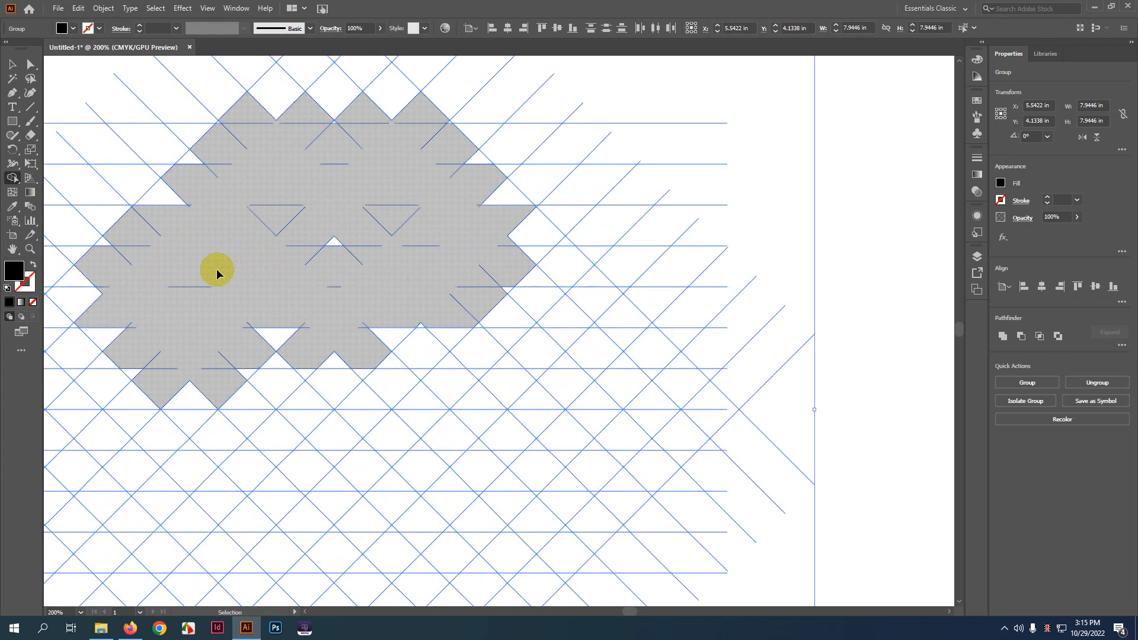
pyautogui.hotkey('ctrl', 'z')
pyautogui.scroll(1, 225, 285)
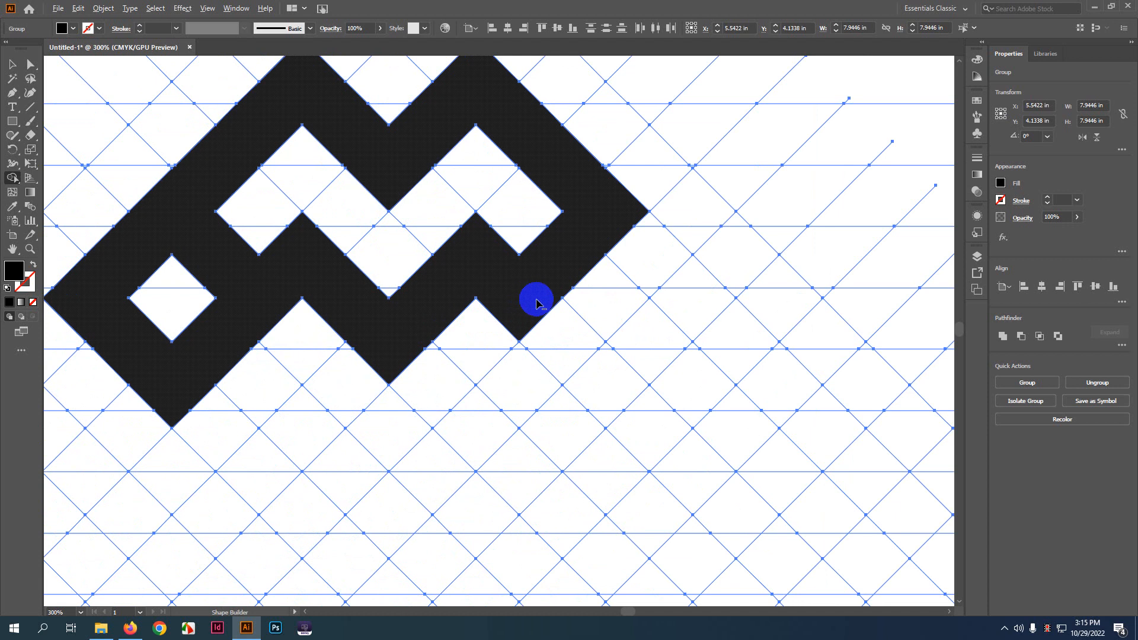
pyautogui.scroll(-2, 536, 300)
# - Try extending the right leg downward with merged cells forming a ring around a rectangular opening, including its sliver triangles
pyautogui.moveTo(498, 250); pyautogui.dragTo(545, 272)
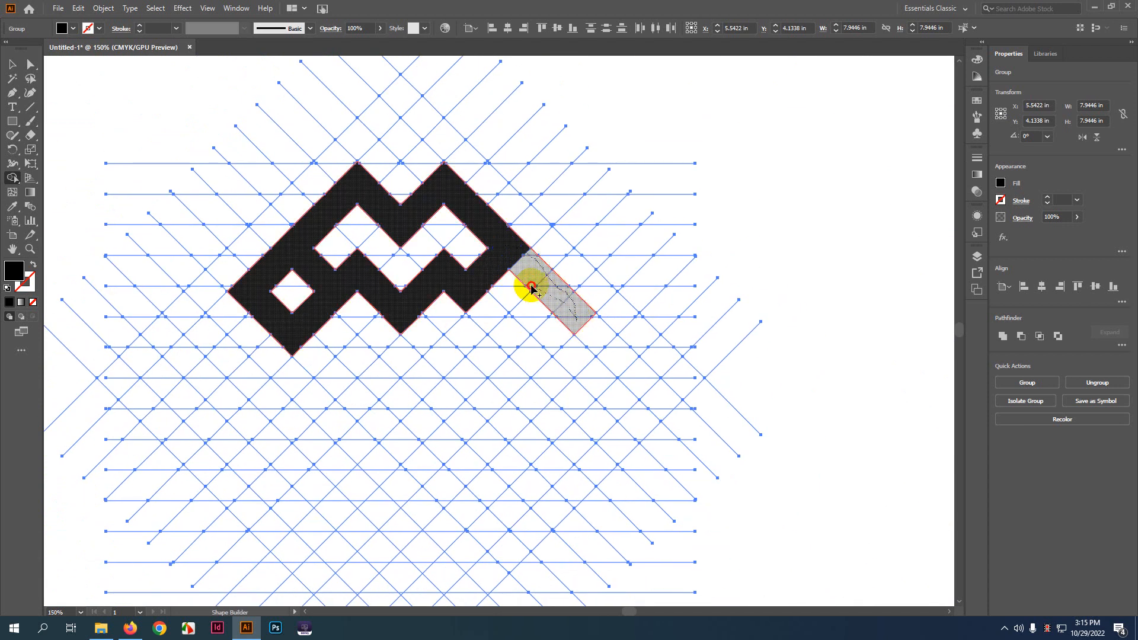
pyautogui.moveTo(586, 304)
pyautogui.mouseDown()
pyautogui.moveTo(538, 355)
pyautogui.moveTo(556, 350)
pyautogui.moveTo(538, 349)
pyautogui.moveTo(494, 313)
pyautogui.mouseUp()
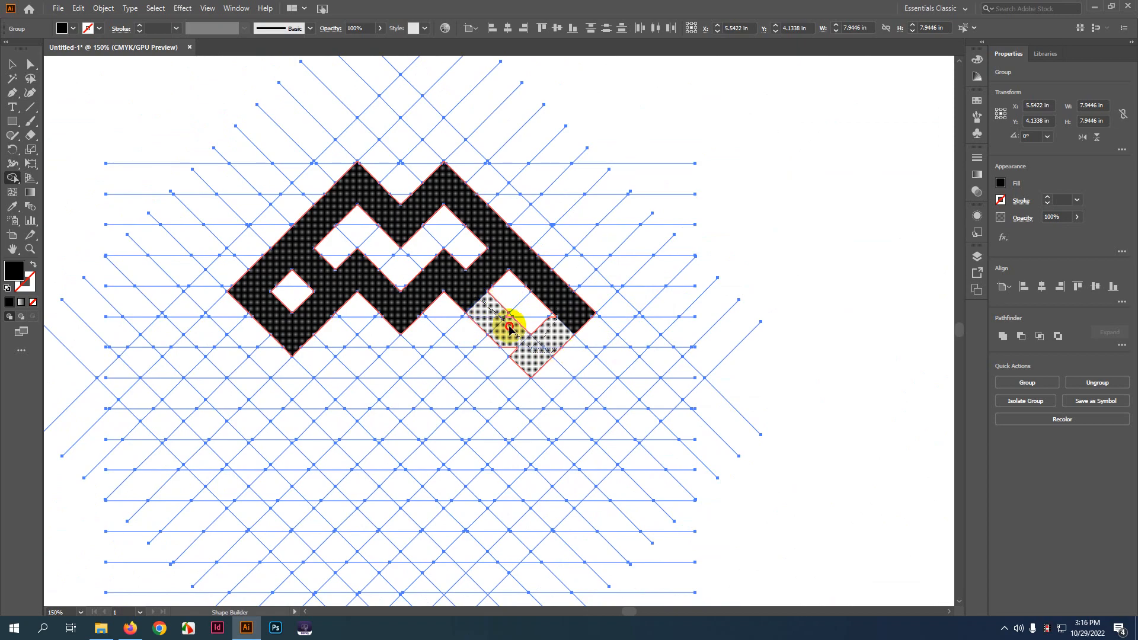
pyautogui.moveTo(541, 350); pyautogui.dragTo(535, 347)
pyautogui.scroll(3, 548, 326)
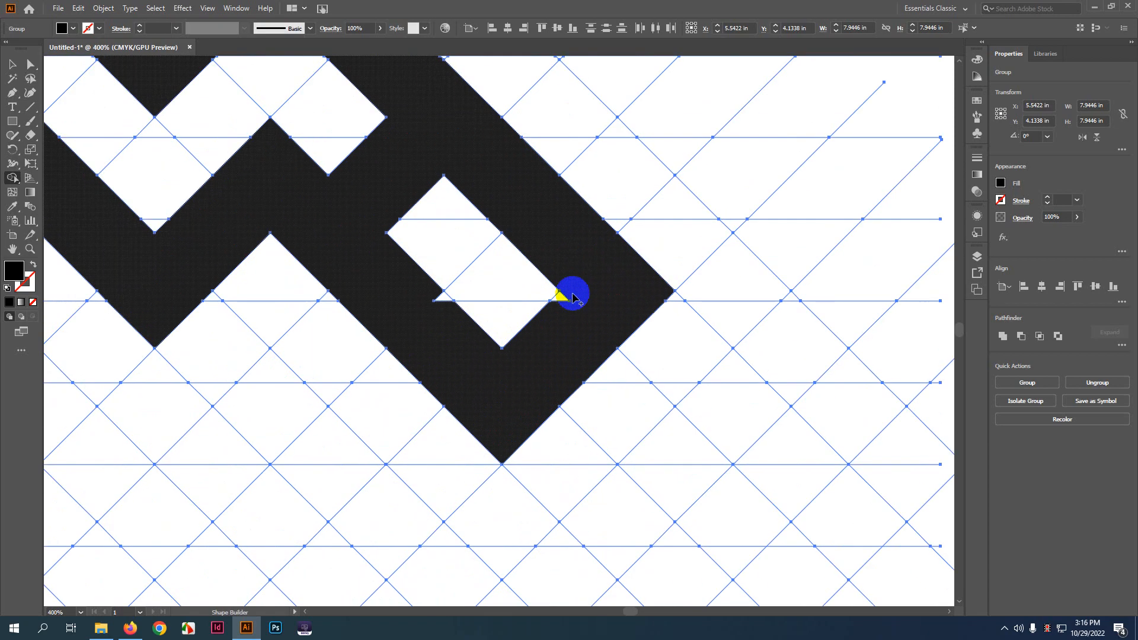
pyautogui.moveTo(573, 294); pyautogui.dragTo(555, 307)
pyautogui.moveTo(430, 283); pyautogui.dragTo(450, 321)
# - Undo the ring extensions on both legs to restore the symmetrical M shape with the grid selected
pyautogui.scroll(-4, 455, 337)
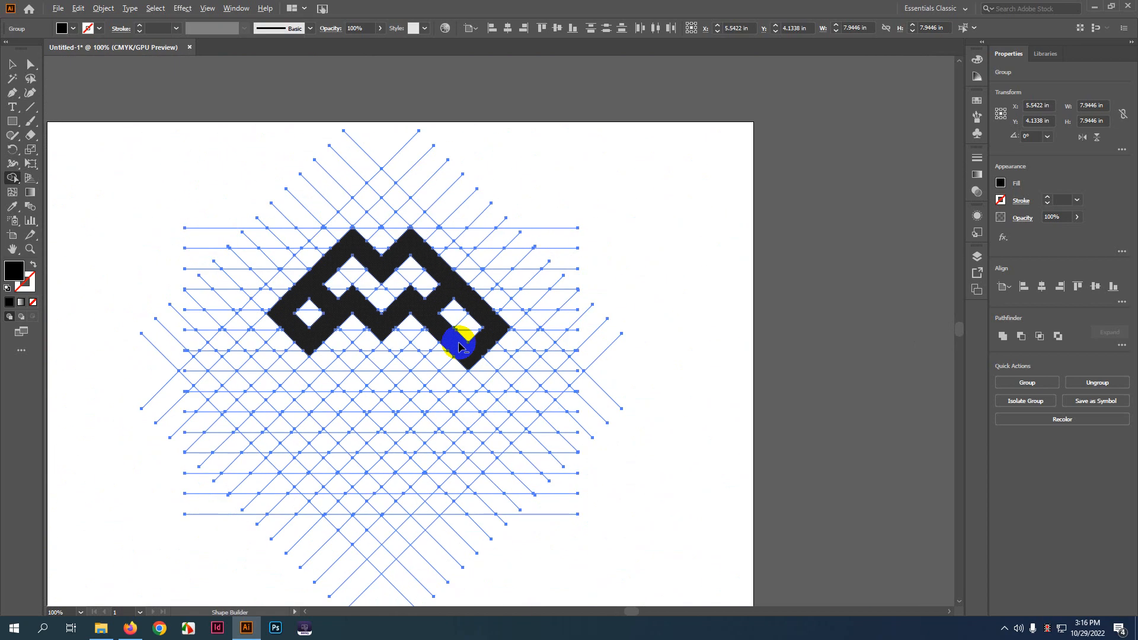
pyautogui.moveTo(605, 292); pyautogui.dragTo(611, 273)
pyautogui.click(506, 323)
pyautogui.scroll(2, 505, 323)
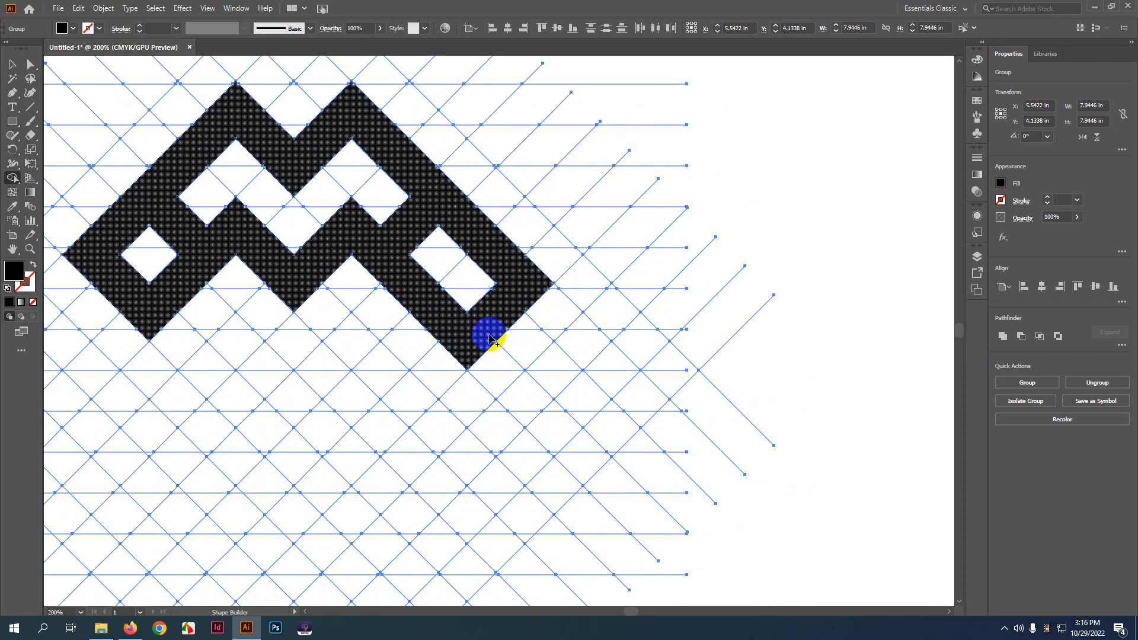
pyautogui.click(517, 312)
pyautogui.scroll(-2, 517, 312)
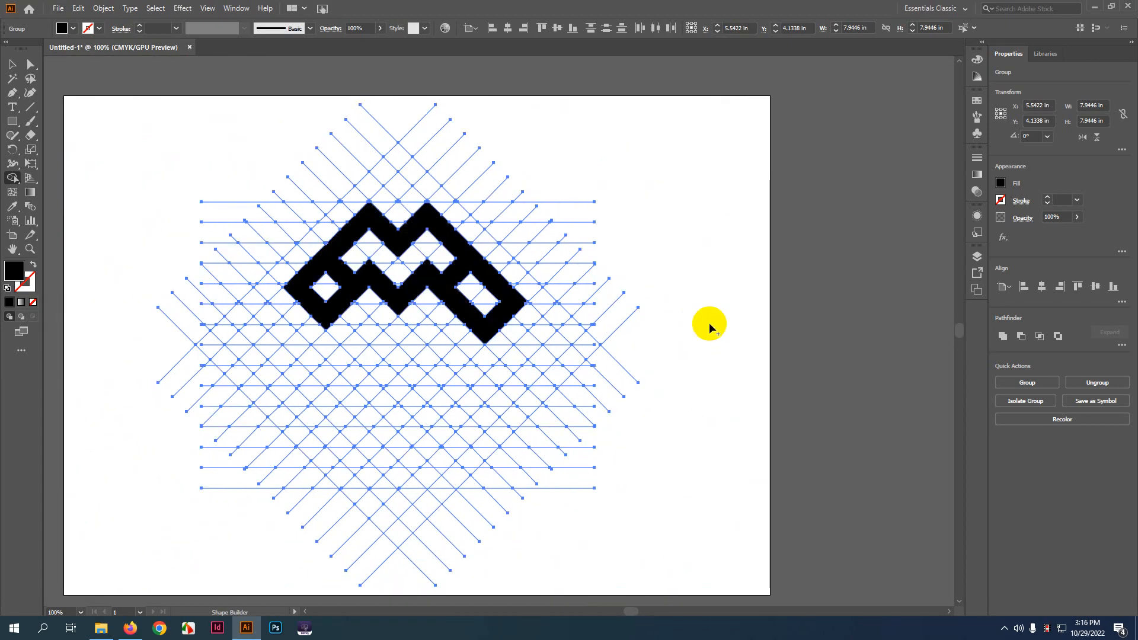
pyautogui.press('v')
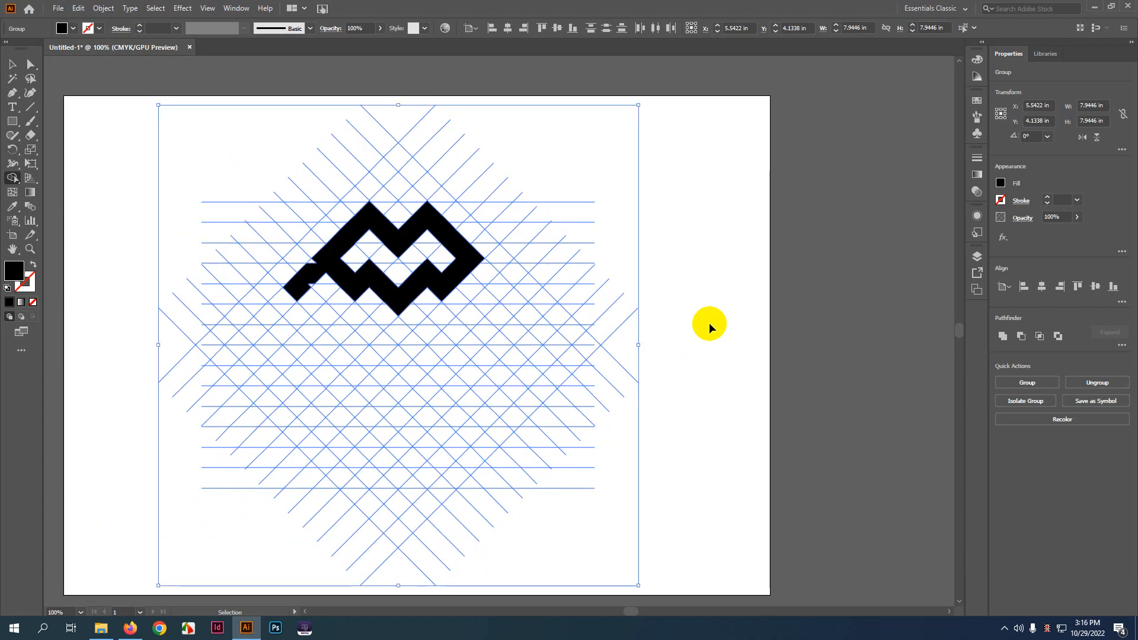
pyautogui.press('v')
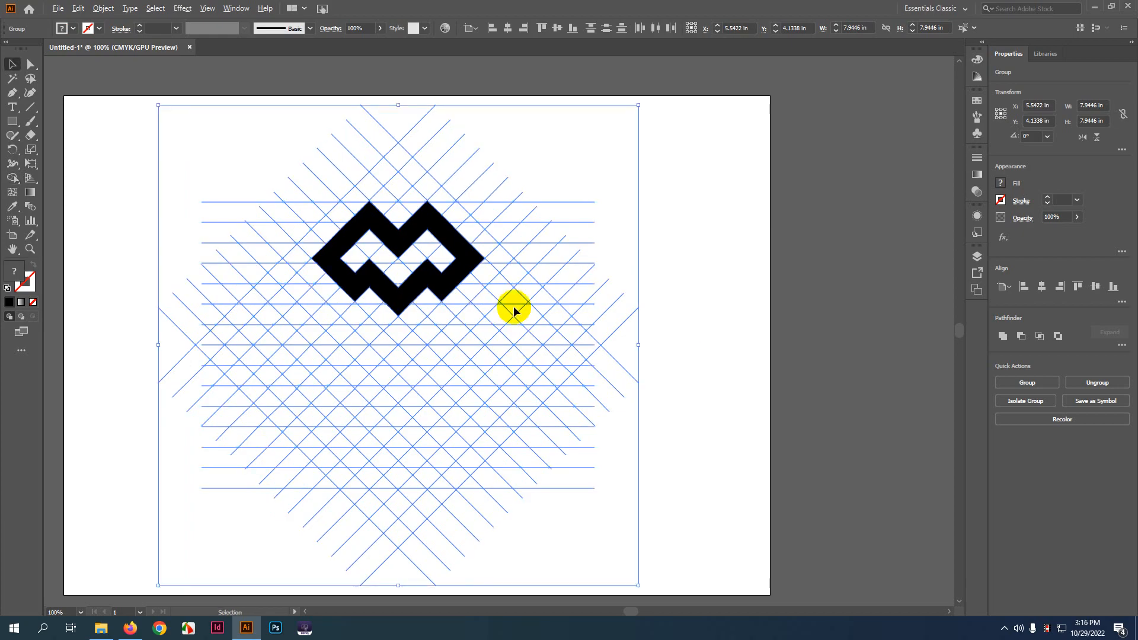
# - Try to merge grid cells into a diagonal bar below the M logo with Shape Builder, including its sliver triangles
pyautogui.scroll(-1, 515, 311)
pyautogui.scroll(1, 522, 412)
pyautogui.scroll(-2, 521, 411)
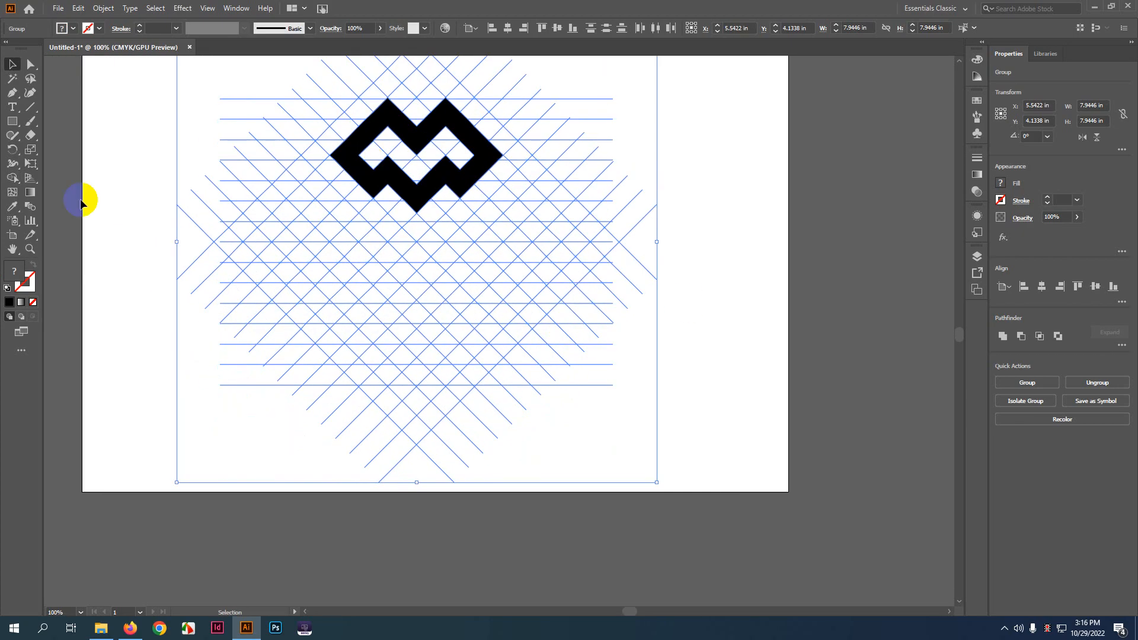
pyautogui.click(12, 178)
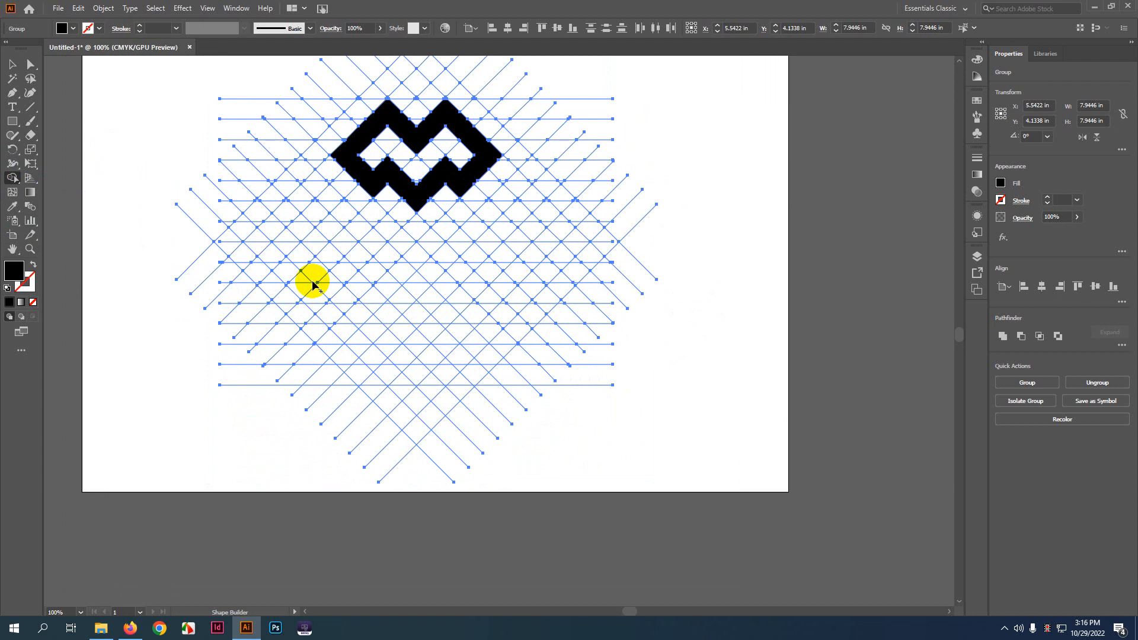
pyautogui.moveTo(302, 256)
pyautogui.mouseDown()
pyautogui.moveTo(353, 301)
pyautogui.moveTo(298, 257)
pyautogui.moveTo(347, 318)
pyautogui.moveTo(305, 262)
pyautogui.moveTo(358, 310)
pyautogui.mouseUp()
pyautogui.hotkey('ctrl', 'z')
pyautogui.scroll(4, 306, 293)
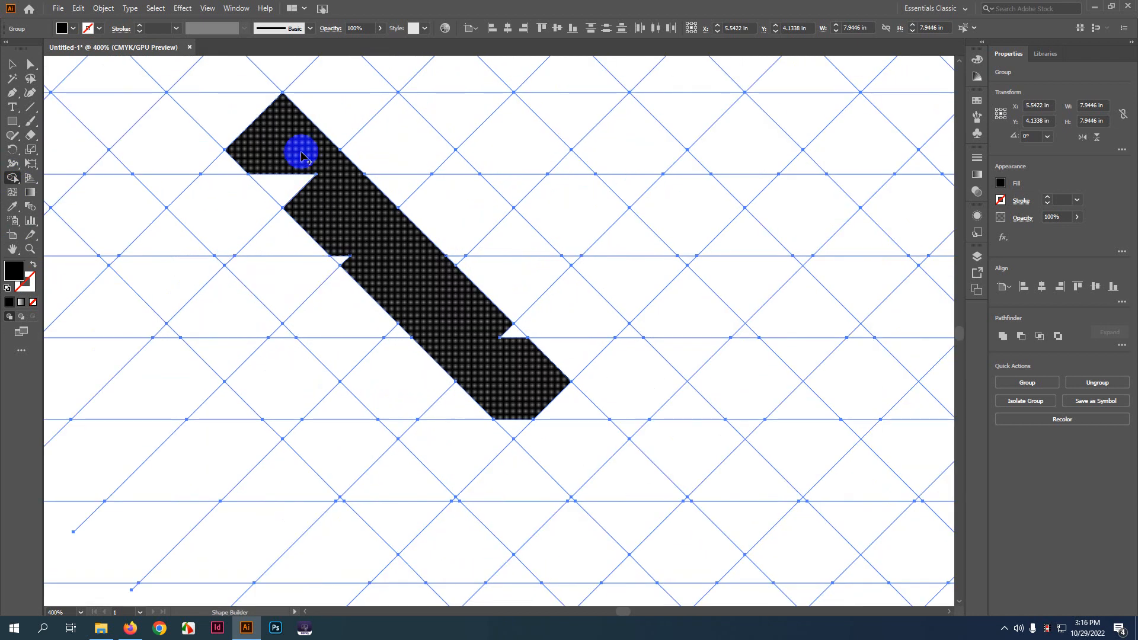
pyautogui.moveTo(445, 309)
pyautogui.mouseDown()
pyautogui.moveTo(514, 342)
pyautogui.moveTo(527, 419)
pyautogui.mouseUp()
pyautogui.scroll(1, 527, 419)
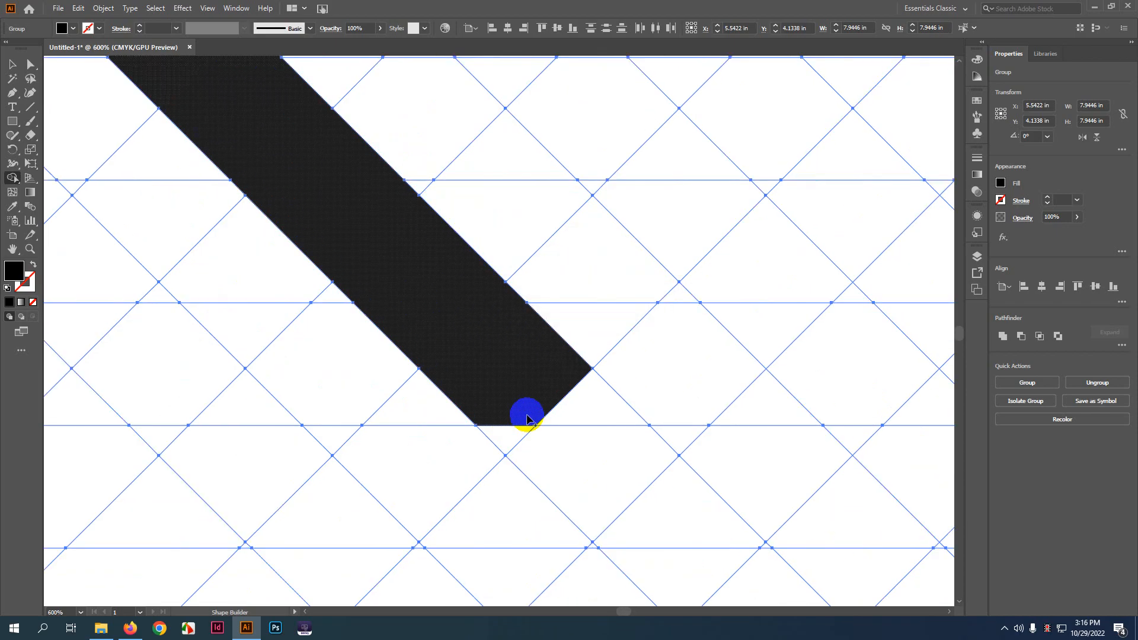
pyautogui.scroll(-3, 514, 429)
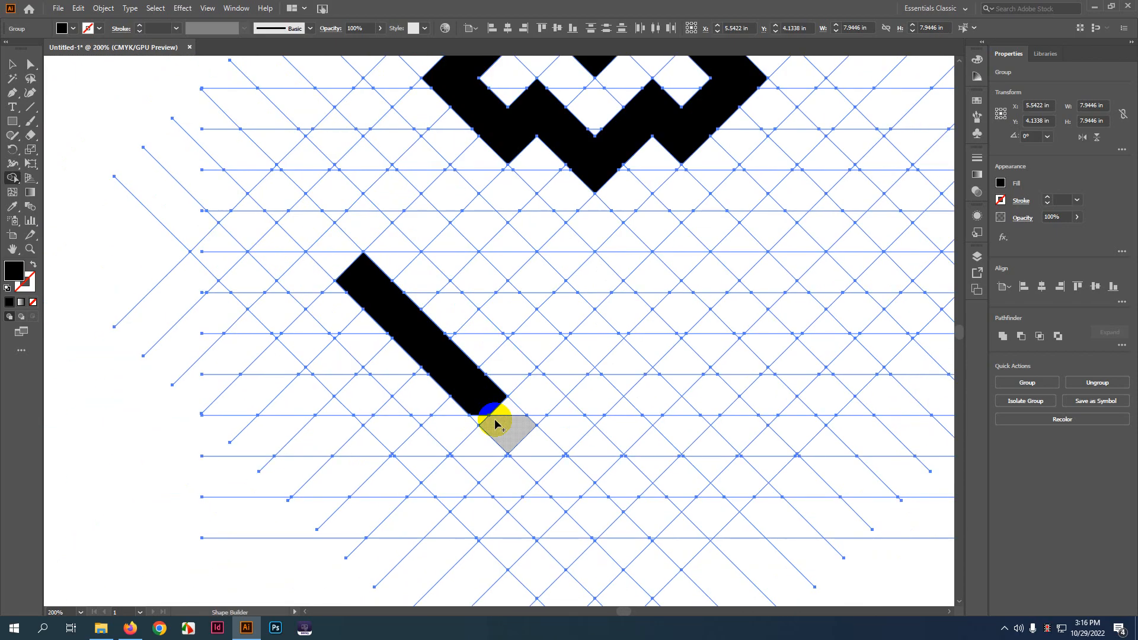
pyautogui.scroll(3, 478, 425)
pyautogui.moveTo(483, 369)
pyautogui.mouseDown()
pyautogui.moveTo(484, 393)
pyautogui.moveTo(448, 462)
pyautogui.mouseUp()
pyautogui.scroll(-4, 476, 394)
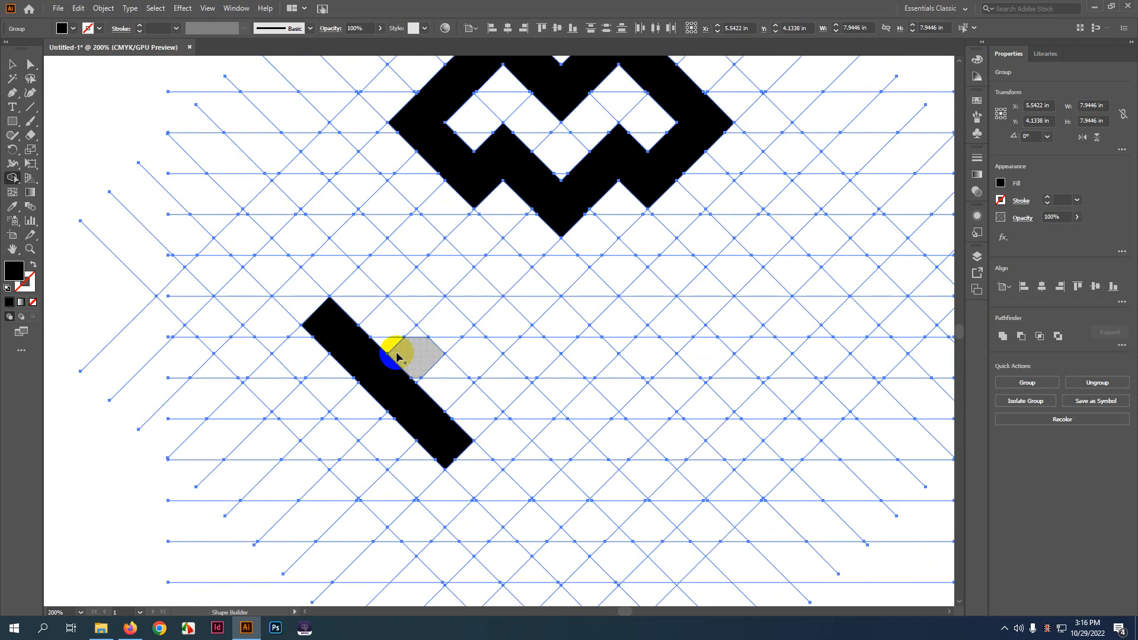
# - Try extending the bar's upper end with an arm rising toward the M and bending down again at its flat peak
pyautogui.moveTo(531, 344); pyautogui.dragTo(500, 311)
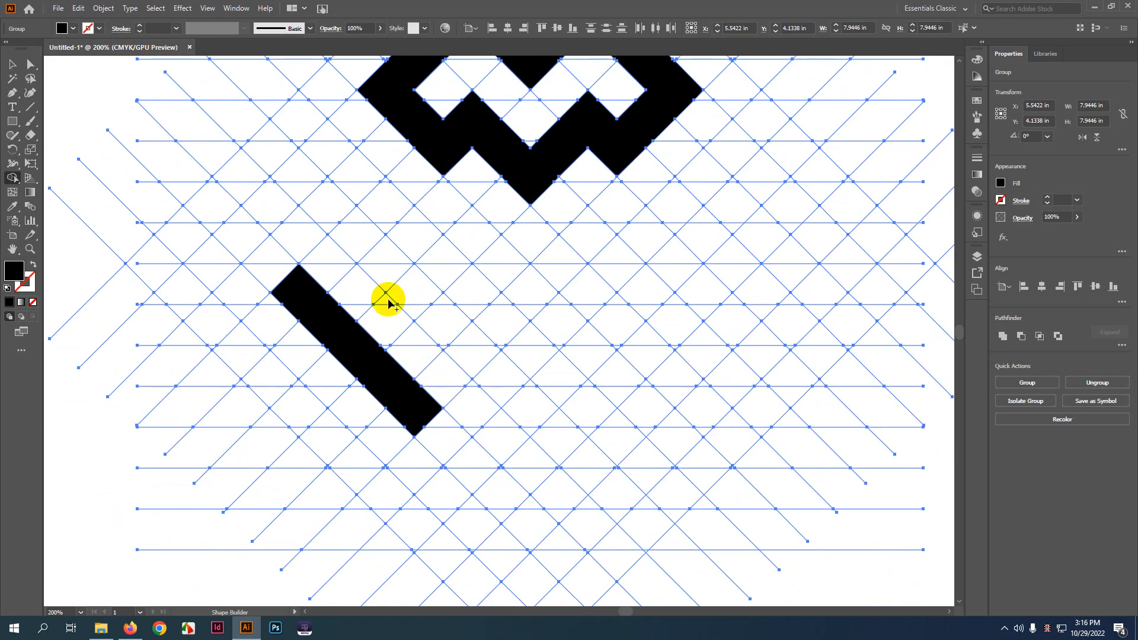
pyautogui.moveTo(357, 237); pyautogui.dragTo(372, 215)
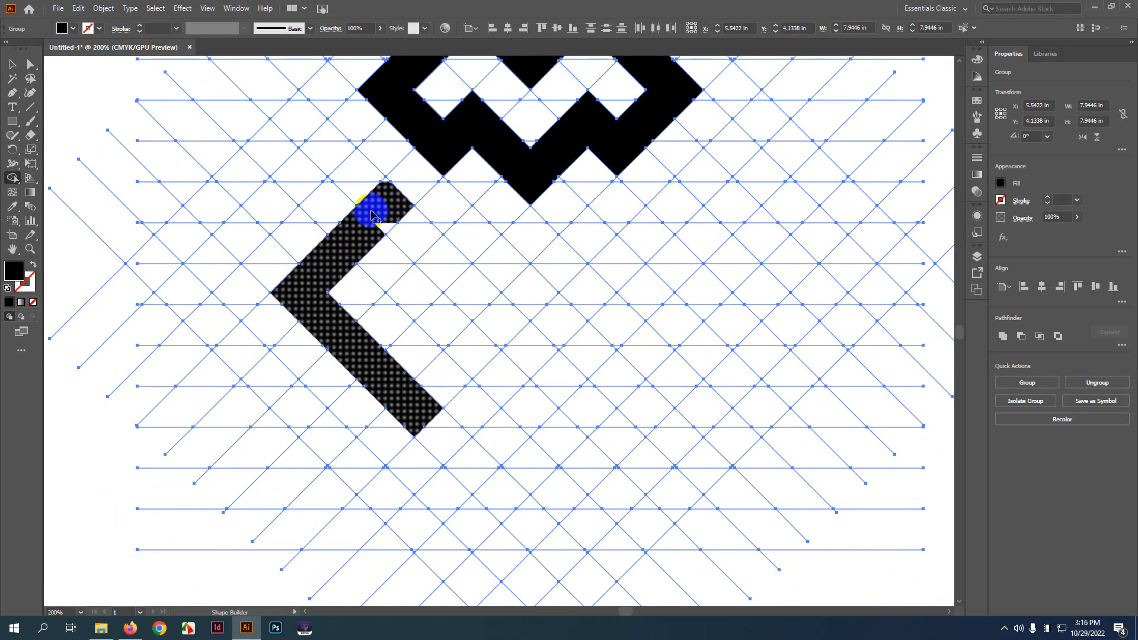
pyautogui.click(415, 185)
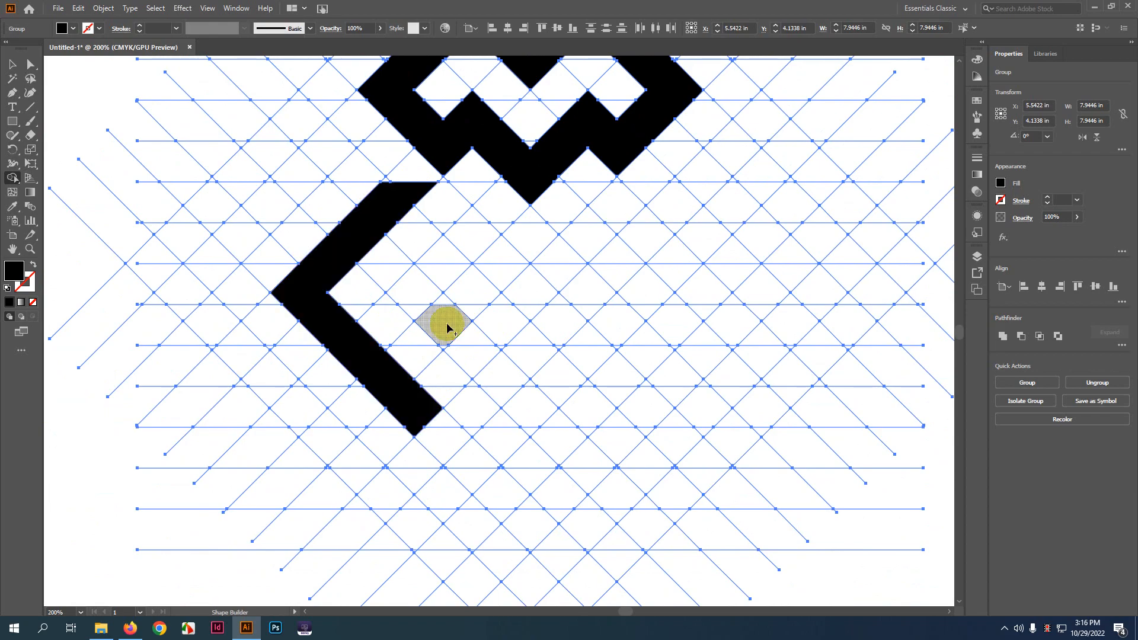
pyautogui.moveTo(419, 187); pyautogui.dragTo(444, 221)
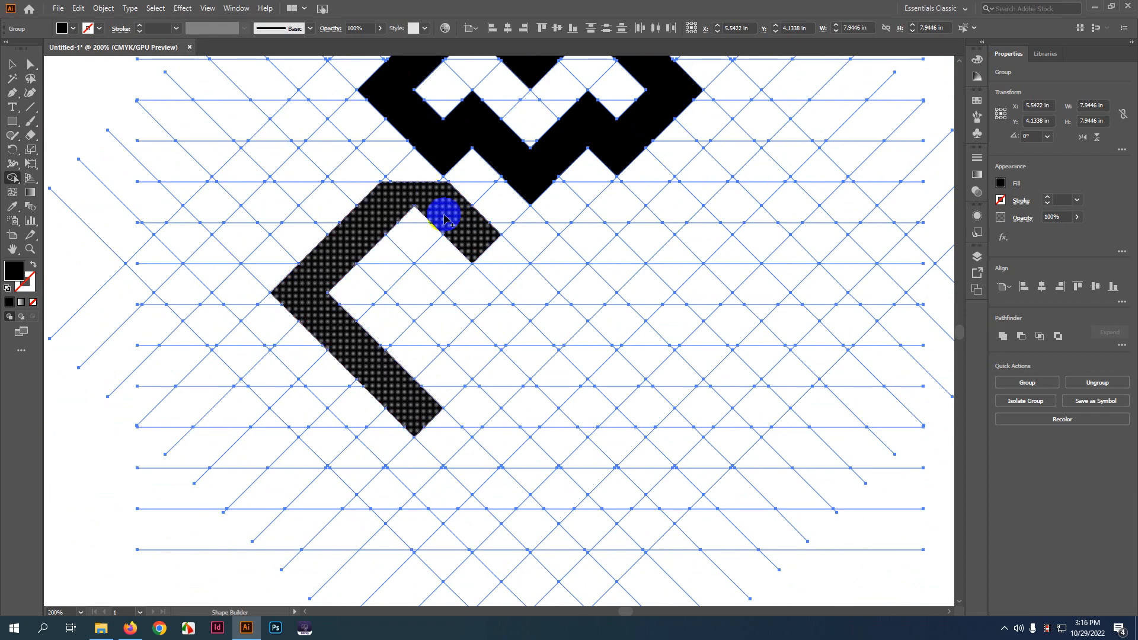
pyautogui.scroll(4, 438, 197)
pyautogui.scroll(-2, 443, 193)
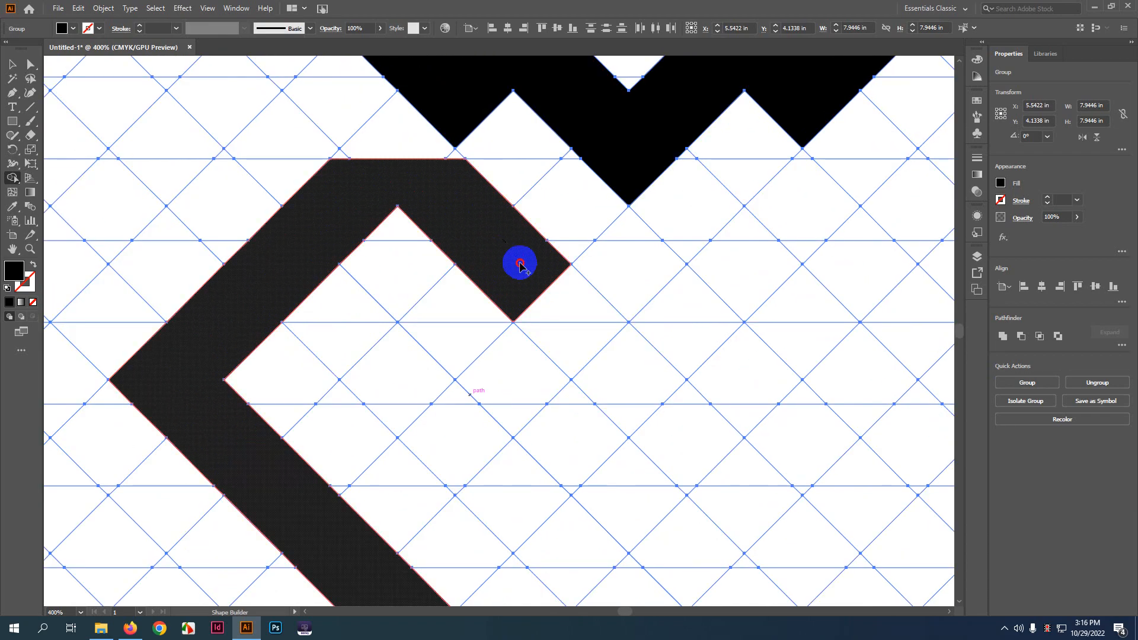
# - Try closing the arms into a diamond ring and filling a small diamond of cells at its center
pyautogui.moveTo(521, 265); pyautogui.dragTo(581, 329)
pyautogui.scroll(-2, 582, 332)
pyautogui.moveTo(492, 252)
pyautogui.mouseDown()
pyautogui.moveTo(557, 305)
pyautogui.moveTo(510, 295)
pyautogui.moveTo(471, 348)
pyautogui.moveTo(418, 386)
pyautogui.moveTo(515, 297)
pyautogui.moveTo(480, 339)
pyautogui.moveTo(446, 334)
pyautogui.moveTo(505, 332)
pyautogui.moveTo(501, 366)
pyautogui.moveTo(483, 377)
pyautogui.moveTo(463, 363)
pyautogui.moveTo(493, 391)
pyautogui.mouseUp()
pyautogui.hotkey('ctrl', 'z')
pyautogui.scroll(4, 487, 339)
pyautogui.scroll(-3, 479, 372)
pyautogui.moveTo(384, 351)
pyautogui.mouseDown()
pyautogui.moveTo(399, 297)
pyautogui.moveTo(389, 287)
pyautogui.moveTo(410, 298)
pyautogui.mouseUp()
# - Undo the diamond ring, its center piece and the diagonal bar so only the M logo remains on the grid
pyautogui.hotkey('ctrl', 'z')
pyautogui.hotkey('ctrl', 'z')
pyautogui.hotkey('ctrl', 'z')
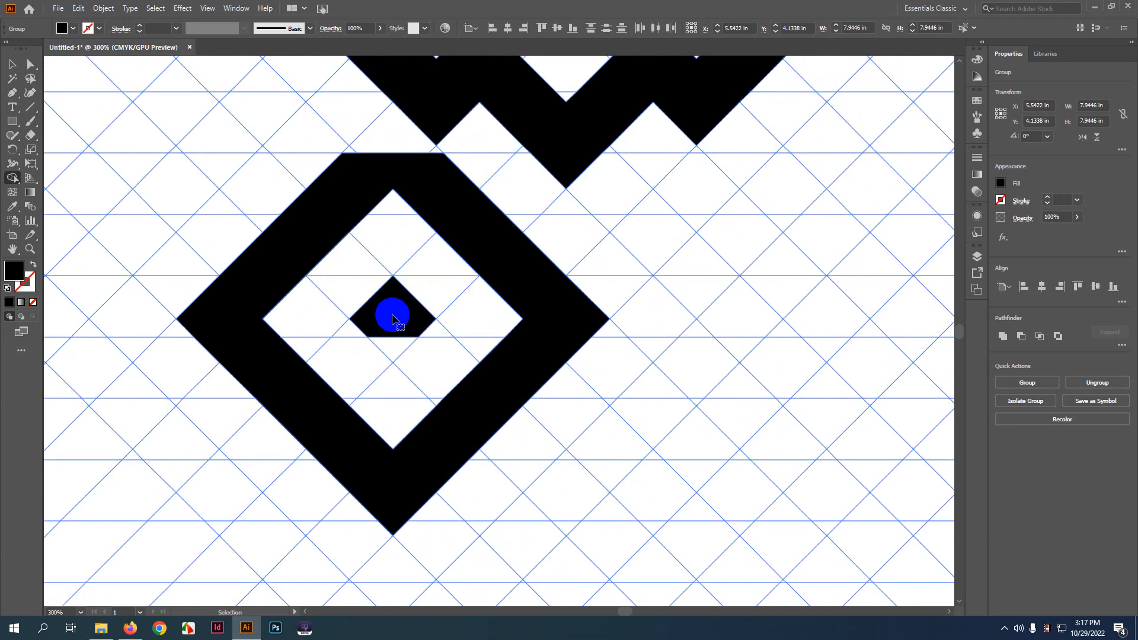
pyautogui.hotkey('ctrl', 'z')
pyautogui.hotkey('ctrl', 'z')
pyautogui.hotkey('ctrl', 'z')
pyautogui.hotkey('ctrl', 'z')
pyautogui.hotkey('ctrl', 'z')
pyautogui.hotkey('ctrl', 'z')
pyautogui.hotkey('ctrl', 'z')
pyautogui.hotkey('ctrl', 'z')
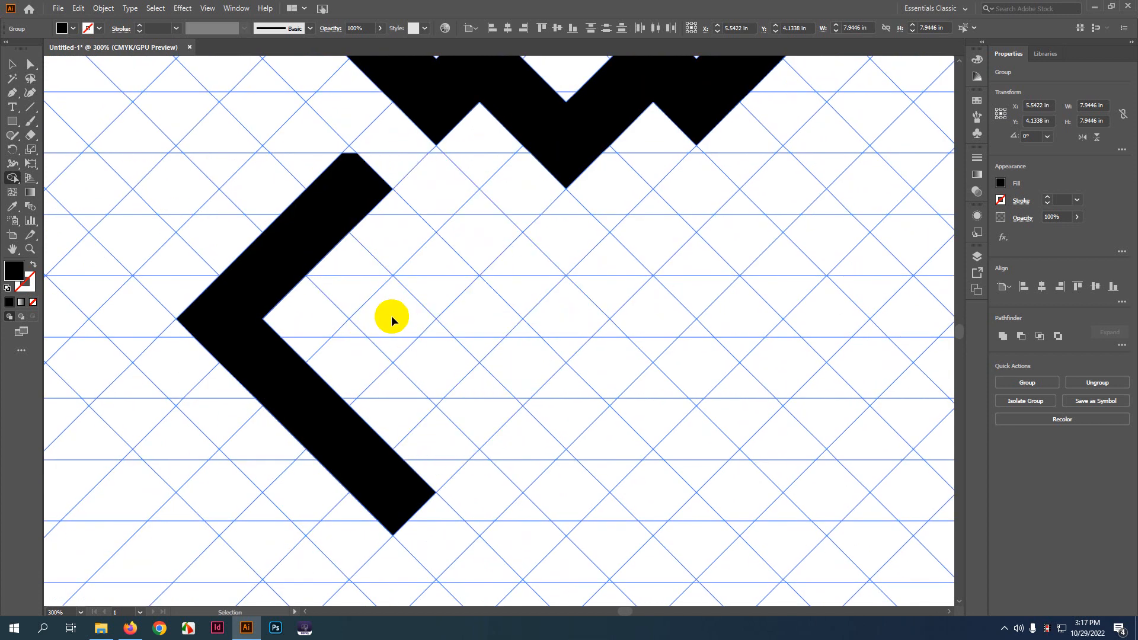
pyautogui.scroll(-4, 391, 316)
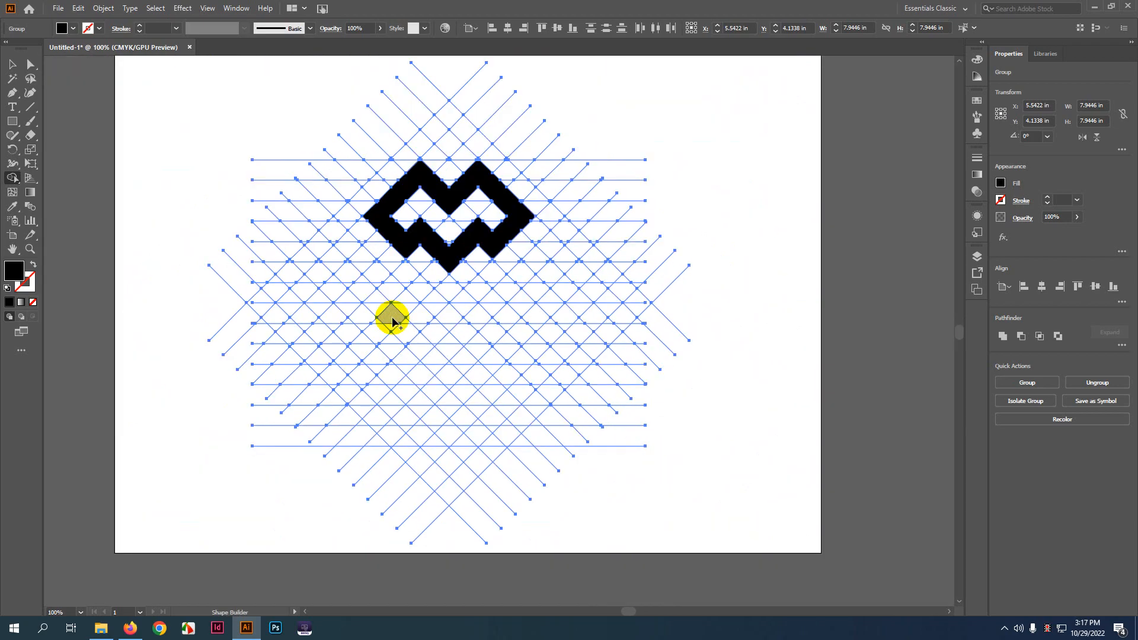
# - Move the M logo onto the empty canvas right of the artboard and clear its used grid
pyautogui.moveTo(452, 348); pyautogui.dragTo(772, 343)
pyautogui.press('v')
pyautogui.scroll(-2, 500, 425)
pyautogui.click(577, 549)
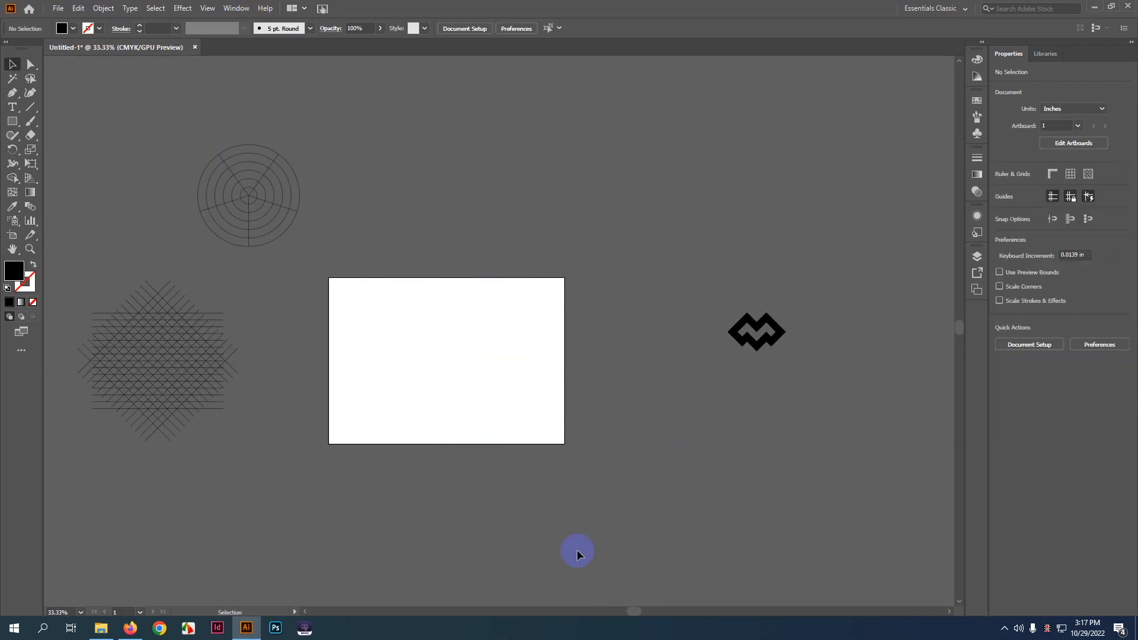
# - Place a copy of the spare line grid on the artboard and set its stroke weight to 0.25 pt
pyautogui.moveTo(83, 289); pyautogui.dragTo(208, 443)
pyautogui.moveTo(168, 358); pyautogui.dragTo(456, 360)
pyautogui.scroll(3, 456, 360)
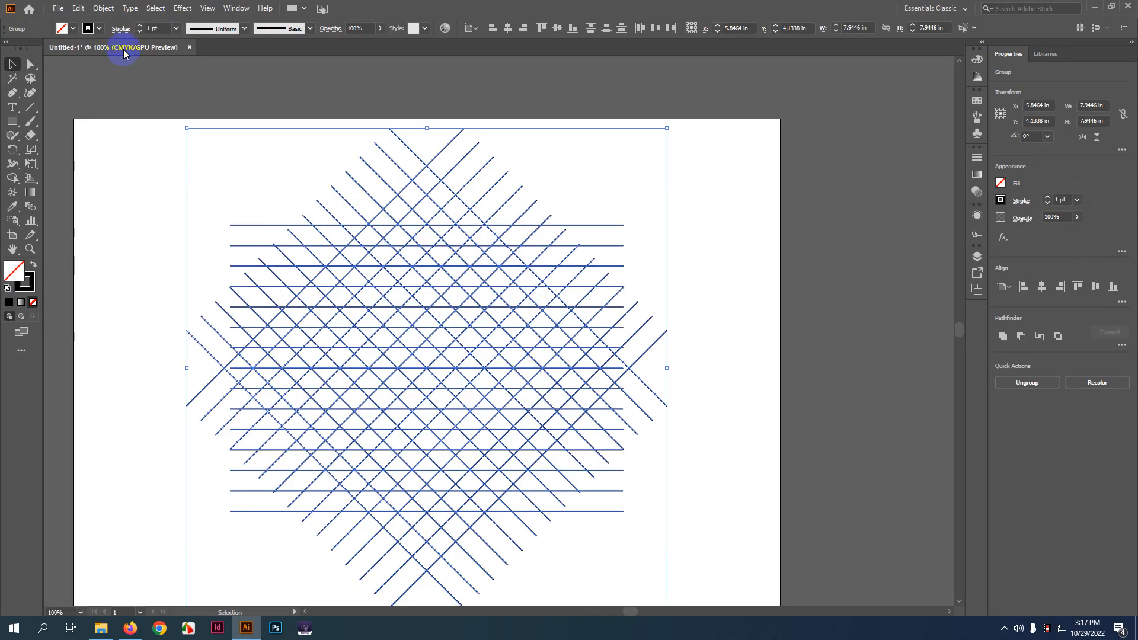
pyautogui.click(175, 30)
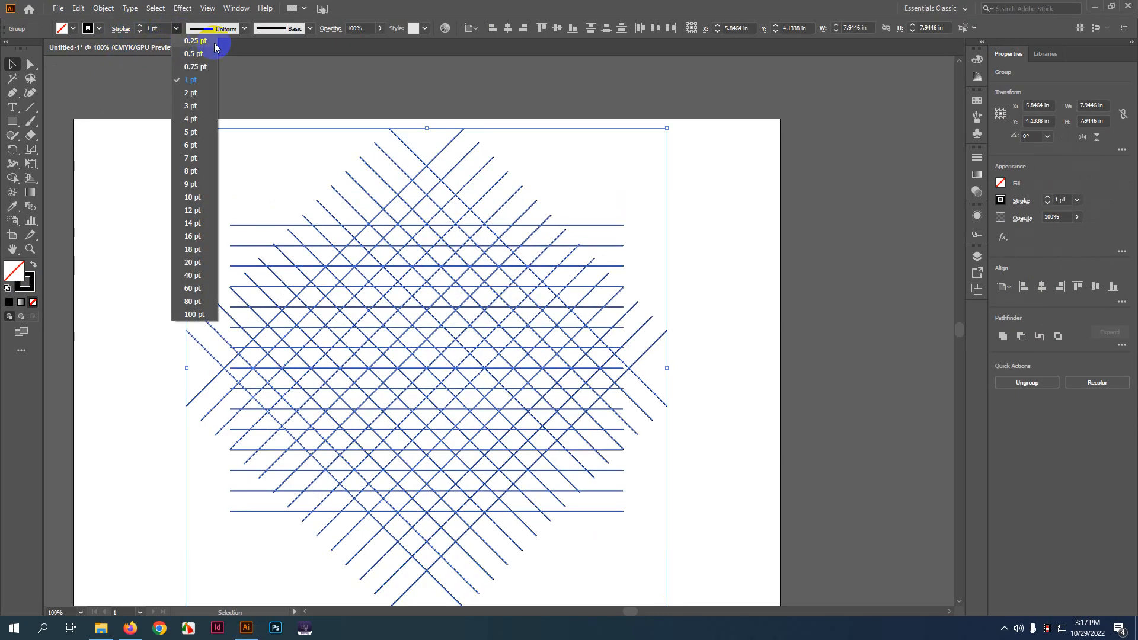
pyautogui.click(195, 41)
# - Merge cells in the grid's upper left into a rising diagonal bar with Shape Builder, using black fill and no stroke
pyautogui.click(12, 178)
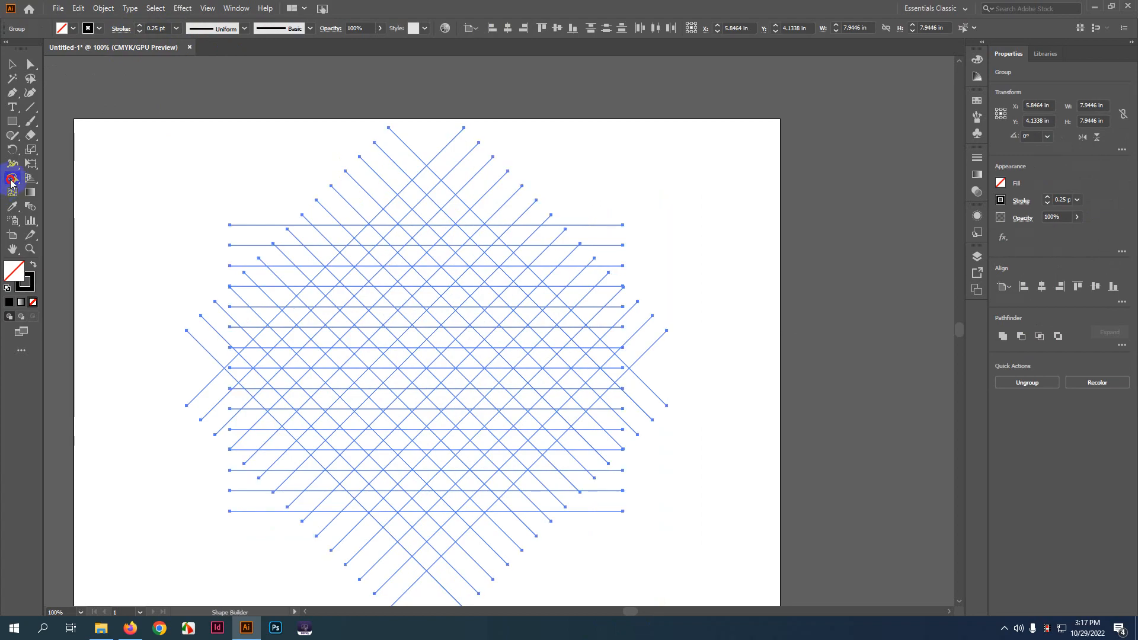
pyautogui.scroll(1, 454, 332)
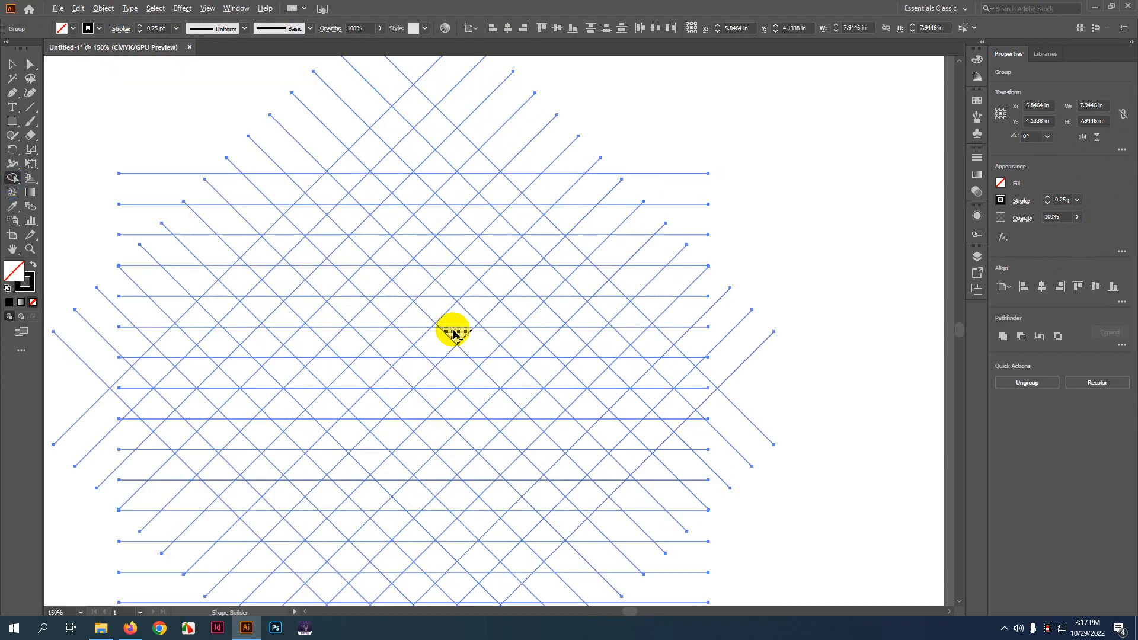
pyautogui.scroll(-1, 441, 302)
pyautogui.scroll(-3, 367, 262)
pyautogui.scroll(2, 367, 262)
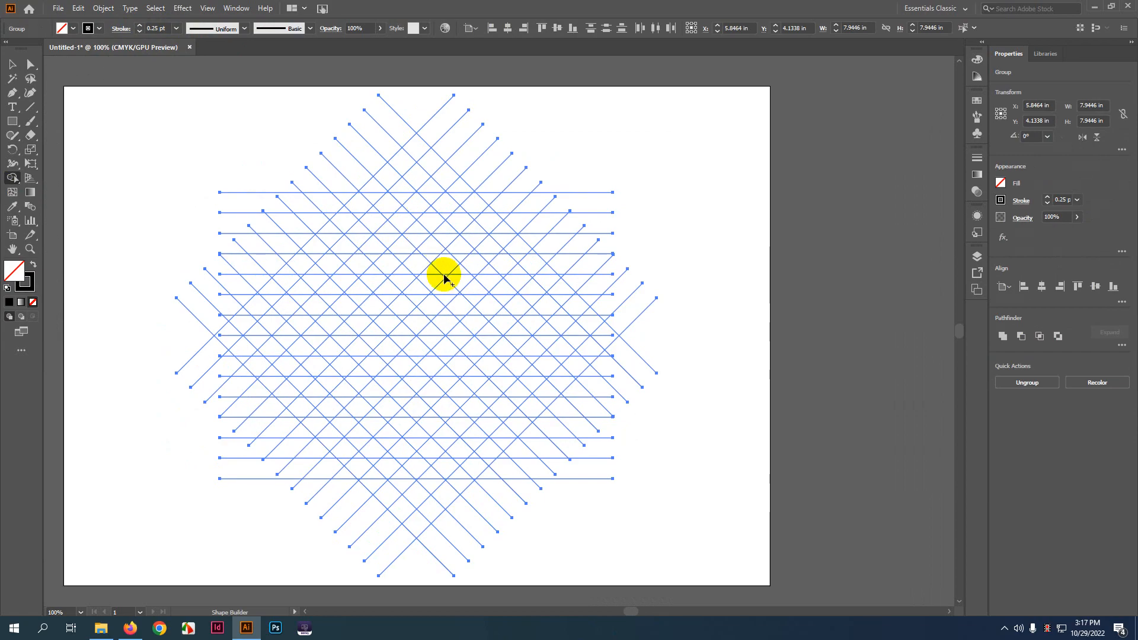
pyautogui.moveTo(385, 234); pyautogui.dragTo(383, 244)
pyautogui.scroll(1, 383, 244)
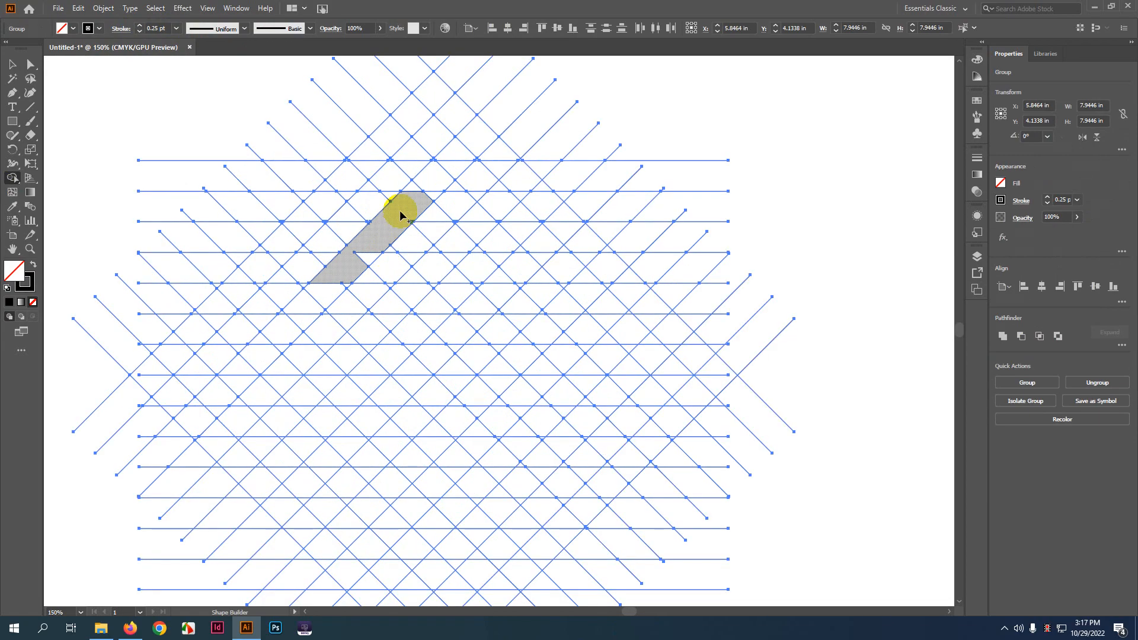
pyautogui.click(33, 265)
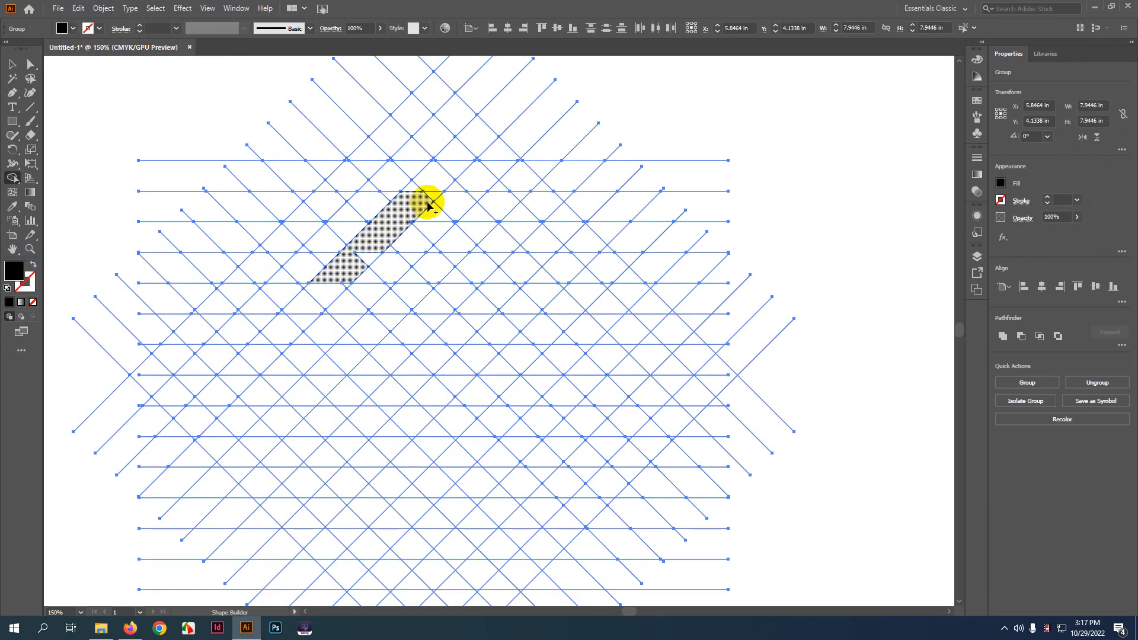
pyautogui.scroll(1, 364, 270)
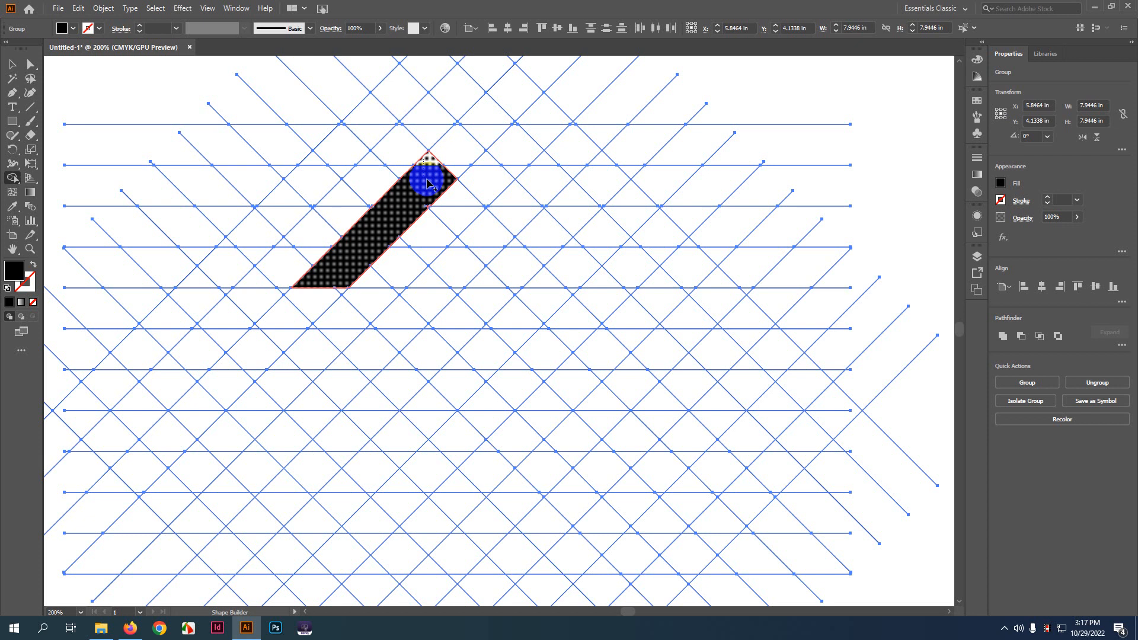
pyautogui.scroll(3, 428, 183)
pyautogui.scroll(-4, 414, 218)
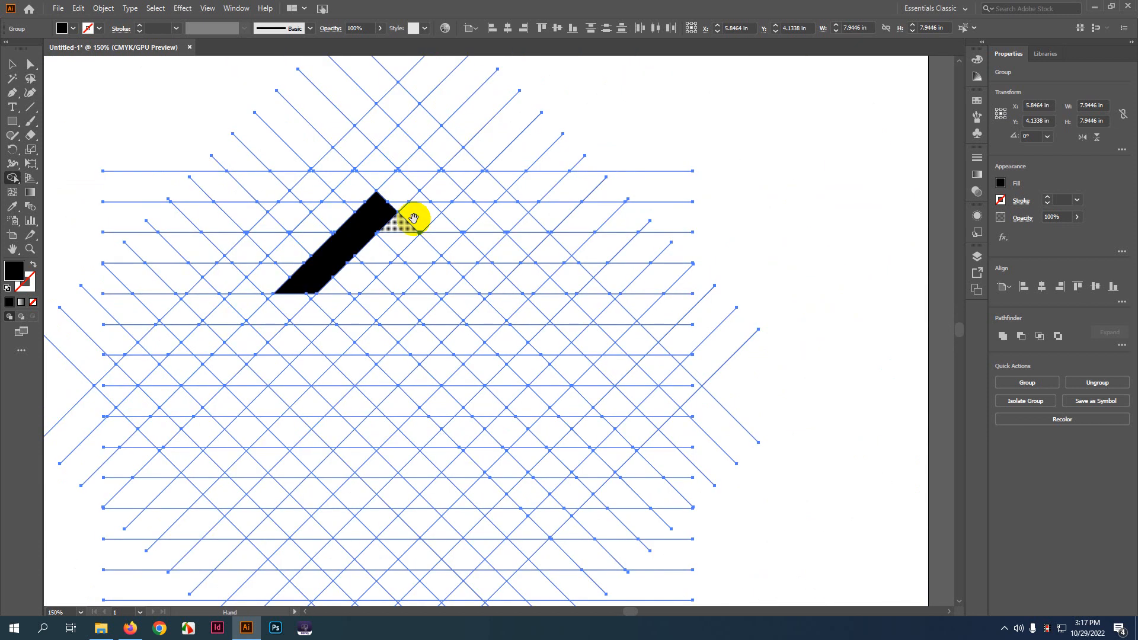
# - Merge a mirrored bar of cells descending from the first bar's upper end to form a pointed roof shape
pyautogui.moveTo(414, 219); pyautogui.dragTo(397, 245)
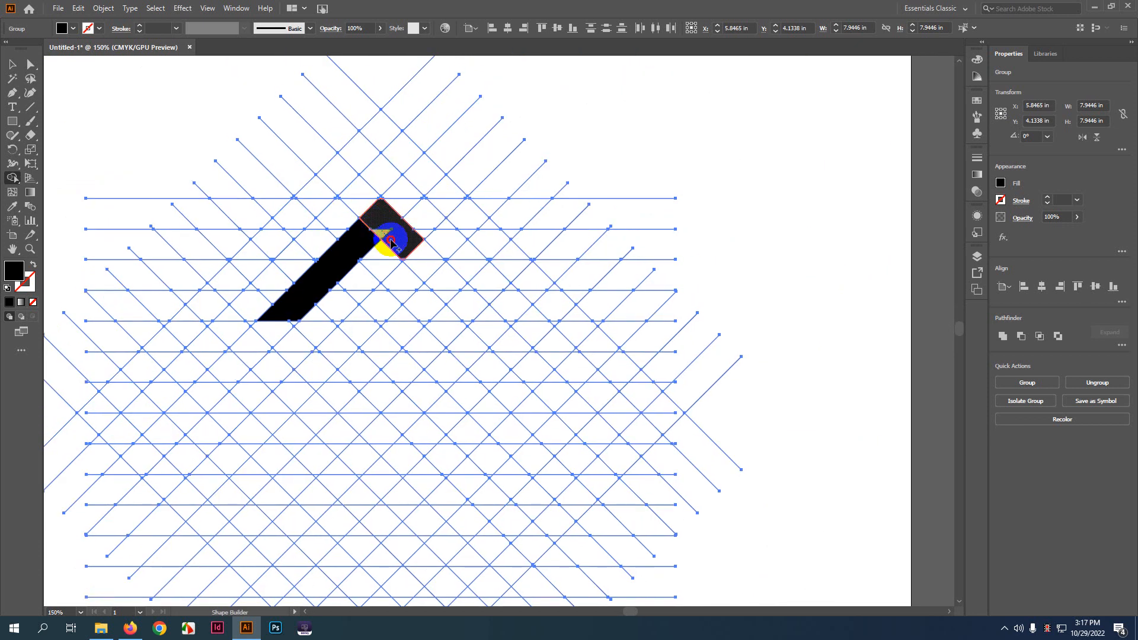
pyautogui.moveTo(414, 239)
pyautogui.mouseDown()
pyautogui.moveTo(471, 306)
pyautogui.moveTo(449, 273)
pyautogui.moveTo(474, 300)
pyautogui.mouseUp()
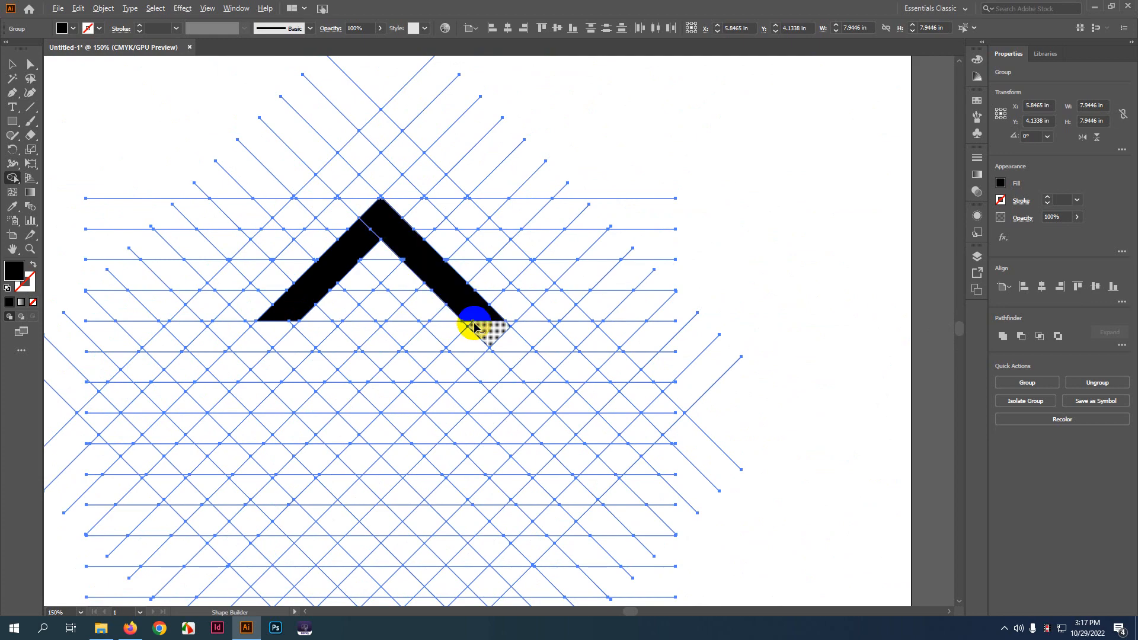
pyautogui.scroll(3, 473, 300)
pyautogui.scroll(-3, 463, 296)
# - Extend both ends of the roof shape with mirrored legs slanting inward, including their pointed tips
pyautogui.moveTo(376, 216)
pyautogui.mouseDown()
pyautogui.moveTo(352, 273)
pyautogui.moveTo(381, 211)
pyautogui.moveTo(325, 265)
pyautogui.moveTo(305, 308)
pyautogui.moveTo(310, 280)
pyautogui.moveTo(369, 332)
pyautogui.moveTo(312, 283)
pyautogui.mouseUp()
pyautogui.scroll(3, 304, 309)
pyautogui.scroll(-2, 304, 310)
pyautogui.scroll(3, 314, 308)
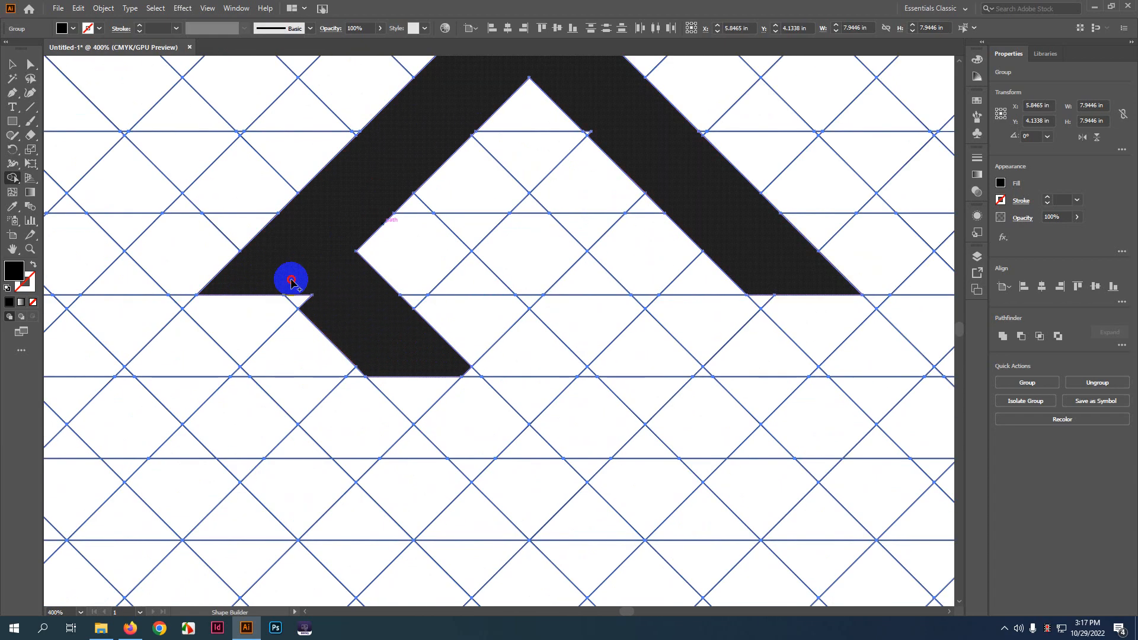
pyautogui.scroll(-1, 394, 338)
pyautogui.moveTo(651, 309)
pyautogui.mouseDown()
pyautogui.moveTo(596, 360)
pyautogui.moveTo(621, 318)
pyautogui.moveTo(583, 373)
pyautogui.mouseUp()
pyautogui.click(409, 374)
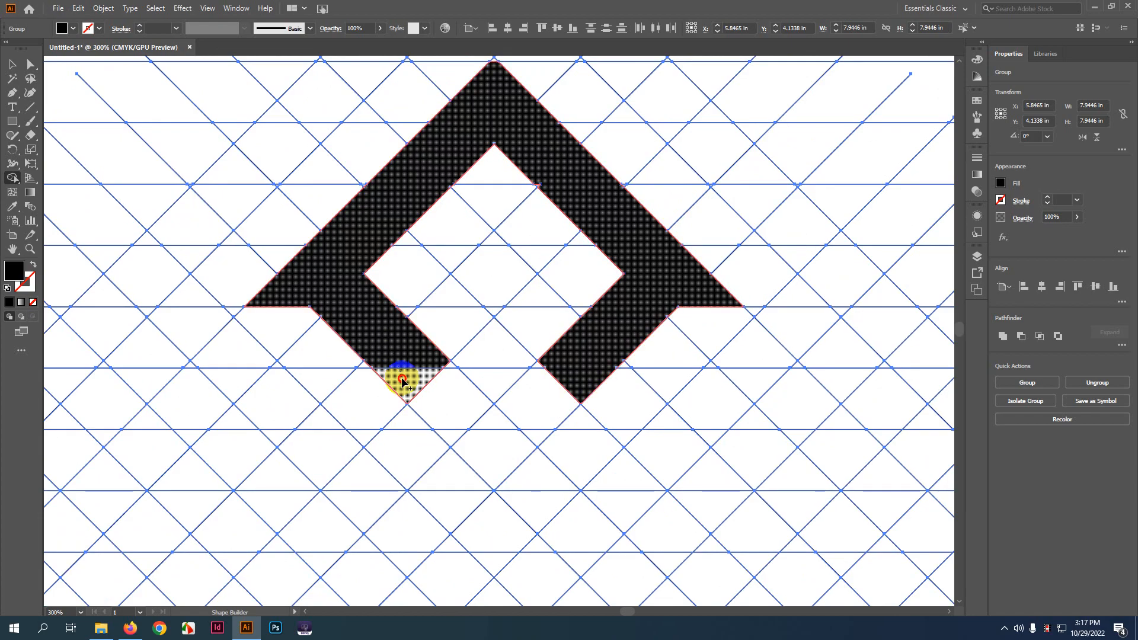
pyautogui.scroll(-1, 452, 407)
# - Bend both inner legs outward with mirrored diagonal bars of merged cells beneath the narrow waist
pyautogui.moveTo(498, 321); pyautogui.dragTo(548, 377)
pyautogui.scroll(2, 537, 348)
pyautogui.moveTo(492, 272)
pyautogui.mouseDown()
pyautogui.moveTo(559, 384)
pyautogui.moveTo(642, 357)
pyautogui.mouseUp()
pyautogui.scroll(-1, 565, 386)
pyautogui.moveTo(363, 299)
pyautogui.mouseDown()
pyautogui.moveTo(349, 318)
pyautogui.moveTo(315, 351)
pyautogui.moveTo(367, 295)
pyautogui.moveTo(340, 343)
pyautogui.moveTo(363, 299)
pyautogui.mouseUp()
pyautogui.scroll(-1, 356, 314)
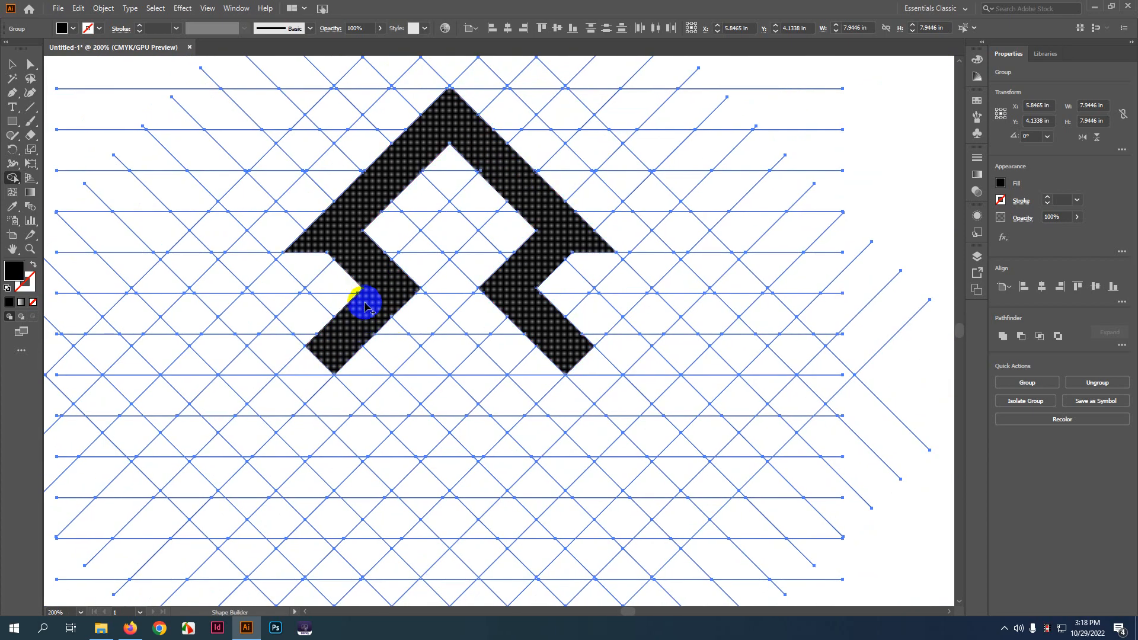
# - Close the lower legs into a downward point with merged bars, absorbing the leftover slivers at the tip
pyautogui.moveTo(343, 348)
pyautogui.mouseDown()
pyautogui.moveTo(423, 428)
pyautogui.moveTo(386, 403)
pyautogui.moveTo(401, 426)
pyautogui.mouseUp()
pyautogui.moveTo(554, 358); pyautogui.dragTo(495, 437)
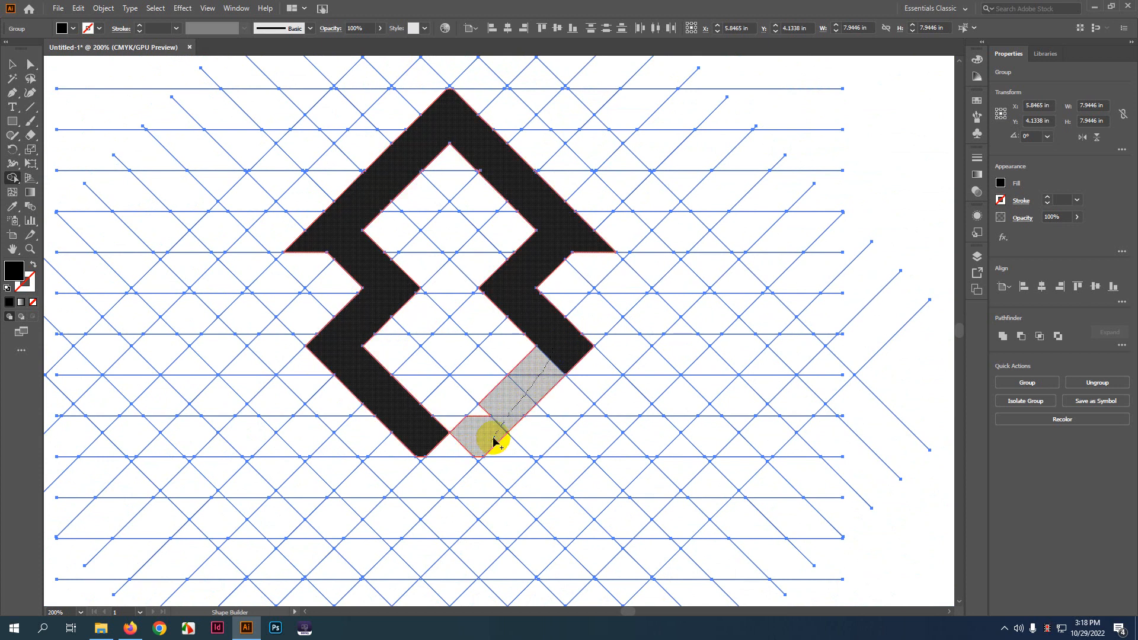
pyautogui.moveTo(546, 350); pyautogui.dragTo(459, 452)
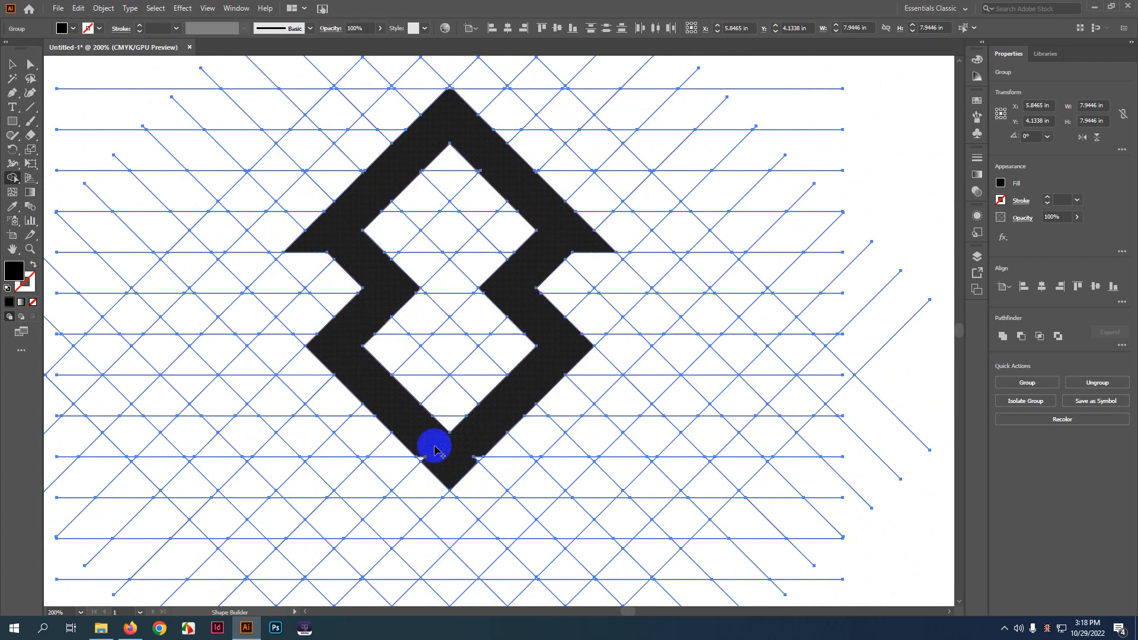
pyautogui.scroll(4, 450, 460)
pyautogui.moveTo(371, 466)
pyautogui.mouseDown()
pyautogui.moveTo(476, 481)
pyautogui.moveTo(599, 422)
pyautogui.moveTo(560, 461)
pyautogui.mouseUp()
pyautogui.scroll(-5, 478, 427)
# - Move the stacked-diamond emblem together with its horizontal grid lines off the artboard
pyautogui.press('v')
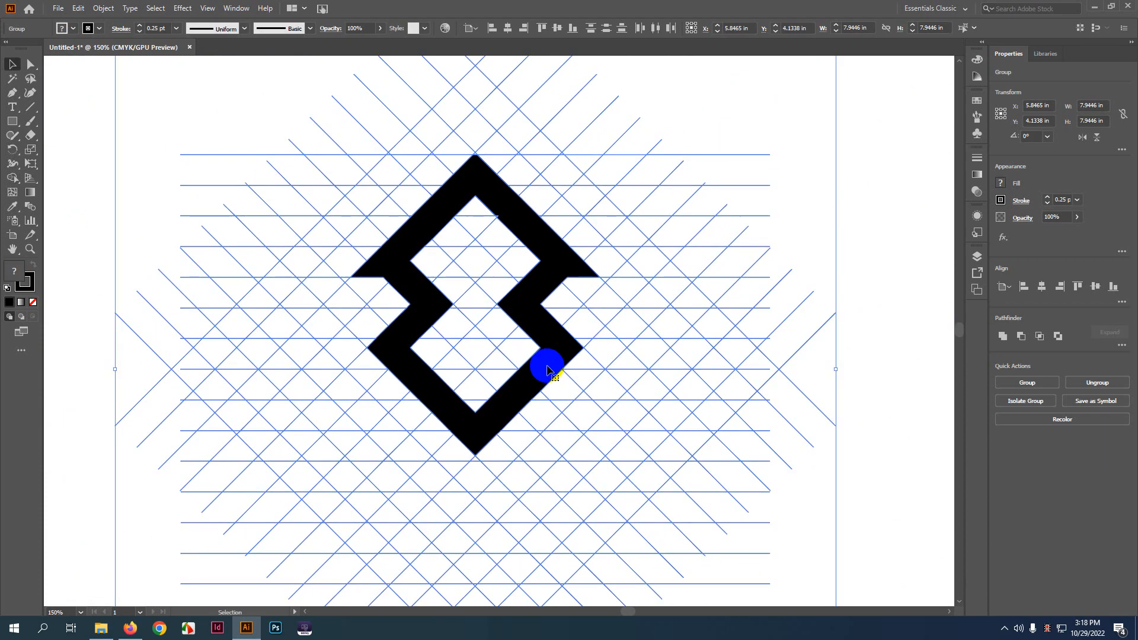
pyautogui.scroll(-3, 546, 366)
pyautogui.click(752, 313)
pyautogui.moveTo(766, 308); pyautogui.dragTo(711, 258)
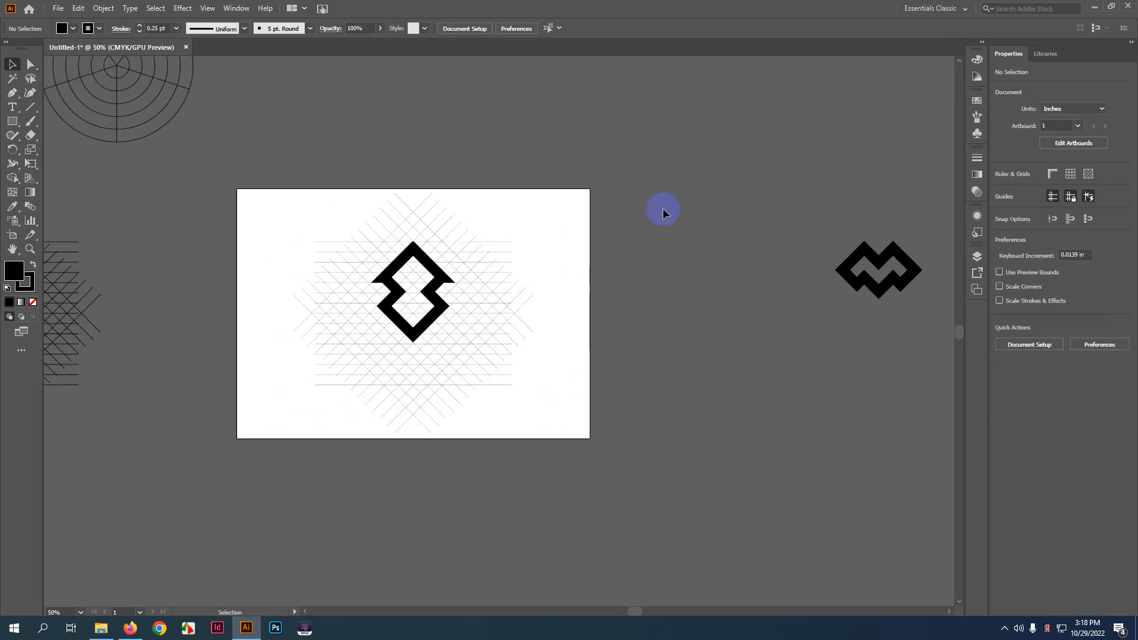
pyautogui.scroll(2, 373, 273)
pyautogui.click(431, 266)
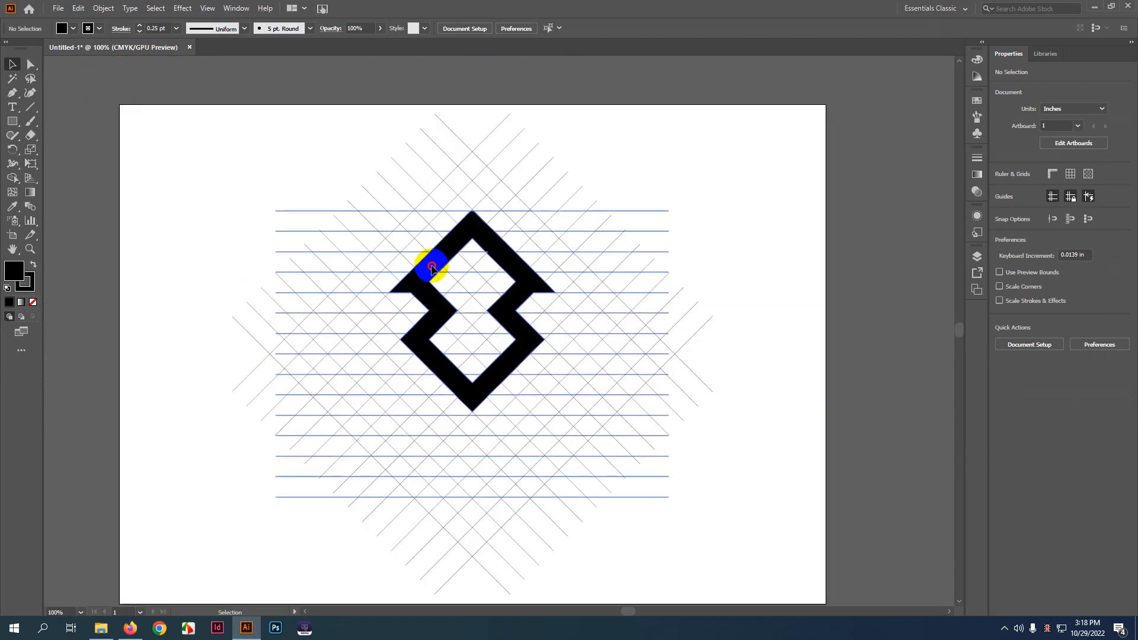
pyautogui.scroll(-2, 420, 265)
pyautogui.moveTo(410, 259); pyautogui.dragTo(532, 265)
# - Ungroup the emblem from its horizontal lines and place it below the M shape
pyautogui.rightClick(571, 286)
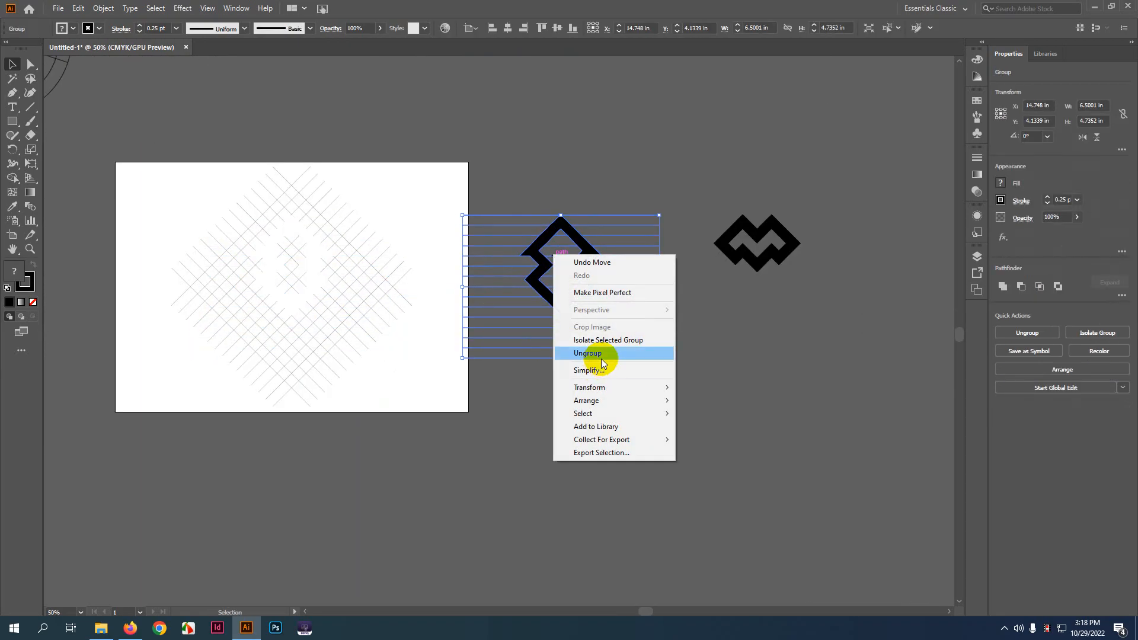
pyautogui.click(601, 358)
pyautogui.click(575, 488)
pyautogui.moveTo(589, 278); pyautogui.dragTo(803, 468)
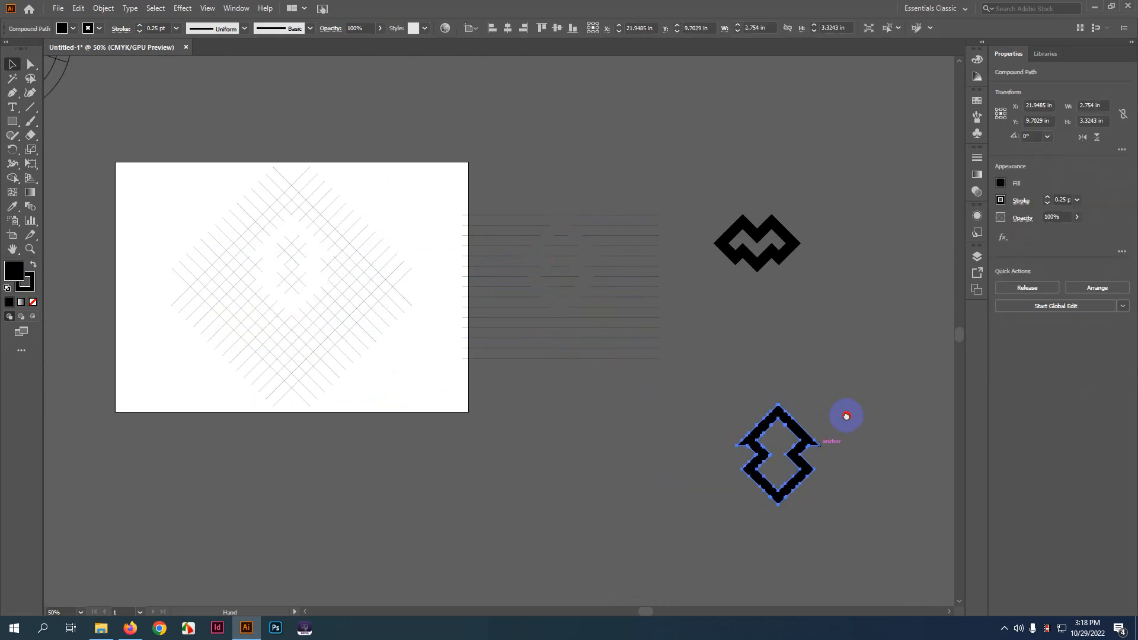
pyautogui.hscroll(1, 409, 126)
# - Delete the leftover horizontal lines and the remaining diagonal grid lines on the artboard
pyautogui.moveTo(581, 453); pyautogui.dragTo(605, 484)
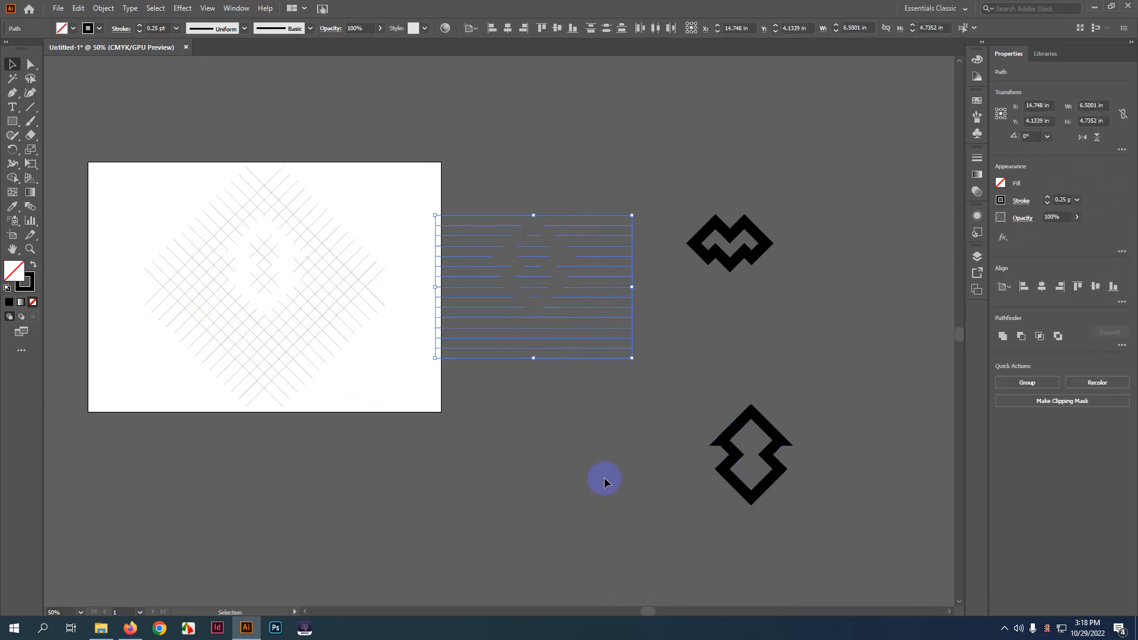
pyautogui.press('Delete')
pyautogui.moveTo(167, 117); pyautogui.dragTo(442, 465)
pyautogui.press('Delete')
# - Ungroup the M shape, move it clear of its diagonal grid lines, and delete those lines
pyautogui.rightClick(720, 229)
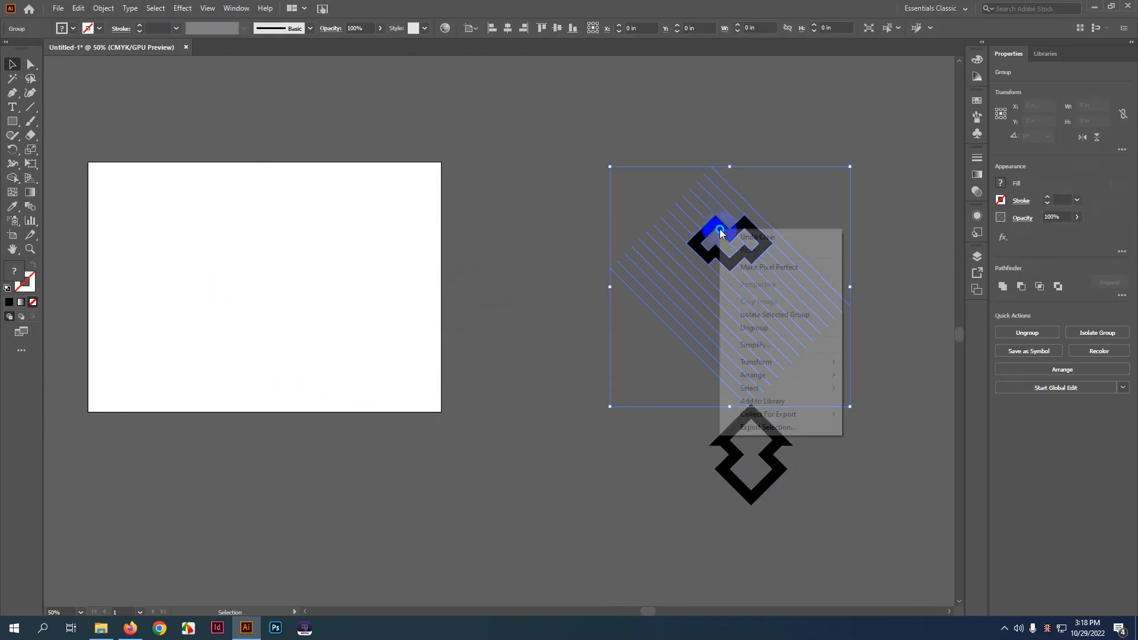
pyautogui.click(749, 331)
pyautogui.click(656, 403)
pyautogui.moveTo(699, 238); pyautogui.dragTo(439, 468)
pyautogui.moveTo(568, 101); pyautogui.dragTo(876, 368)
pyautogui.press('Delete')
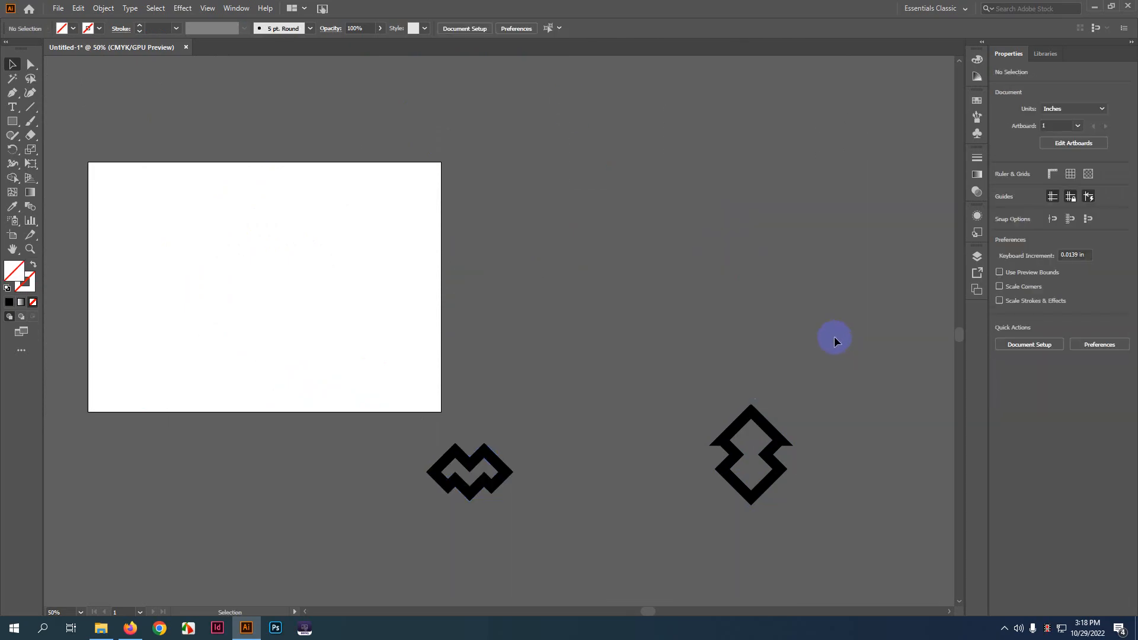
# - Place the stacked-diamond emblem and the M shape side by side in the upper part of the artboard
pyautogui.scroll(-1, 682, 439)
pyautogui.moveTo(754, 387); pyautogui.dragTo(164, 166)
pyautogui.moveTo(427, 432)
pyautogui.mouseDown()
pyautogui.moveTo(272, 234)
pyautogui.moveTo(254, 186)
pyautogui.moveTo(242, 191)
pyautogui.mouseUp()
pyautogui.moveTo(257, 250); pyautogui.dragTo(420, 266)
pyautogui.click(537, 300)
pyautogui.scroll(1, 338, 275)
pyautogui.moveTo(338, 275); pyautogui.dragTo(394, 310)
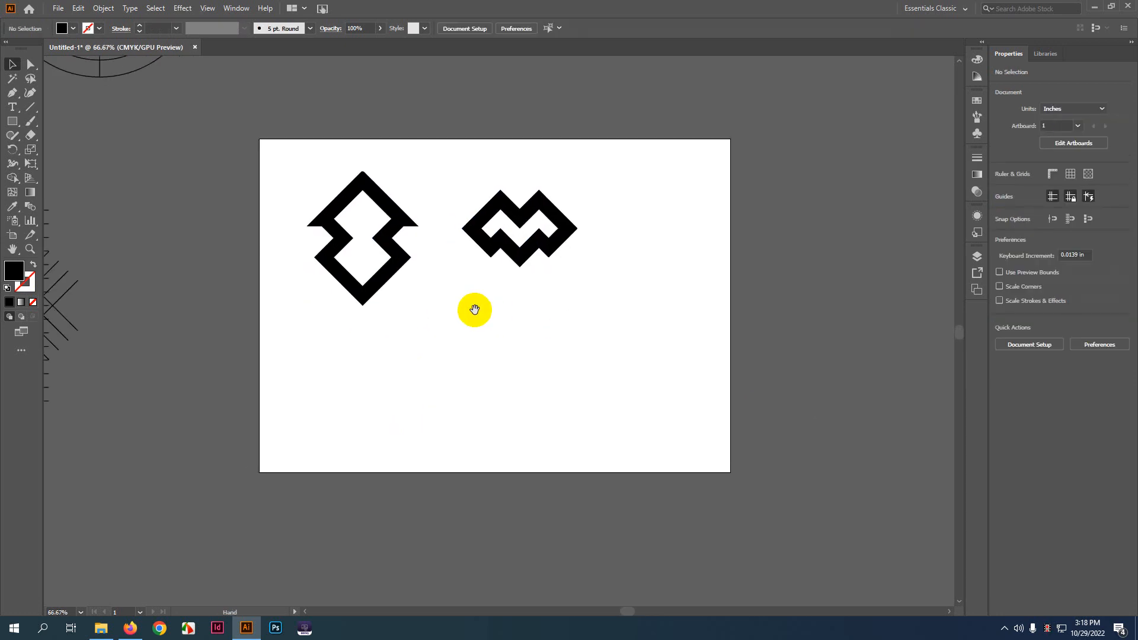
# - Examine the stacked-diamond emblem closely for irregularities along the inner edge of its upper diamond
pyautogui.moveTo(288, 121); pyautogui.dragTo(424, 388)
pyautogui.click(567, 331)
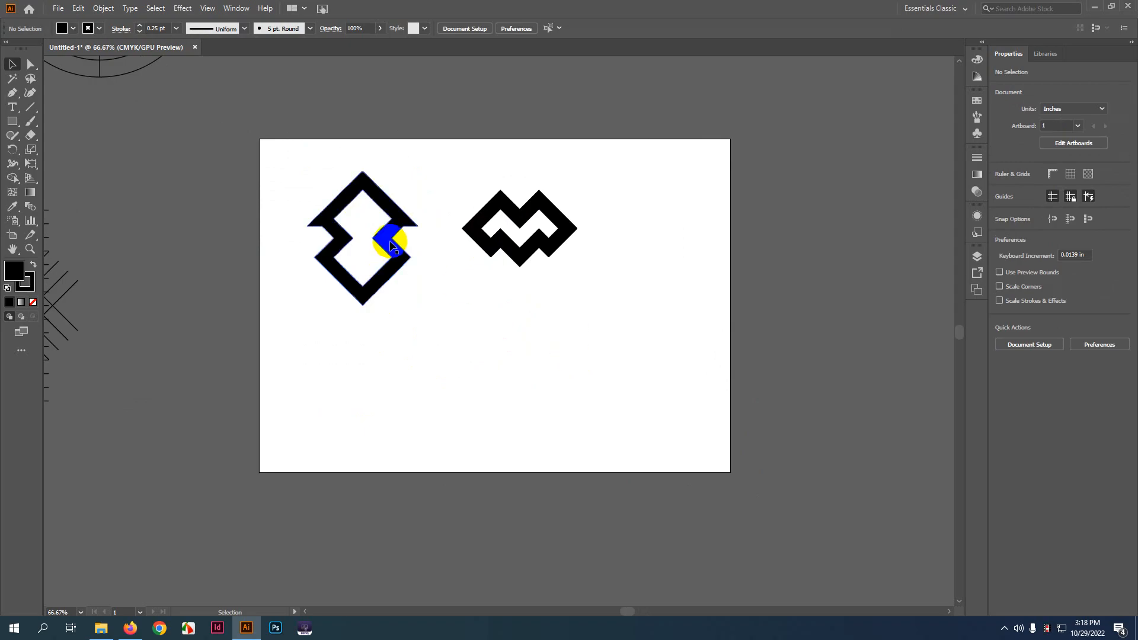
pyautogui.scroll(3, 368, 221)
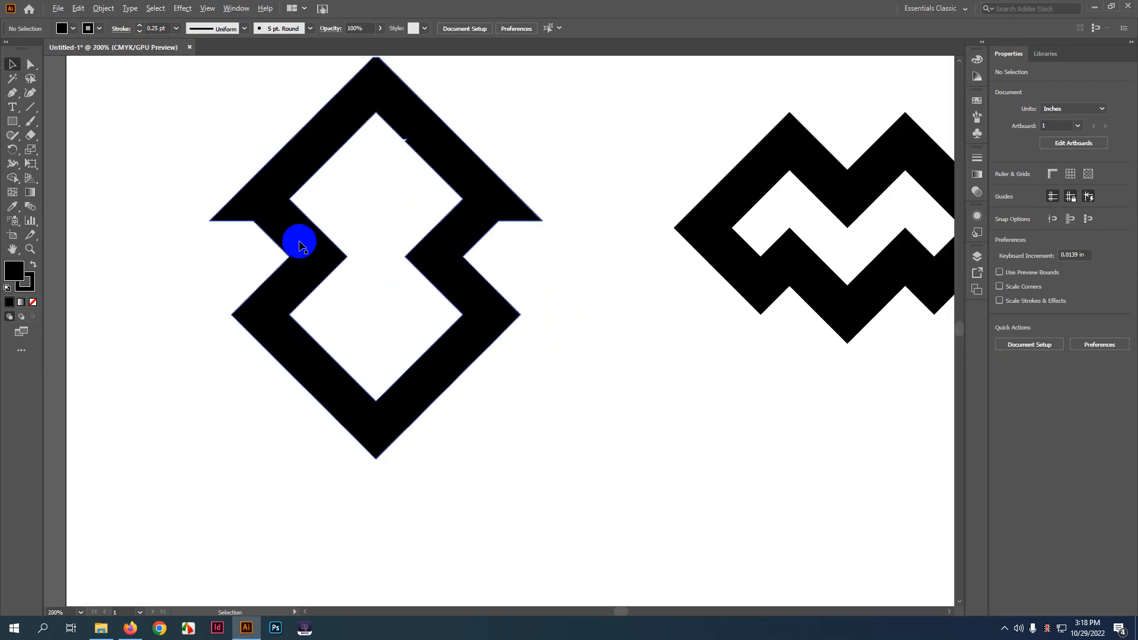
pyautogui.scroll(1, 299, 242)
pyautogui.moveTo(371, 235); pyautogui.dragTo(447, 303)
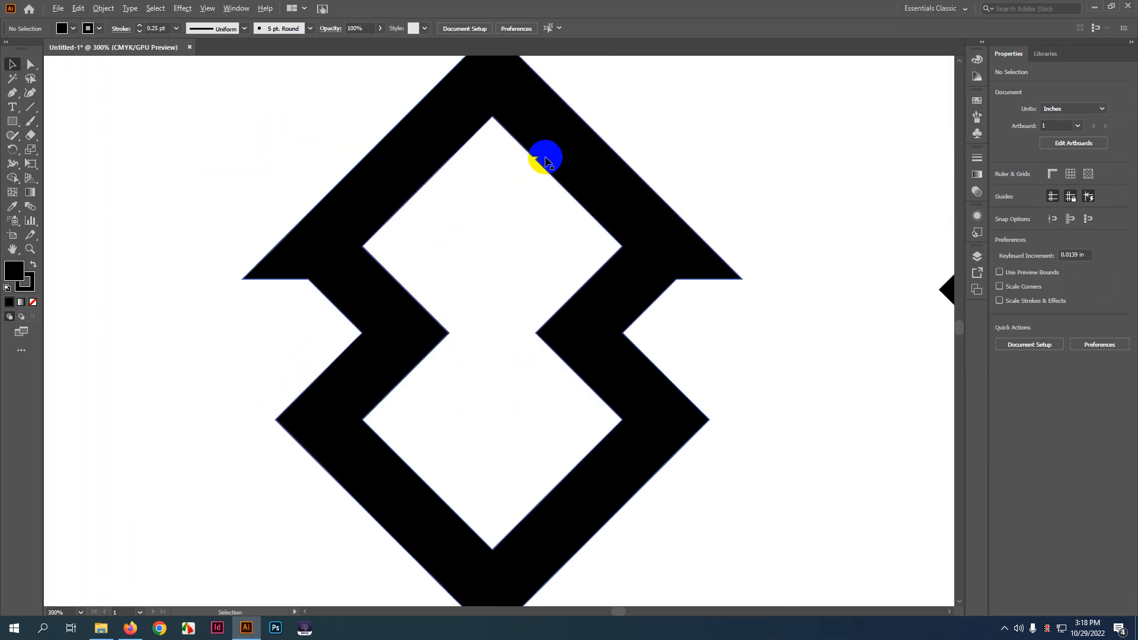
pyautogui.click(545, 159)
pyautogui.scroll(5, 541, 158)
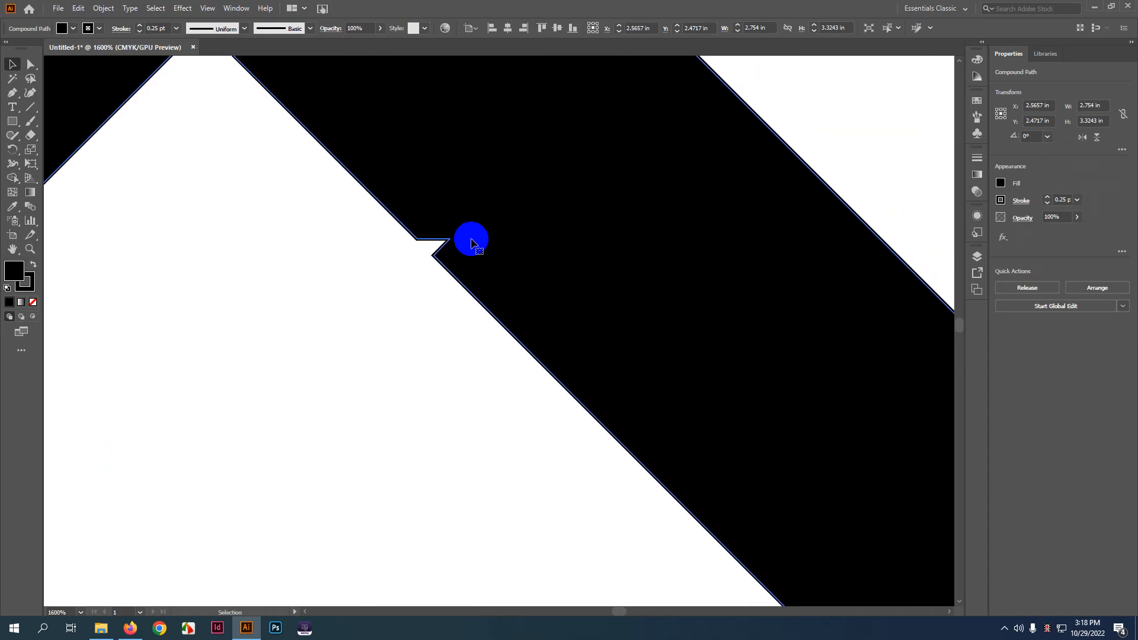
pyautogui.click(31, 107)
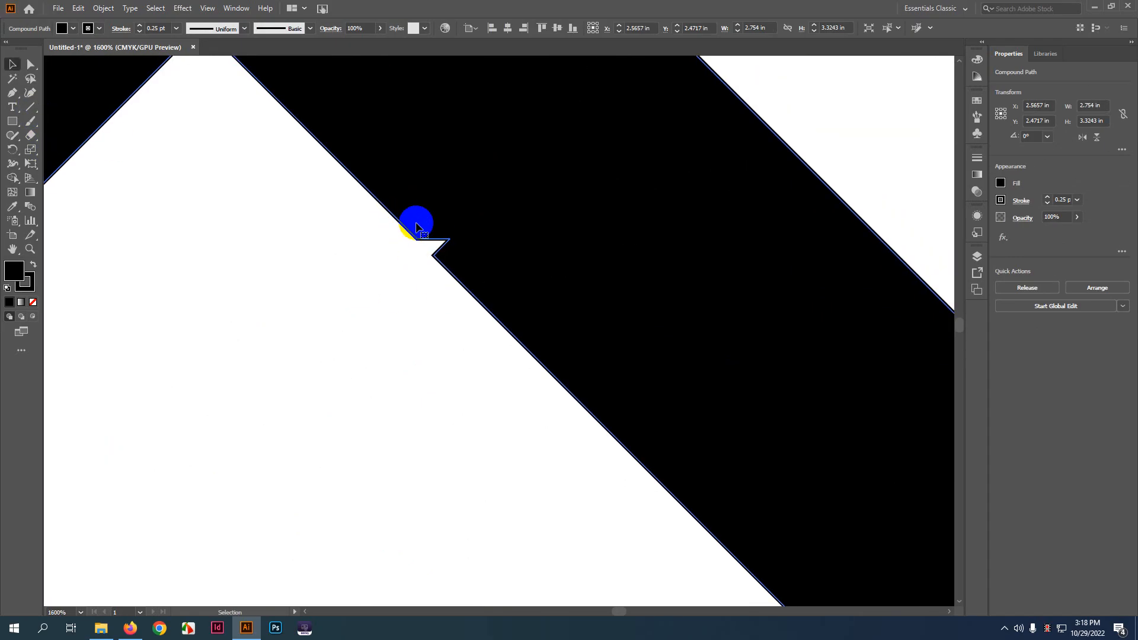
pyautogui.scroll(-8, 447, 278)
# - Remove the stroke from the stacked-diamond emblem, keeping its black fill
pyautogui.hotkey('ctrl', 'a')
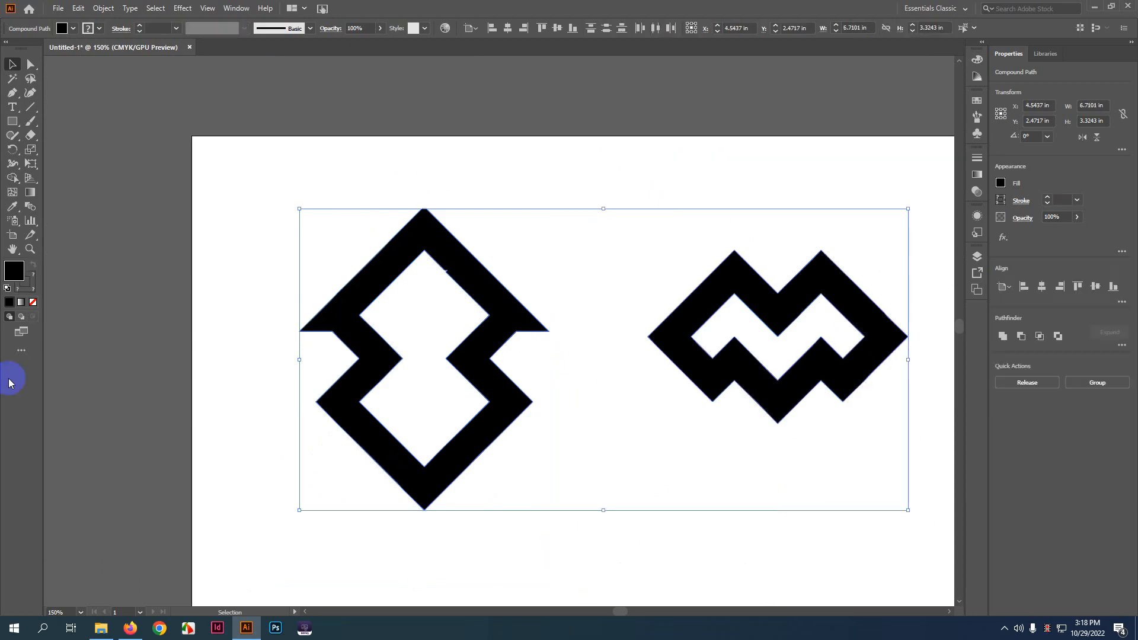
pyautogui.moveTo(249, 194); pyautogui.dragTo(437, 499)
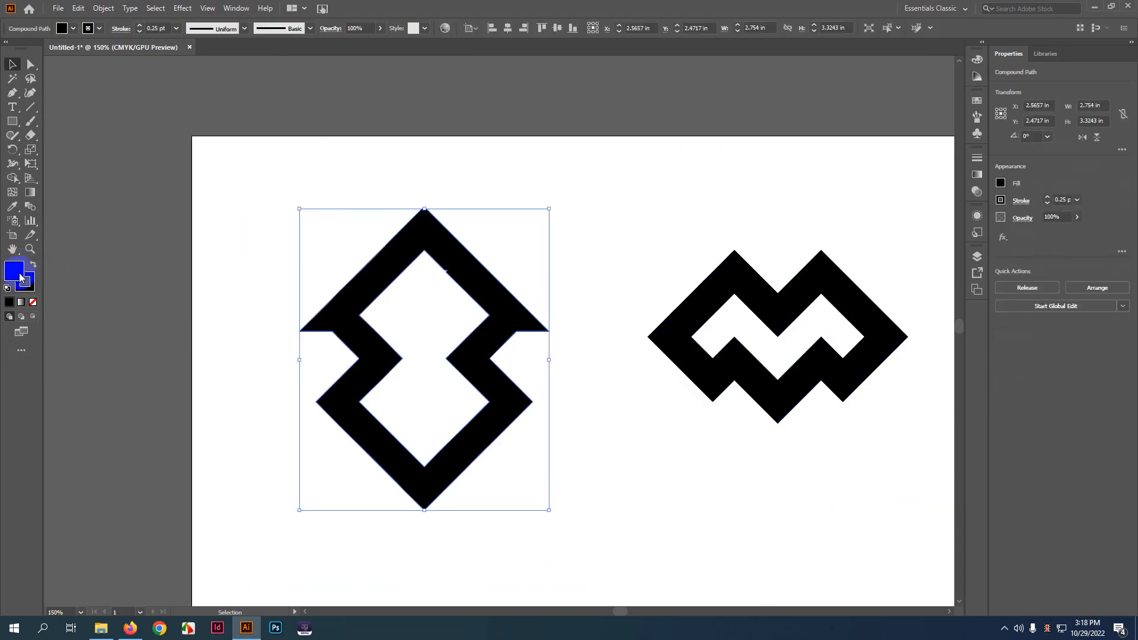
pyautogui.click(29, 285)
pyautogui.click(34, 302)
pyautogui.click(14, 270)
pyautogui.click(514, 209)
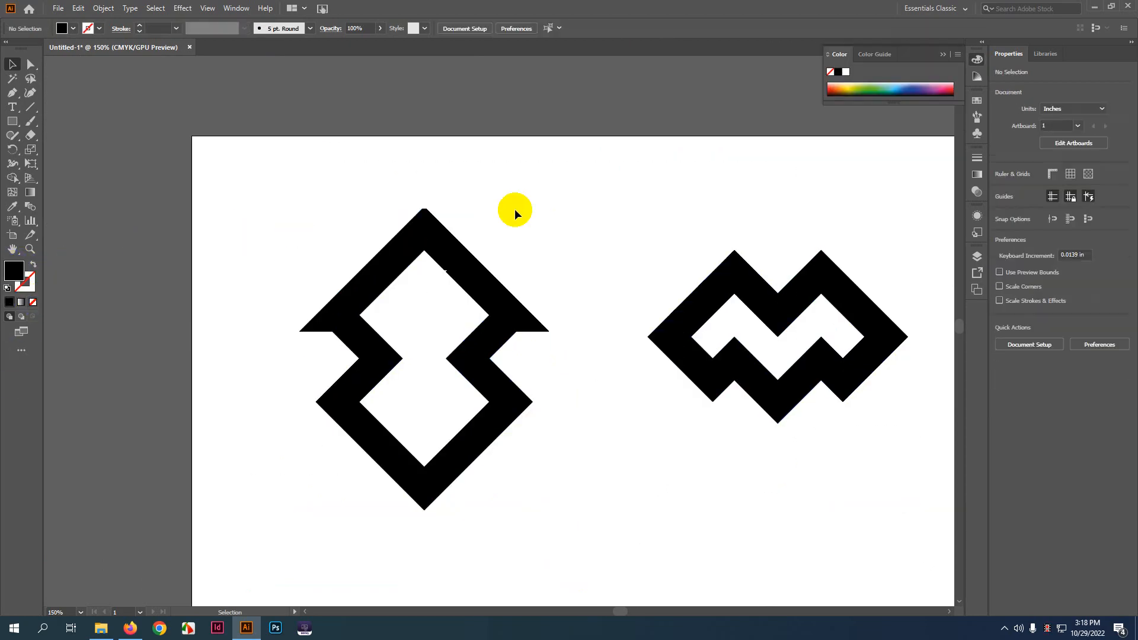
# - Try to straighten the notch on the upper diamond's inner edge by editing its anchor points
pyautogui.scroll(4, 511, 237)
pyautogui.moveTo(292, 324)
pyautogui.mouseDown()
pyautogui.moveTo(456, 252)
pyautogui.moveTo(433, 277)
pyautogui.mouseUp()
pyautogui.scroll(4, 410, 262)
pyautogui.click(417, 252)
pyautogui.press('a')
pyautogui.click(468, 263)
pyautogui.hotkey('ctrl', 'z')
pyautogui.click(441, 291)
pyautogui.click(419, 297)
pyautogui.scroll(4, 446, 277)
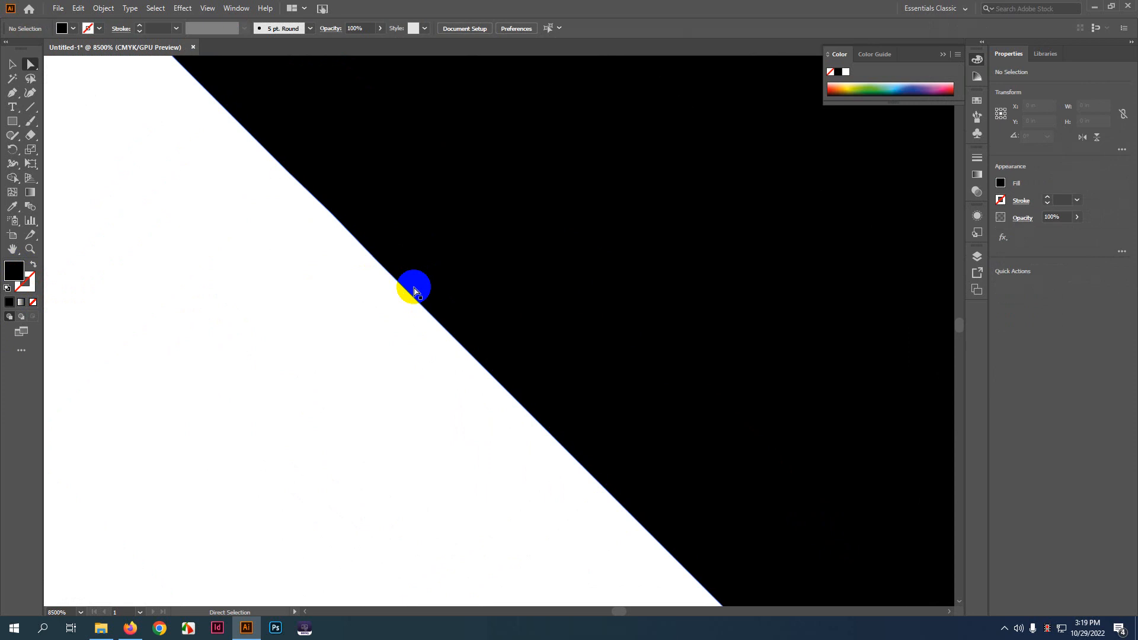
# - Undo the anchor point edit on the upper diamond's inner edge
pyautogui.scroll(-6, 391, 303)
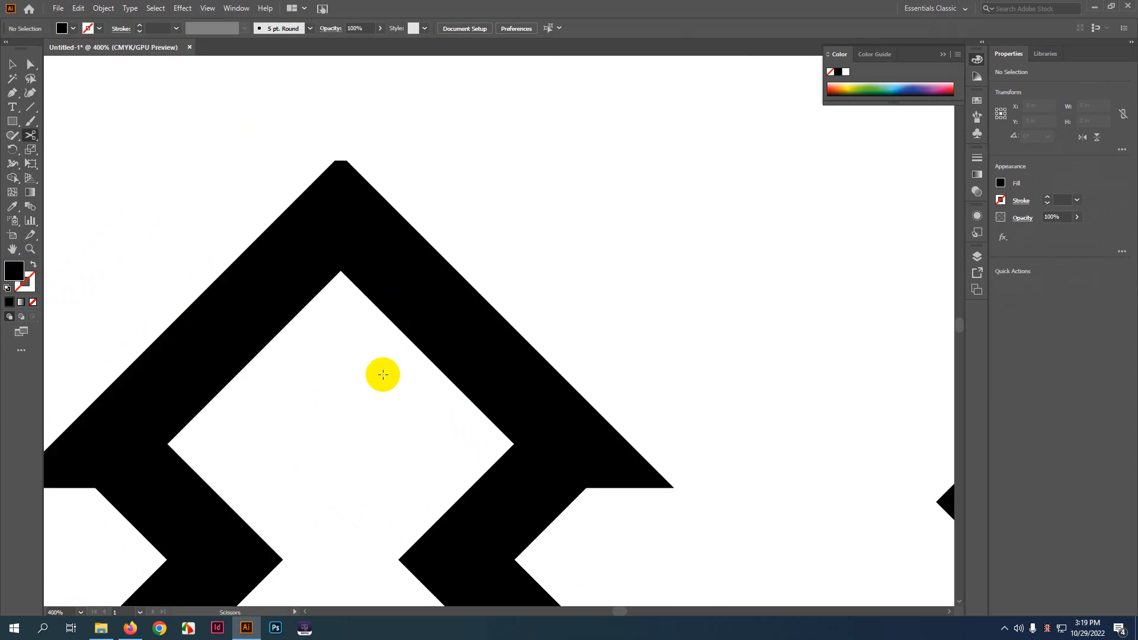
pyautogui.scroll(-3, 383, 375)
pyautogui.press('v')
pyautogui.scroll(4, 457, 347)
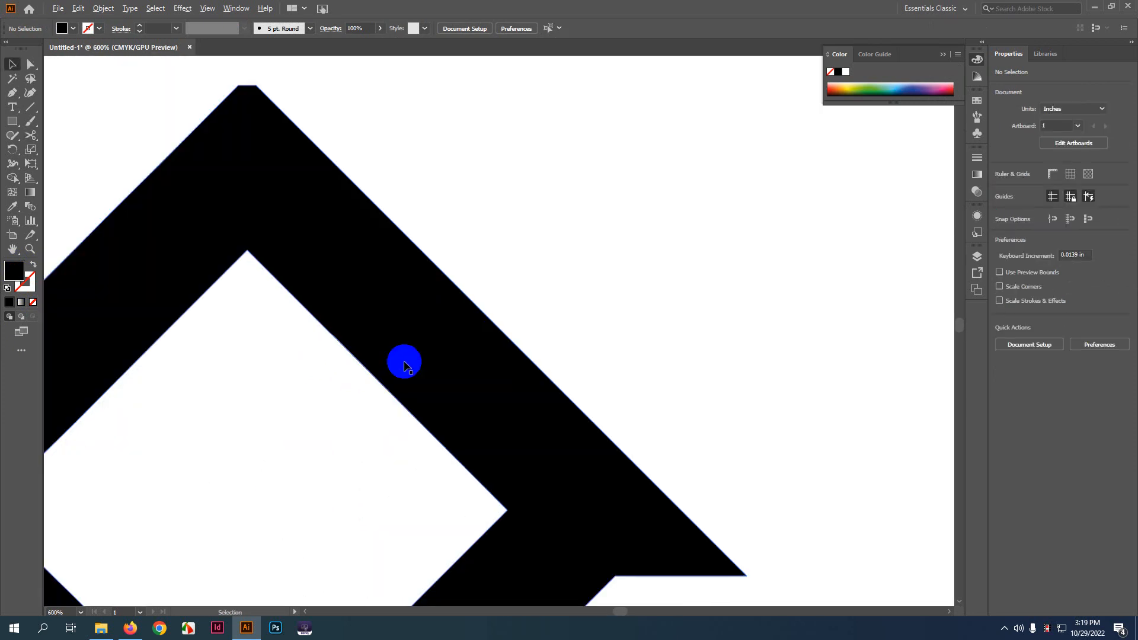
pyautogui.click(386, 363)
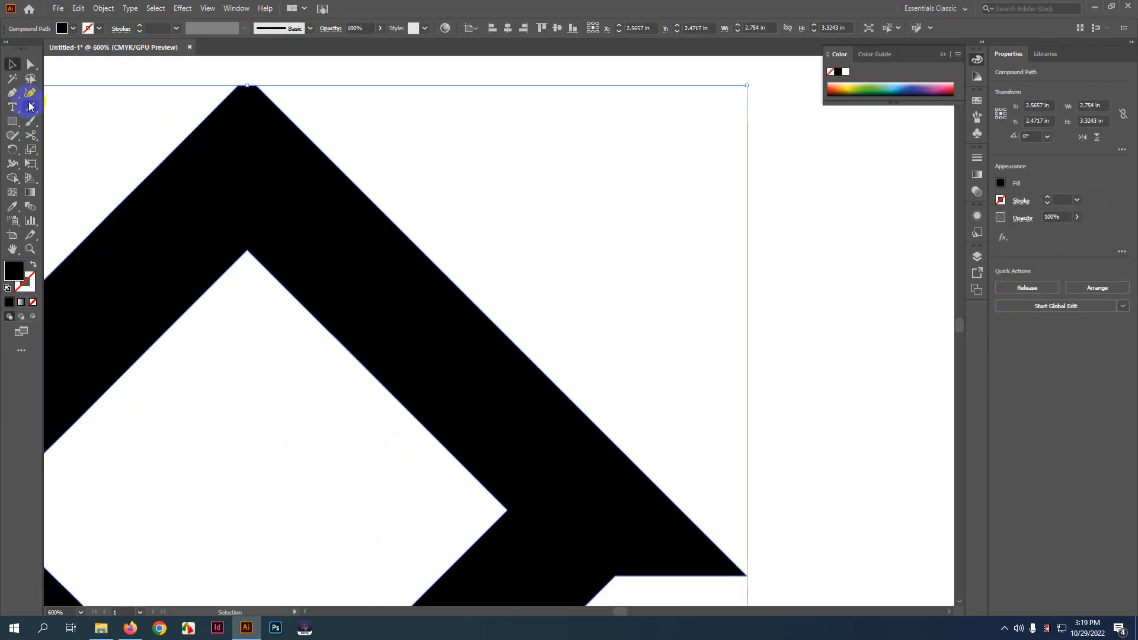
pyautogui.hotkey('ctrl', 'z')
# - Draw a short diagonal line along the upper diamond's inner edge, bridging the small notch
pyautogui.click(551, 174)
pyautogui.click(210, 237)
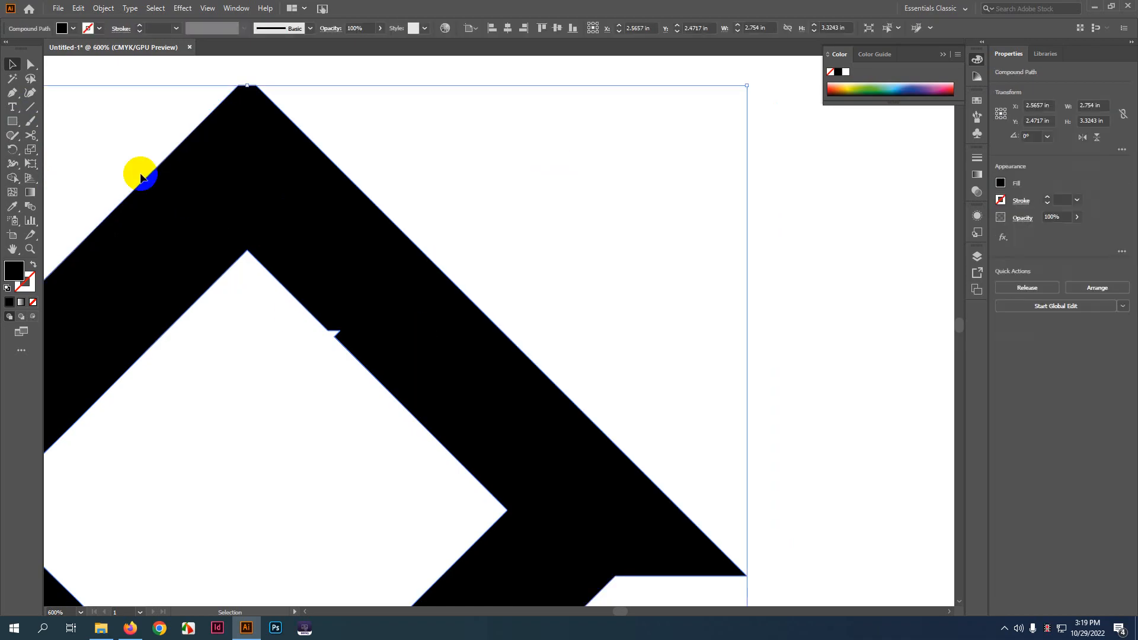
pyautogui.press('\\')
pyautogui.scroll(2, 457, 336)
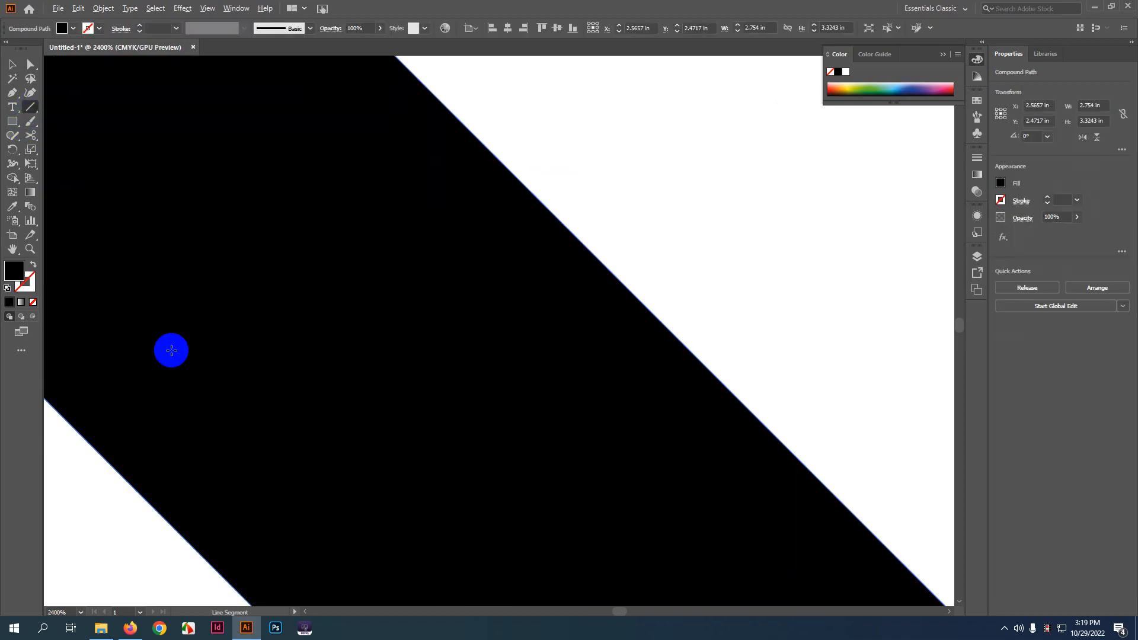
pyautogui.scroll(2, 170, 348)
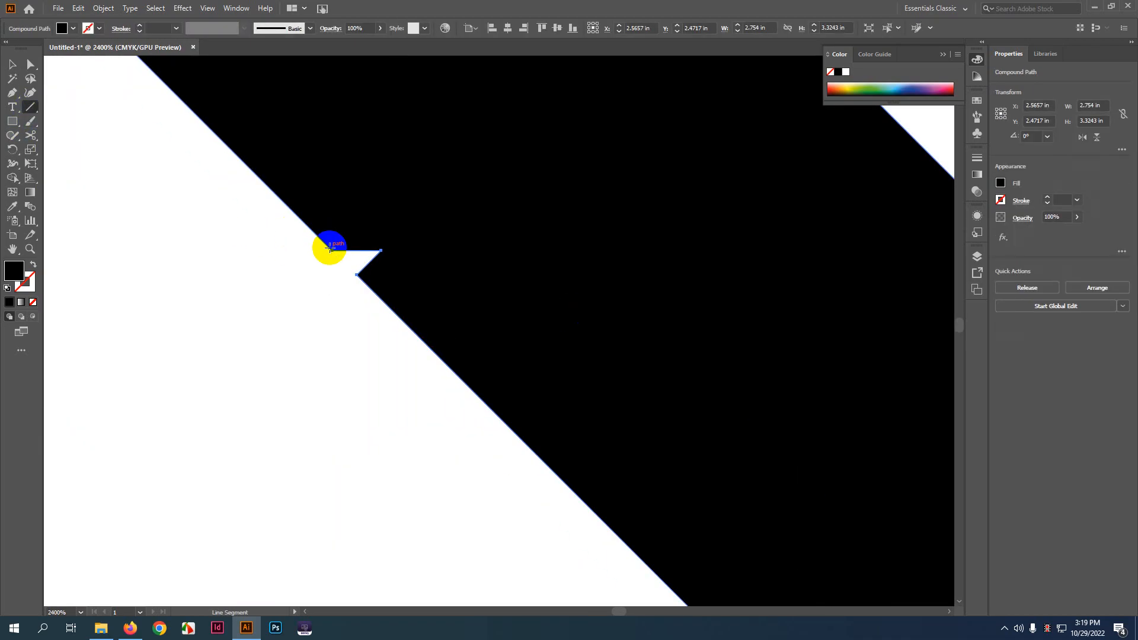
pyautogui.moveTo(330, 247); pyautogui.dragTo(383, 317)
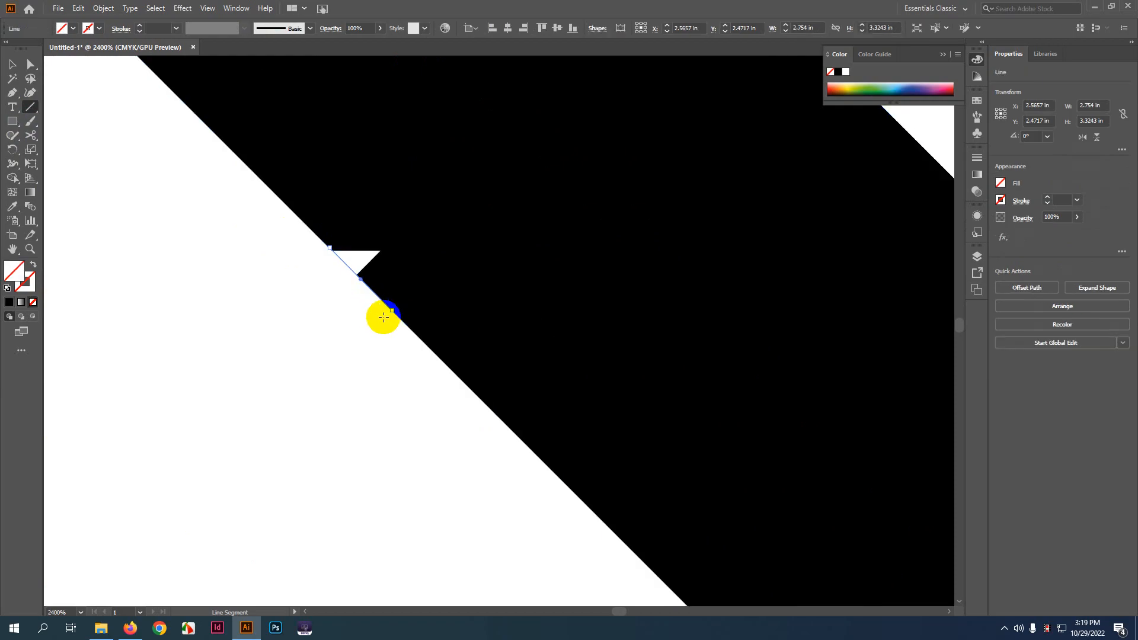
# - Merge the closed notch into the emblem with Shape Builder and fill the emblem with black
pyautogui.press('v')
pyautogui.click(346, 243)
pyautogui.moveTo(287, 332); pyautogui.dragTo(522, 185)
pyautogui.hotkey('ctrl', '=')
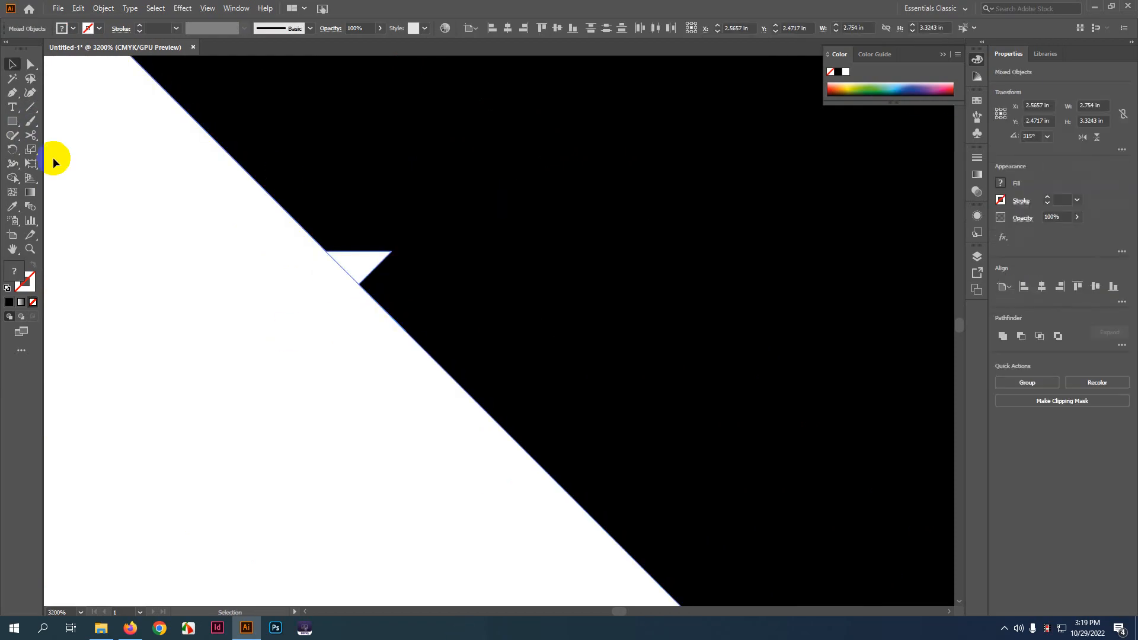
pyautogui.click(12, 178)
pyautogui.moveTo(356, 261)
pyautogui.mouseDown()
pyautogui.moveTo(450, 325)
pyautogui.moveTo(519, 338)
pyautogui.mouseUp()
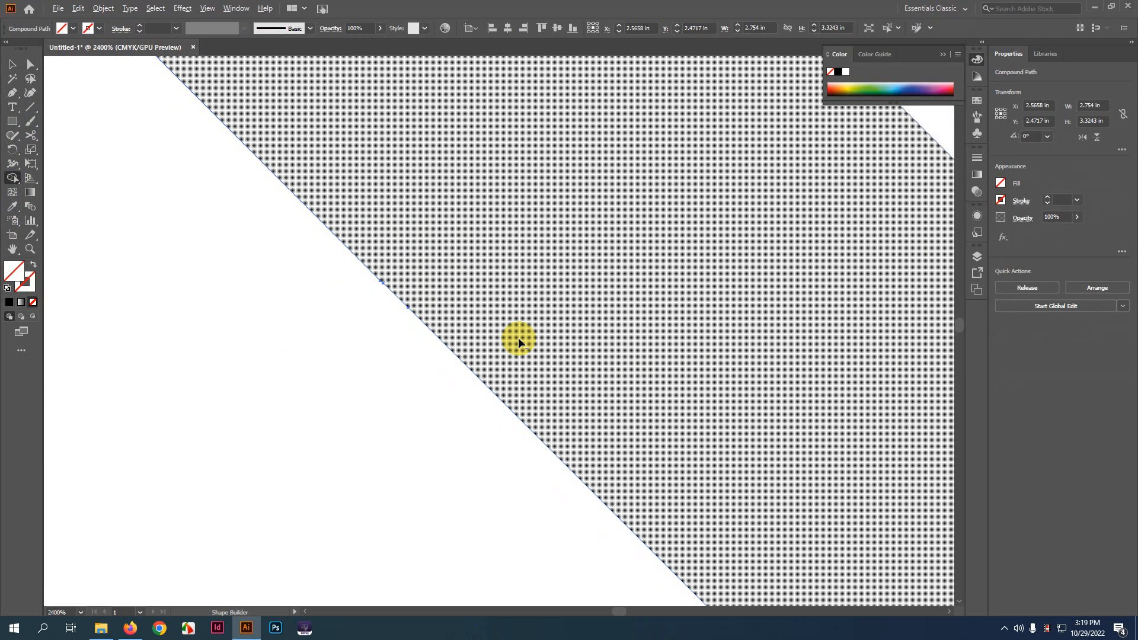
pyautogui.hotkey('ctrl', '-')
pyautogui.hotkey('ctrl', '-')
pyautogui.click(9, 302)
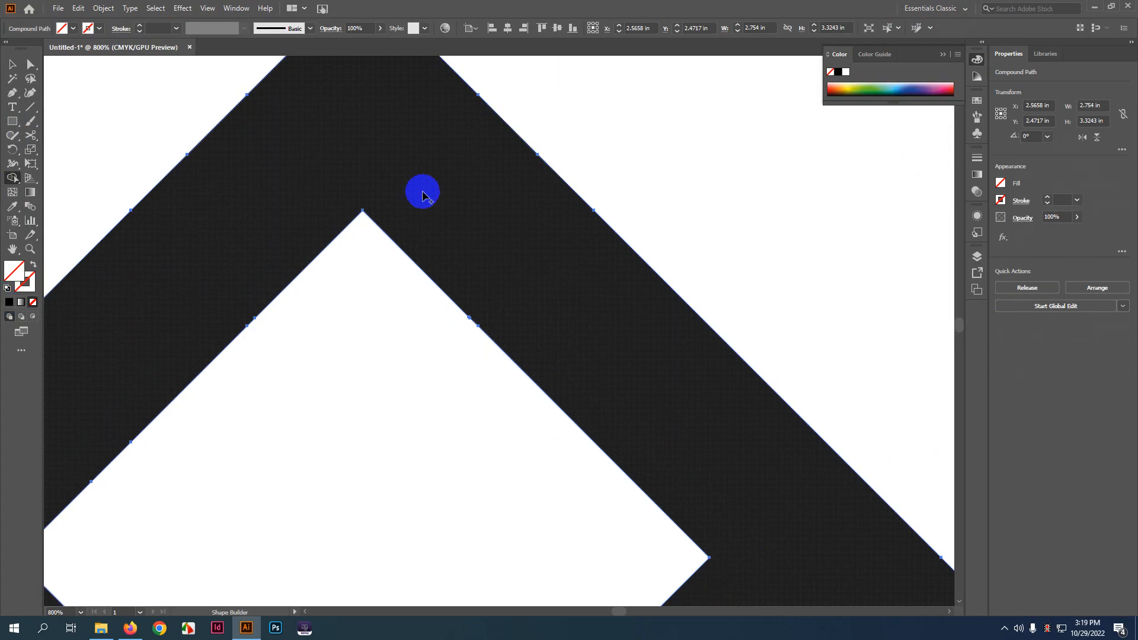
# - Reposition the repaired stacked-diamond emblem and the M shape next to each other near the artboard's upper edge
pyautogui.press('v')
pyautogui.scroll(-5, 489, 261)
pyautogui.click(601, 156)
pyautogui.moveTo(500, 261); pyautogui.dragTo(372, 343)
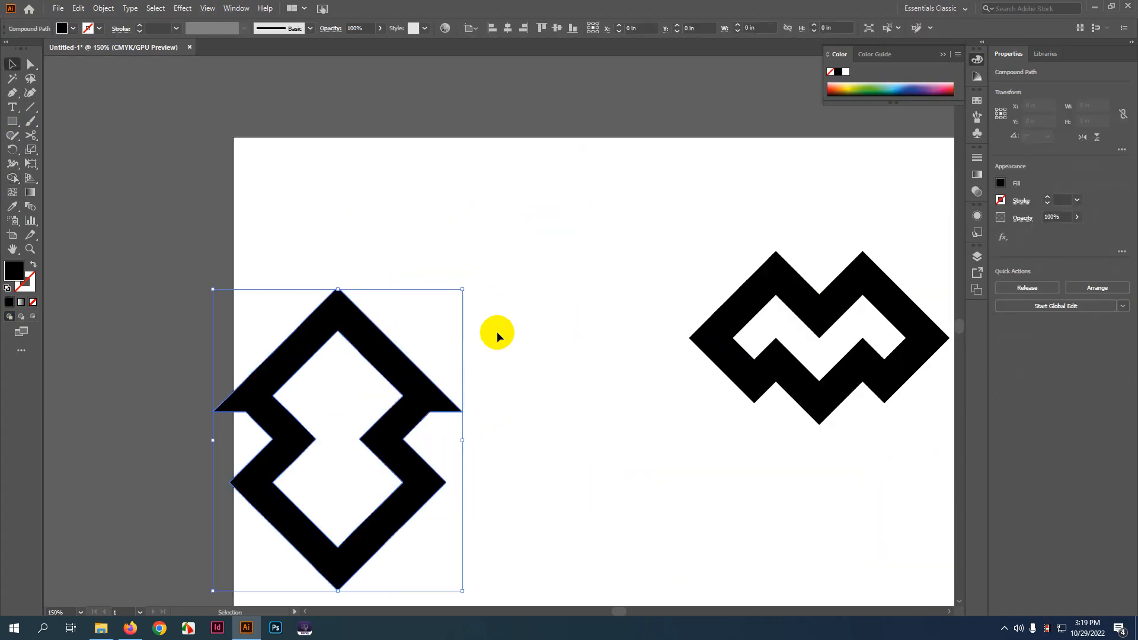
pyautogui.moveTo(339, 293); pyautogui.dragTo(482, 188)
pyautogui.click(633, 224)
pyautogui.moveTo(632, 251); pyautogui.dragTo(537, 237)
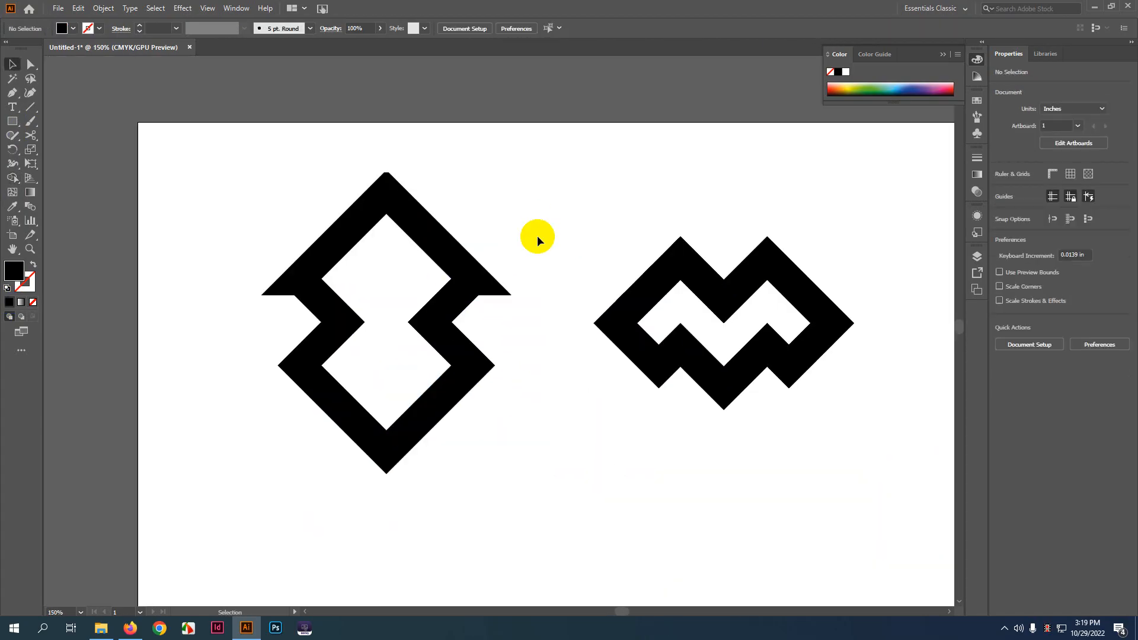
pyautogui.moveTo(642, 325); pyautogui.dragTo(613, 286)
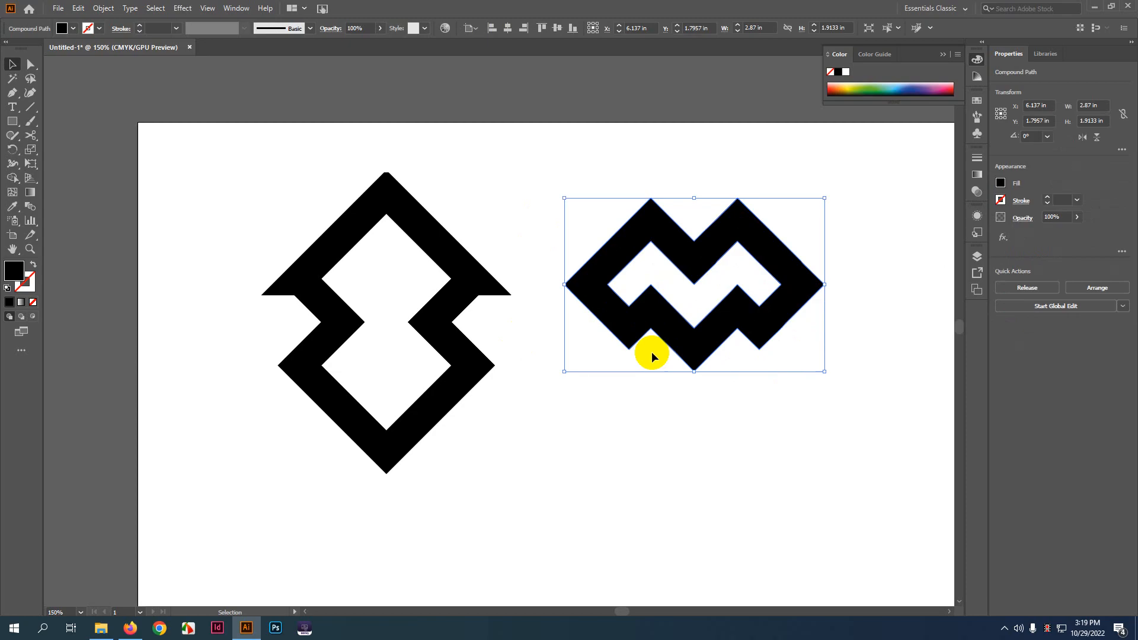
pyautogui.hotkey('ctrl', '-')
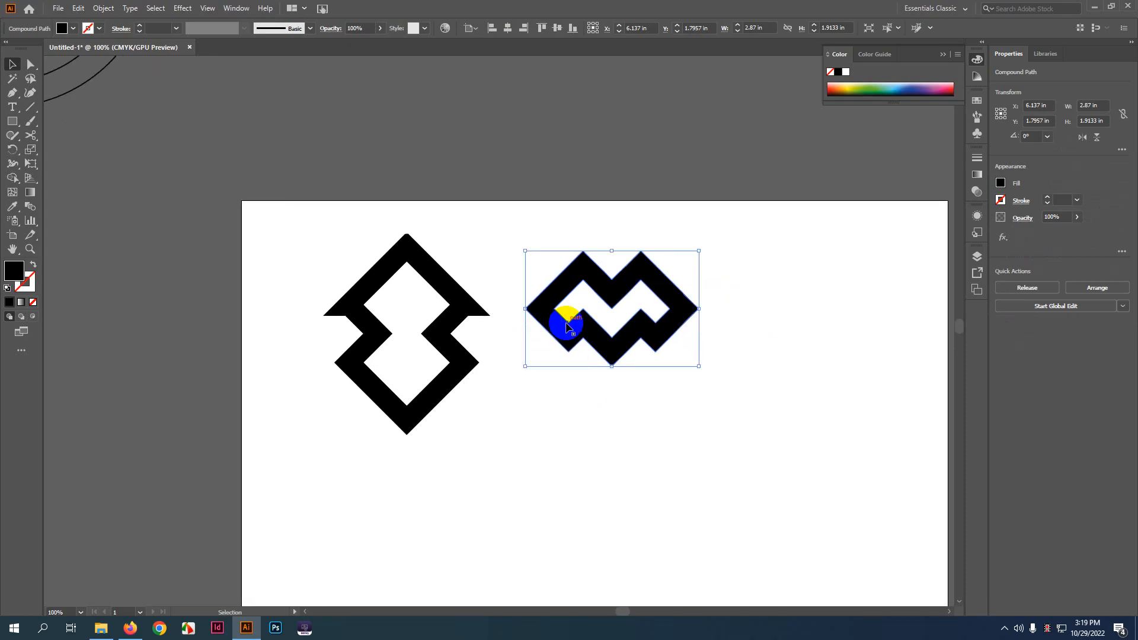
pyautogui.moveTo(566, 325); pyautogui.dragTo(560, 352)
# - Clear both finished emblems off the artboard
pyautogui.click(443, 240)
pyautogui.moveTo(348, 172); pyautogui.dragTo(717, 297)
pyautogui.scroll(-4, 631, 363)
pyautogui.click(534, 381)
pyautogui.moveTo(534, 381); pyautogui.dragTo(640, 363)
# - Draw a vertical line about 6.44 in long near the artboard's left edge
pyautogui.scroll(2, 535, 372)
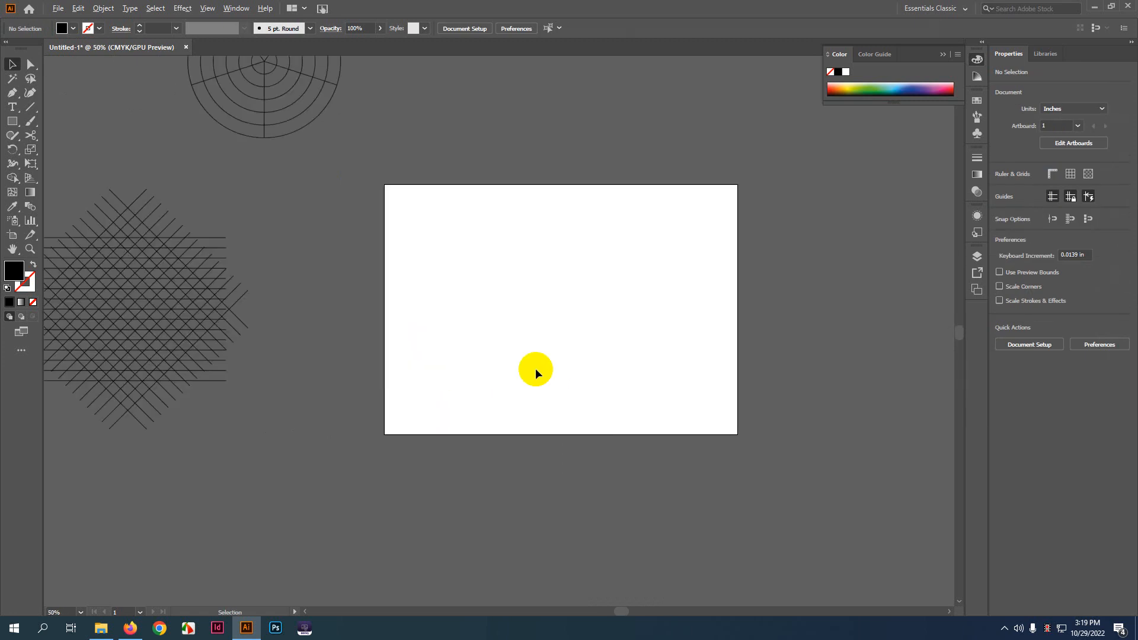
pyautogui.hscroll(3, 539, 361)
pyautogui.scroll(1, 491, 367)
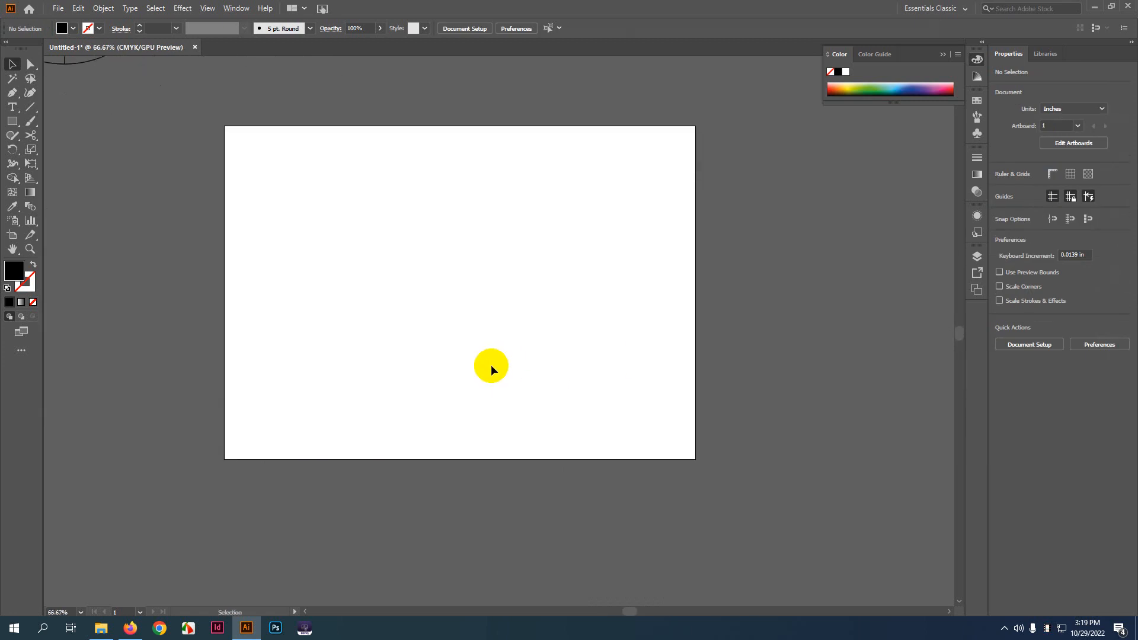
pyautogui.click(31, 111)
pyautogui.moveTo(276, 176); pyautogui.dragTo(275, 431)
pyautogui.press('v')
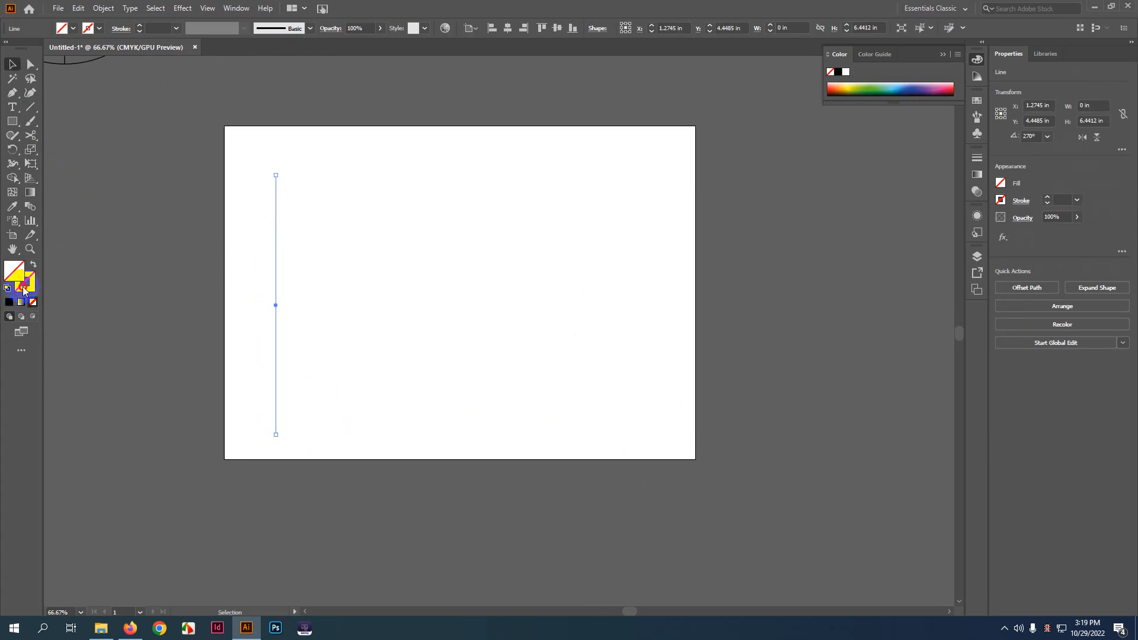
# - Give the vertical line a 1 pt black stroke and move it slightly higher on the artboard
pyautogui.click(6, 305)
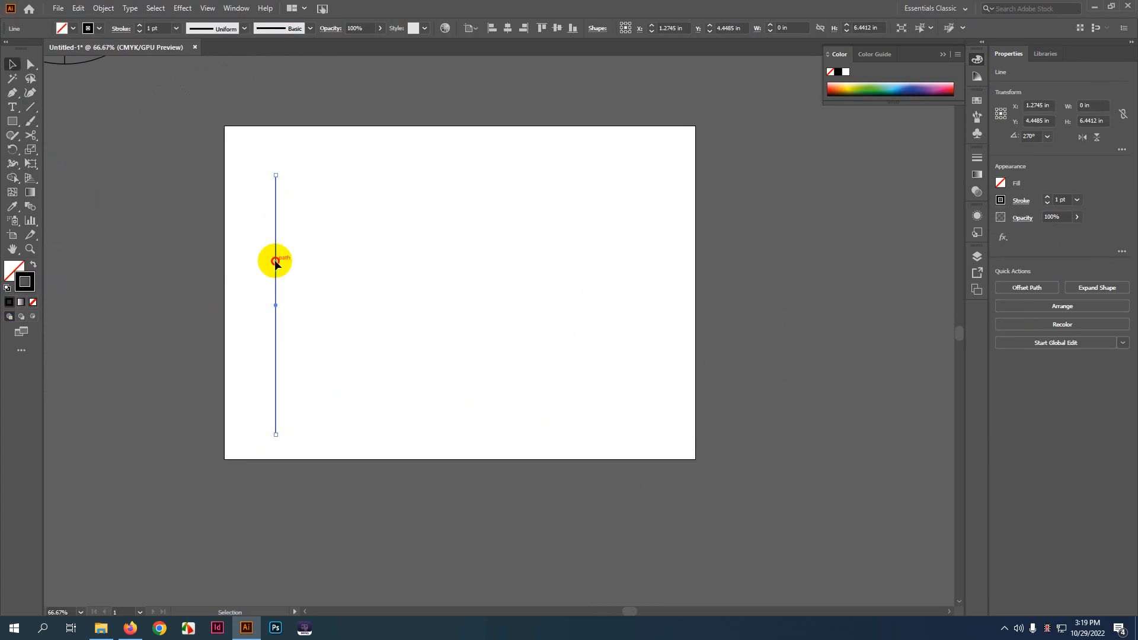
pyautogui.moveTo(275, 259); pyautogui.dragTo(275, 244)
pyautogui.click(384, 278)
pyautogui.moveTo(385, 279); pyautogui.dragTo(443, 310)
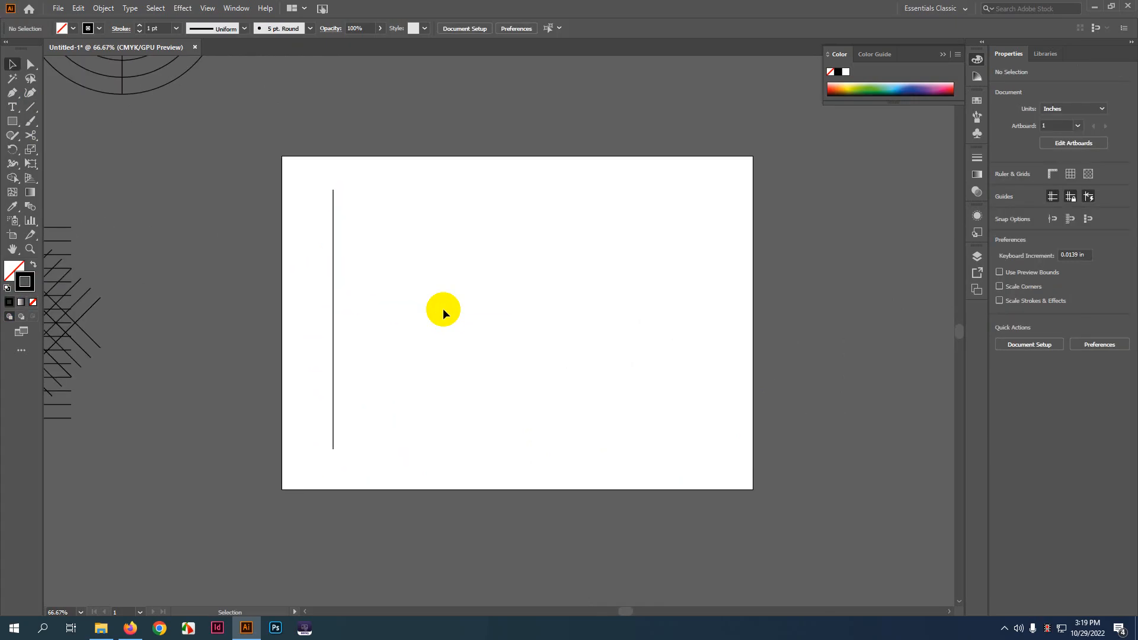
pyautogui.moveTo(508, 234); pyautogui.dragTo(284, 417)
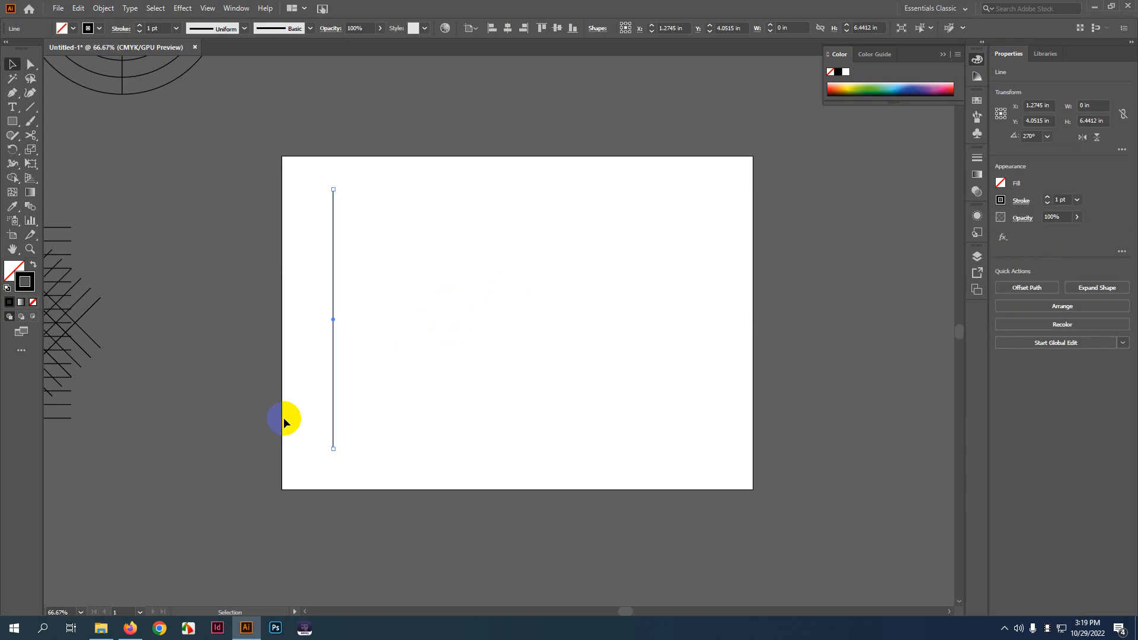
pyautogui.click(624, 372)
# - Try to build a row of evenly spaced vertical lines by copying the line sideways and repeating the copy
pyautogui.moveTo(304, 183); pyautogui.dragTo(396, 506)
pyautogui.moveTo(333, 317); pyautogui.dragTo(350, 319)
pyautogui.hotkey('ctrl', 'd')
pyautogui.hotkey('ctrl', 'd')
pyautogui.hotkey('ctrl', 'd')
pyautogui.hotkey('ctrl', 'd')
pyautogui.hotkey('ctrl', 'd')
pyautogui.hotkey('ctrl', 'd')
pyautogui.hotkey('ctrl', 'd')
pyautogui.hotkey('ctrl', 'd')
pyautogui.hotkey('ctrl', 'd')
pyautogui.hotkey('ctrl', 'd')
pyautogui.hotkey('ctrl', 'd')
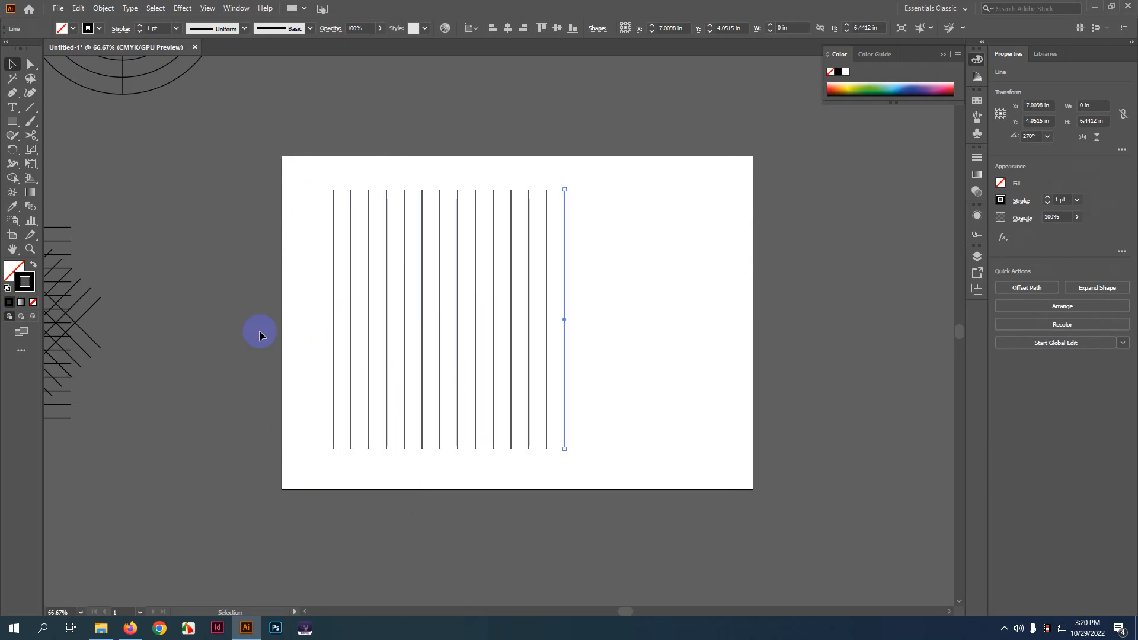
# - Undo all copies of the vertical line so only the original remains
pyautogui.hotkey('ctrl', 'z')
pyautogui.hotkey('ctrl', 'z')
pyautogui.hotkey('ctrl', 'z')
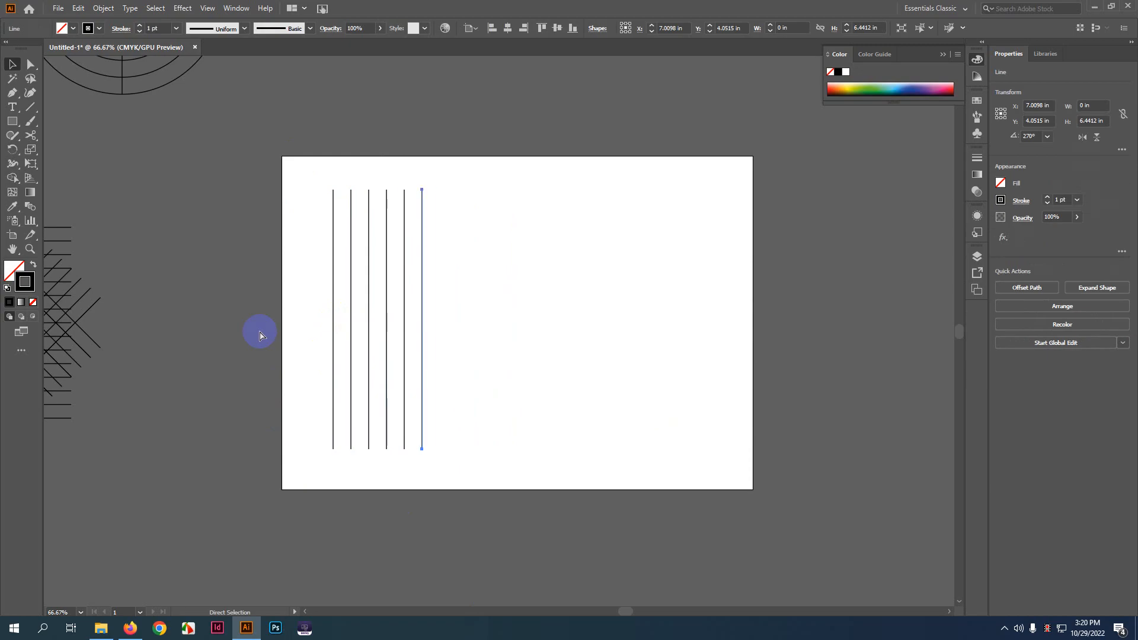
pyautogui.hotkey('ctrl', 'z')
pyautogui.hotkey('ctrl', 'z')
pyautogui.hotkey('ctrl', 'z')
# - Apply a Transform effect to the vertical line with 100 copies, each moved 0.25 in horizontally
pyautogui.moveTo(259, 332); pyautogui.dragTo(432, 535)
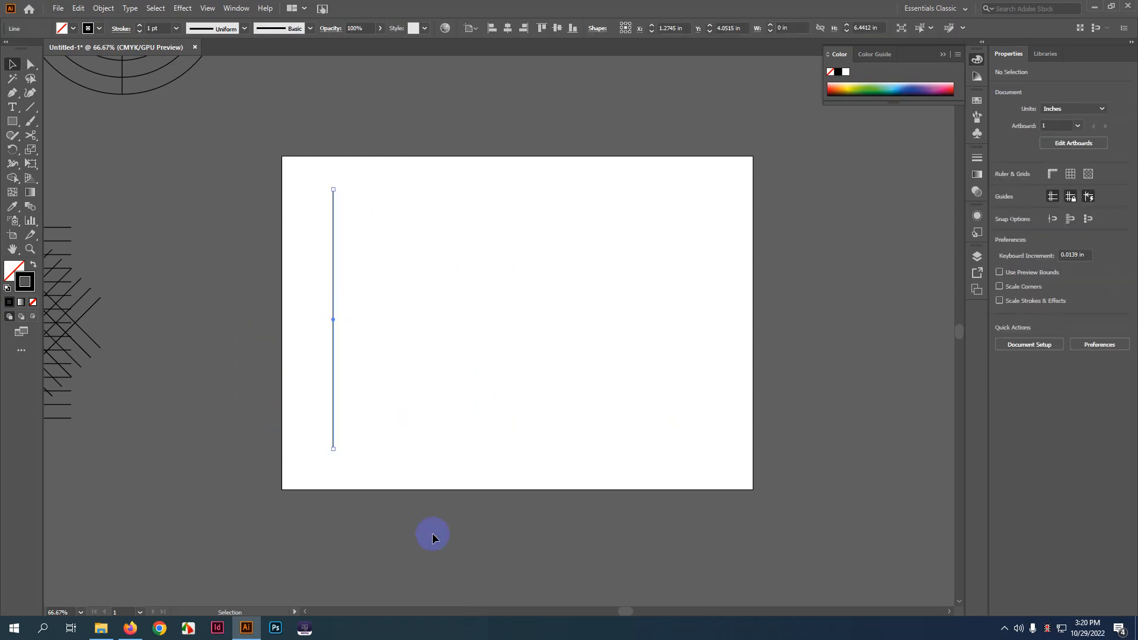
pyautogui.click(977, 217)
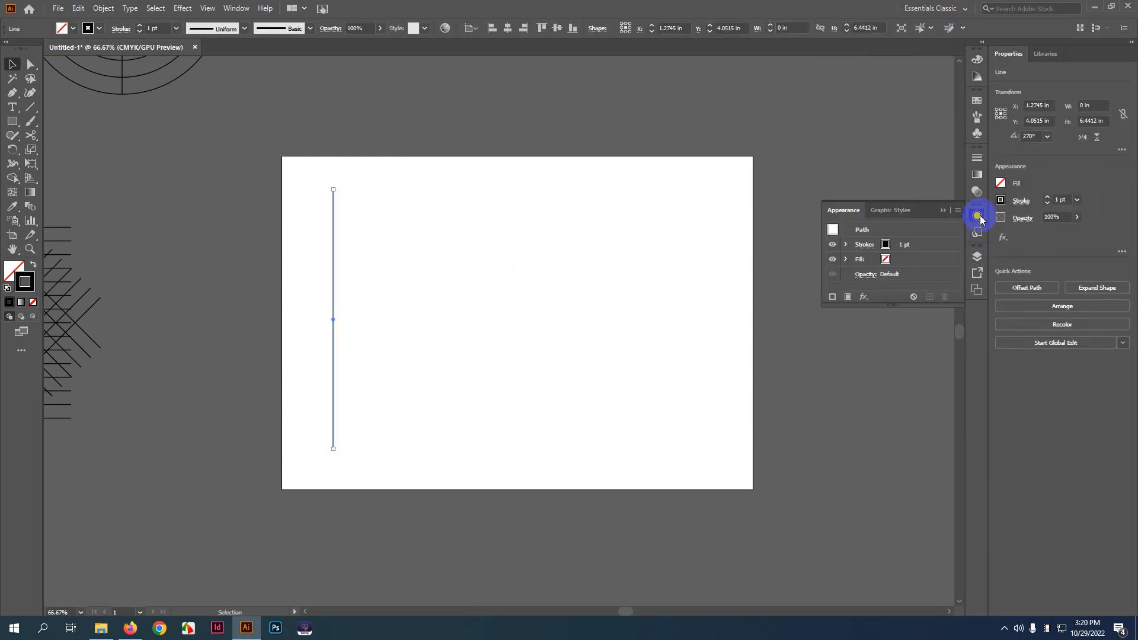
pyautogui.click(863, 298)
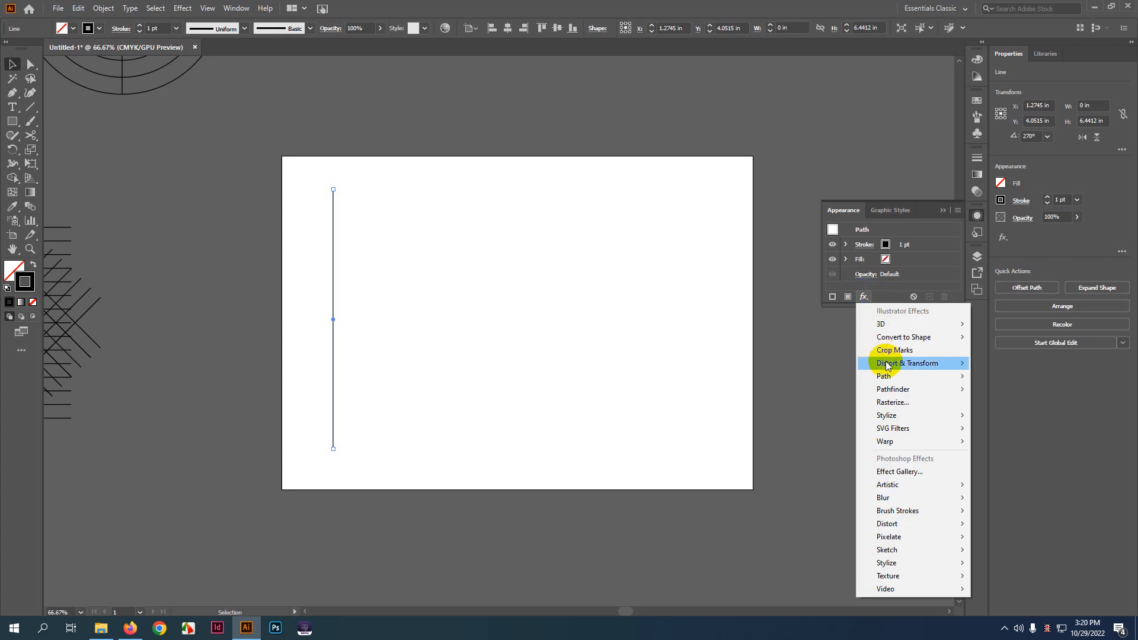
pyautogui.moveTo(925, 362)
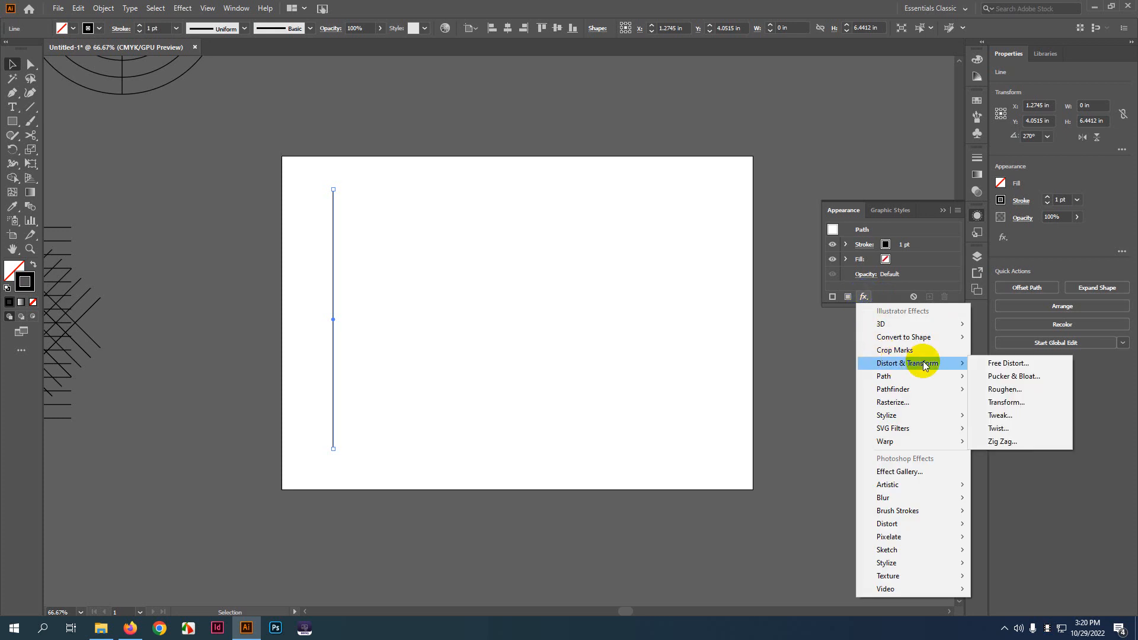
pyautogui.click(1006, 403)
pyautogui.moveTo(823, 160); pyautogui.dragTo(678, 135)
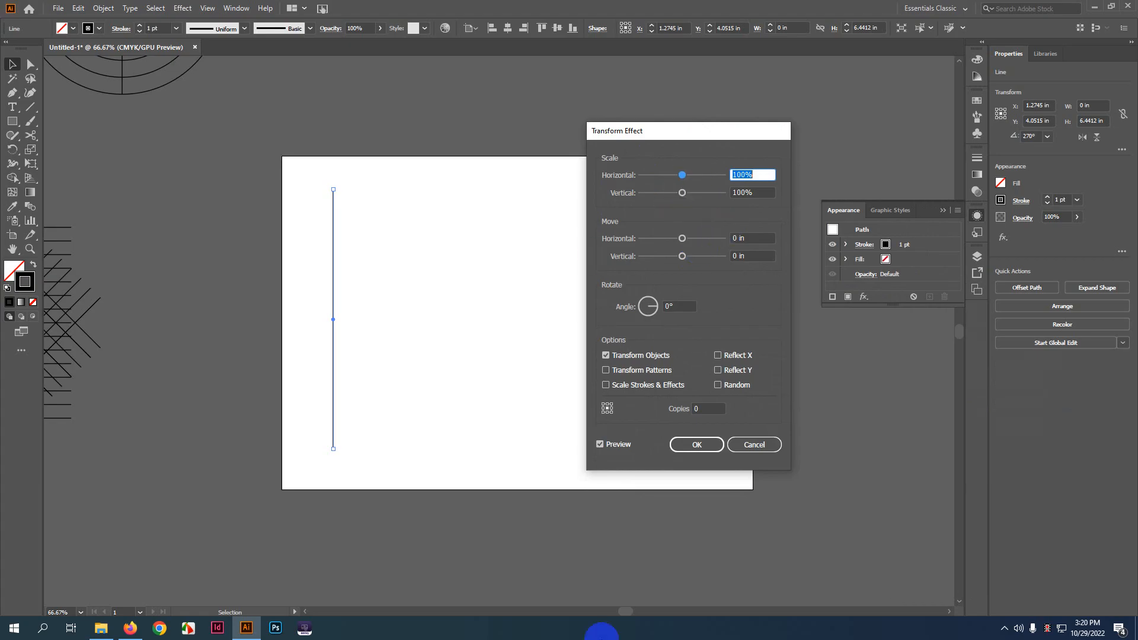
pyautogui.click(679, 409)
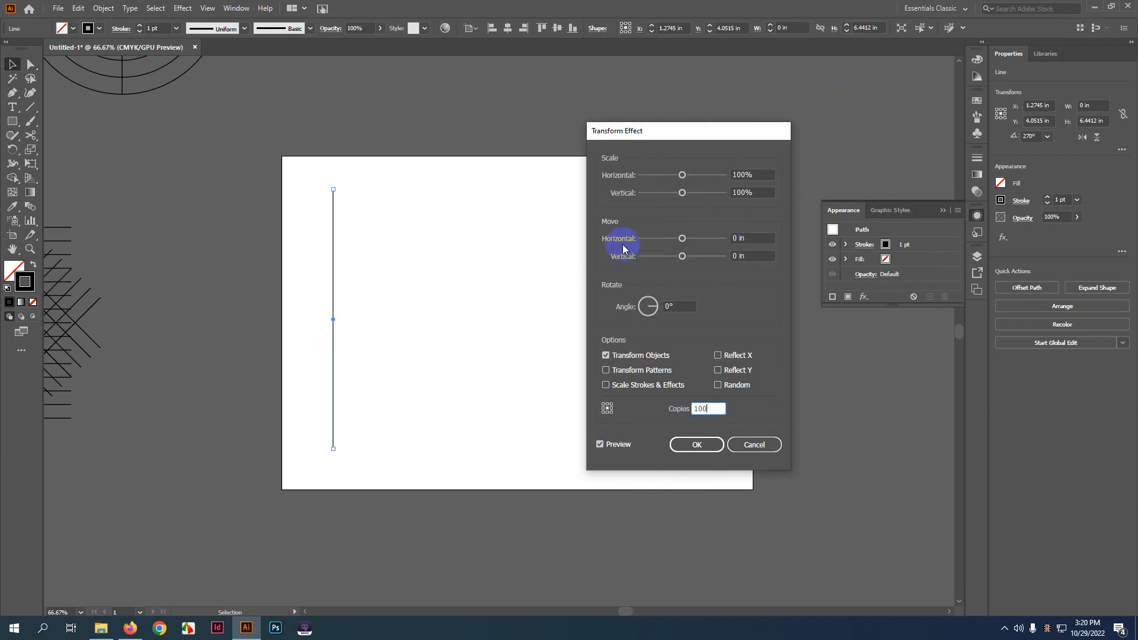
pyautogui.press('Up')
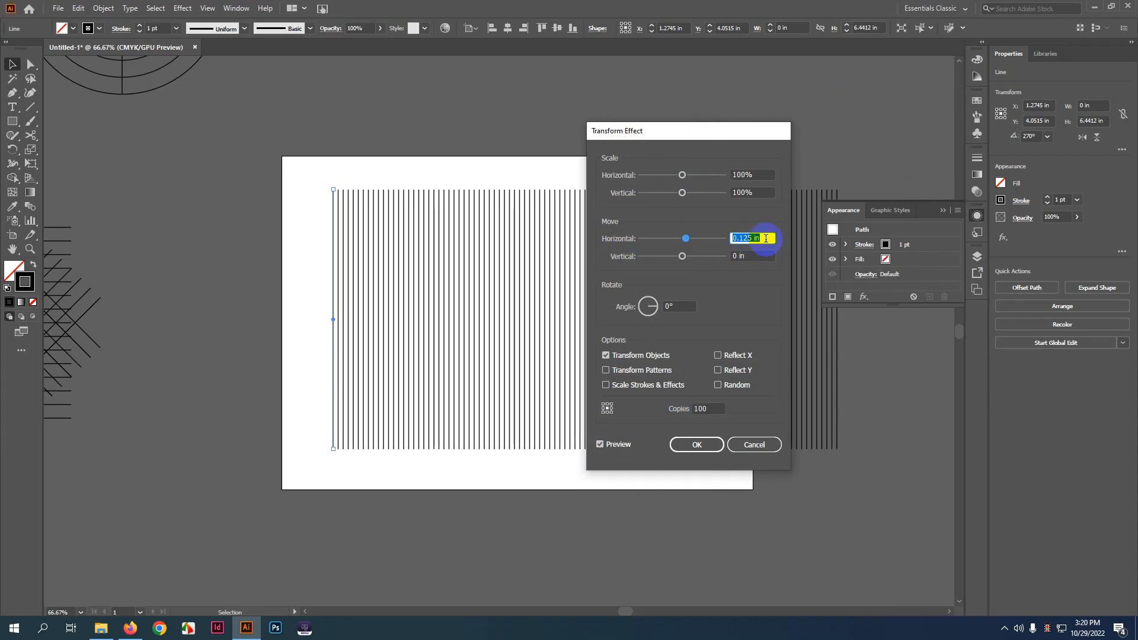
pyautogui.press('Up')
pyautogui.moveTo(720, 131); pyautogui.dragTo(725, 162)
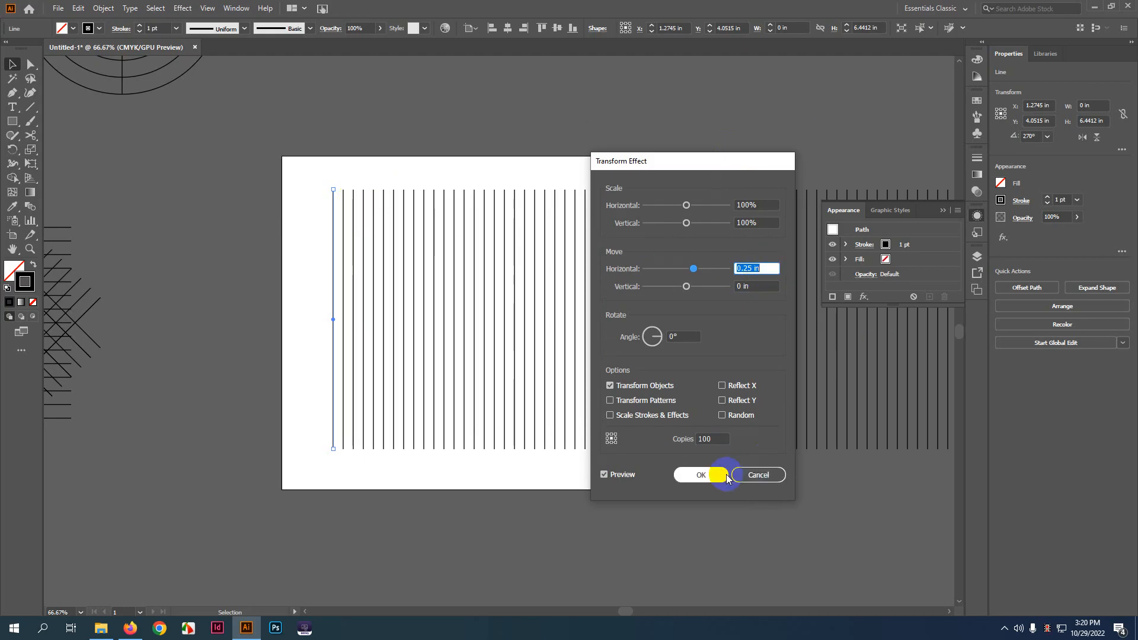
pyautogui.click(709, 475)
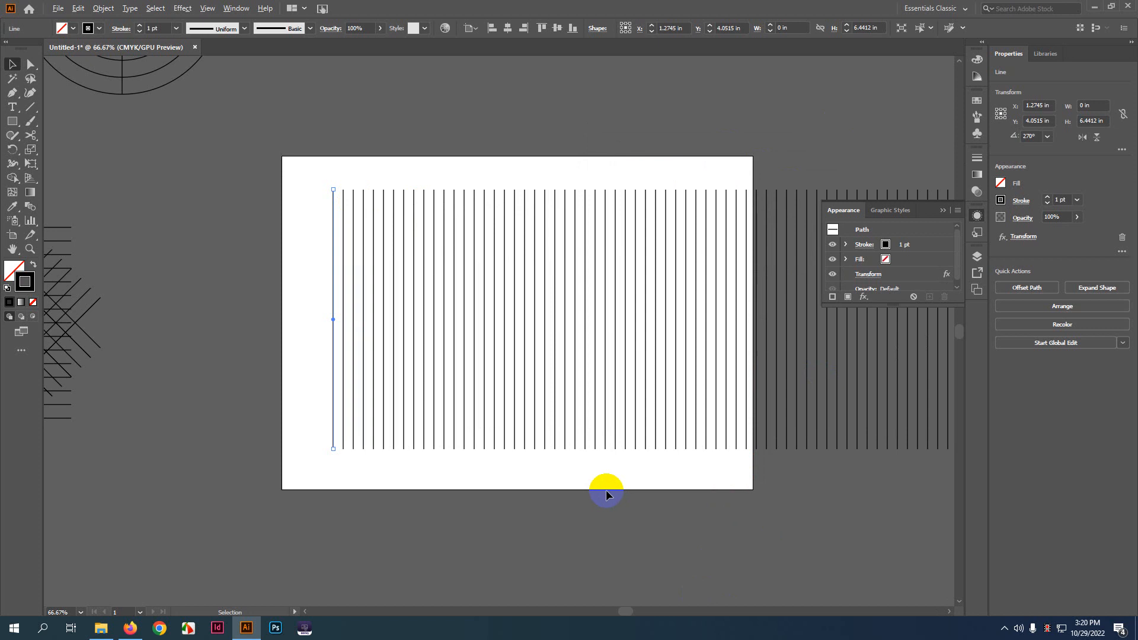
# - Move both black emblems away from the line rows to the empty area beside the circular grid
pyautogui.scroll(-3, 605, 491)
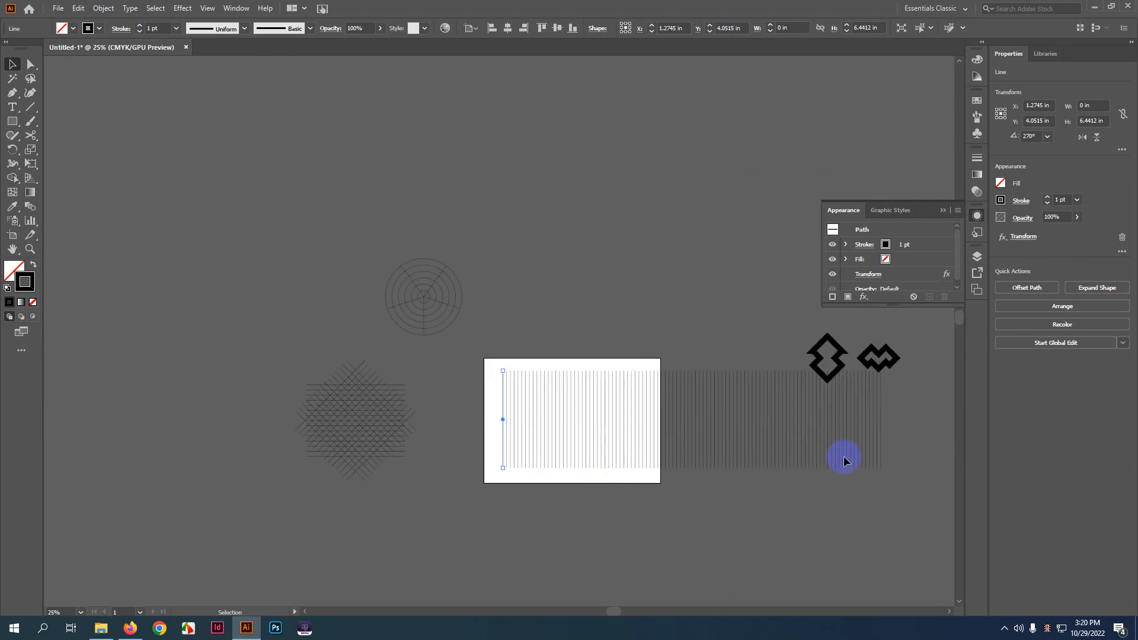
pyautogui.moveTo(844, 457); pyautogui.dragTo(722, 455)
pyautogui.moveTo(779, 376); pyautogui.dragTo(780, 376)
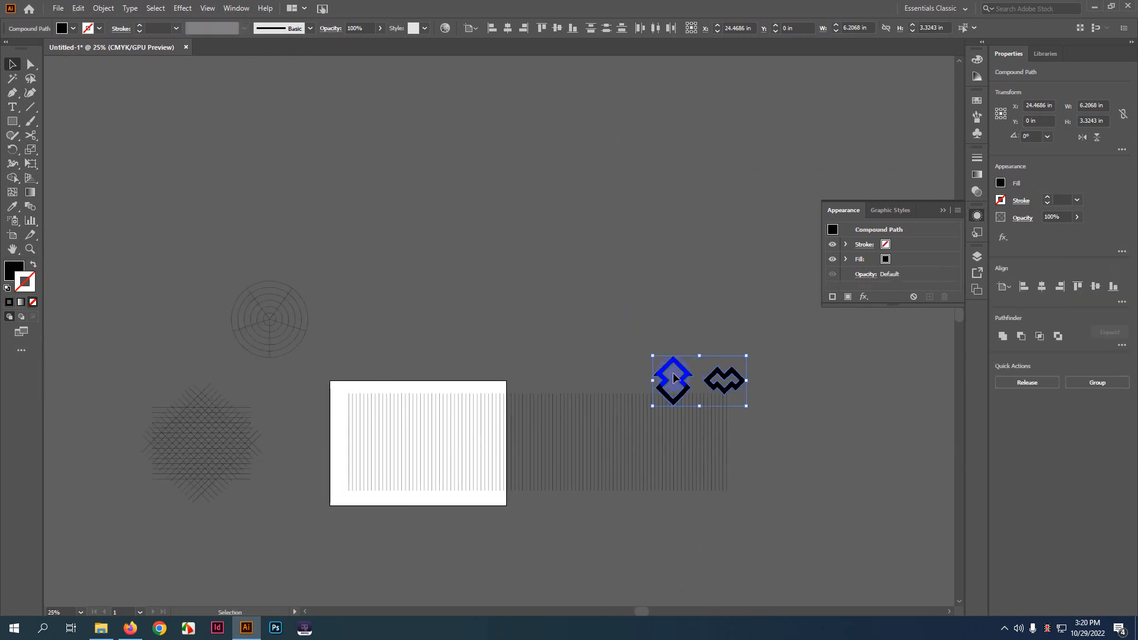
pyautogui.moveTo(675, 374); pyautogui.dragTo(169, 267)
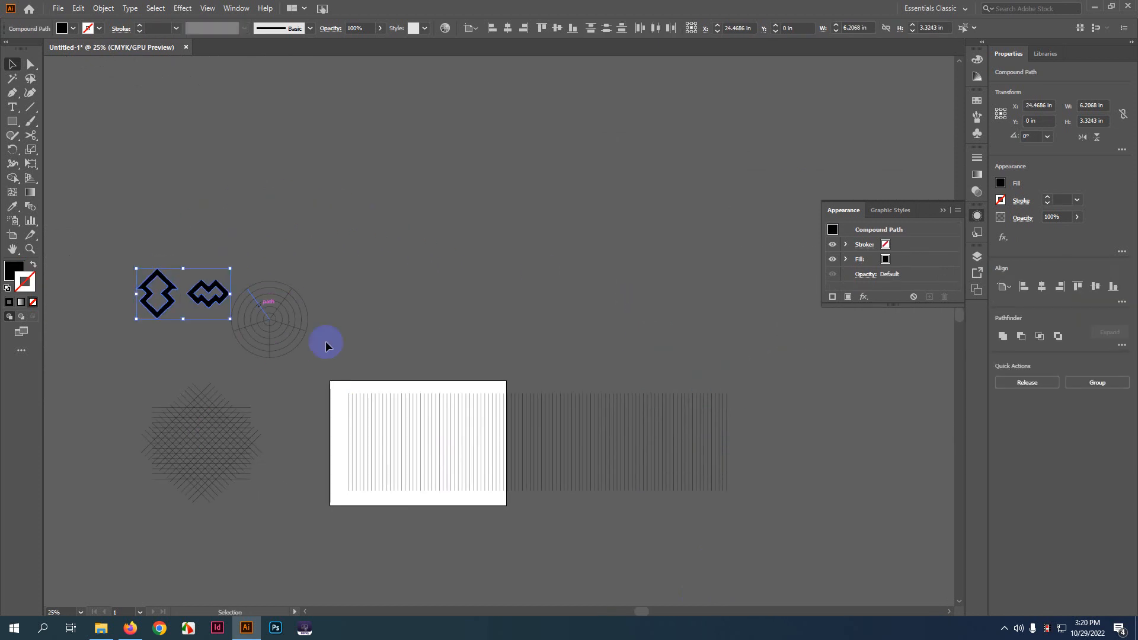
pyautogui.scroll(-3, 473, 274)
pyautogui.scroll(3, 374, 338)
# - Add a second Transform effect to the line that makes 1 copy of the row rotated by 60°
pyautogui.moveTo(343, 245); pyautogui.dragTo(422, 399)
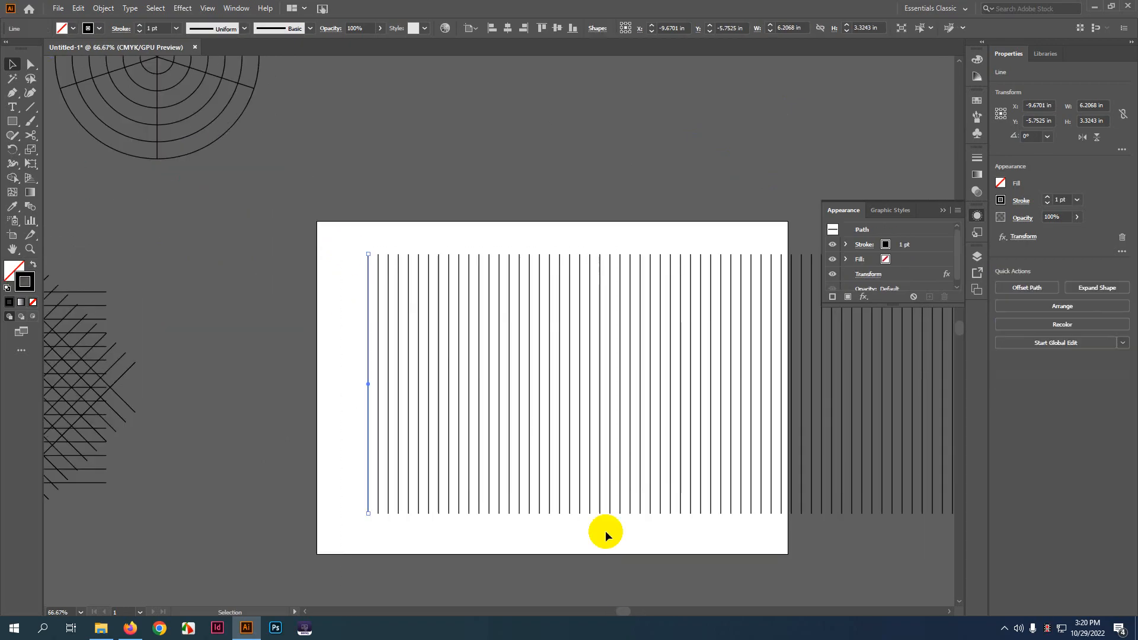
pyautogui.scroll(-1, 508, 359)
pyautogui.moveTo(611, 337); pyautogui.dragTo(396, 314)
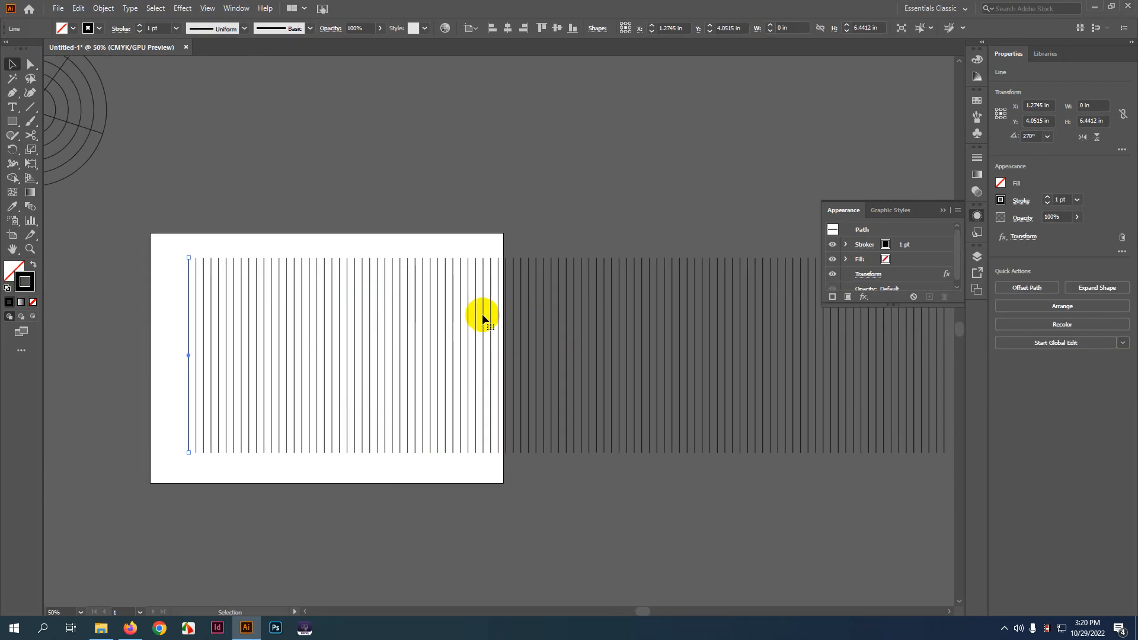
pyautogui.moveTo(141, 197); pyautogui.dragTo(208, 448)
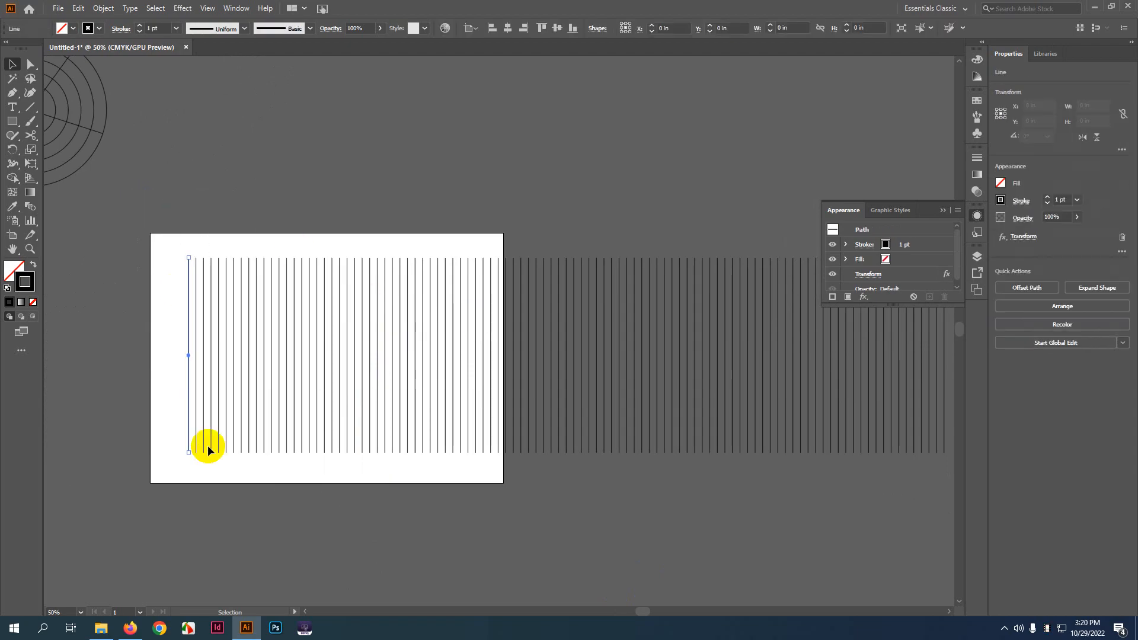
pyautogui.click(863, 302)
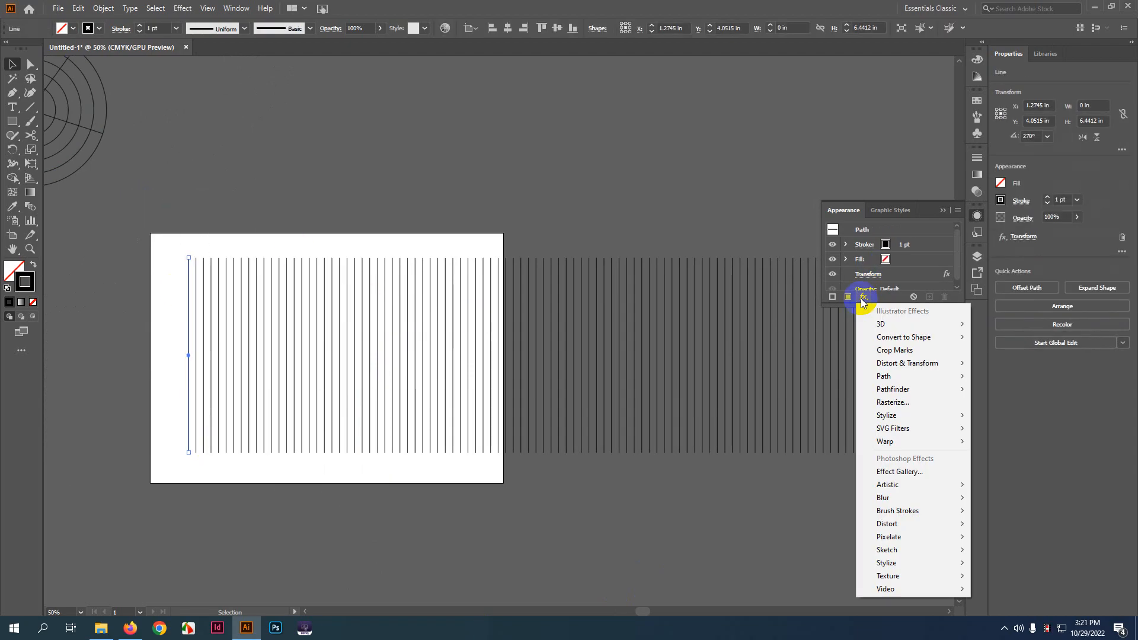
pyautogui.moveTo(865, 362)
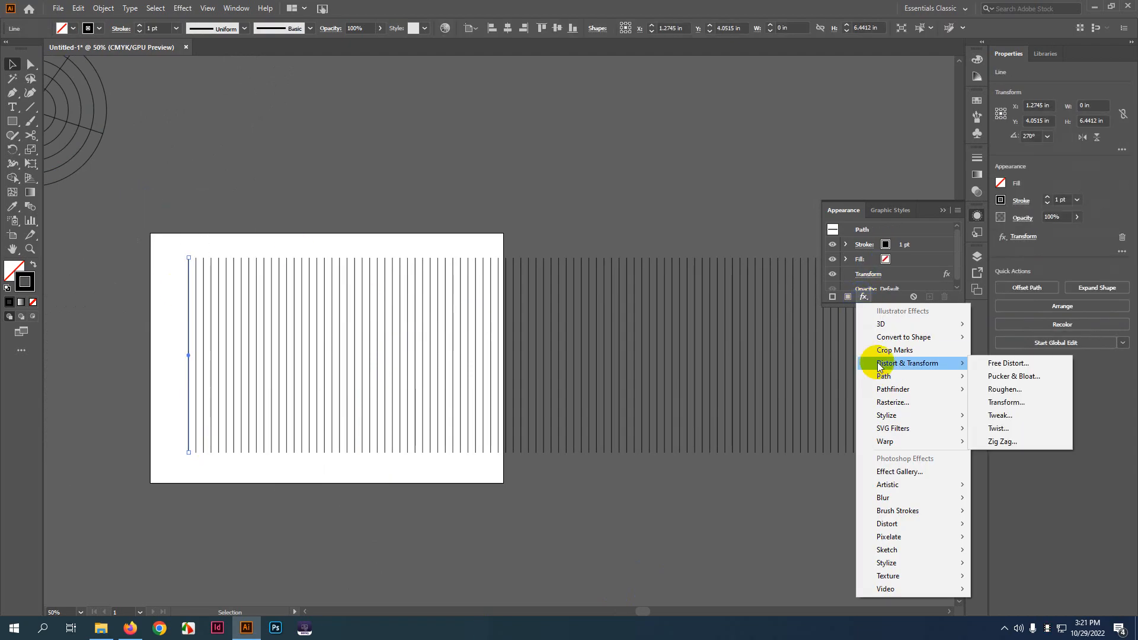
pyautogui.click(1015, 401)
pyautogui.click(713, 439)
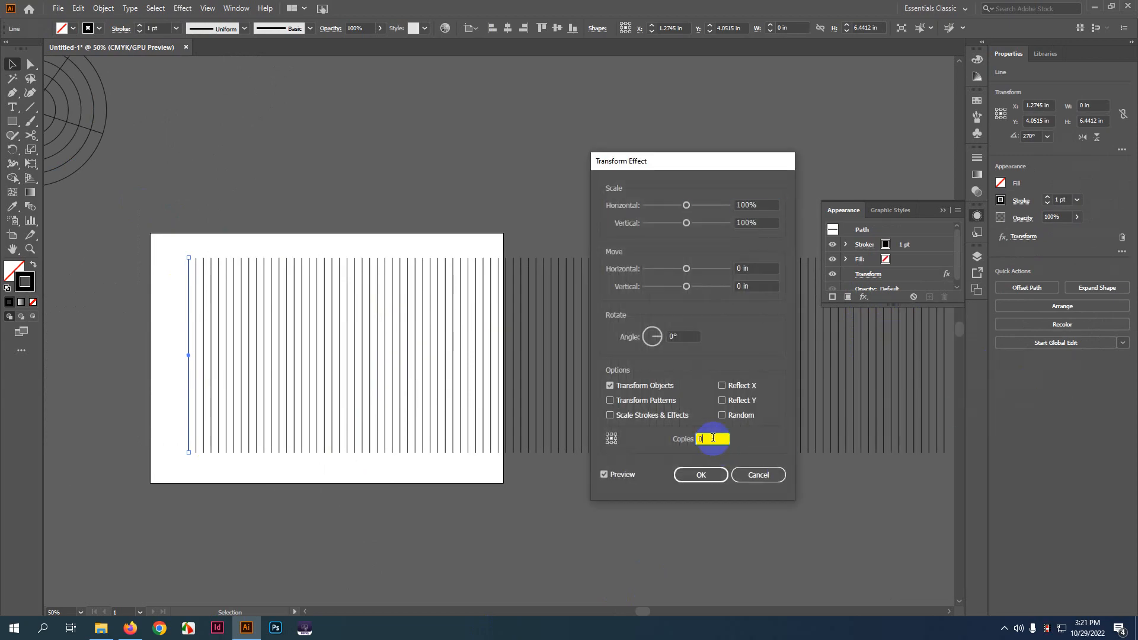
pyautogui.click(684, 337)
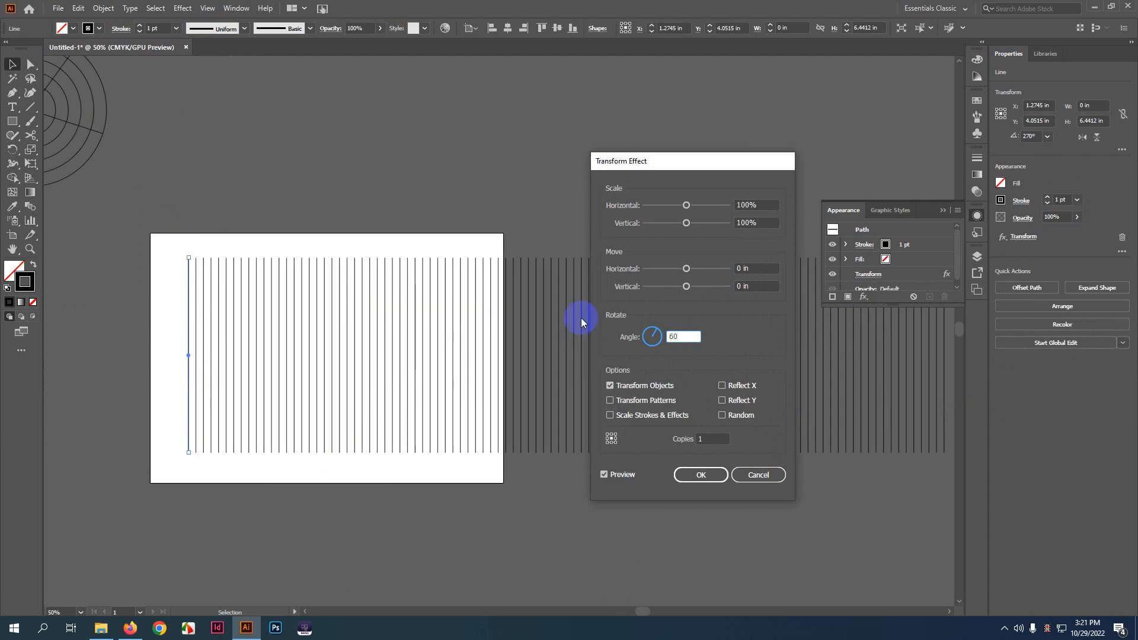
pyautogui.click(605, 476)
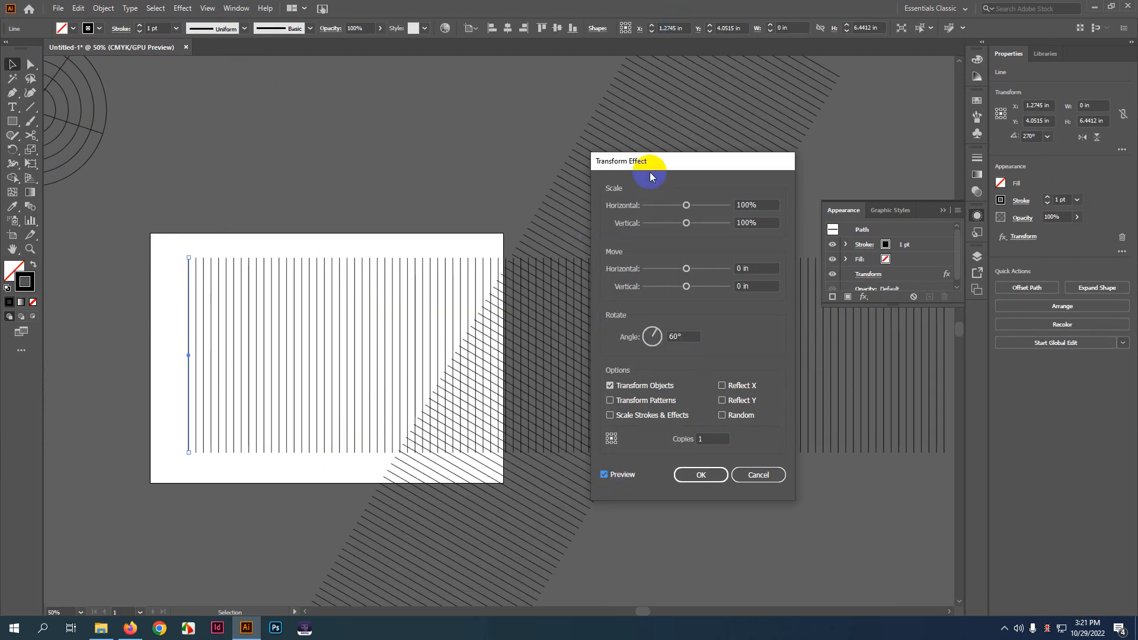
pyautogui.moveTo(650, 174); pyautogui.dragTo(687, 207)
pyautogui.click(843, 538)
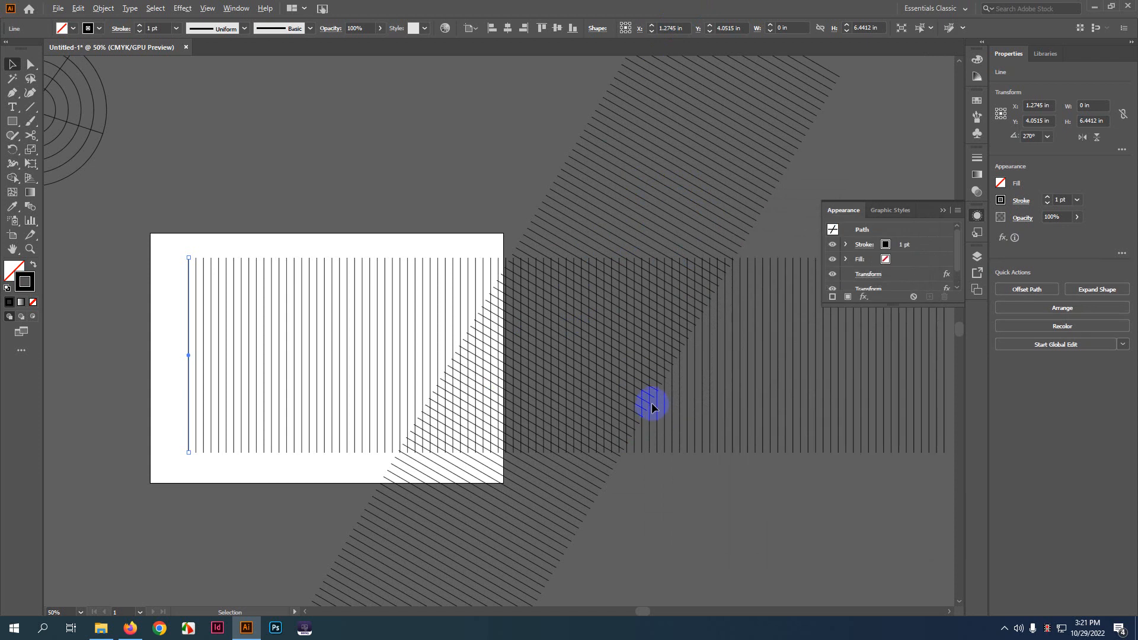
# - Add a third Transform effect to the line with 1 copy rotated by -60°, and deselect the finished grid
pyautogui.scroll(-2, 651, 408)
pyautogui.click(585, 384)
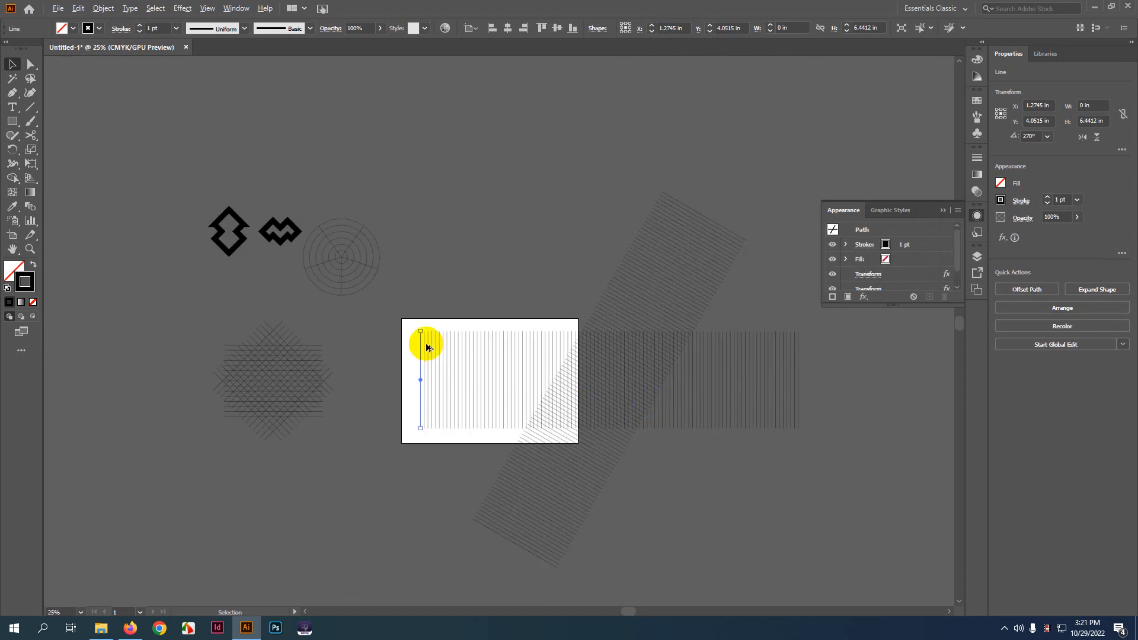
pyautogui.scroll(2, 426, 344)
pyautogui.moveTo(396, 299); pyautogui.dragTo(421, 407)
pyautogui.scroll(-1, 419, 405)
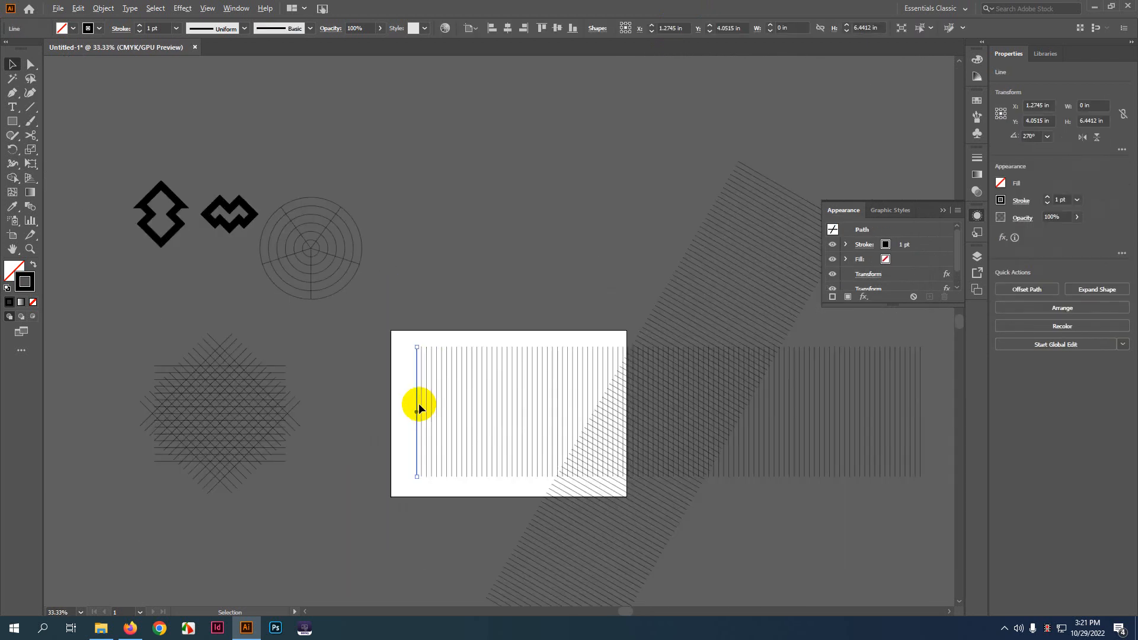
pyautogui.moveTo(502, 368); pyautogui.dragTo(410, 268)
pyautogui.click(864, 297)
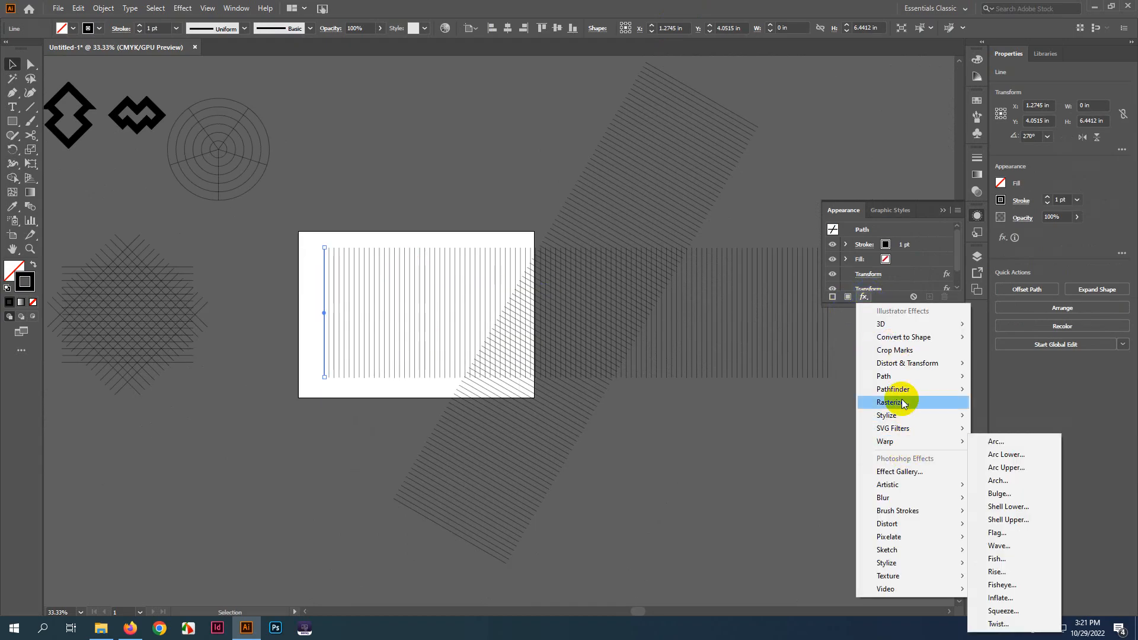
pyautogui.moveTo(902, 363)
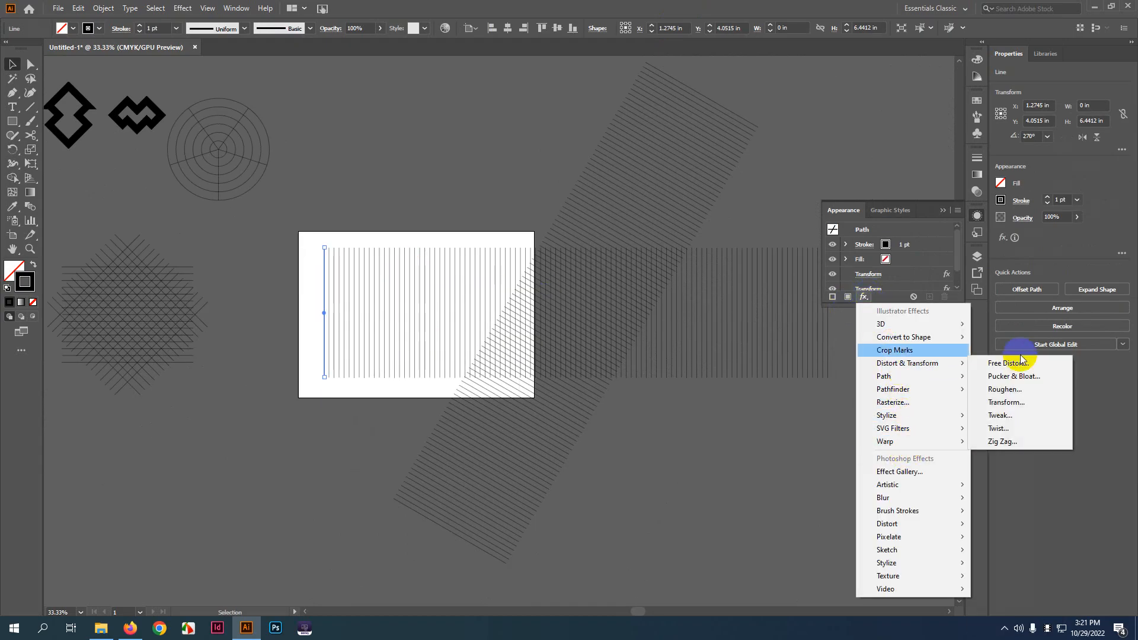
pyautogui.click(1032, 402)
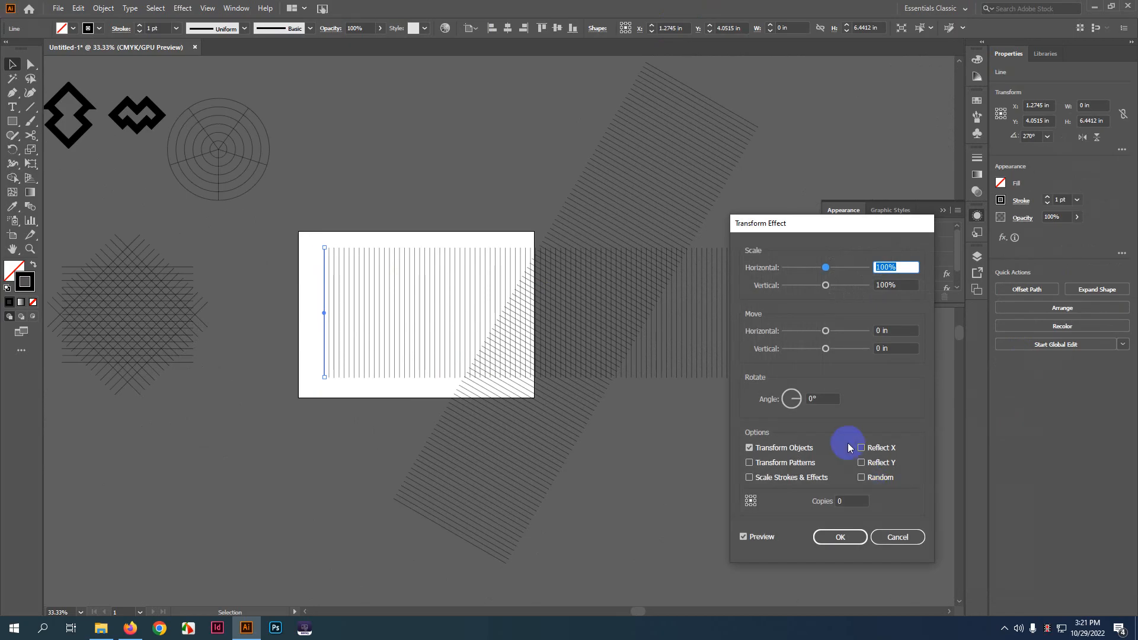
pyautogui.click(852, 501)
pyautogui.write('1')
pyautogui.click(828, 401)
pyautogui.moveTo(828, 402); pyautogui.dragTo(784, 400)
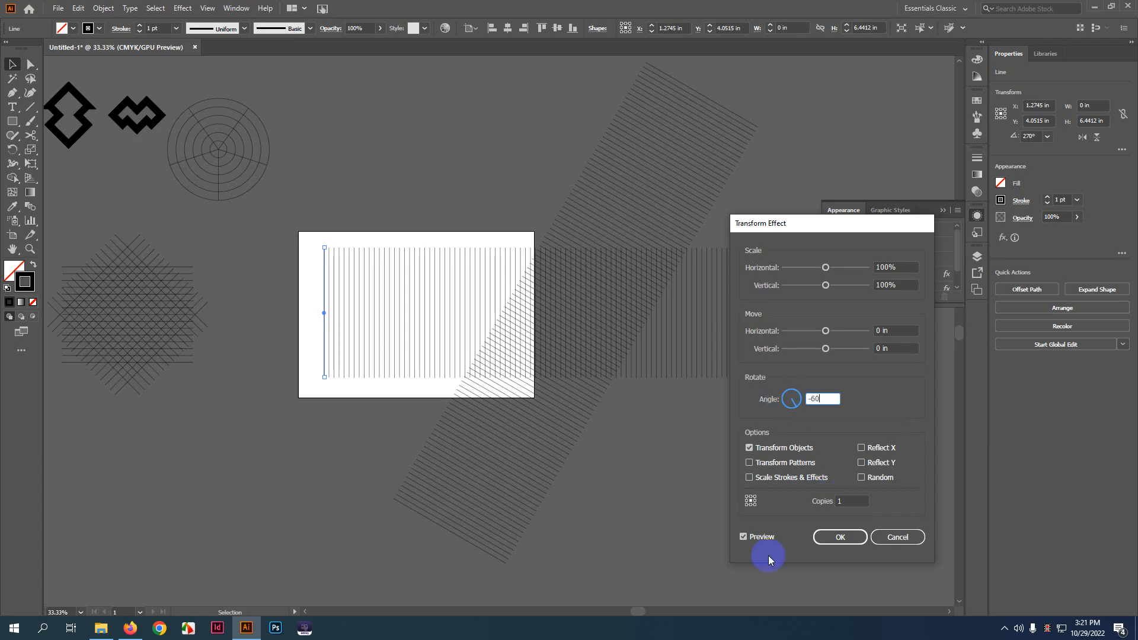
pyautogui.click(761, 536)
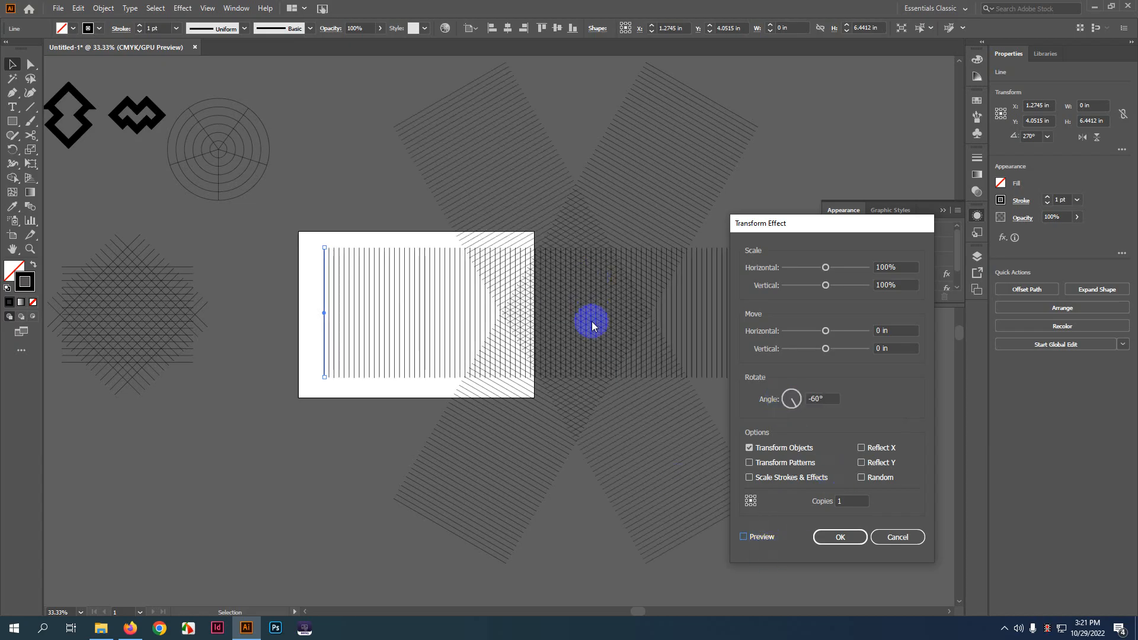
pyautogui.click(744, 537)
pyautogui.click(839, 538)
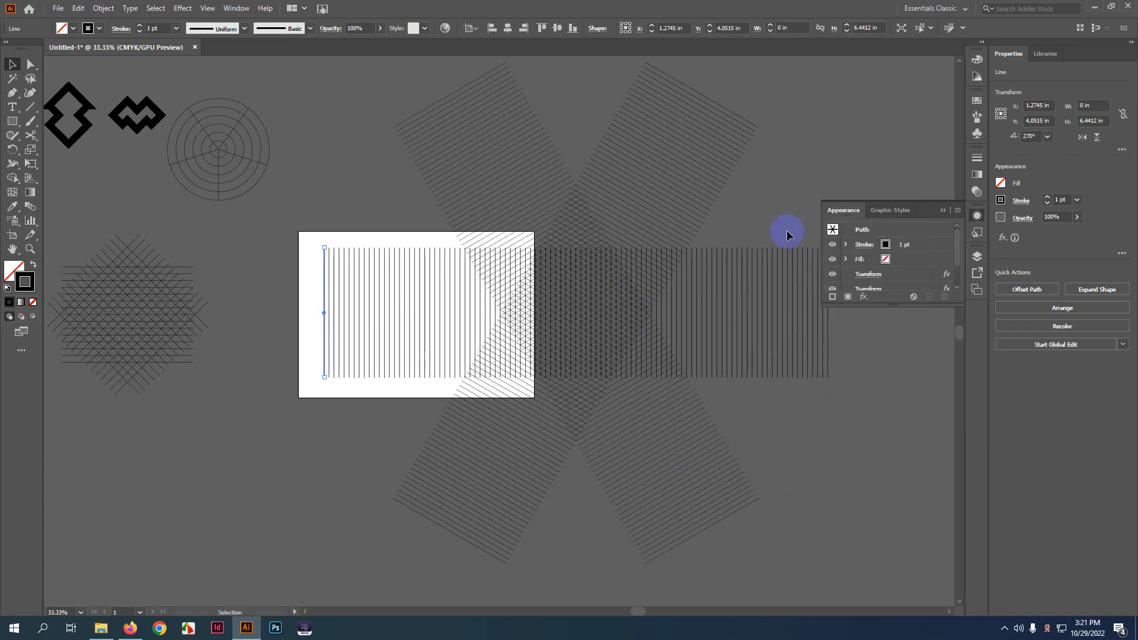
pyautogui.click(327, 359)
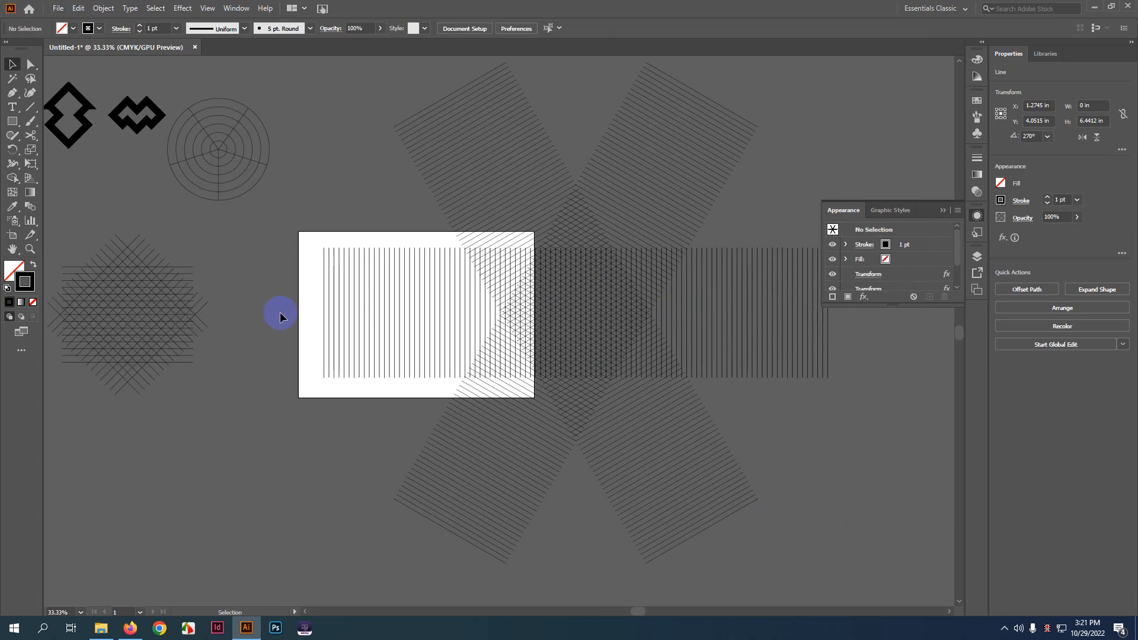
# - Select the line carrying the stacked Transform effects and expand its appearance
pyautogui.moveTo(280, 312); pyautogui.dragTo(447, 432)
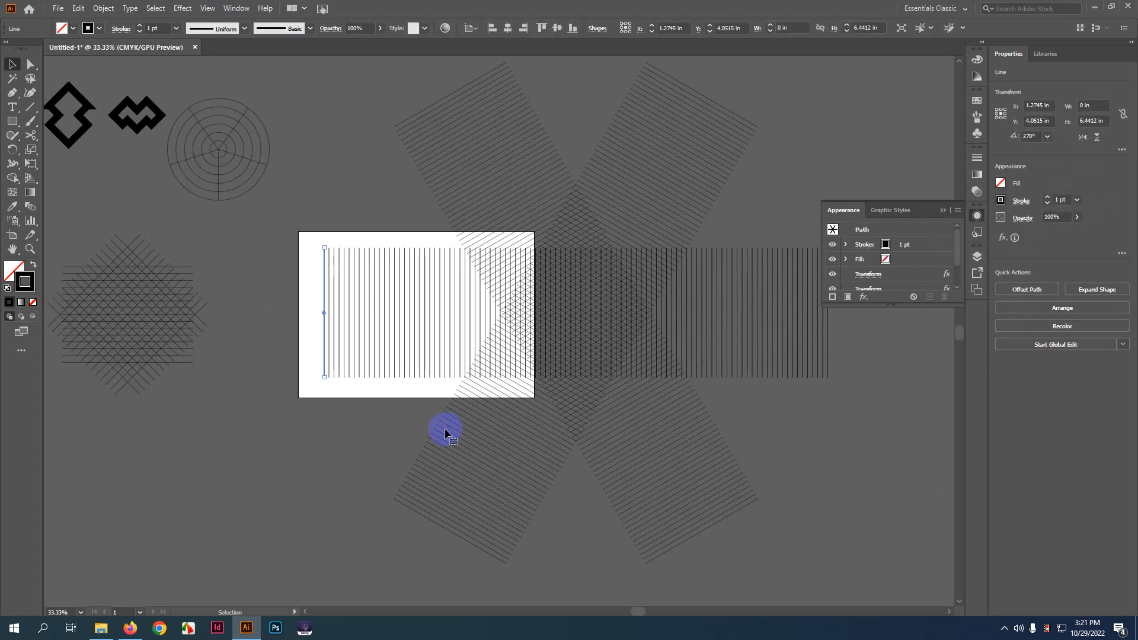
pyautogui.moveTo(292, 292); pyautogui.dragTo(424, 483)
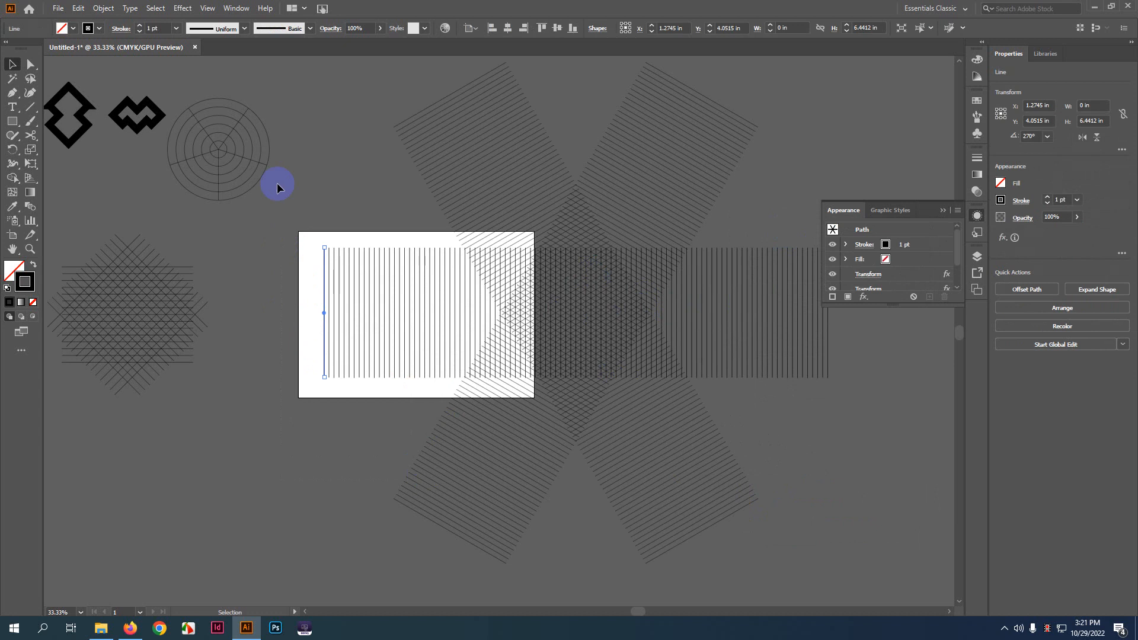
pyautogui.moveTo(305, 109); pyautogui.dragTo(571, 317)
pyautogui.moveTo(825, 497); pyautogui.dragTo(826, 495)
pyautogui.moveTo(293, 245); pyautogui.dragTo(717, 489)
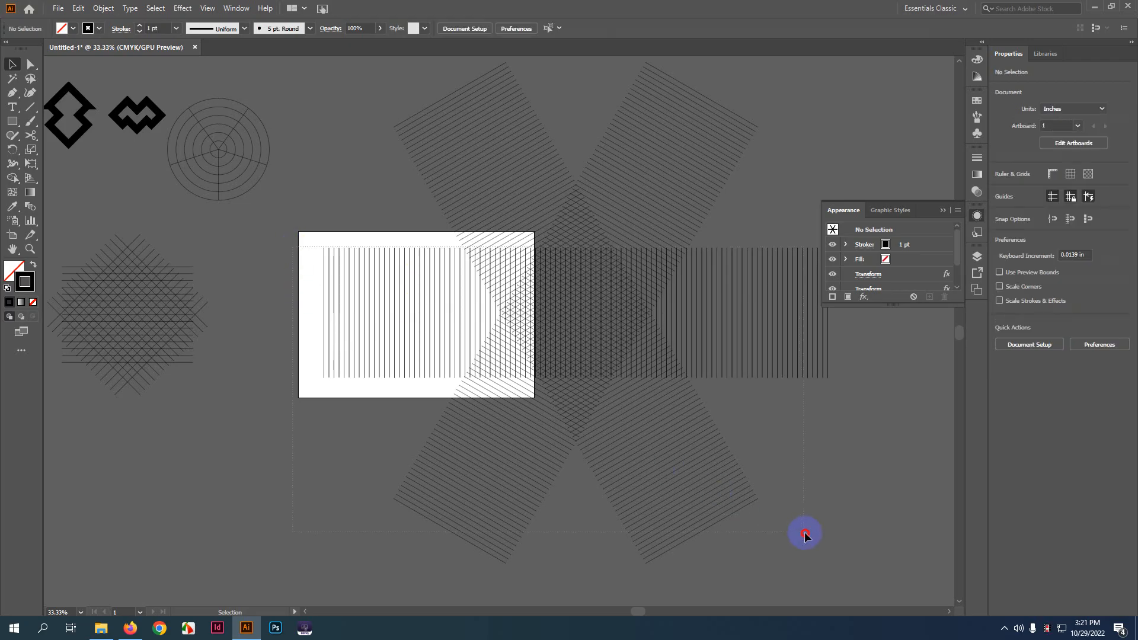
pyautogui.moveTo(805, 534); pyautogui.dragTo(804, 533)
pyautogui.click(118, 10)
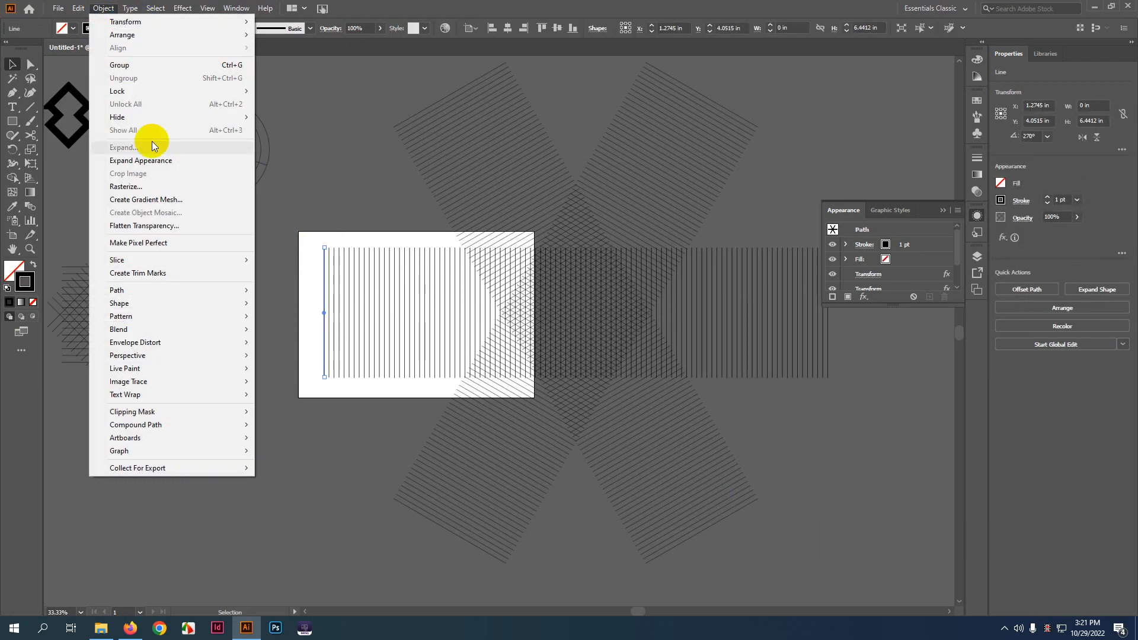
pyautogui.click(157, 160)
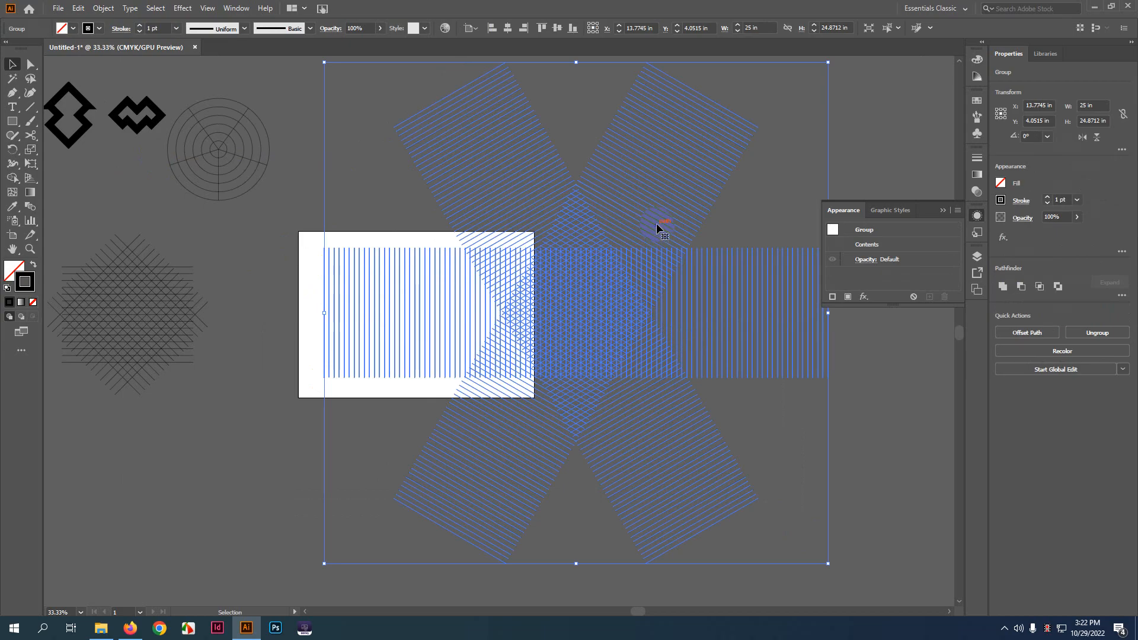
# - Move the expanded grid over the artboard's centre, set its stroke weight to 0.25 pt, and deselect it
pyautogui.moveTo(600, 301); pyautogui.dragTo(462, 314)
pyautogui.scroll(4, 440, 316)
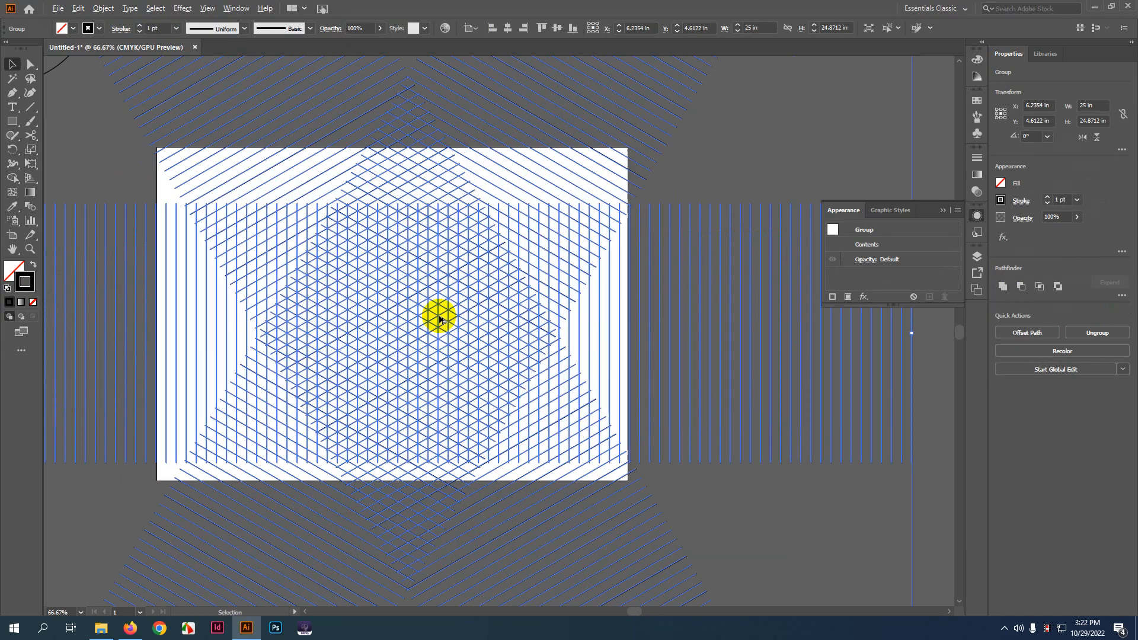
pyautogui.scroll(-1, 457, 296)
pyautogui.scroll(-3, 418, 283)
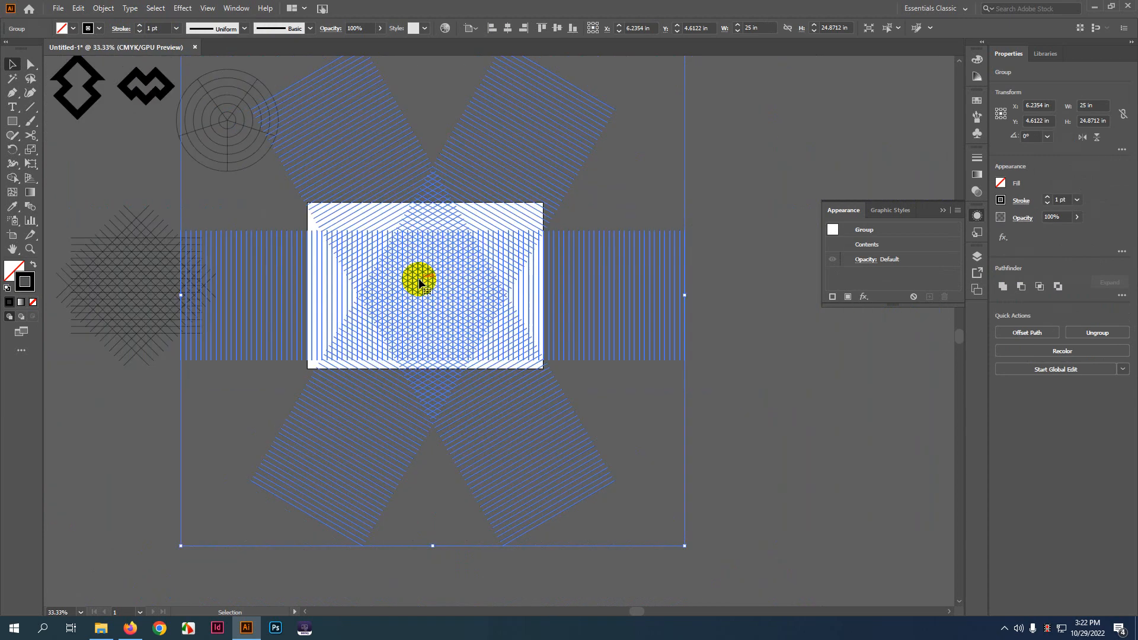
pyautogui.click(176, 29)
pyautogui.click(193, 41)
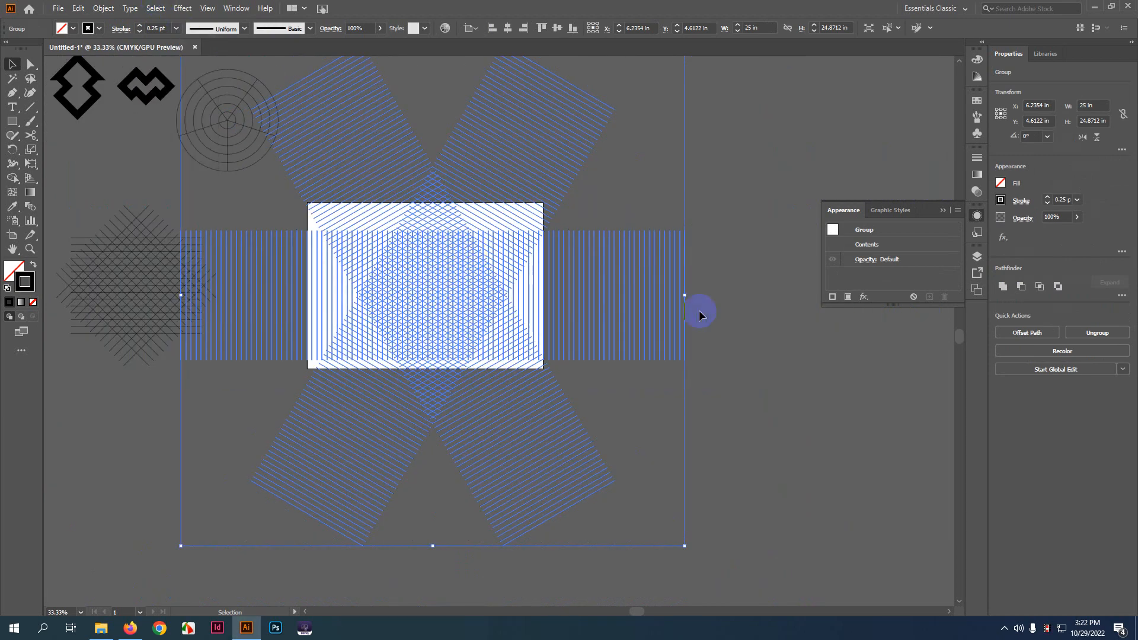
pyautogui.click(699, 310)
pyautogui.scroll(5, 444, 312)
pyautogui.scroll(-2, 498, 238)
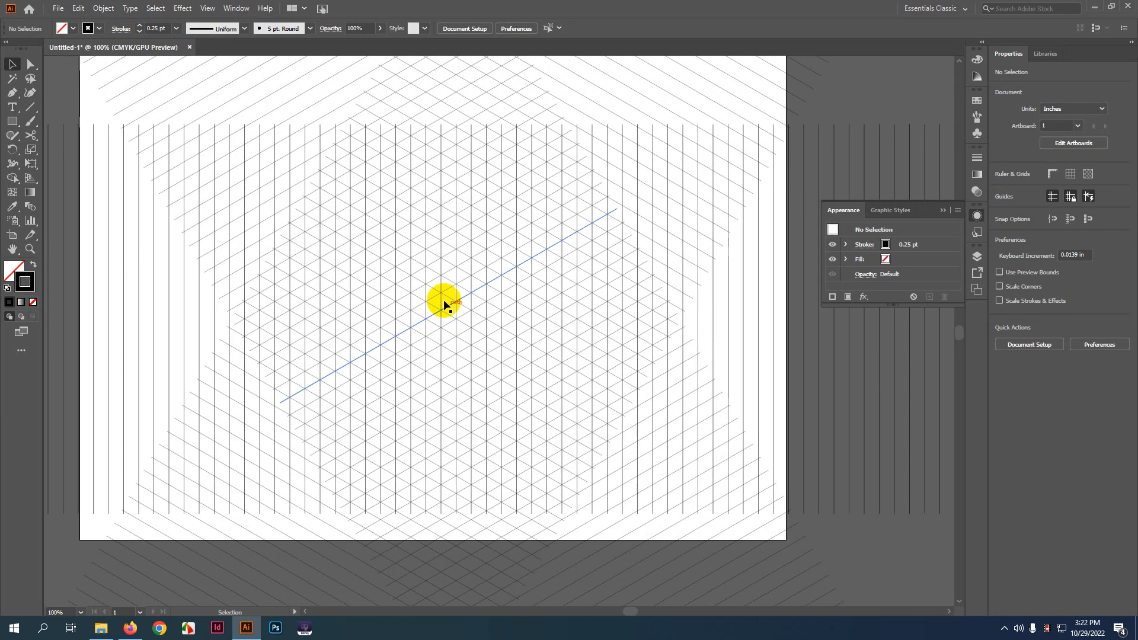
# - Select the whole triangular grid and activate the Shape Builder tool on it
pyautogui.click(399, 190)
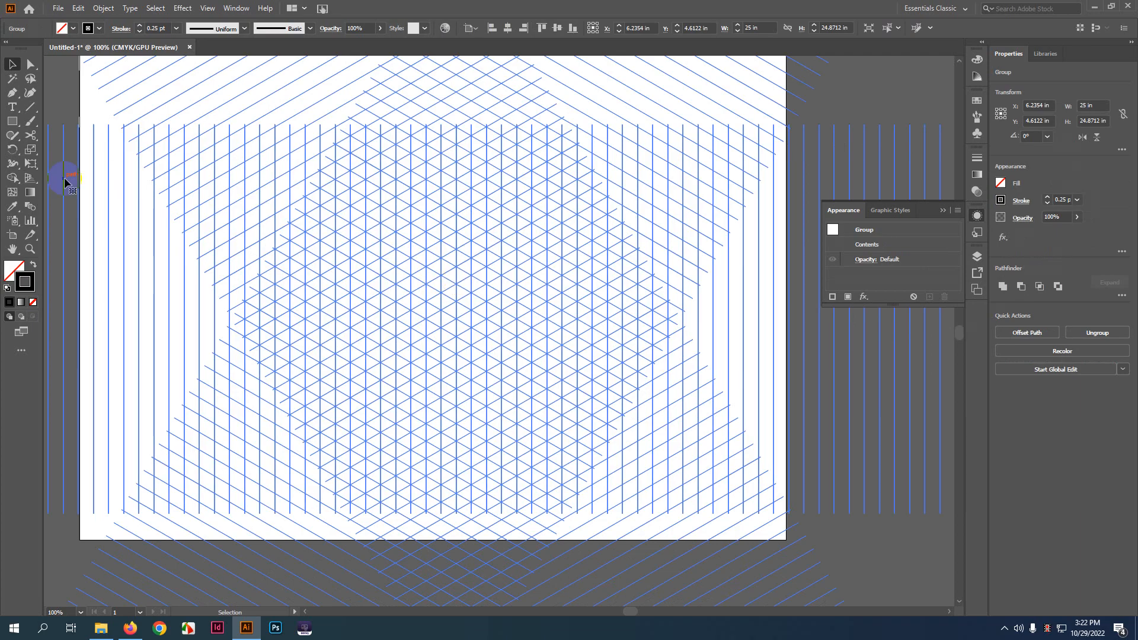
pyautogui.click(12, 176)
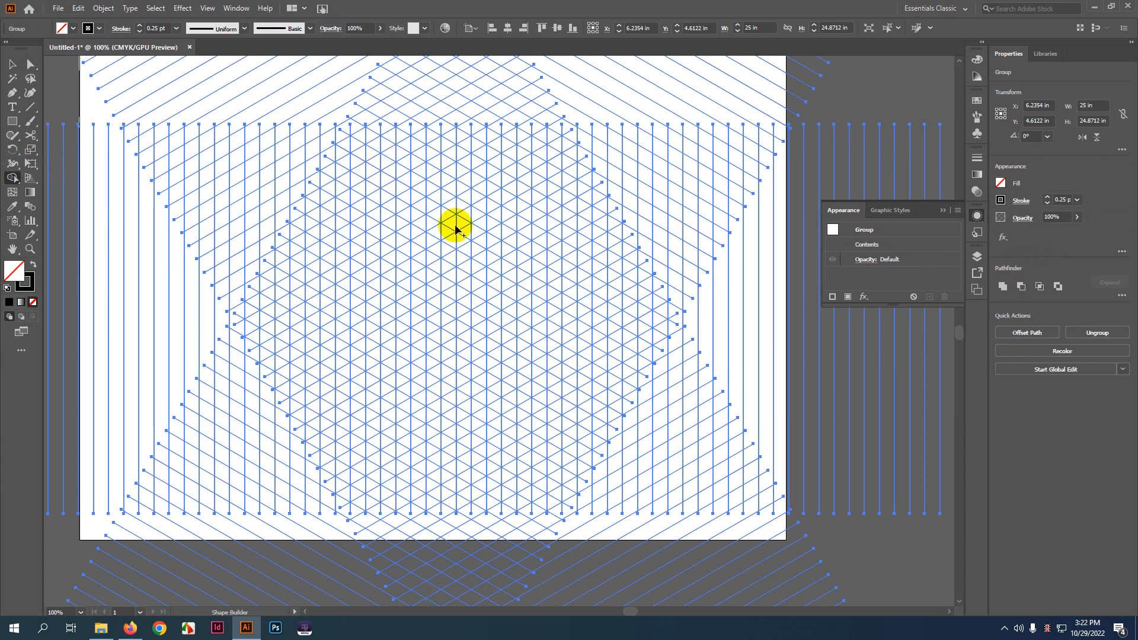
pyautogui.scroll(1, 452, 224)
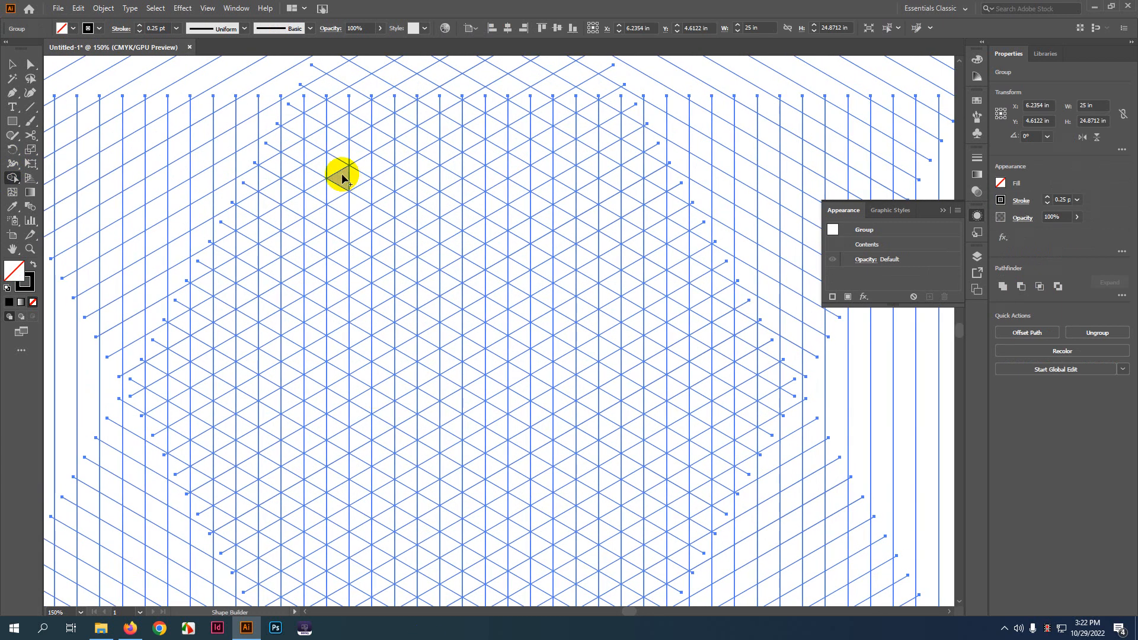
pyautogui.moveTo(343, 177)
pyautogui.mouseDown()
pyautogui.moveTo(436, 221)
pyautogui.moveTo(452, 254)
pyautogui.mouseUp()
pyautogui.hotkey('ctrl', 'z')
pyautogui.moveTo(340, 177); pyautogui.dragTo(422, 223)
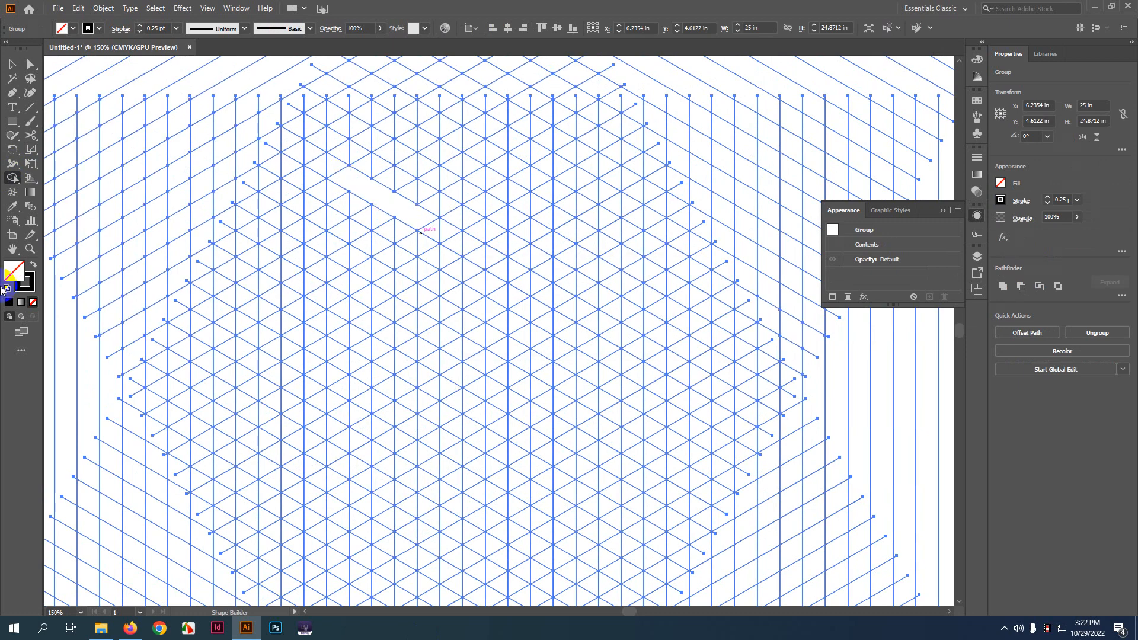
# - Use a black fill with no stroke and merge grid cells into a right-pointing chevron with a flat vertical tip
pyautogui.click(33, 268)
pyautogui.moveTo(351, 178)
pyautogui.mouseDown()
pyautogui.moveTo(448, 250)
pyautogui.moveTo(394, 300)
pyautogui.mouseUp()
pyautogui.hotkey('ctrl', 'z')
pyautogui.moveTo(348, 178); pyautogui.dragTo(356, 184)
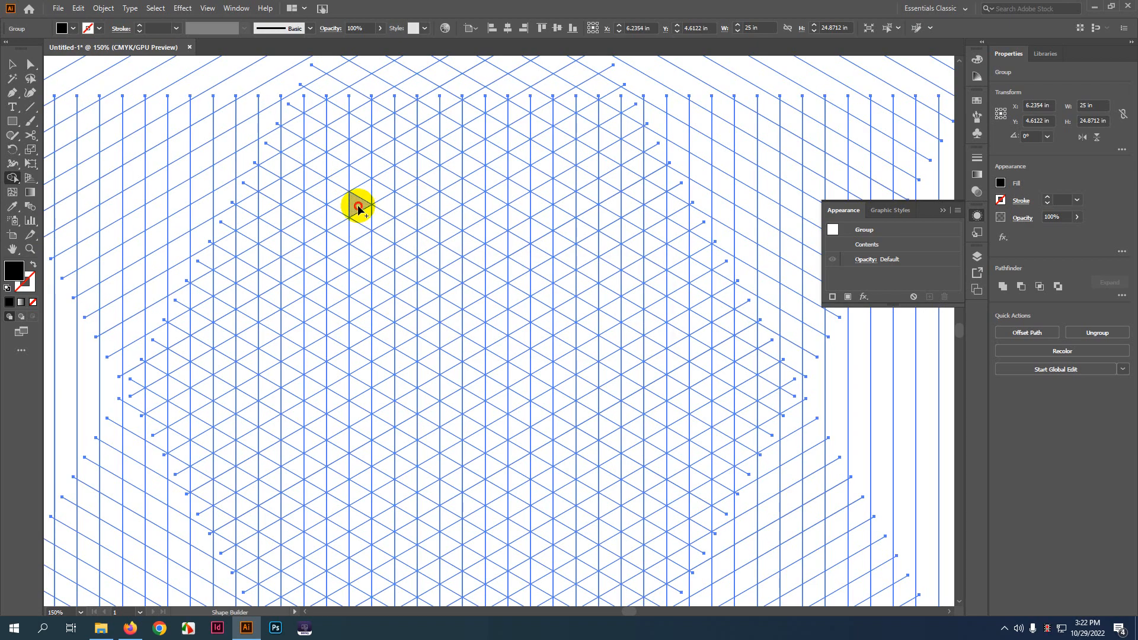
pyautogui.moveTo(358, 207); pyautogui.dragTo(457, 275)
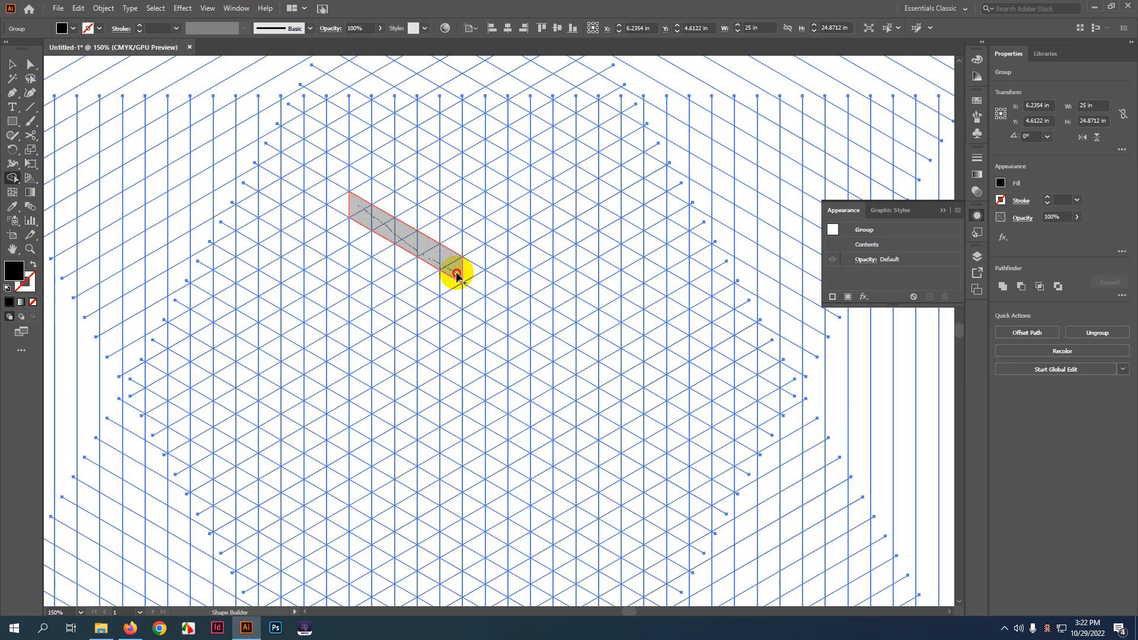
pyautogui.moveTo(457, 275)
pyautogui.mouseDown()
pyautogui.moveTo(457, 293)
pyautogui.moveTo(354, 360)
pyautogui.mouseUp()
pyautogui.hscroll(2, 437, 249)
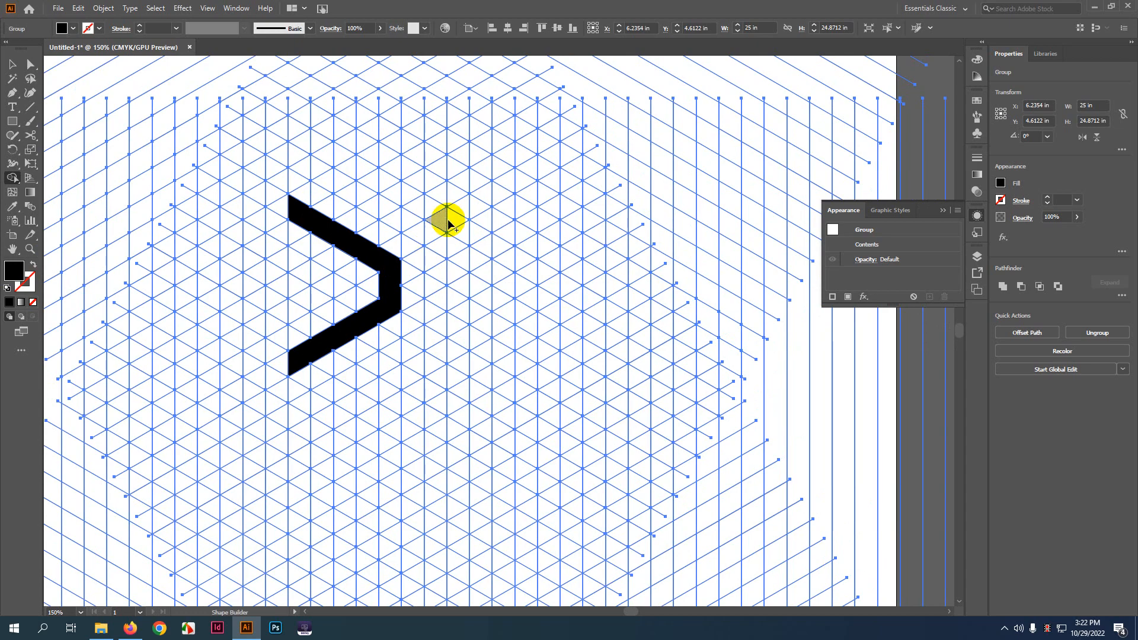
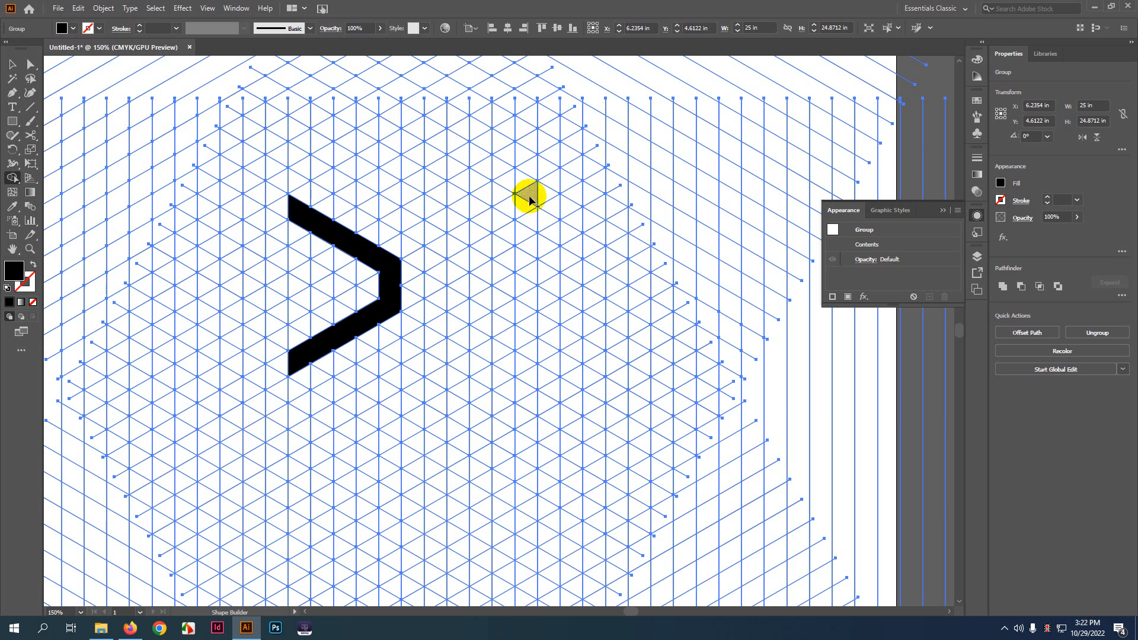
# - Merge grid cells into a mirrored, left-pointing chevron whose vertical bar adjoins the first one, forming an X shape
pyautogui.moveTo(529, 193); pyautogui.dragTo(423, 256)
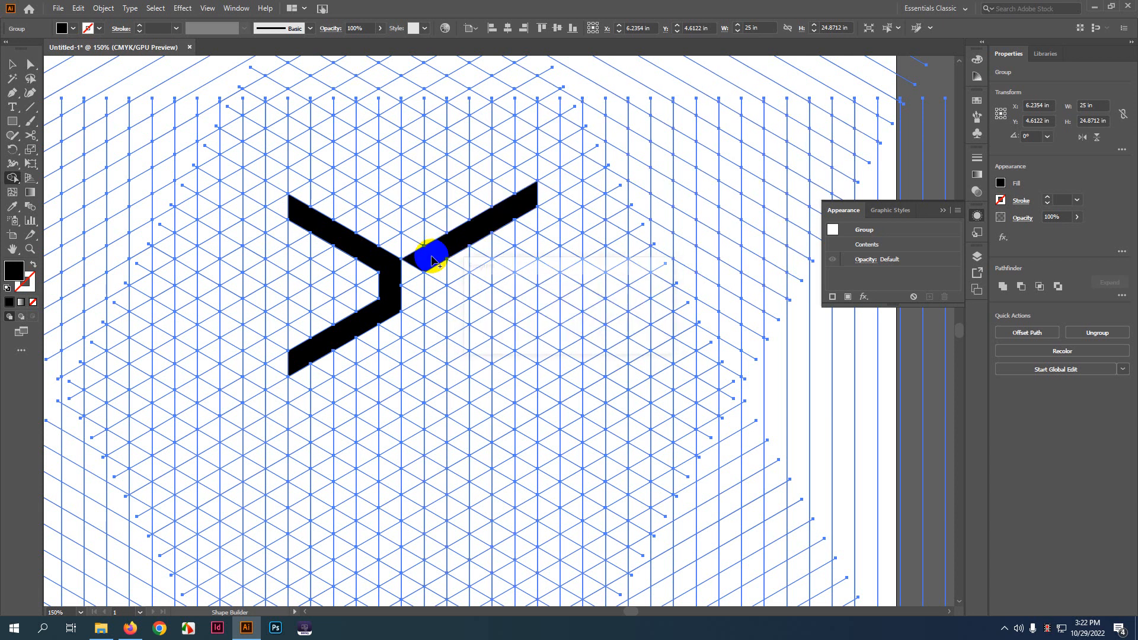
pyautogui.hotkey('ctrl', 'z')
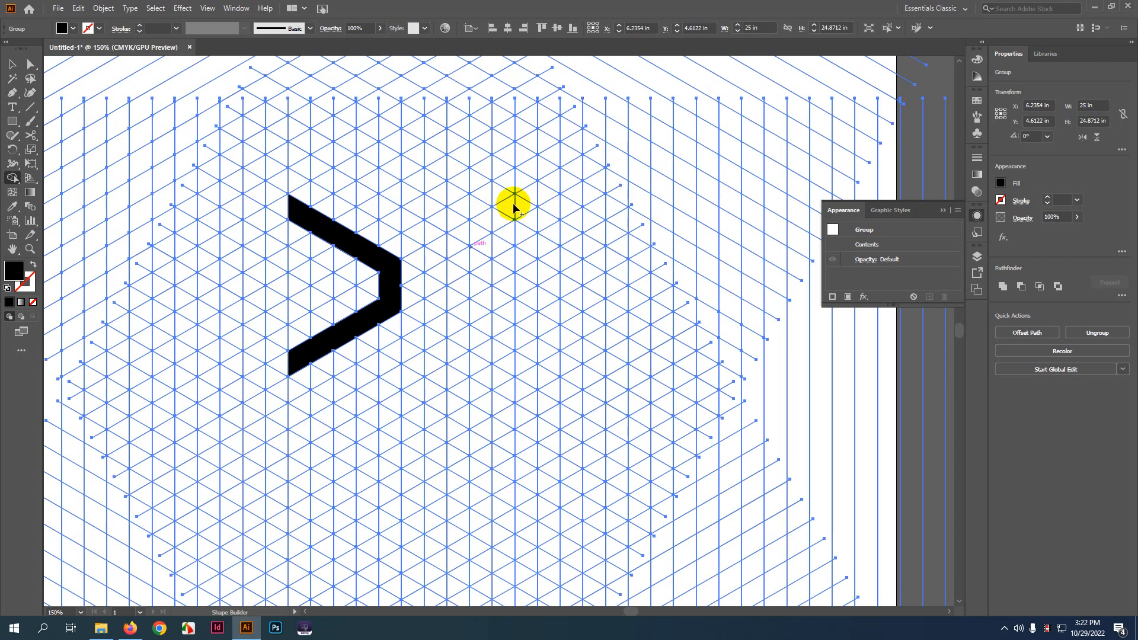
pyautogui.moveTo(520, 204)
pyautogui.mouseDown()
pyautogui.moveTo(422, 260)
pyautogui.moveTo(409, 287)
pyautogui.moveTo(419, 308)
pyautogui.moveTo(500, 356)
pyautogui.mouseUp()
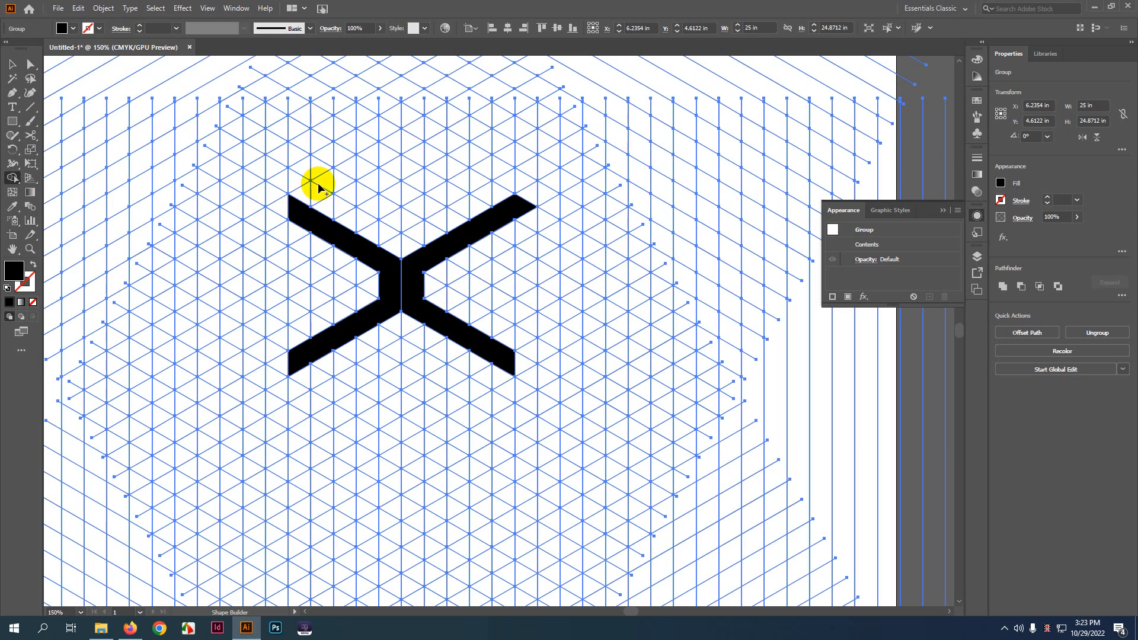
# - Merge grid cells into V-shaped bars nested inside the X's upper, lower and right-hand openings
pyautogui.moveTo(328, 180); pyautogui.dragTo(403, 218)
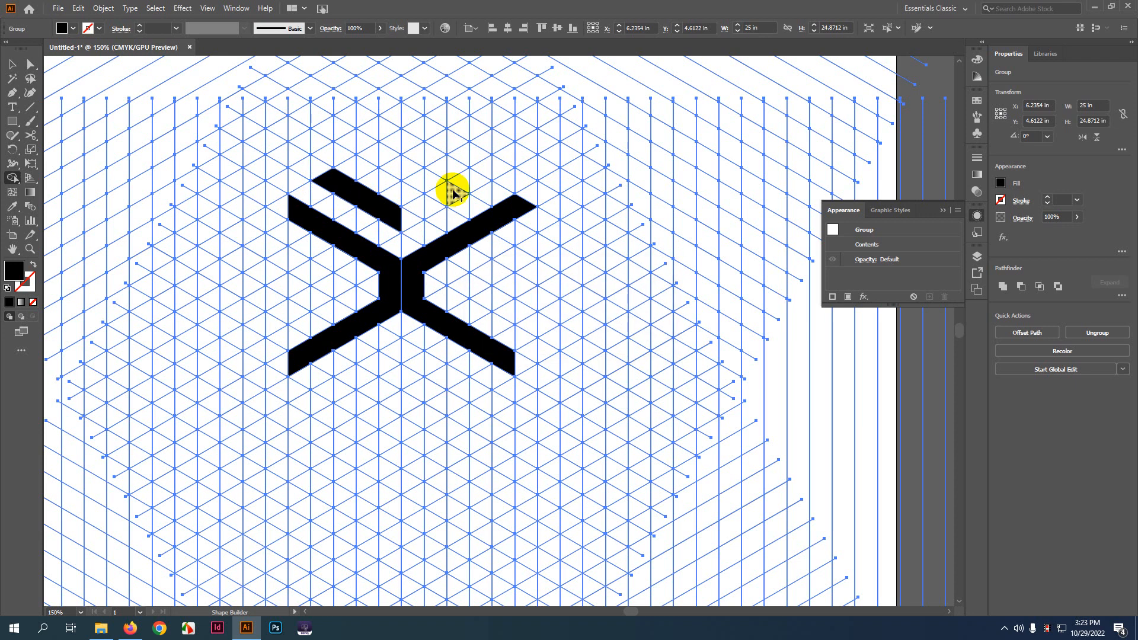
pyautogui.moveTo(457, 183)
pyautogui.mouseDown()
pyautogui.moveTo(406, 215)
pyautogui.moveTo(442, 209)
pyautogui.moveTo(404, 214)
pyautogui.mouseUp()
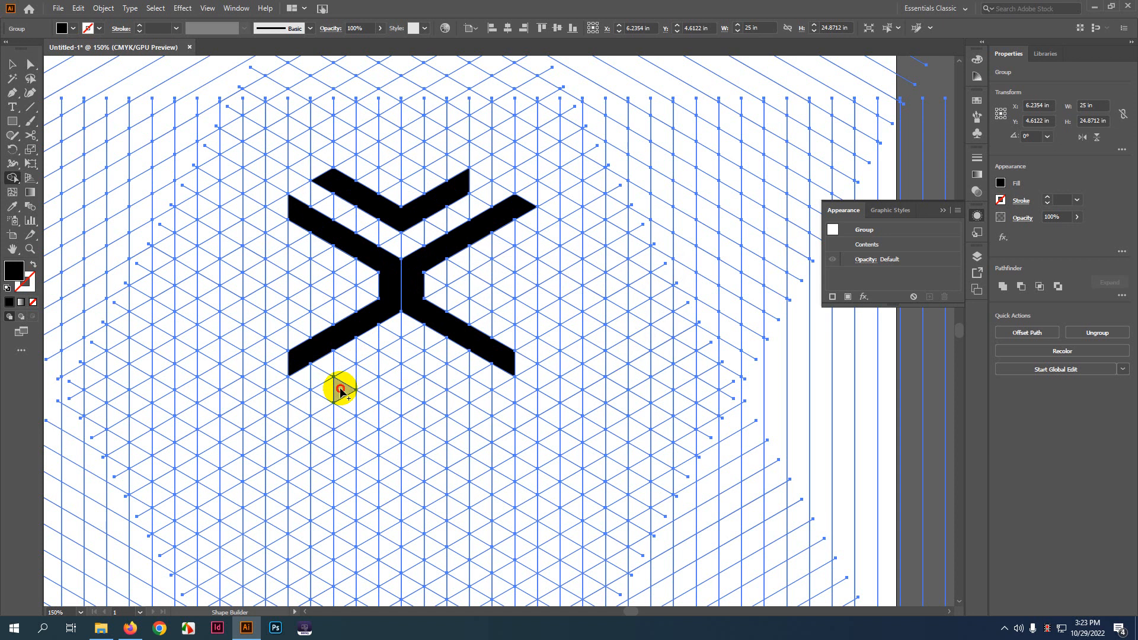
pyautogui.moveTo(341, 392)
pyautogui.mouseDown()
pyautogui.moveTo(393, 346)
pyautogui.moveTo(463, 389)
pyautogui.mouseUp()
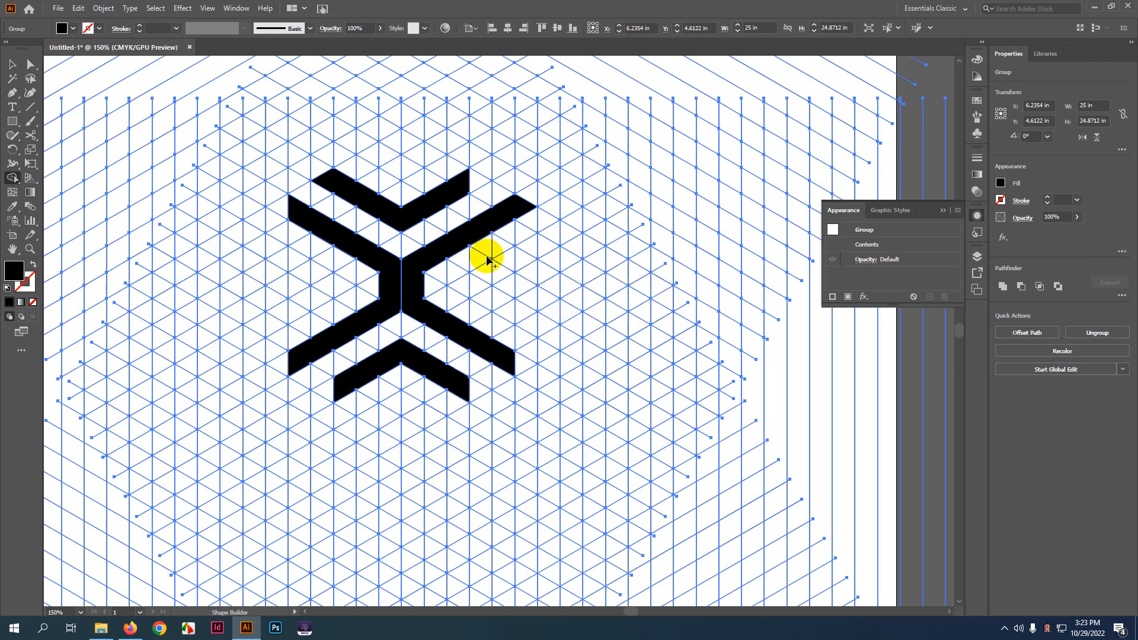
pyautogui.moveTo(518, 255)
pyautogui.mouseDown()
pyautogui.moveTo(473, 287)
pyautogui.moveTo(521, 314)
pyautogui.mouseUp()
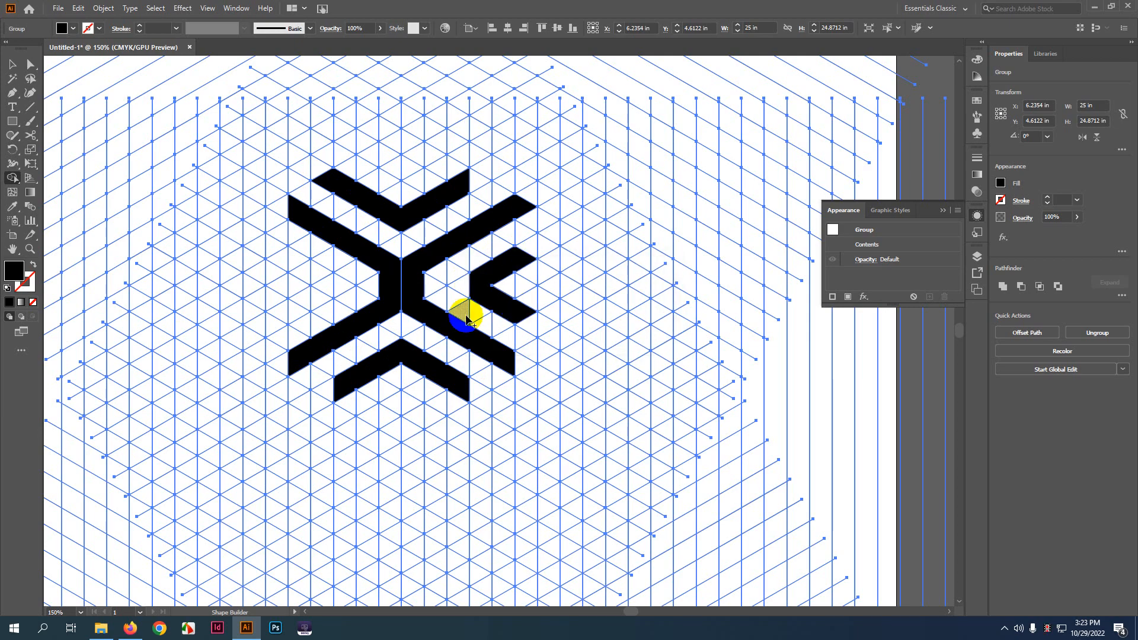
pyautogui.moveTo(291, 260)
pyautogui.mouseDown()
pyautogui.moveTo(339, 280)
pyautogui.moveTo(301, 308)
pyautogui.mouseUp()
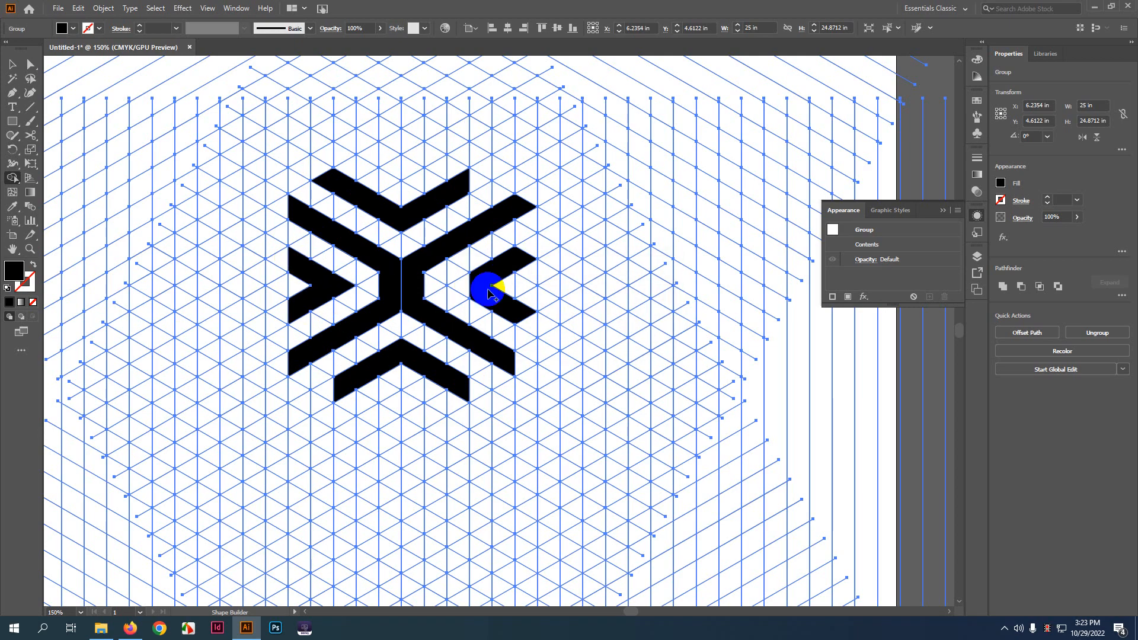
pyautogui.hotkey('ctrl', 'z')
pyautogui.moveTo(292, 260); pyautogui.dragTo(339, 287)
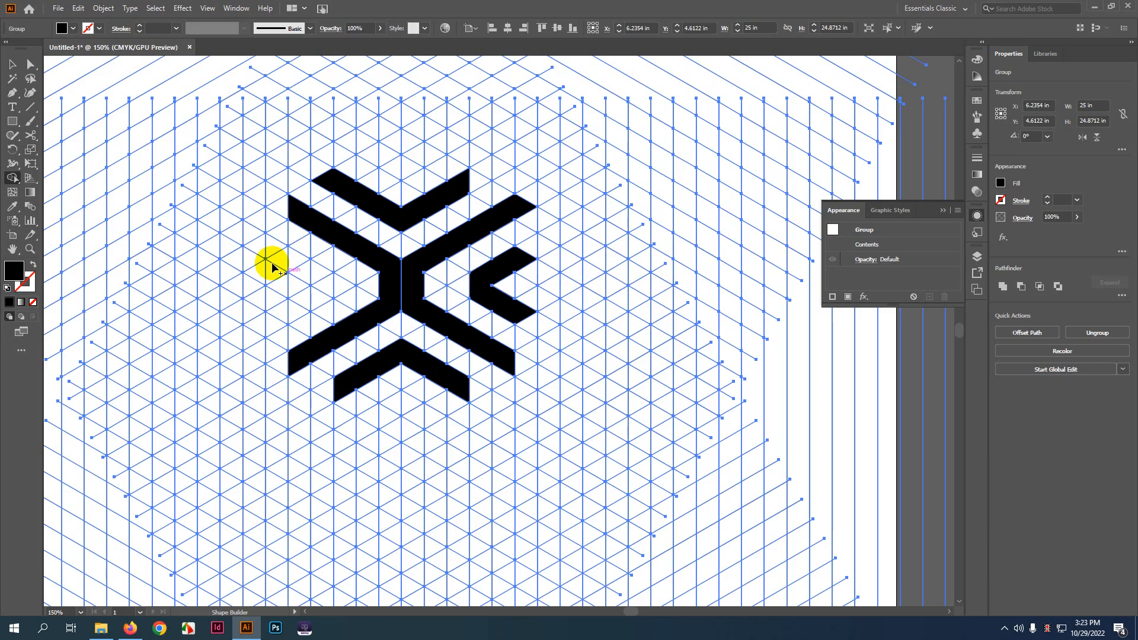
pyautogui.moveTo(275, 246)
pyautogui.mouseDown()
pyautogui.moveTo(323, 276)
pyautogui.moveTo(282, 311)
pyautogui.mouseUp()
pyautogui.scroll(-1, 509, 305)
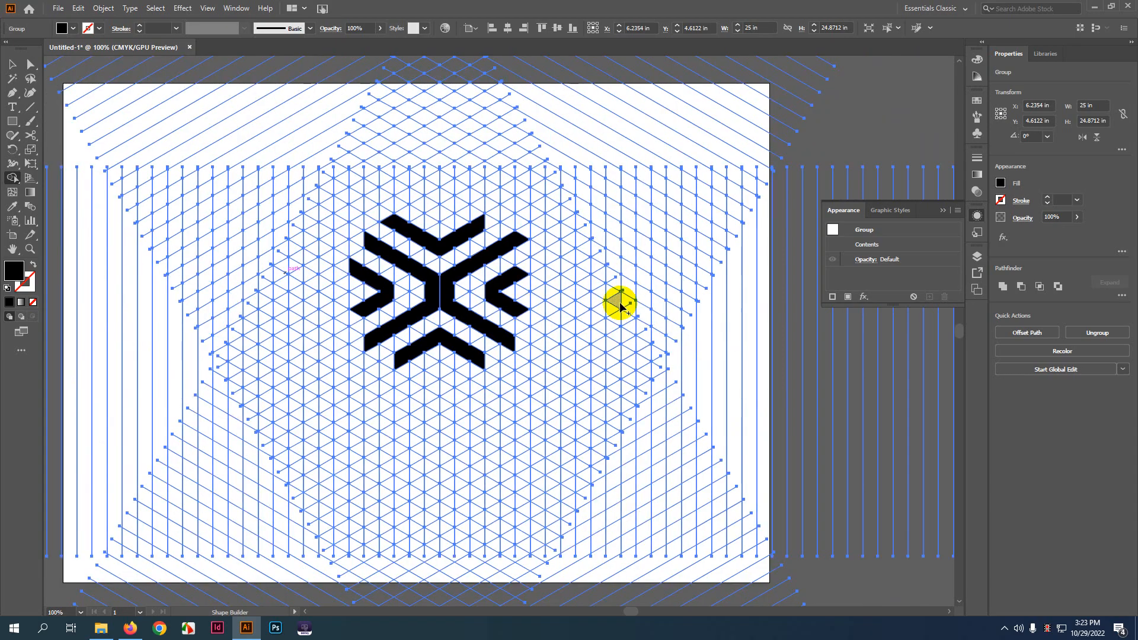
pyautogui.moveTo(620, 303); pyautogui.dragTo(569, 303)
pyautogui.scroll(1, 442, 300)
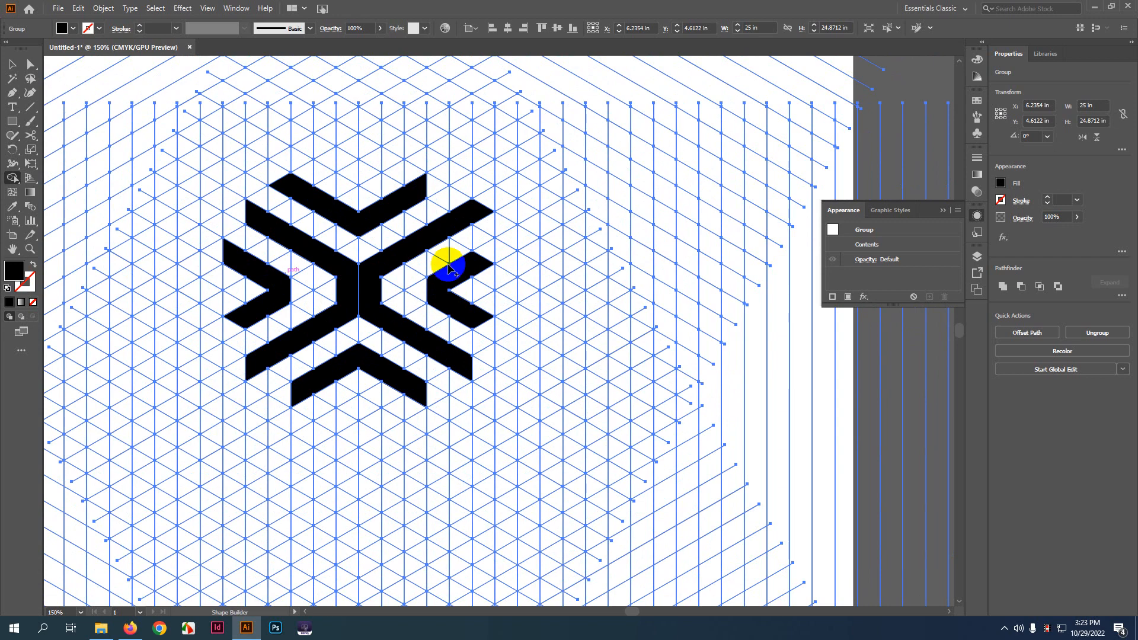
pyautogui.keyDown('alt'); pyautogui.click(279, 287); pyautogui.keyUp('alt')
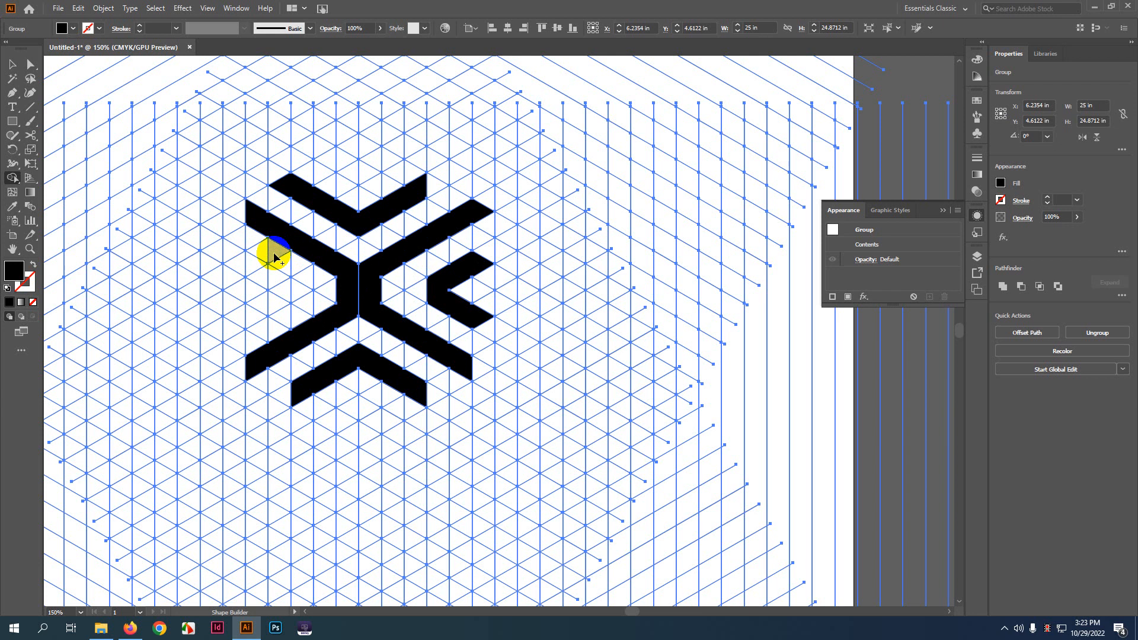
# - Merge grid cells into a flat-tipped chevron inside the X's left-hand opening, matching the right-hand one, and deselect the artwork
pyautogui.moveTo(248, 261)
pyautogui.mouseDown()
pyautogui.moveTo(298, 284)
pyautogui.moveTo(300, 298)
pyautogui.mouseUp()
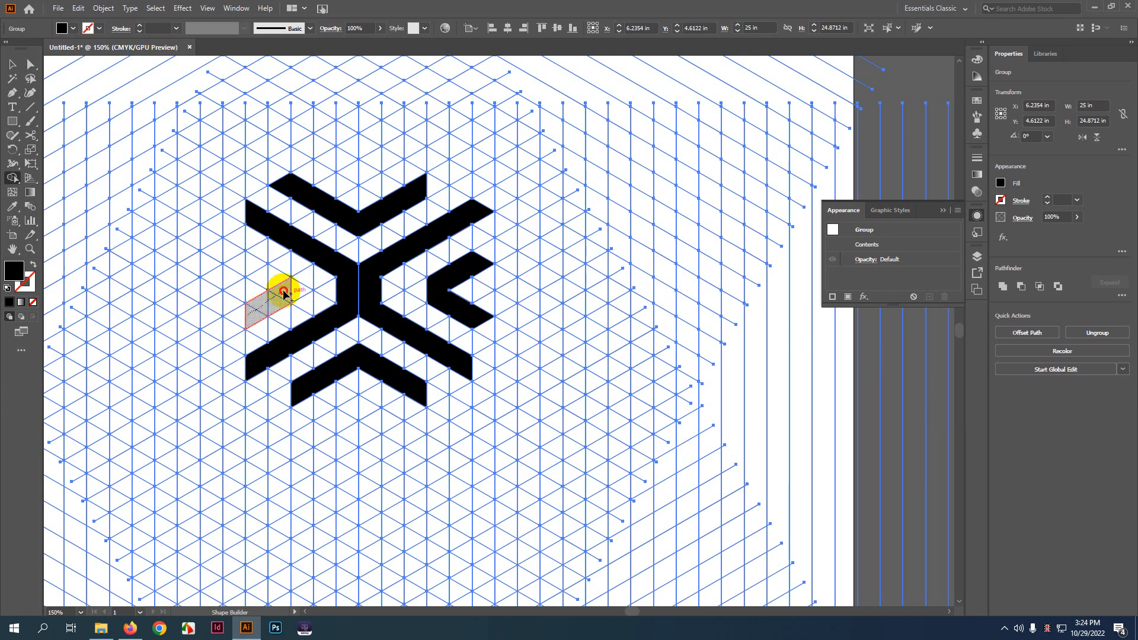
pyautogui.click(284, 294)
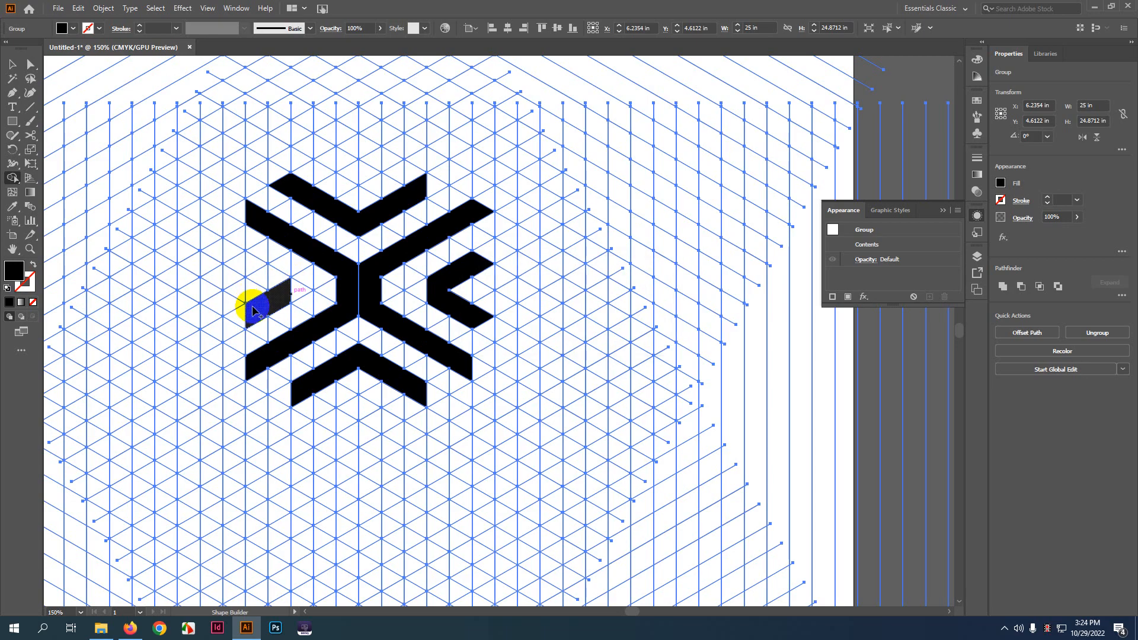
pyautogui.moveTo(232, 259)
pyautogui.mouseDown()
pyautogui.moveTo(285, 268)
pyautogui.moveTo(274, 287)
pyautogui.moveTo(287, 281)
pyautogui.mouseUp()
pyautogui.hotkey('ctrl', 'z')
pyautogui.scroll(-1, 567, 316)
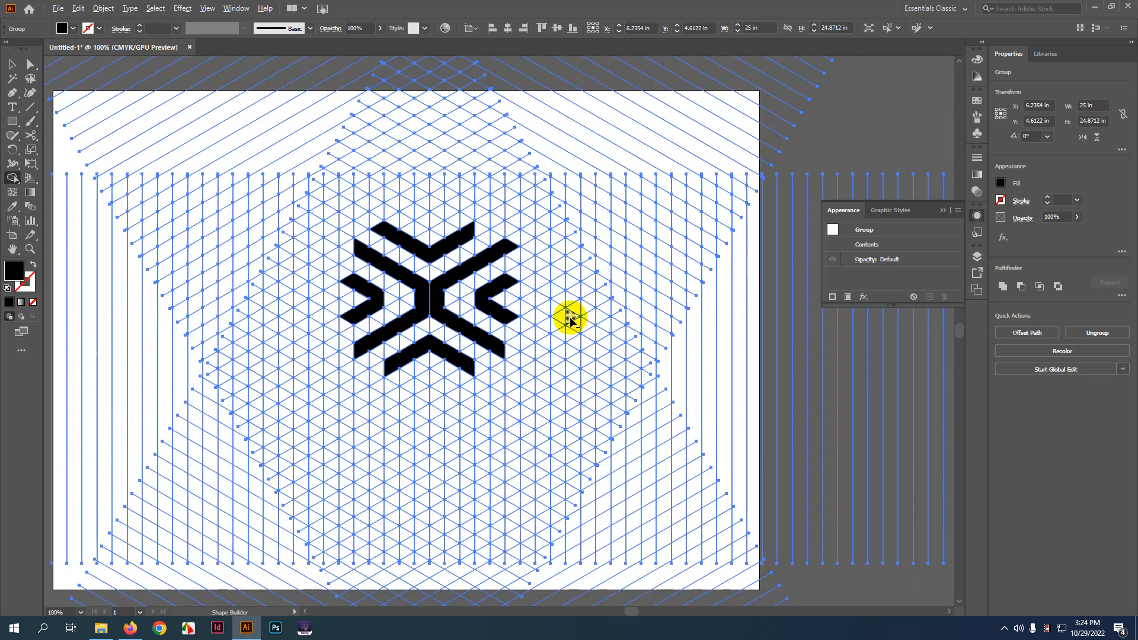
pyautogui.moveTo(593, 311); pyautogui.dragTo(507, 288)
pyautogui.press('v')
pyautogui.scroll(-2, 517, 282)
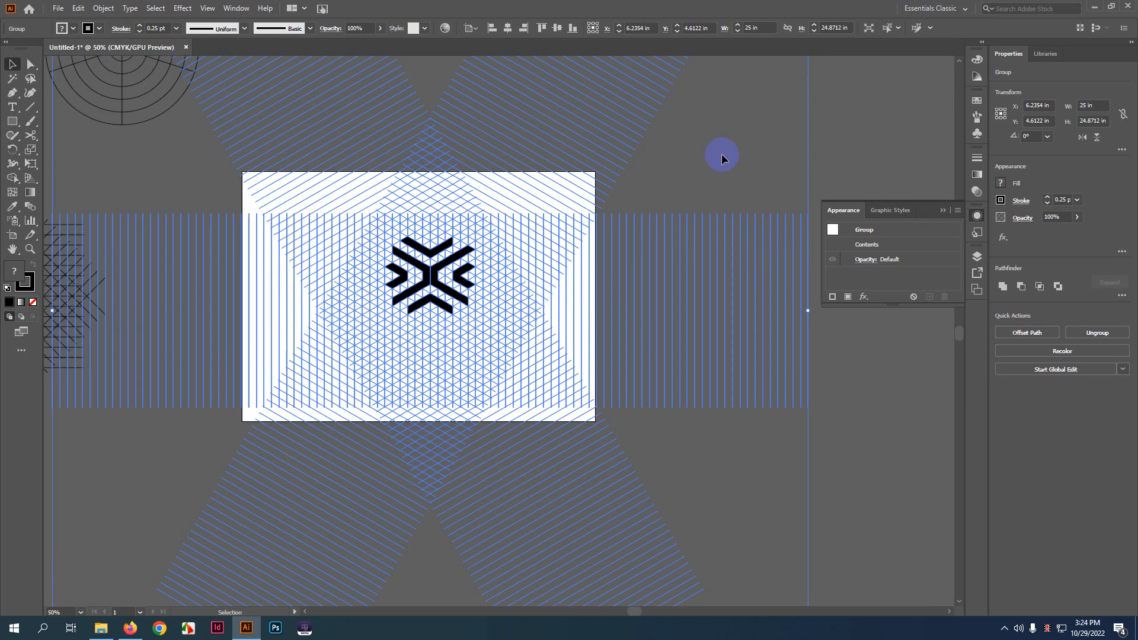
pyautogui.click(721, 154)
pyautogui.moveTo(754, 148); pyautogui.dragTo(663, 143)
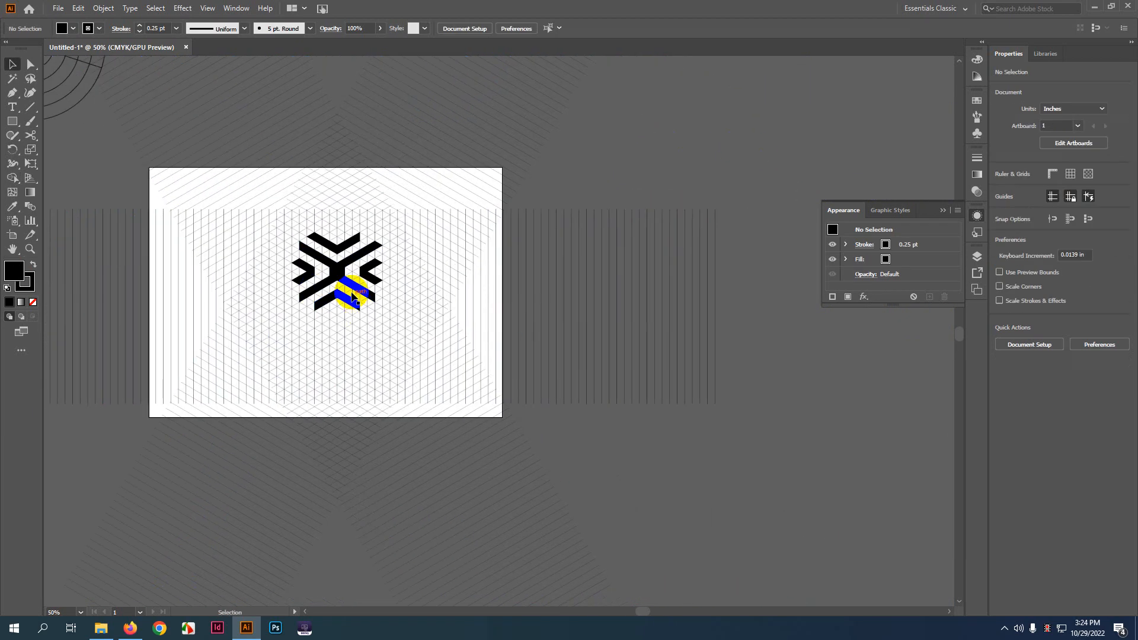
pyautogui.scroll(2, 352, 291)
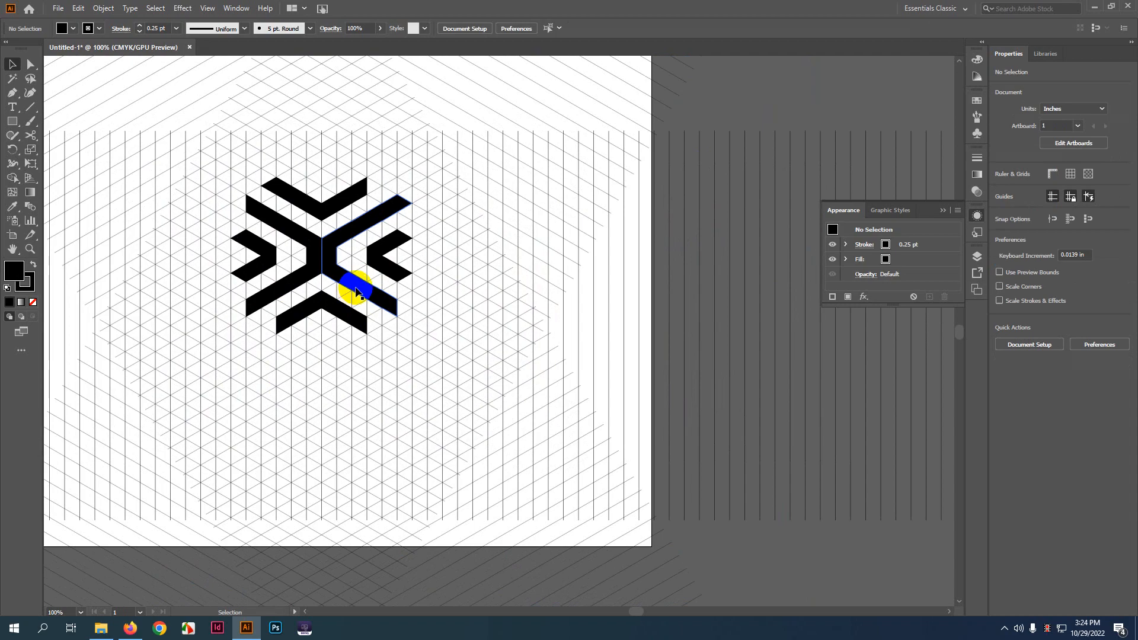
# - Examine the finished X-shaped emblem on its triangular grid, close up and from a distance
pyautogui.scroll(-2, 367, 300)
pyautogui.click(347, 274)
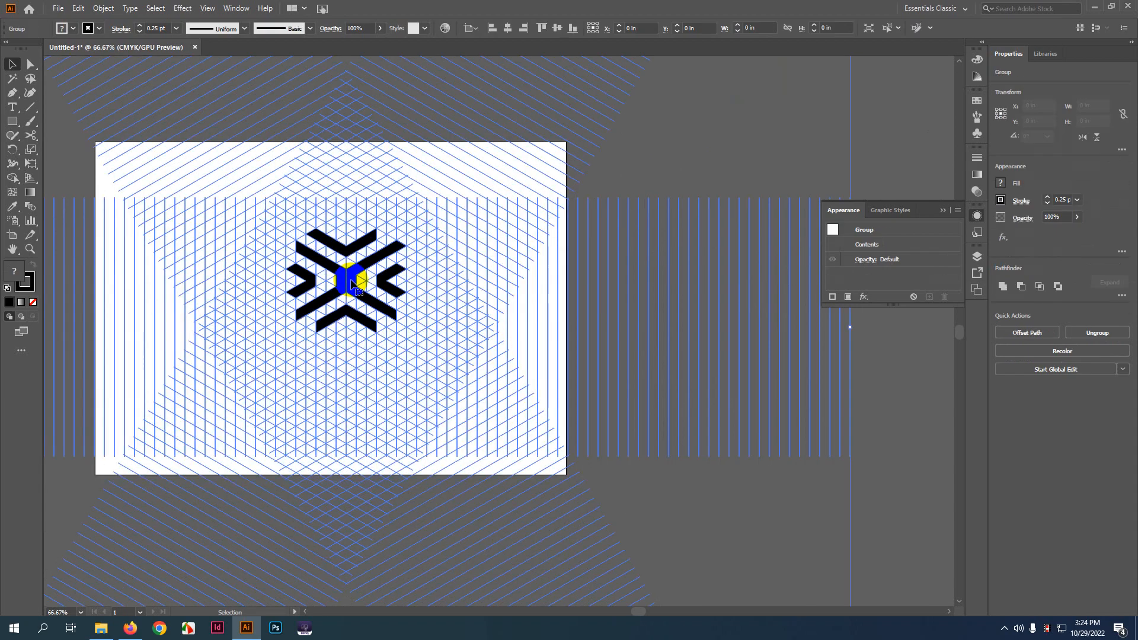
pyautogui.scroll(3, 351, 283)
pyautogui.scroll(-5, 351, 284)
pyautogui.scroll(-1, 426, 279)
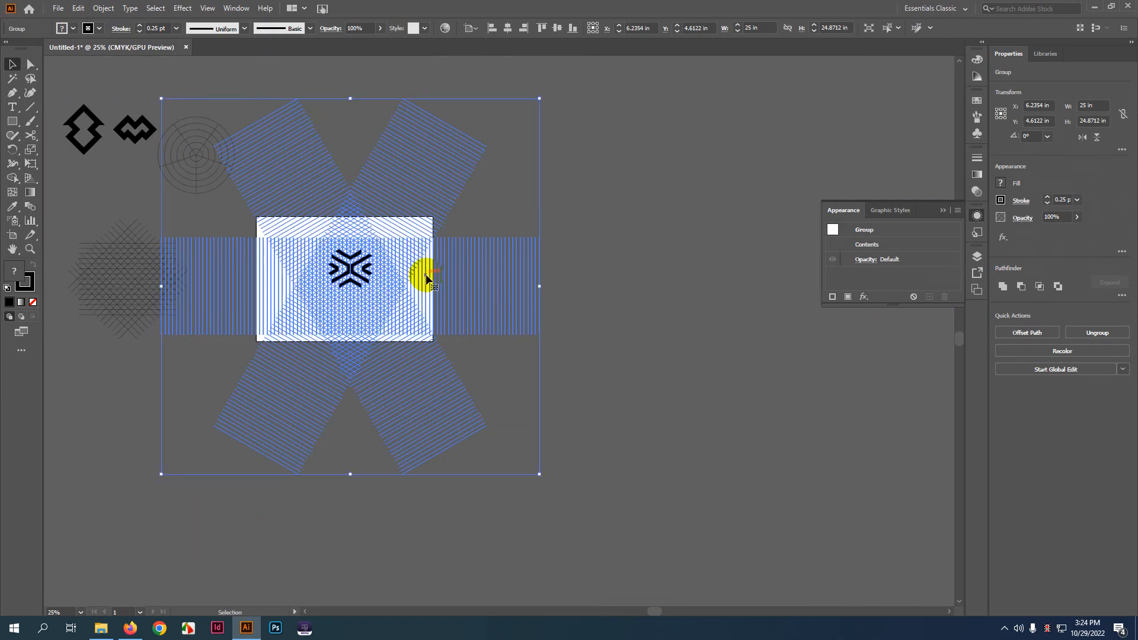
pyautogui.scroll(-1, 433, 279)
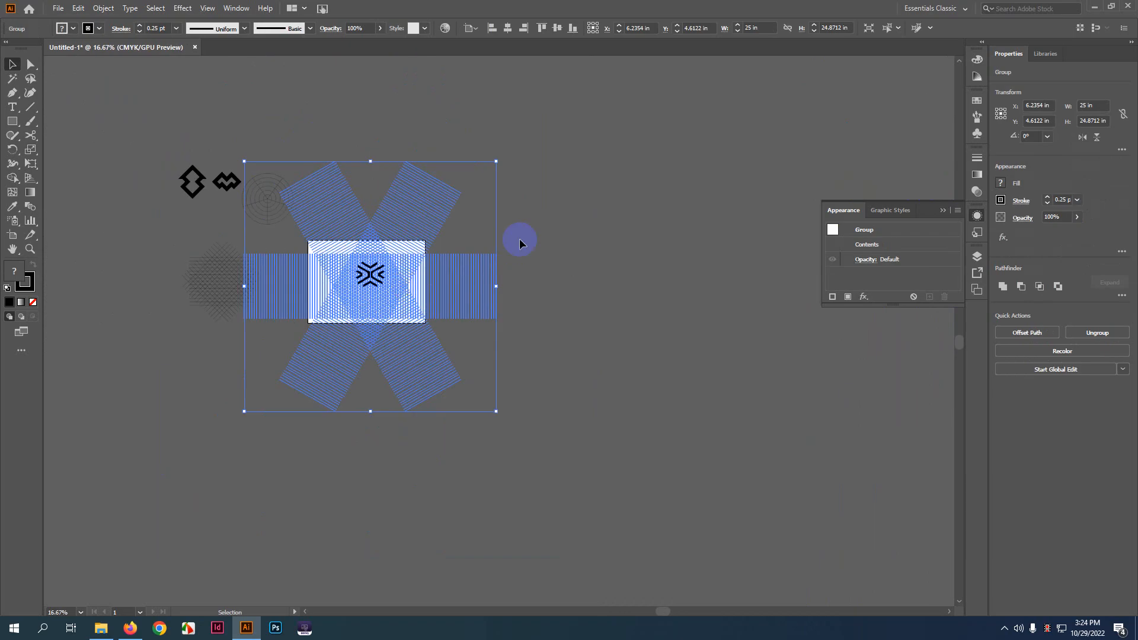
pyautogui.scroll(3, 321, 279)
pyautogui.scroll(1, 320, 278)
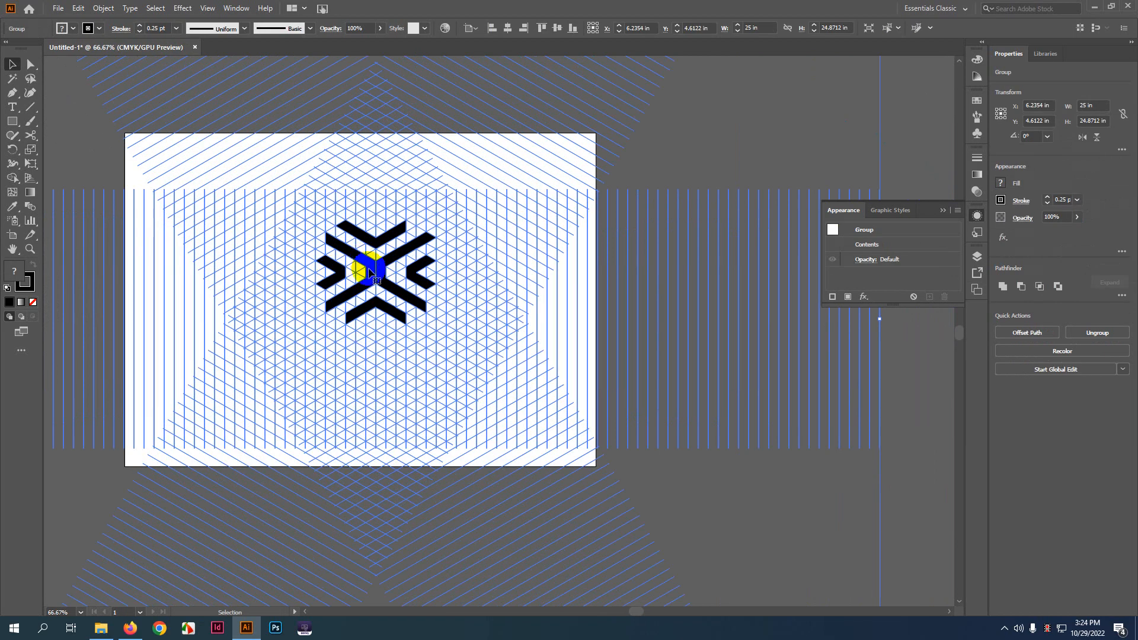
pyautogui.scroll(2, 368, 270)
pyautogui.moveTo(369, 271); pyautogui.dragTo(332, 200)
pyautogui.hotkey('ctrl', 'z')
pyautogui.scroll(-2, 368, 275)
pyautogui.click(719, 429)
# - Select the triangular grid and merge its cells with Shape Builder into an angular black letter S below the emblem
pyautogui.scroll(2, 322, 275)
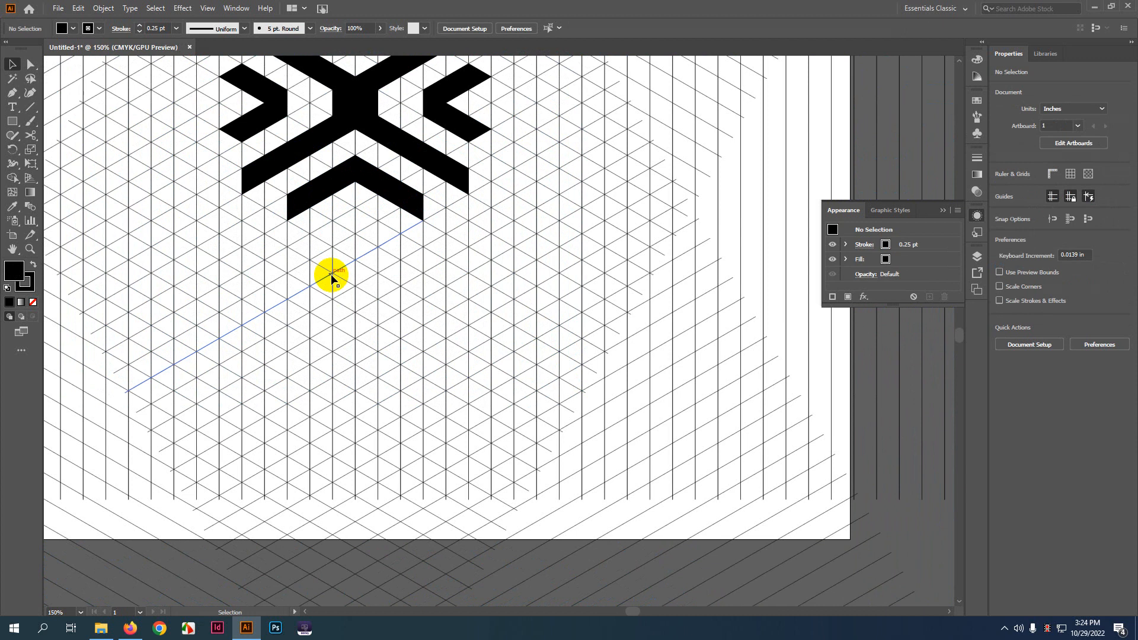
pyautogui.click(331, 277)
pyautogui.hotkey('shift', 'm')
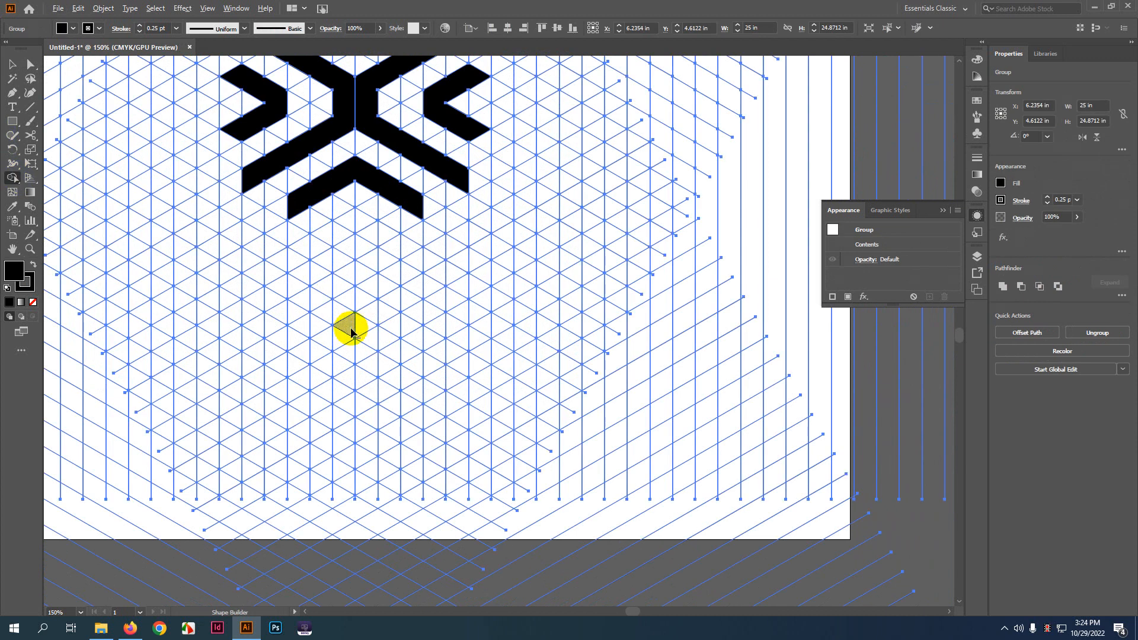
pyautogui.scroll(1, 351, 332)
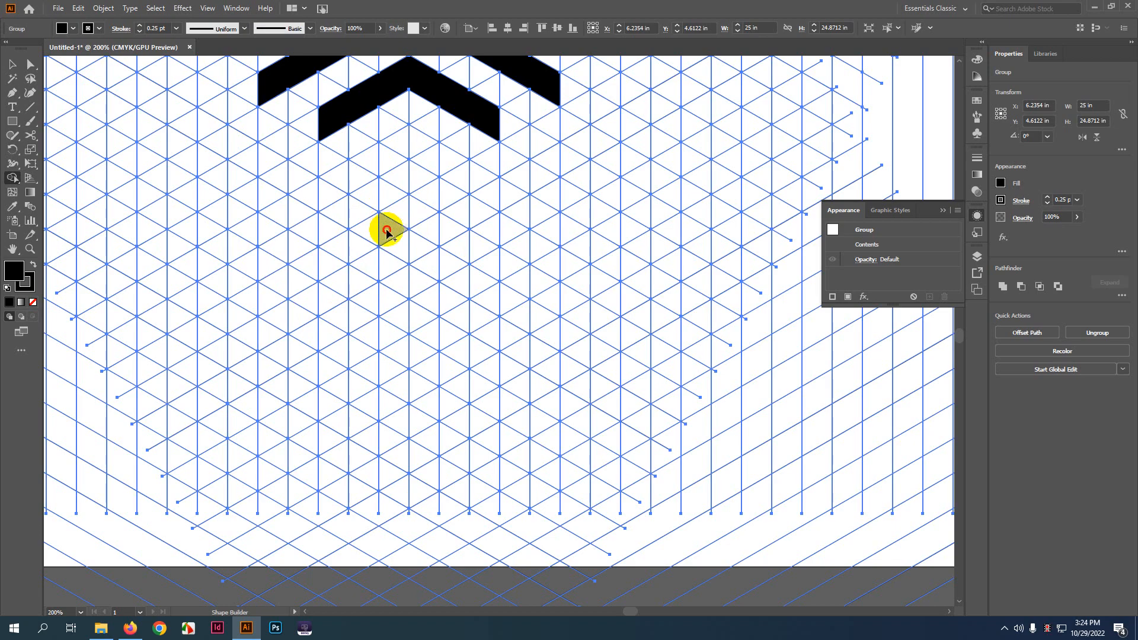
pyautogui.click(368, 223)
pyautogui.moveTo(396, 243)
pyautogui.mouseDown()
pyautogui.moveTo(348, 215)
pyautogui.moveTo(309, 230)
pyautogui.moveTo(305, 257)
pyautogui.moveTo(305, 247)
pyautogui.moveTo(395, 309)
pyautogui.moveTo(391, 325)
pyautogui.moveTo(332, 350)
pyautogui.mouseUp()
pyautogui.click(297, 316)
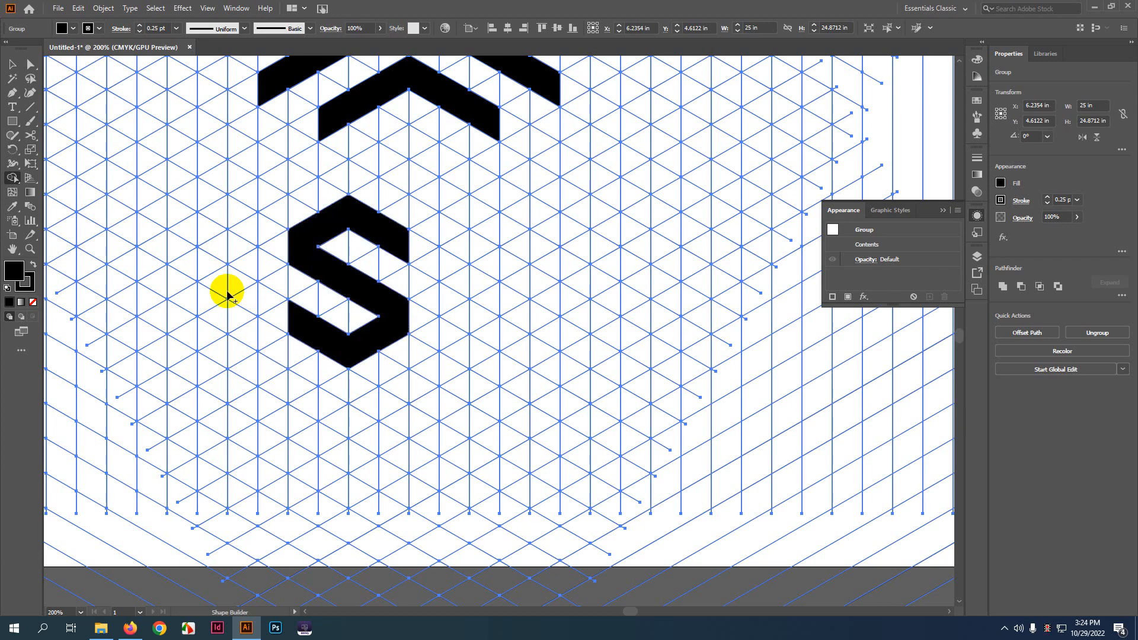
pyautogui.moveTo(343, 200); pyautogui.dragTo(370, 201)
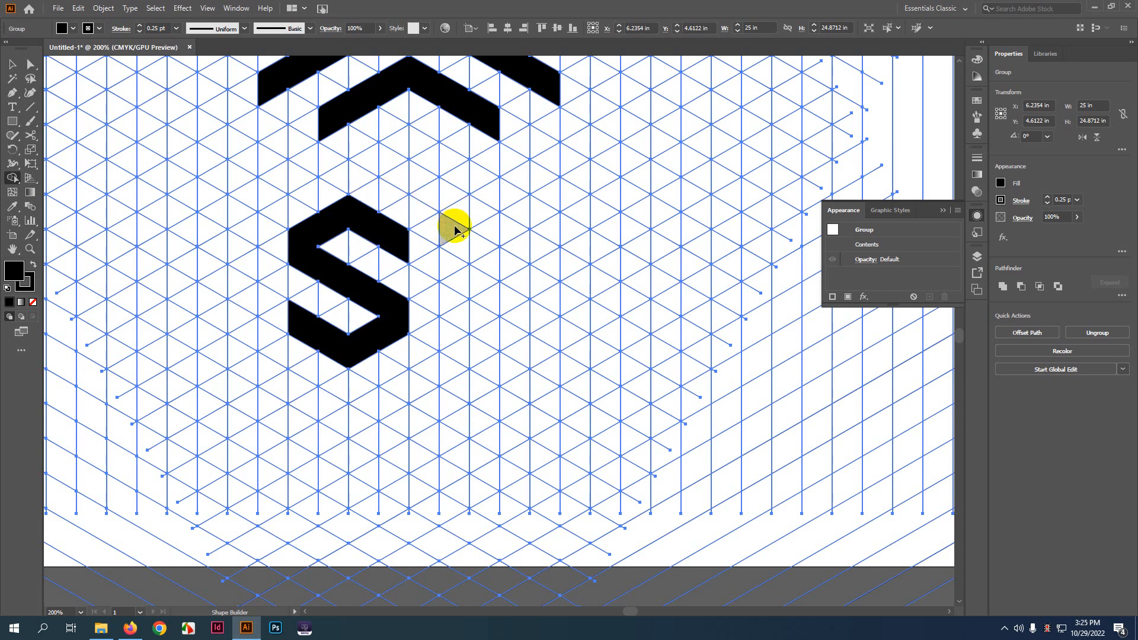
# - Merge grid cells into a slanted-end vertical bar beside the S and fill a triangular cell above it, forming a lowercase i
pyautogui.moveTo(455, 234); pyautogui.dragTo(454, 354)
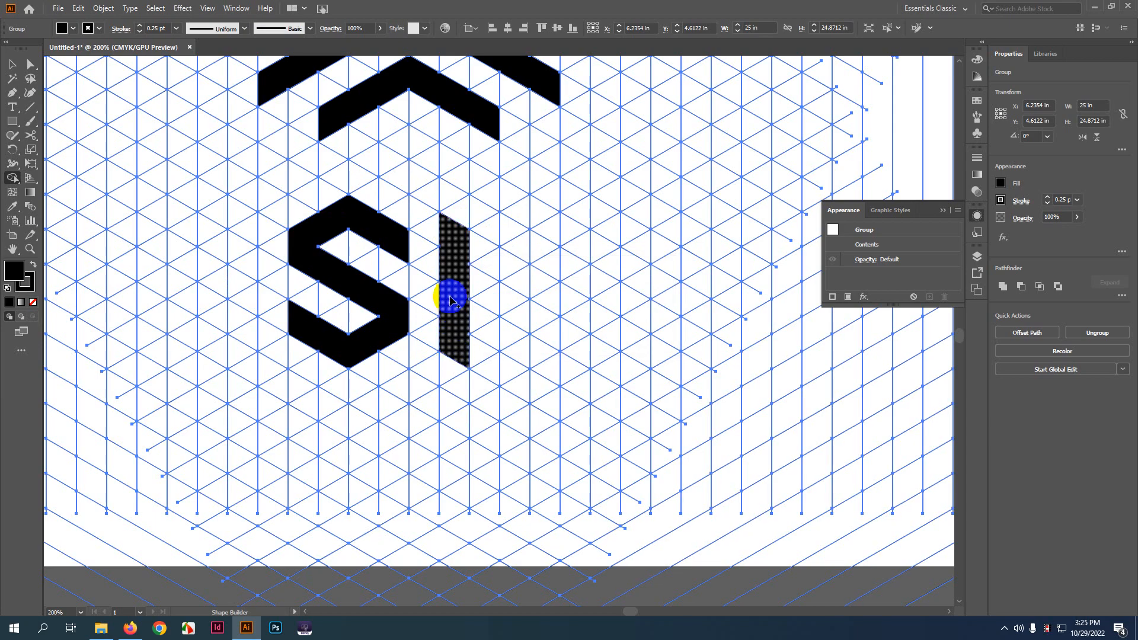
pyautogui.click(452, 194)
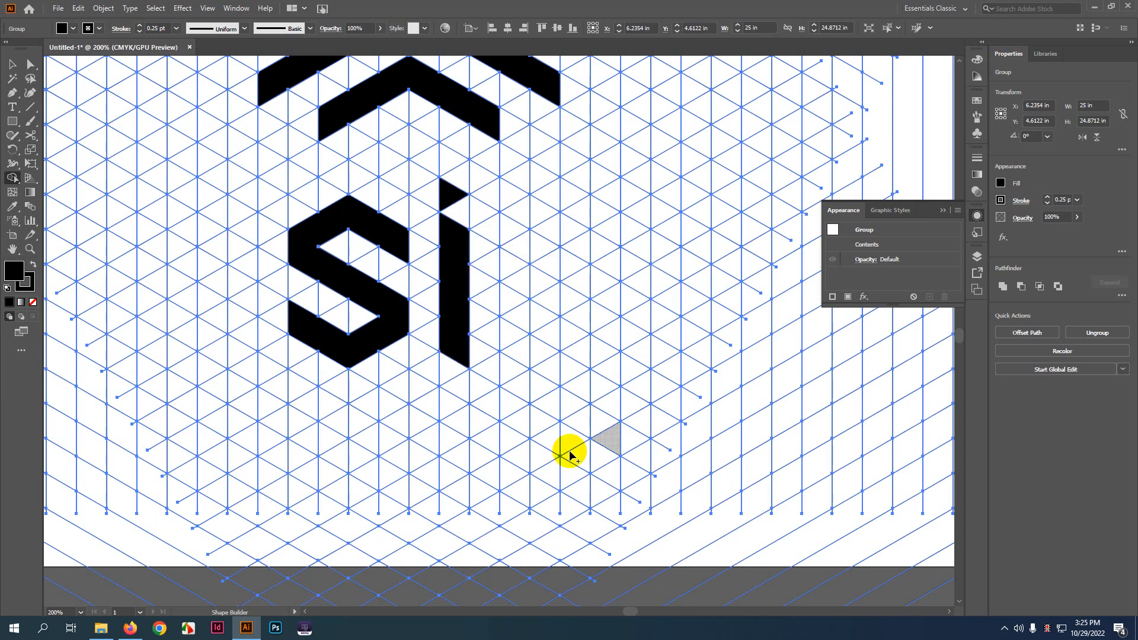
pyautogui.click(391, 254)
pyautogui.click(460, 224)
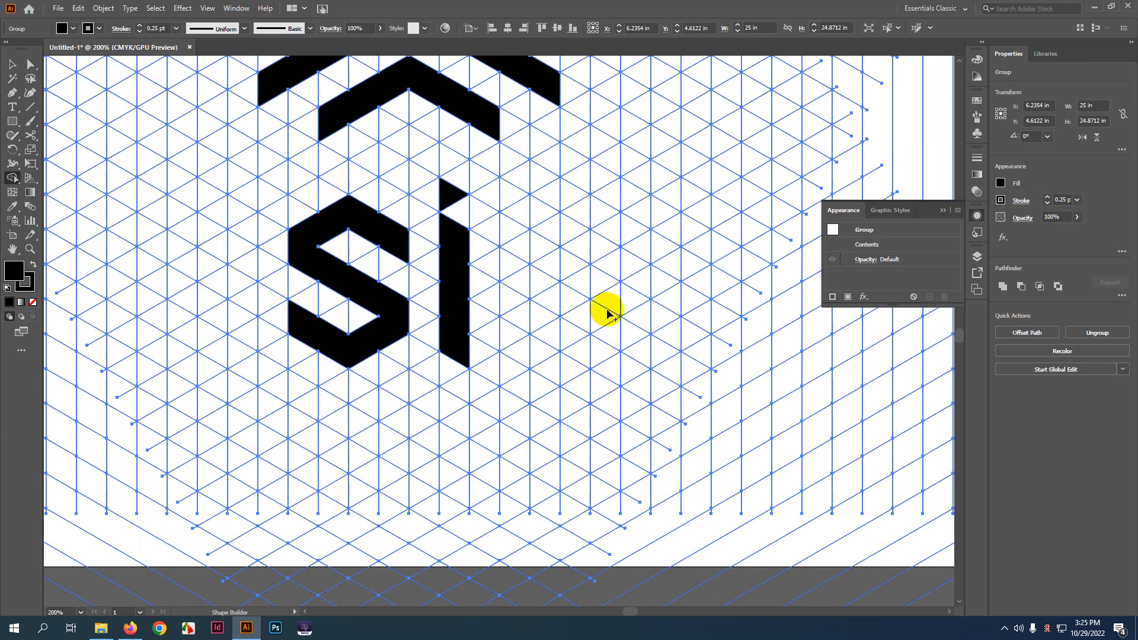
# - Move the grid group with its emblem and lettering off the artboard, below and to the left of the earlier artwork
pyautogui.scroll(3, 610, 310)
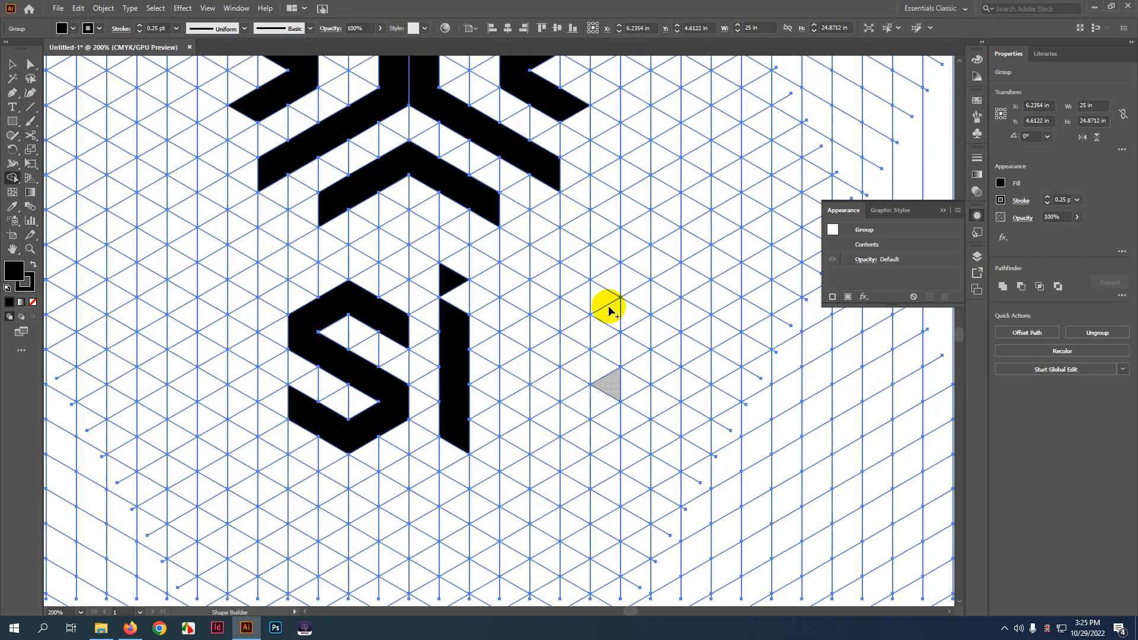
pyautogui.scroll(-4, 453, 284)
pyautogui.moveTo(452, 283); pyautogui.dragTo(365, 276)
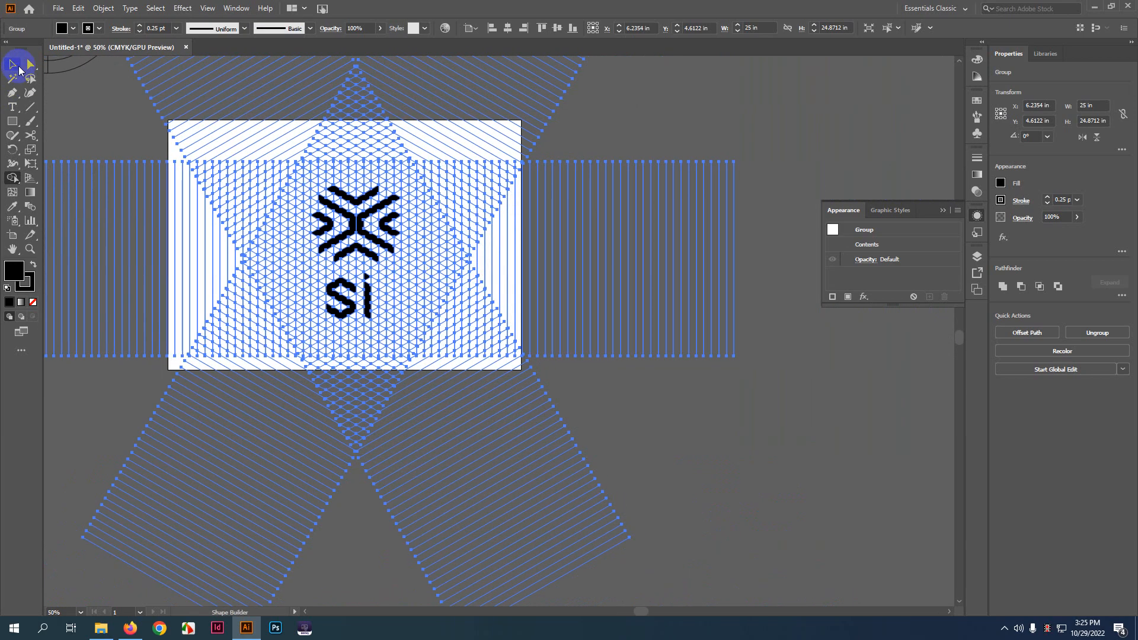
pyautogui.click(18, 67)
pyautogui.scroll(-2, 432, 221)
pyautogui.click(674, 340)
pyautogui.click(413, 152)
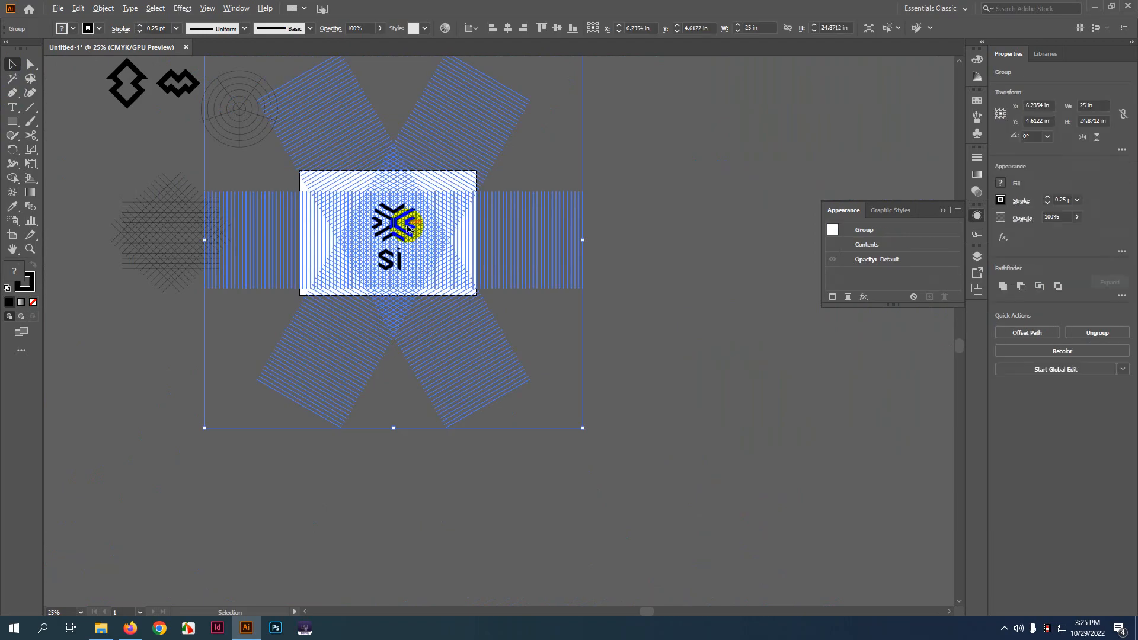
pyautogui.scroll(-2, 406, 227)
pyautogui.keyDown('shift'); pyautogui.click(407, 228); pyautogui.keyUp('shift')
pyautogui.moveTo(392, 226); pyautogui.dragTo(168, 379)
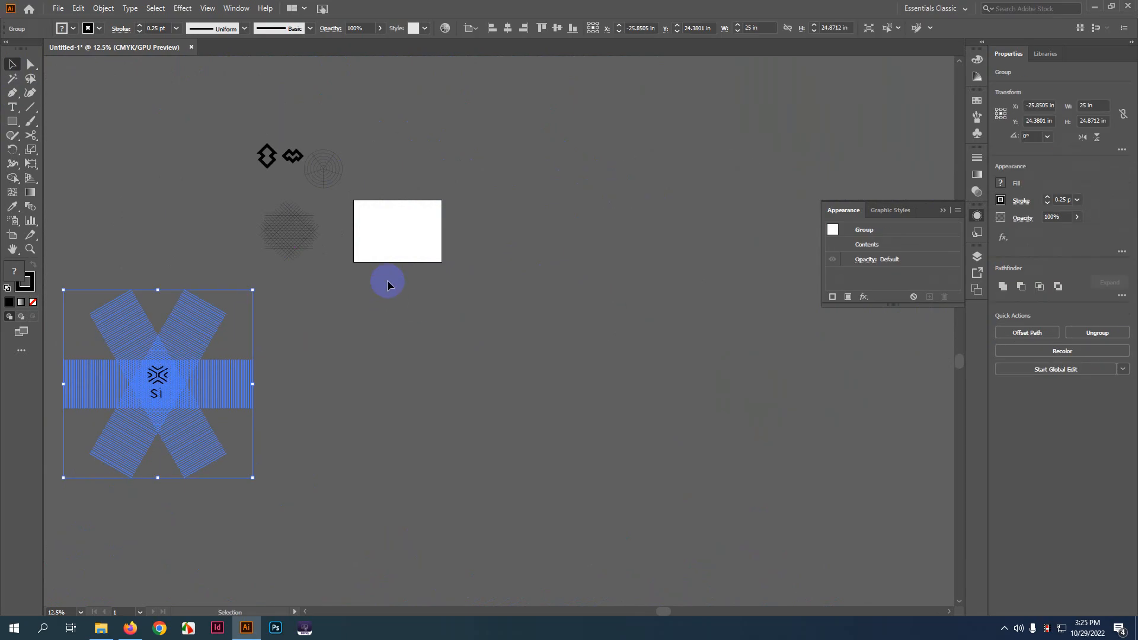
# - Draw a vertical line about 6.2 in tall near the left edge of the empty artboard
pyautogui.scroll(5, 404, 227)
pyautogui.moveTo(438, 246); pyautogui.dragTo(511, 292)
pyautogui.click(607, 491)
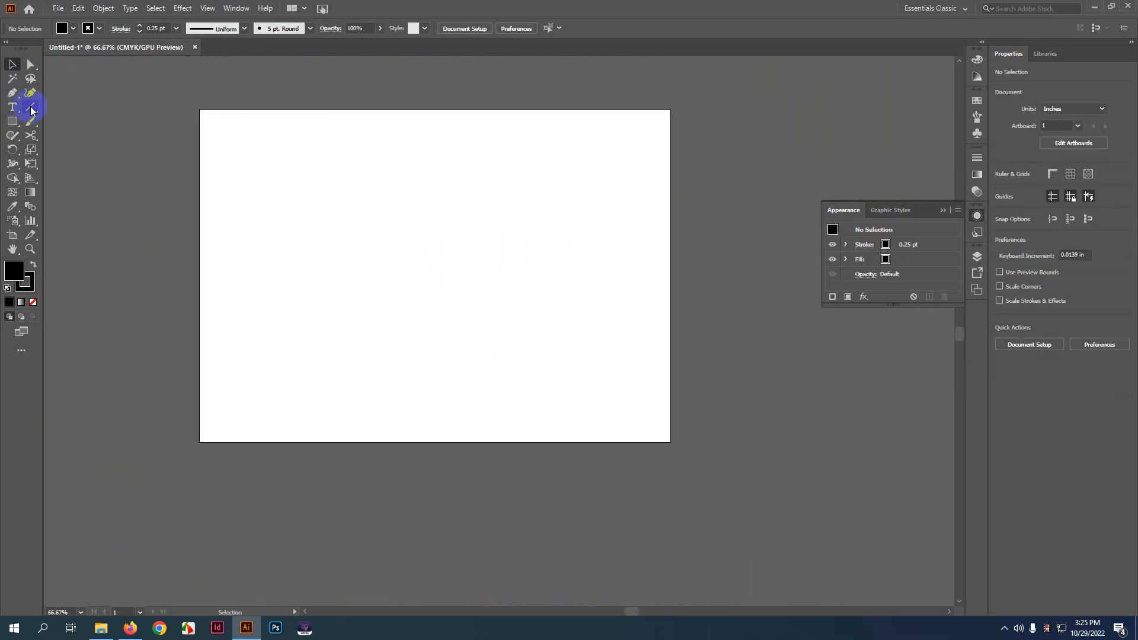
pyautogui.moveTo(241, 153); pyautogui.dragTo(272, 402)
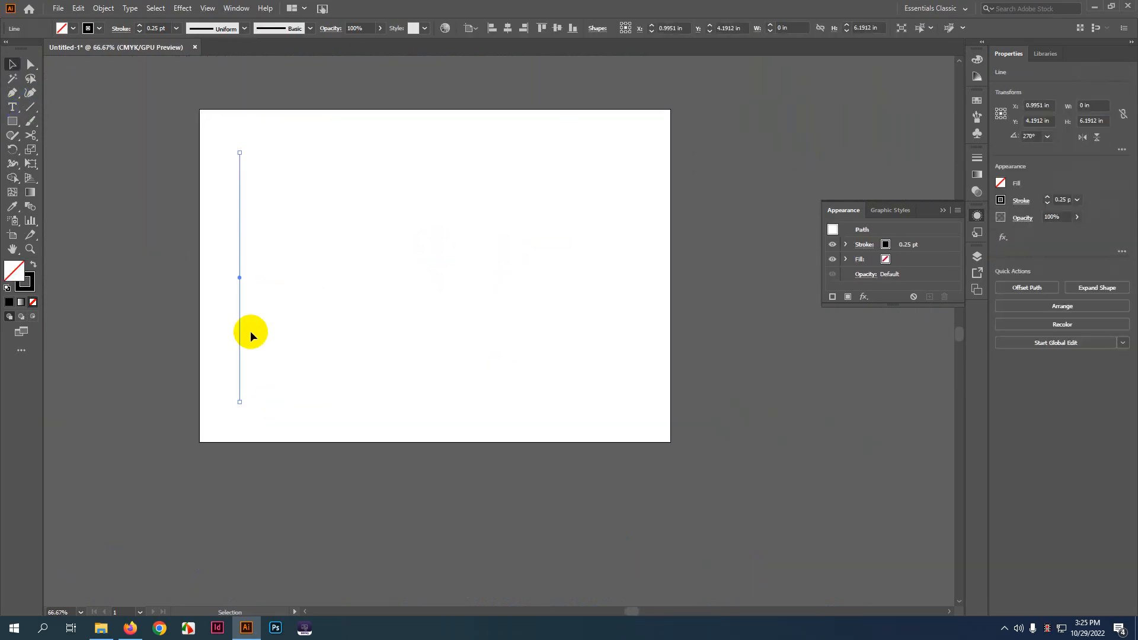
# - Start a Transform effect on the vertical line and set its number of copies to 100
pyautogui.click(32, 277)
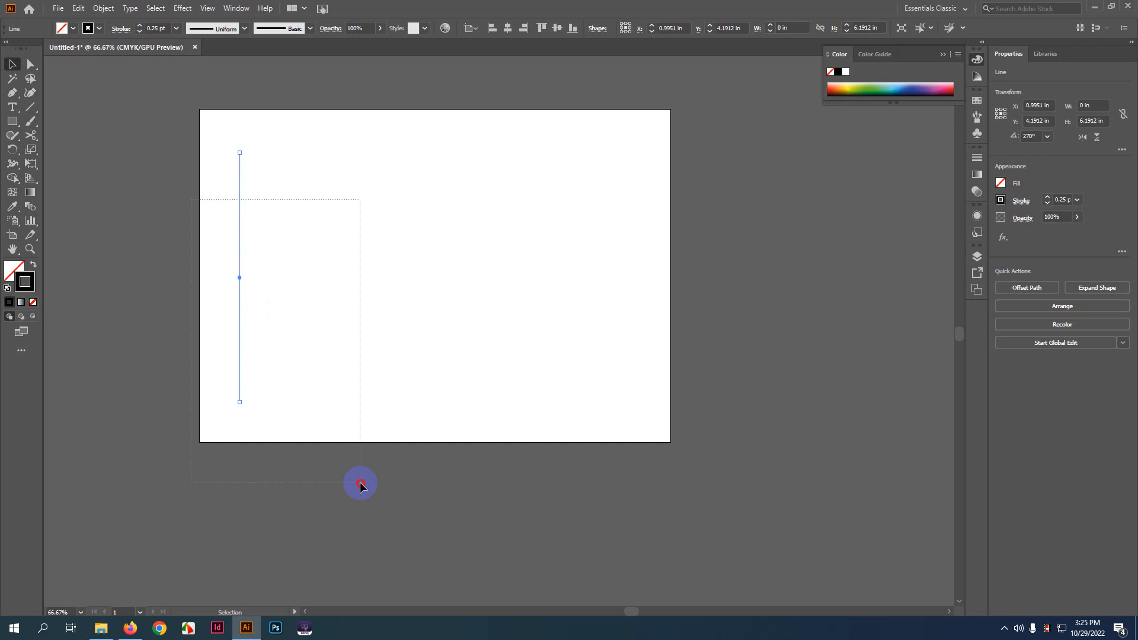
pyautogui.click(980, 213)
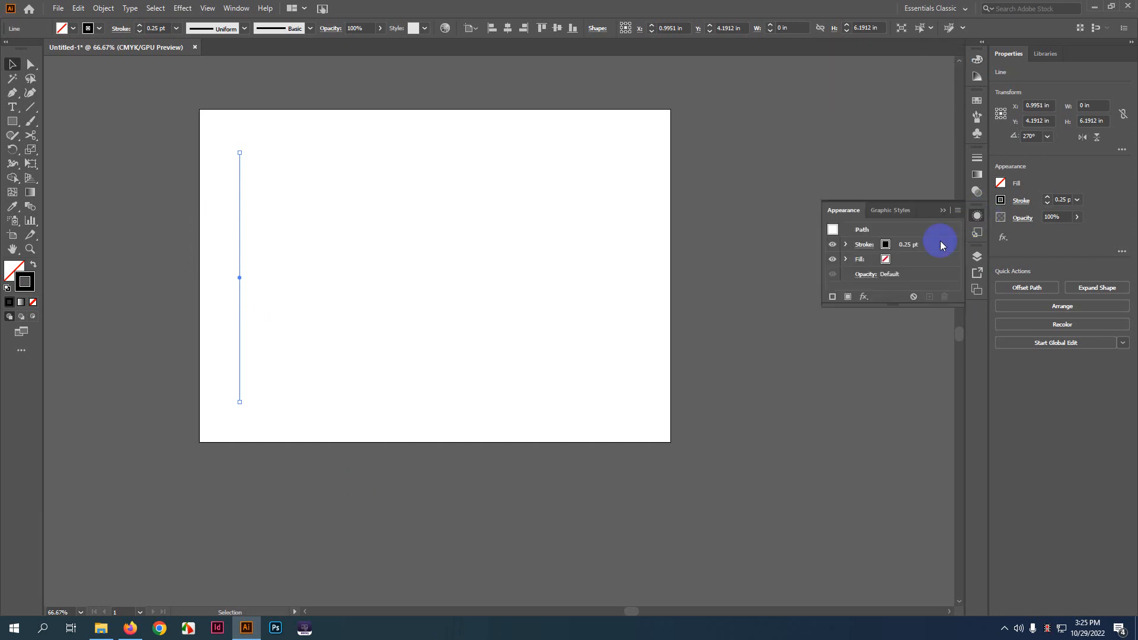
pyautogui.click(864, 297)
pyautogui.moveTo(910, 363)
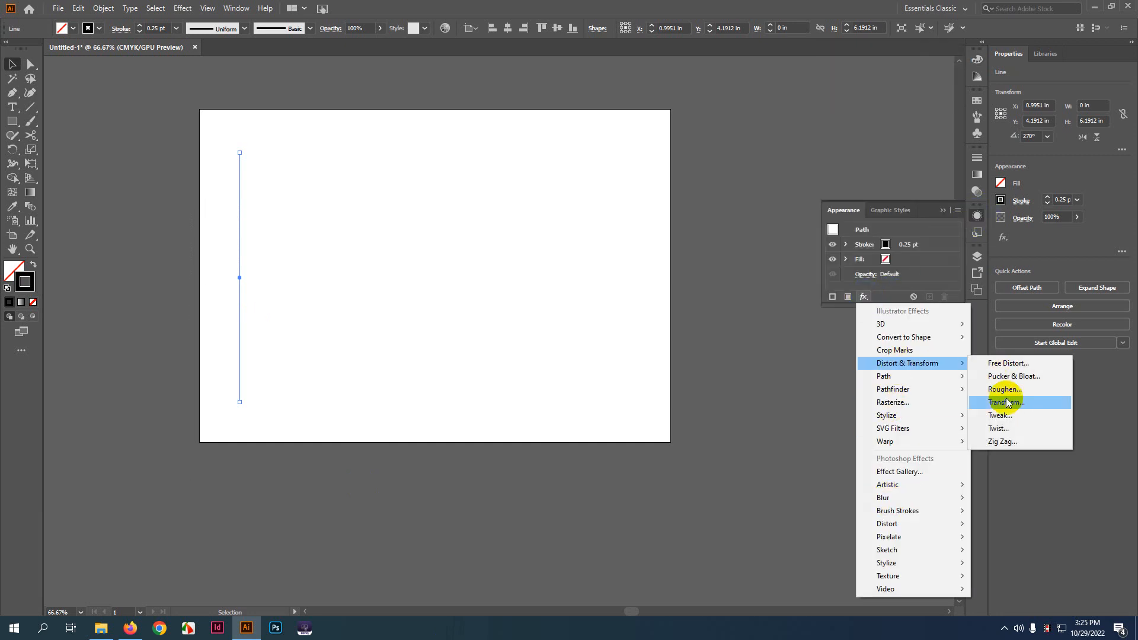
pyautogui.click(1007, 403)
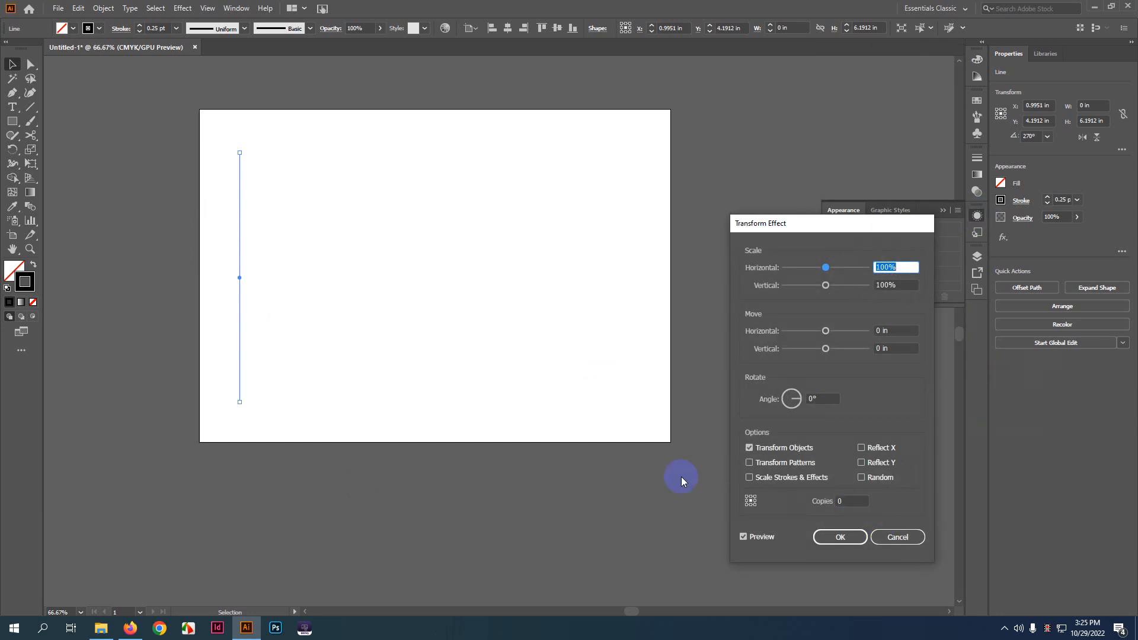
pyautogui.click(854, 501)
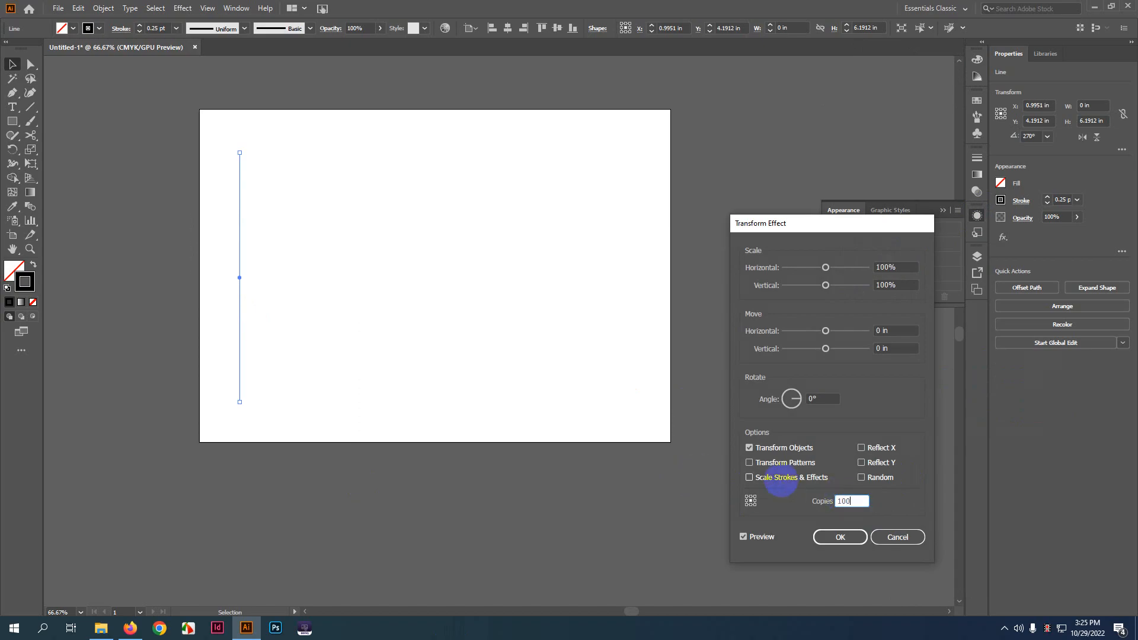
pyautogui.click(824, 398)
pyautogui.scroll(3, 823, 398)
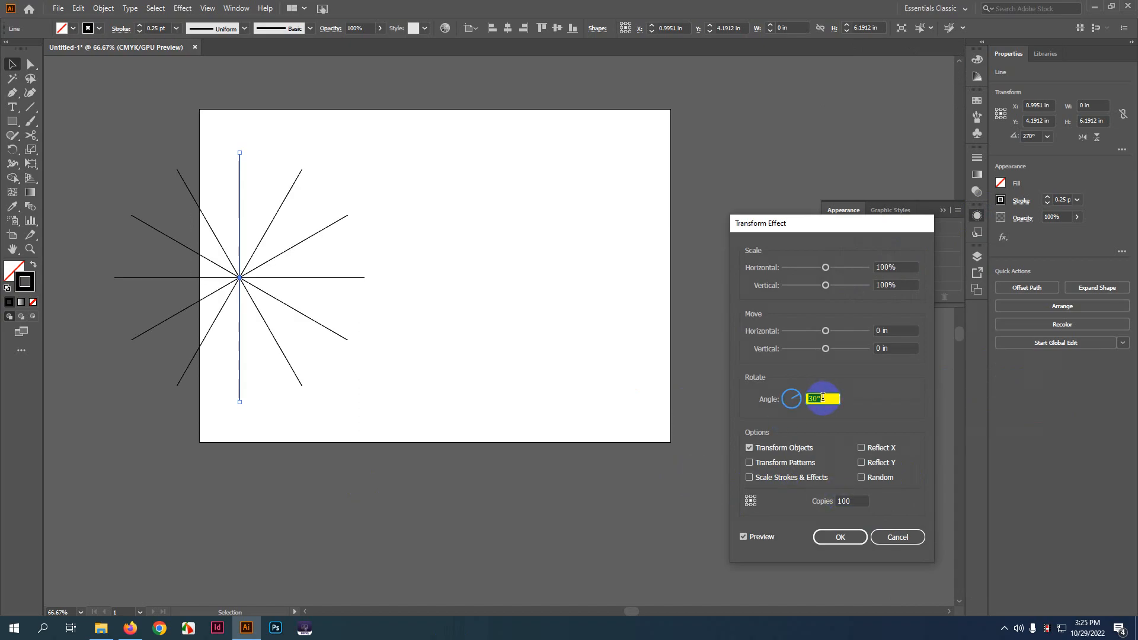
pyautogui.scroll(4, 822, 398)
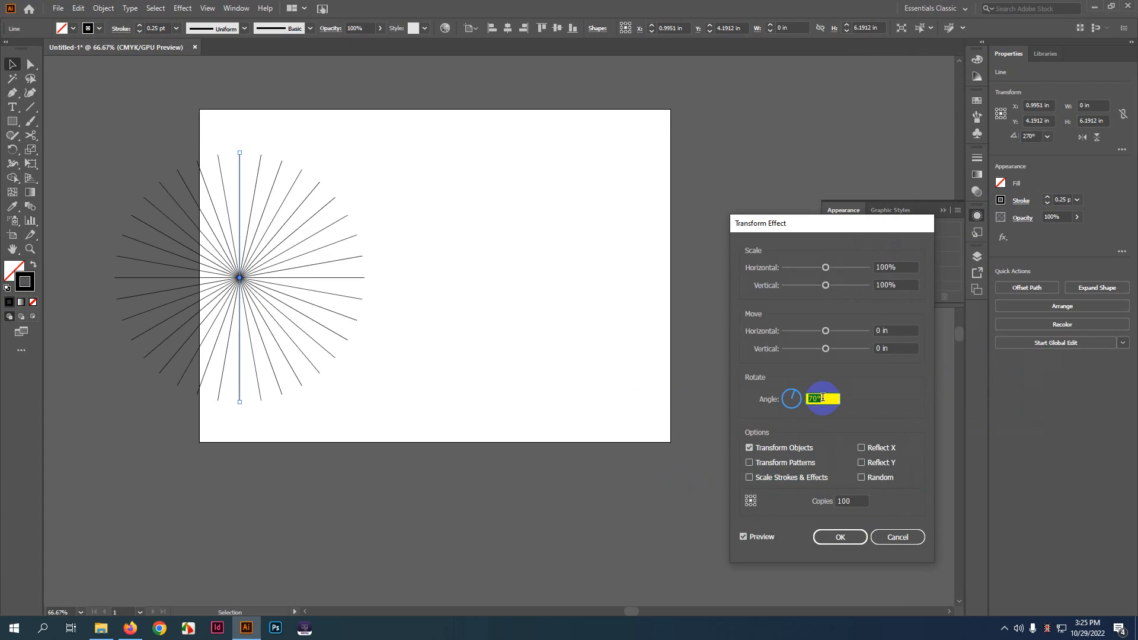
pyautogui.scroll(-5, 823, 398)
pyautogui.scroll(-2, 822, 398)
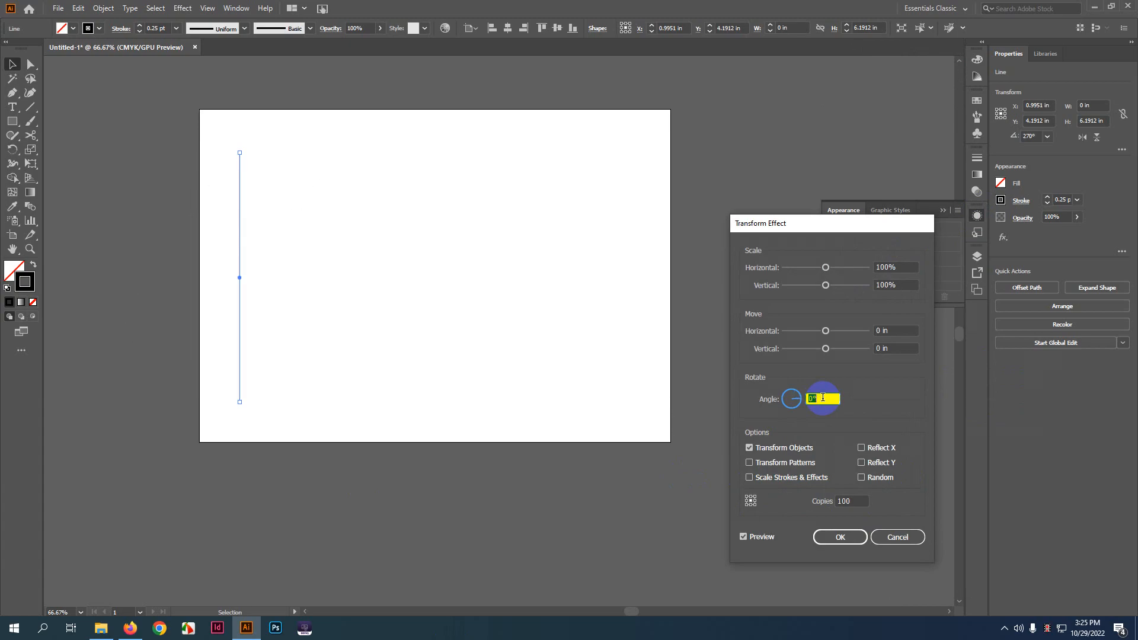
# - Set the Transform effect's horizontal move to 0.25 in and apply it to the line
pyautogui.click(893, 331)
pyautogui.scroll(4, 894, 331)
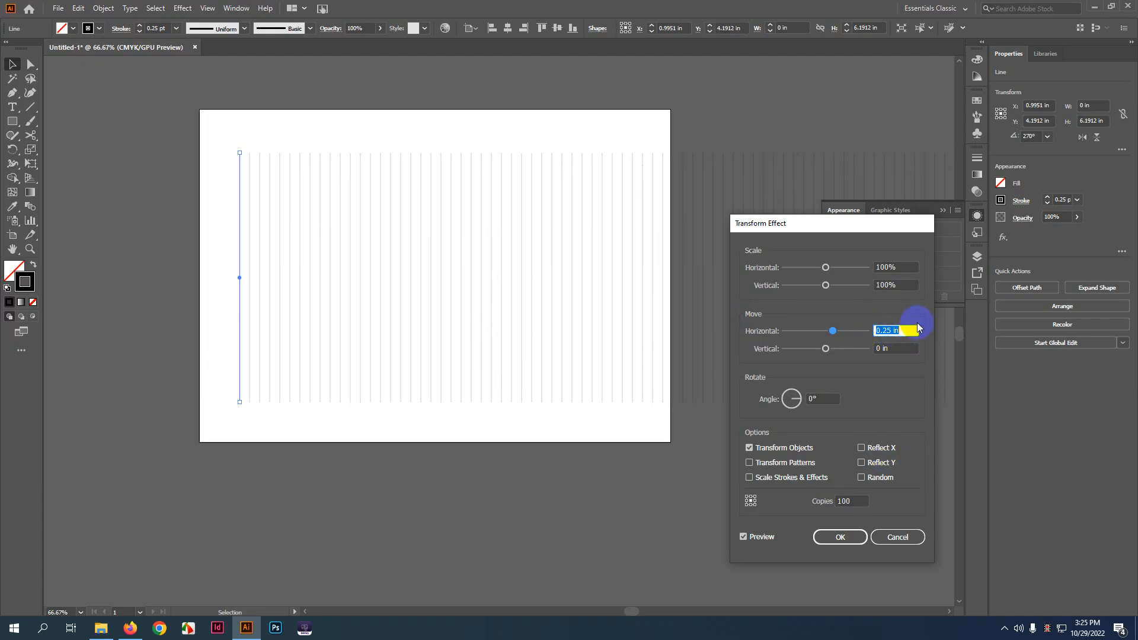
pyautogui.moveTo(892, 225); pyautogui.dragTo(830, 236)
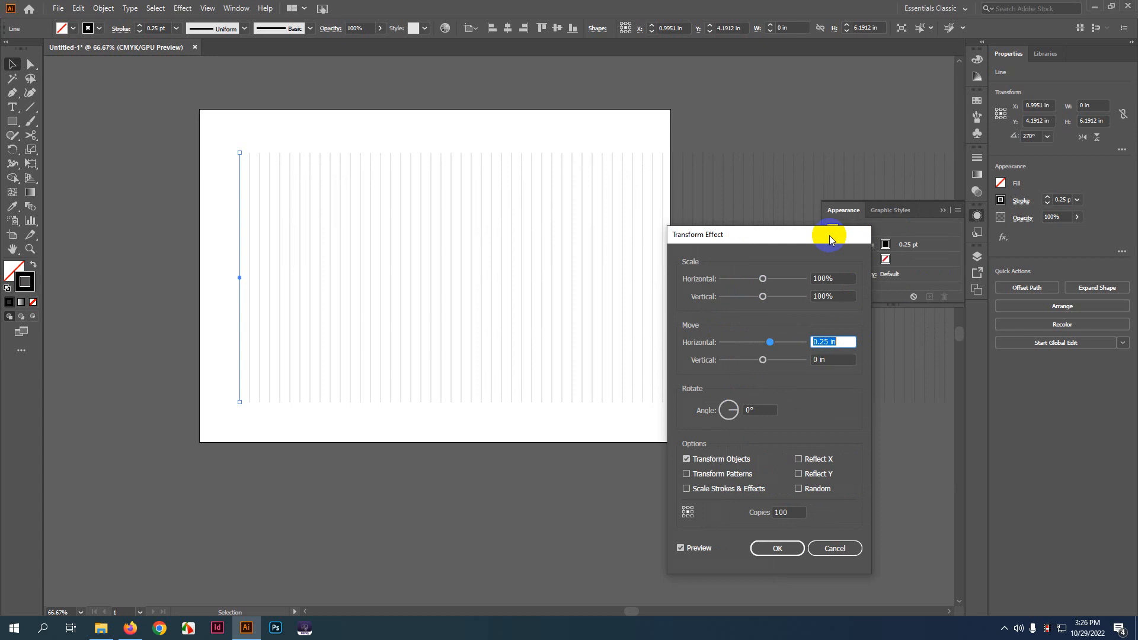
pyautogui.click(781, 556)
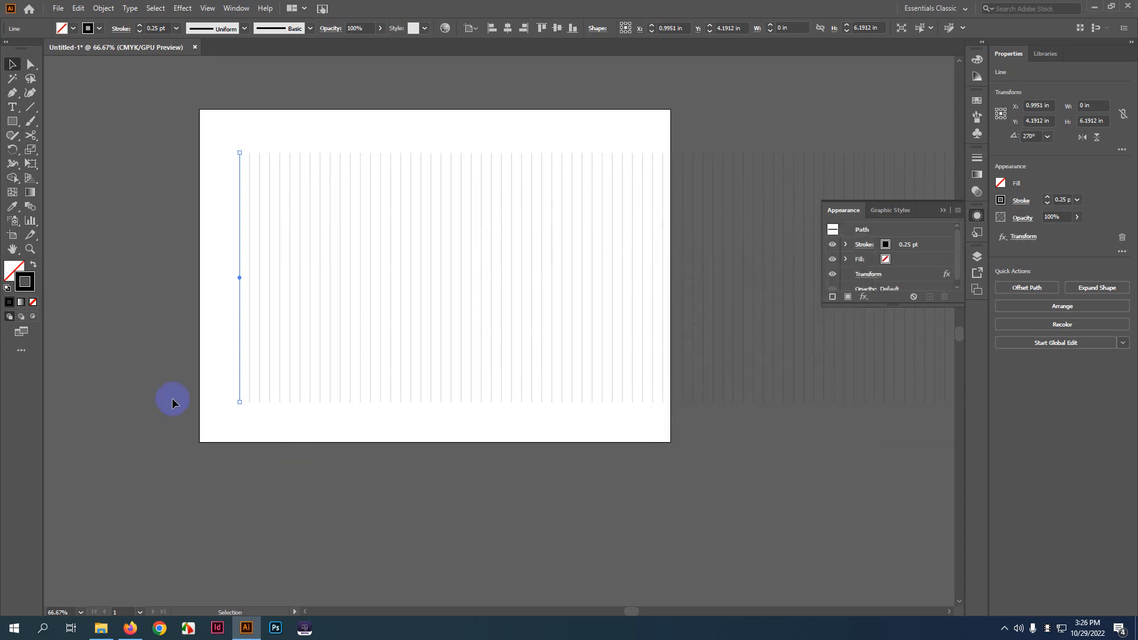
# - Add a second Transform effect to the line set with 1 copy rotated by 60°
pyautogui.click(863, 297)
pyautogui.moveTo(899, 363)
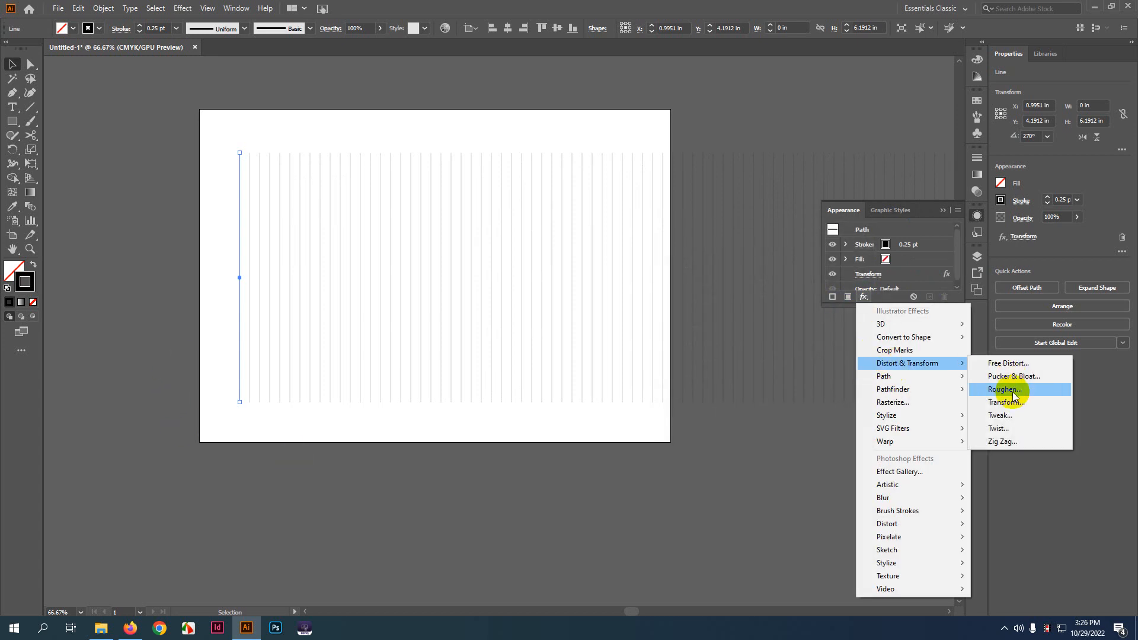
pyautogui.click(1009, 402)
pyautogui.click(791, 513)
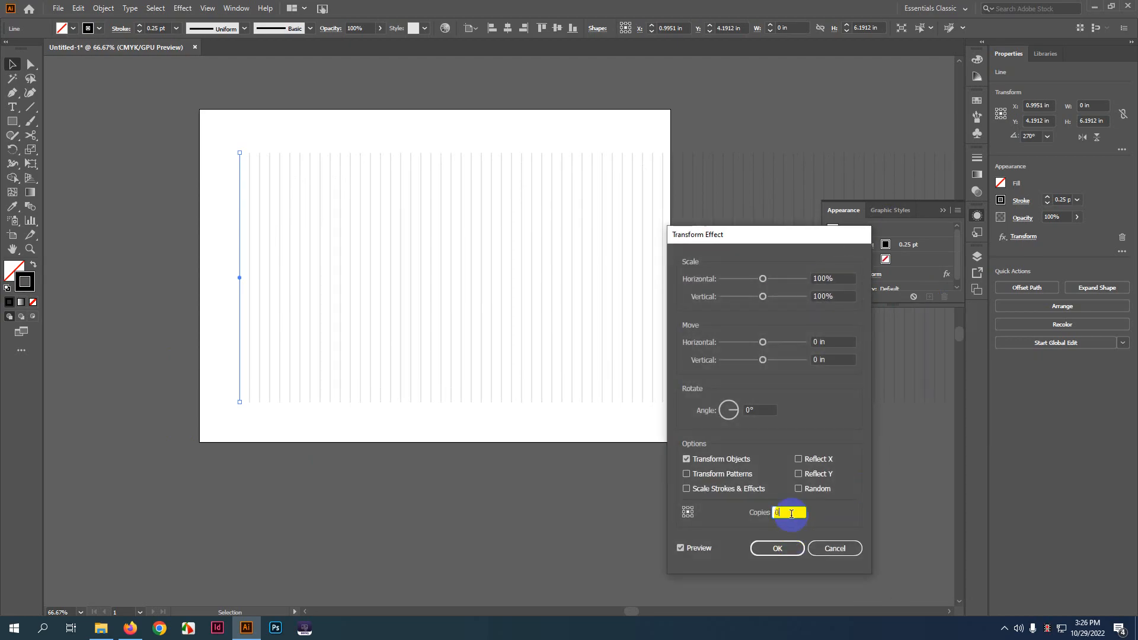
pyautogui.press('Up')
pyautogui.click(764, 410)
pyautogui.hotkey('shift', 'Up')
pyautogui.hotkey('shift', 'Up')
pyautogui.hotkey('shift', 'Up')
pyautogui.hotkey('shift', 'Up')
pyautogui.hotkey('shift', 'Up')
pyautogui.hotkey('shift', 'Up')
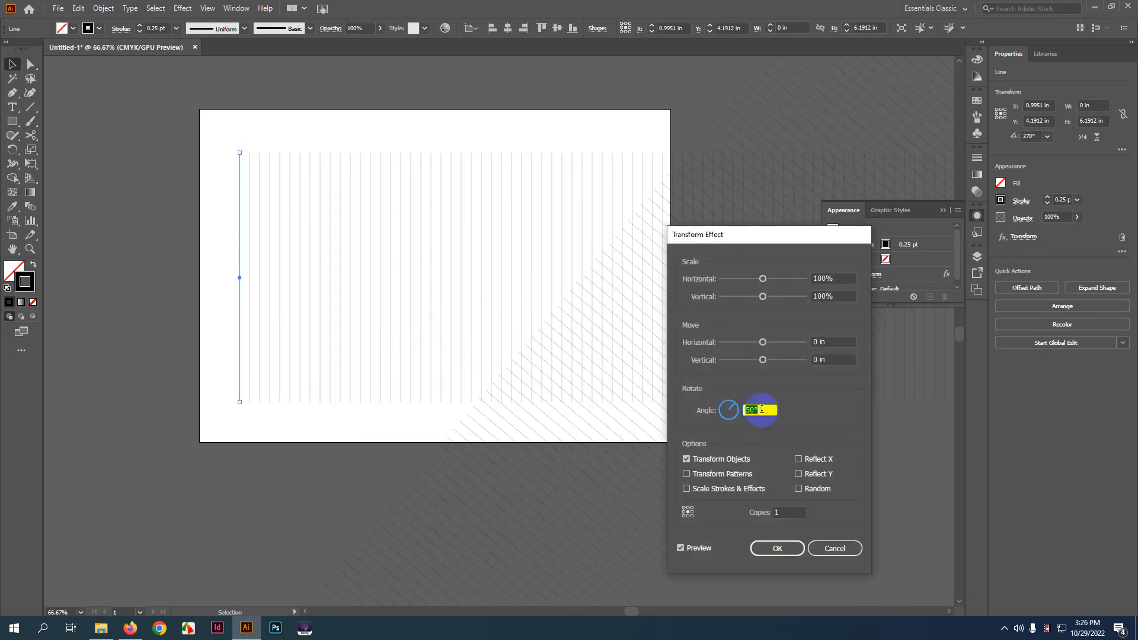
pyautogui.click(777, 549)
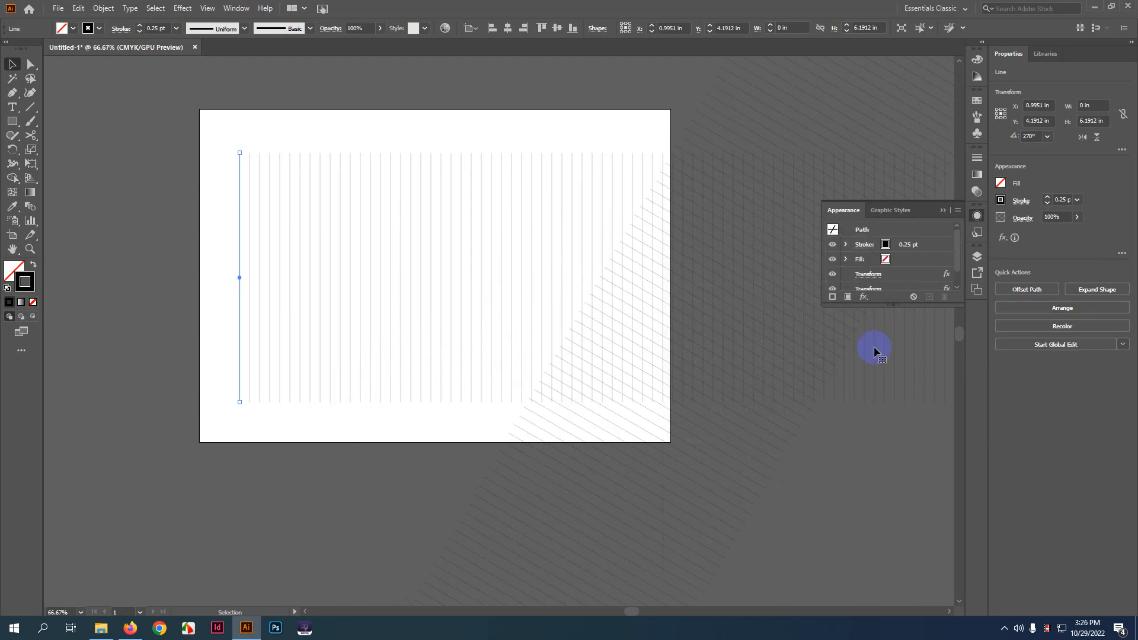
# - Add a third Transform effect to the line with 1 copy rotated by -60°
pyautogui.click(870, 303)
pyautogui.moveTo(957, 360)
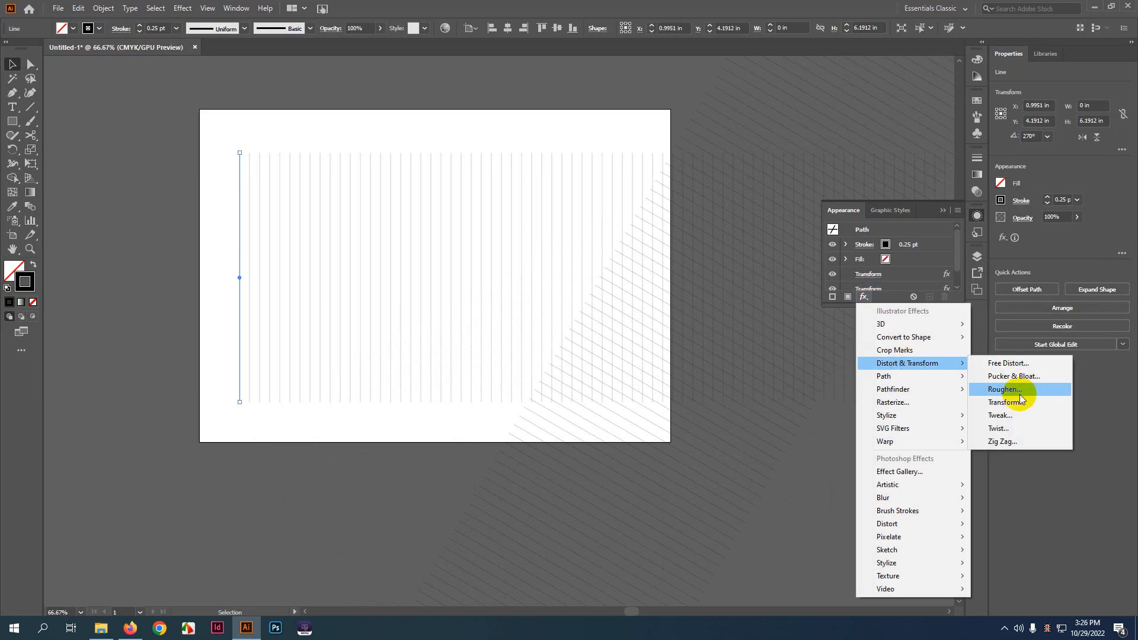
pyautogui.click(1020, 405)
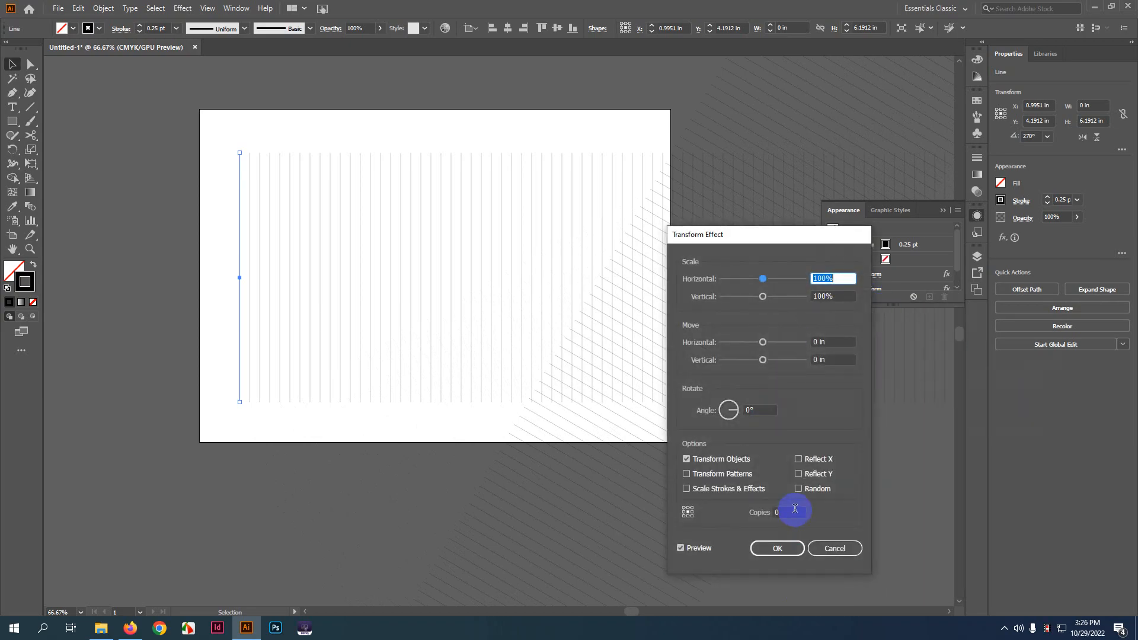
pyautogui.click(760, 409)
pyautogui.hotkey('shift', 'Down')
pyautogui.hotkey('shift', 'Down')
pyautogui.hotkey('shift', 'Down')
pyautogui.hotkey('shift', 'Down')
pyautogui.hotkey('shift', 'Down')
pyautogui.hotkey('shift', 'Down')
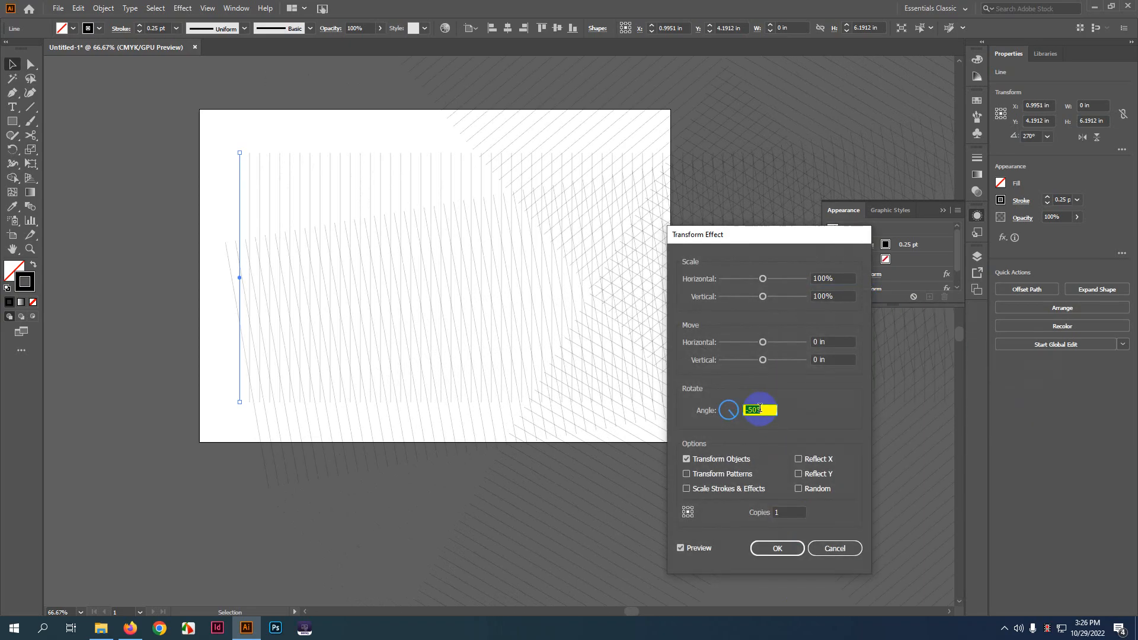
pyautogui.click(777, 548)
pyautogui.scroll(-2, 648, 449)
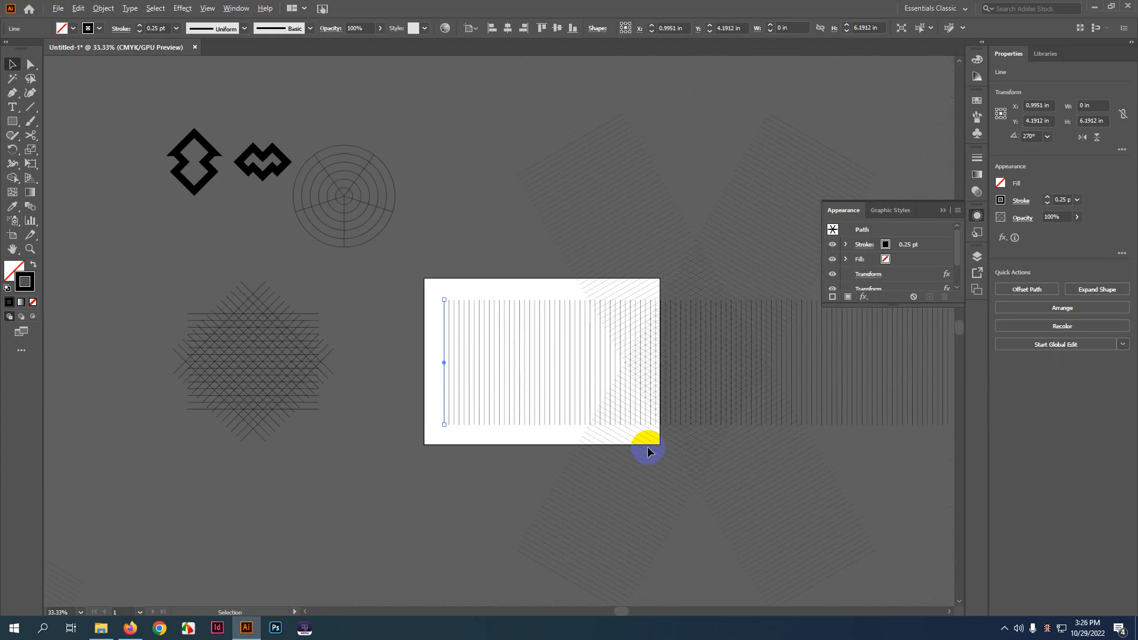
# - Expand the appearance of the line with its Transform effects into editable grid paths
pyautogui.click(385, 220)
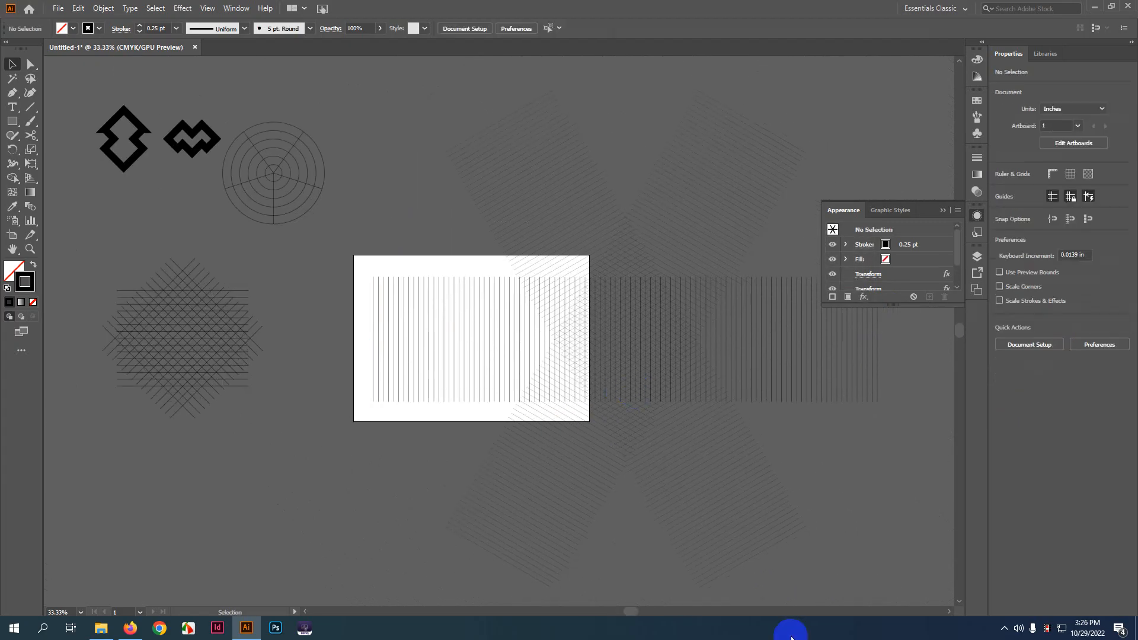
pyautogui.click(382, 308)
pyautogui.click(103, 8)
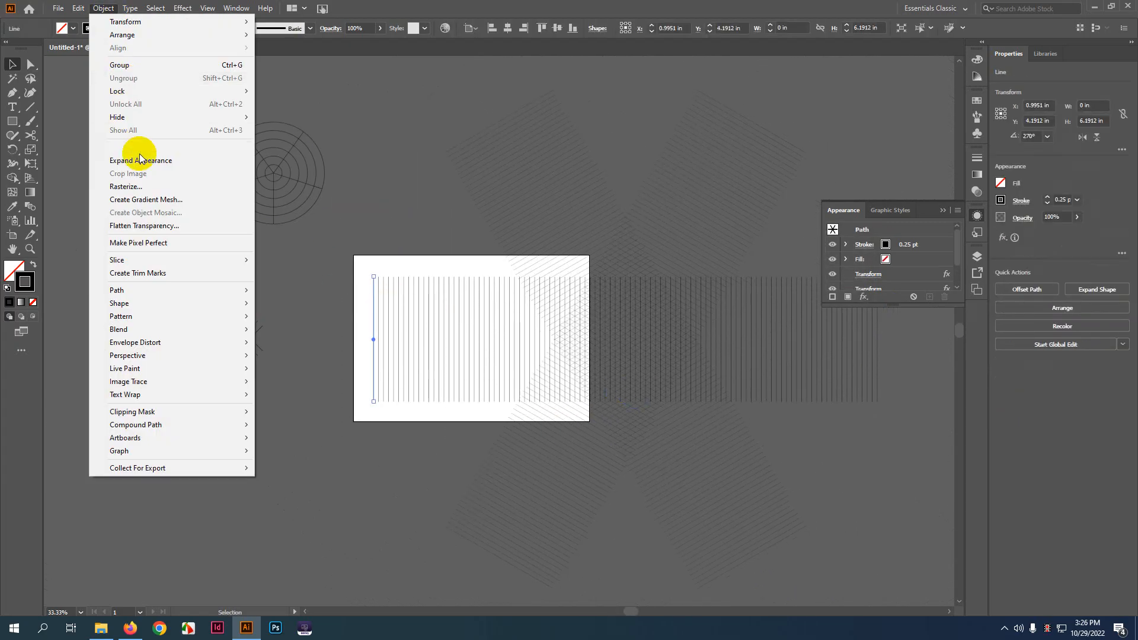
pyautogui.click(142, 156)
# - Place a spare copy of the expanded grid about 37 in to the left and 9.7 in above the original
pyautogui.scroll(-1, 547, 348)
pyautogui.scroll(-2, 589, 338)
pyautogui.moveTo(627, 269); pyautogui.dragTo(241, 197)
pyautogui.scroll(-2, 531, 277)
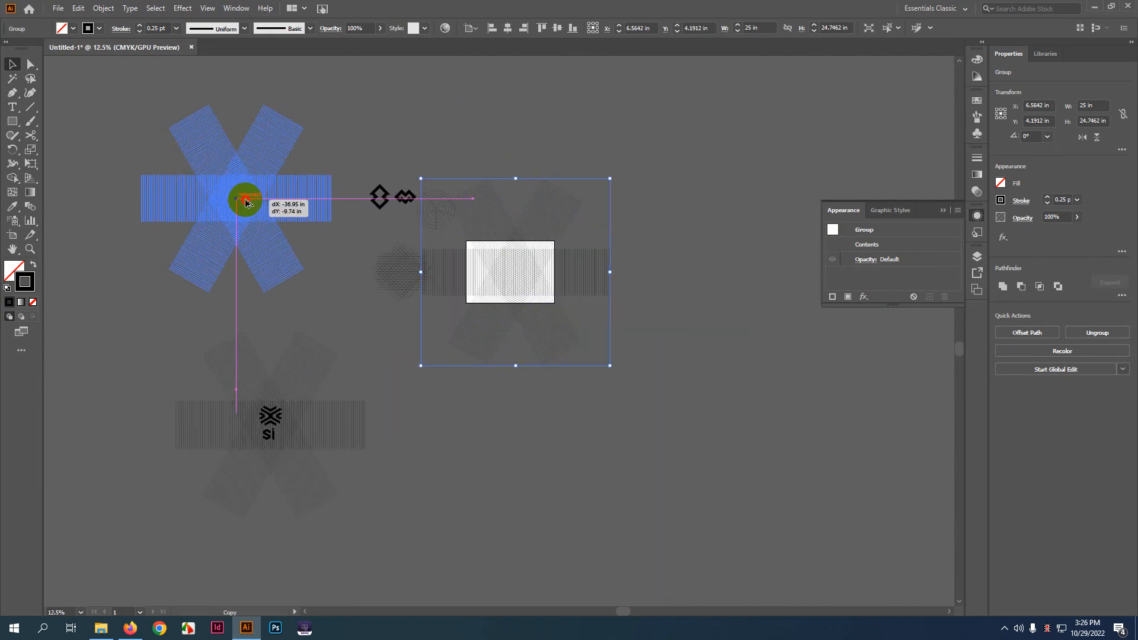
pyautogui.scroll(4, 510, 284)
pyautogui.hotkey('ctrl', 'z')
pyautogui.scroll(2, 538, 242)
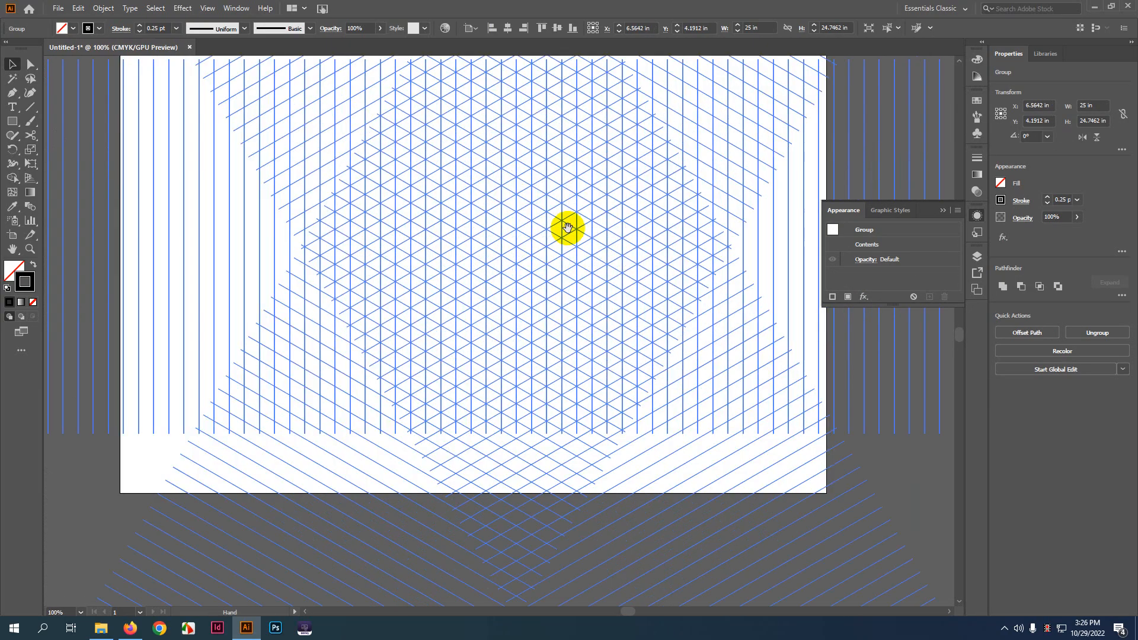
# - Switch to Firefox and copy the enlarged black Real Estate building logo from the image results, returning to Illustrator
pyautogui.click(12, 179)
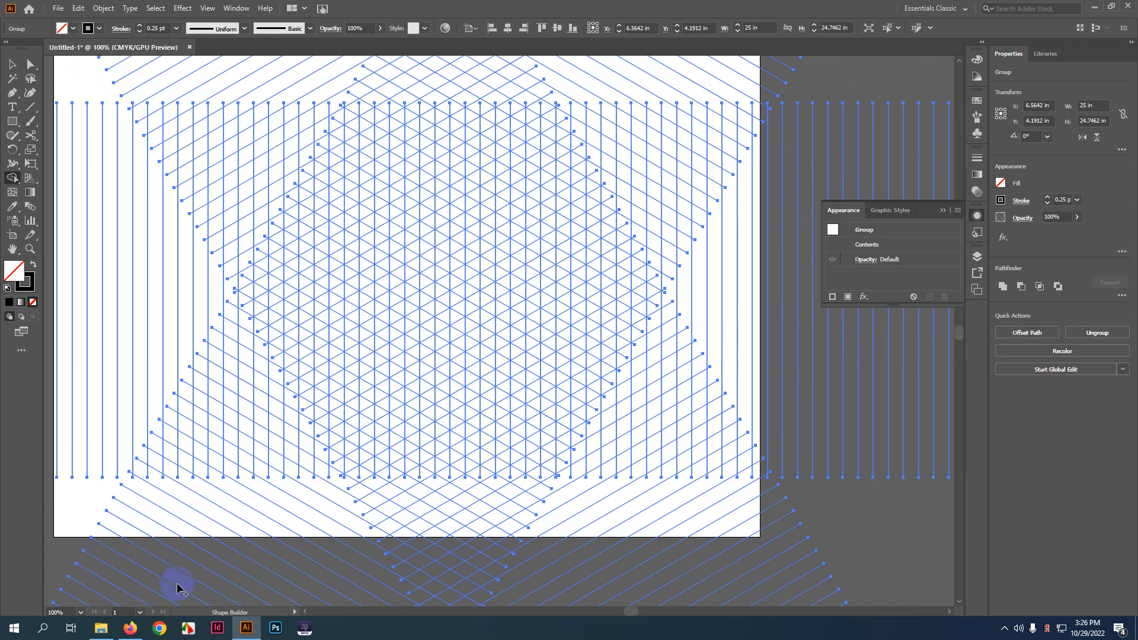
pyautogui.click(121, 629)
pyautogui.click(112, 12)
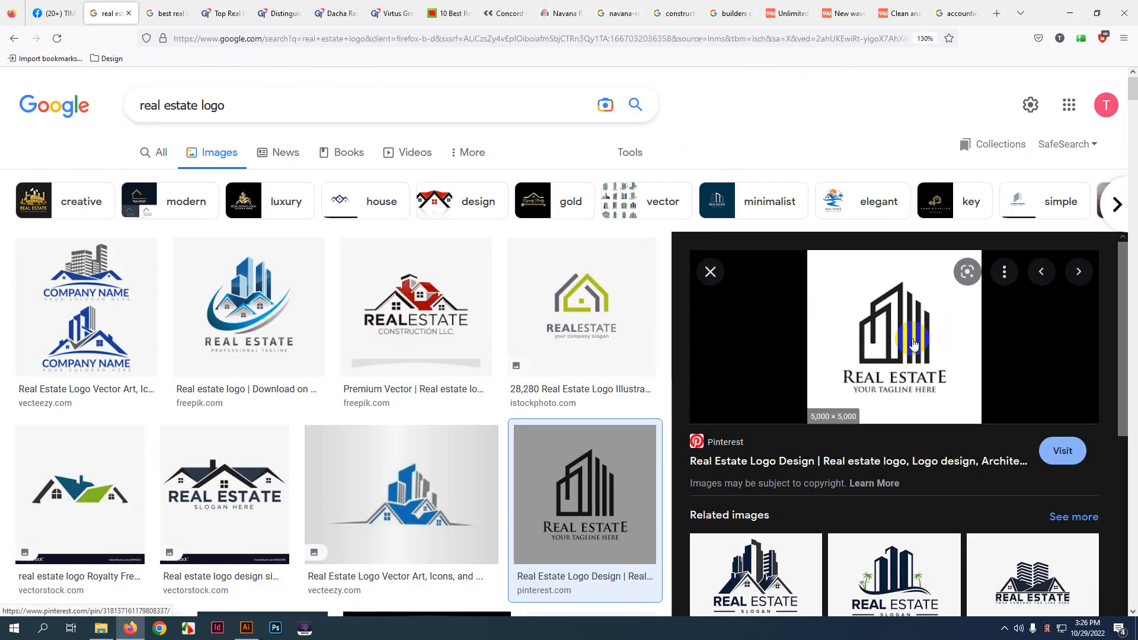
pyautogui.rightClick(910, 310)
pyautogui.click(990, 501)
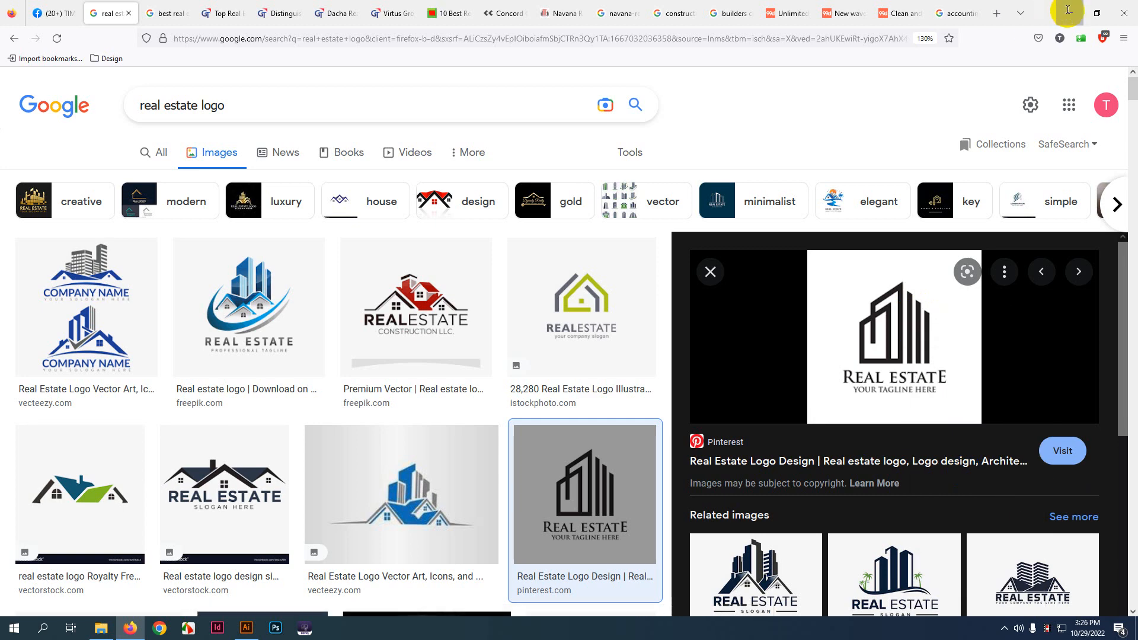
pyautogui.click(1068, 10)
# - Paste the copied Real Estate logo image beside the artboard as a reference
pyautogui.scroll(-4, 521, 314)
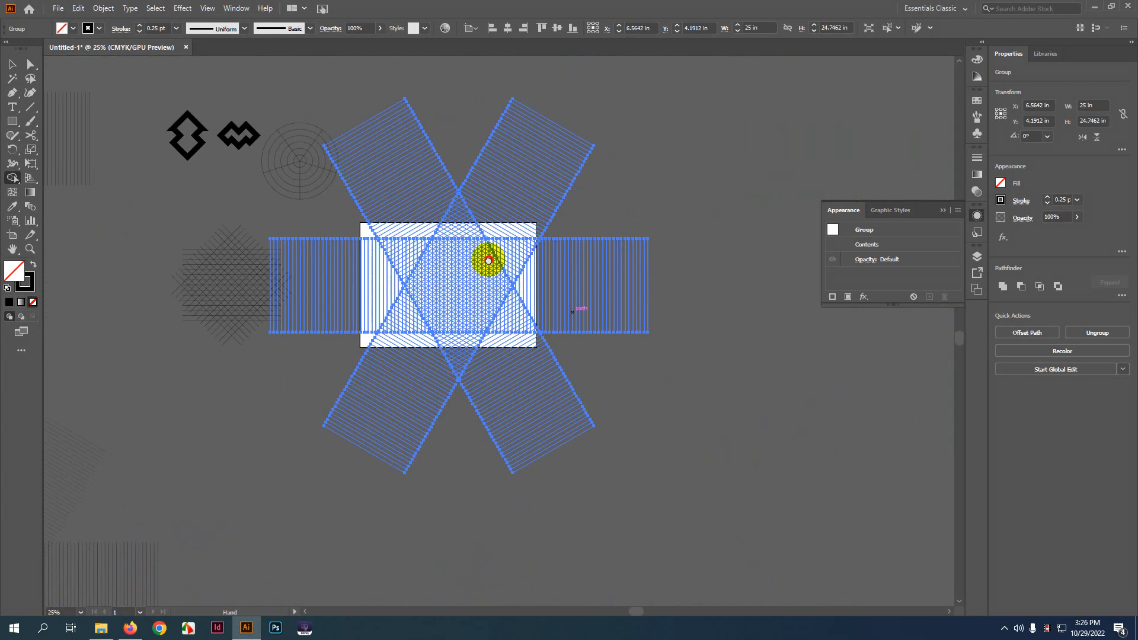
pyautogui.moveTo(610, 309); pyautogui.dragTo(488, 257)
pyautogui.press('v')
pyautogui.hotkey('ctrl', 'v')
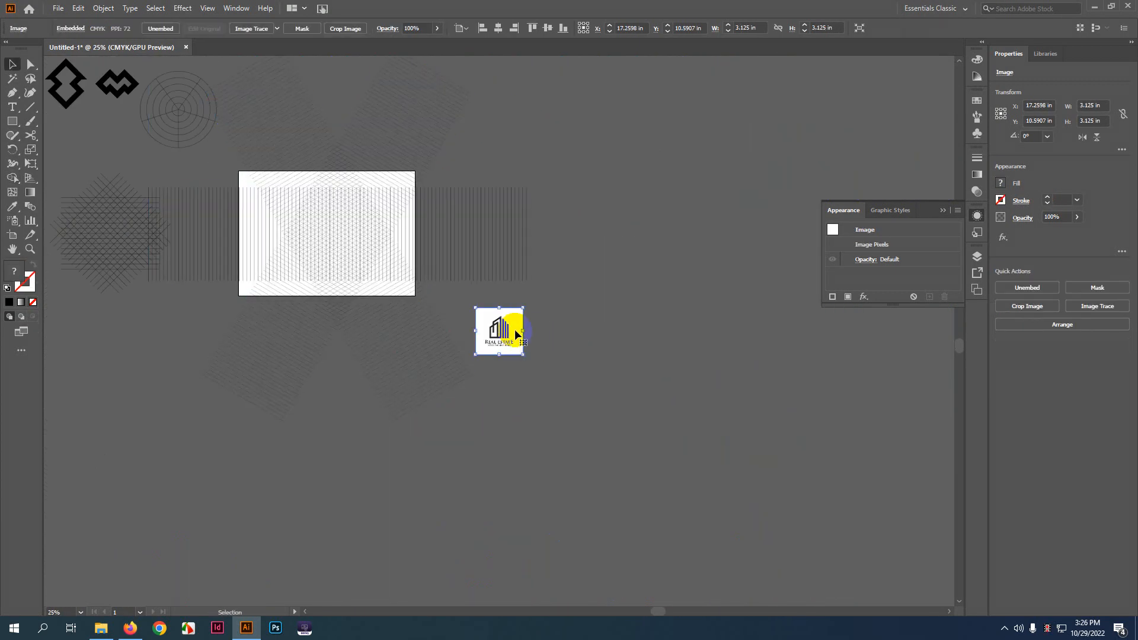
# - Enlarge the reference logo image to about 5.2 in square and move it farther right of the artboard
pyautogui.scroll(2, 514, 329)
pyautogui.moveTo(535, 383); pyautogui.dragTo(568, 413)
pyautogui.moveTo(515, 352); pyautogui.dragTo(593, 350)
pyautogui.scroll(2, 592, 349)
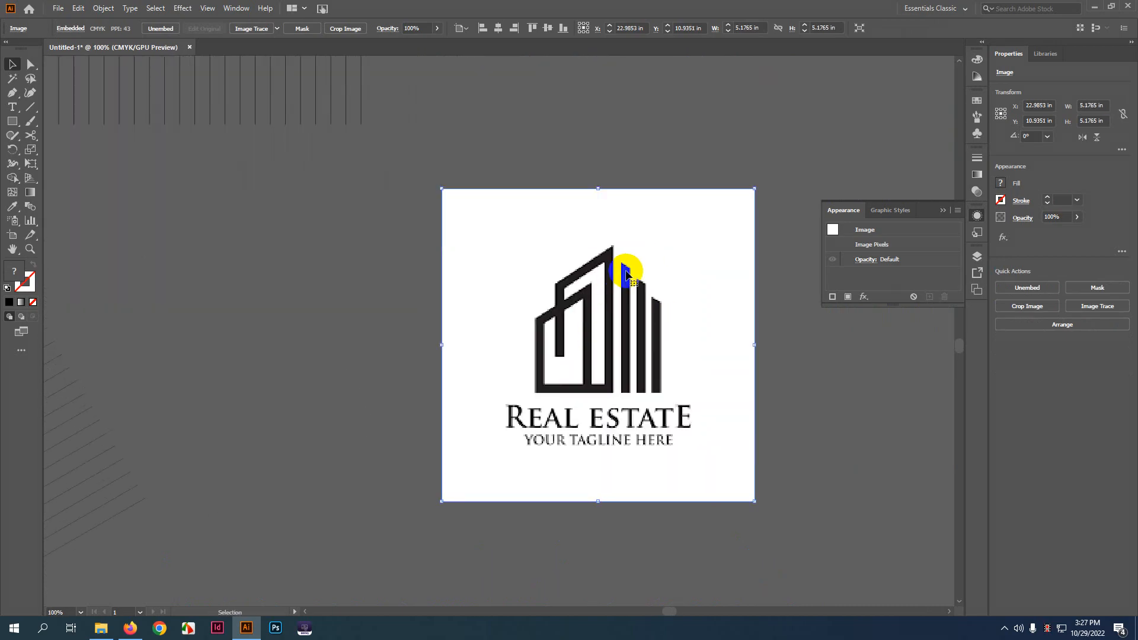
pyautogui.scroll(3, 672, 321)
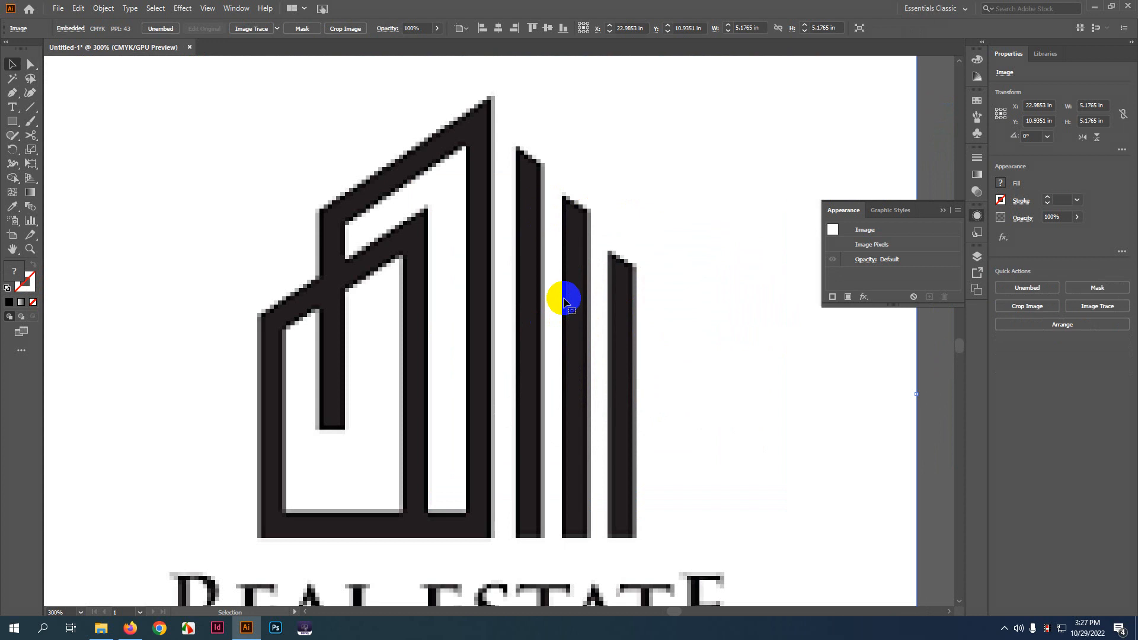
pyautogui.scroll(-3, 564, 303)
pyautogui.moveTo(522, 310); pyautogui.dragTo(613, 299)
# - Select the triangular grid and merge a vertical strip of its cells into a black-filled bar with no stroke using Shape Builder
pyautogui.scroll(-2, 614, 298)
pyautogui.moveTo(428, 270); pyautogui.dragTo(720, 478)
pyautogui.click(474, 332)
pyautogui.scroll(3, 392, 304)
pyautogui.moveTo(418, 283); pyautogui.dragTo(358, 274)
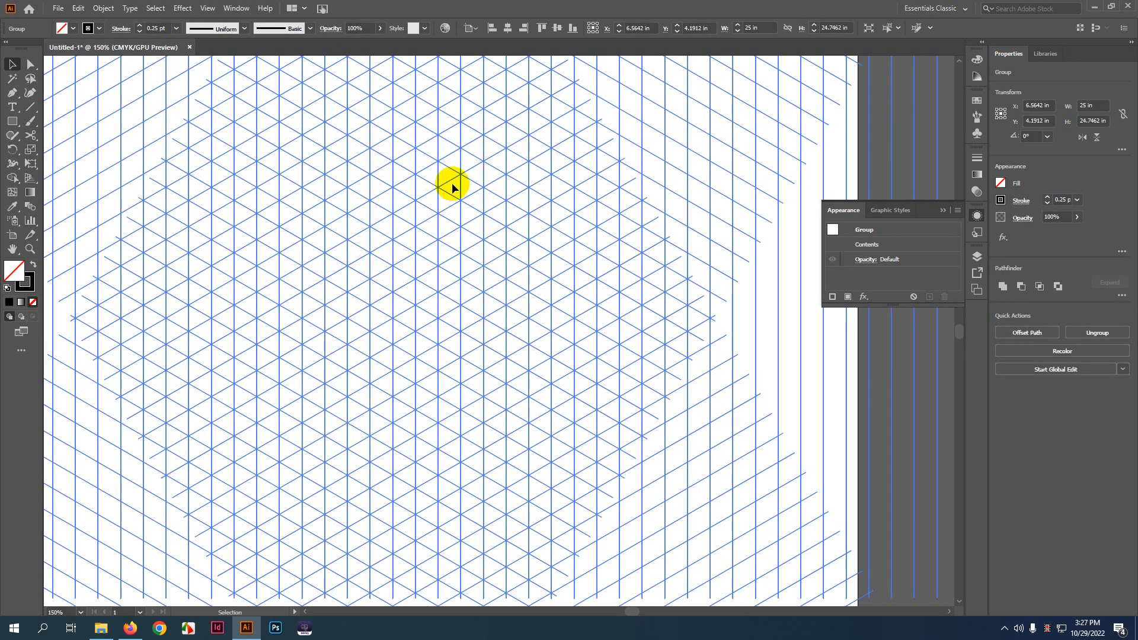
pyautogui.click(13, 178)
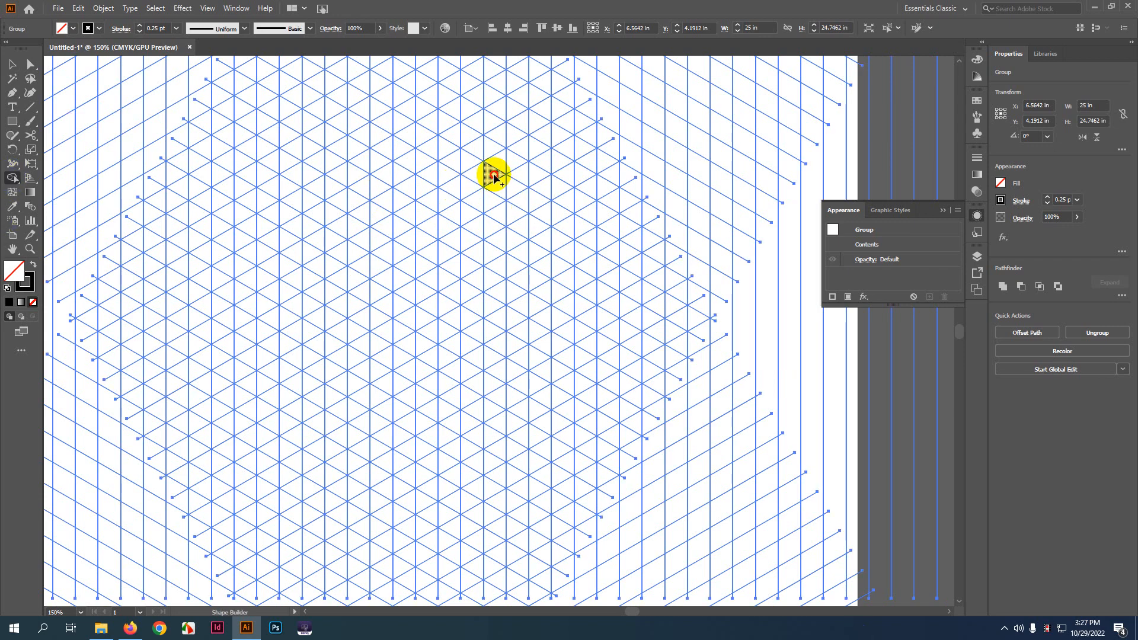
pyautogui.moveTo(495, 177); pyautogui.dragTo(496, 304)
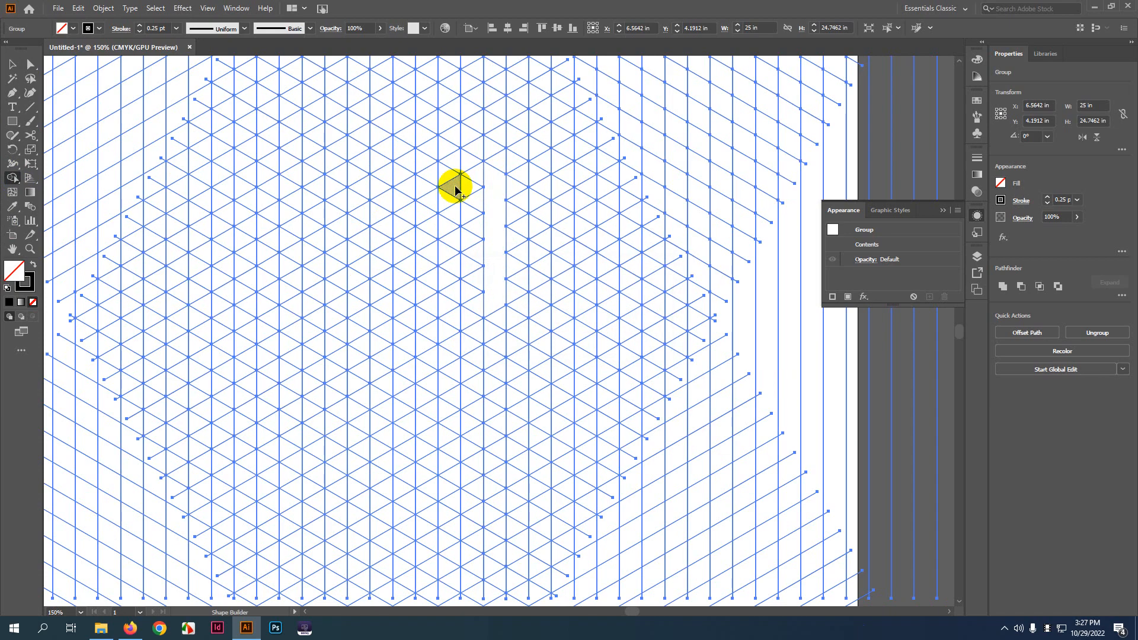
pyautogui.click(33, 264)
pyautogui.click(487, 175)
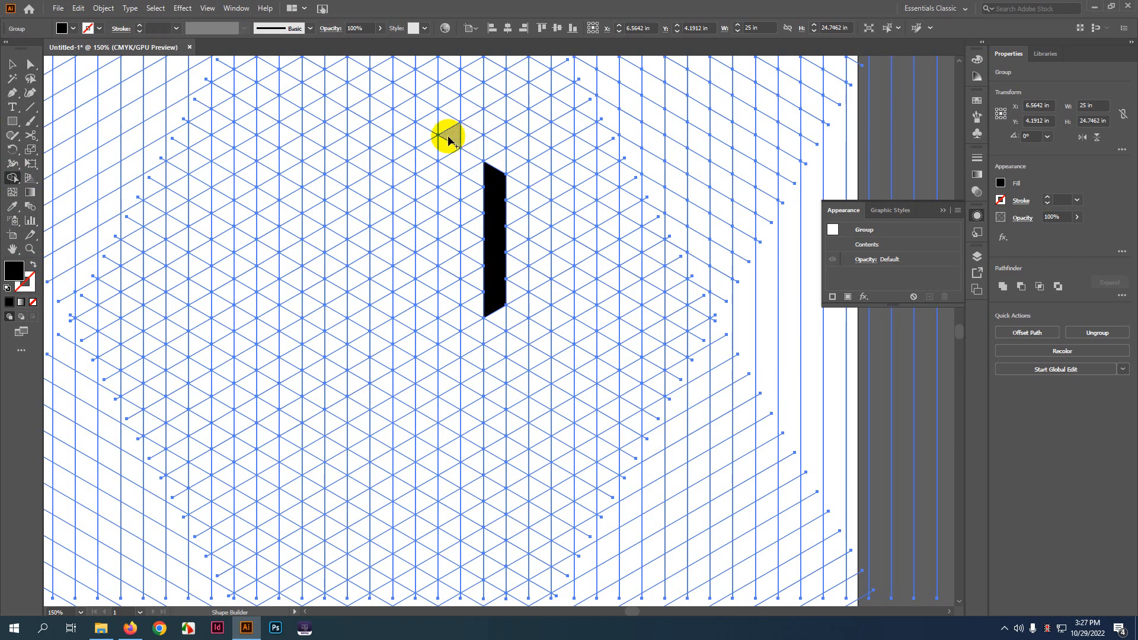
# - Merge two progressively taller vertical black bars from grid cells to the left of the first bar, leaving one-column gaps
pyautogui.moveTo(447, 148); pyautogui.dragTo(452, 303)
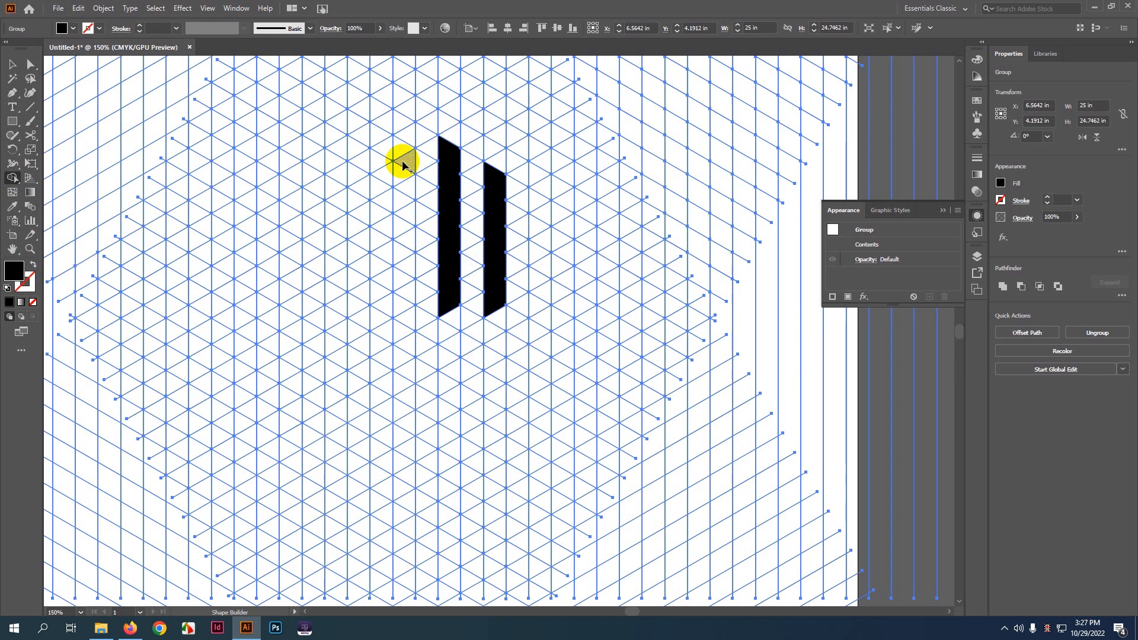
pyautogui.moveTo(406, 108); pyautogui.dragTo(407, 313)
pyautogui.moveTo(520, 295); pyautogui.dragTo(558, 336)
pyautogui.scroll(-3, 556, 331)
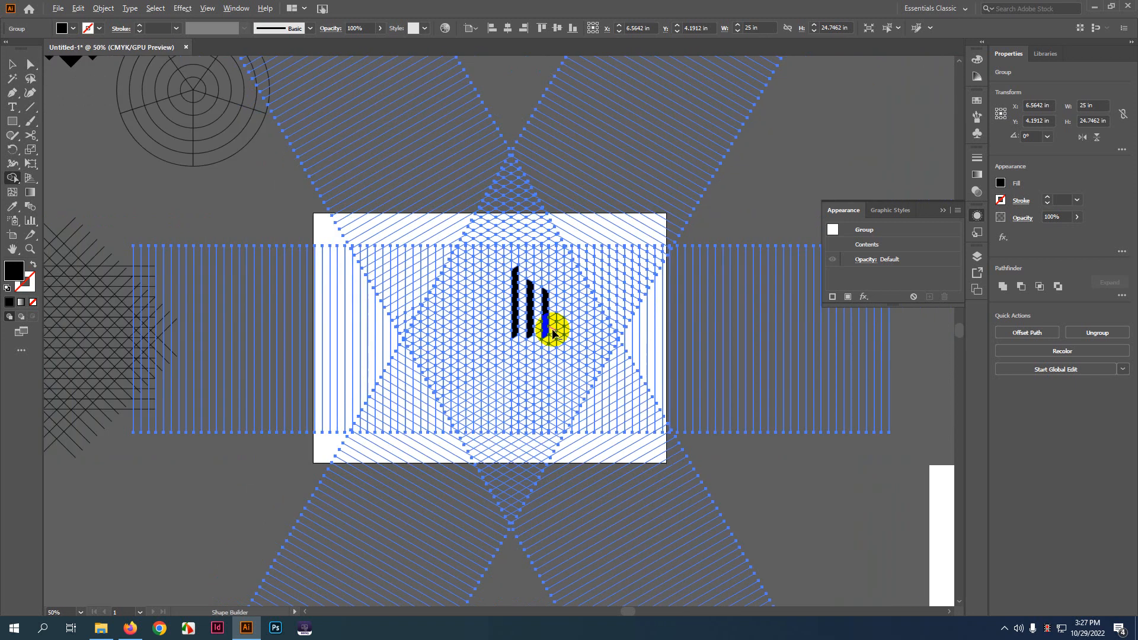
# - Following the reference logo, build the tall building outline left of the bars with a full-height bar, a left-sloping roof and a short left leg
pyautogui.moveTo(702, 334); pyautogui.dragTo(465, 249)
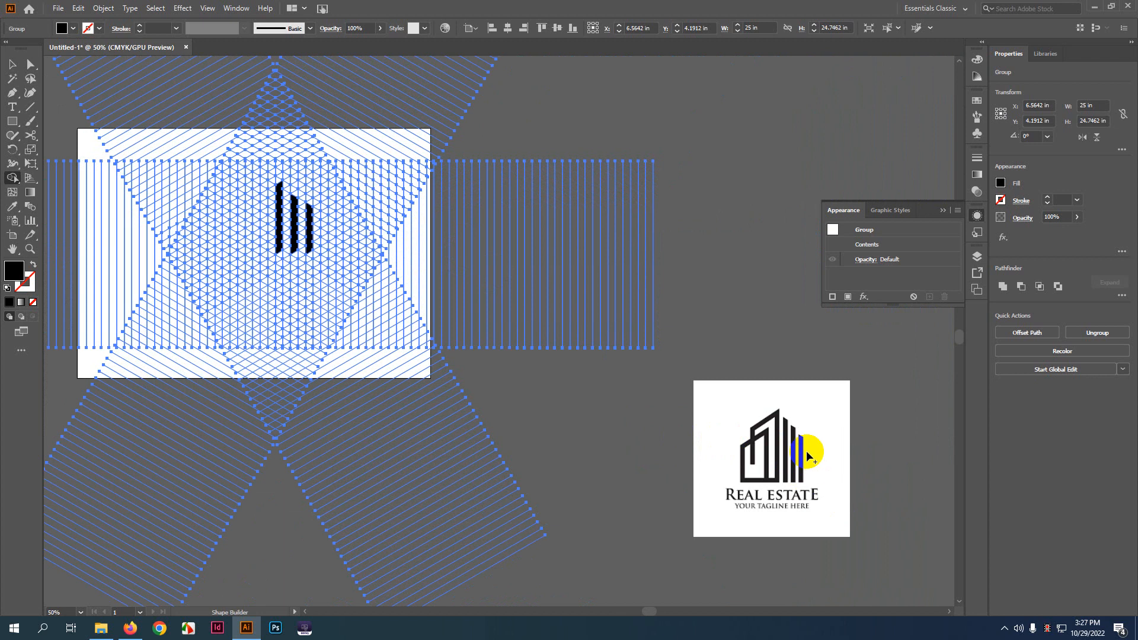
pyautogui.scroll(1, 808, 448)
pyautogui.scroll(-1, 713, 429)
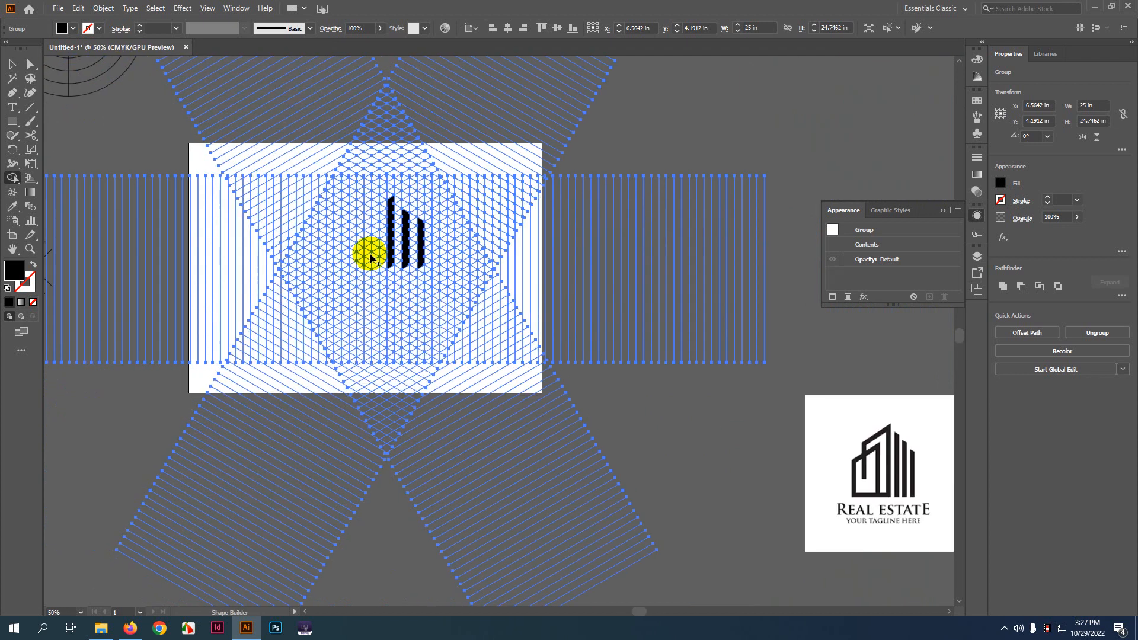
pyautogui.scroll(4, 371, 193)
pyautogui.scroll(-3, 374, 208)
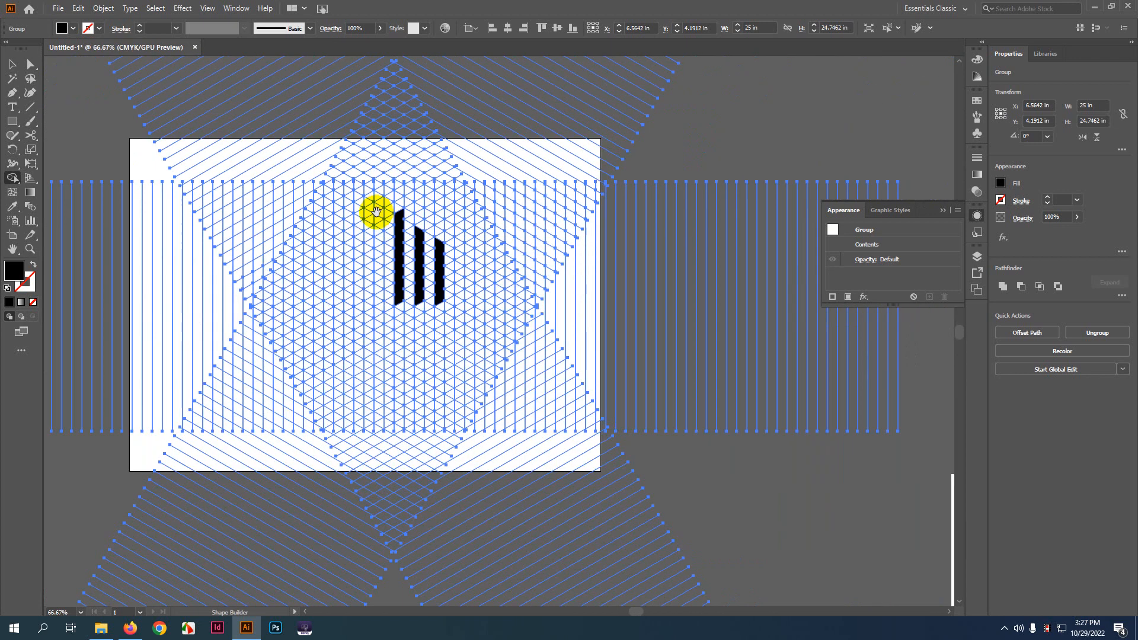
pyautogui.moveTo(494, 244); pyautogui.dragTo(343, 180)
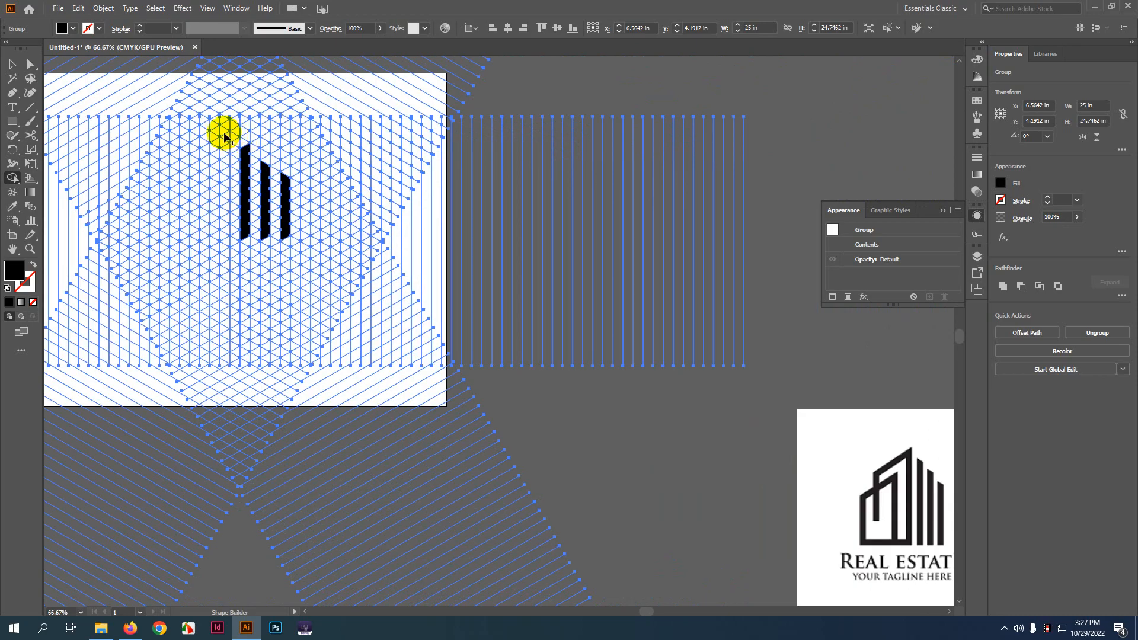
pyautogui.moveTo(225, 138); pyautogui.dragTo(223, 236)
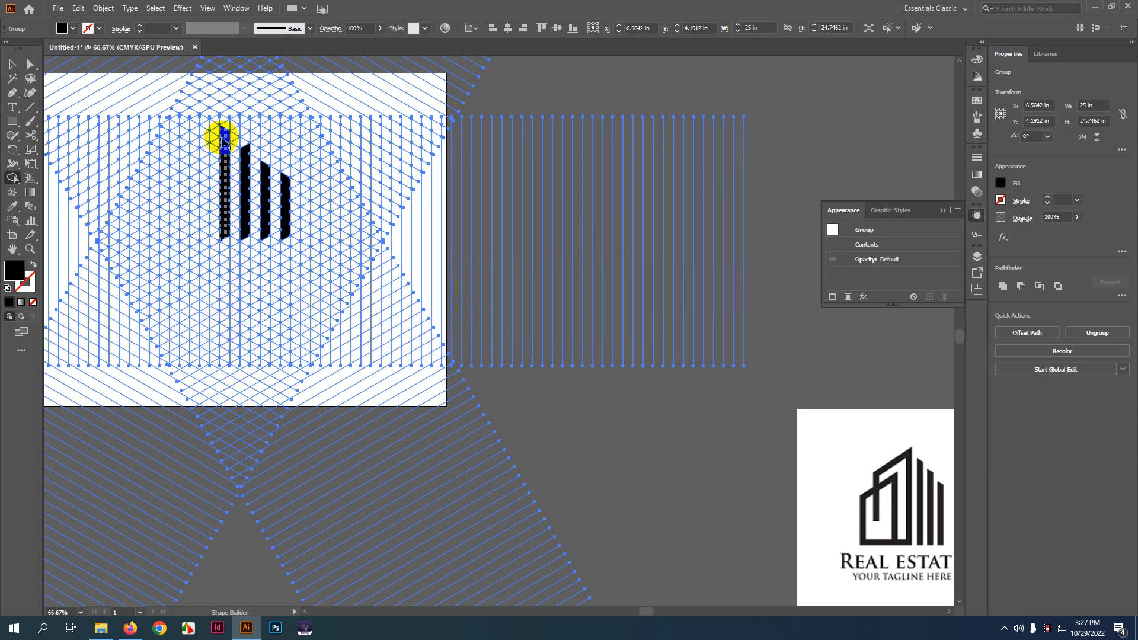
pyautogui.moveTo(221, 132); pyautogui.dragTo(188, 147)
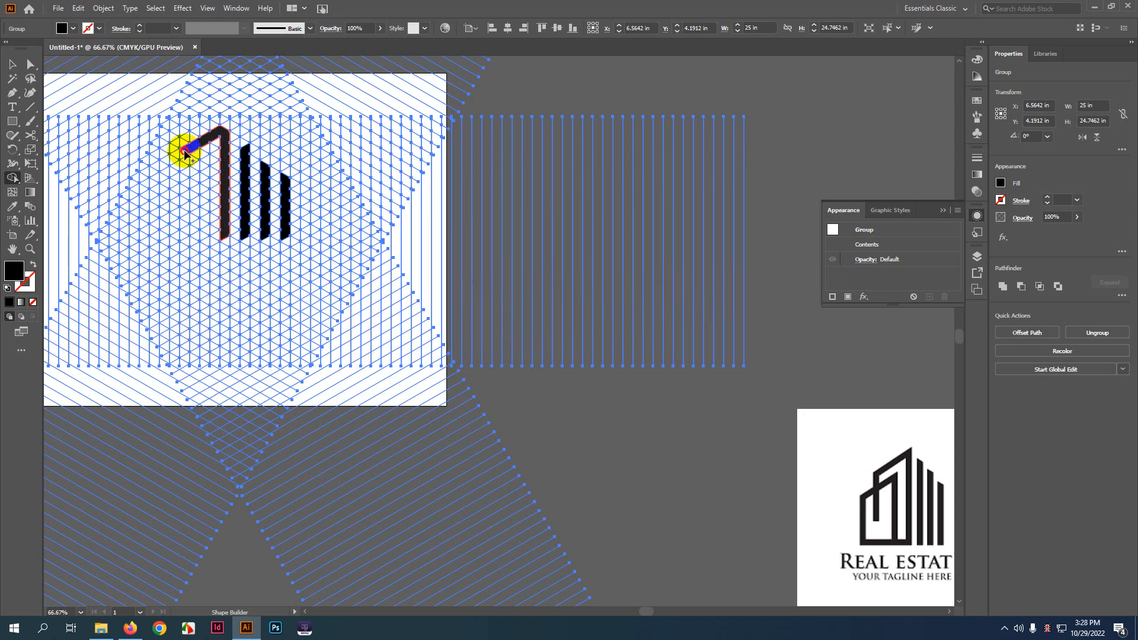
pyautogui.moveTo(185, 152); pyautogui.dragTo(185, 204)
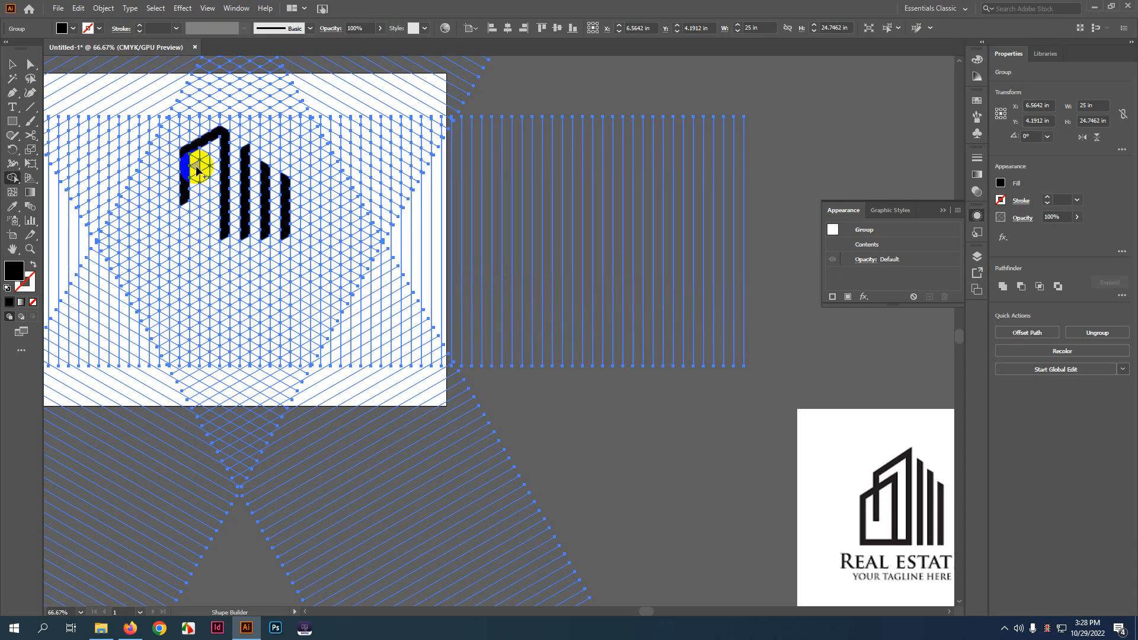
# - Build the lower building outline across the short leg with a sloped roof, a left leg and a right leg, and deselect the grid
pyautogui.moveTo(193, 168)
pyautogui.mouseDown()
pyautogui.moveTo(172, 197)
pyautogui.moveTo(162, 189)
pyautogui.moveTo(166, 228)
pyautogui.mouseUp()
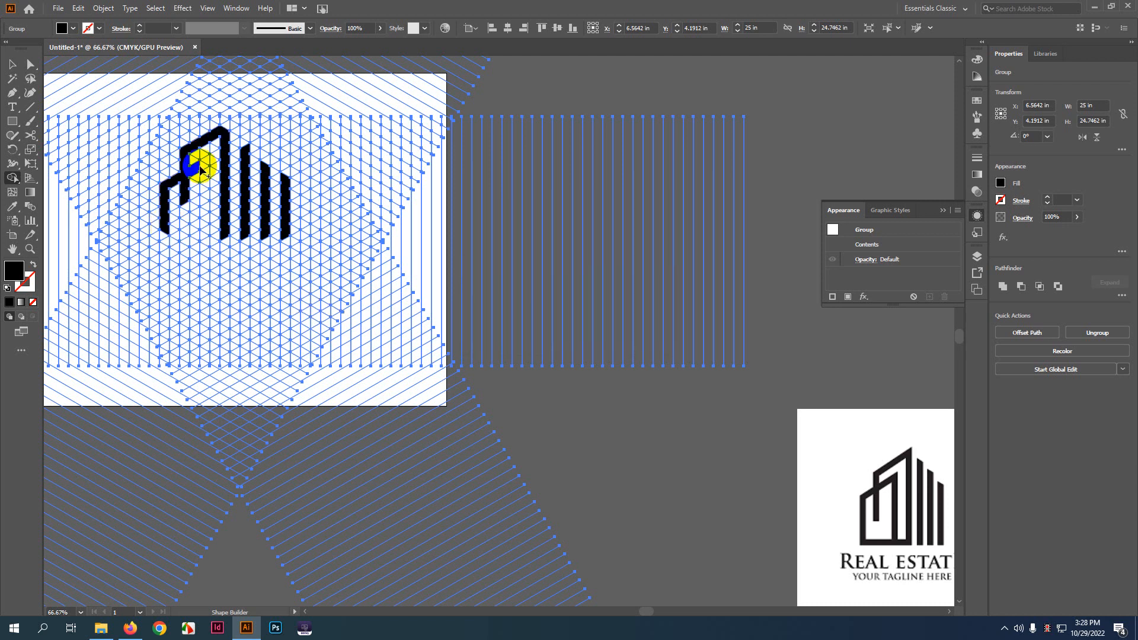
pyautogui.moveTo(200, 168); pyautogui.dragTo(205, 237)
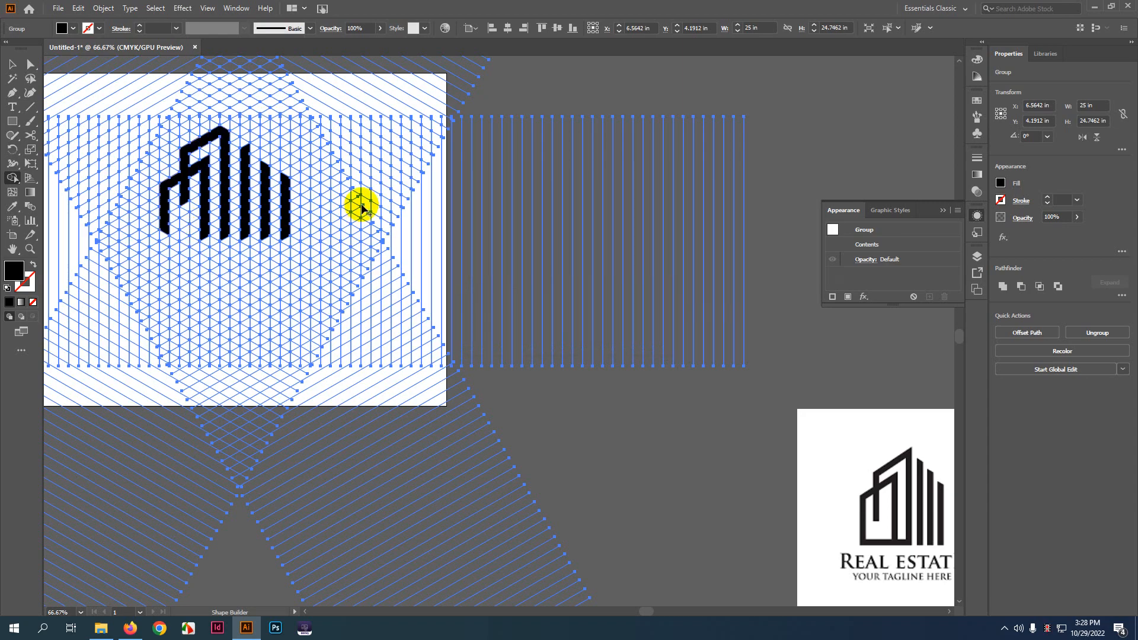
pyautogui.scroll(-2, 321, 214)
pyautogui.click(12, 65)
pyautogui.click(549, 169)
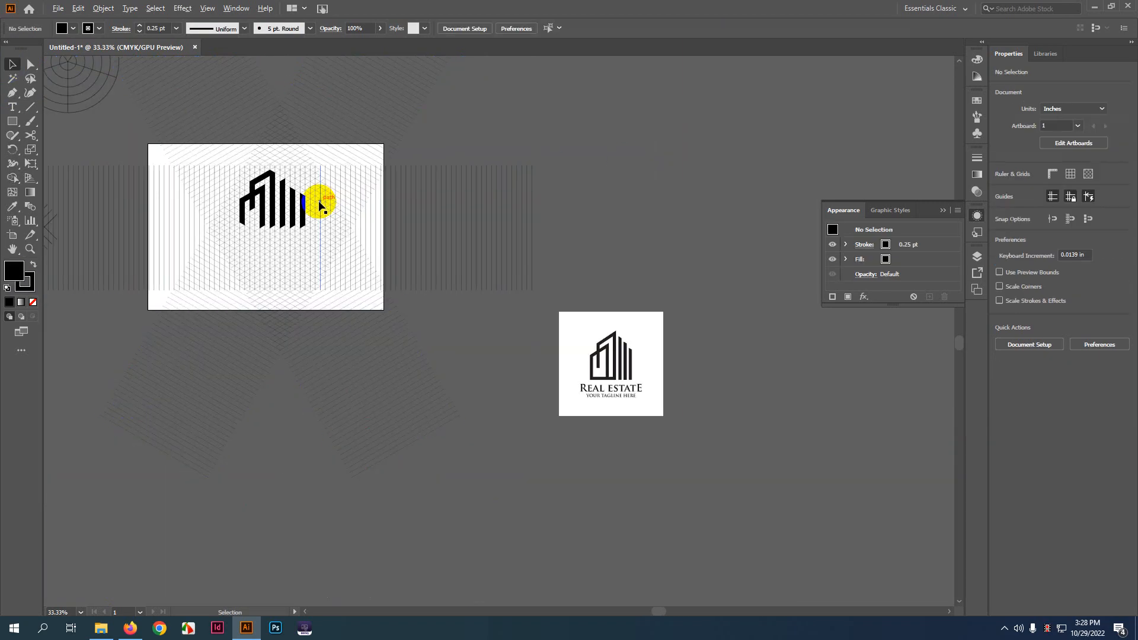
# - Reselect the grid and merge extra cells onto the tall building's peak and the top of the adjacent bar with Shape Builder
pyautogui.scroll(4, 238, 191)
pyautogui.click(302, 183)
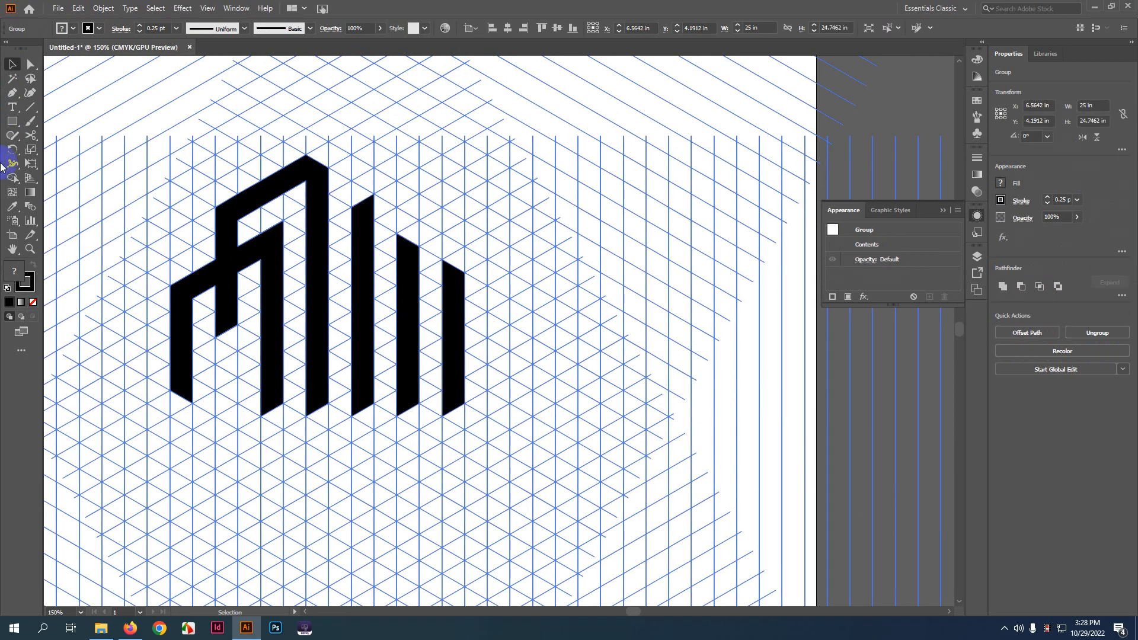
pyautogui.click(13, 178)
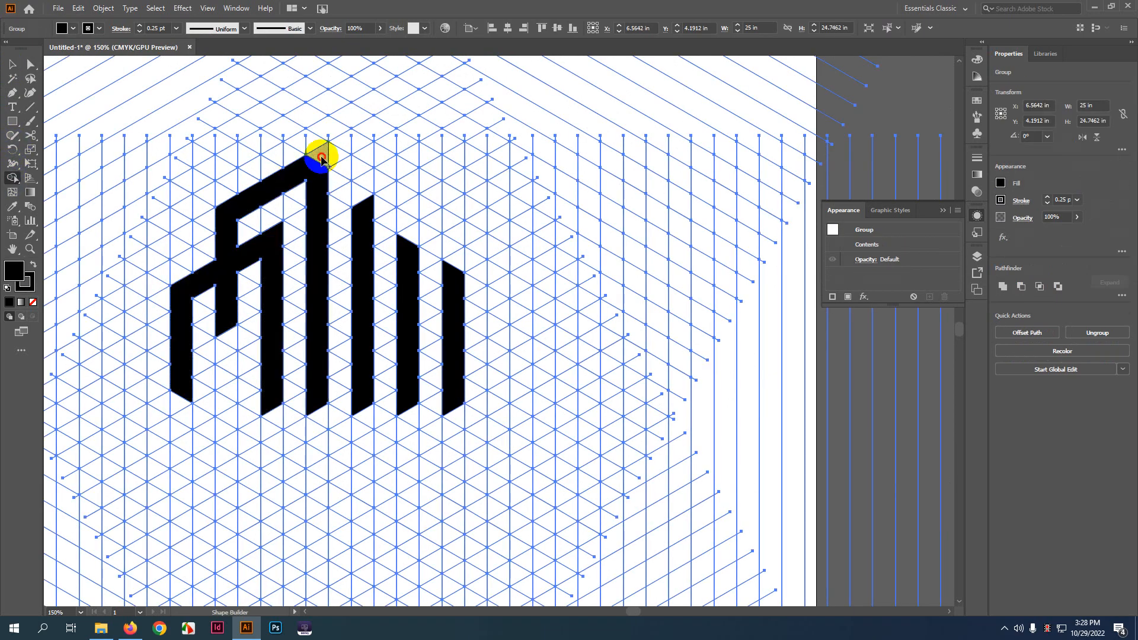
pyautogui.moveTo(322, 157); pyautogui.dragTo(315, 171)
pyautogui.scroll(-1, 314, 171)
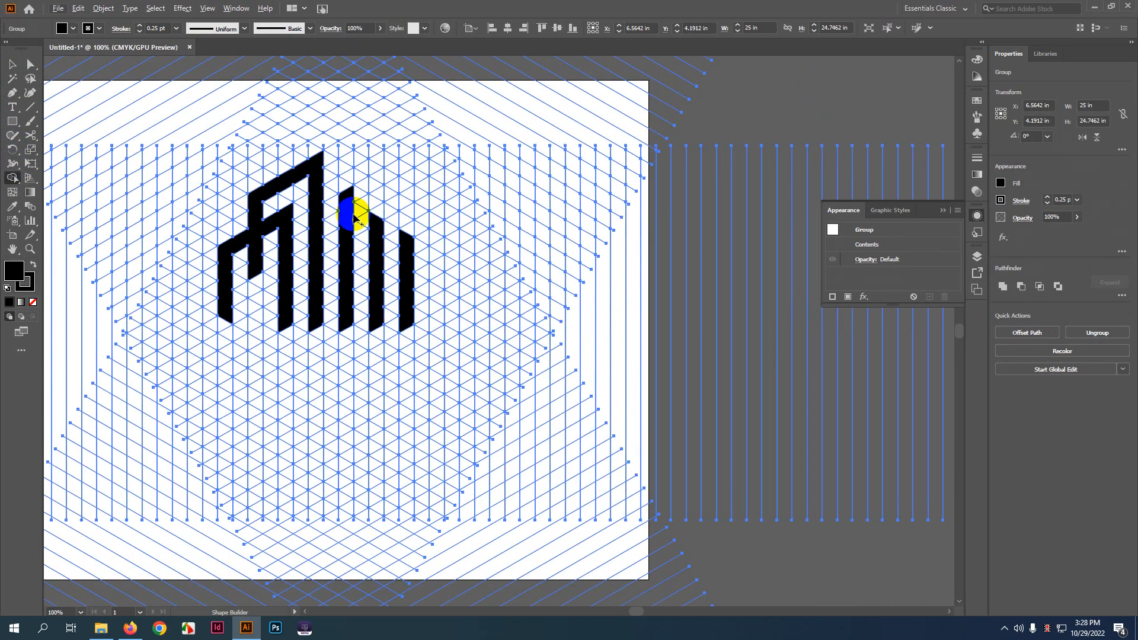
pyautogui.scroll(1, 354, 218)
pyautogui.moveTo(343, 158); pyautogui.dragTo(354, 312)
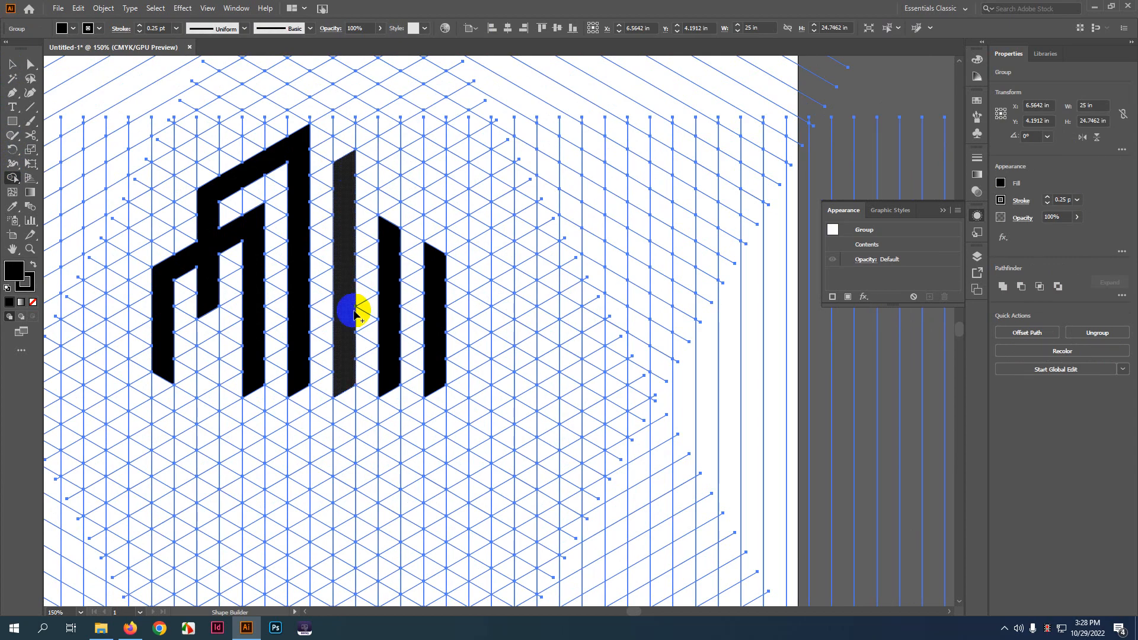
# - Extend the building's short leg down by one grid cell and raise the two rightmost bars by one cell with Shape Builder
pyautogui.scroll(-3, 335, 342)
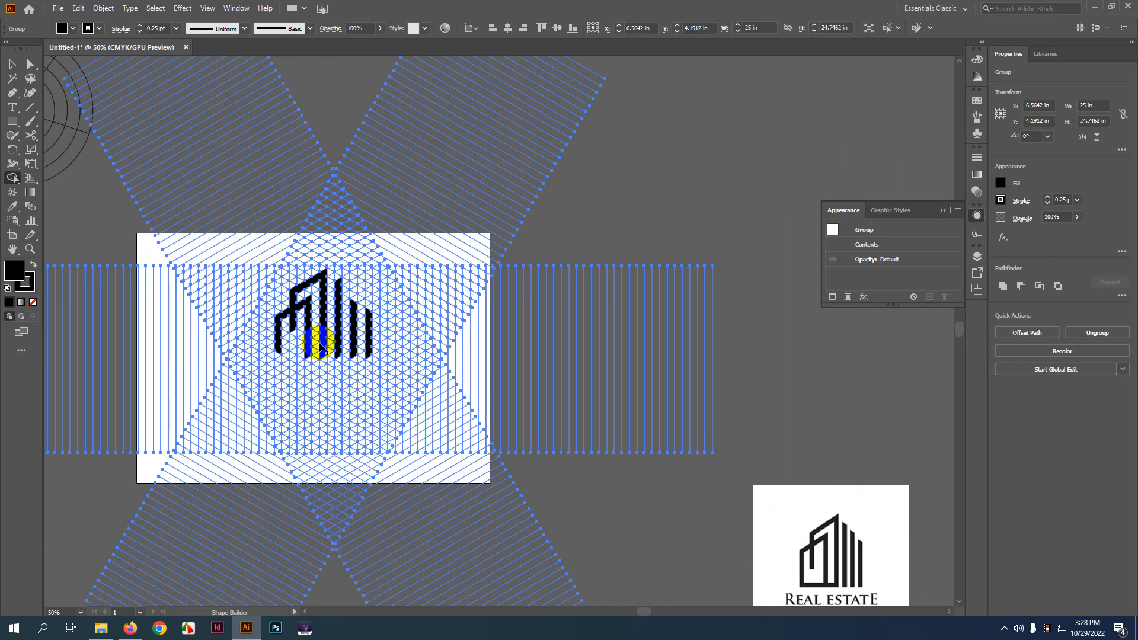
pyautogui.scroll(3, 320, 345)
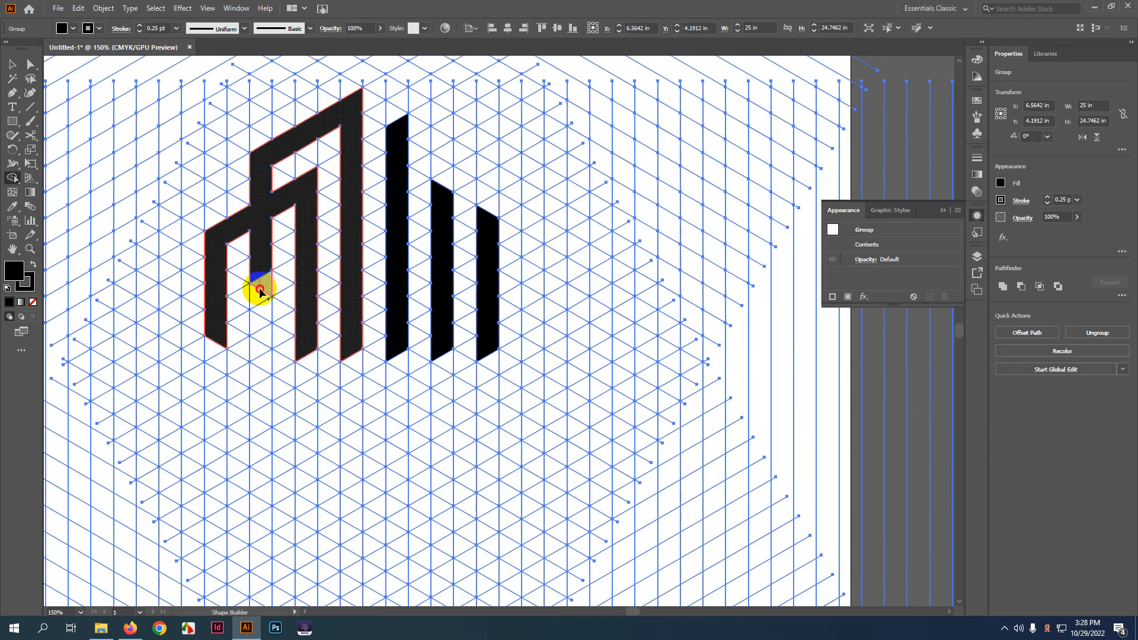
pyautogui.moveTo(259, 289); pyautogui.dragTo(257, 295)
pyautogui.moveTo(441, 166)
pyautogui.mouseDown()
pyautogui.moveTo(381, 250)
pyautogui.moveTo(432, 275)
pyautogui.mouseUp()
pyautogui.scroll(-2, 454, 270)
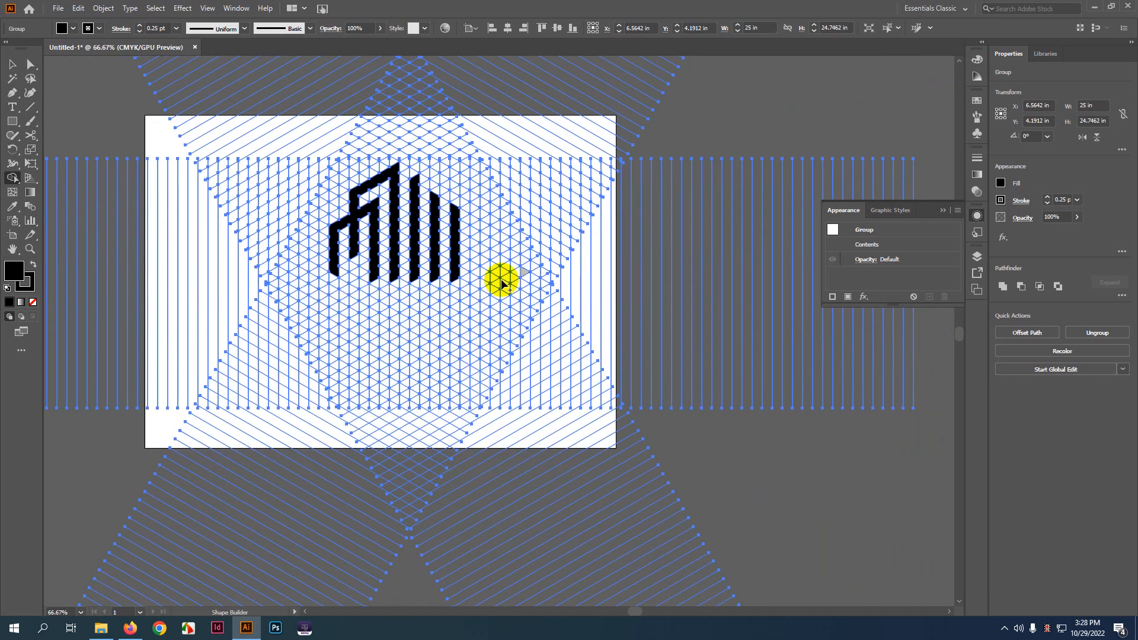
pyautogui.scroll(2, 416, 273)
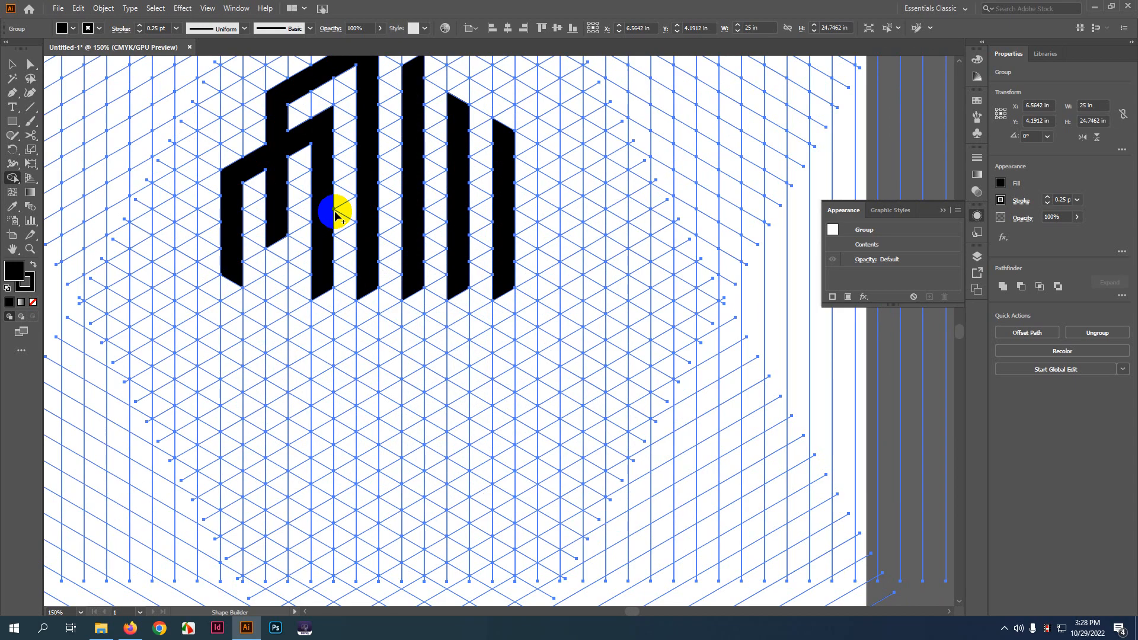
pyautogui.click(325, 285)
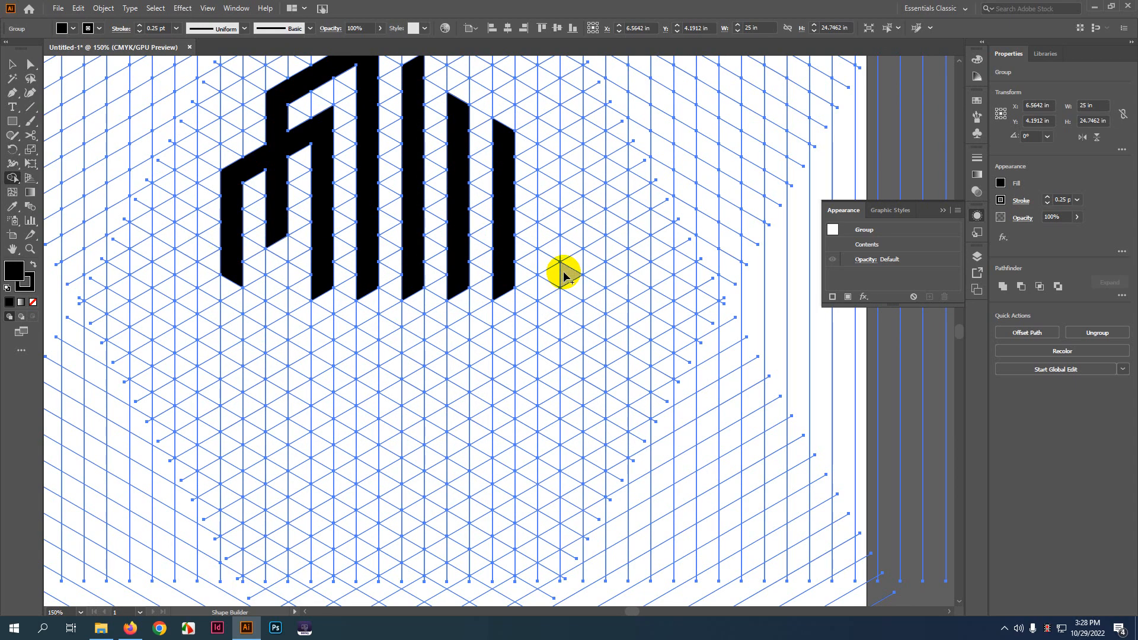
pyautogui.scroll(-3, 488, 287)
pyautogui.moveTo(522, 272); pyautogui.dragTo(412, 246)
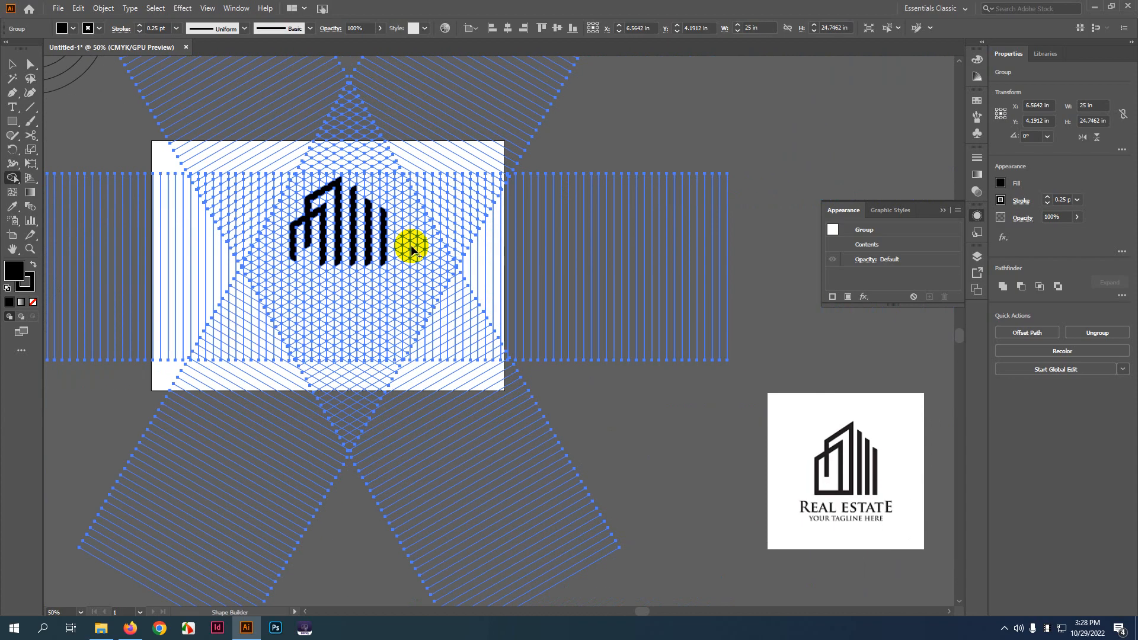
# - Below the building, merge grid cells into a J-shaped black form with a short top hook, vertical stem and bottom hook
pyautogui.click(12, 93)
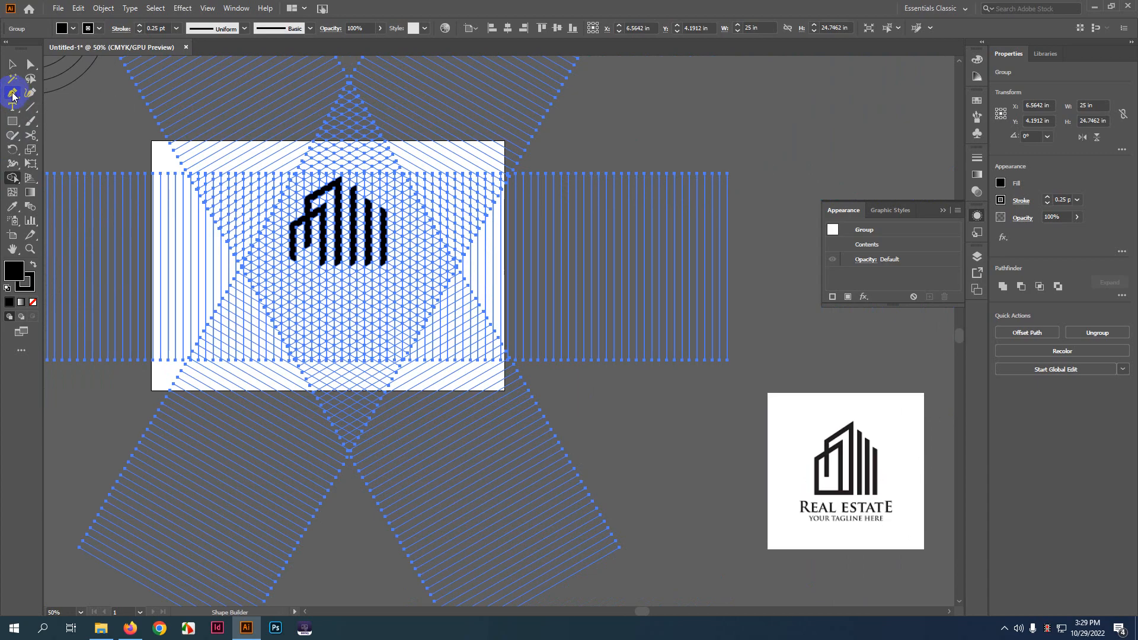
pyautogui.scroll(2, 301, 253)
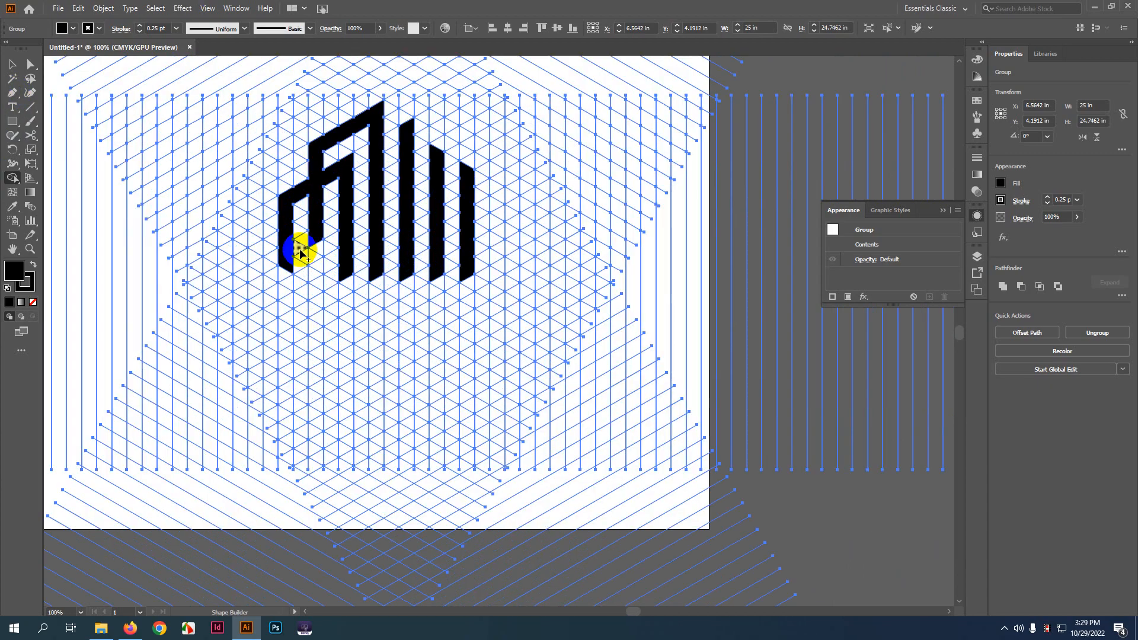
pyautogui.scroll(3, 407, 356)
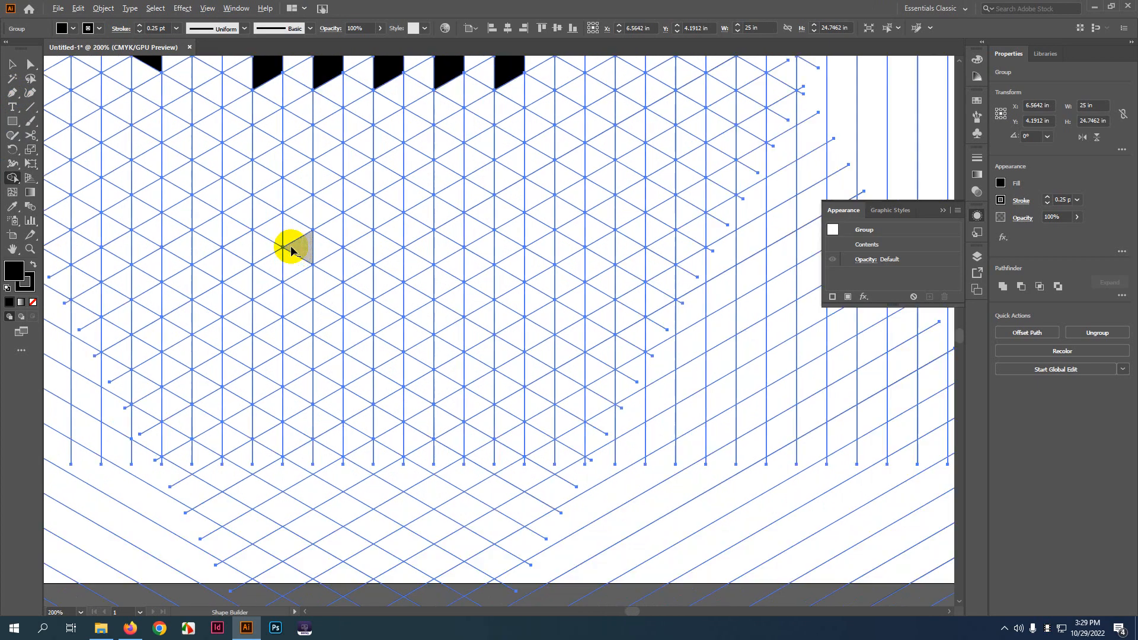
pyautogui.moveTo(320, 239); pyautogui.dragTo(424, 250)
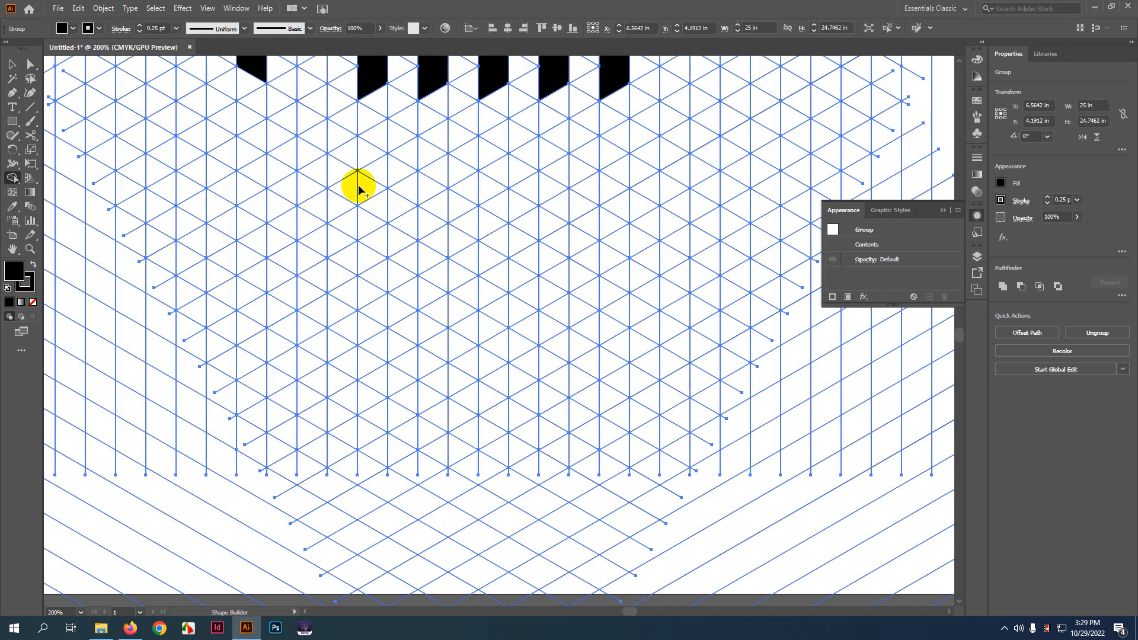
pyautogui.moveTo(383, 170); pyautogui.dragTo(432, 191)
pyautogui.moveTo(364, 189)
pyautogui.mouseDown()
pyautogui.moveTo(432, 174)
pyautogui.moveTo(437, 233)
pyautogui.moveTo(427, 359)
pyautogui.moveTo(371, 348)
pyautogui.moveTo(366, 323)
pyautogui.mouseUp()
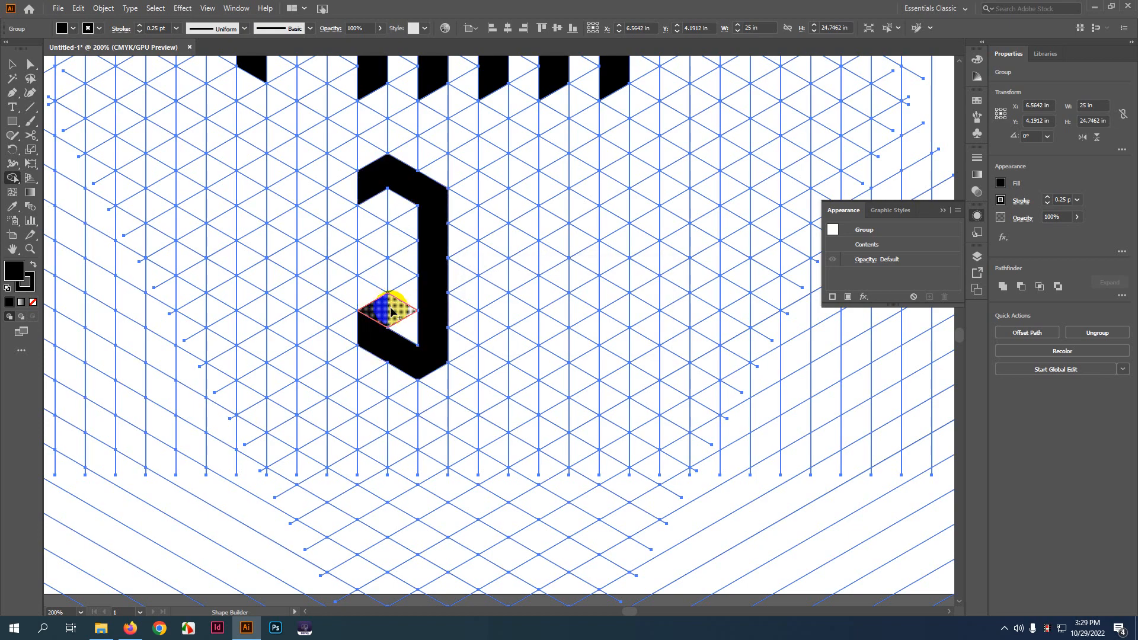
pyautogui.click(385, 308)
pyautogui.scroll(-2, 524, 306)
pyautogui.scroll(2, 471, 332)
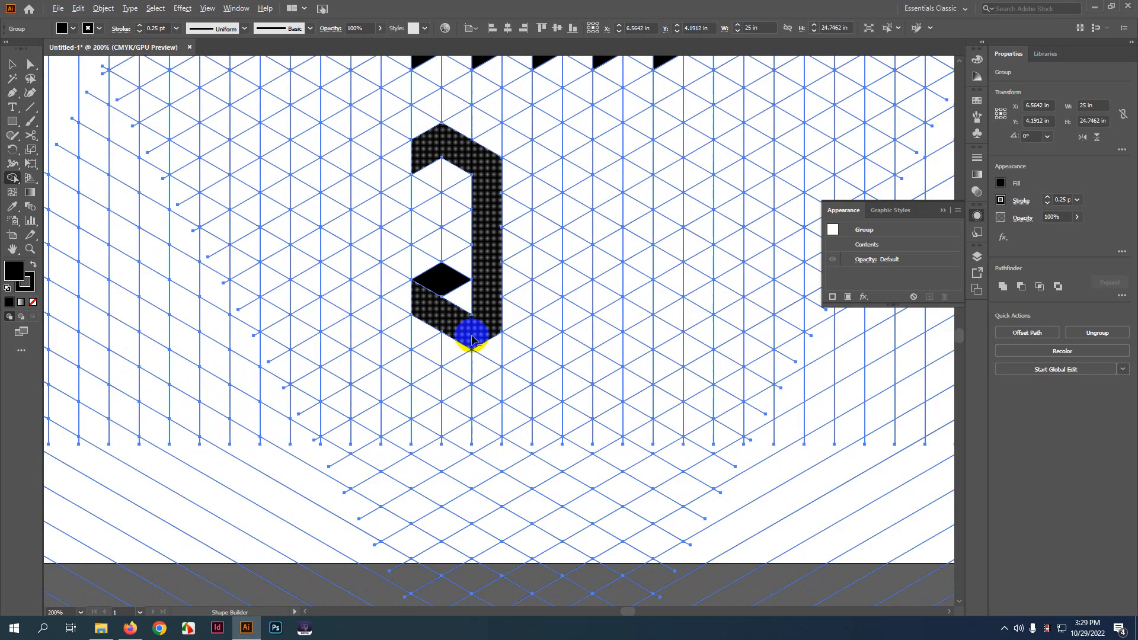
pyautogui.moveTo(551, 289); pyautogui.dragTo(412, 295)
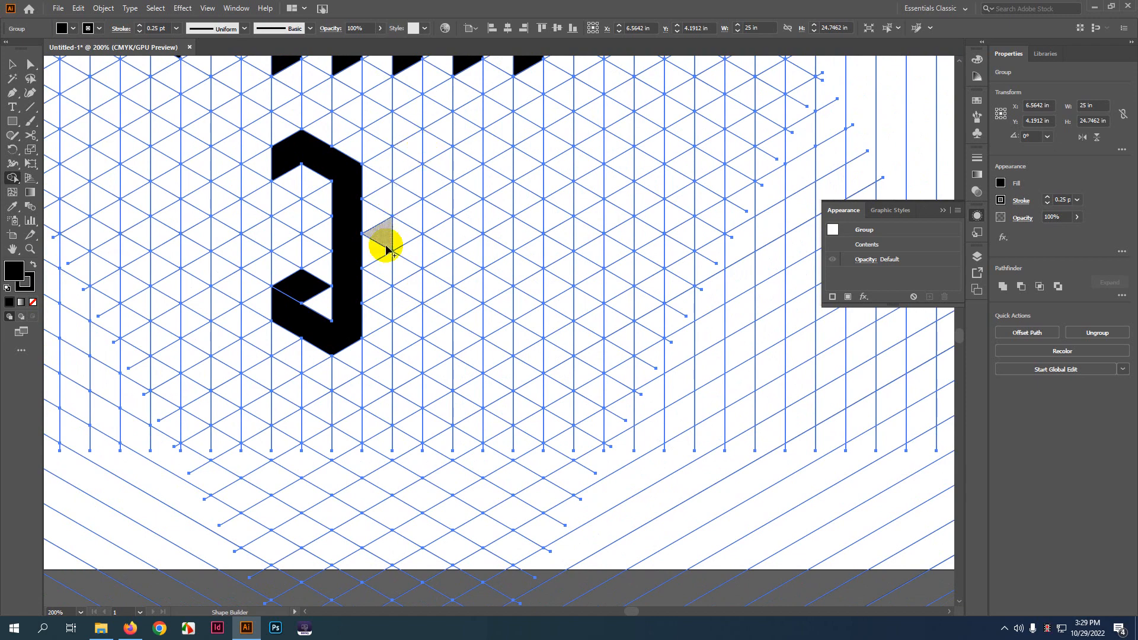
pyautogui.hotkey('ctrl', 'z')
pyautogui.hotkey('ctrl', 'z')
pyautogui.hotkey('ctrl', 'z')
pyautogui.hotkey('ctrl', 'z')
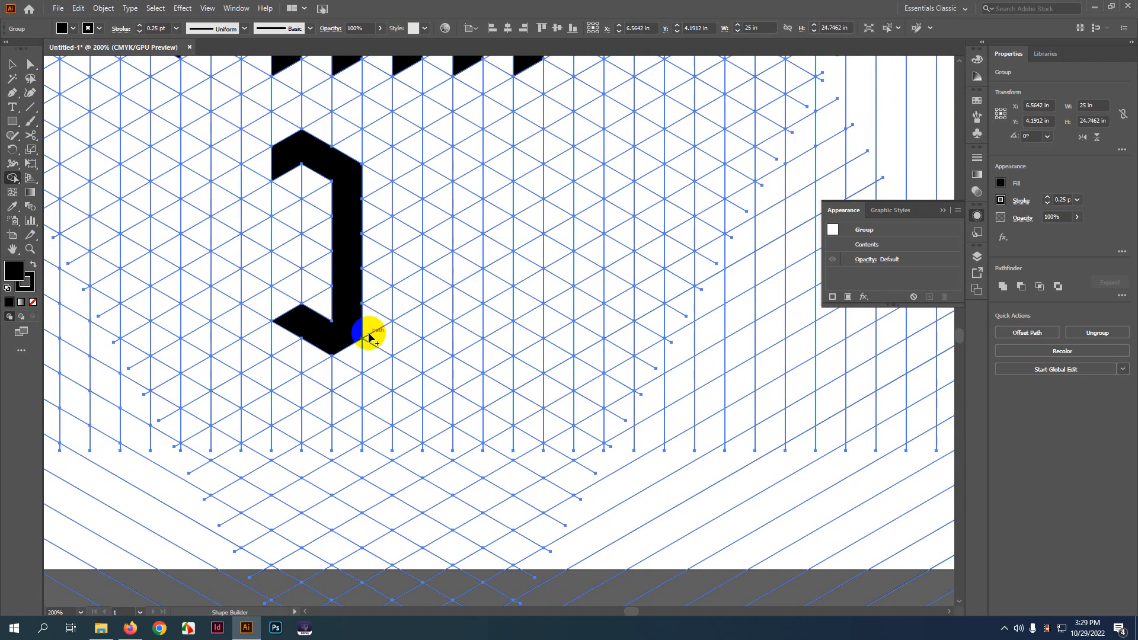
pyautogui.moveTo(350, 170)
pyautogui.mouseDown()
pyautogui.moveTo(345, 350)
pyautogui.moveTo(290, 351)
pyautogui.moveTo(336, 367)
pyautogui.moveTo(319, 369)
pyautogui.moveTo(279, 342)
pyautogui.moveTo(302, 379)
pyautogui.mouseUp()
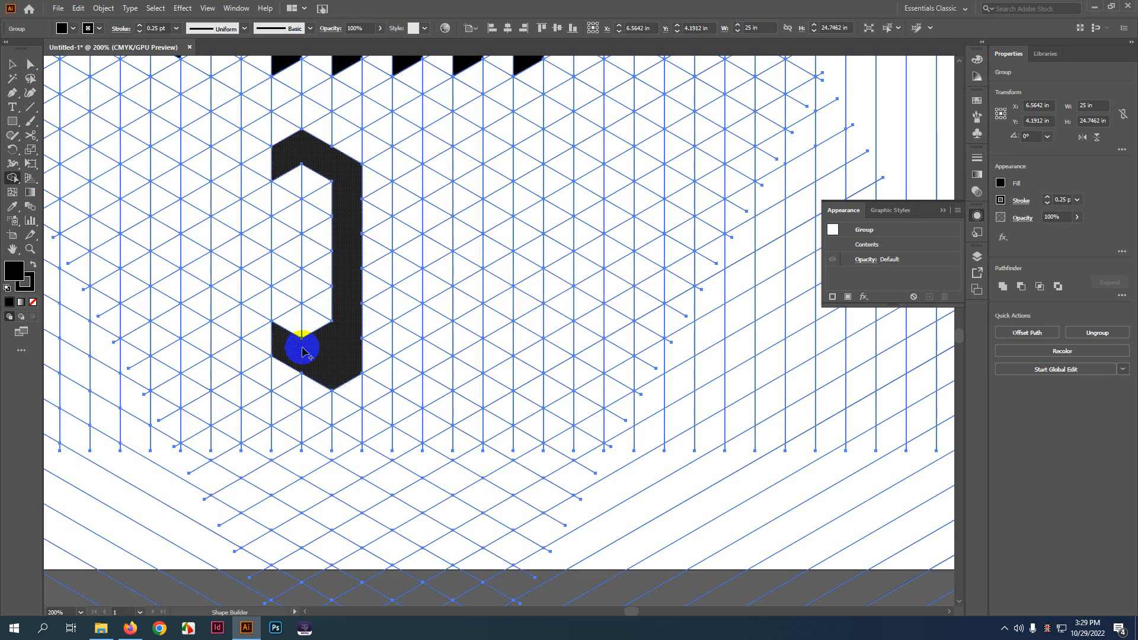
pyautogui.hotkey('ctrl', 'z')
# - Extend the J's lower hook one column left with a diamond tip, and merge two diagonal K arms onto the stem's right side
pyautogui.moveTo(337, 172)
pyautogui.mouseDown()
pyautogui.moveTo(348, 320)
pyautogui.moveTo(312, 350)
pyautogui.moveTo(294, 348)
pyautogui.moveTo(261, 310)
pyautogui.mouseUp()
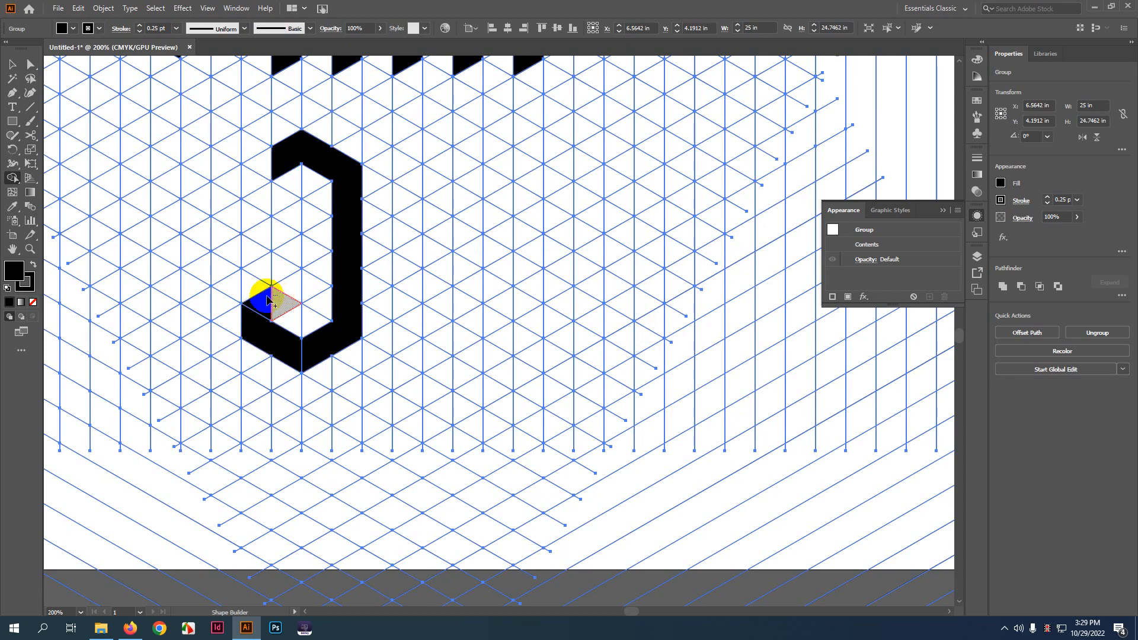
pyautogui.click(275, 298)
pyautogui.press('space')
pyautogui.moveTo(503, 243); pyautogui.dragTo(453, 255)
pyautogui.press('space')
pyautogui.moveTo(375, 265); pyautogui.dragTo(342, 261)
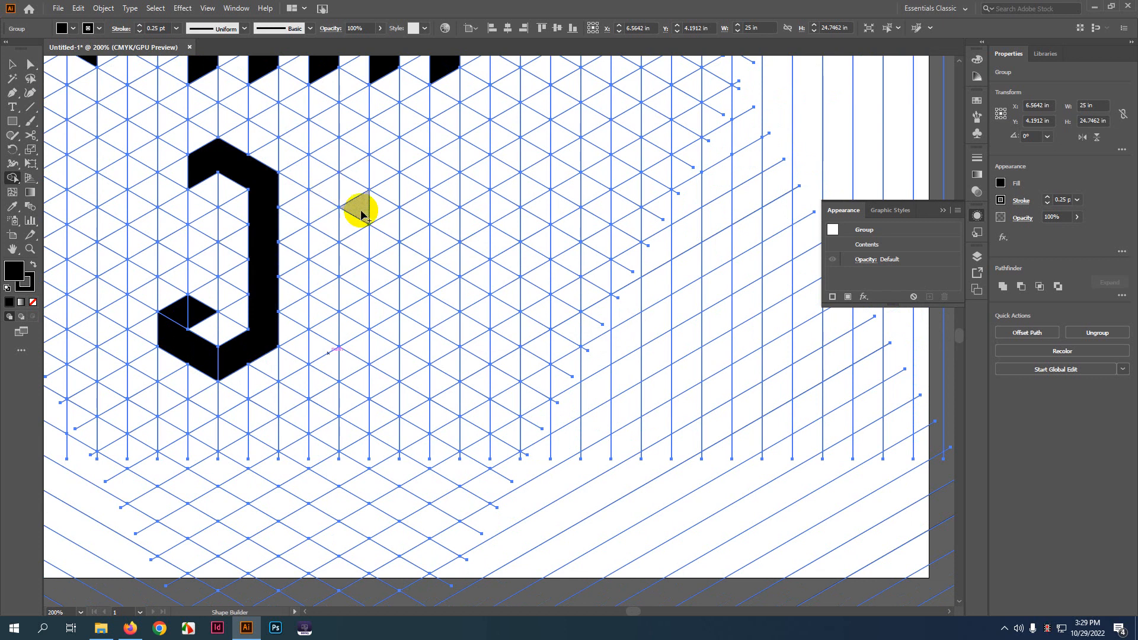
pyautogui.moveTo(364, 214)
pyautogui.mouseDown()
pyautogui.moveTo(278, 259)
pyautogui.moveTo(357, 316)
pyautogui.moveTo(365, 288)
pyautogui.moveTo(420, 280)
pyautogui.mouseUp()
pyautogui.scroll(-1, 414, 298)
pyautogui.press('space')
pyautogui.moveTo(320, 183); pyautogui.dragTo(299, 201)
pyautogui.scroll(-1, 390, 217)
# - Deselect the grid and compare the building and JK marks with the reference logo
pyautogui.press('v')
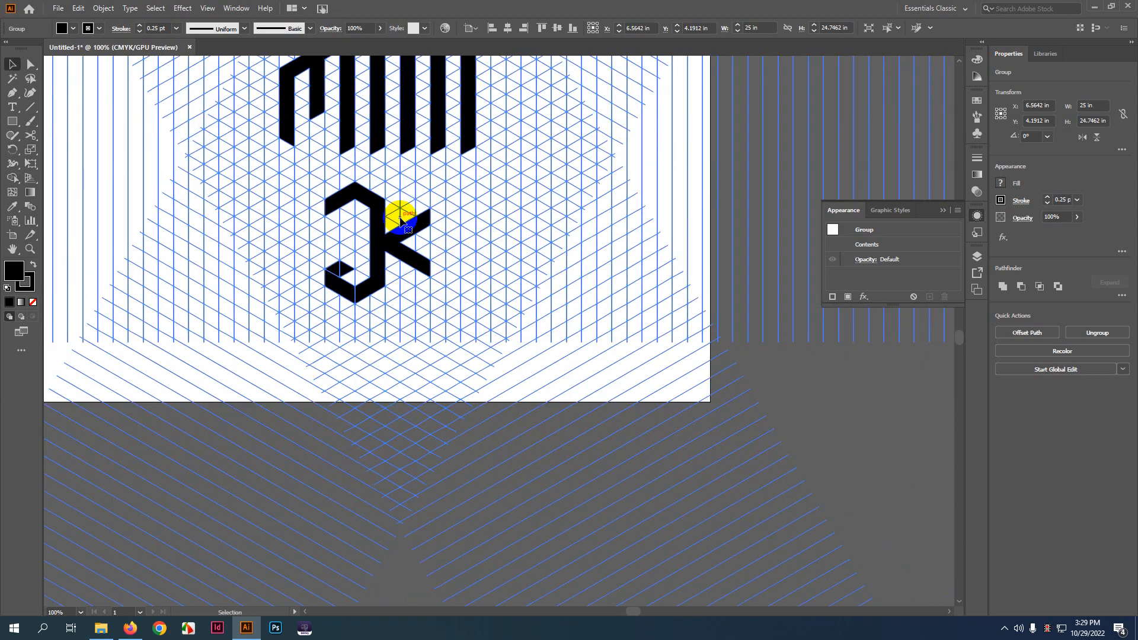
pyautogui.scroll(-2, 411, 222)
pyautogui.press('space')
pyautogui.moveTo(807, 337); pyautogui.dragTo(485, 285)
pyautogui.click(536, 190)
pyautogui.press('space')
pyautogui.moveTo(269, 183); pyautogui.dragTo(462, 218)
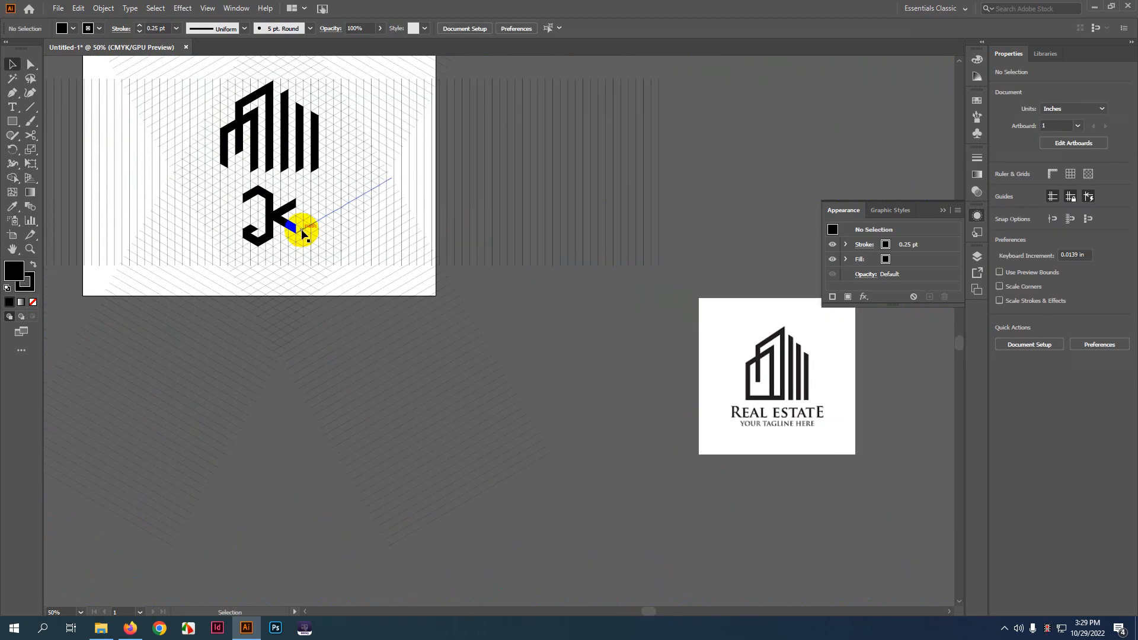
# - Reselect the grid and merge cells at the top of the bar beside the tall building with Shape Builder
pyautogui.scroll(2, 265, 203)
pyautogui.click(265, 204)
pyautogui.scroll(-2, 285, 207)
pyautogui.scroll(1, 381, 234)
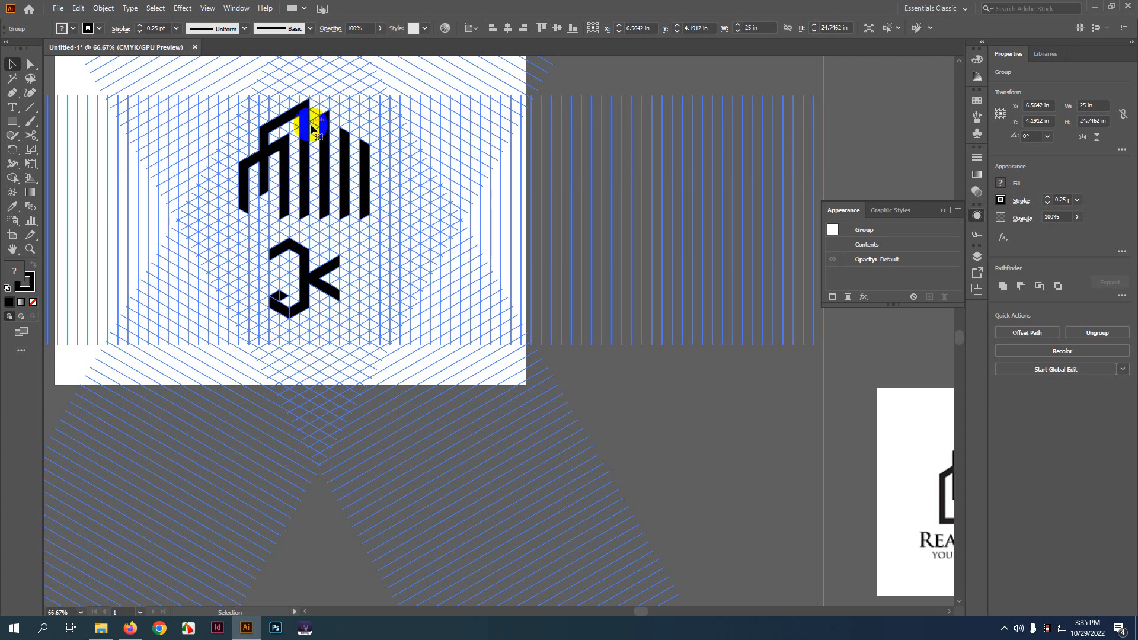
pyautogui.click(12, 178)
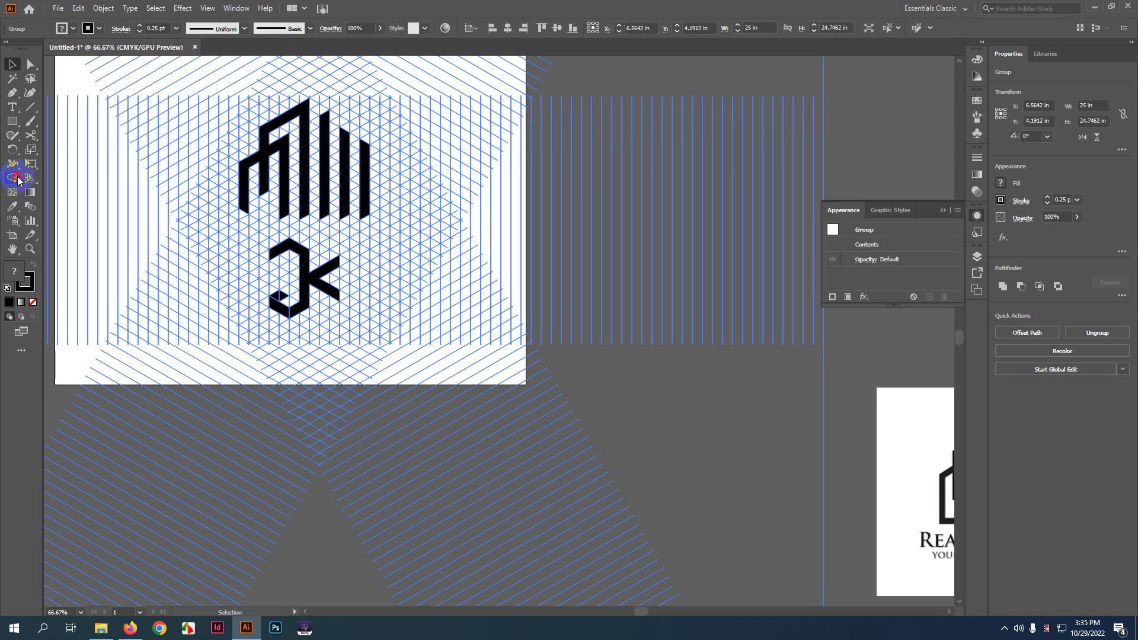
pyautogui.hotkey('ctrl', 'a')
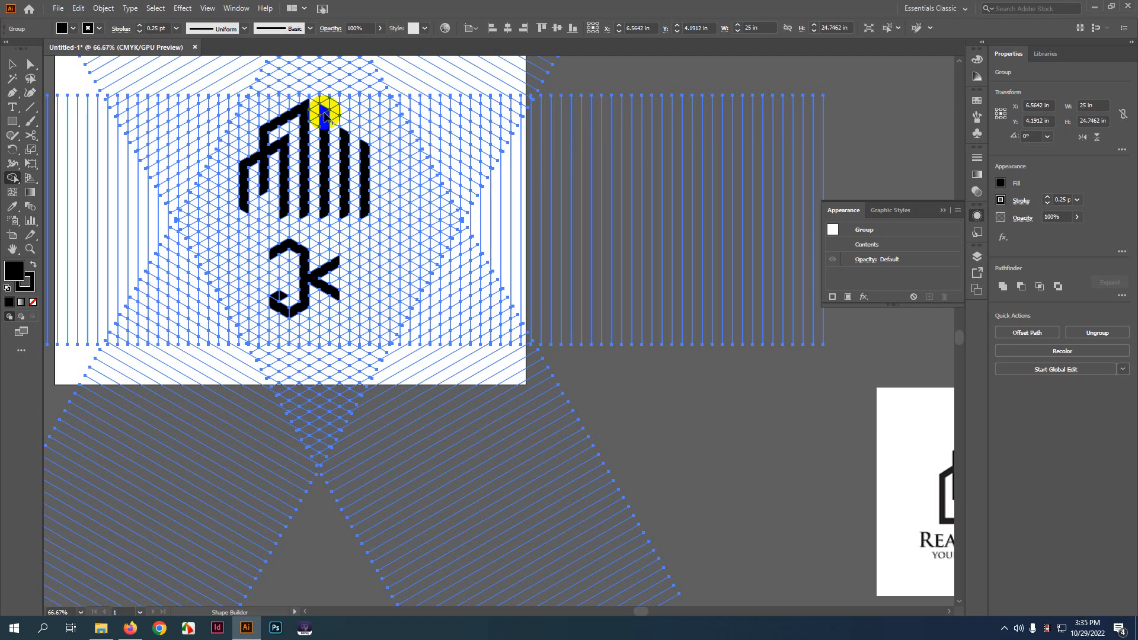
pyautogui.moveTo(320, 172)
pyautogui.mouseDown()
pyautogui.moveTo(325, 101)
pyautogui.moveTo(323, 117)
pyautogui.mouseUp()
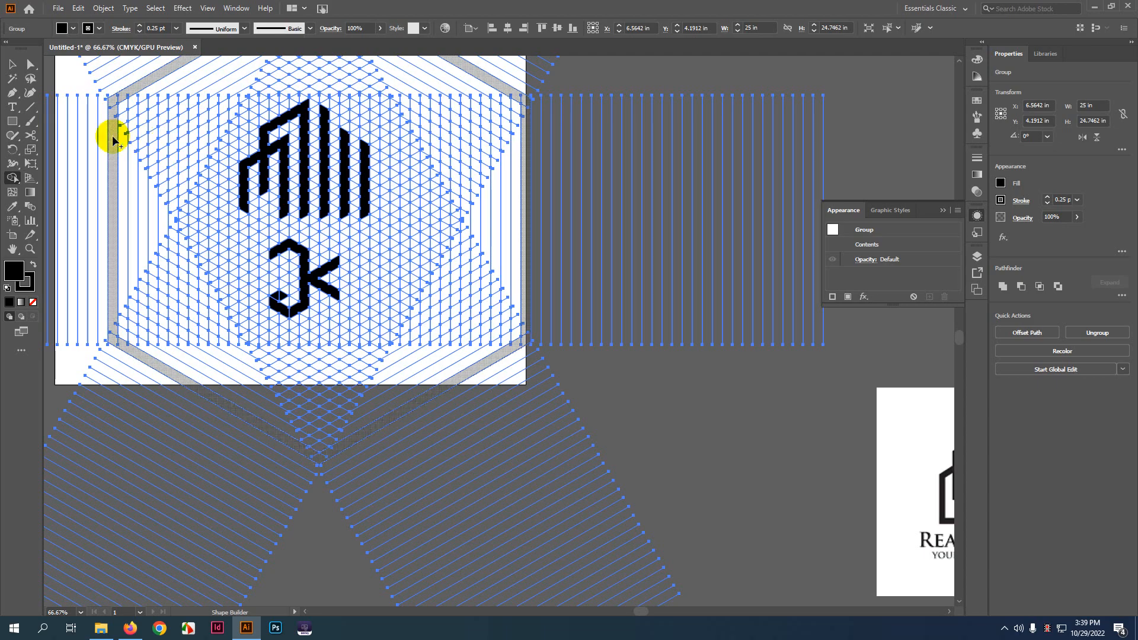
# - Deselect the triangular line grid and select the concentric circle grid with five spokes
pyautogui.scroll(7, 115, 143)
pyautogui.click(24, 67)
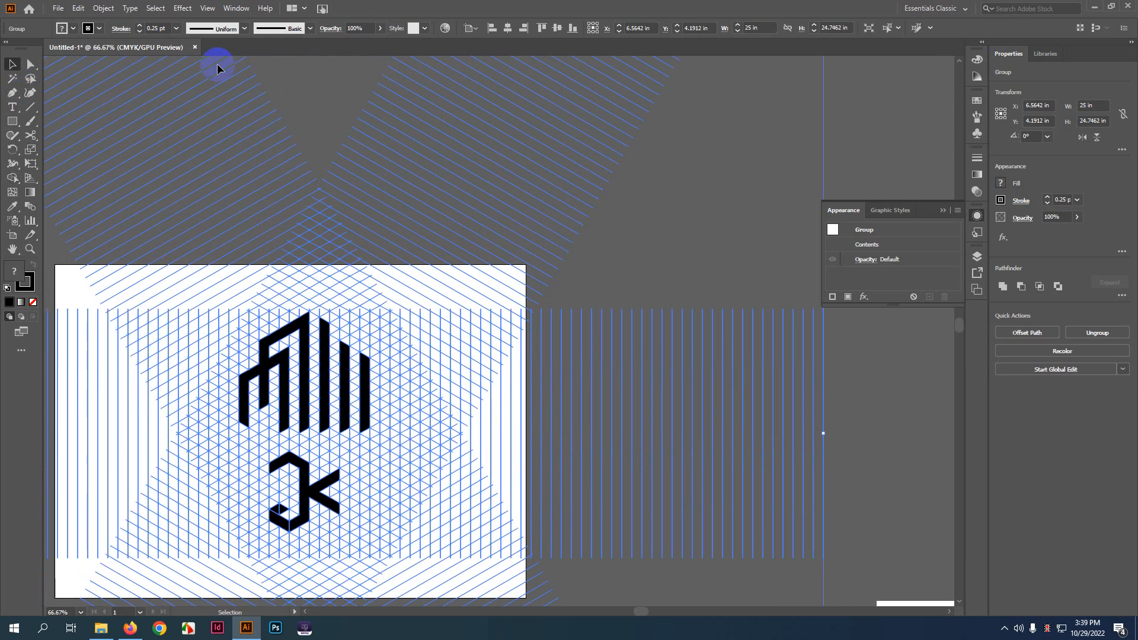
pyautogui.click(713, 175)
pyautogui.moveTo(41, 212); pyautogui.dragTo(388, 155)
pyautogui.moveTo(391, 168); pyautogui.dragTo(375, 271)
pyautogui.scroll(2, 399, 369)
pyautogui.scroll(-1, 375, 271)
pyautogui.hscroll(1, 422, 271)
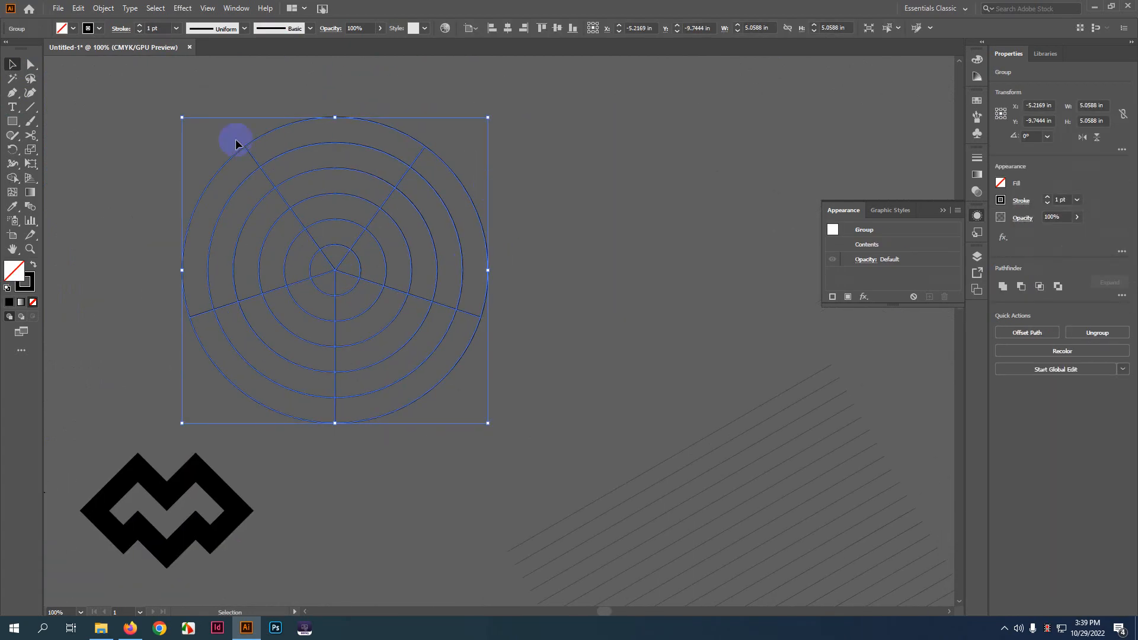
# - Draw a vertical line about 5.7 in long through the circle grid's centre, extending past the outer circle at both ends
pyautogui.click(12, 178)
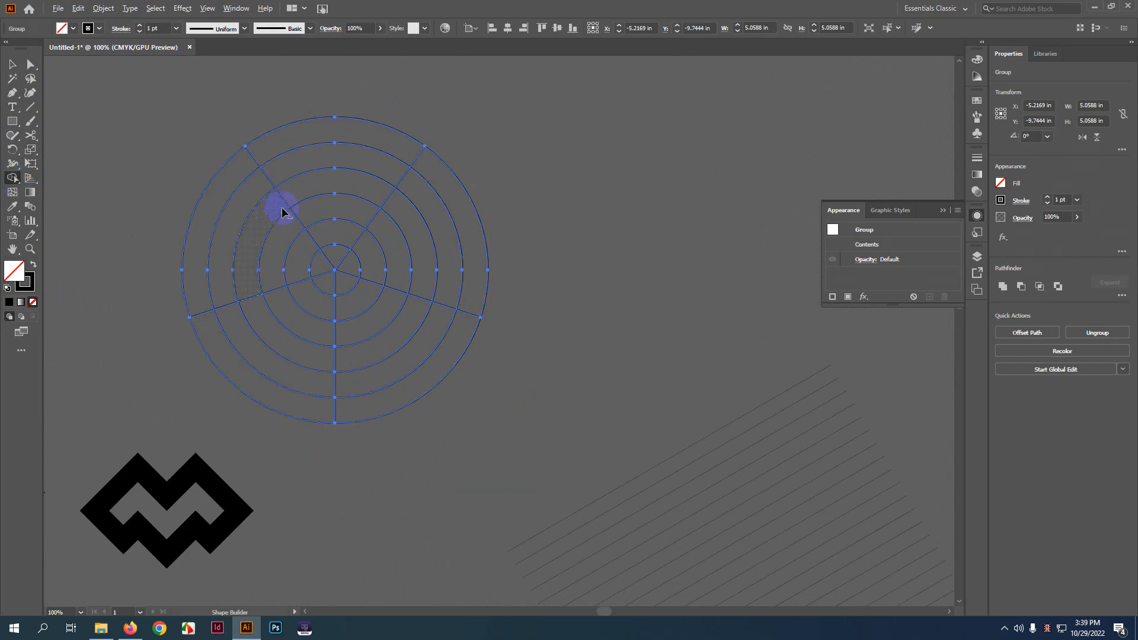
pyautogui.scroll(1, 280, 208)
pyautogui.scroll(-1, 379, 220)
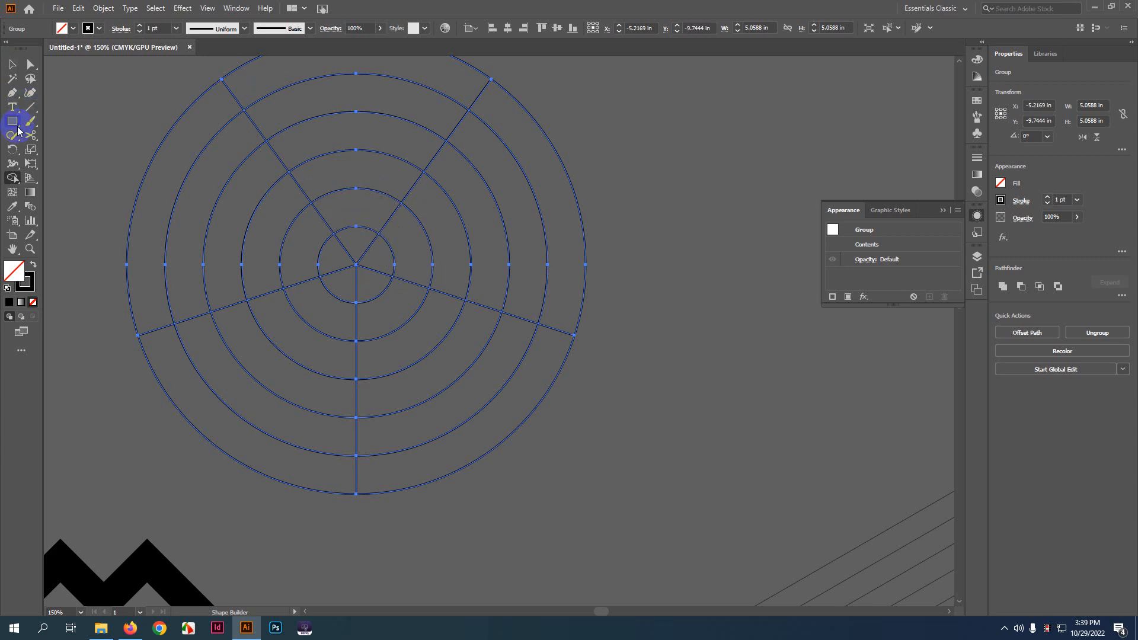
pyautogui.click(30, 108)
pyautogui.scroll(2, 294, 237)
pyautogui.moveTo(356, 63); pyautogui.dragTo(356, 581)
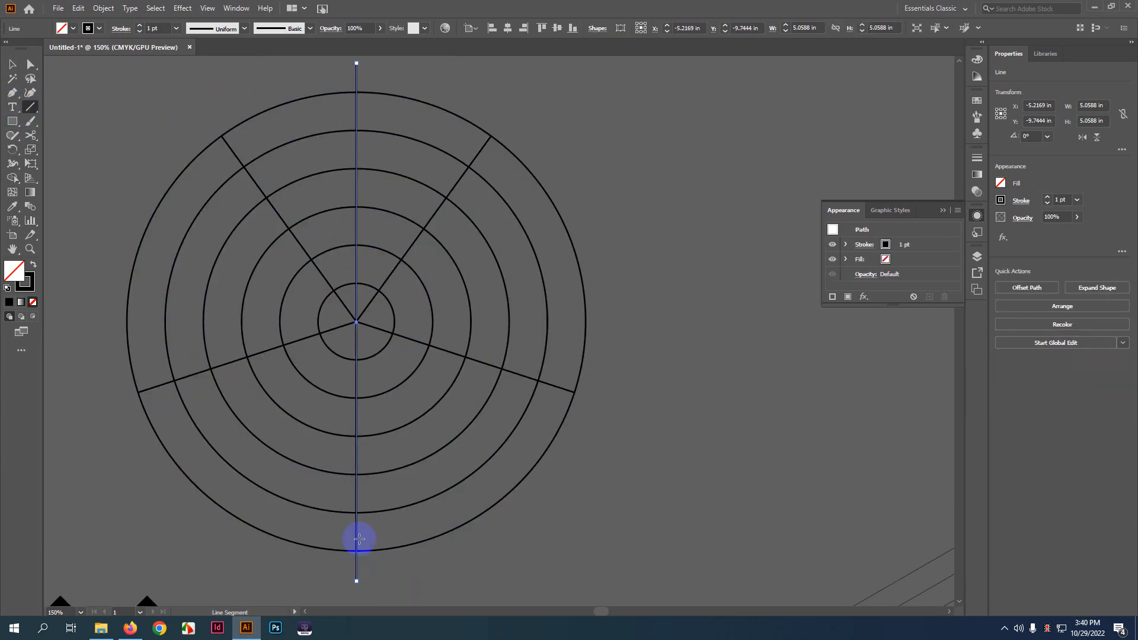
# - Select the circle grid and line, then merge the third ring from the centre into a C open on the right, filled black without stroke
pyautogui.click(12, 64)
pyautogui.hotkey('ctrl', 'a')
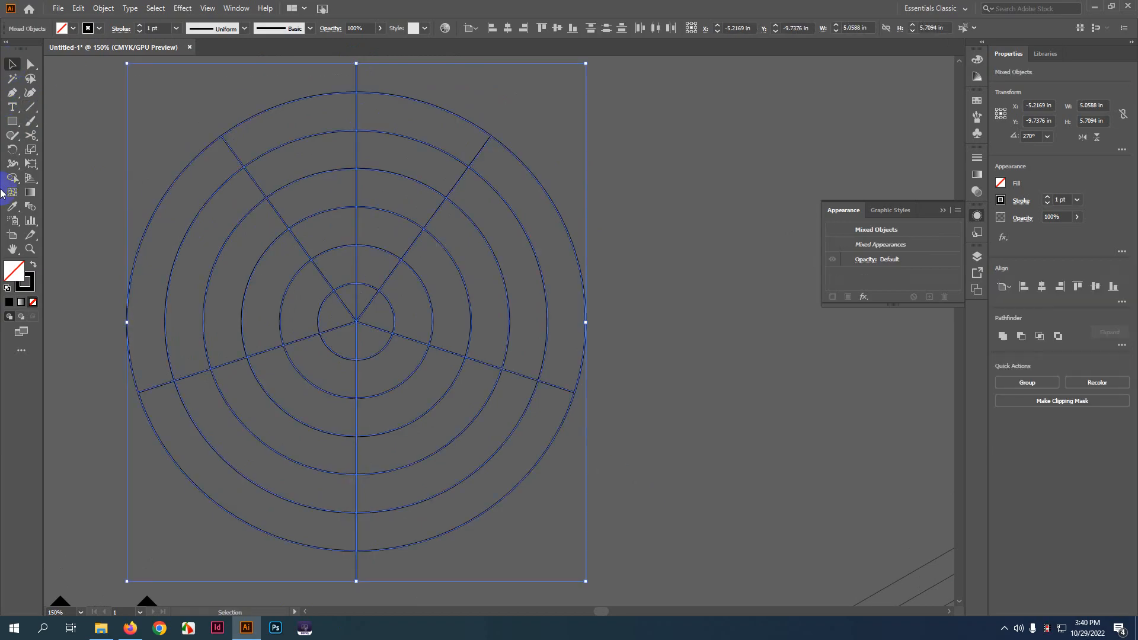
pyautogui.click(11, 177)
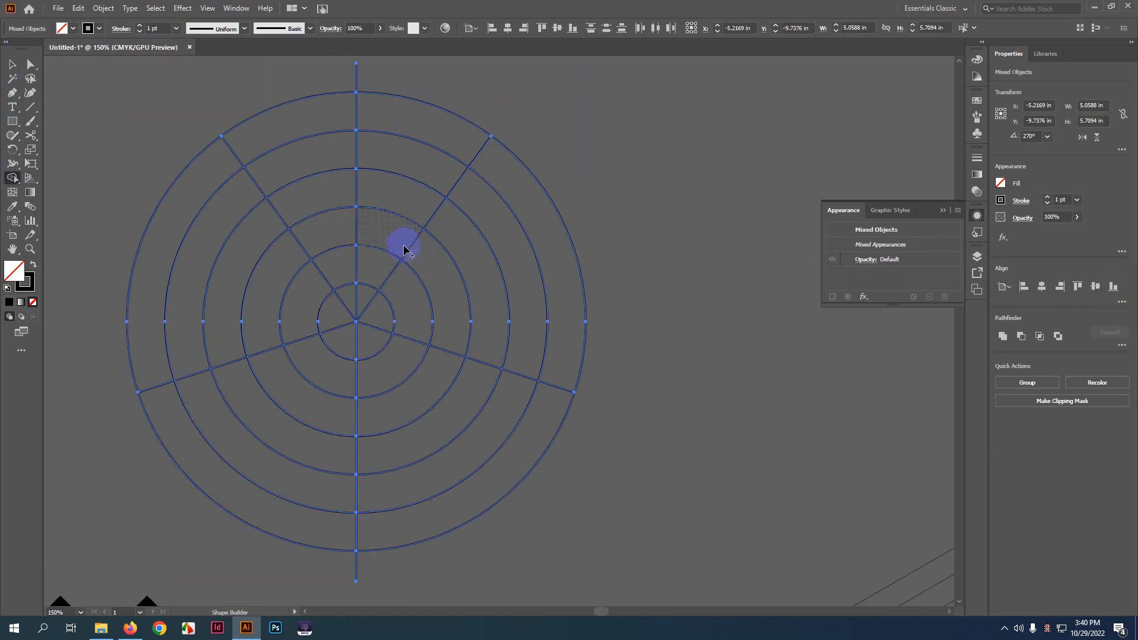
pyautogui.moveTo(407, 240)
pyautogui.mouseDown()
pyautogui.moveTo(277, 265)
pyautogui.moveTo(294, 399)
pyautogui.moveTo(427, 379)
pyautogui.moveTo(380, 415)
pyautogui.mouseUp()
pyautogui.click(33, 265)
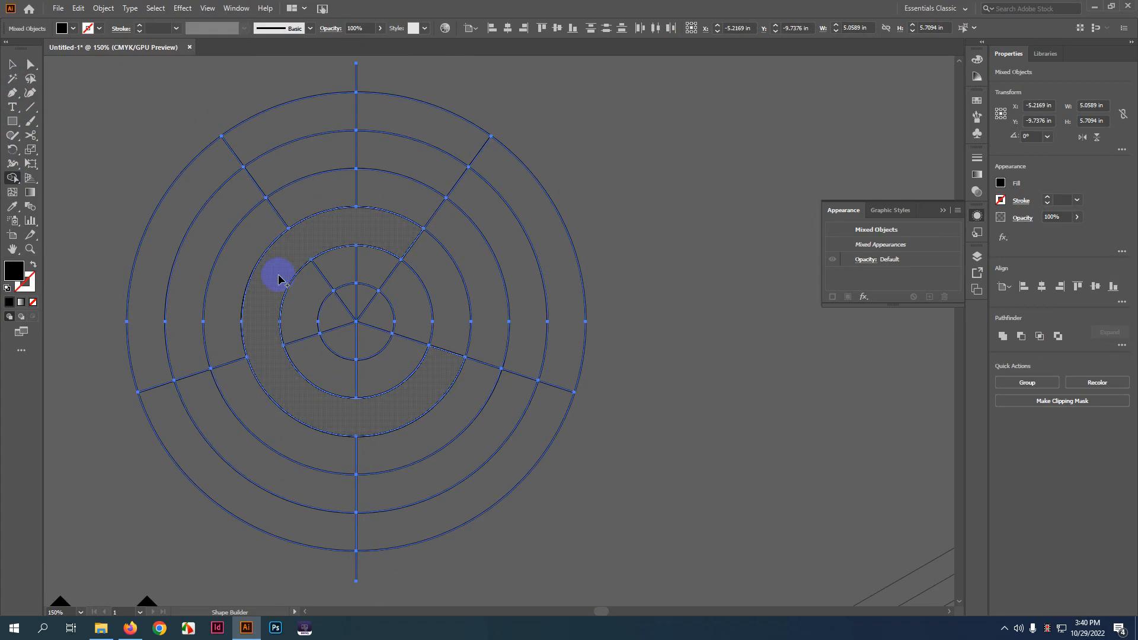
pyautogui.click(317, 240)
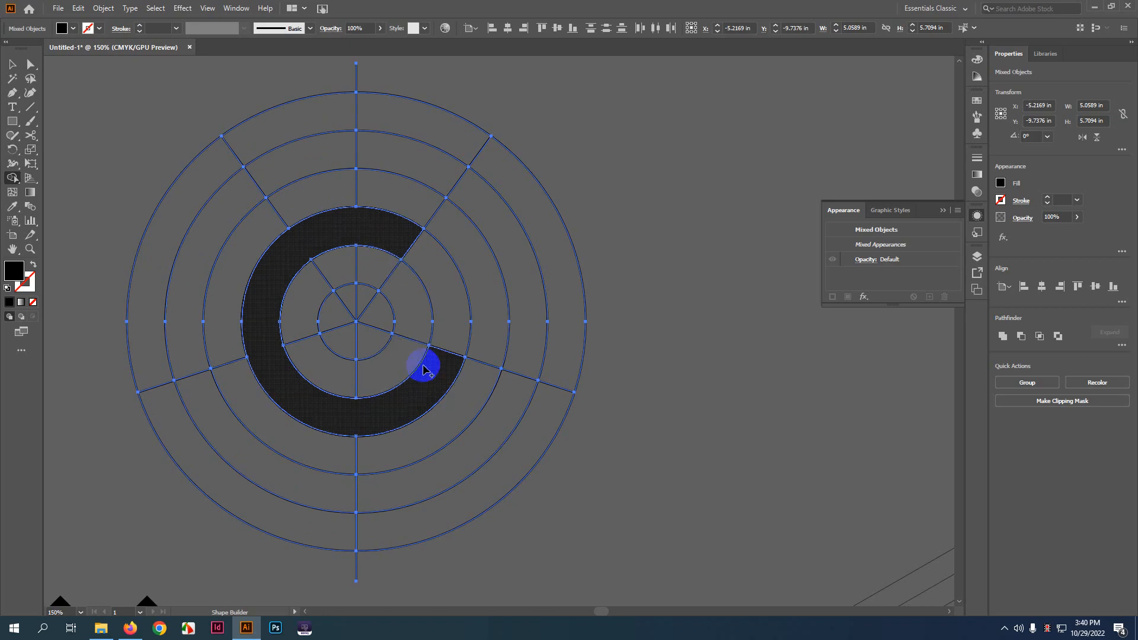
# - Merge the right half of the second ring and the left half of the innermost circle into black shapes
pyautogui.moveTo(368, 257)
pyautogui.mouseDown()
pyautogui.moveTo(383, 282)
pyautogui.moveTo(393, 358)
pyautogui.moveTo(364, 376)
pyautogui.mouseUp()
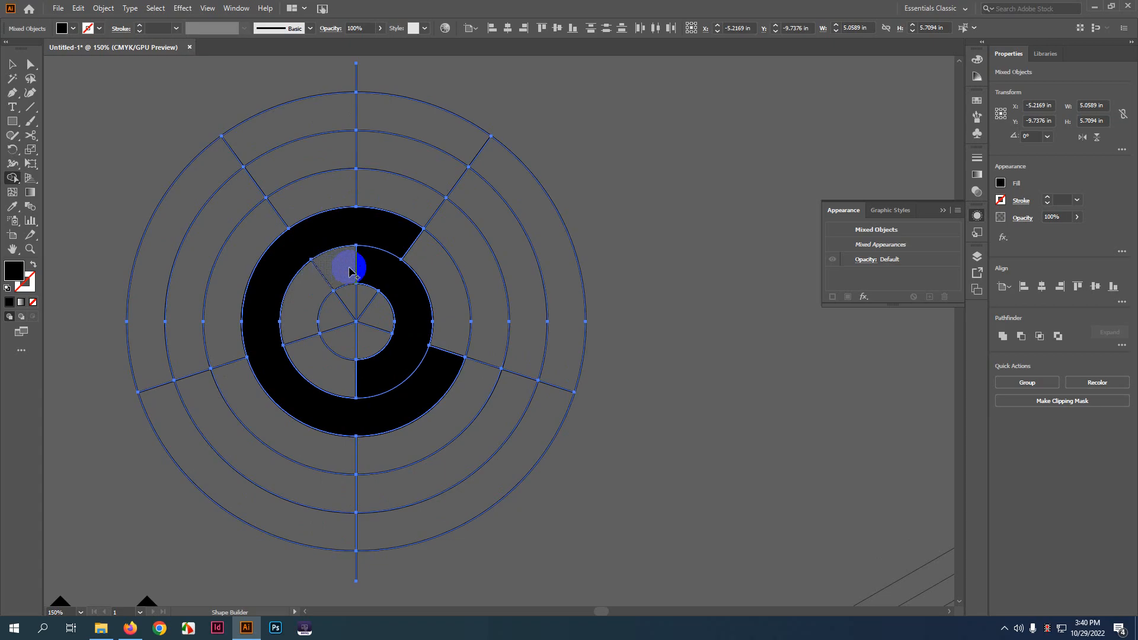
pyautogui.moveTo(319, 328)
pyautogui.mouseDown()
pyautogui.moveTo(346, 300)
pyautogui.moveTo(346, 347)
pyautogui.mouseUp()
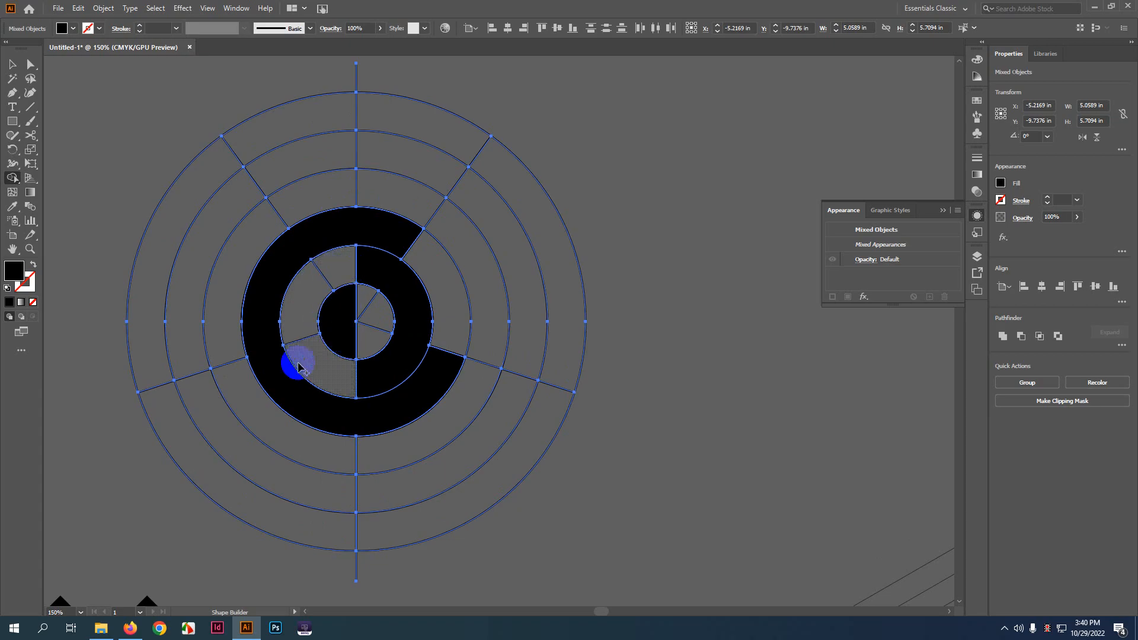
pyautogui.click(298, 368)
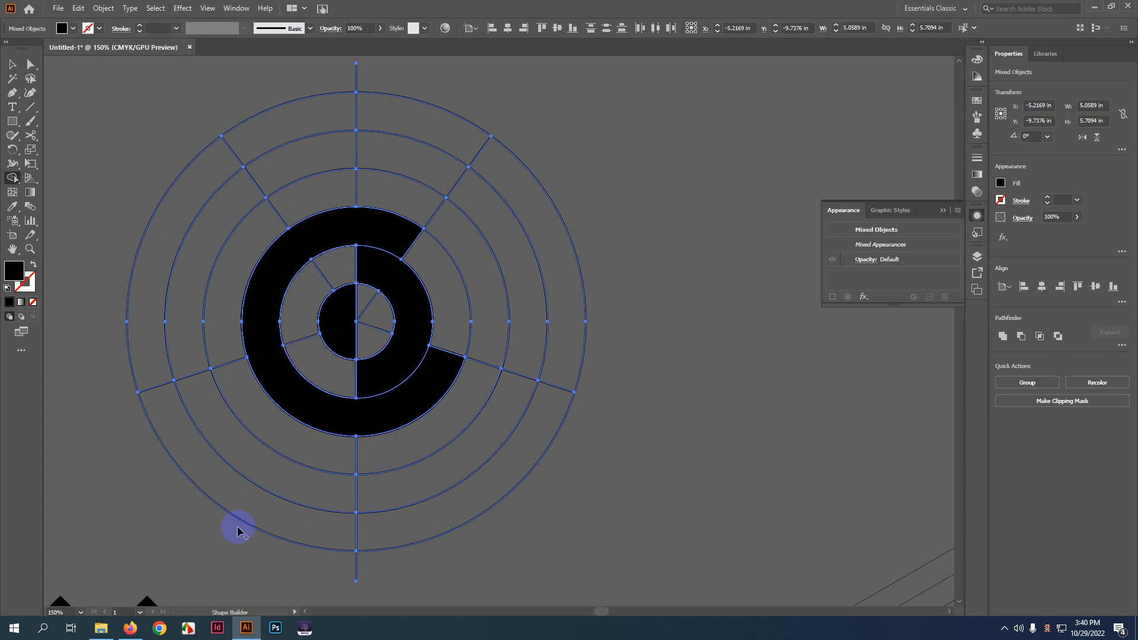
# - Undo the merges of the second ring's right half and the innermost circle's left half
pyautogui.hotkey('ctrl', 'z')
pyautogui.hotkey('ctrl', 'z')
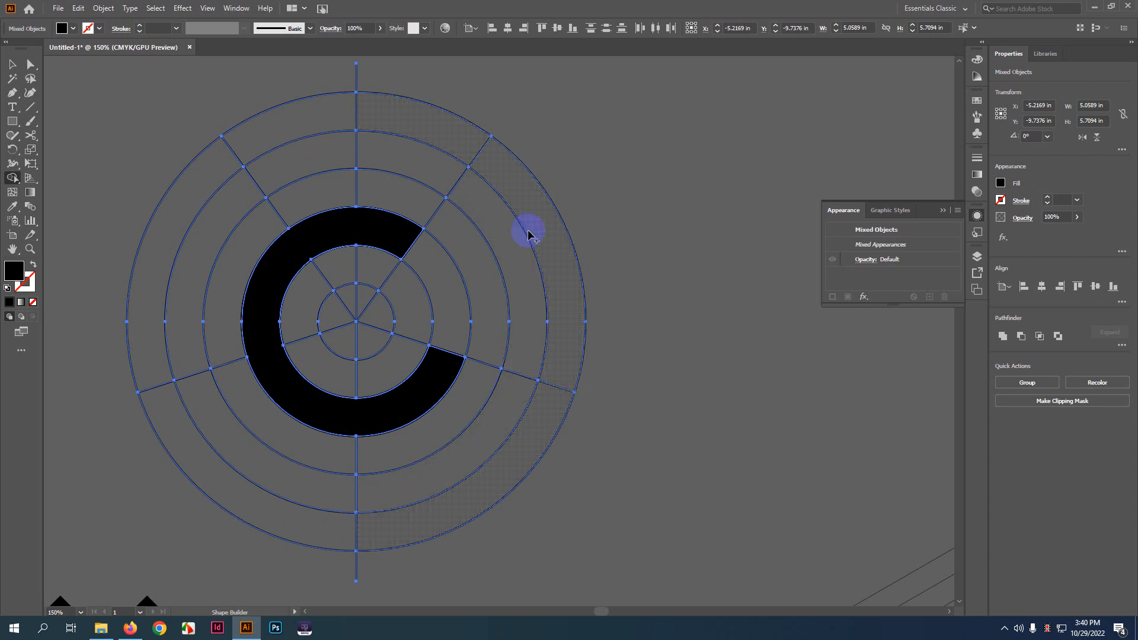
pyautogui.press('v')
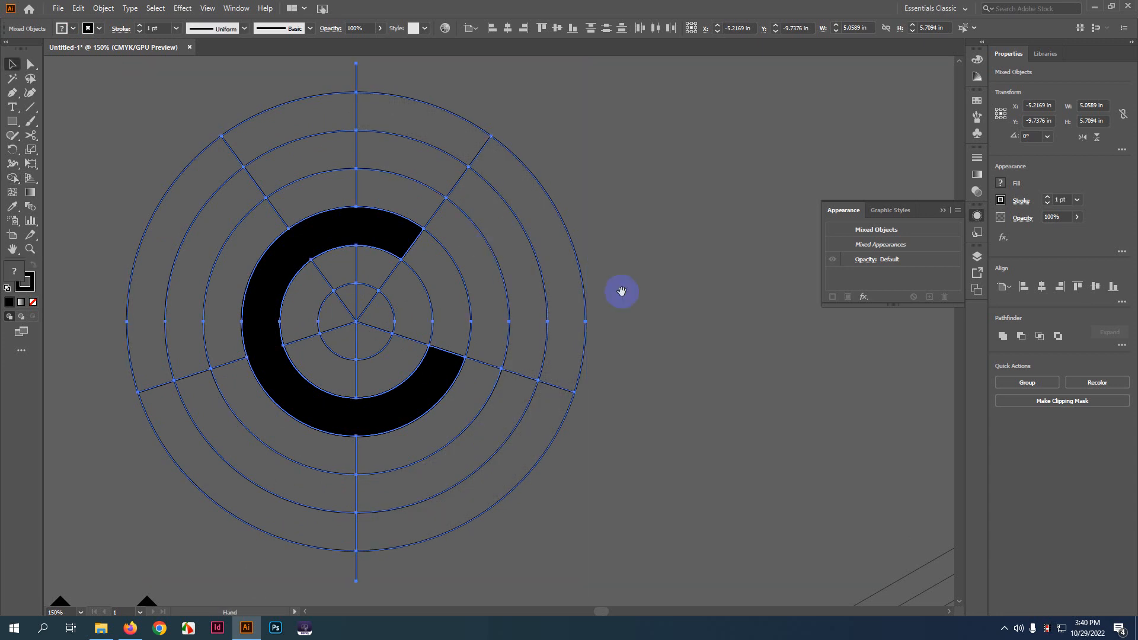
# - Draw a round polar grid about 3.66 in wide with eight concentric circles and eight radial dividers, beside the five-spoke grid
pyautogui.moveTo(679, 302); pyautogui.dragTo(465, 302)
pyautogui.scroll(-1, 465, 301)
pyautogui.moveTo(555, 248); pyautogui.dragTo(286, 381)
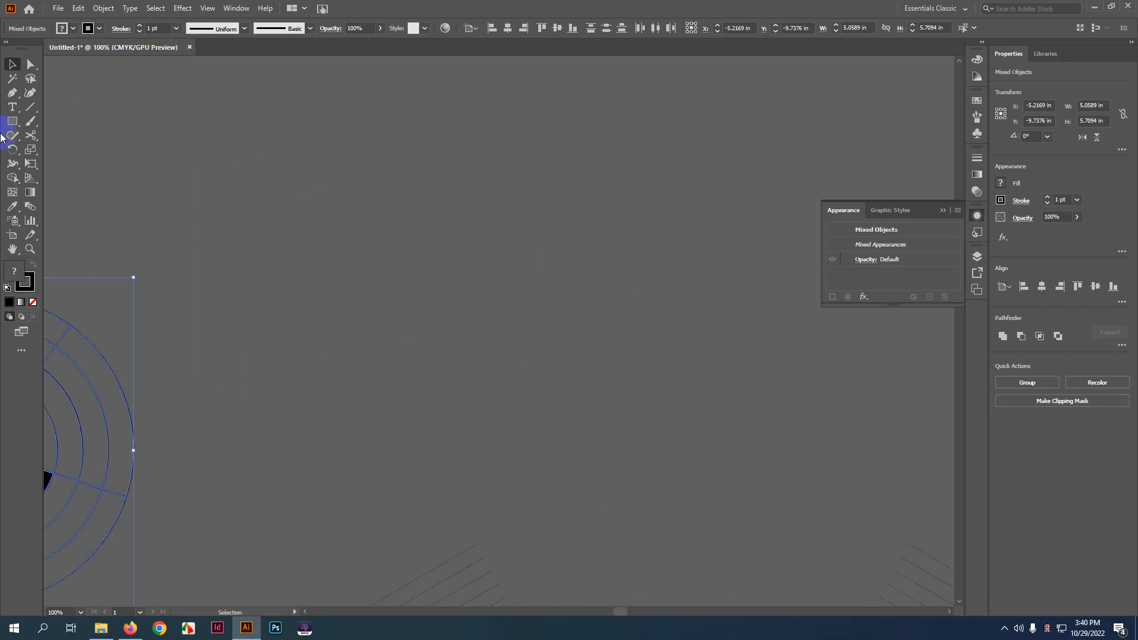
pyautogui.click(31, 106)
pyautogui.click(89, 166)
pyautogui.moveTo(549, 226); pyautogui.dragTo(771, 431)
pyautogui.press('Up')
pyautogui.press('Up')
pyautogui.press('Right')
pyautogui.press('Right')
pyautogui.press('Right')
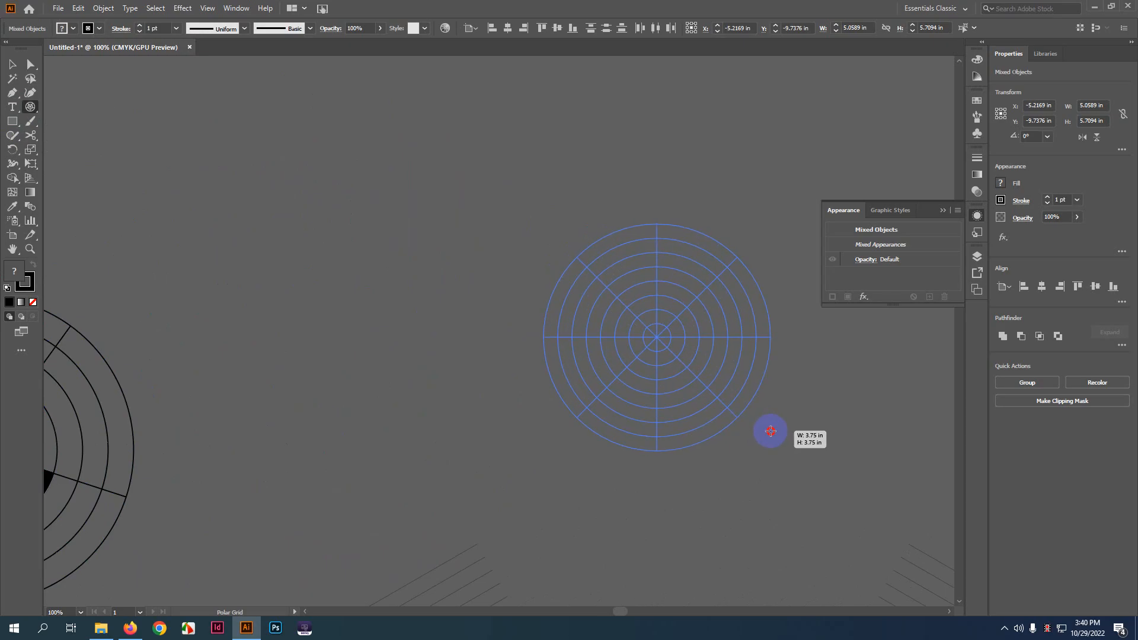
pyautogui.moveTo(770, 431); pyautogui.dragTo(765, 418)
pyautogui.scroll(2, 725, 327)
pyautogui.press('v')
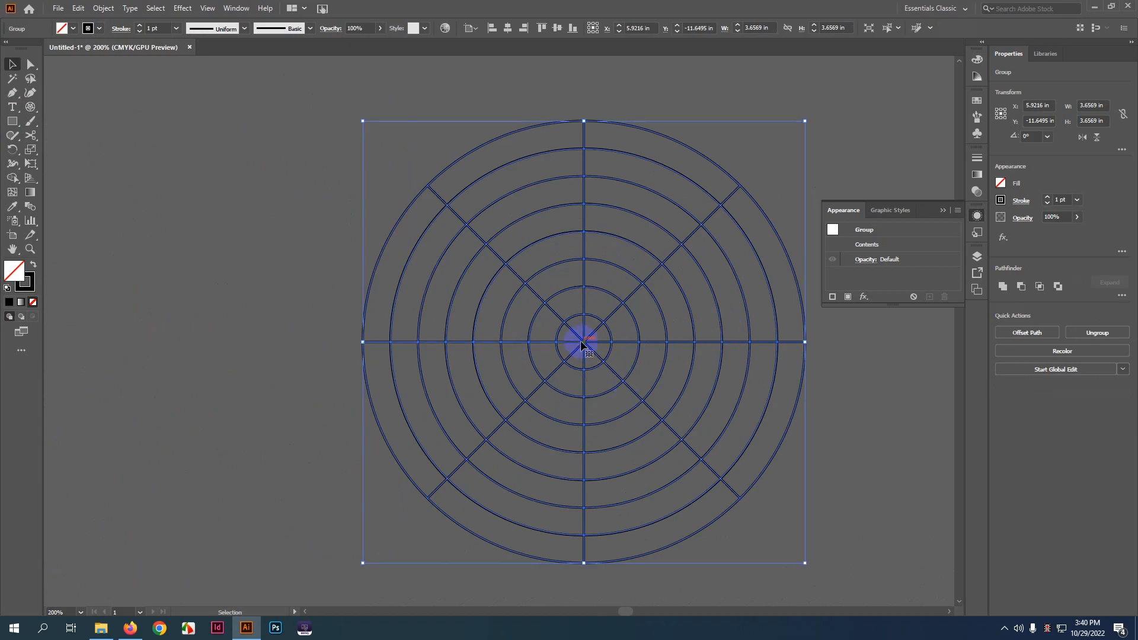
# - Expand the new eight-spoke polar grid and keep it selected
pyautogui.moveTo(581, 344); pyautogui.dragTo(395, 294)
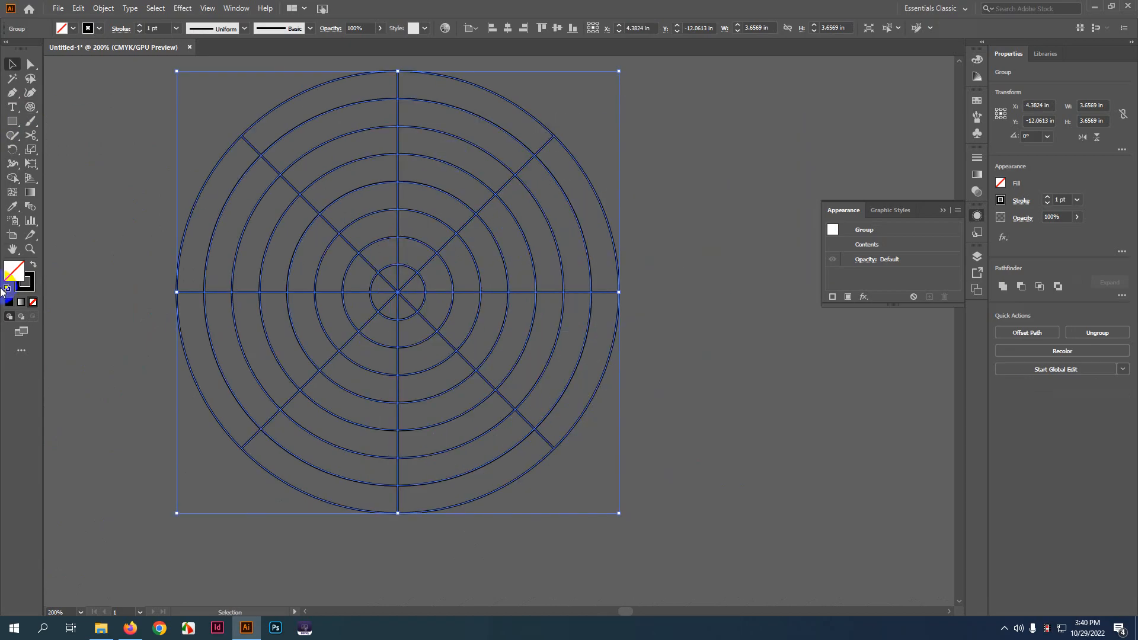
pyautogui.click(103, 7)
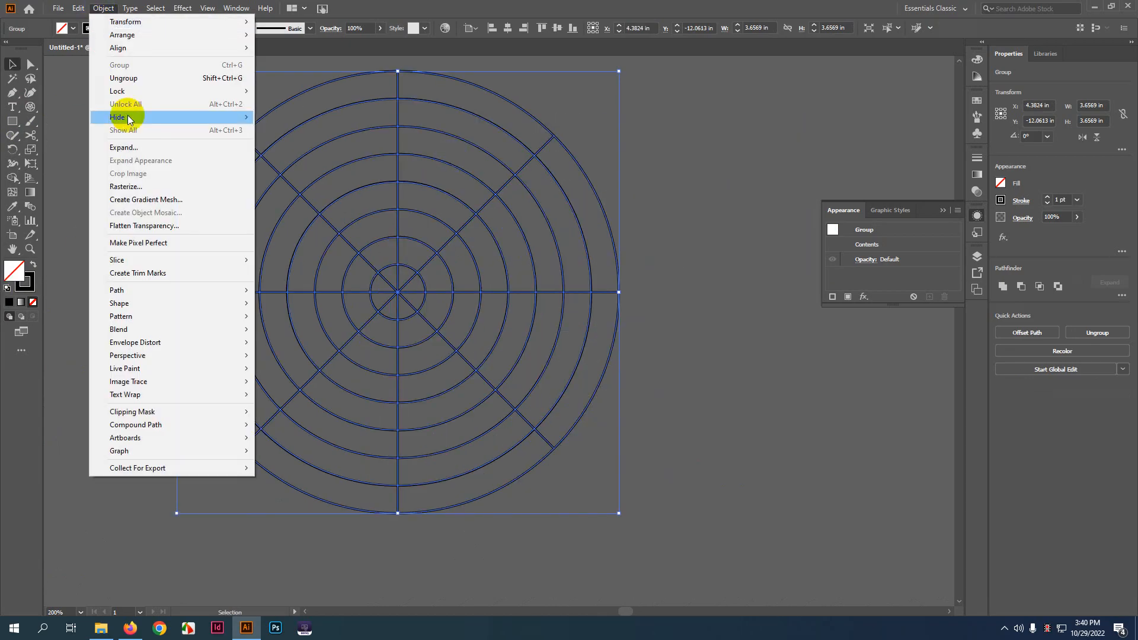
pyautogui.click(140, 152)
pyautogui.click(739, 289)
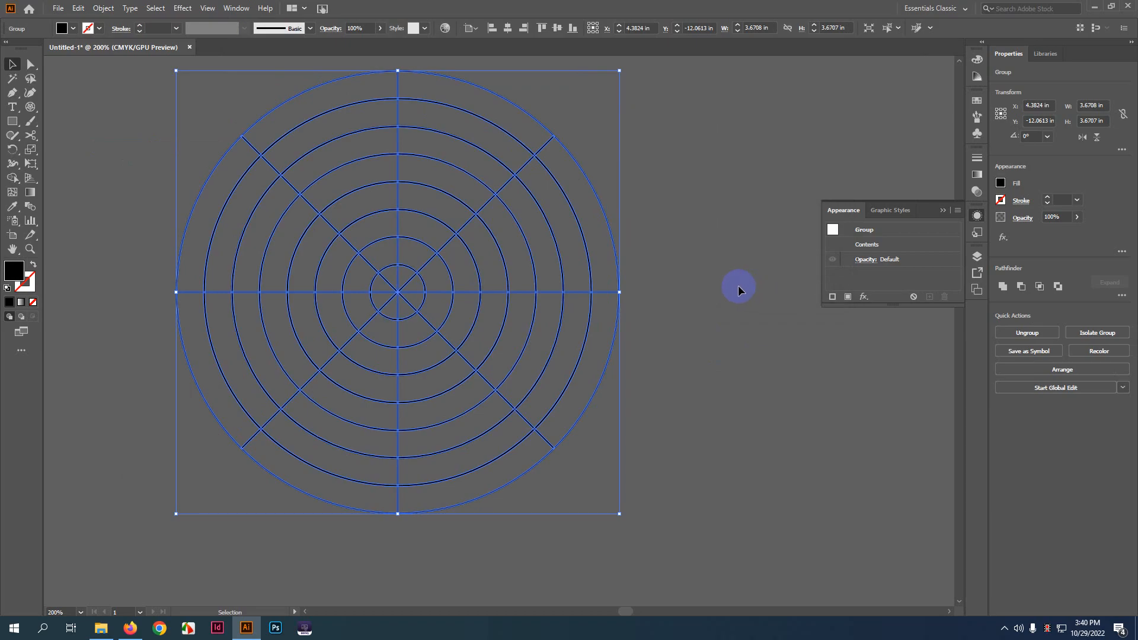
pyautogui.click(739, 290)
pyautogui.click(381, 382)
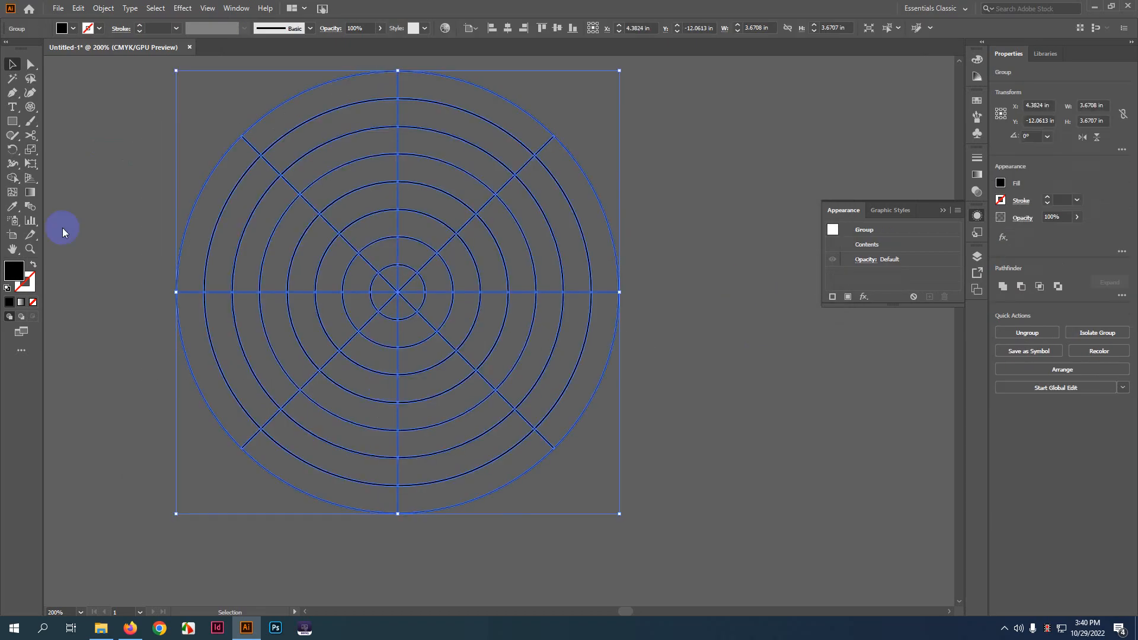
# - Merge the second ring into a black C open at its lower right, and the third ring into one open at its upper left
pyautogui.click(13, 177)
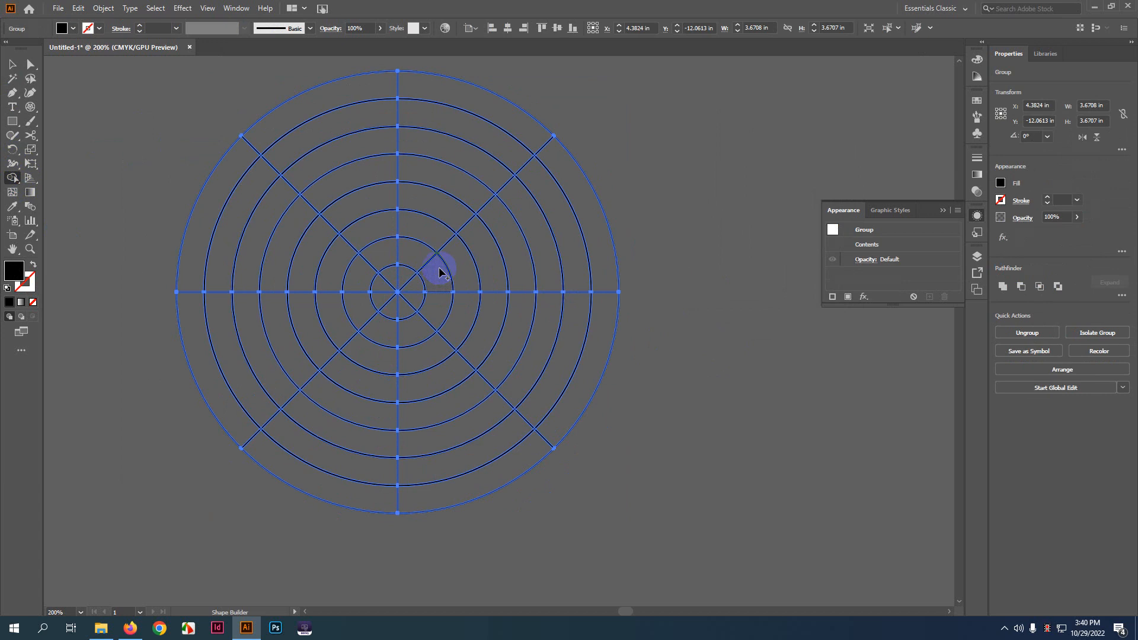
pyautogui.moveTo(434, 265)
pyautogui.mouseDown()
pyautogui.moveTo(380, 255)
pyautogui.moveTo(363, 294)
pyautogui.moveTo(393, 330)
pyautogui.moveTo(418, 332)
pyautogui.mouseUp()
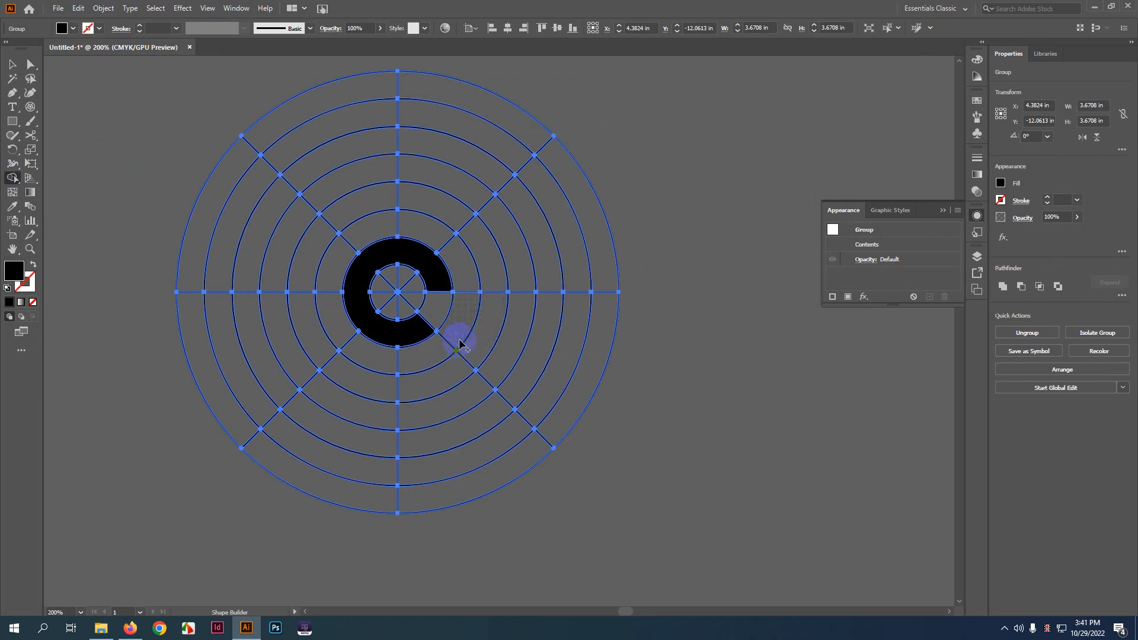
pyautogui.scroll(1, 460, 344)
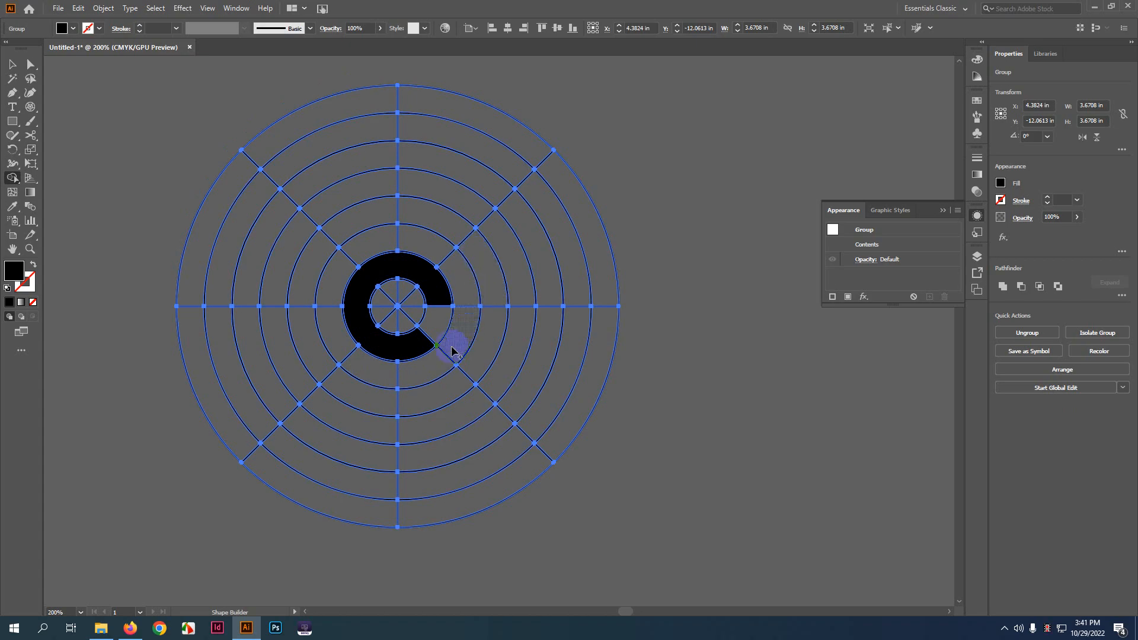
pyautogui.moveTo(461, 343)
pyautogui.mouseDown()
pyautogui.moveTo(370, 373)
pyautogui.moveTo(335, 345)
pyautogui.moveTo(330, 294)
pyautogui.mouseUp()
pyautogui.moveTo(466, 319)
pyautogui.mouseDown()
pyautogui.moveTo(462, 267)
pyautogui.moveTo(422, 243)
pyautogui.mouseUp()
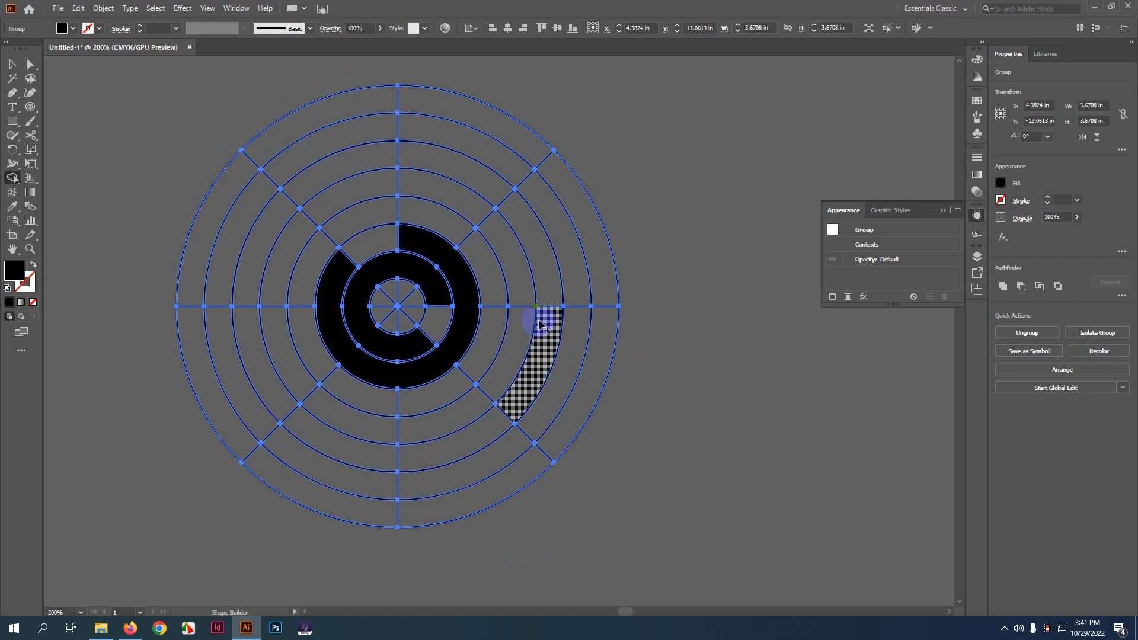
# - Ungroup the expanded polar grid twice to separate its shapes
pyautogui.press('v')
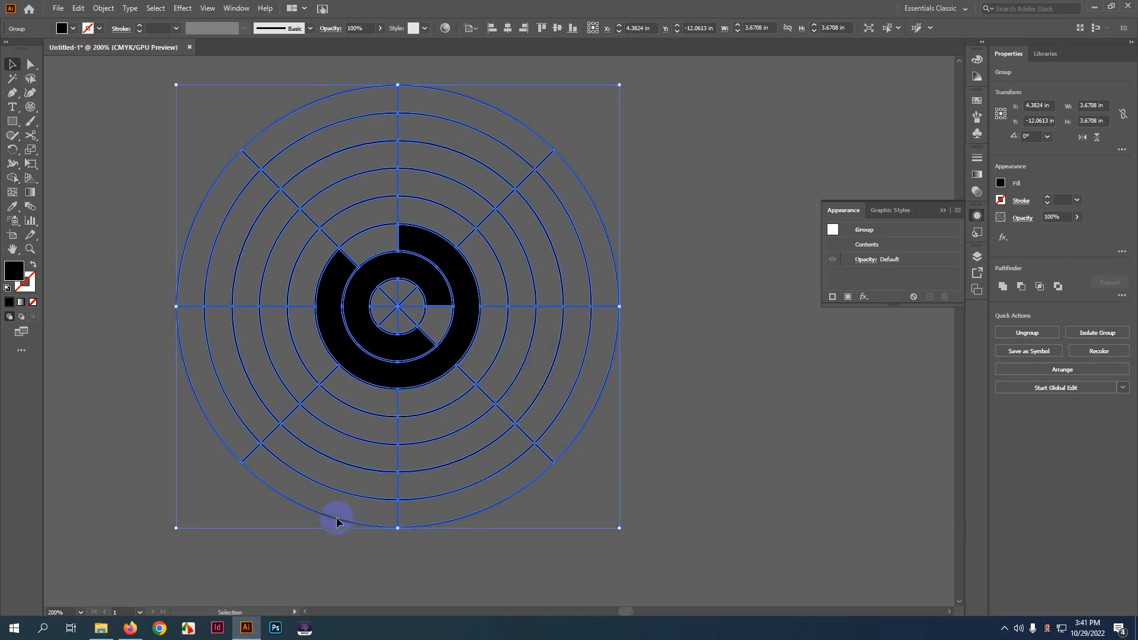
pyautogui.rightClick(381, 268)
pyautogui.click(414, 368)
pyautogui.click(666, 354)
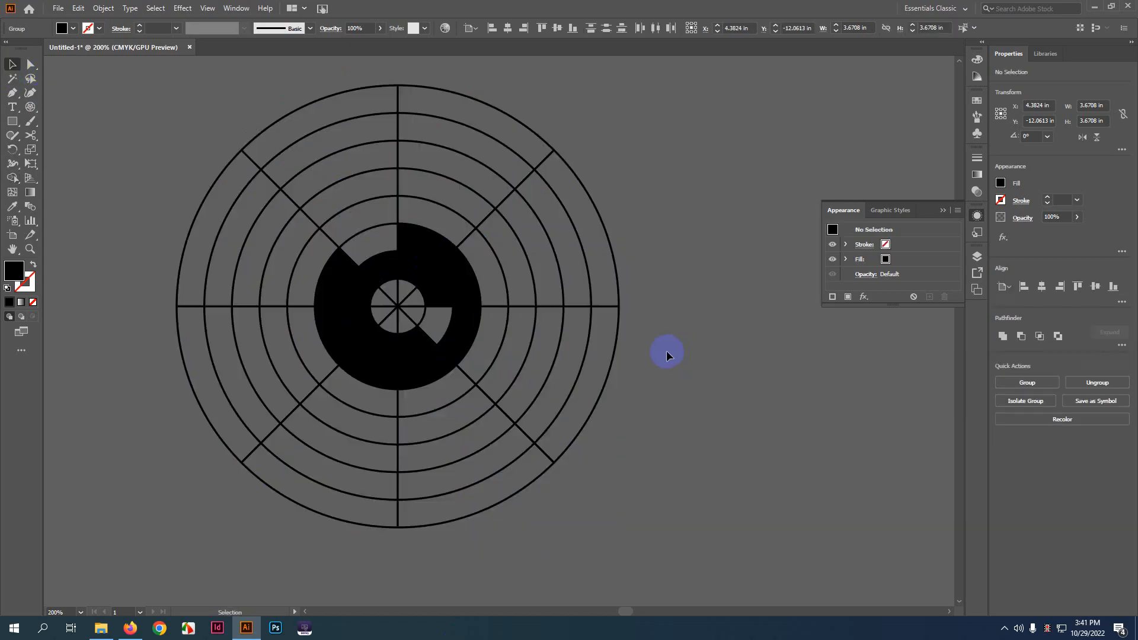
pyautogui.click(360, 279)
pyautogui.rightClick(361, 283)
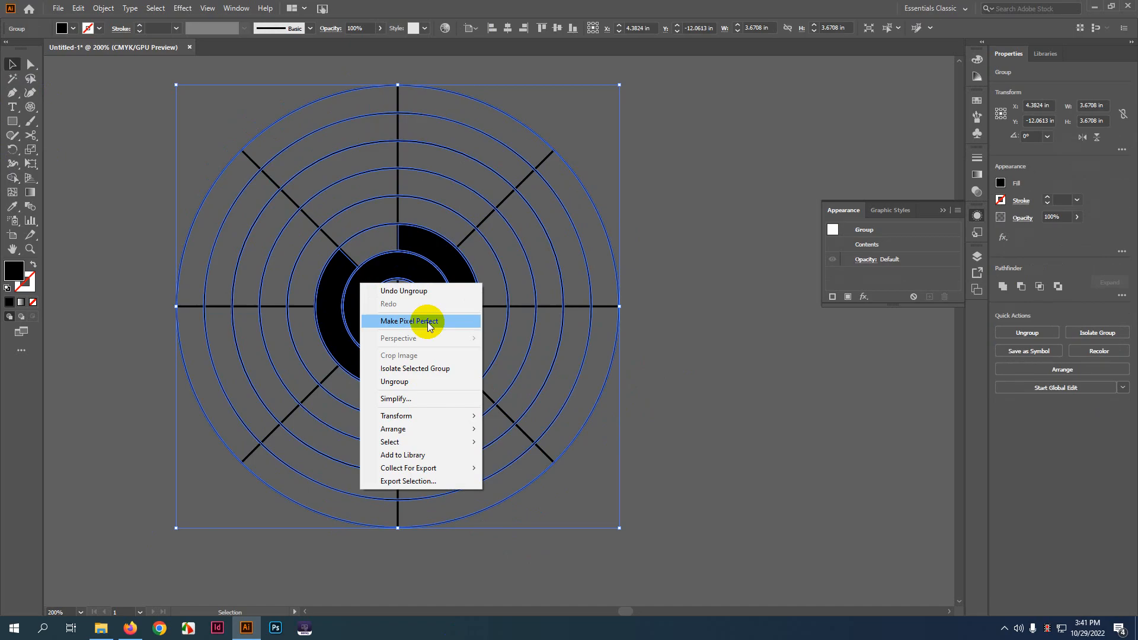
pyautogui.click(401, 384)
pyautogui.click(745, 384)
# - Select the two black C shapes together and move them out of the grid into the empty area on its right
pyautogui.click(431, 283)
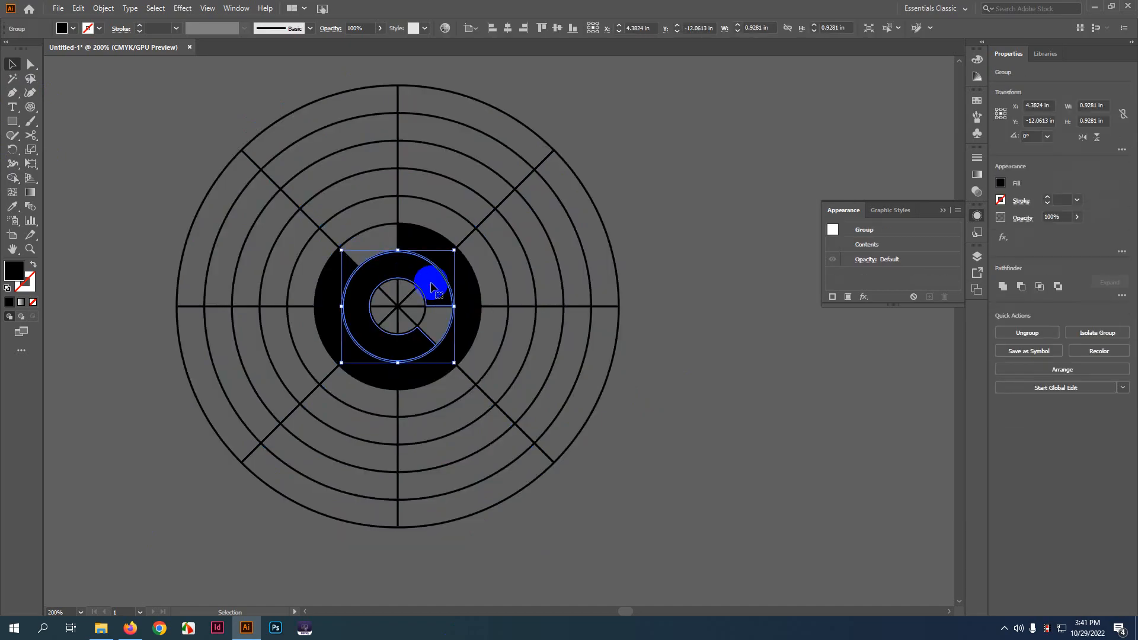
pyautogui.keyDown('shift'); pyautogui.click(470, 293); pyautogui.keyUp('shift')
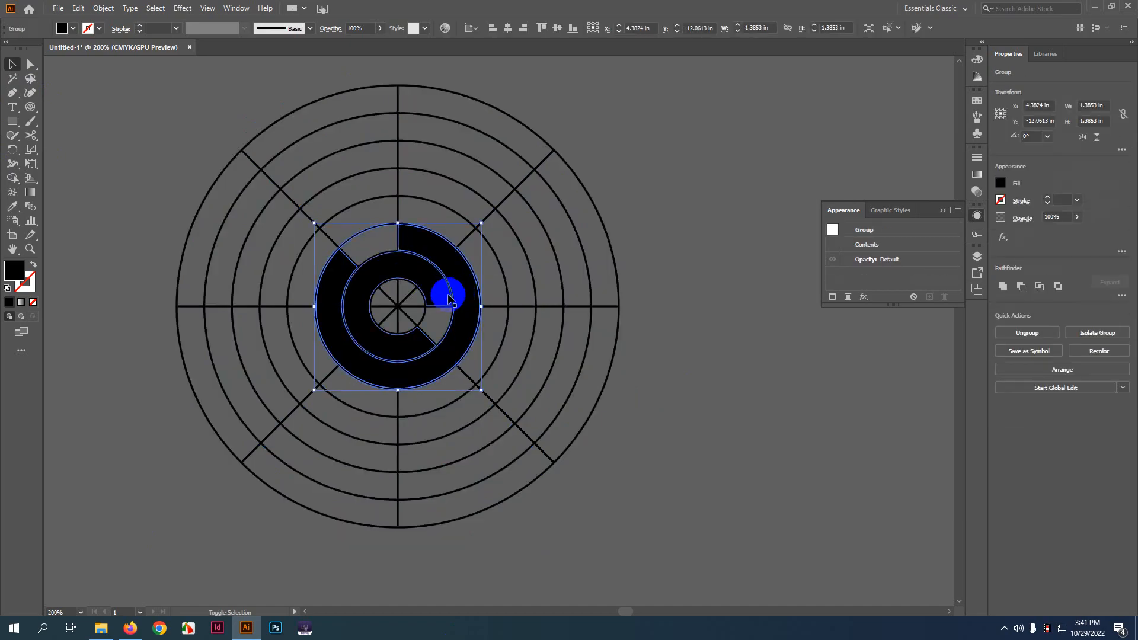
pyautogui.moveTo(436, 296); pyautogui.dragTo(777, 298)
pyautogui.moveTo(768, 297); pyautogui.dragTo(652, 217)
pyautogui.click(719, 348)
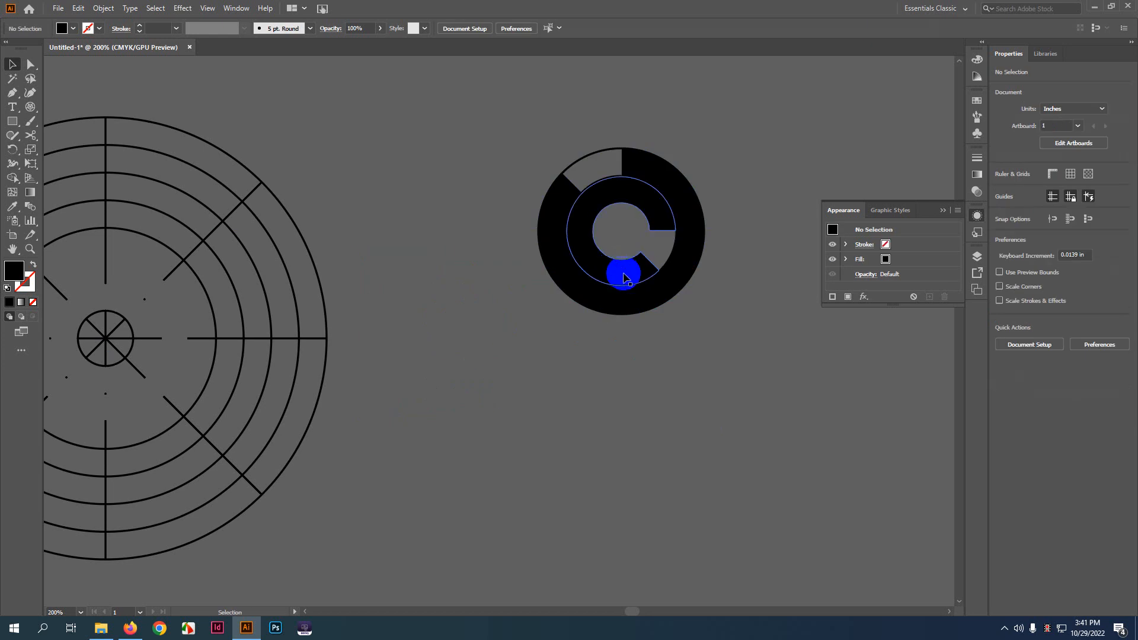
# - Scale the outer C ring up around its centre to about 1.53 in, leaving a gap around the inner C
pyautogui.click(643, 293)
pyautogui.moveTo(705, 316); pyautogui.dragTo(711, 348)
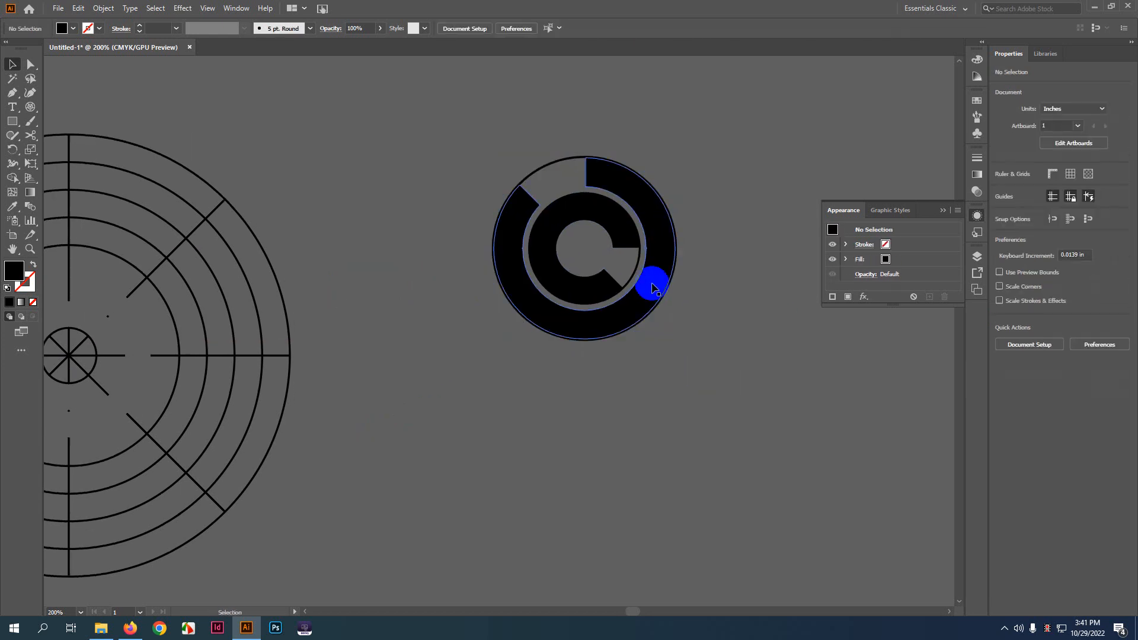
pyautogui.moveTo(640, 266); pyautogui.dragTo(448, 452)
pyautogui.hotkey('ctrl', 'z')
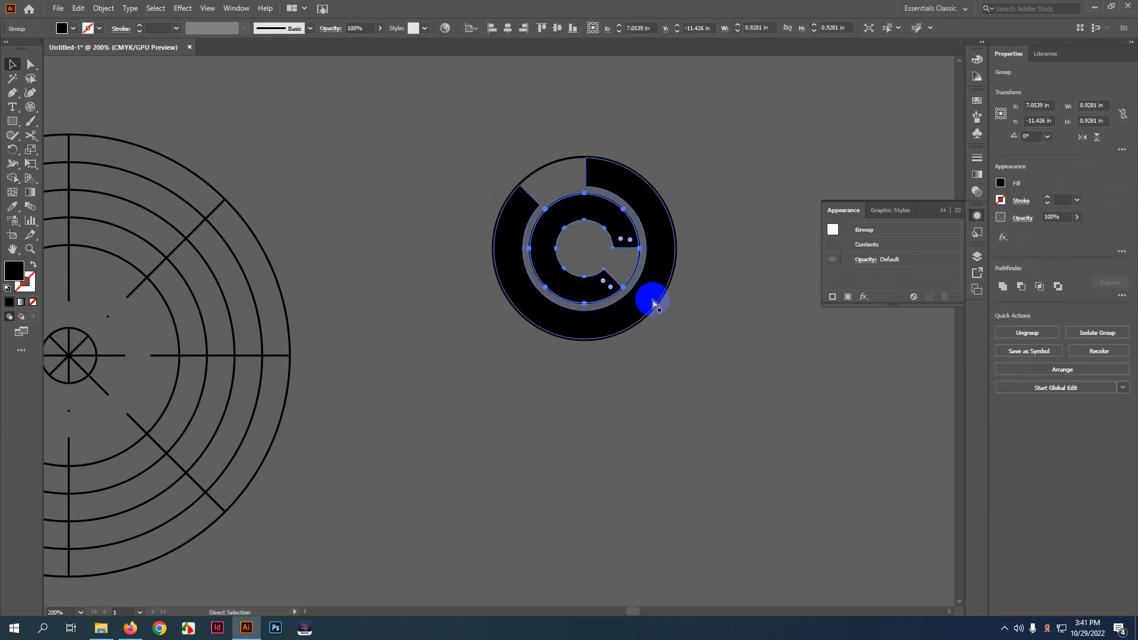
pyautogui.keyDown('shift'); pyautogui.click(528, 224); pyautogui.keyUp('shift')
pyautogui.click(475, 199)
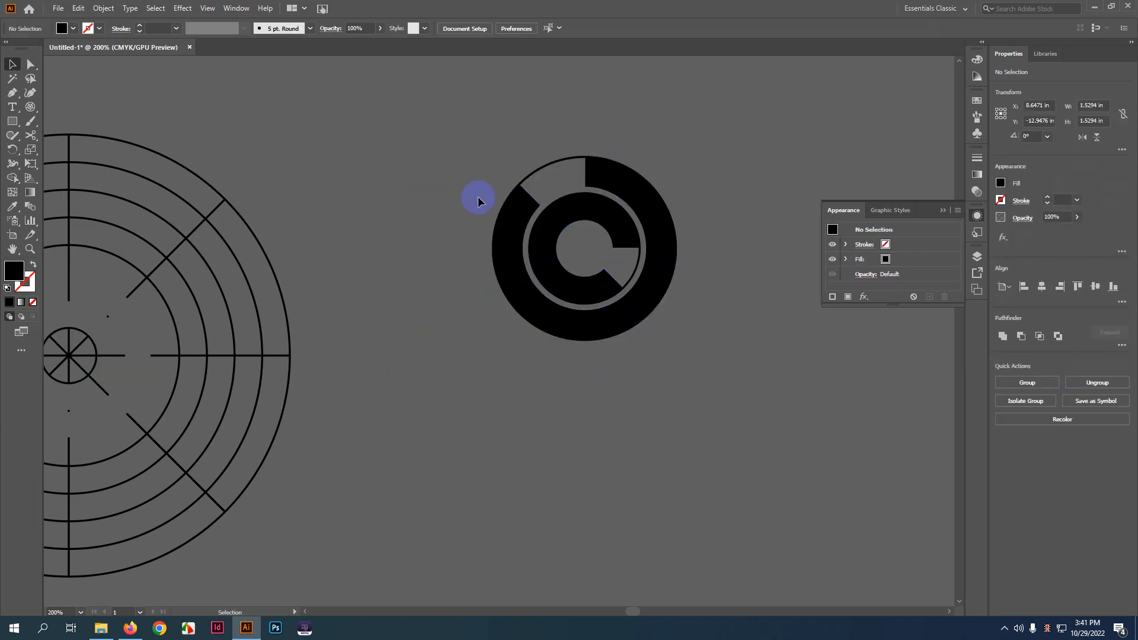
# - Ungroup the inner C and delete the thin leftover outline around it
pyautogui.click(543, 220)
pyautogui.rightClick(573, 204)
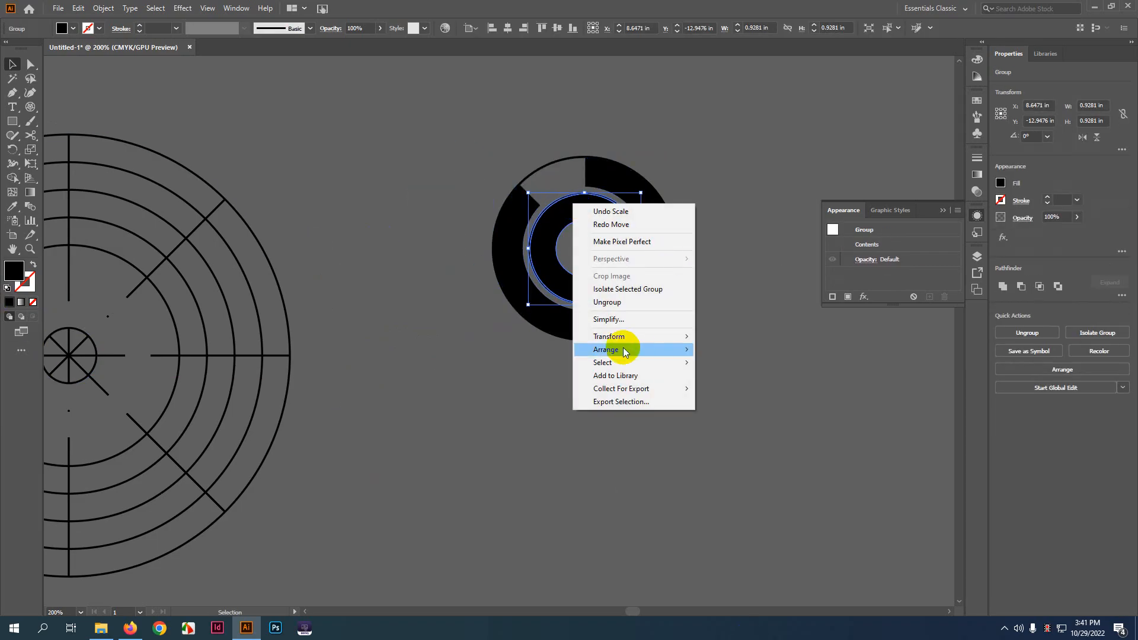
pyautogui.click(620, 303)
pyautogui.click(595, 259)
pyautogui.click(571, 281)
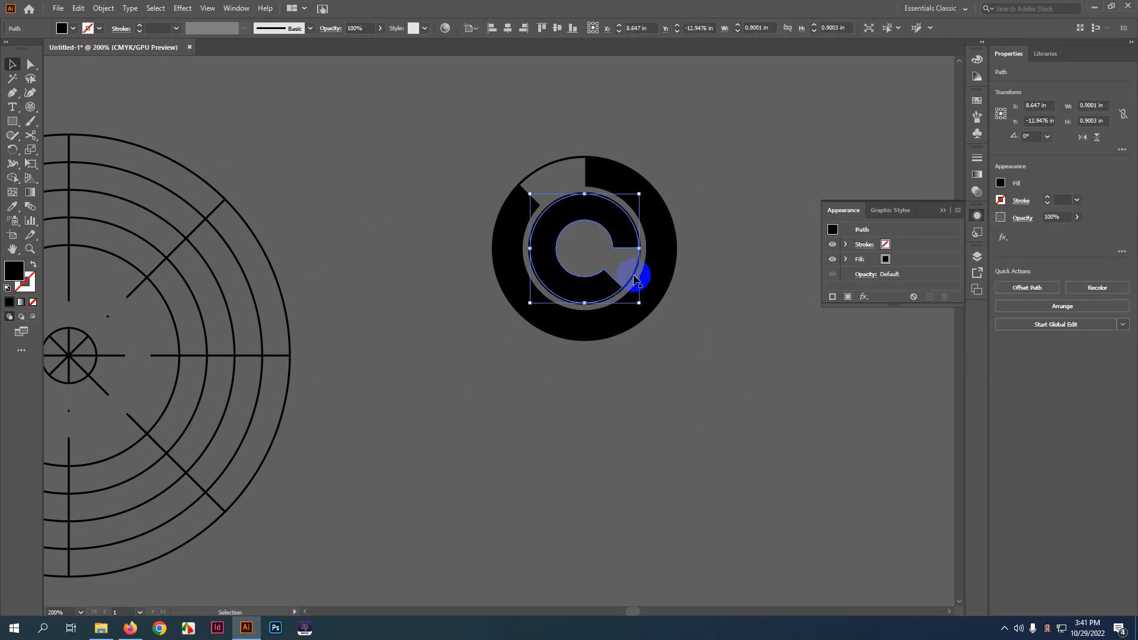
pyautogui.click(633, 274)
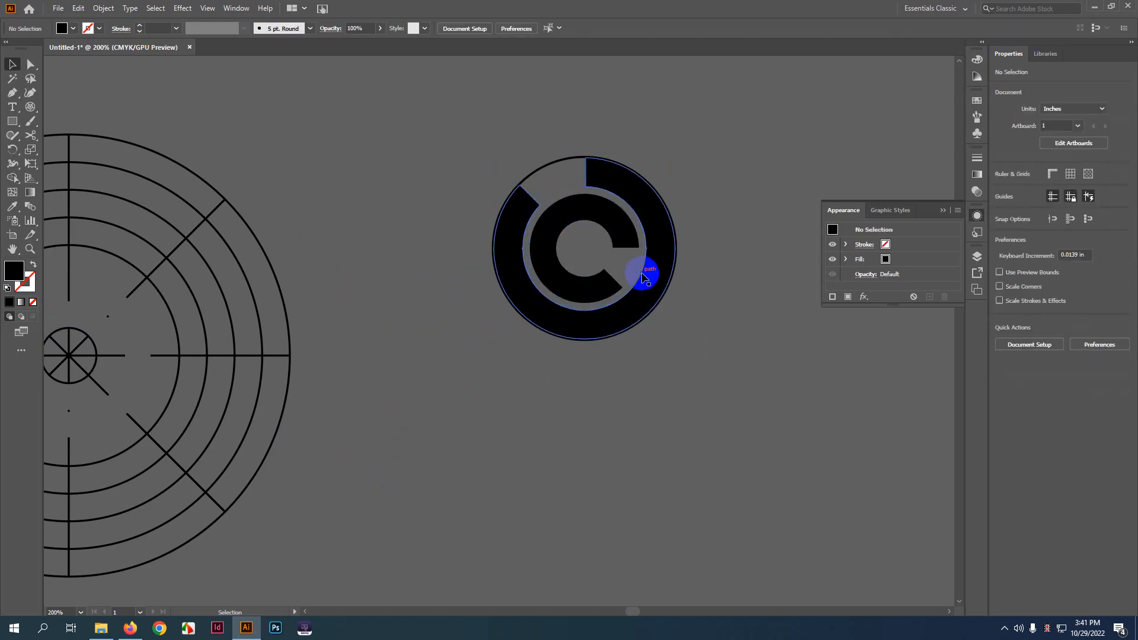
# - Ungroup the outer C ring and delete its thin leftover outline circle
pyautogui.click(643, 302)
pyautogui.rightClick(644, 302)
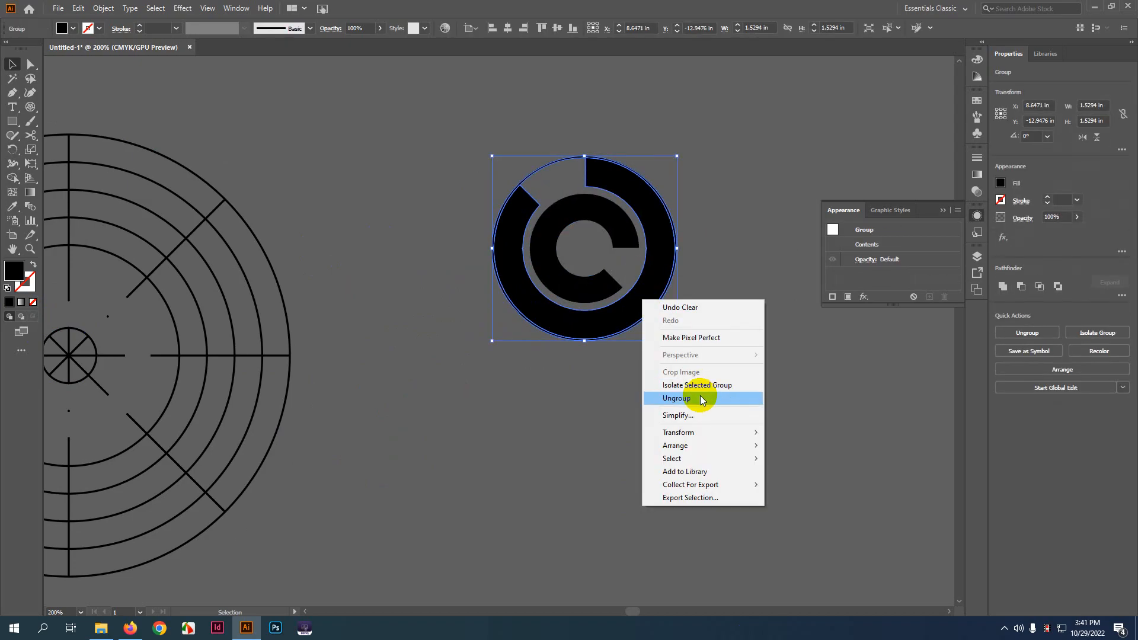
pyautogui.click(585, 254)
pyautogui.click(554, 178)
pyautogui.moveTo(554, 176); pyautogui.dragTo(558, 181)
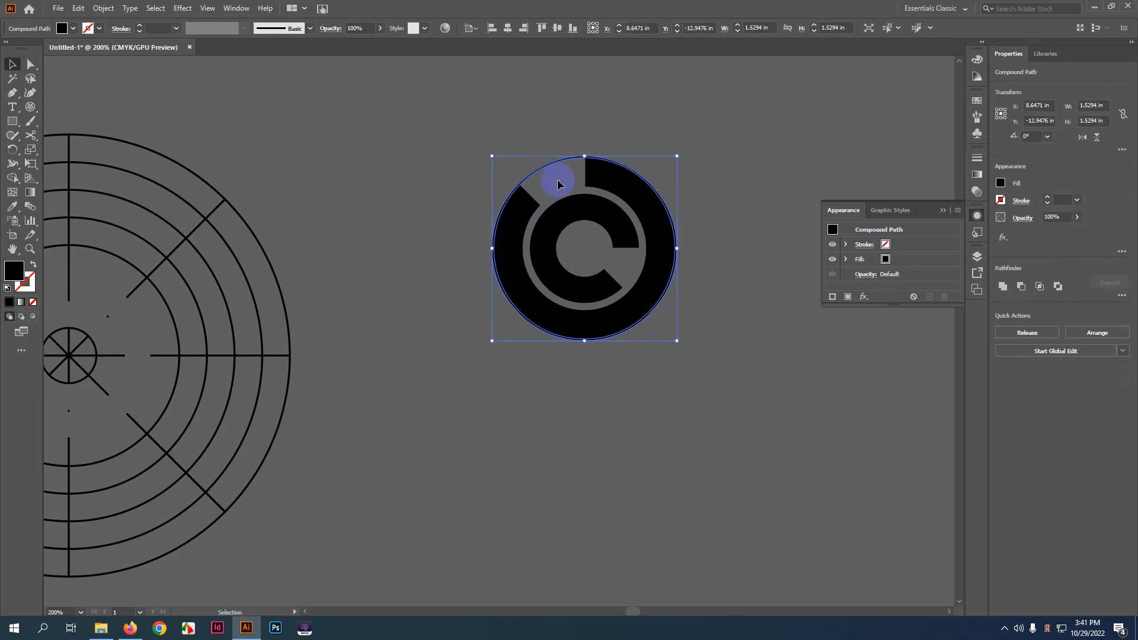
pyautogui.press('Delete')
pyautogui.scroll(-1, 703, 167)
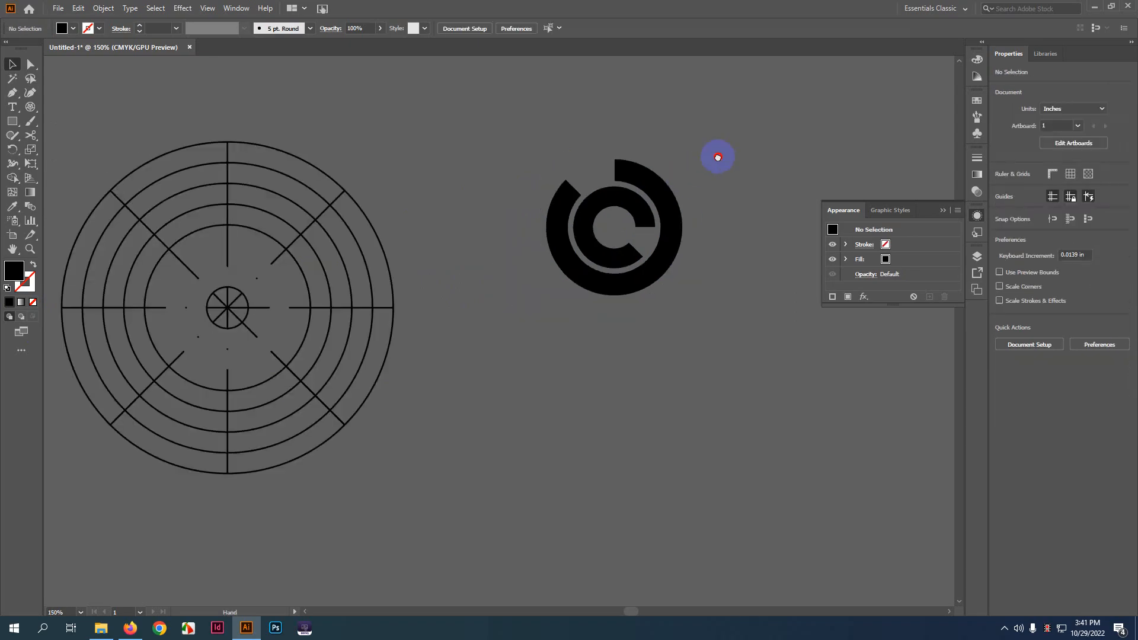
pyautogui.moveTo(716, 157); pyautogui.dragTo(648, 230)
pyautogui.moveTo(454, 134); pyautogui.dragTo(698, 297)
pyautogui.scroll(-2, 667, 434)
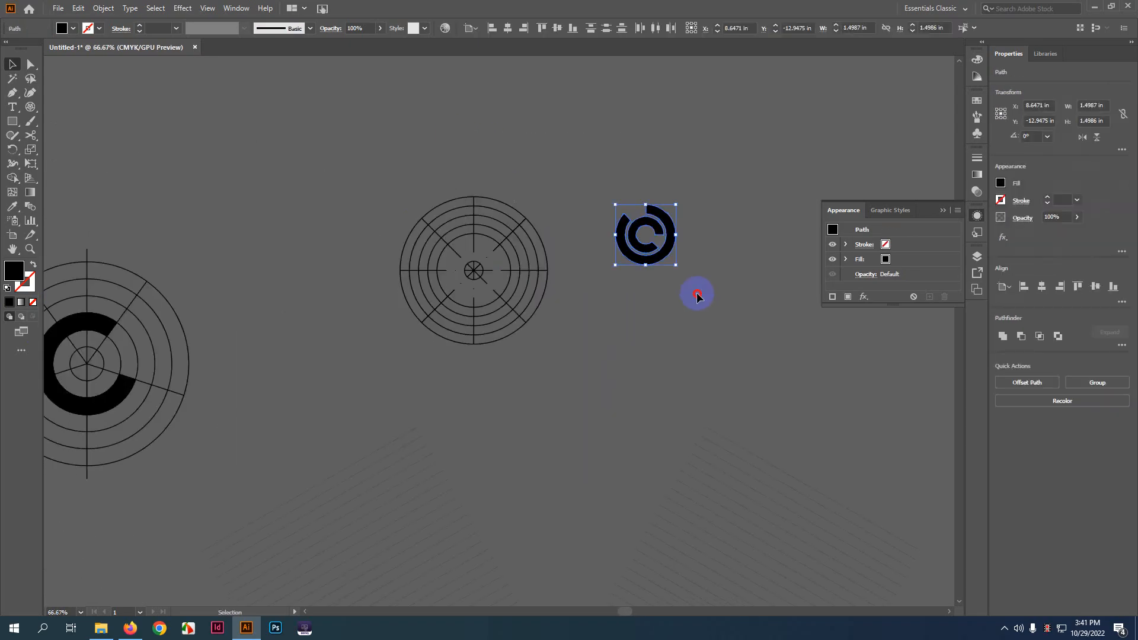
pyautogui.click(697, 298)
pyautogui.moveTo(586, 142); pyautogui.dragTo(693, 281)
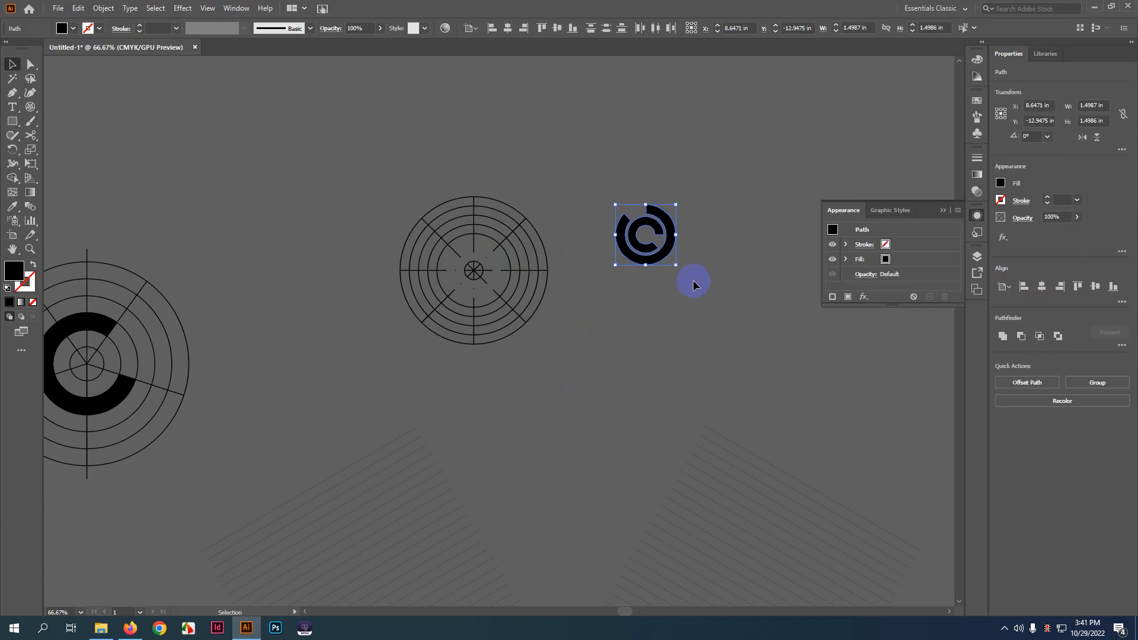
pyautogui.click(693, 281)
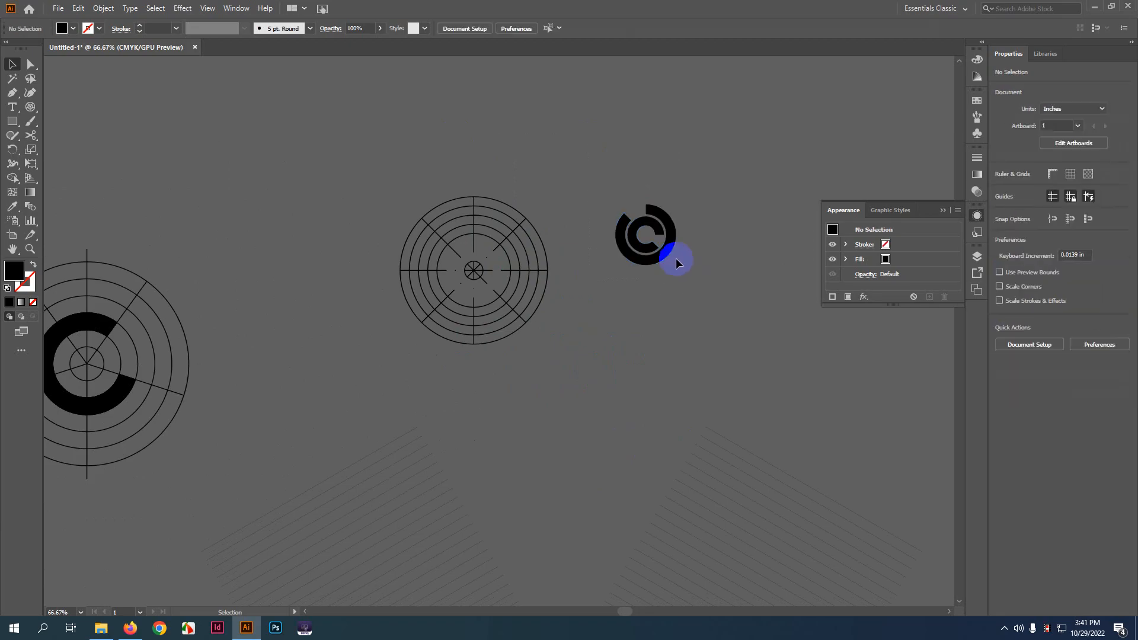
# - Select the inner and outer C shapes of the circular logo, expand them, and clear the selection
pyautogui.click(647, 226)
pyautogui.click(7, 277)
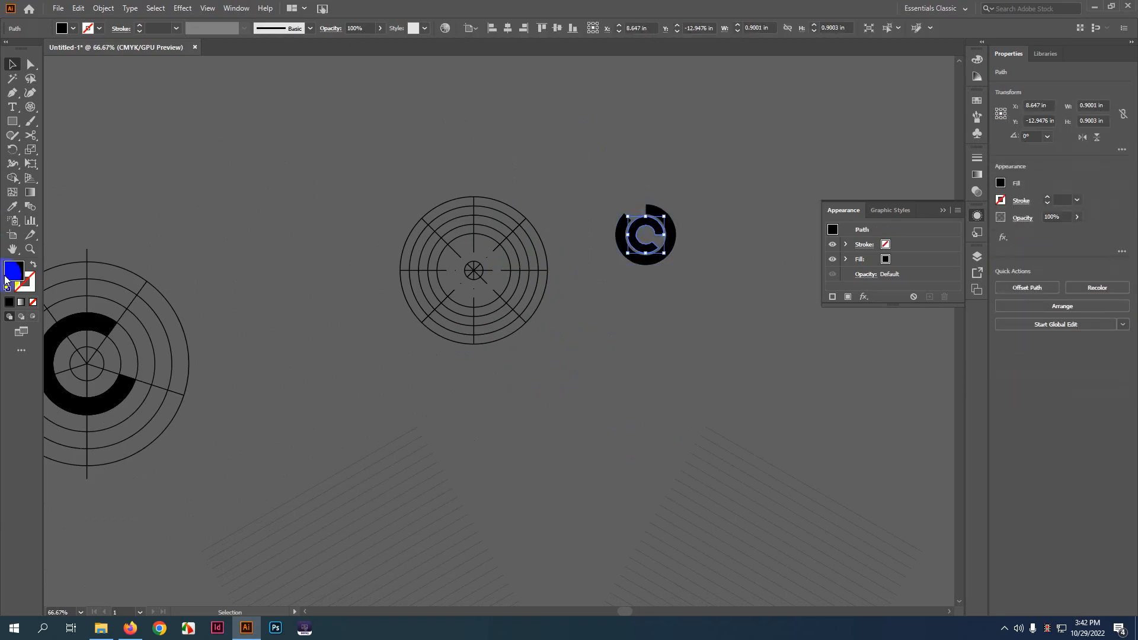
pyautogui.keyDown('shift'); pyautogui.click(666, 261); pyautogui.keyUp('shift')
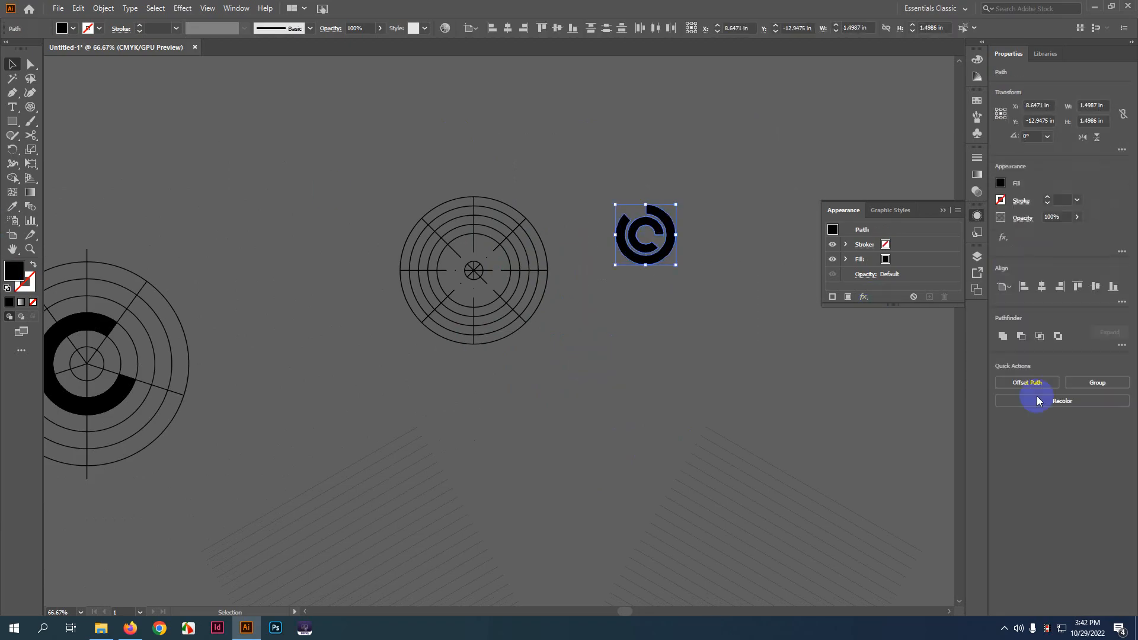
pyautogui.click(113, 11)
pyautogui.click(136, 147)
pyautogui.moveTo(704, 203); pyautogui.dragTo(605, 338)
pyautogui.click(605, 337)
pyautogui.moveTo(198, 389); pyautogui.dragTo(336, 318)
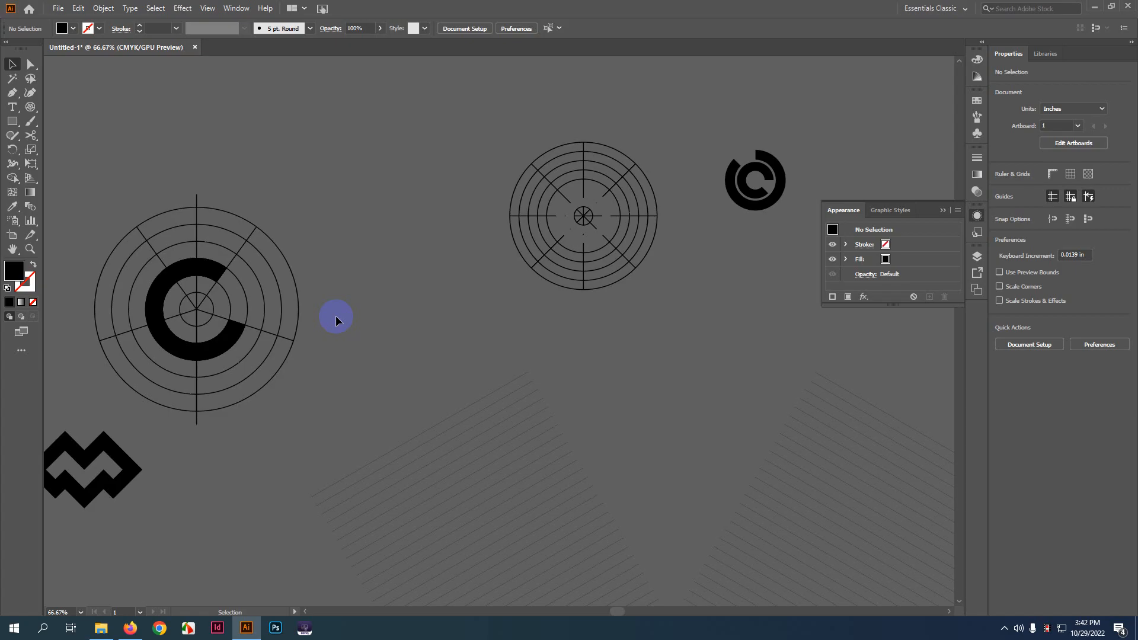
# - Switch to Chrome and search Google for "best font for logo design" in a new tab
pyautogui.click(157, 627)
pyautogui.click(158, 10)
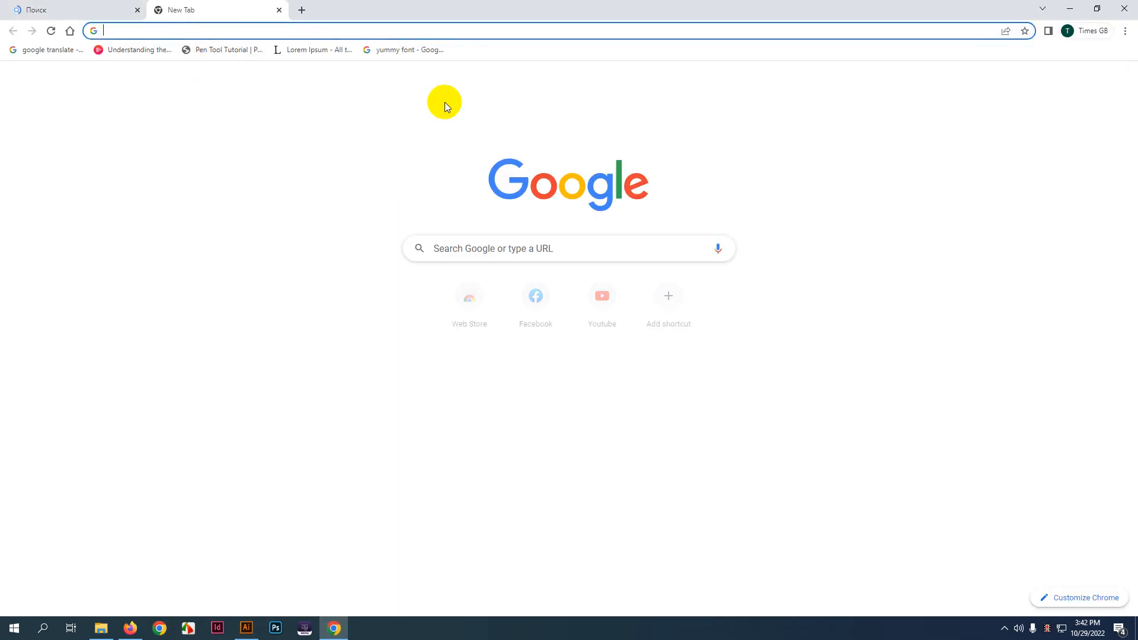
pyautogui.write('best')
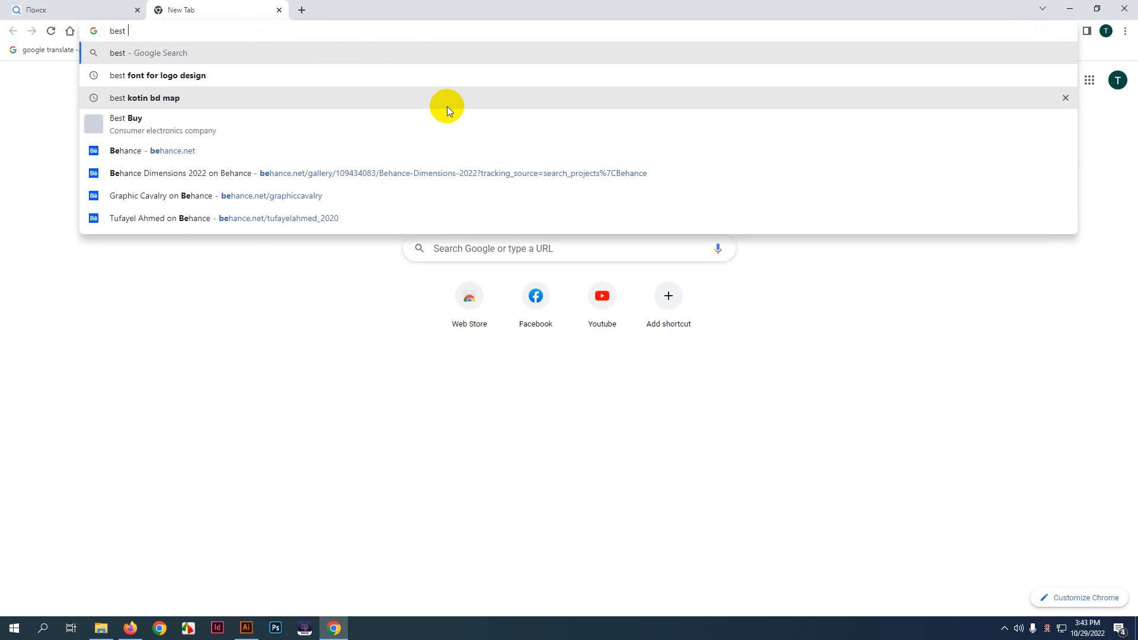
pyautogui.click(201, 82)
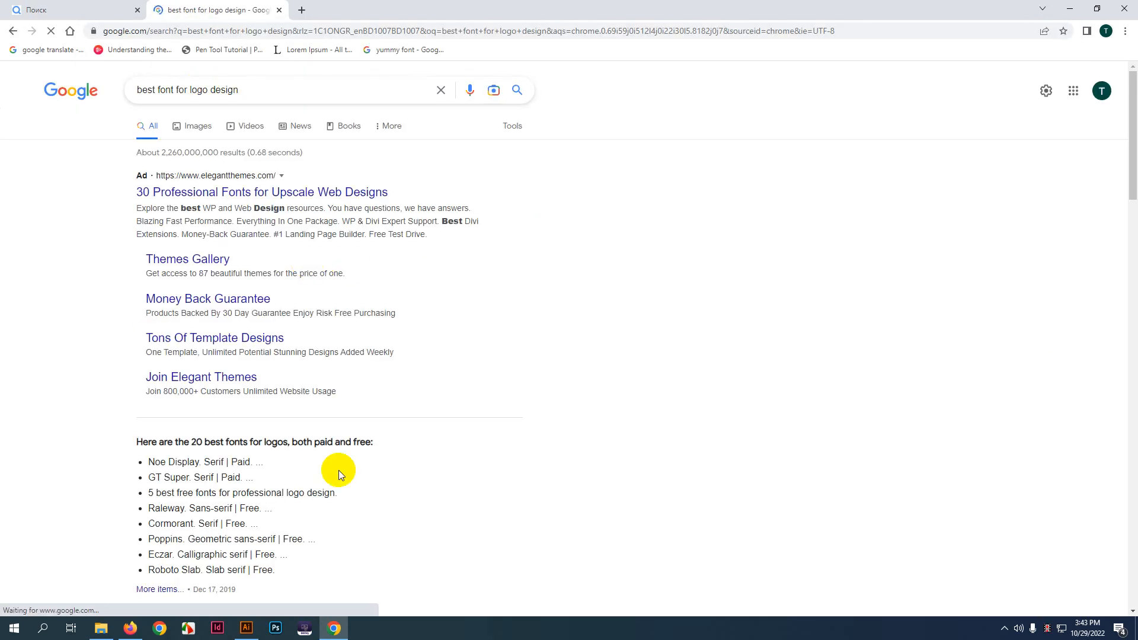
# - Skim the web results for logo fonts and look through the matching image results
pyautogui.scroll(-4, 339, 471)
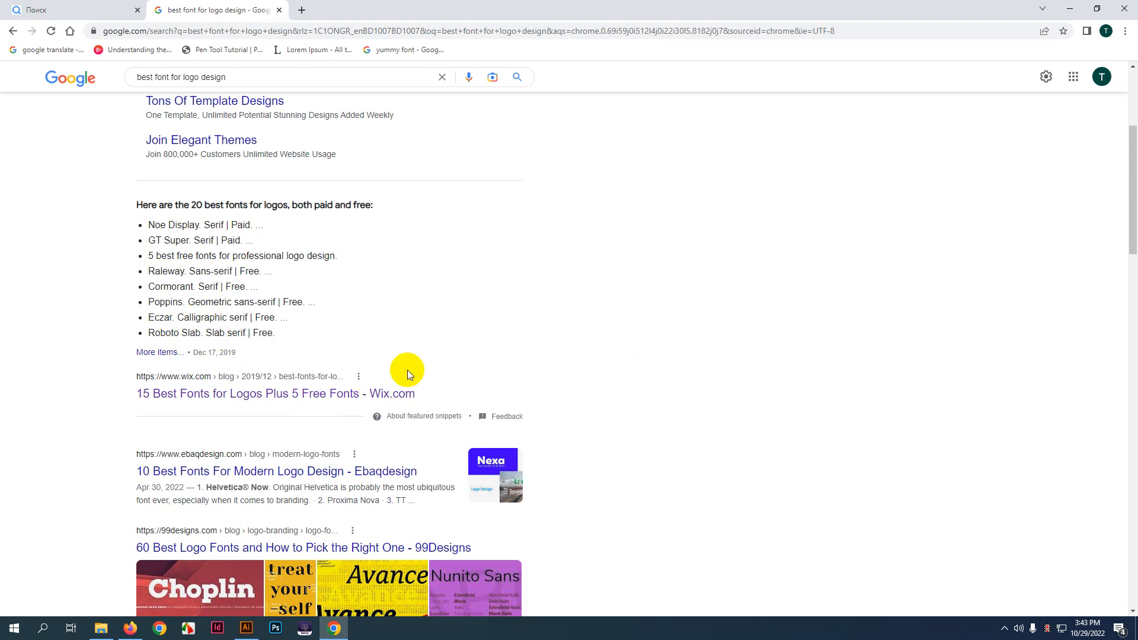
pyautogui.scroll(5, 399, 353)
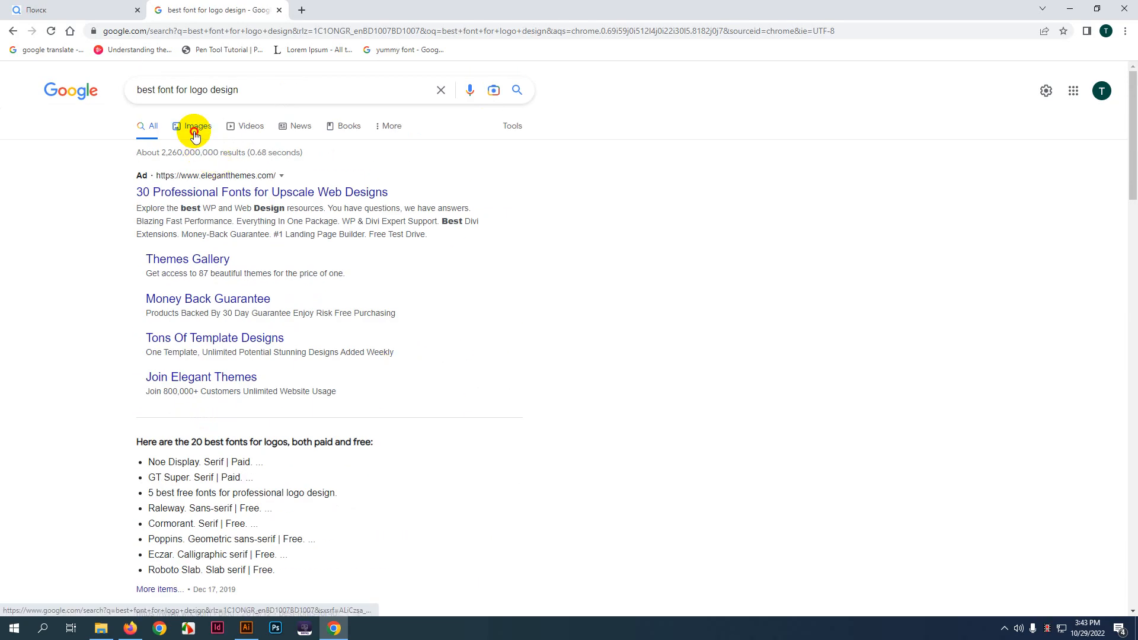
pyautogui.click(195, 135)
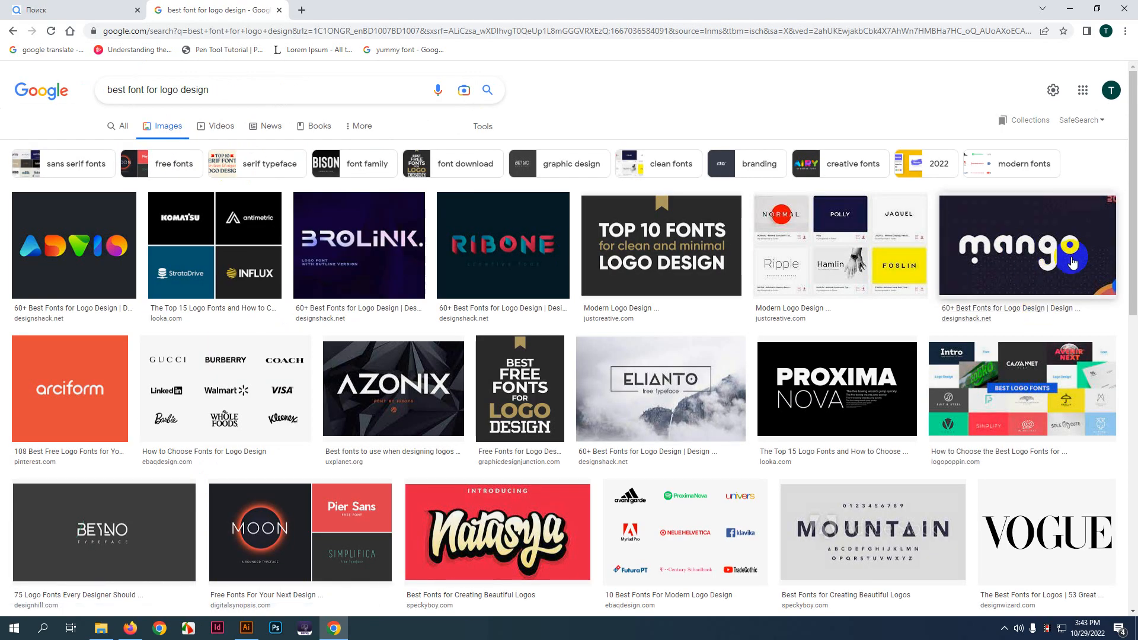
pyautogui.scroll(-5, 681, 415)
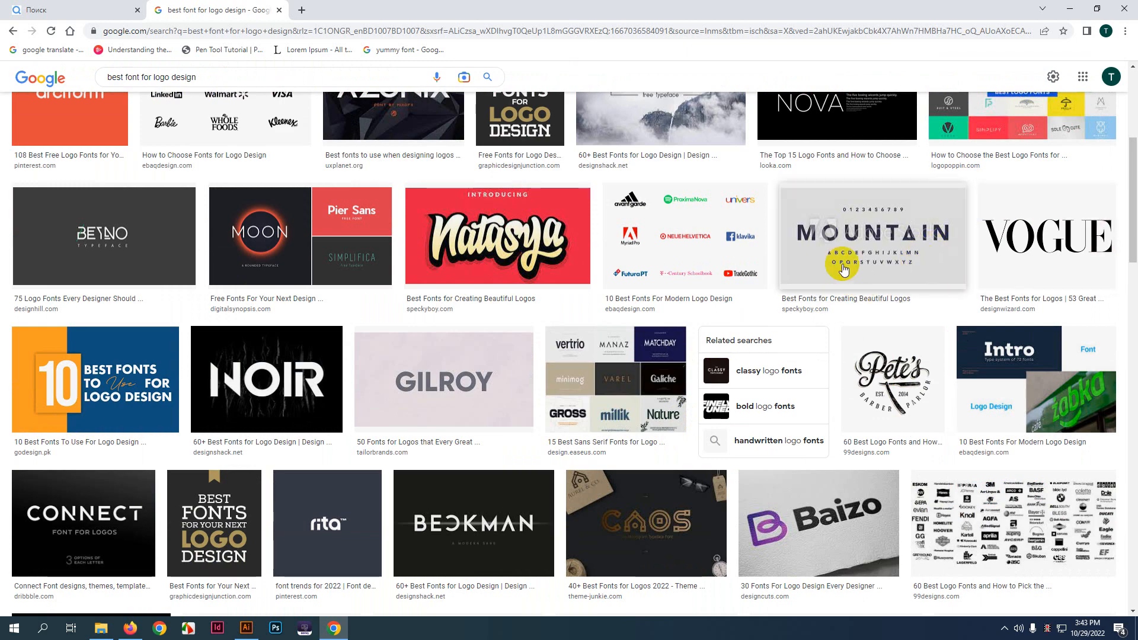
pyautogui.scroll(5, 901, 257)
# - Search Google for "mountain font free download" in another new tab
pyautogui.click(301, 10)
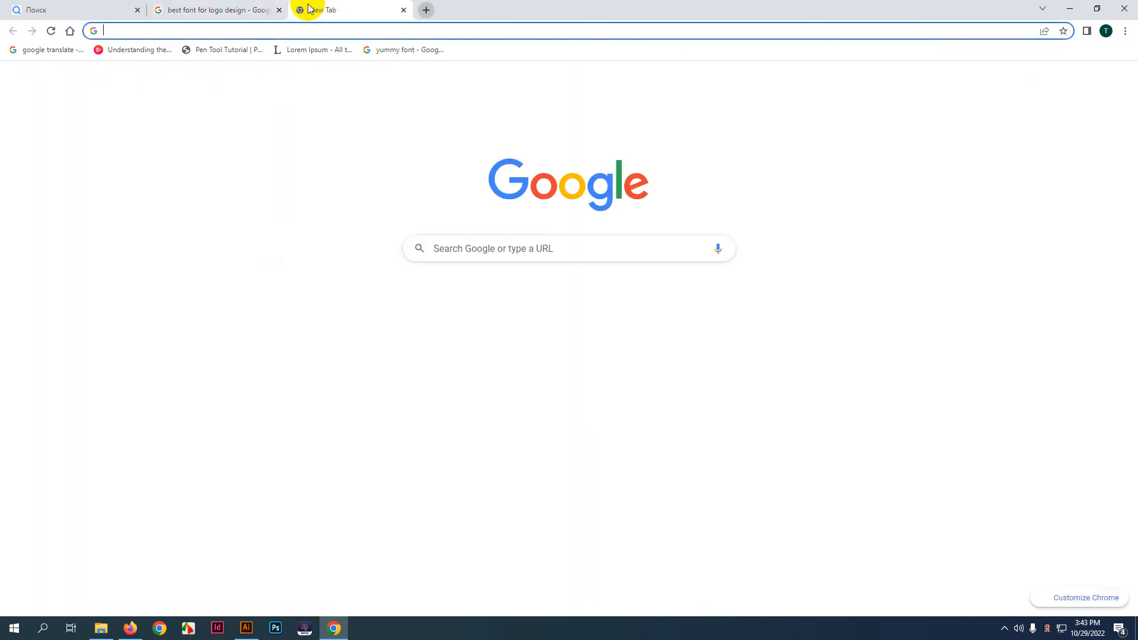
pyautogui.write('montain')
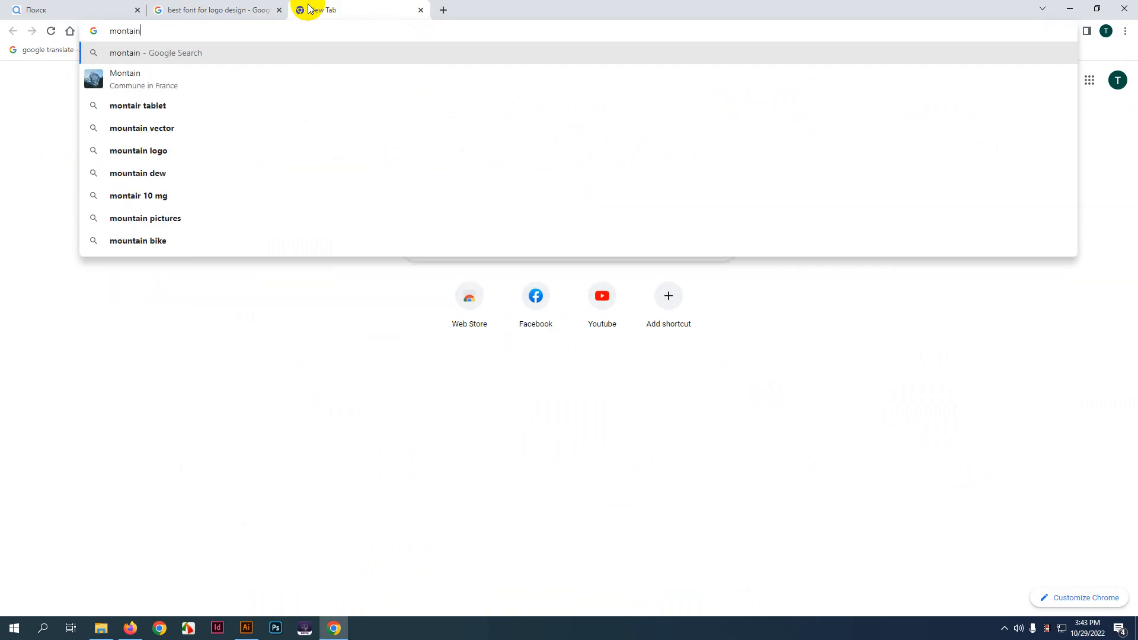
pyautogui.press('BackSpace')
pyautogui.press('BackSpace')
pyautogui.press('BackSpace')
pyautogui.press('BackSpace')
pyautogui.press('BackSpace')
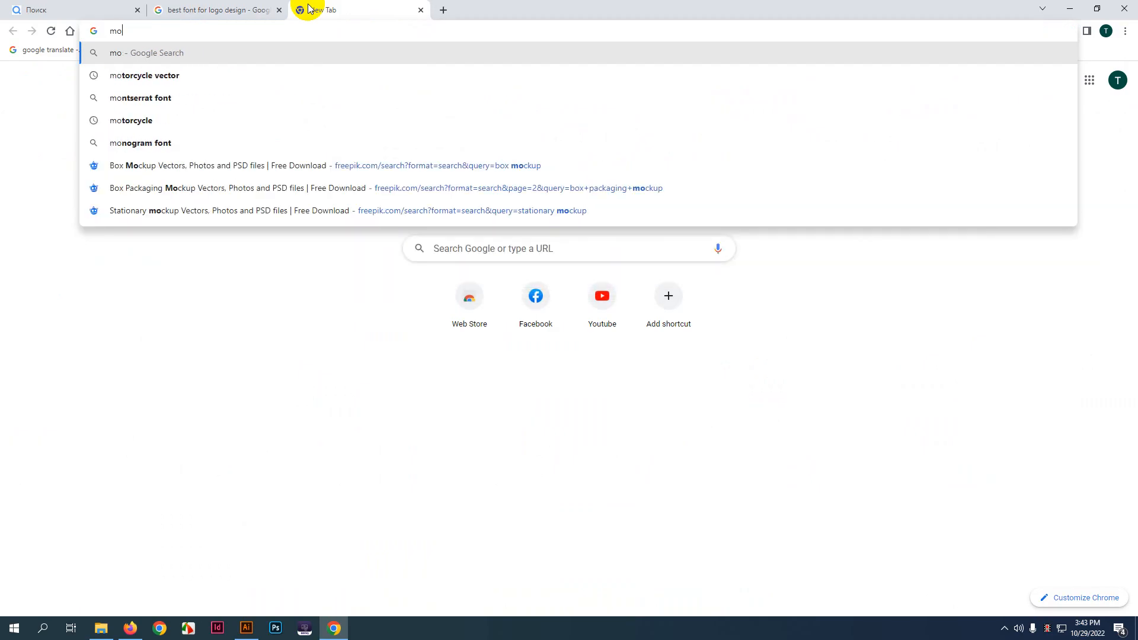
pyautogui.write('untain fo')
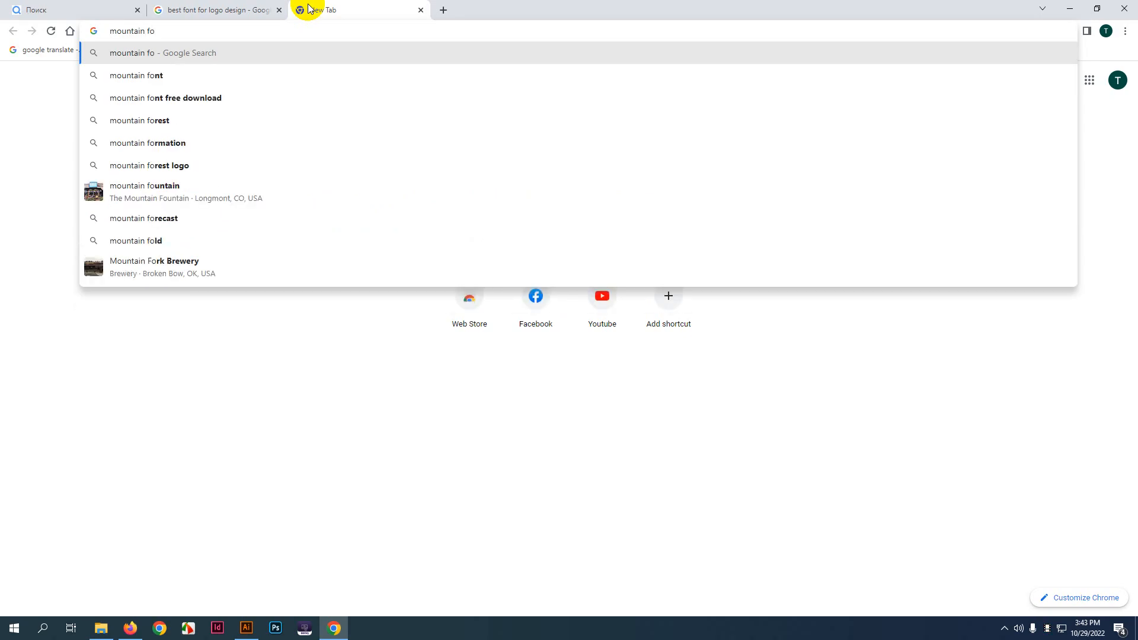
pyautogui.click(220, 90)
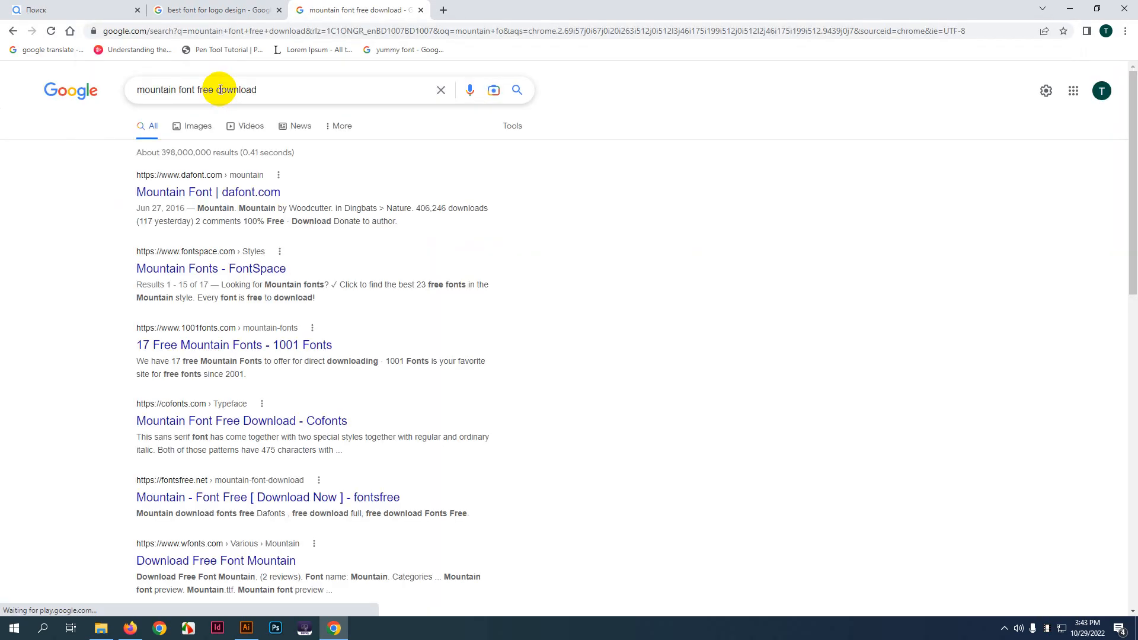
# - Open the dafont.com Mountain Font result in its own tab and examine the glyphs it offers
pyautogui.middleClick(188, 192)
pyautogui.click(554, 7)
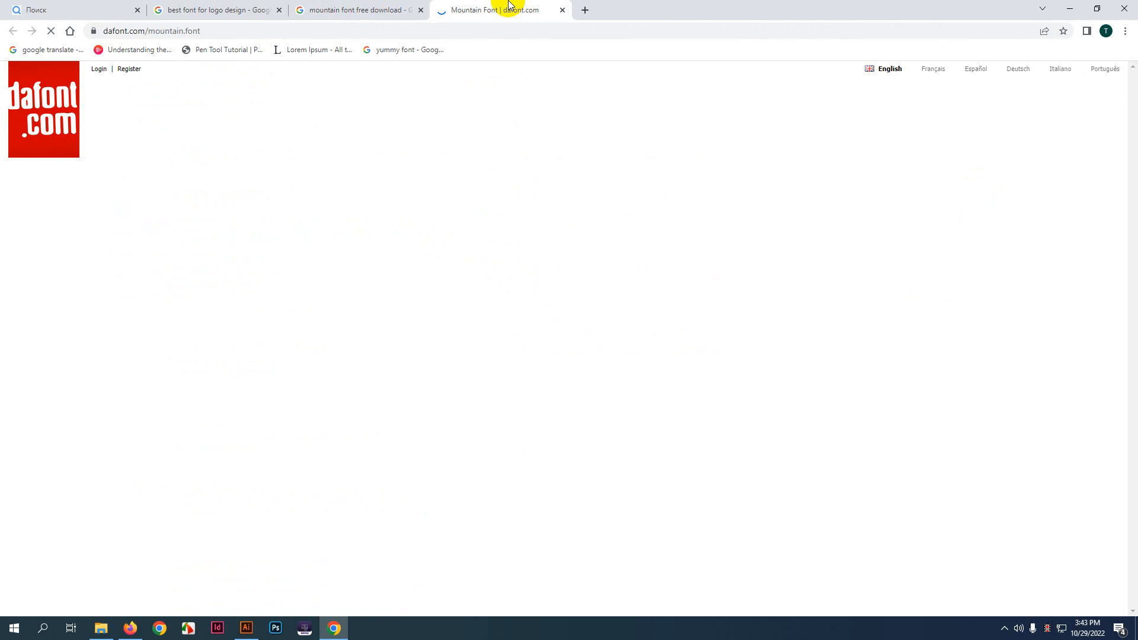
pyautogui.scroll(-8, 407, 486)
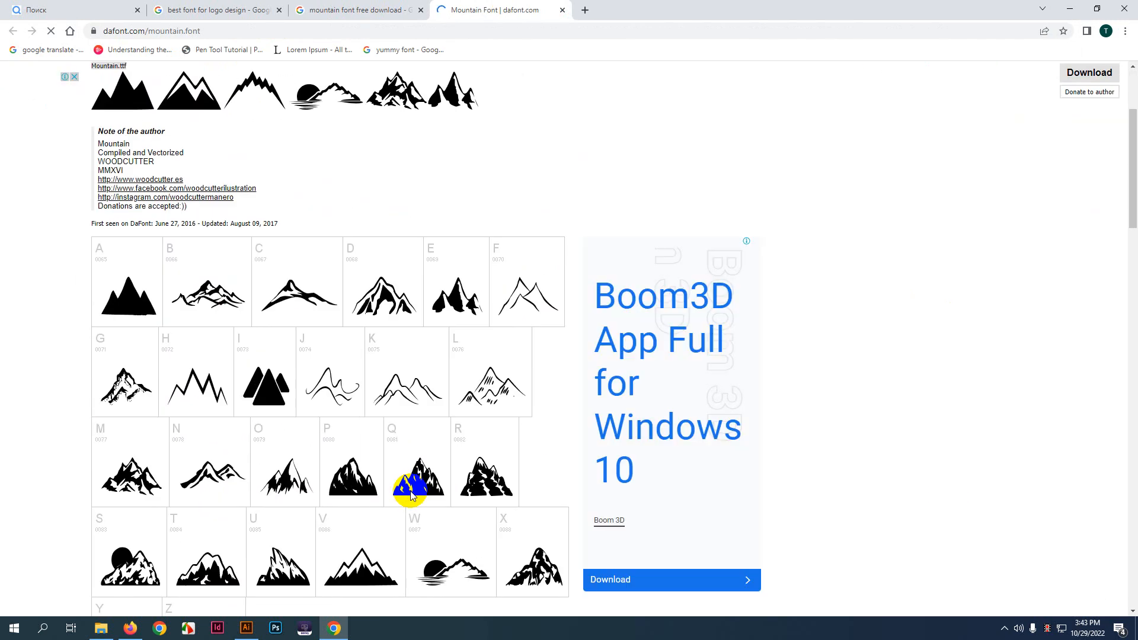
pyautogui.scroll(8, 408, 485)
pyautogui.scroll(-10, 408, 488)
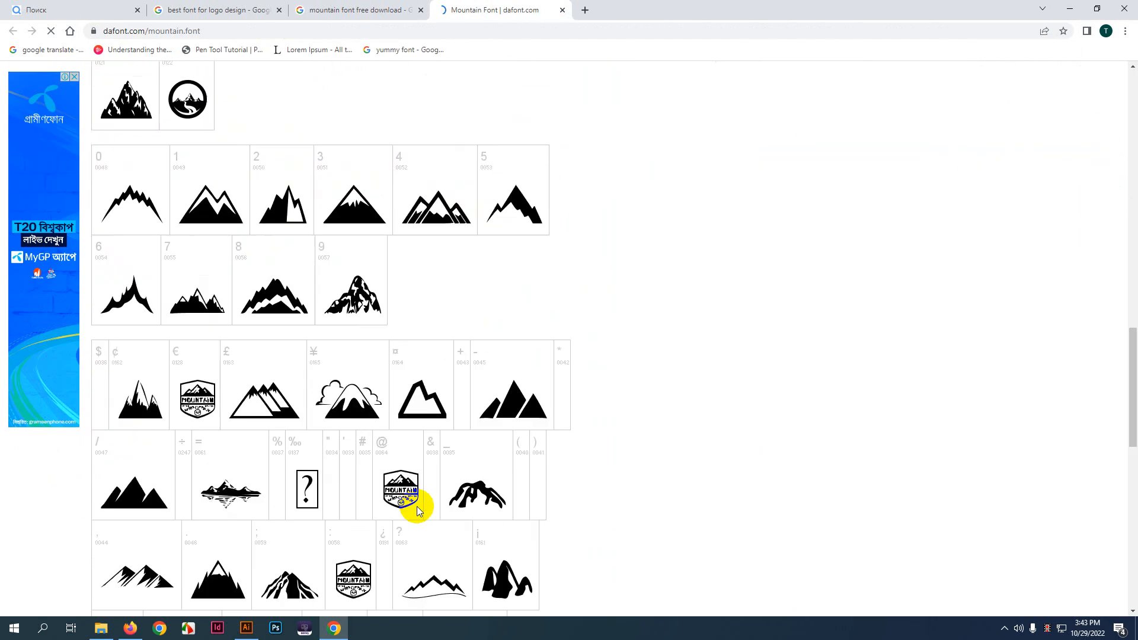
# - Open the FontSpace Mountain Fonts result in its own tab and look through the listed fonts
pyautogui.click(323, 10)
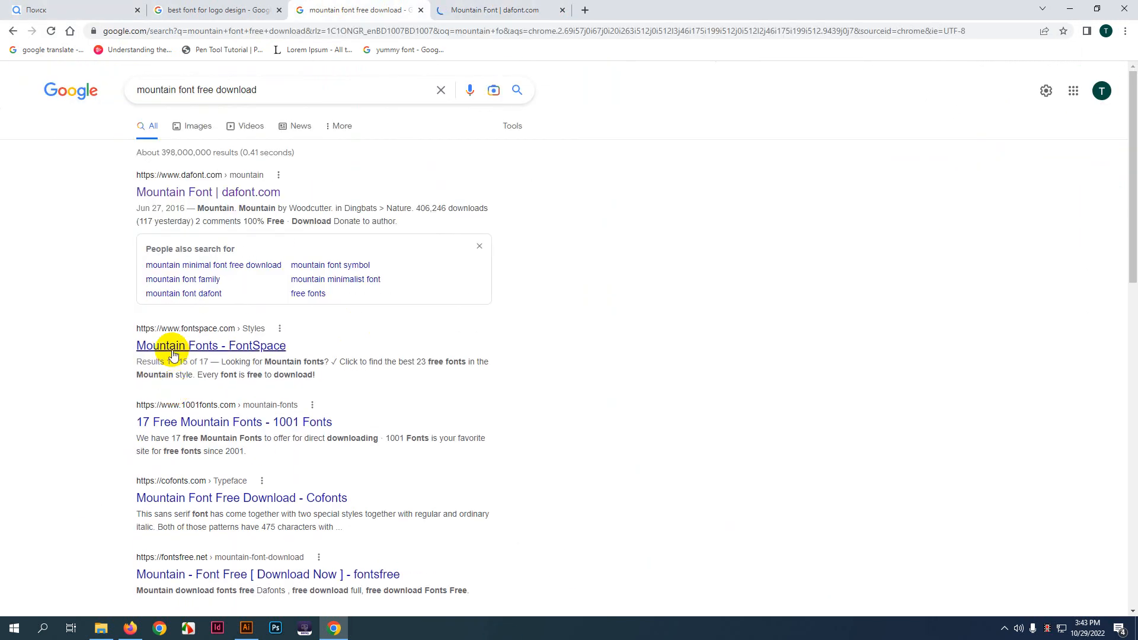
pyautogui.click(611, 10)
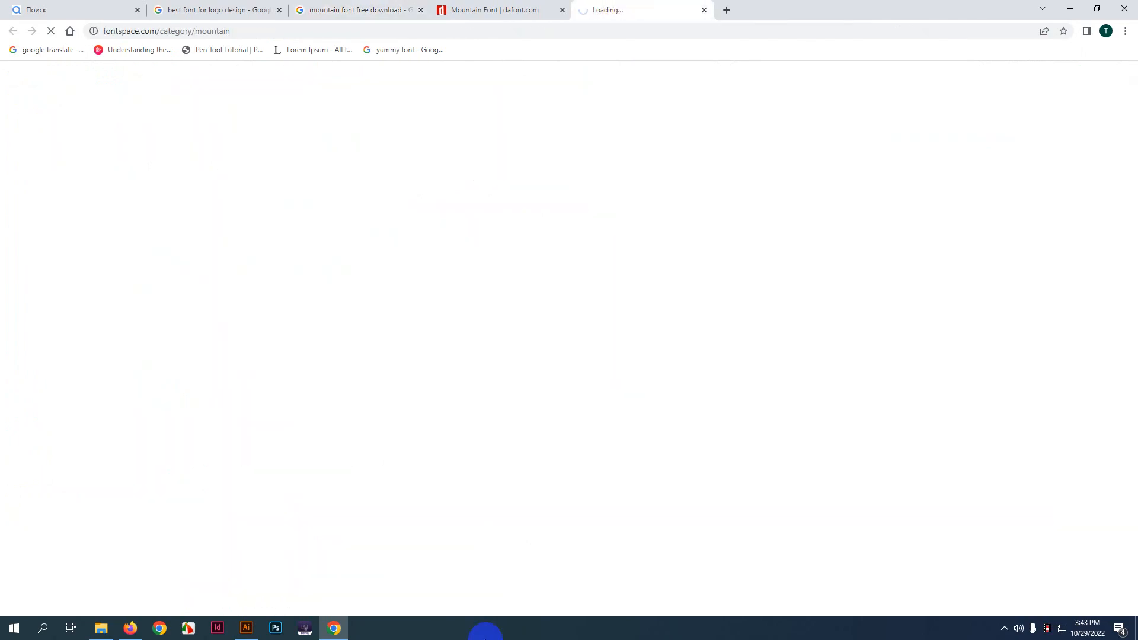
pyautogui.scroll(-2, 639, 349)
pyautogui.scroll(-11, 639, 348)
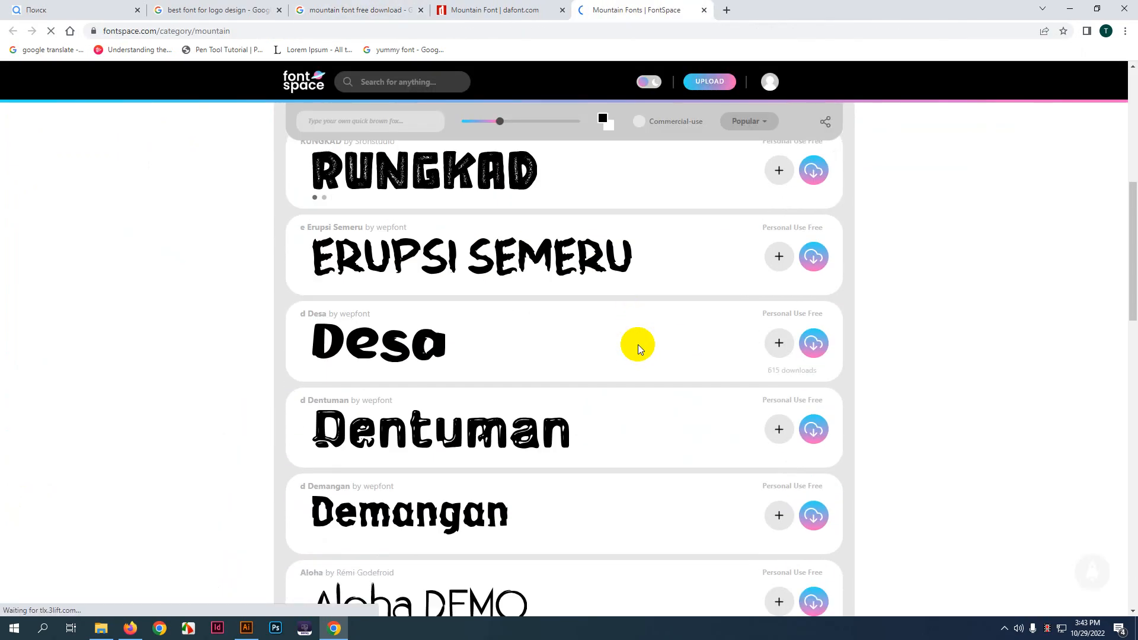
pyautogui.scroll(13, 634, 333)
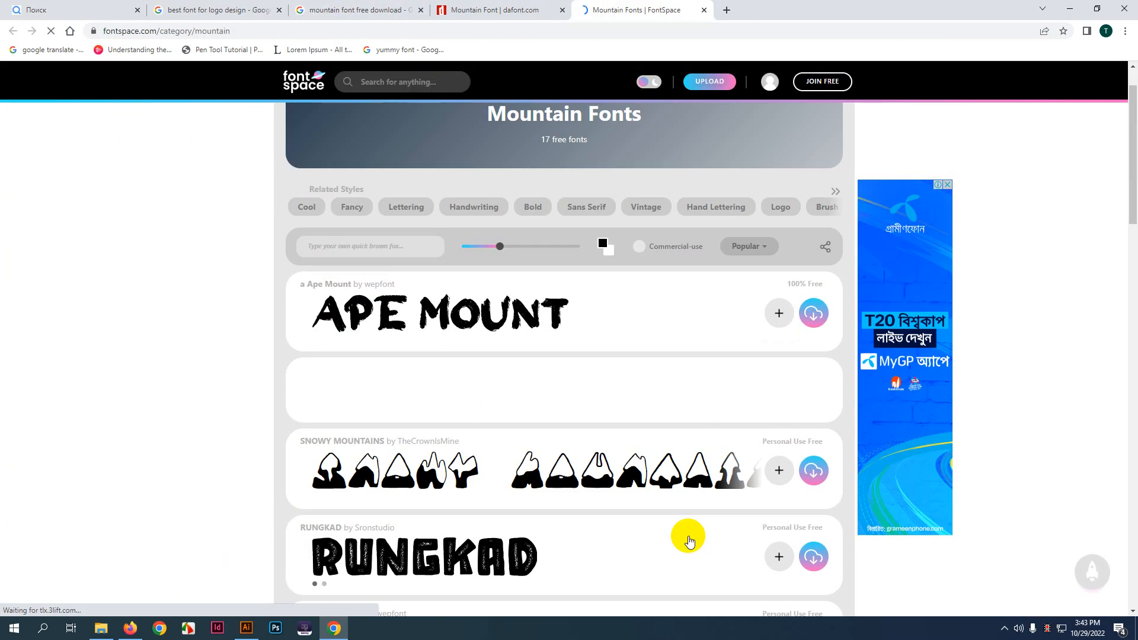
# - Return to the logo font image results, open the Speckyboy article behind the MOUNTAIN image and skim its fonts
pyautogui.click(219, 9)
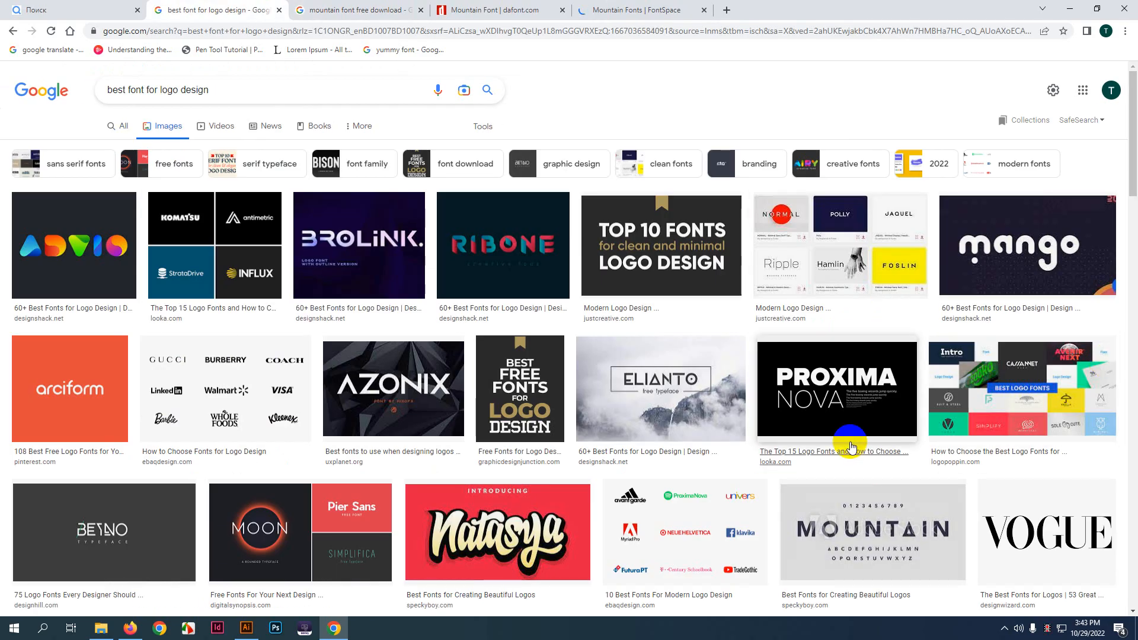
pyautogui.scroll(-1, 903, 516)
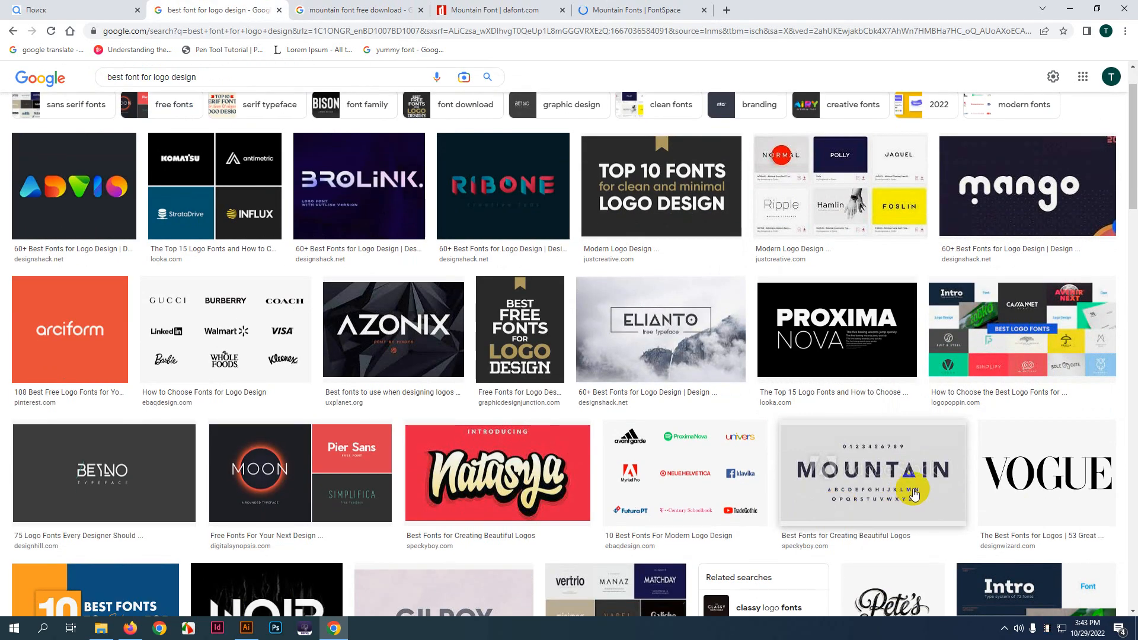
pyautogui.click(835, 529)
pyautogui.scroll(-12, 500, 399)
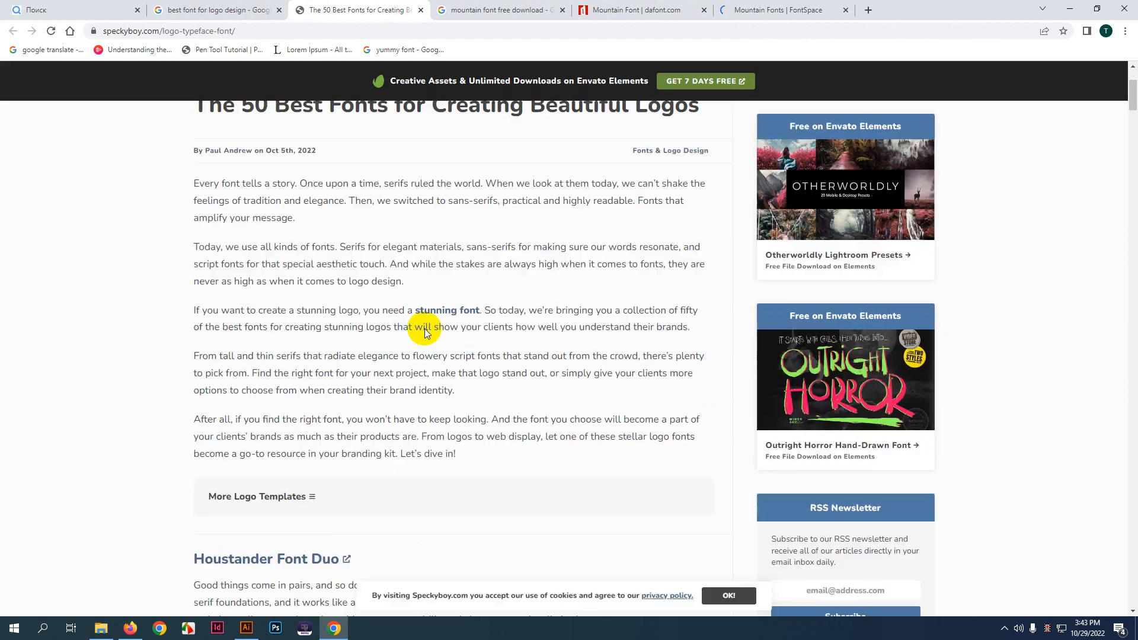
pyautogui.scroll(-6, 426, 339)
pyautogui.scroll(14, 426, 339)
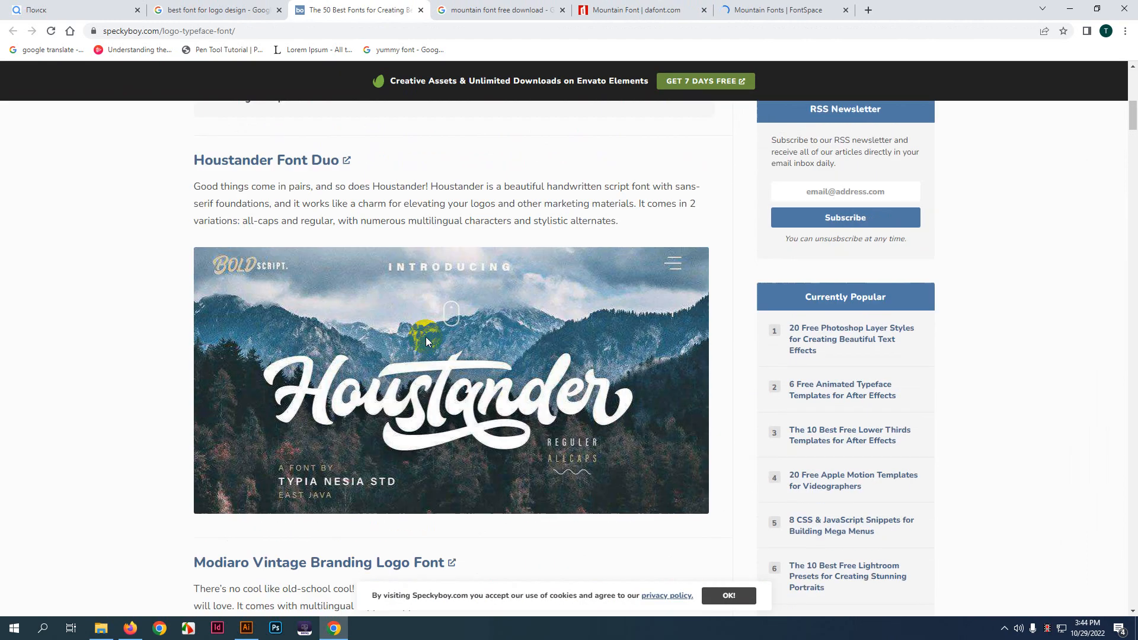
pyautogui.scroll(3, 427, 337)
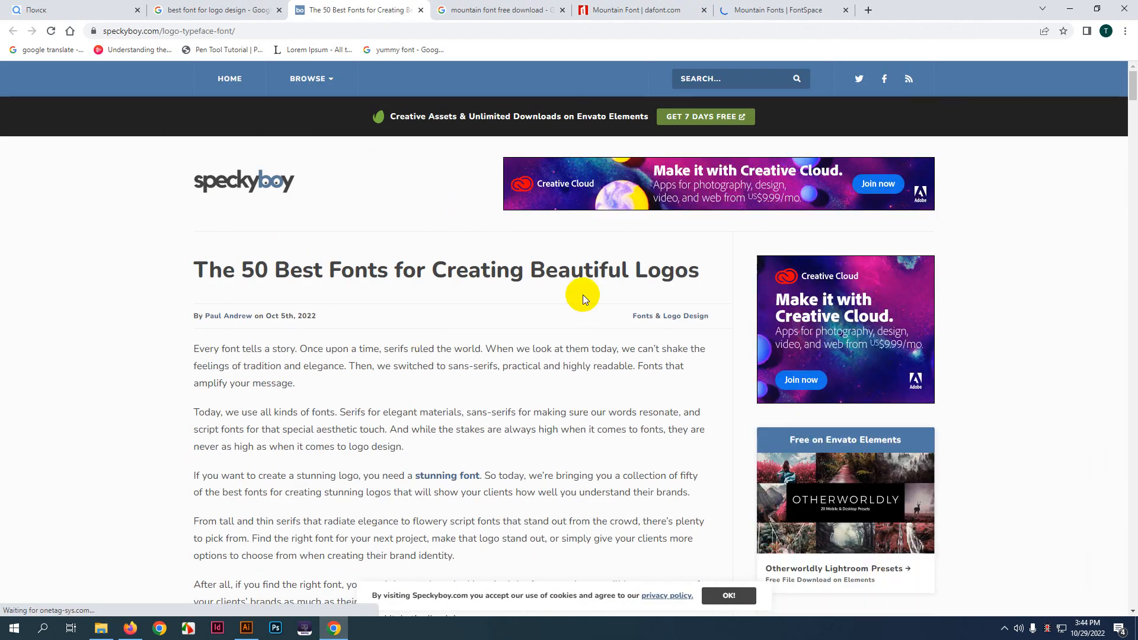
# - Change the mountain font search to "proxima nova font free download"
pyautogui.click(187, 8)
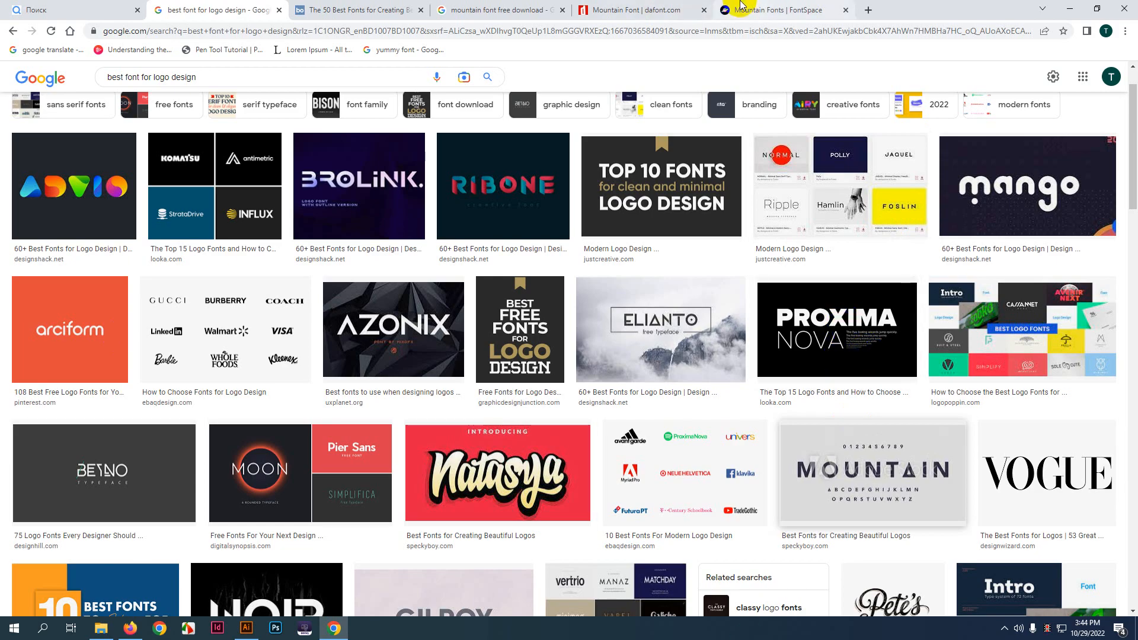
pyautogui.click(491, 10)
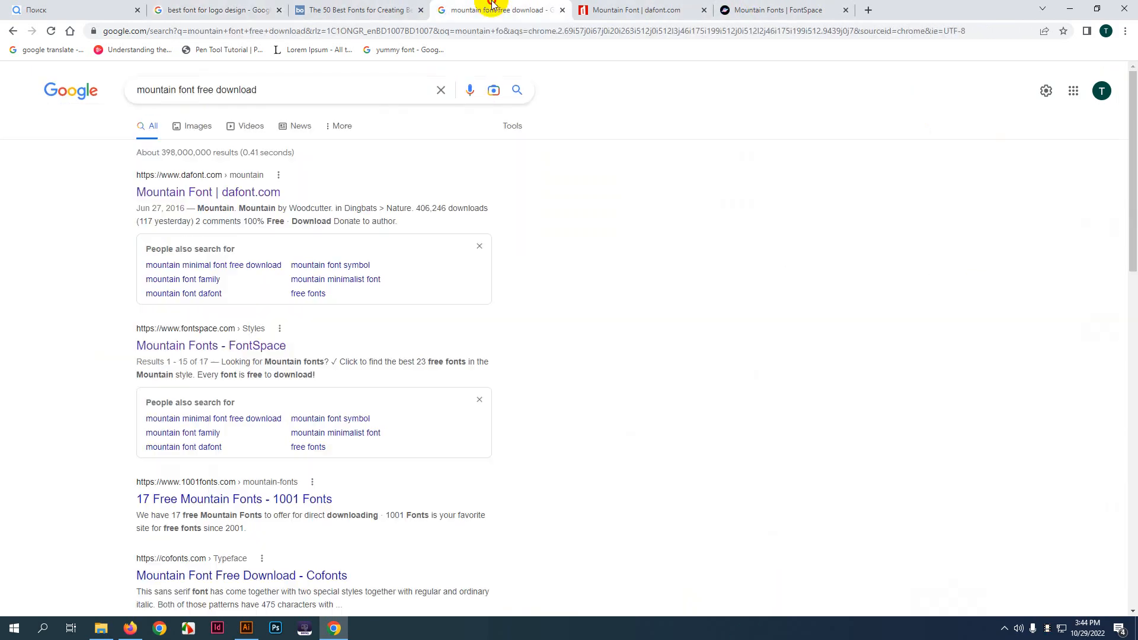
pyautogui.doubleClick(175, 91)
pyautogui.write('proxima')
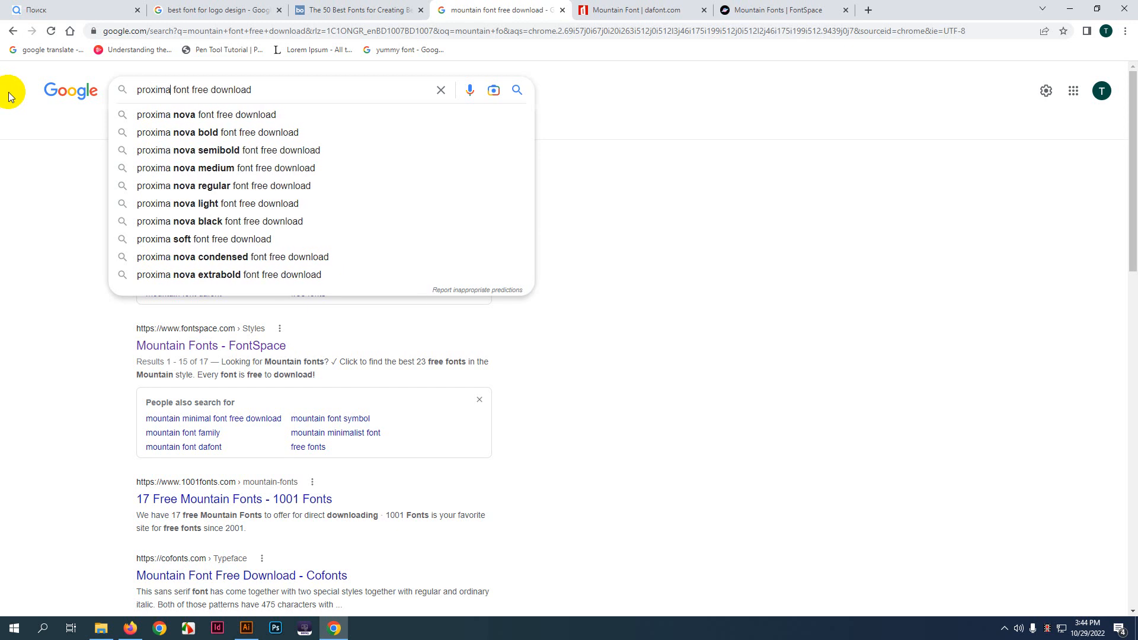
pyautogui.click(145, 119)
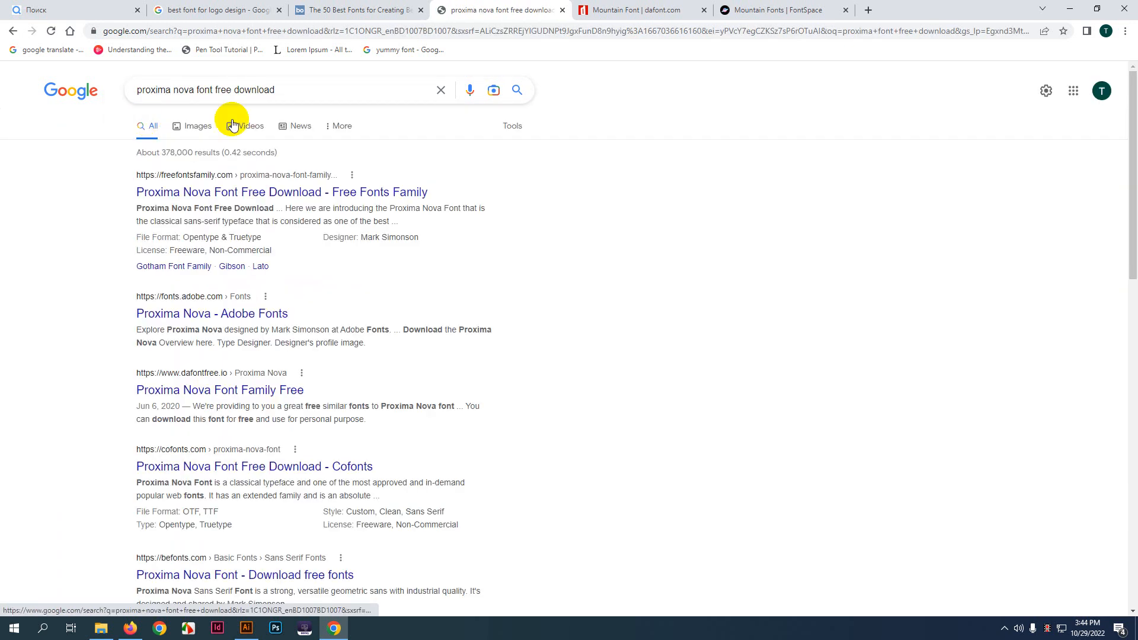
# - Open the Free Fonts Family page for Proxima Nova in a new tab and request the font download
pyautogui.middleClick(350, 202)
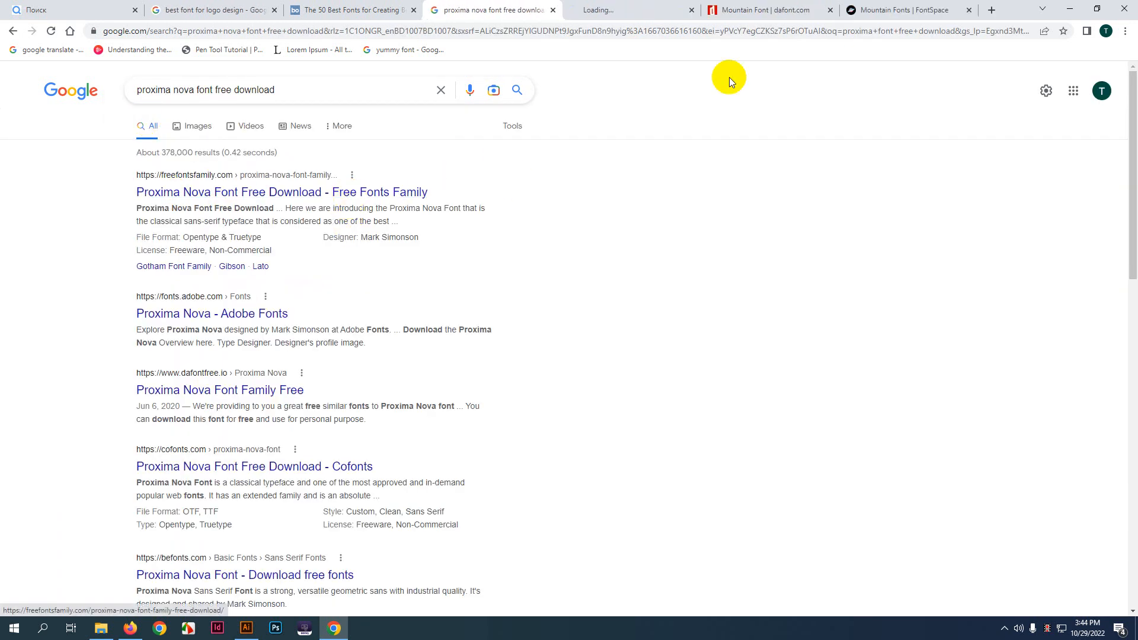
pyautogui.click(651, 7)
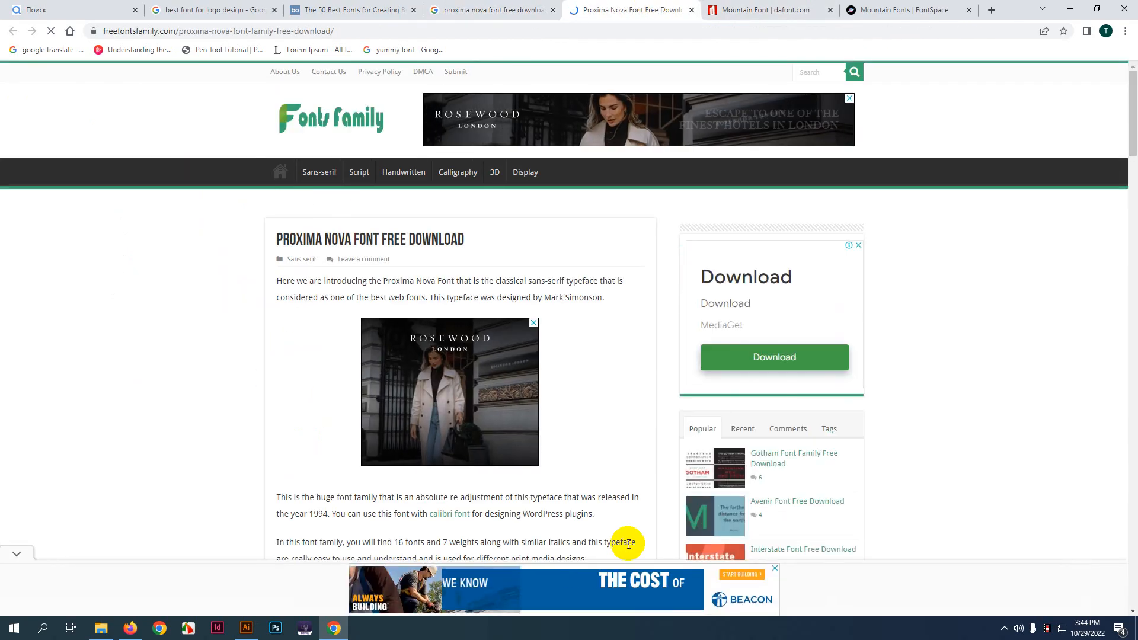
pyautogui.scroll(-5, 630, 496)
pyautogui.scroll(-3, 485, 421)
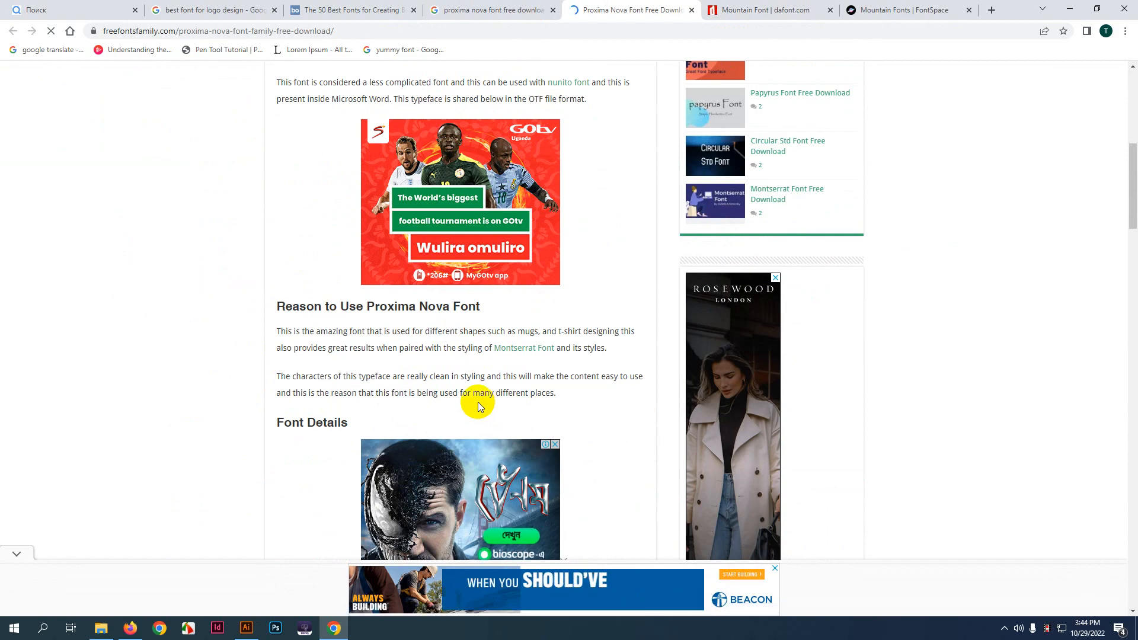
pyautogui.scroll(-6, 478, 401)
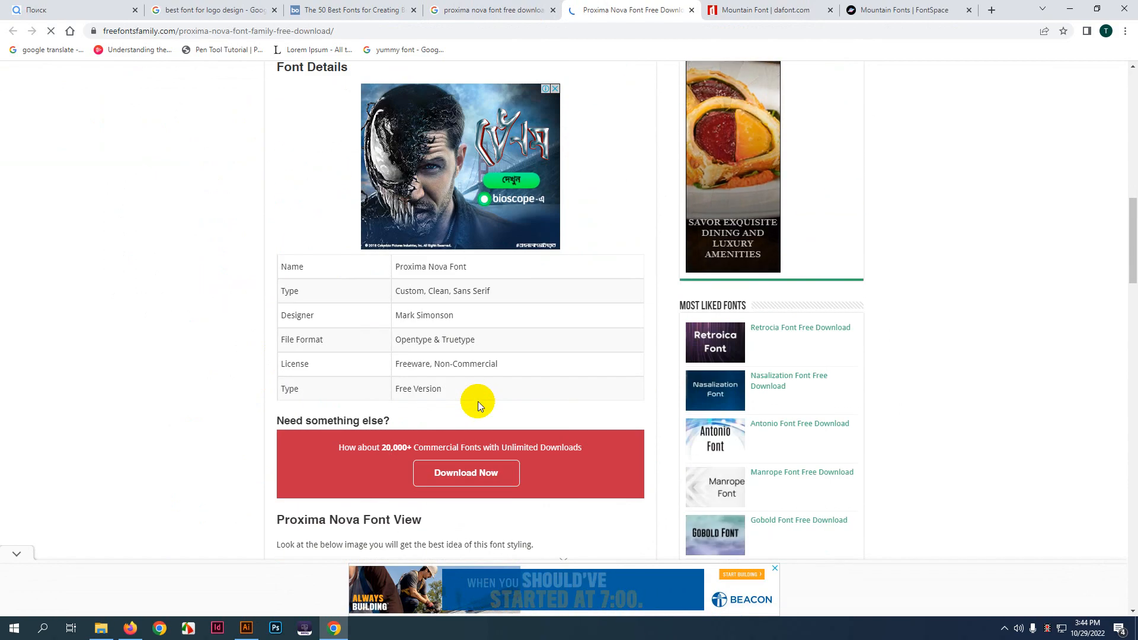
pyautogui.scroll(-2, 478, 401)
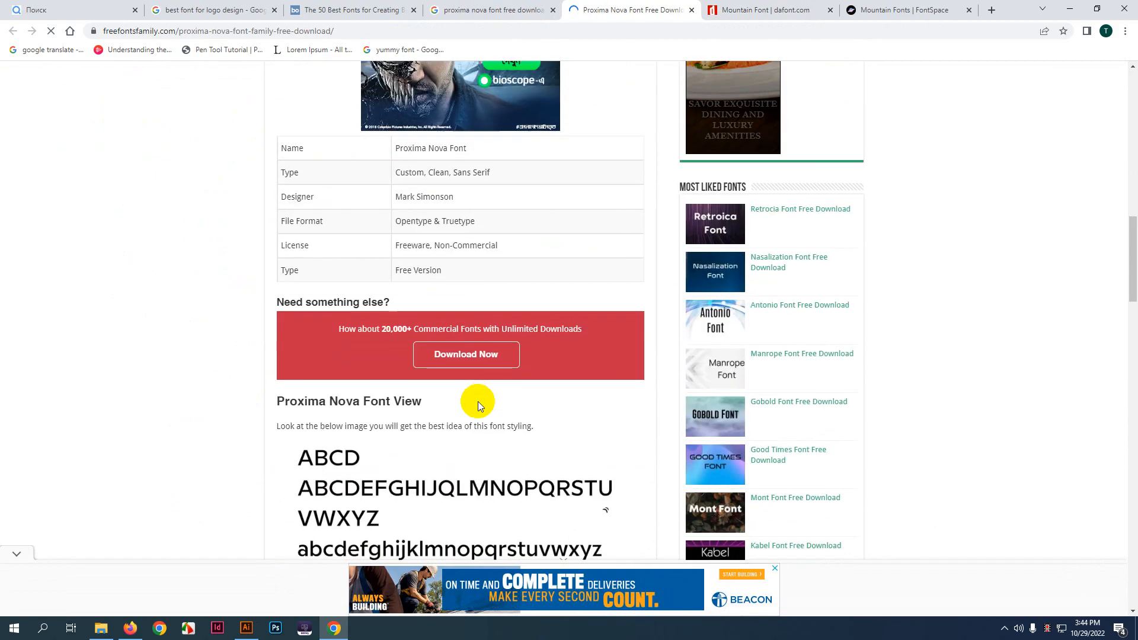
pyautogui.scroll(-8, 478, 401)
pyautogui.scroll(-8, 478, 400)
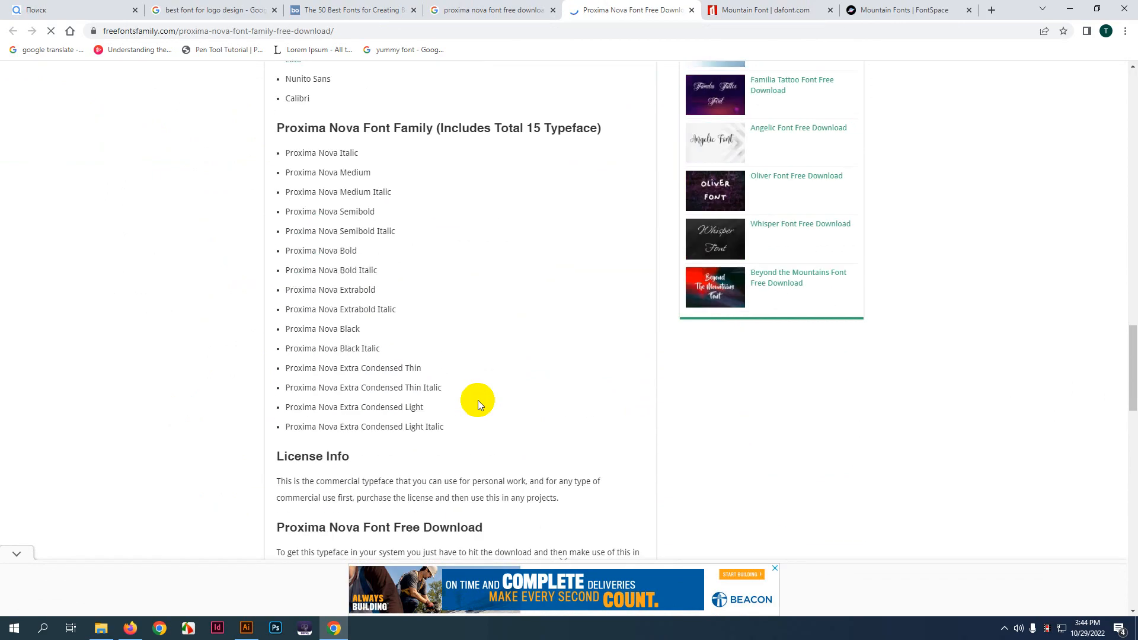
pyautogui.click(462, 372)
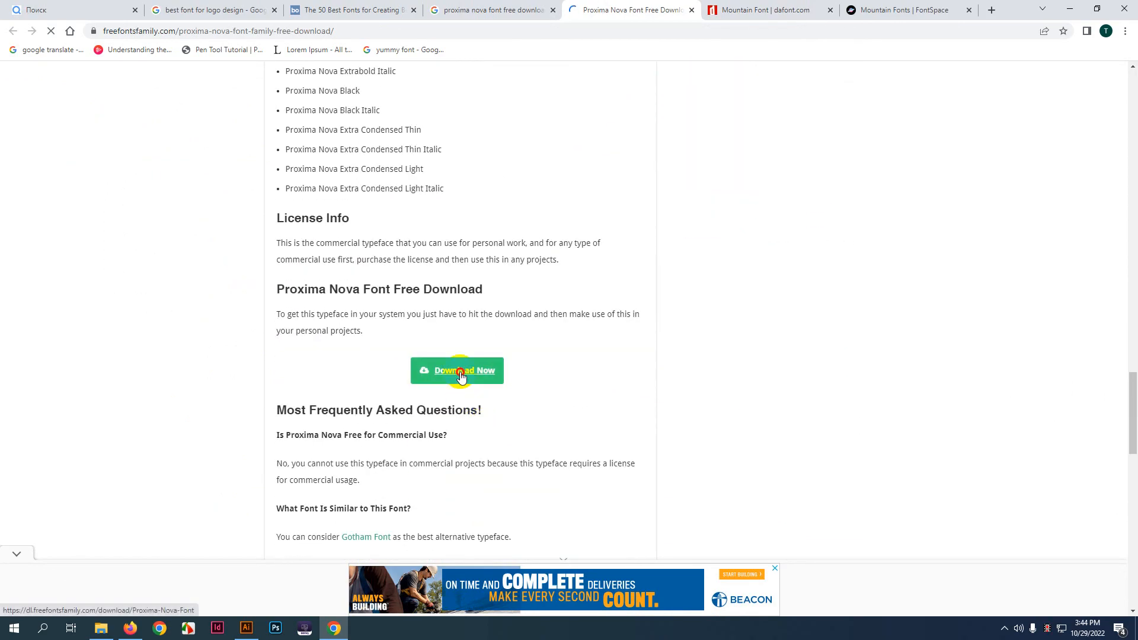
# - Dismiss the advertisement so the font downloads, then switch to File Explorer and cut Proxima-Nova-Font.zip from the Downloads folder
pyautogui.click(651, 214)
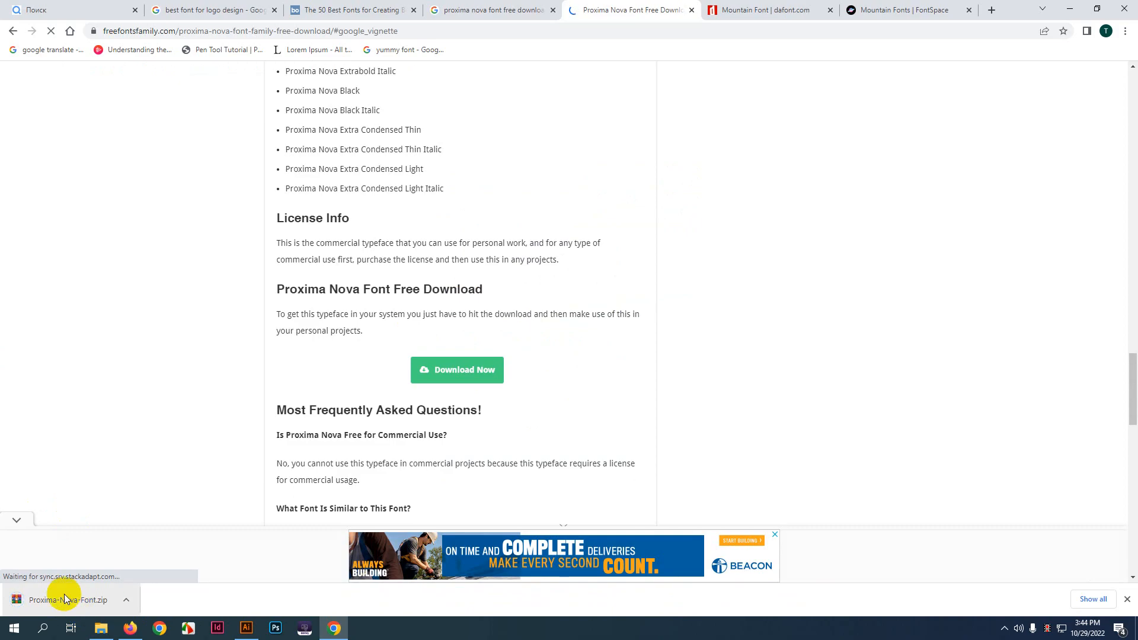
pyautogui.click(101, 628)
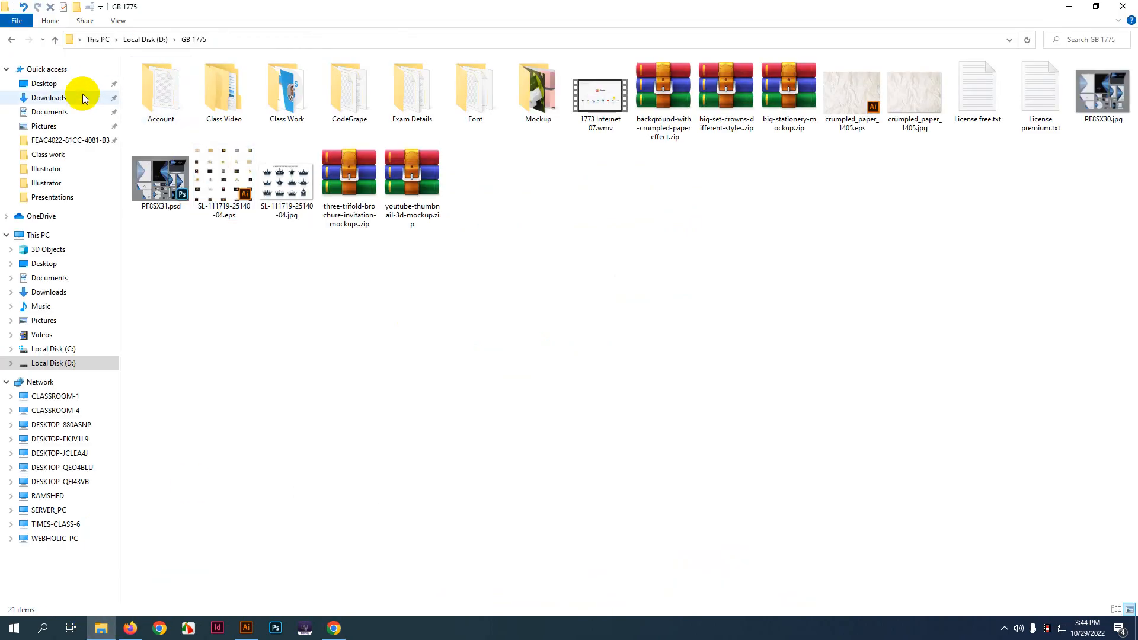
pyautogui.click(49, 97)
pyautogui.click(163, 107)
pyautogui.rightClick(163, 107)
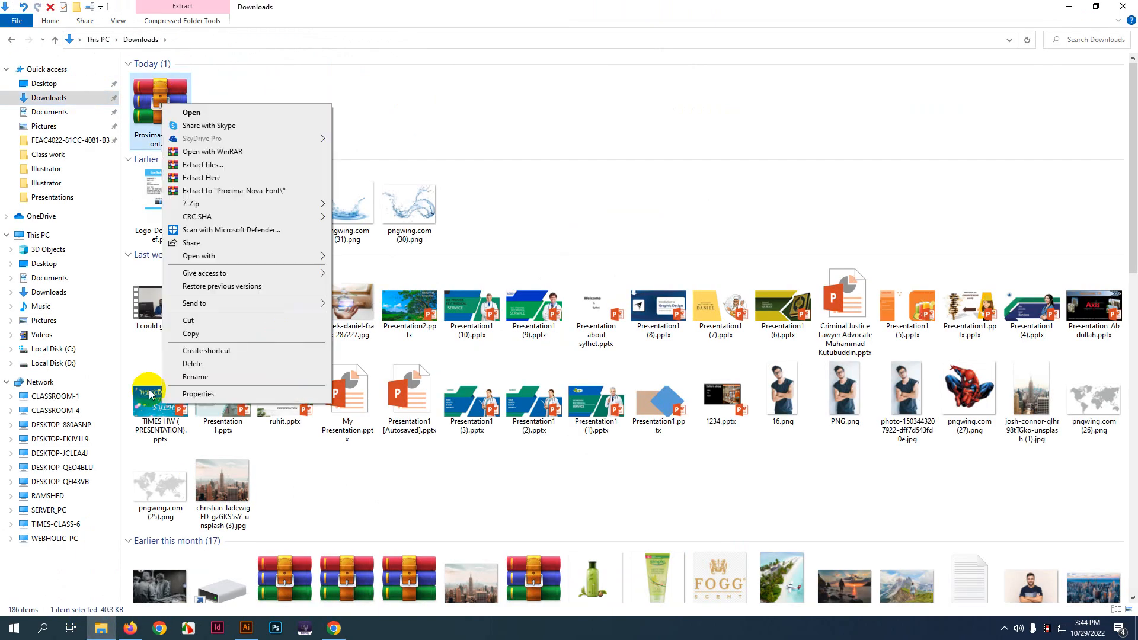
pyautogui.click(199, 320)
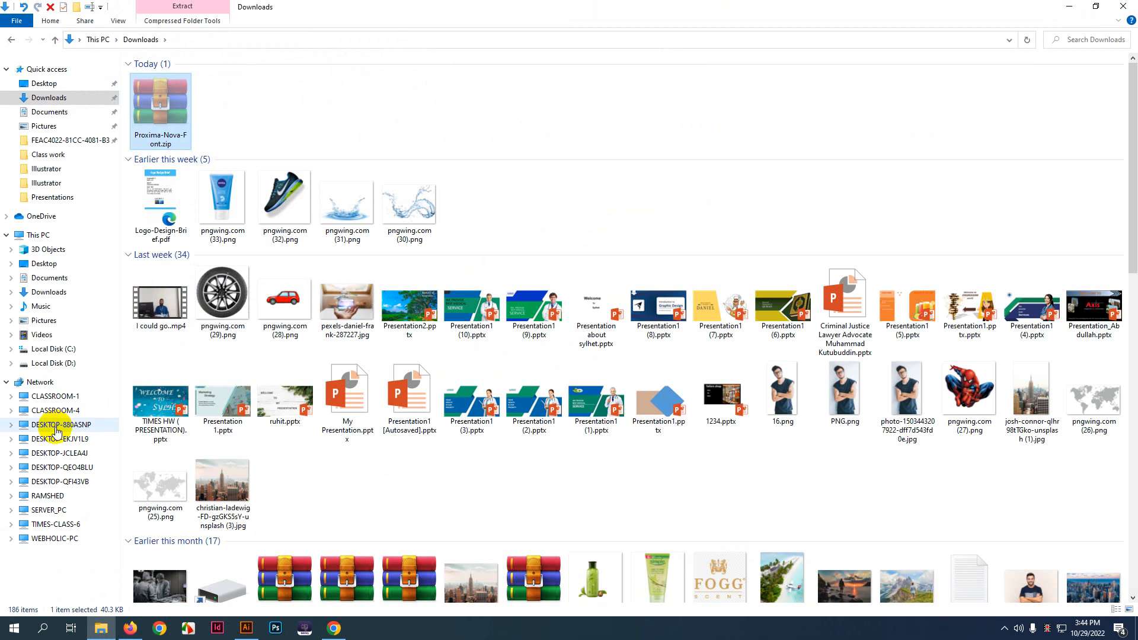
# - Paste the cut font archive into the GB 1789 folder on Local Disk (D:)
pyautogui.click(70, 362)
pyautogui.doubleClick(538, 92)
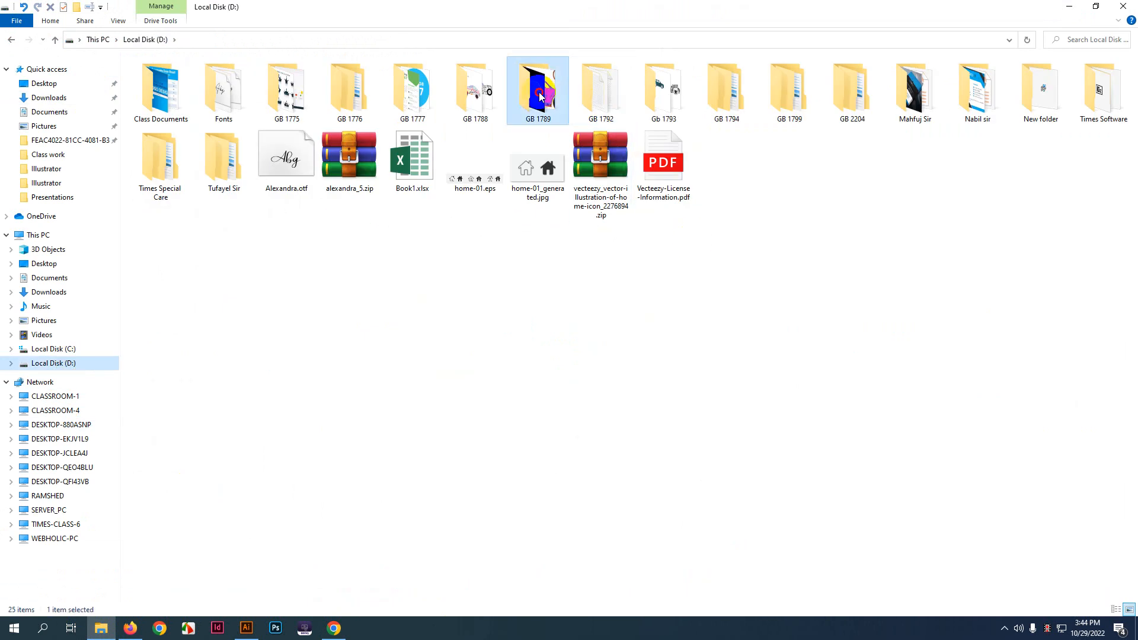
pyautogui.rightClick(691, 293)
pyautogui.click(616, 187)
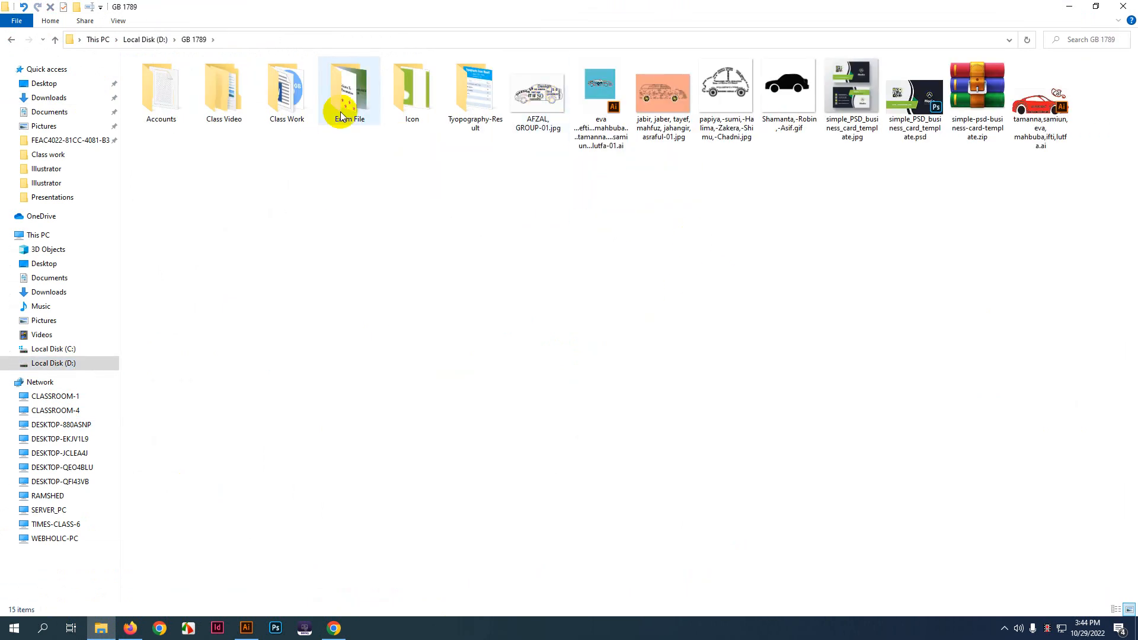
pyautogui.rightClick(564, 208)
pyautogui.click(610, 290)
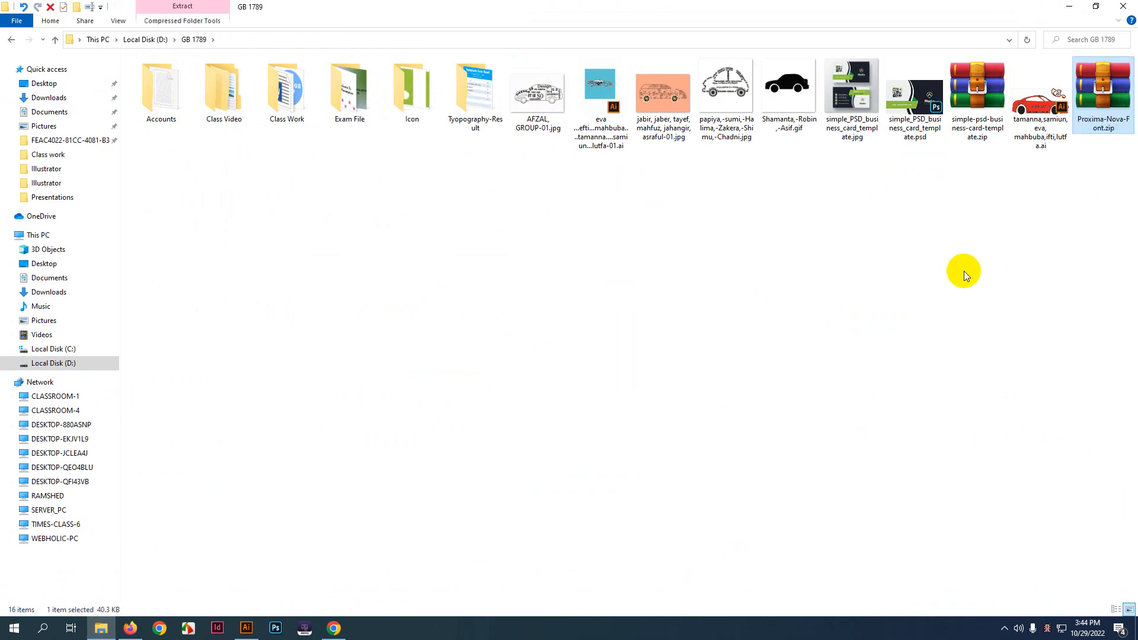
# - Extract Proxima-Nova-Font.zip directly into the GB 1789 folder
pyautogui.rightClick(1072, 96)
pyautogui.rightClick(1096, 89)
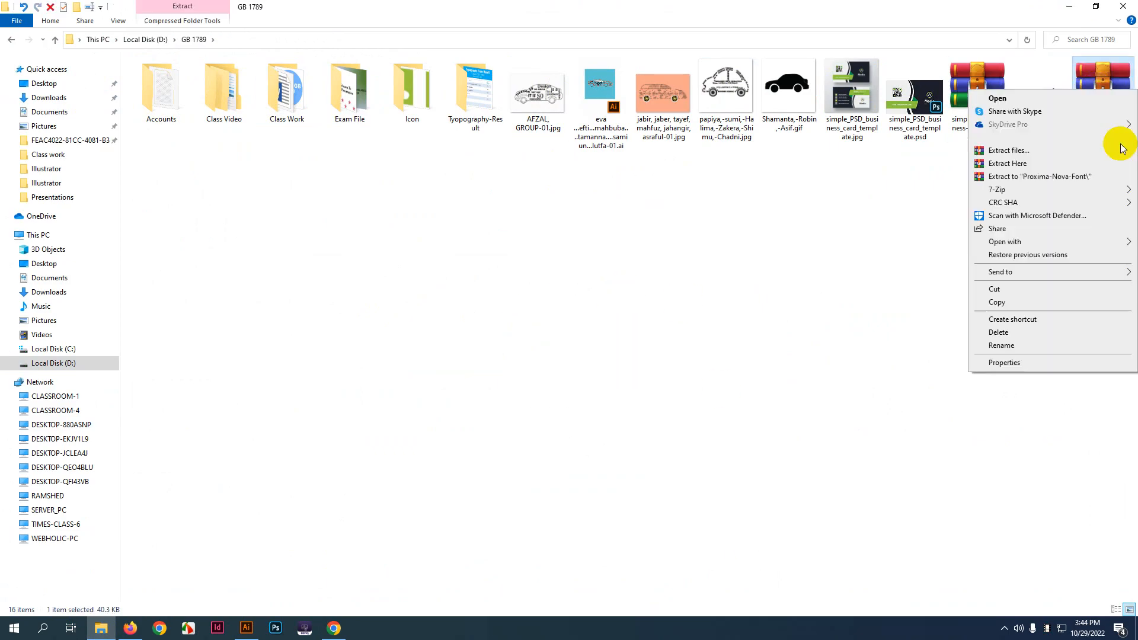
pyautogui.click(1008, 163)
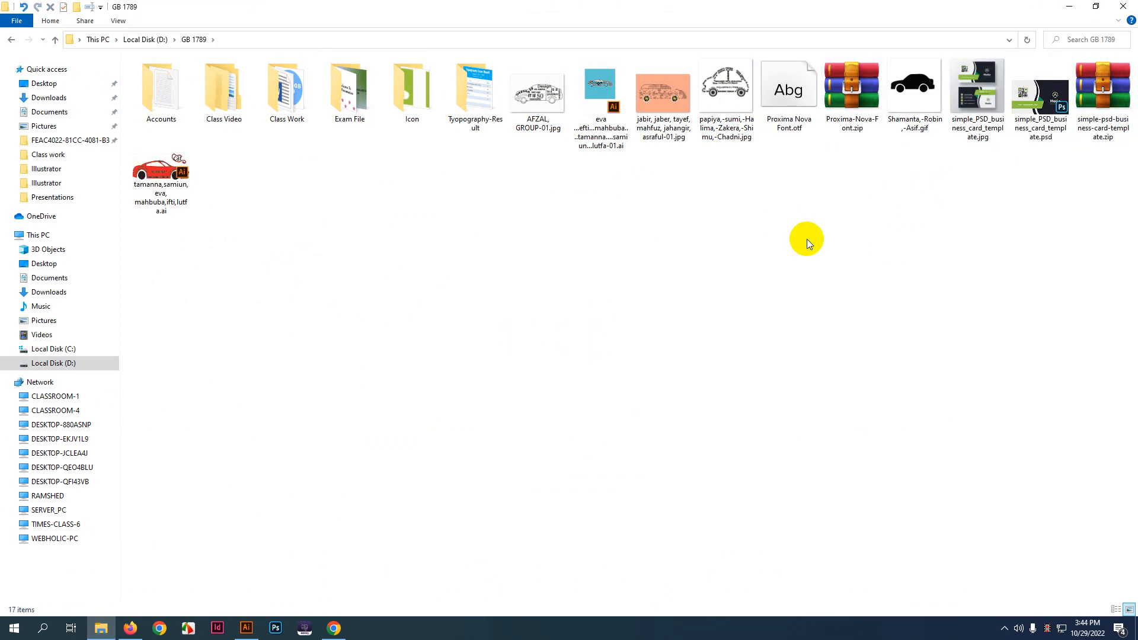
# - Install the extracted Proxima Nova Font.otf, close its preview and switch back to Illustrator
pyautogui.doubleClick(785, 78)
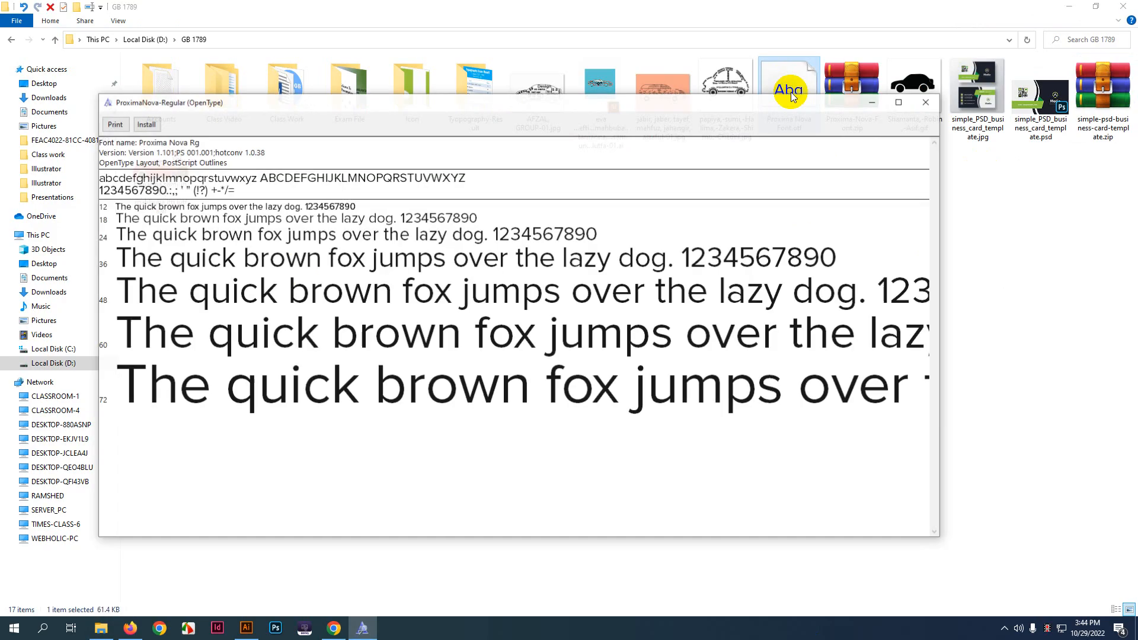
pyautogui.click(146, 124)
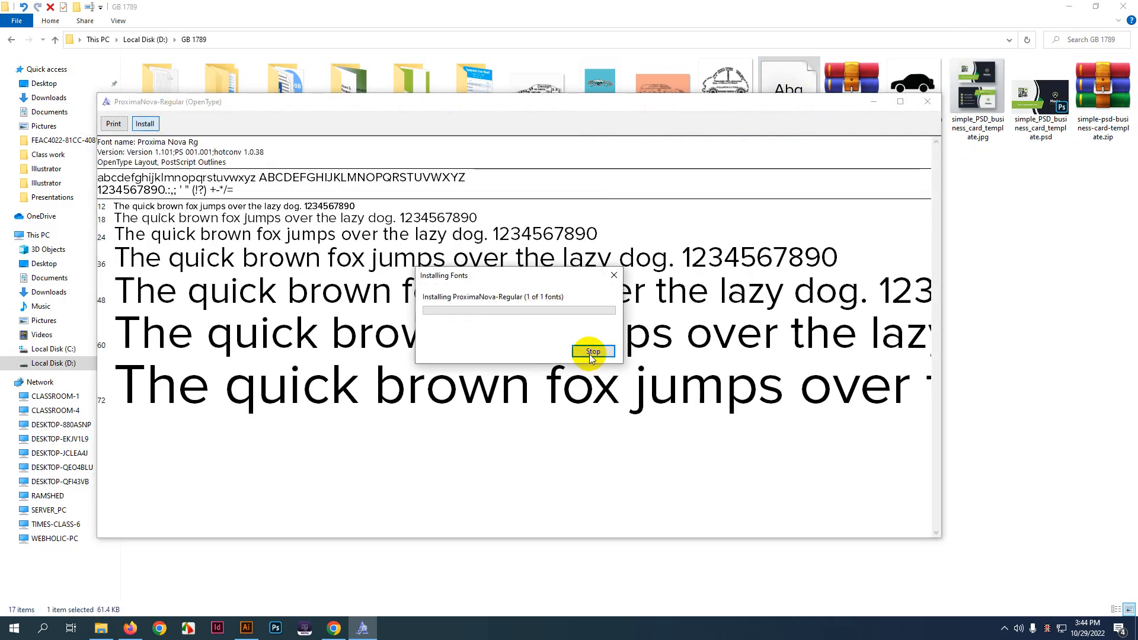
pyautogui.click(928, 103)
pyautogui.click(334, 629)
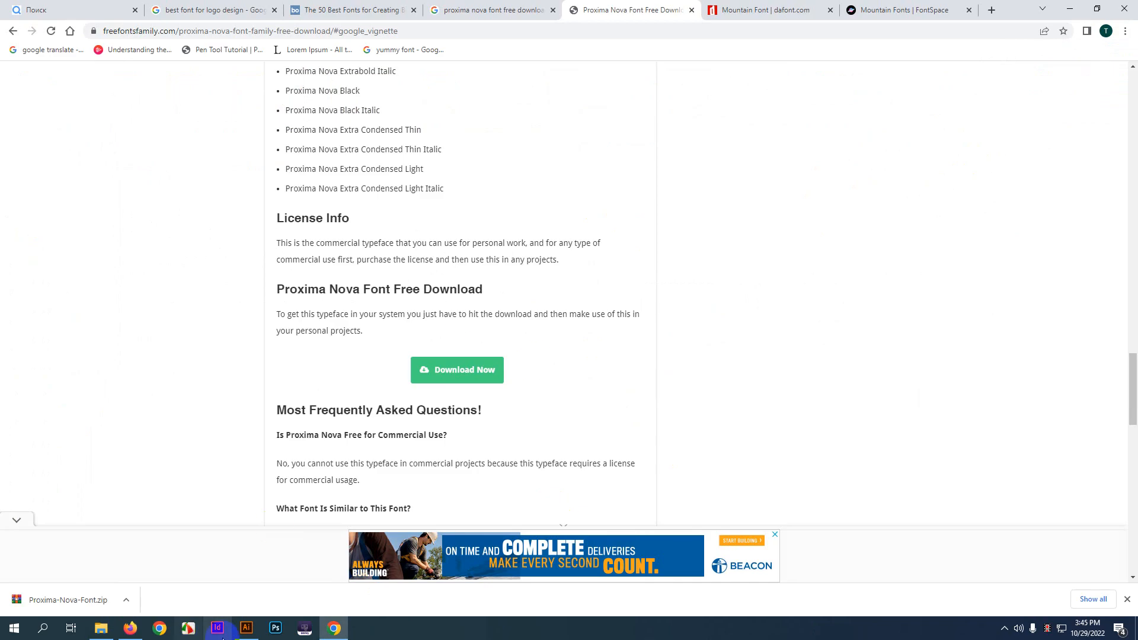
pyautogui.click(246, 629)
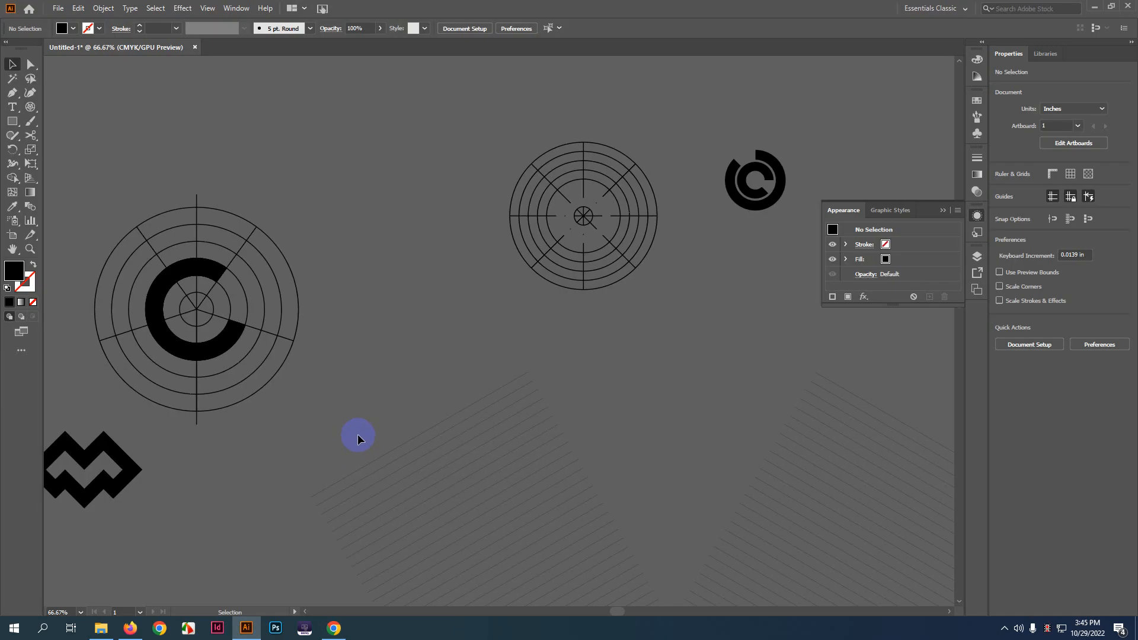